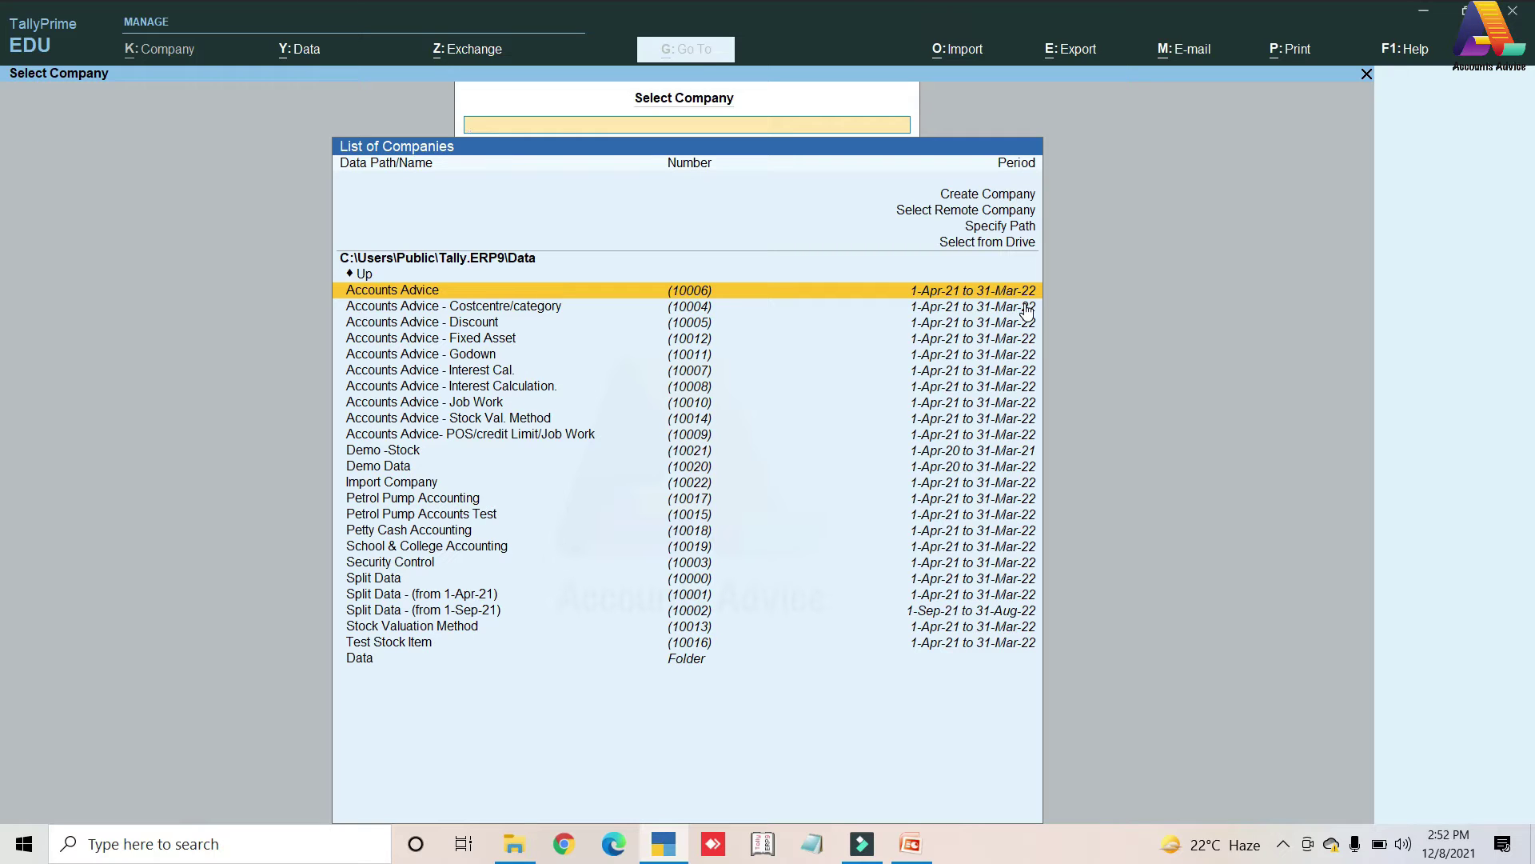
- Start creating a new company from the company list
key("Up")
key("Up")
key("Up")
key("Up")
key("Up")
key("Up")
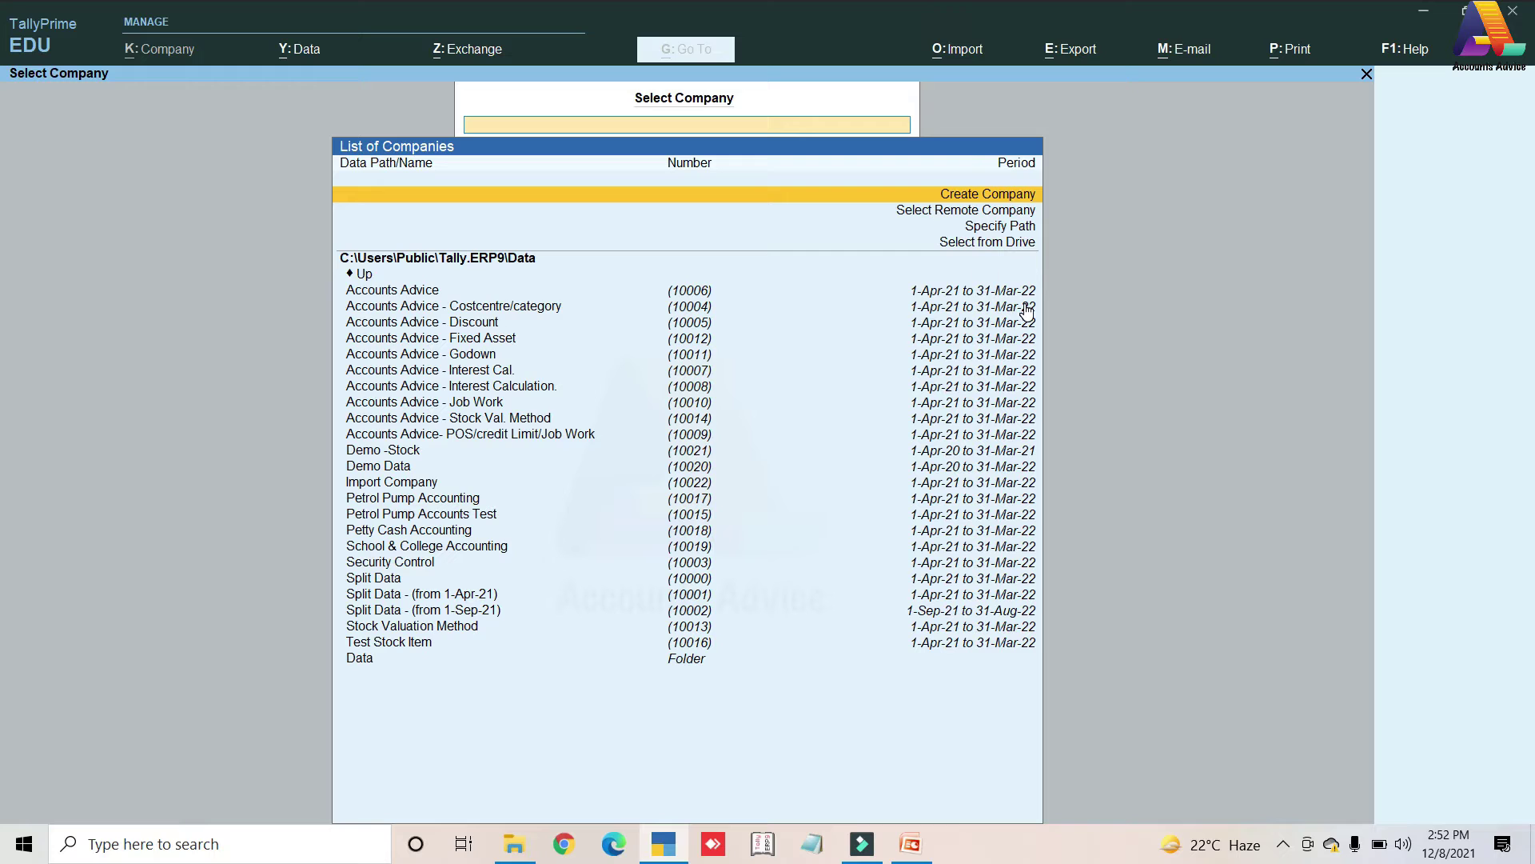
left_click(966, 194)
left_click(968, 196)
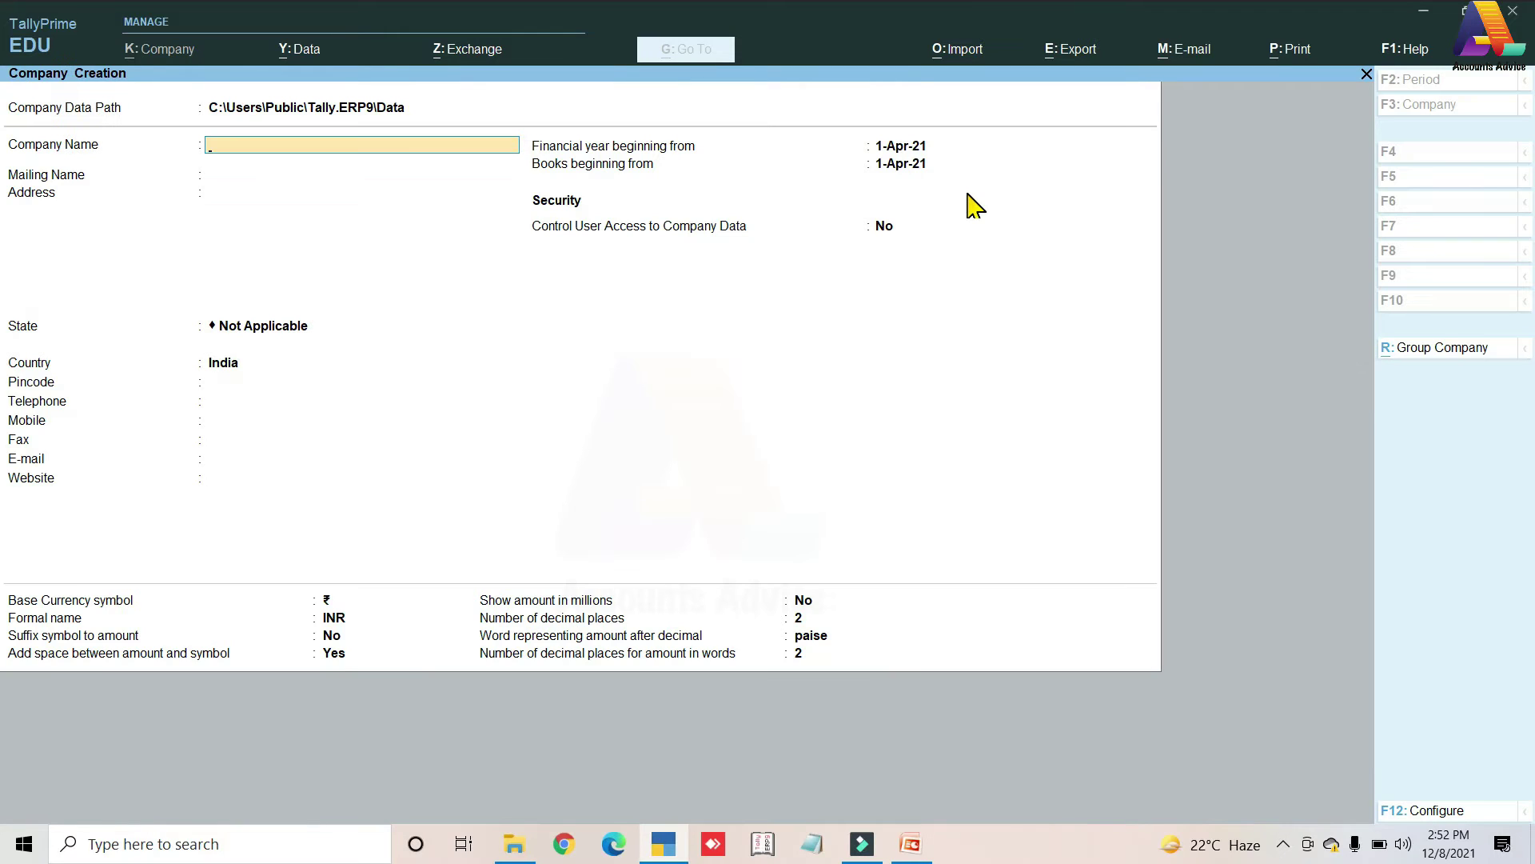
- Name the company "GST.in.TallyPrime" and keep the same text as its mailing name
type("GST.in.TallyPrime")
key("Return")
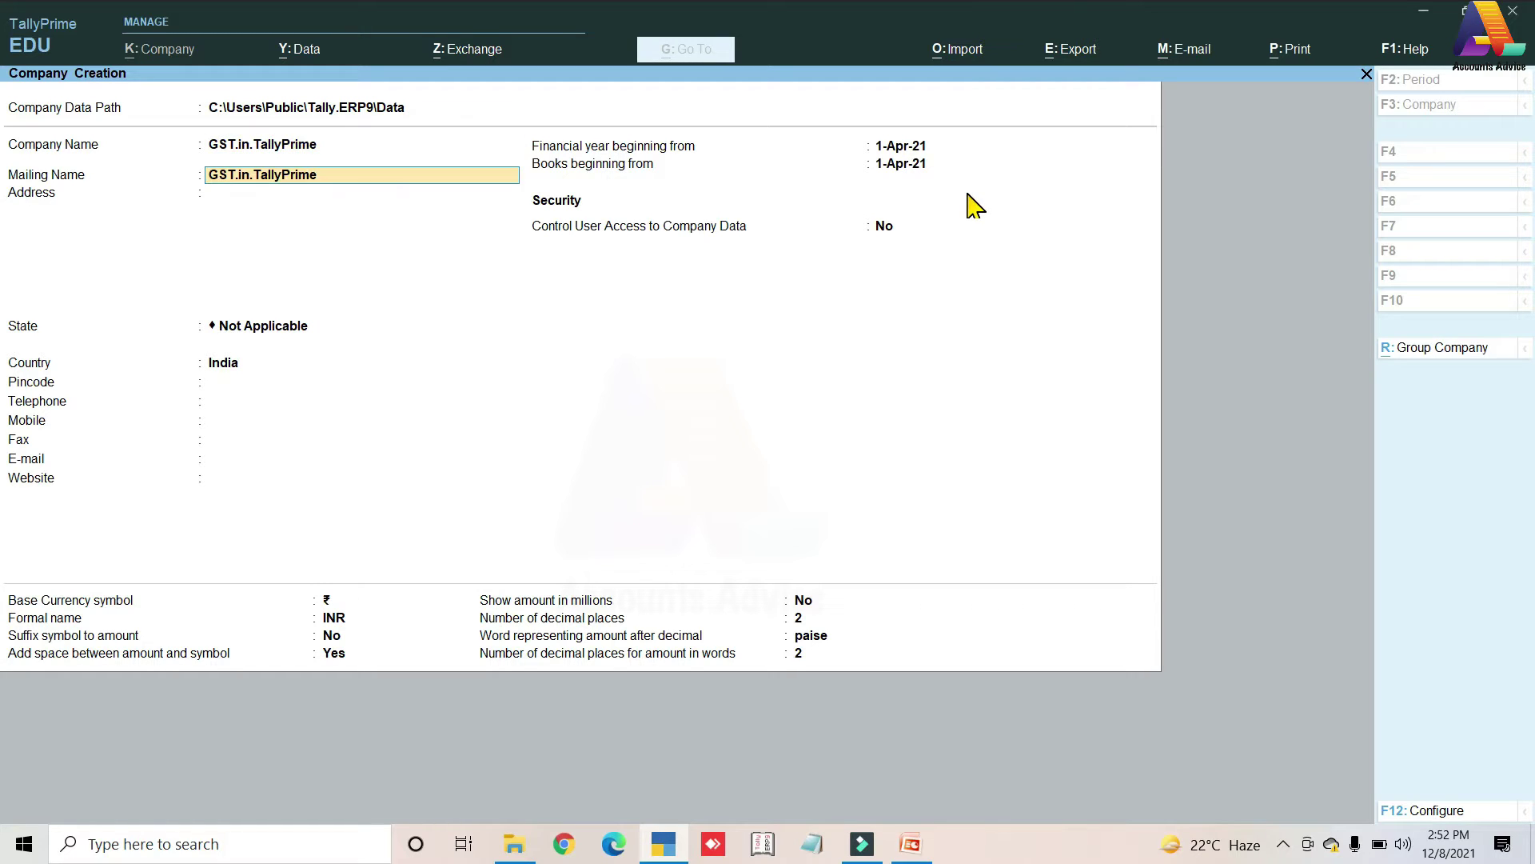
key("Return")
- Enter Delhi as the company's address and state, and fill in the pincode
type("De")
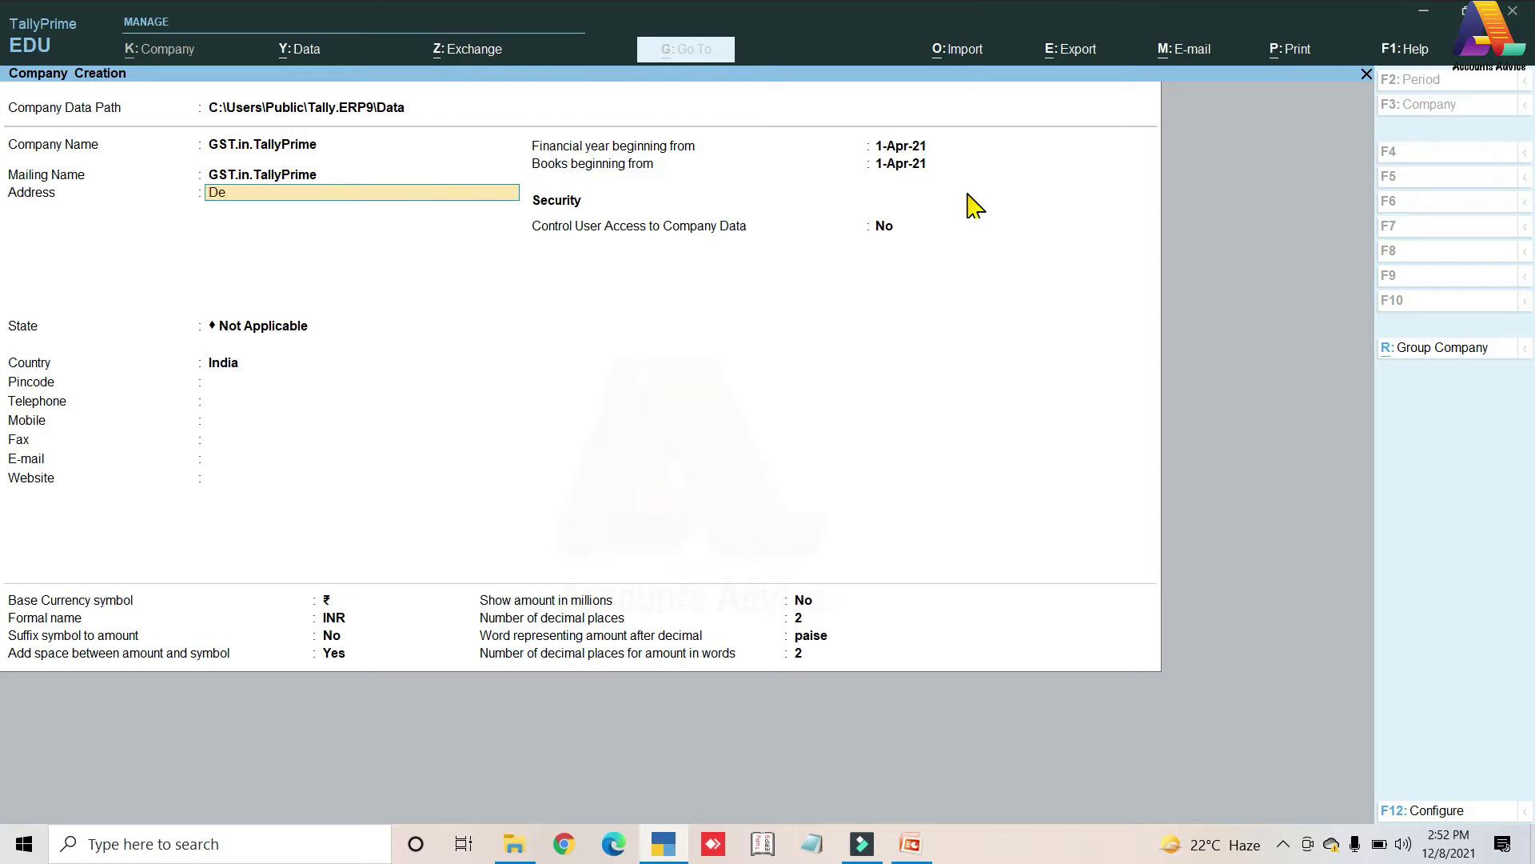
type("lhi")
key("Return")
key("Return")
type("De")
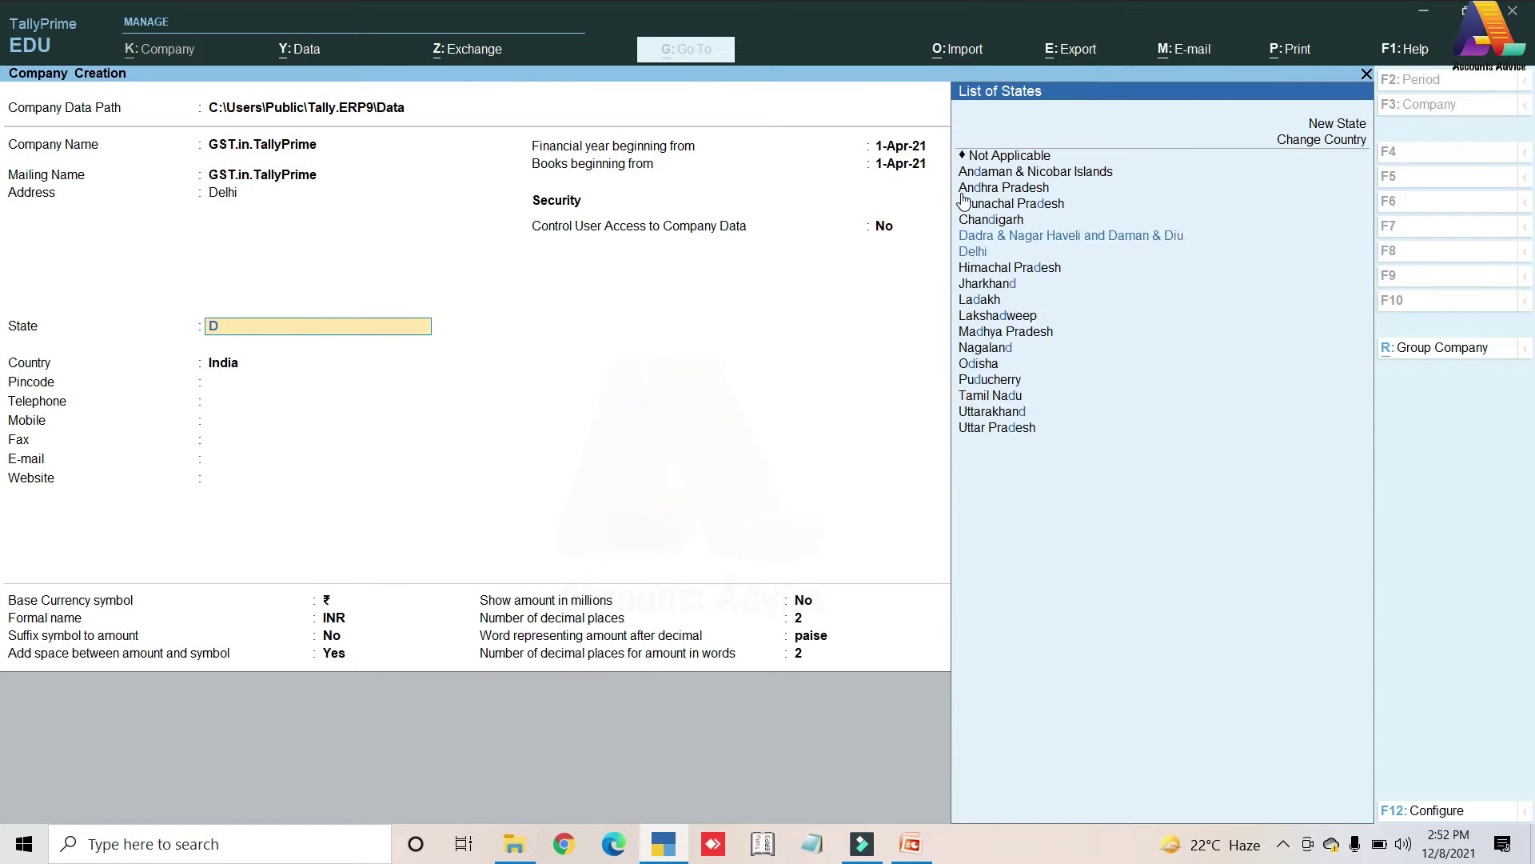
key("Return")
type("110086")
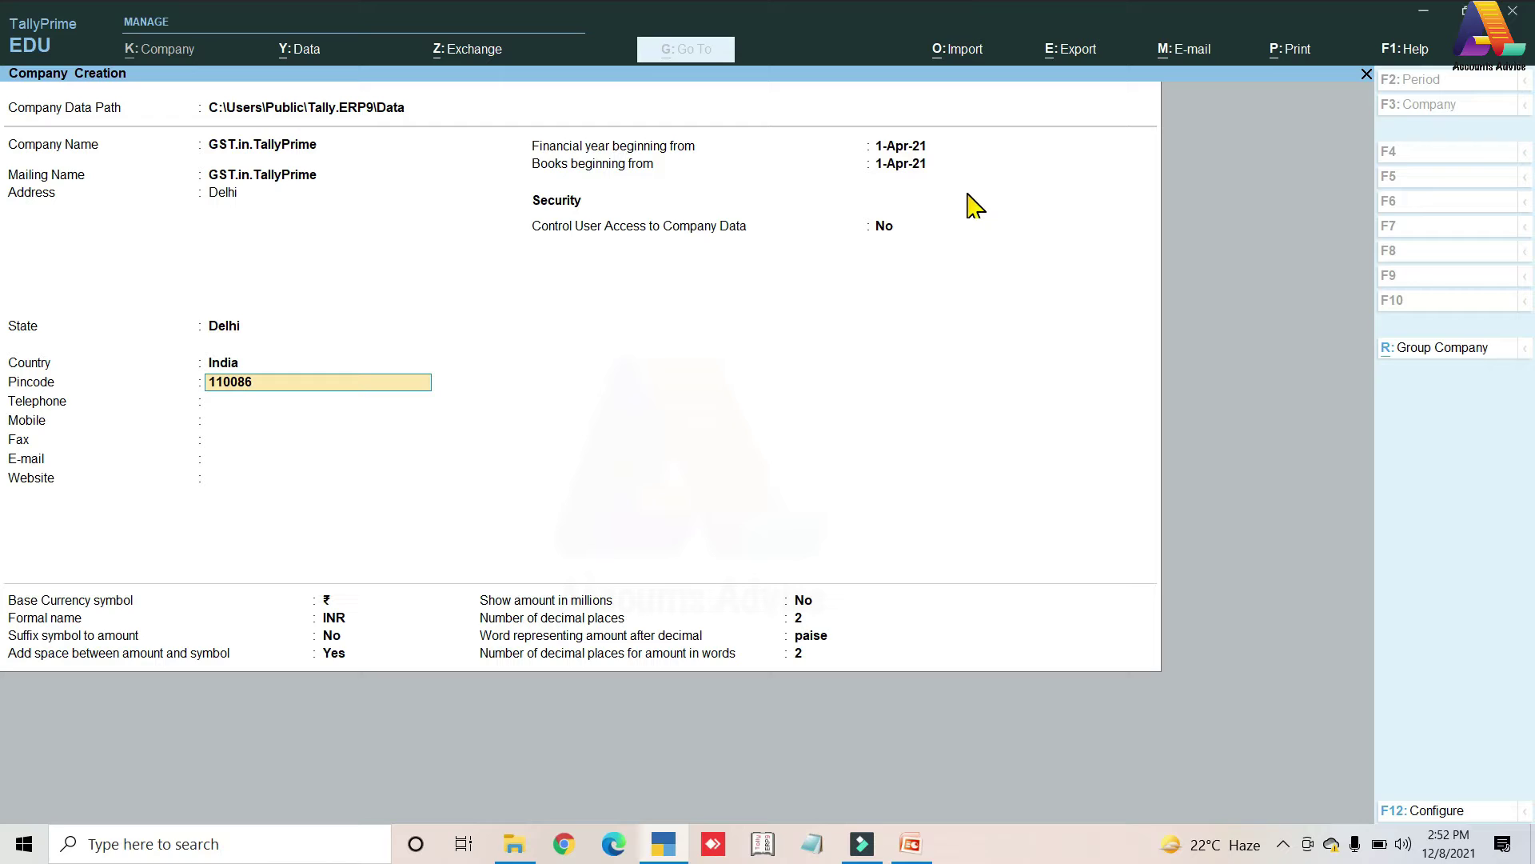
key("Return")
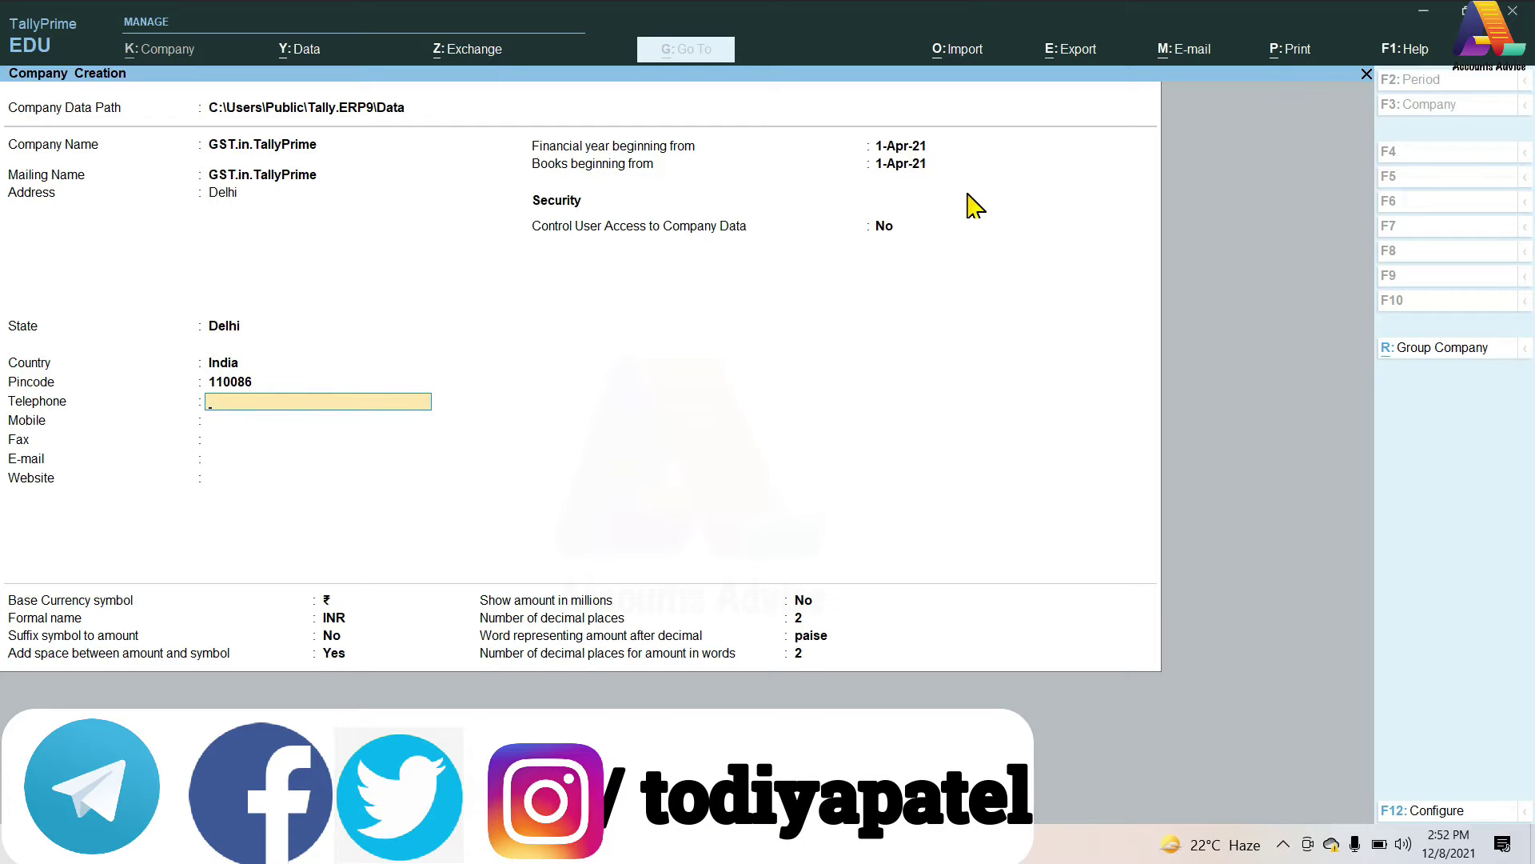
- Leave the telephone, mobile, fax, e-mail and website fields blank
key("Return")
key("Return")
key("Return")
key("Return")
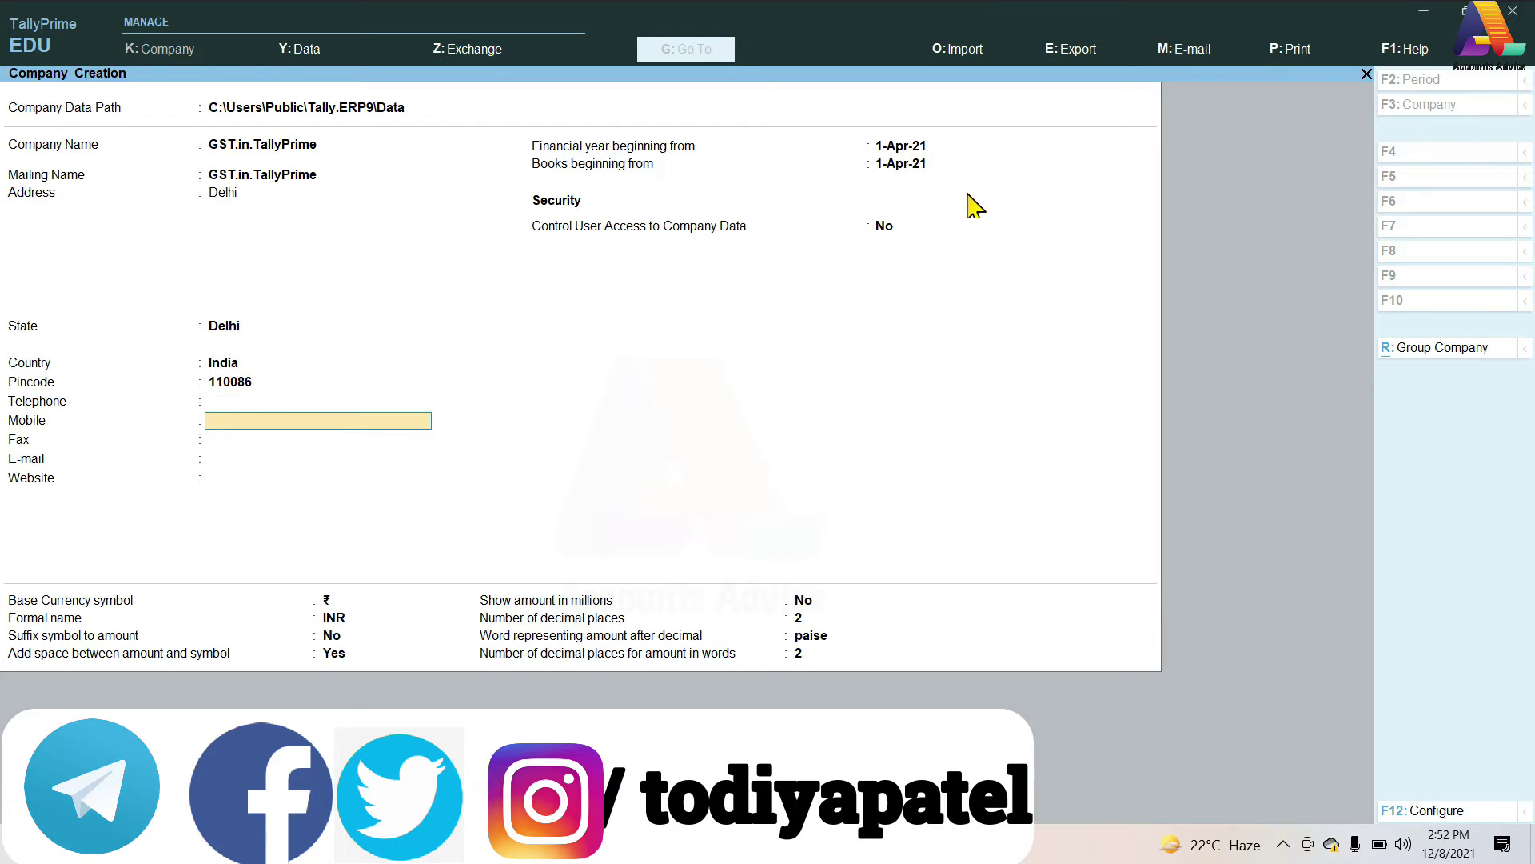
key("Return")
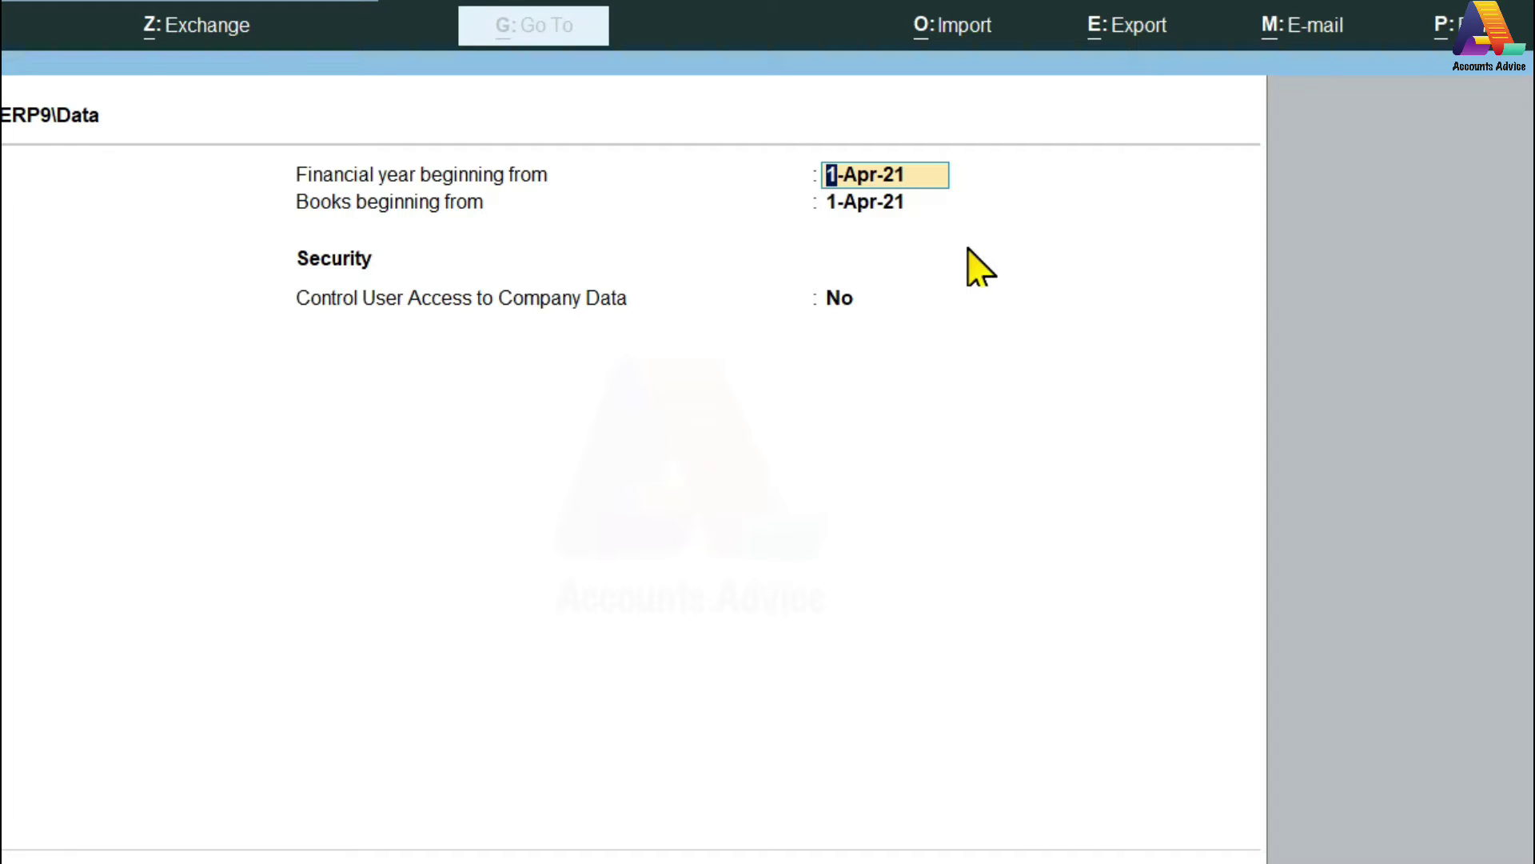
- Create the company with 1-Apr-21 as both start dates, no user access control and the default INR currency settings
key("Return")
key("Return")
key("Return")
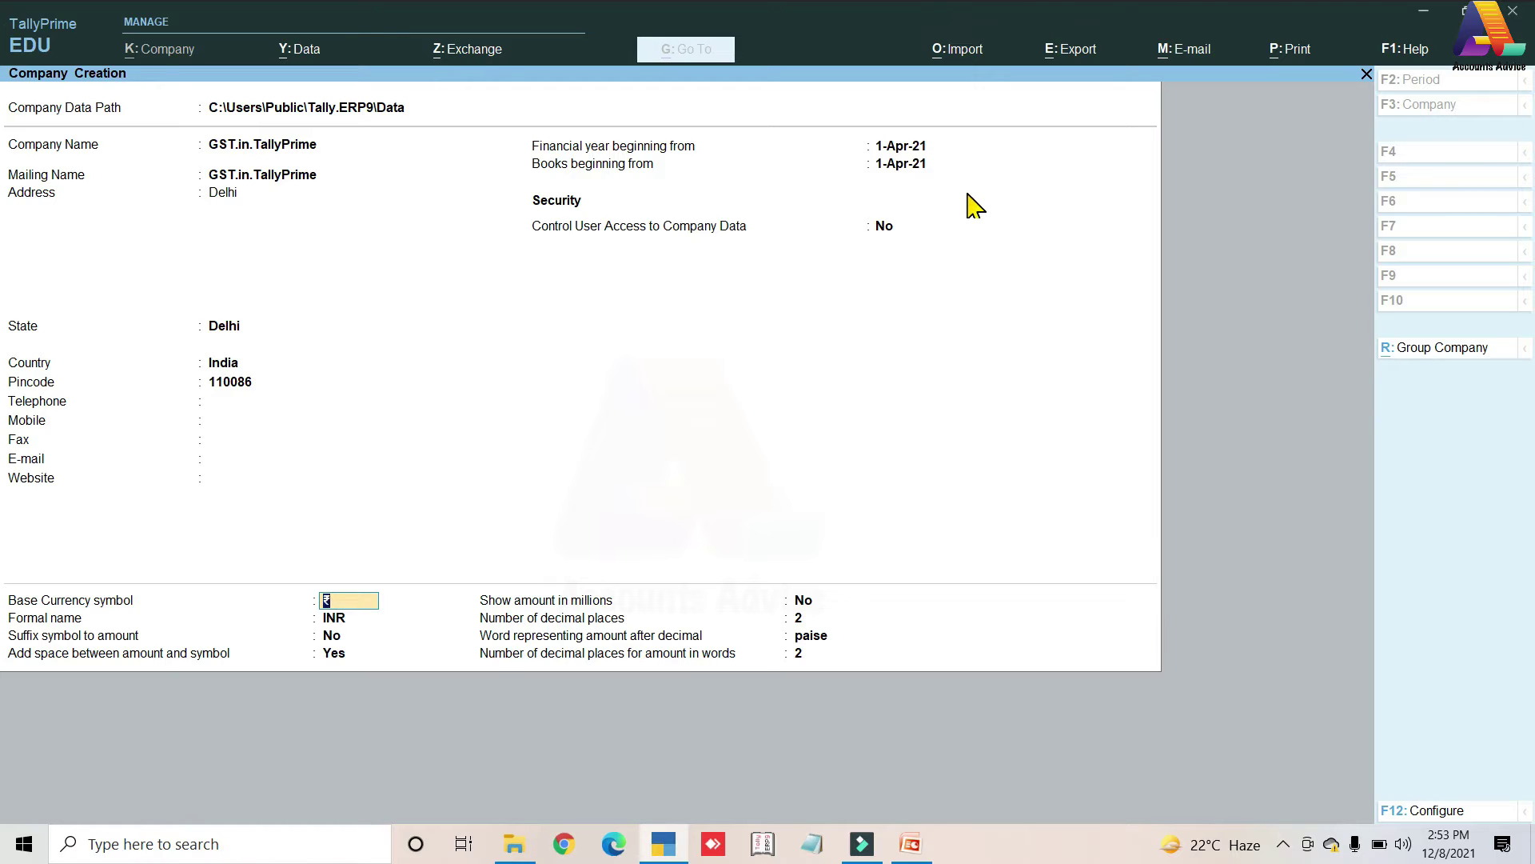
key("Return")
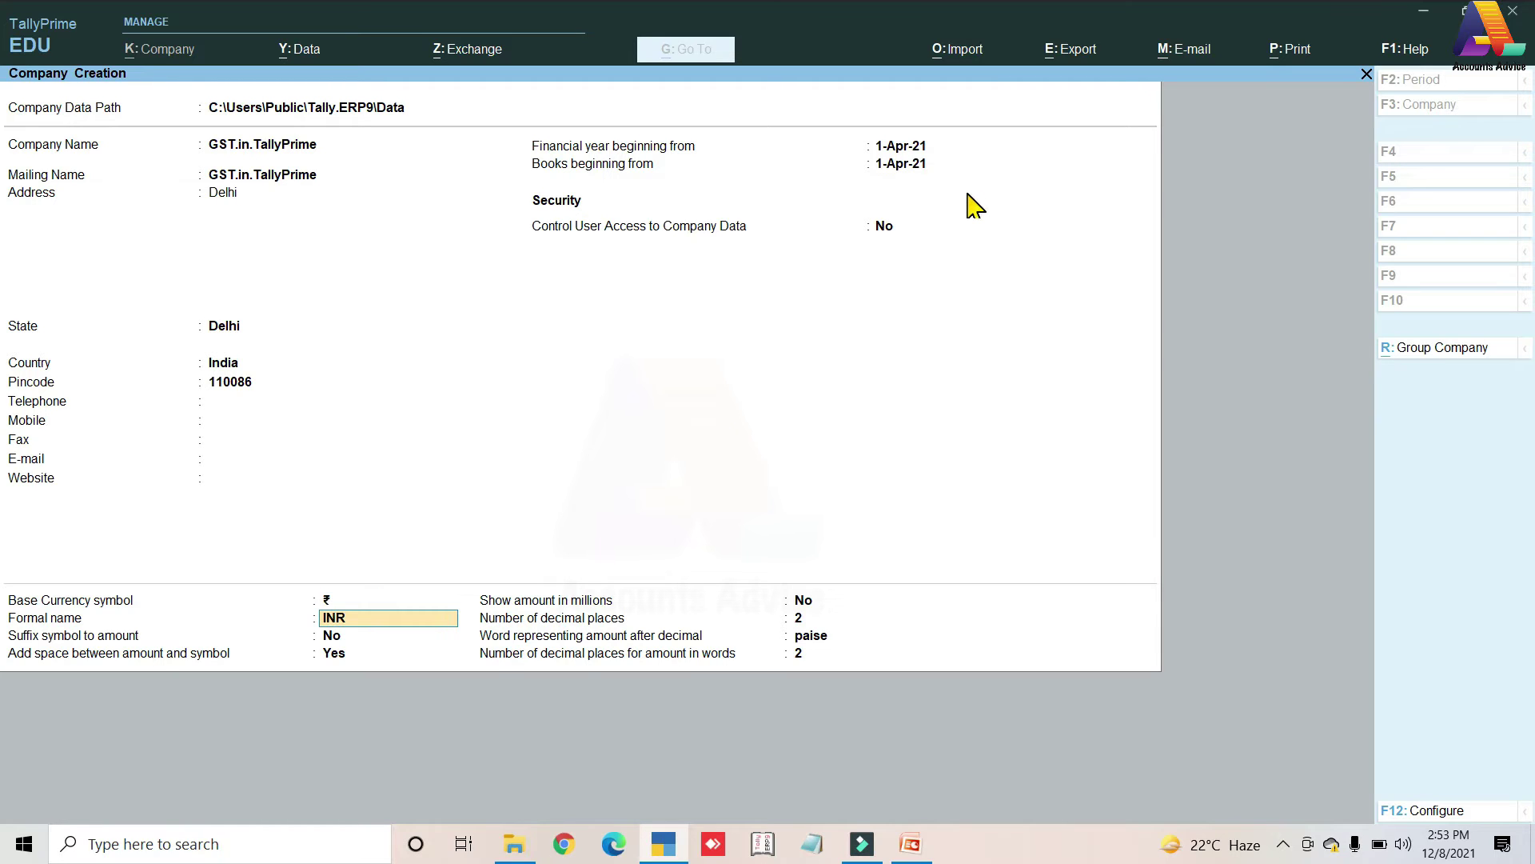
key("Return")
key("Return")
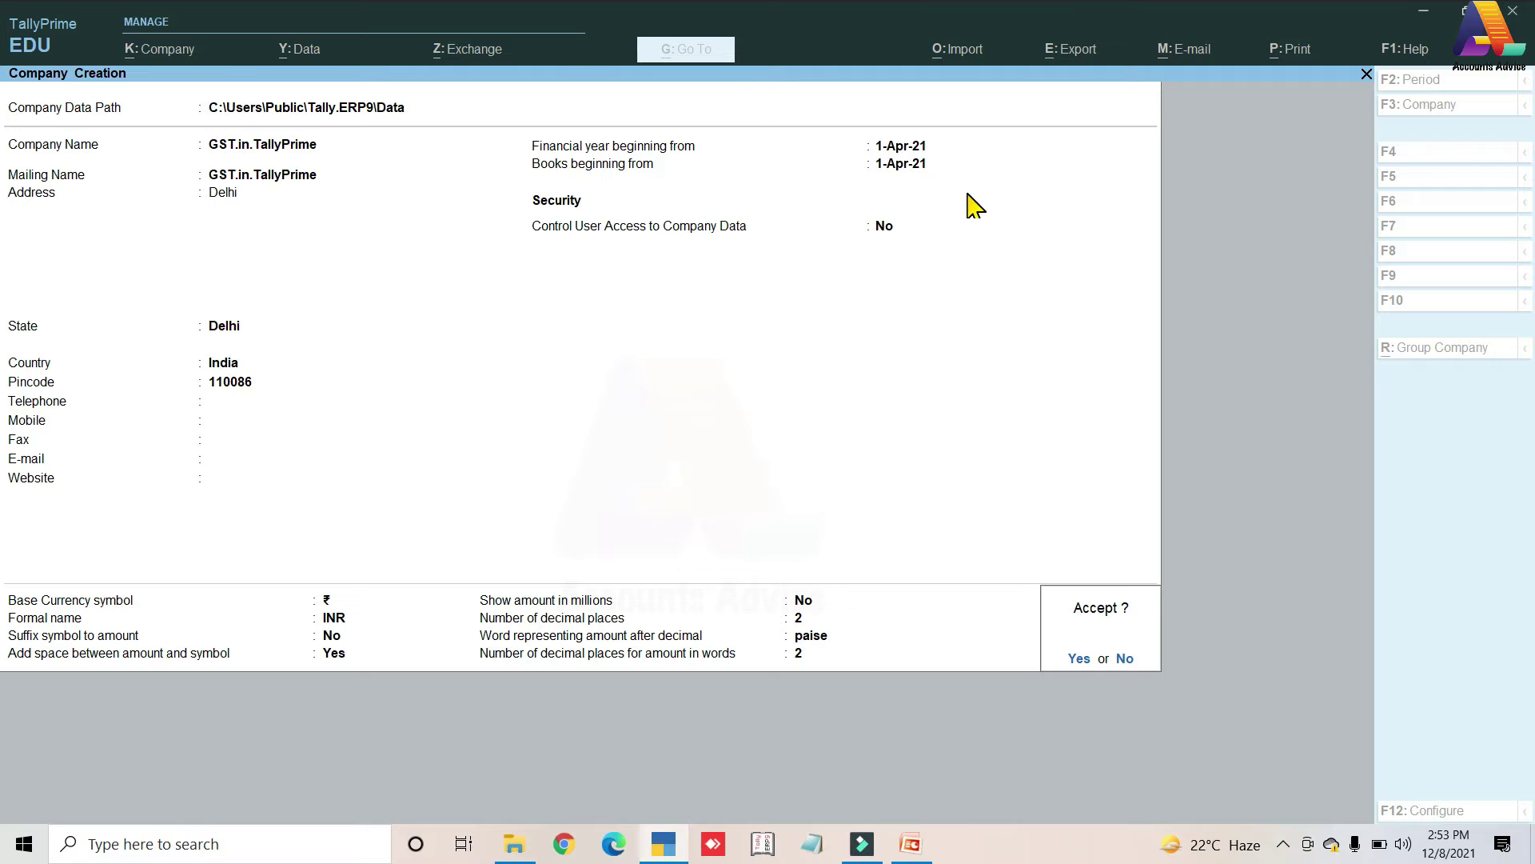
key("Return")
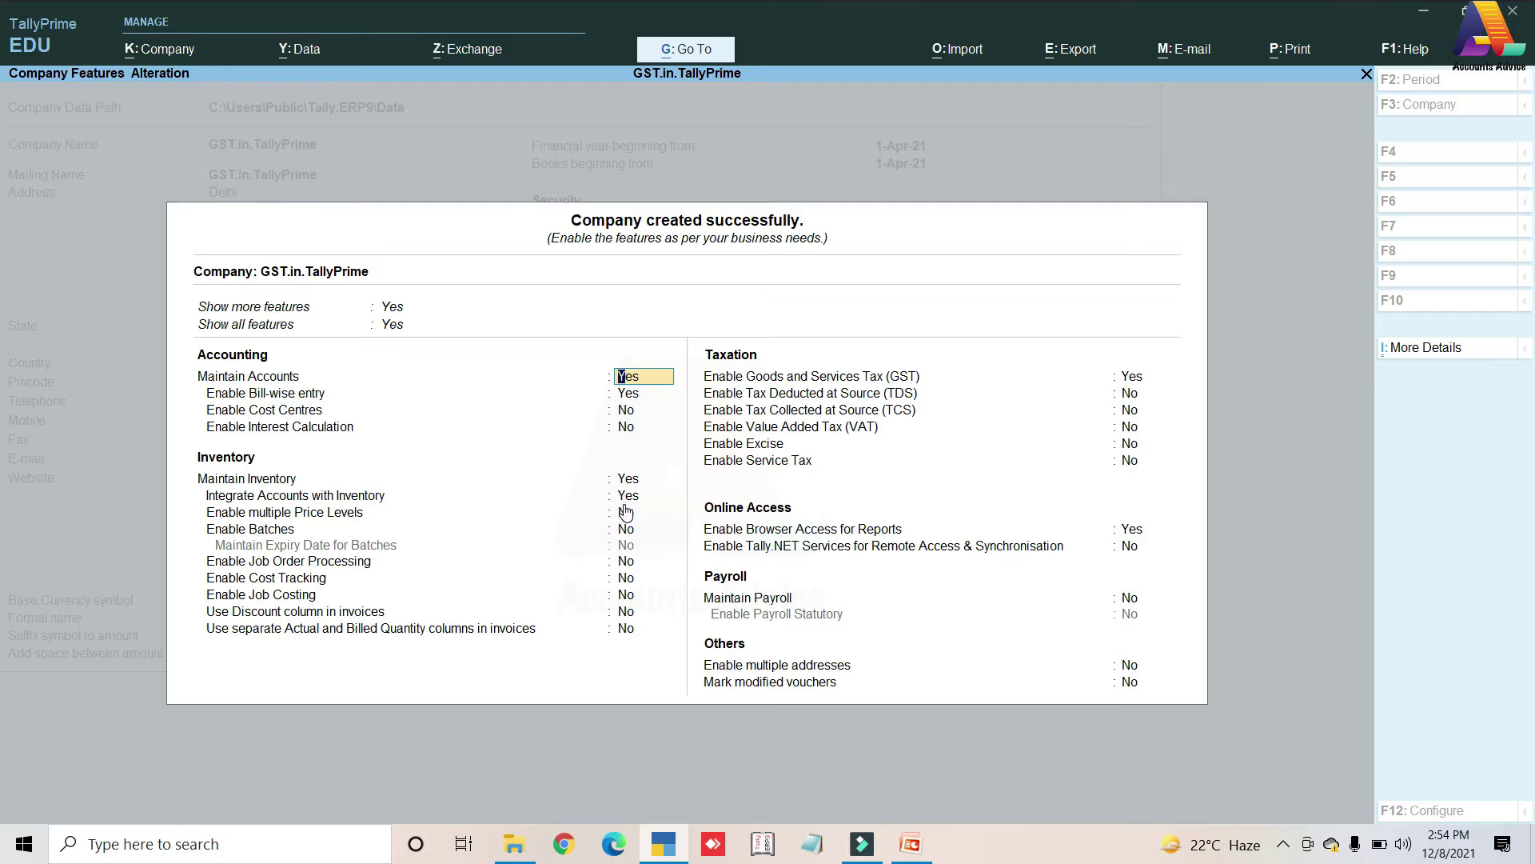
- Open the company's GST details from the enabled GST feature and keep Delhi as the registration state
left_click(1126, 377)
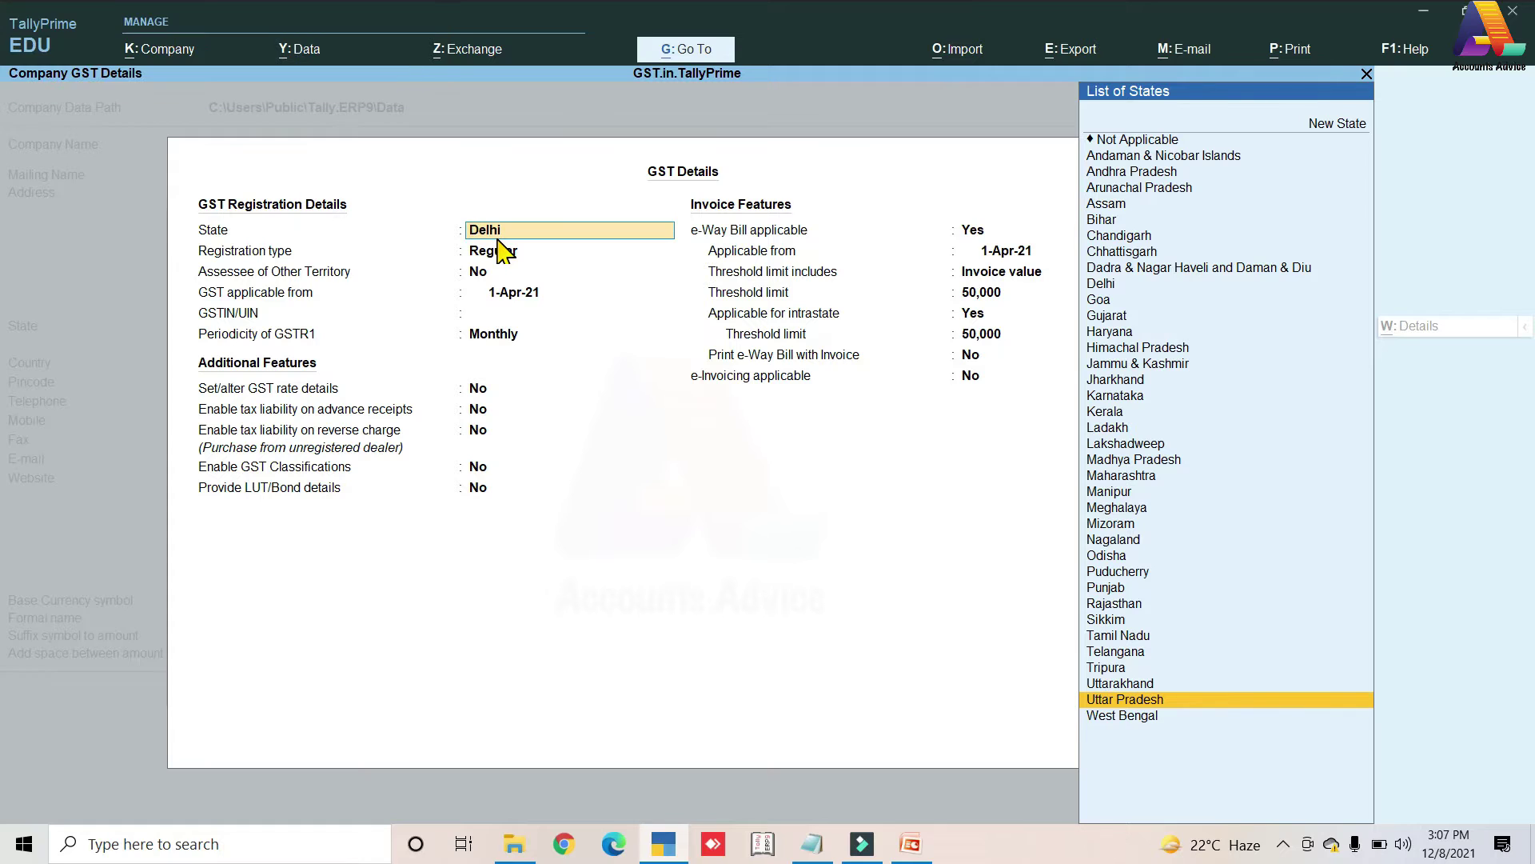
key("Up")
key("Up")
key("Up")
key("Up")
key("Up")
key("Up")
key("Up")
key("Up")
key("Up")
key("Up")
key("Up")
key("Up")
key("Up")
key("Up")
key("Up")
key("Up")
key("Up")
key("Up")
key("Up")
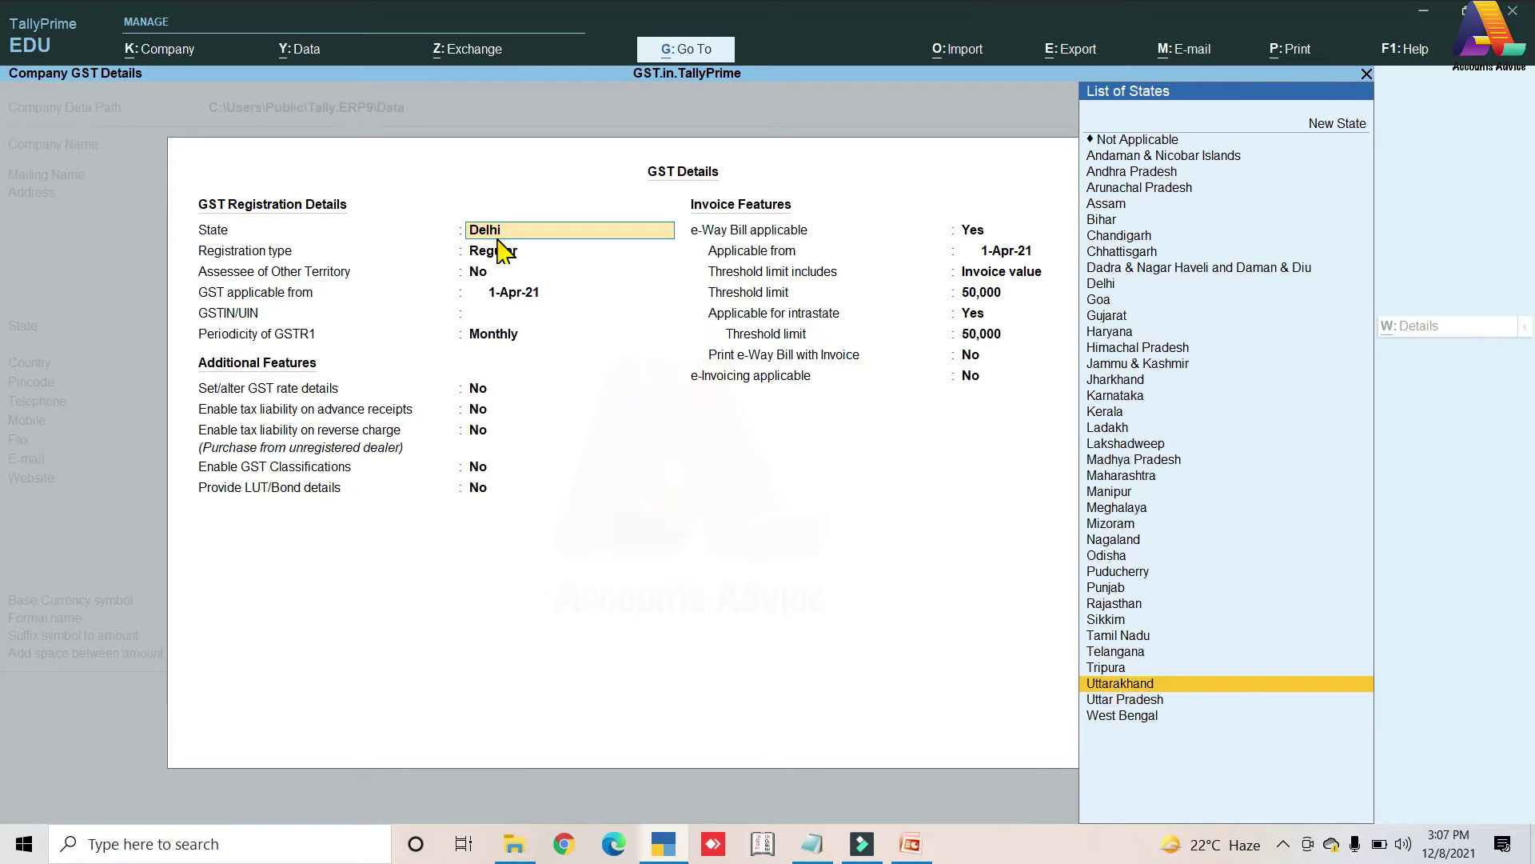
key("Up")
key("Up")
key("Up")
key("Up")
key("Up")
key("Up")
key("Up")
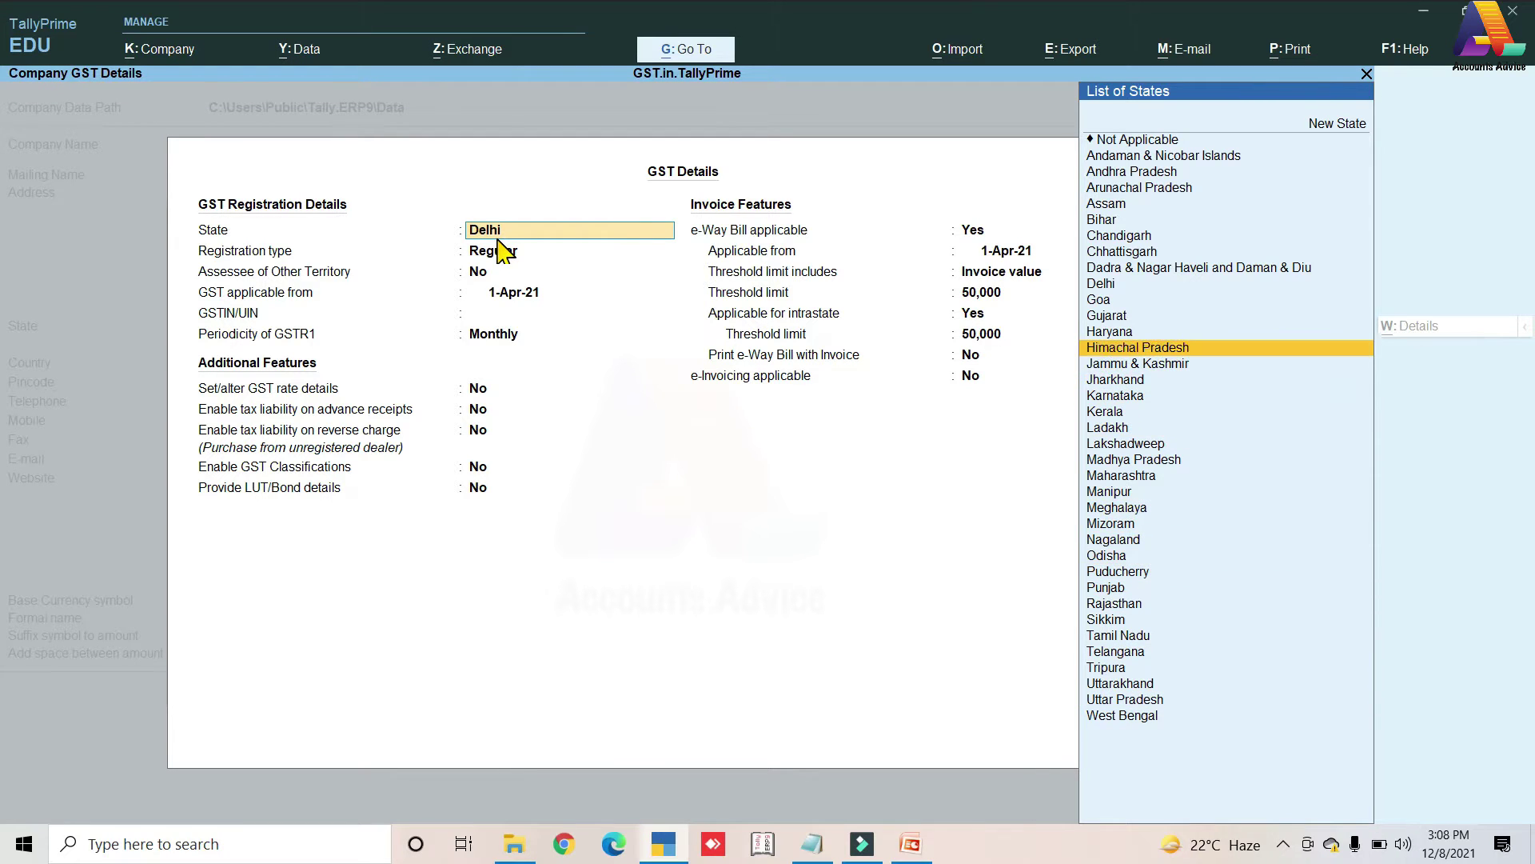
key("Return")
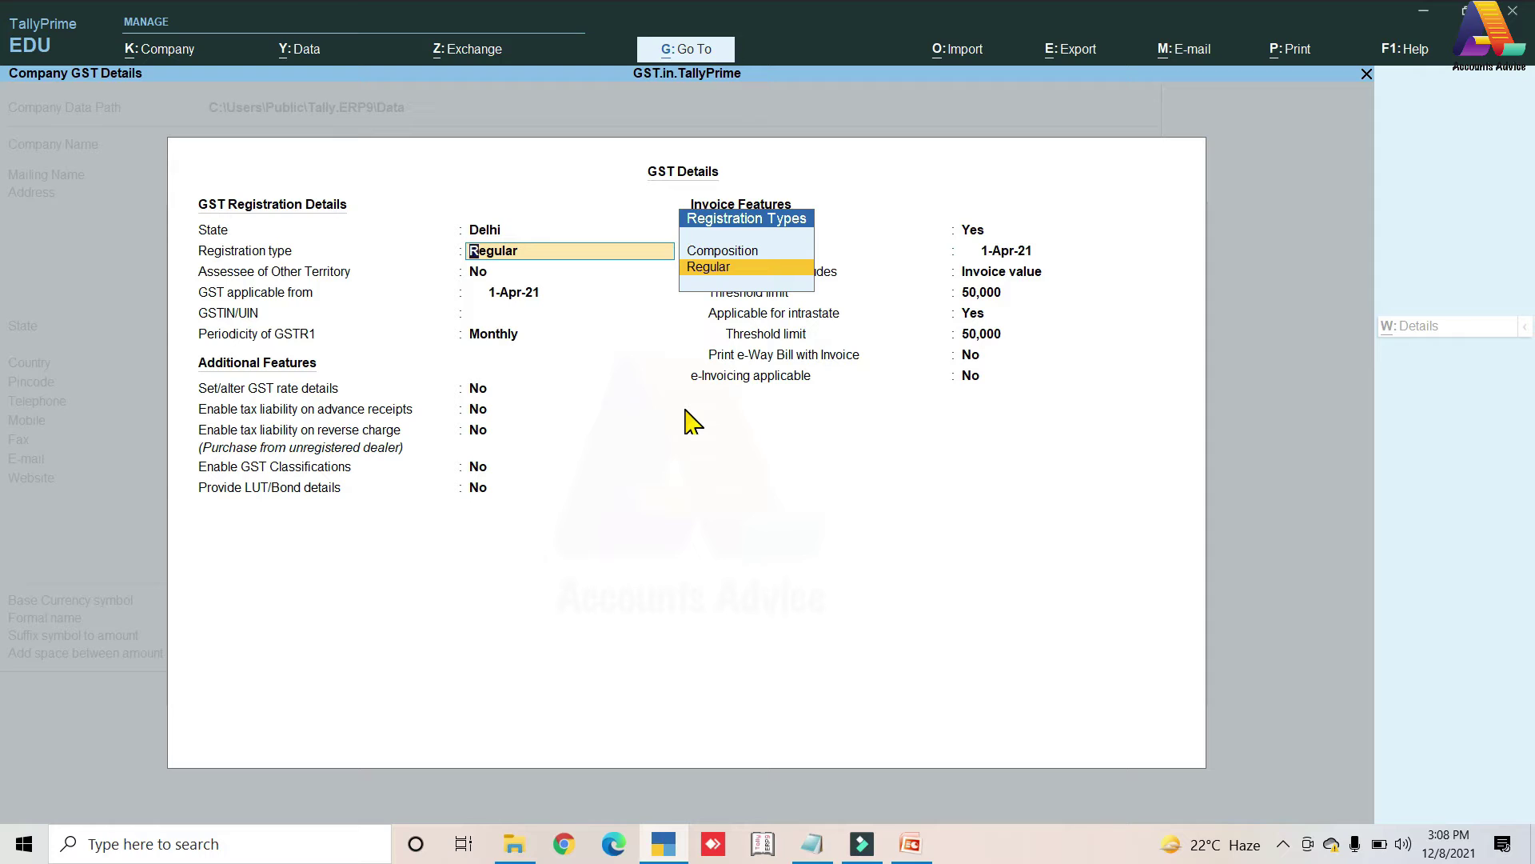
- Accept Regular registration, No for assessee of other territory, and GST applicable from 1-Apr-21
key("Return")
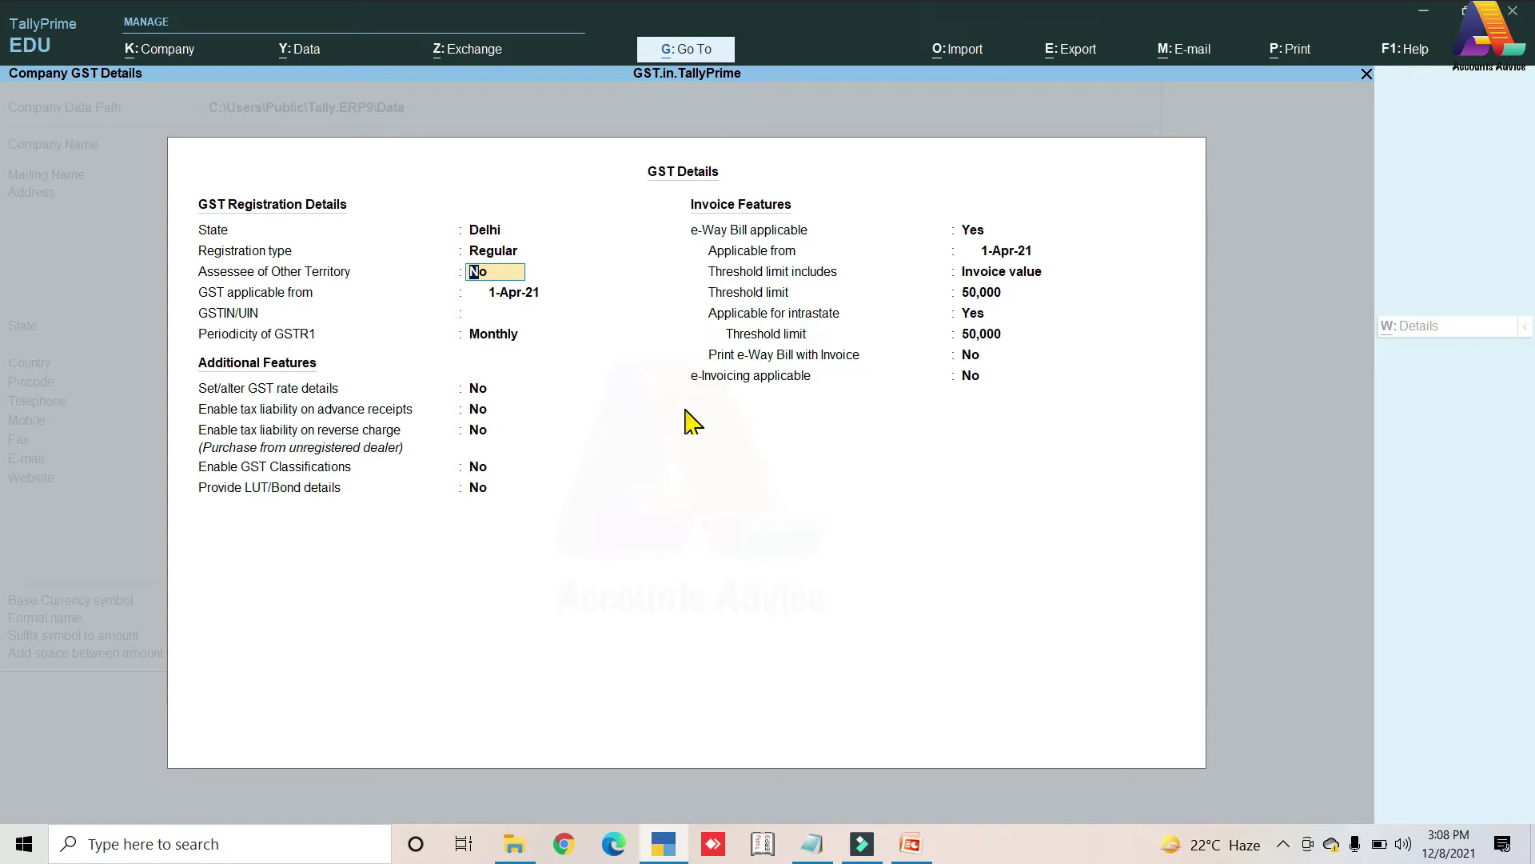
key("Return")
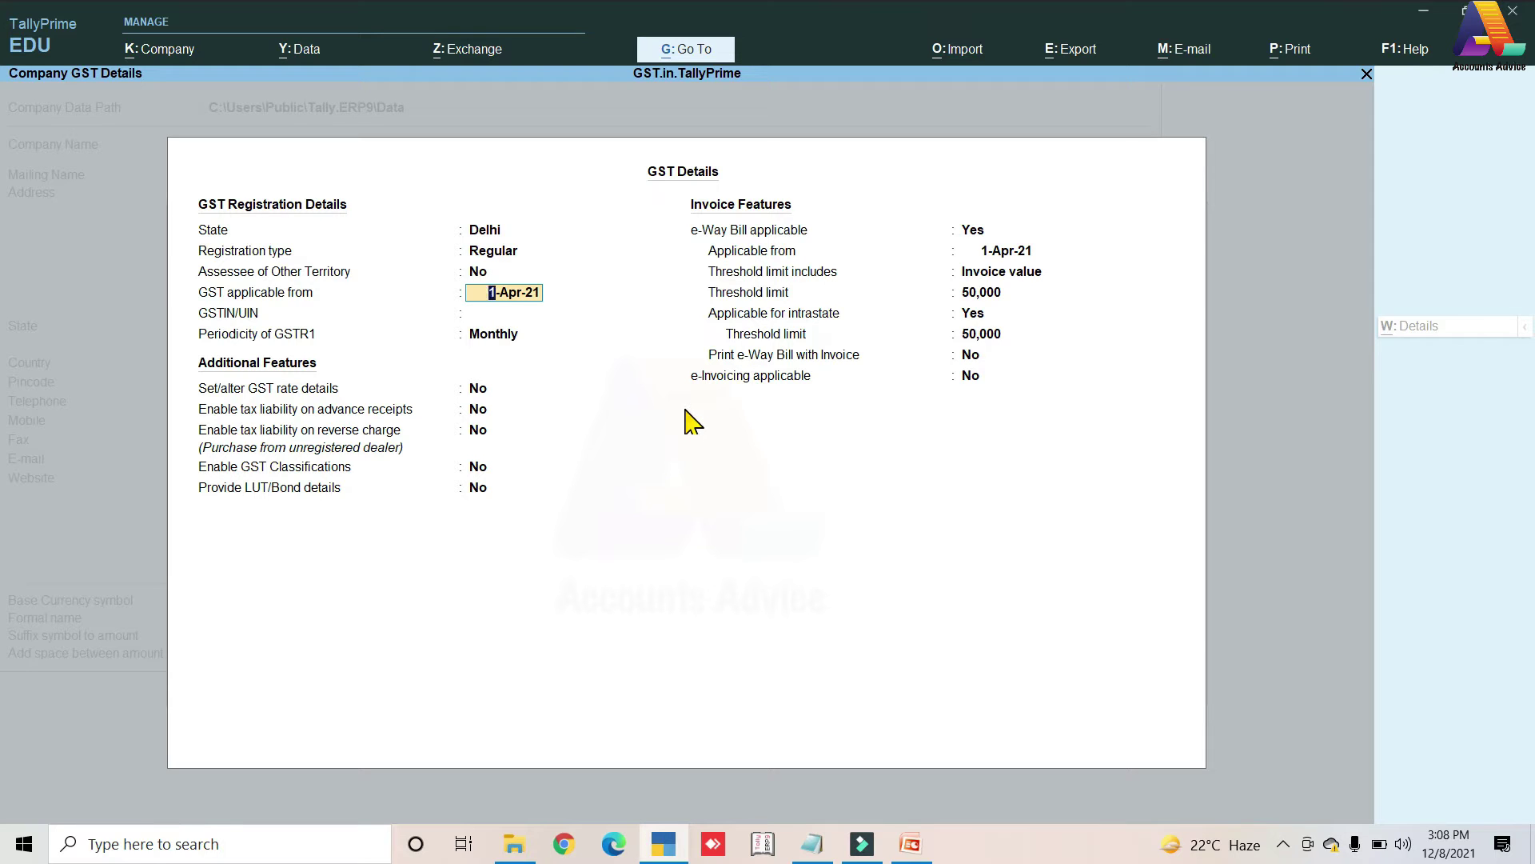
key("Return")
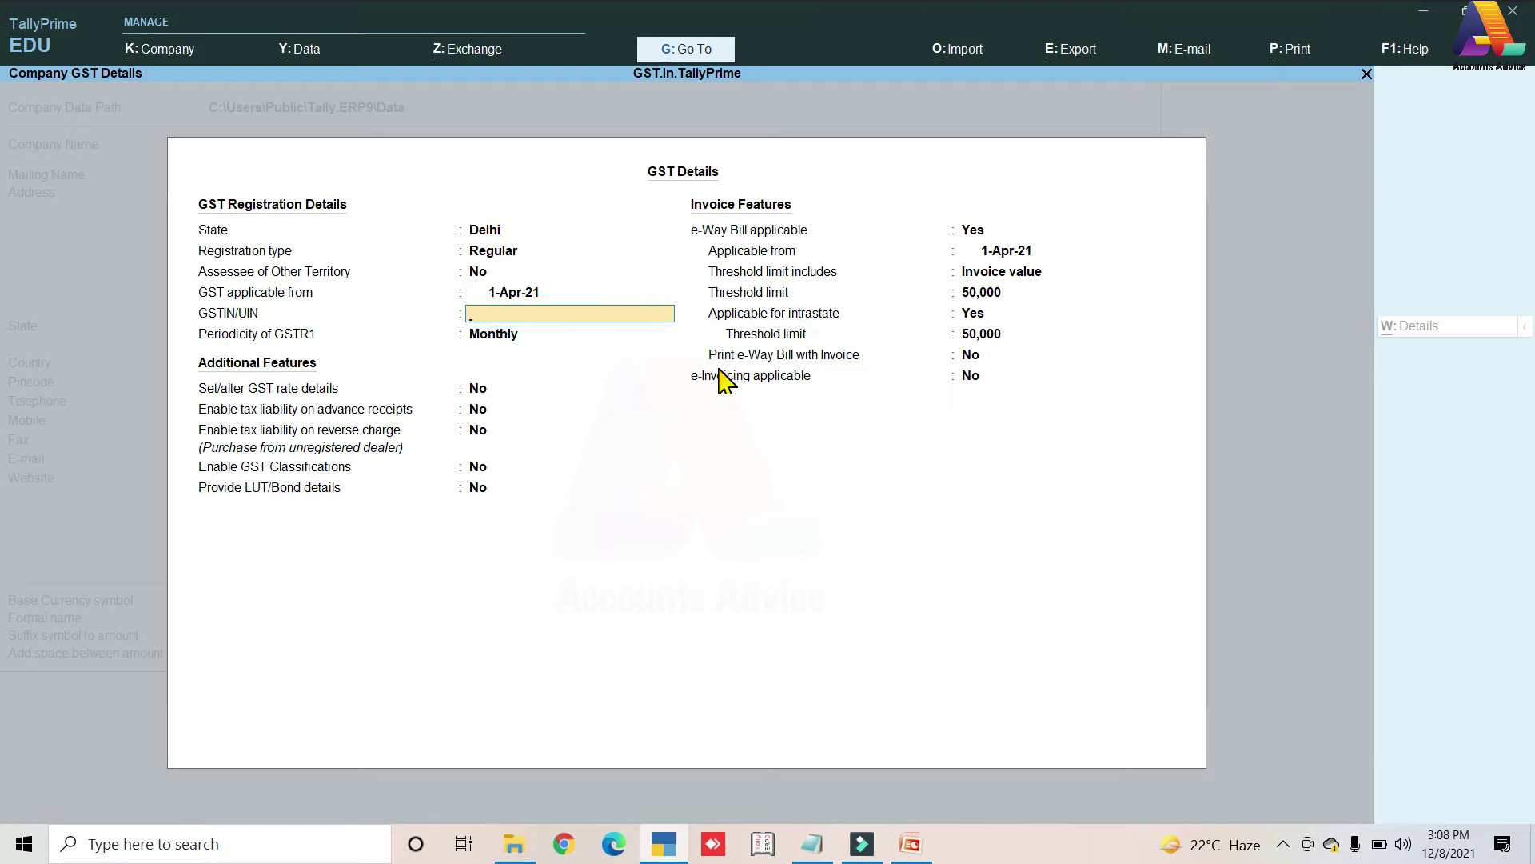
- Copy the company's GST number from the Notepad note and paste it as the GSTIN/UIN
left_click(813, 844)
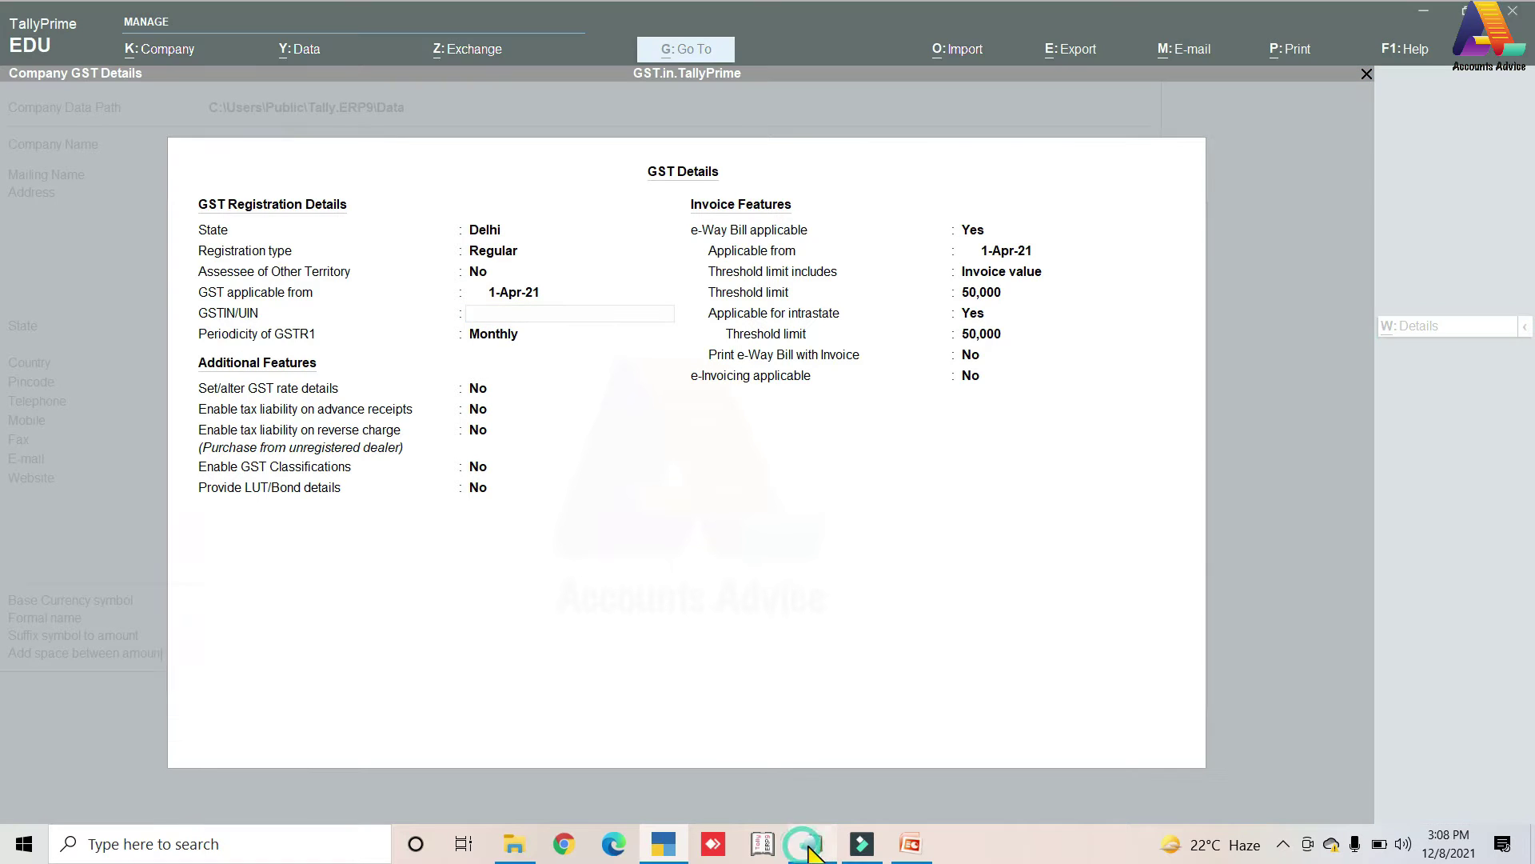
left_click_drag(166, 193, 306, 204)
left_click(247, 202)
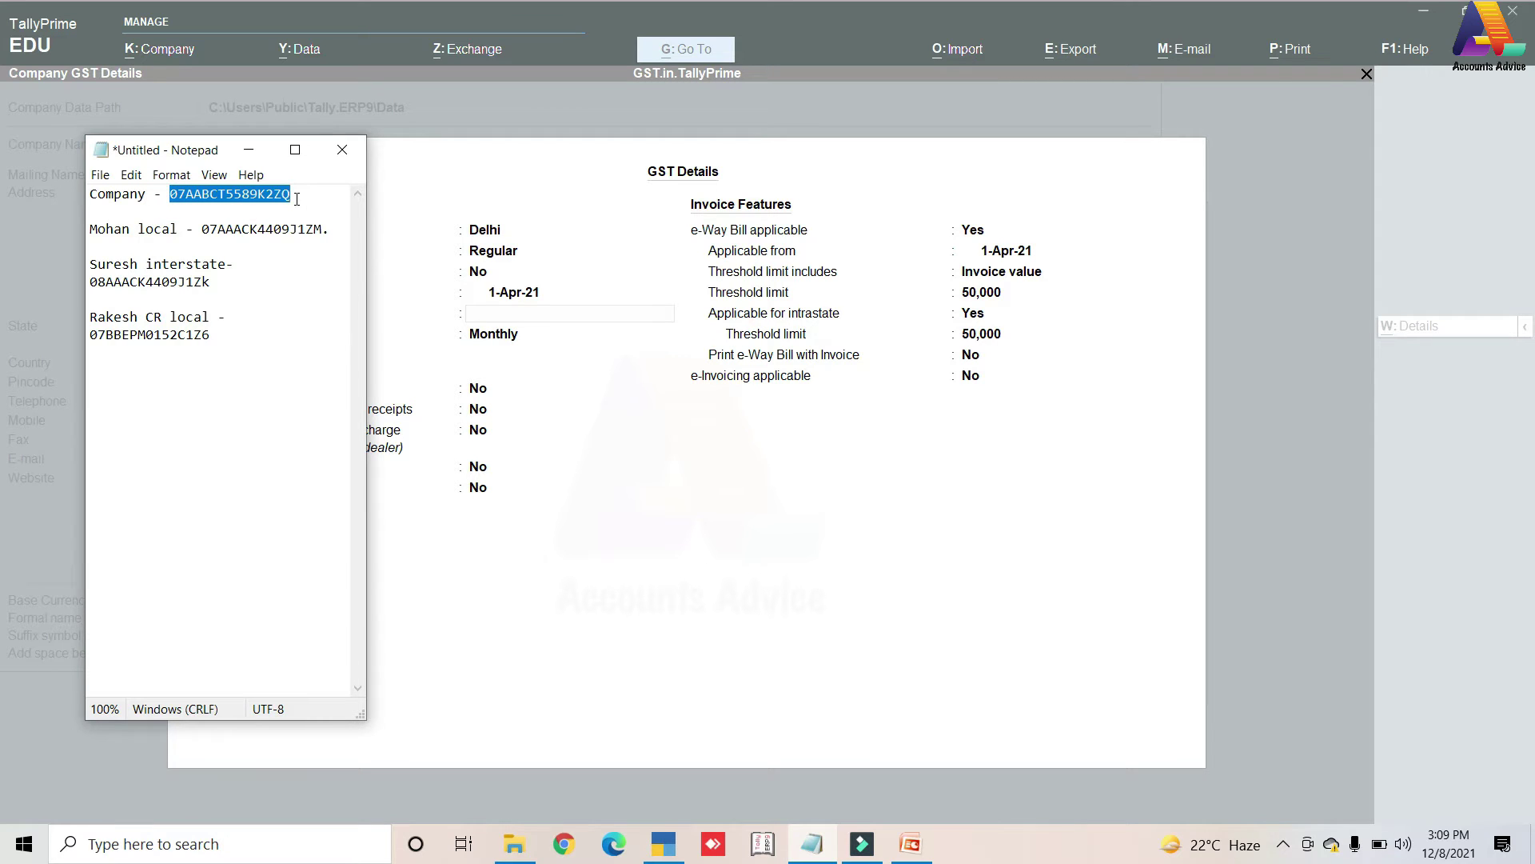
left_click(250, 149)
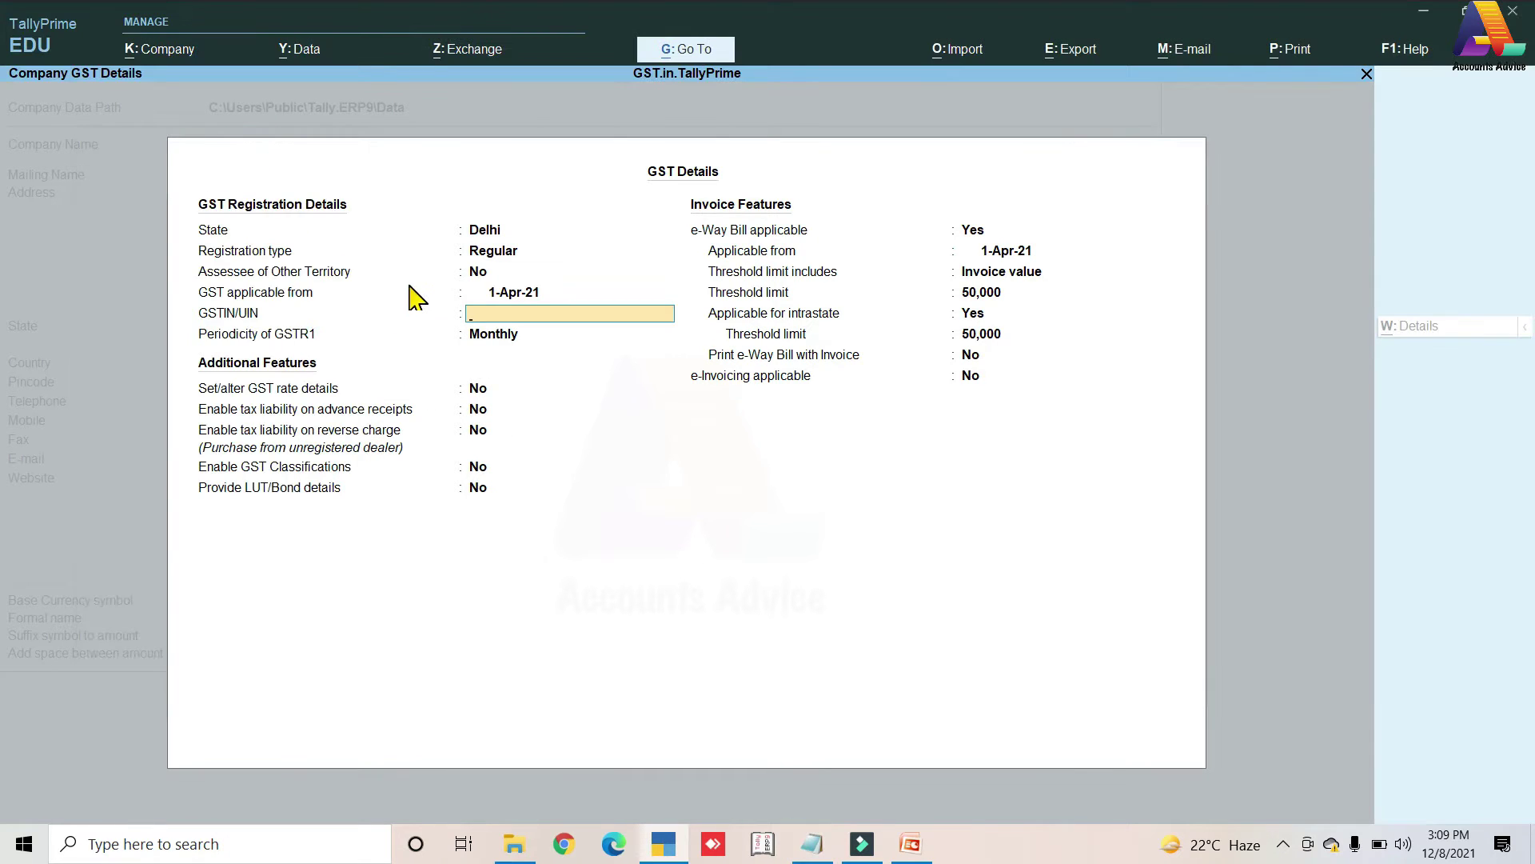
key("ctrl+alt+v")
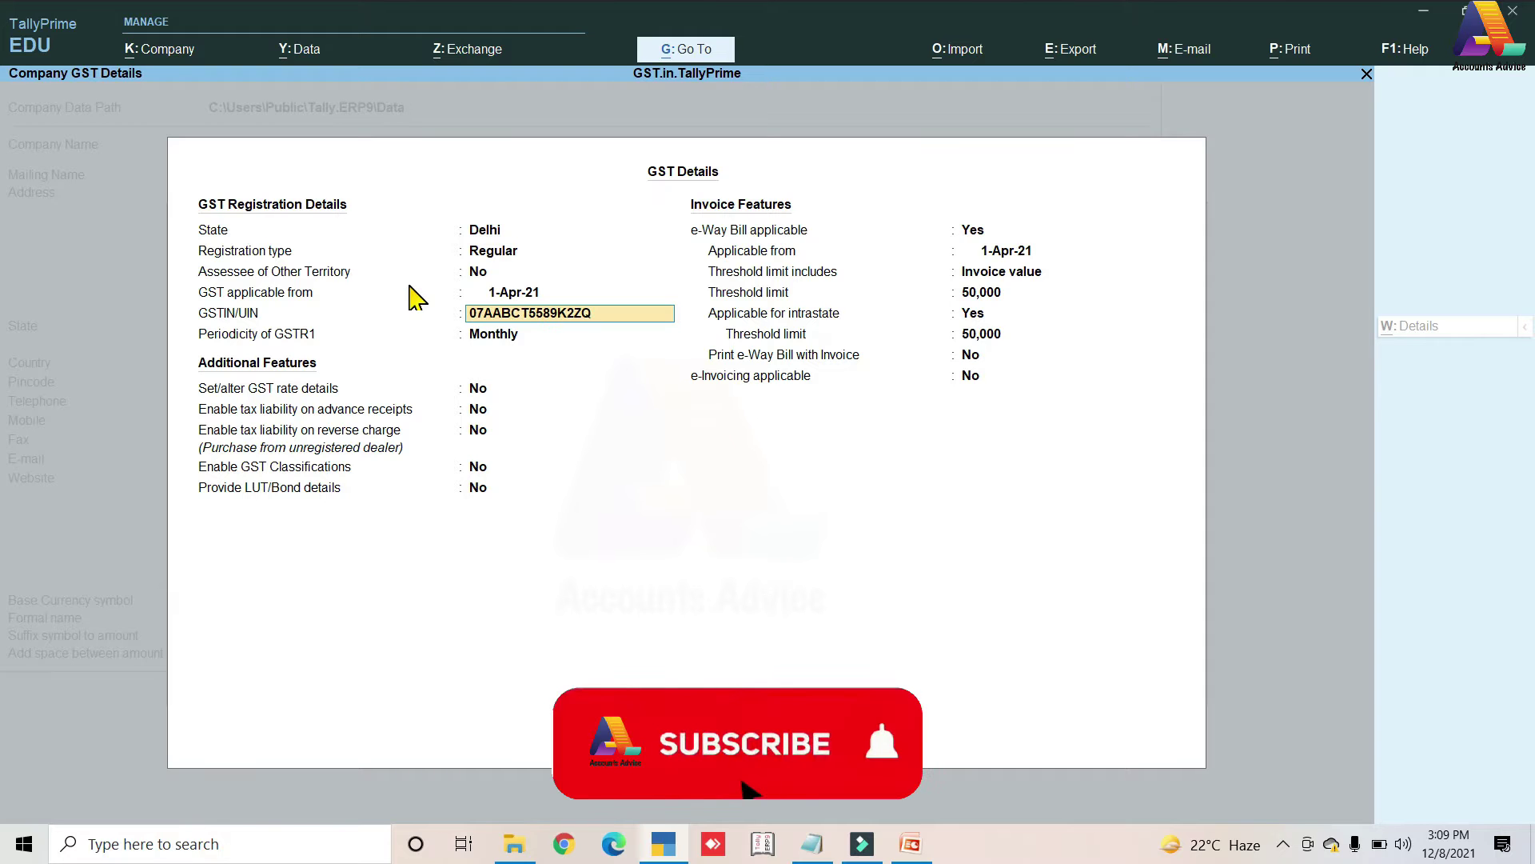
key("Return")
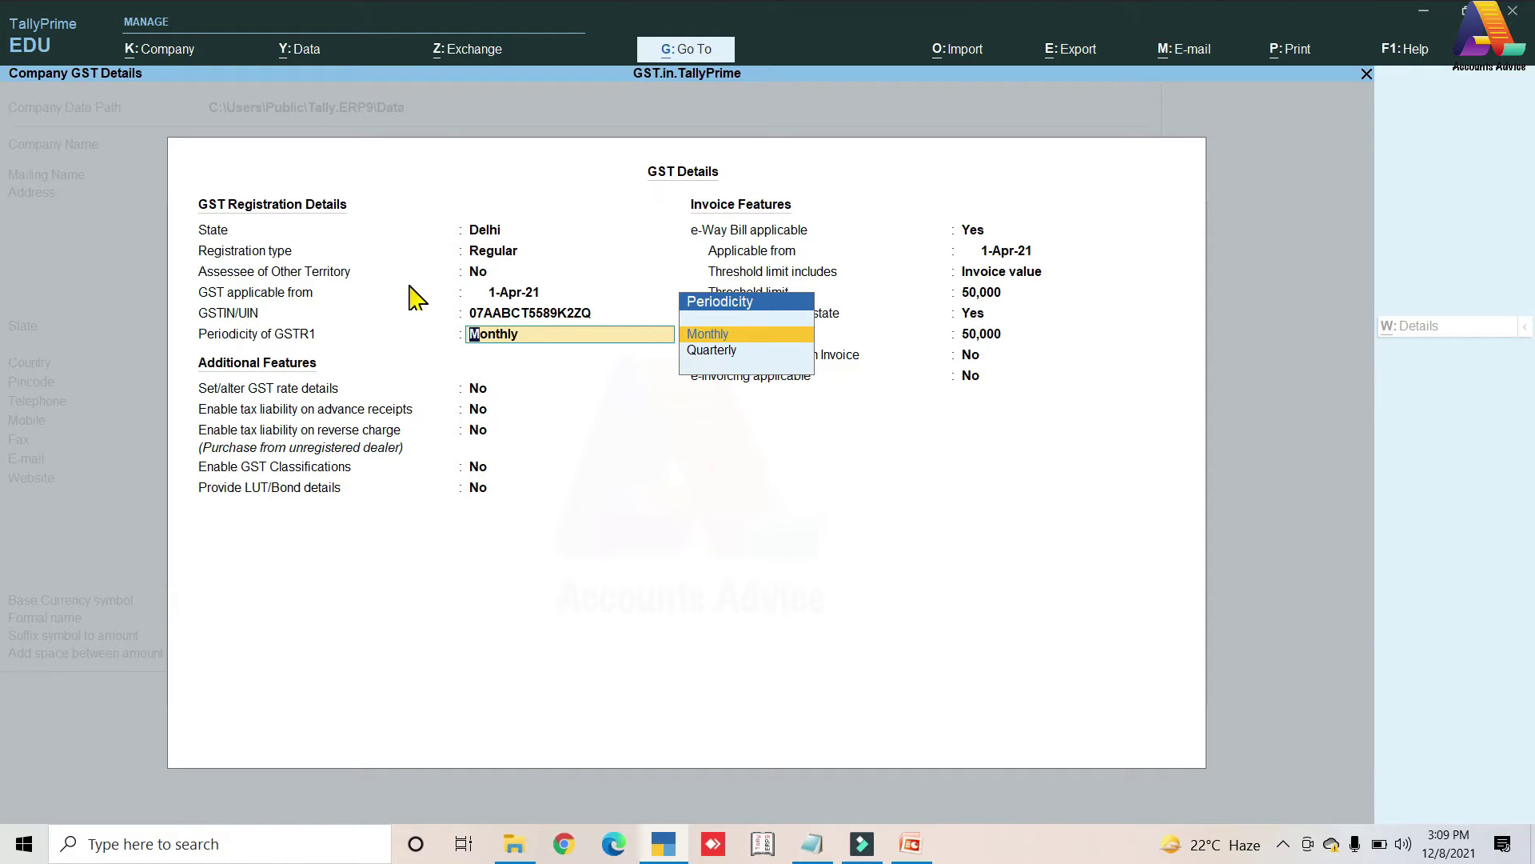
- Keep the GSTR1 periodicity Monthly and leave GST rate details, advance receipt liability and reverse charge liability at No
key("Return")
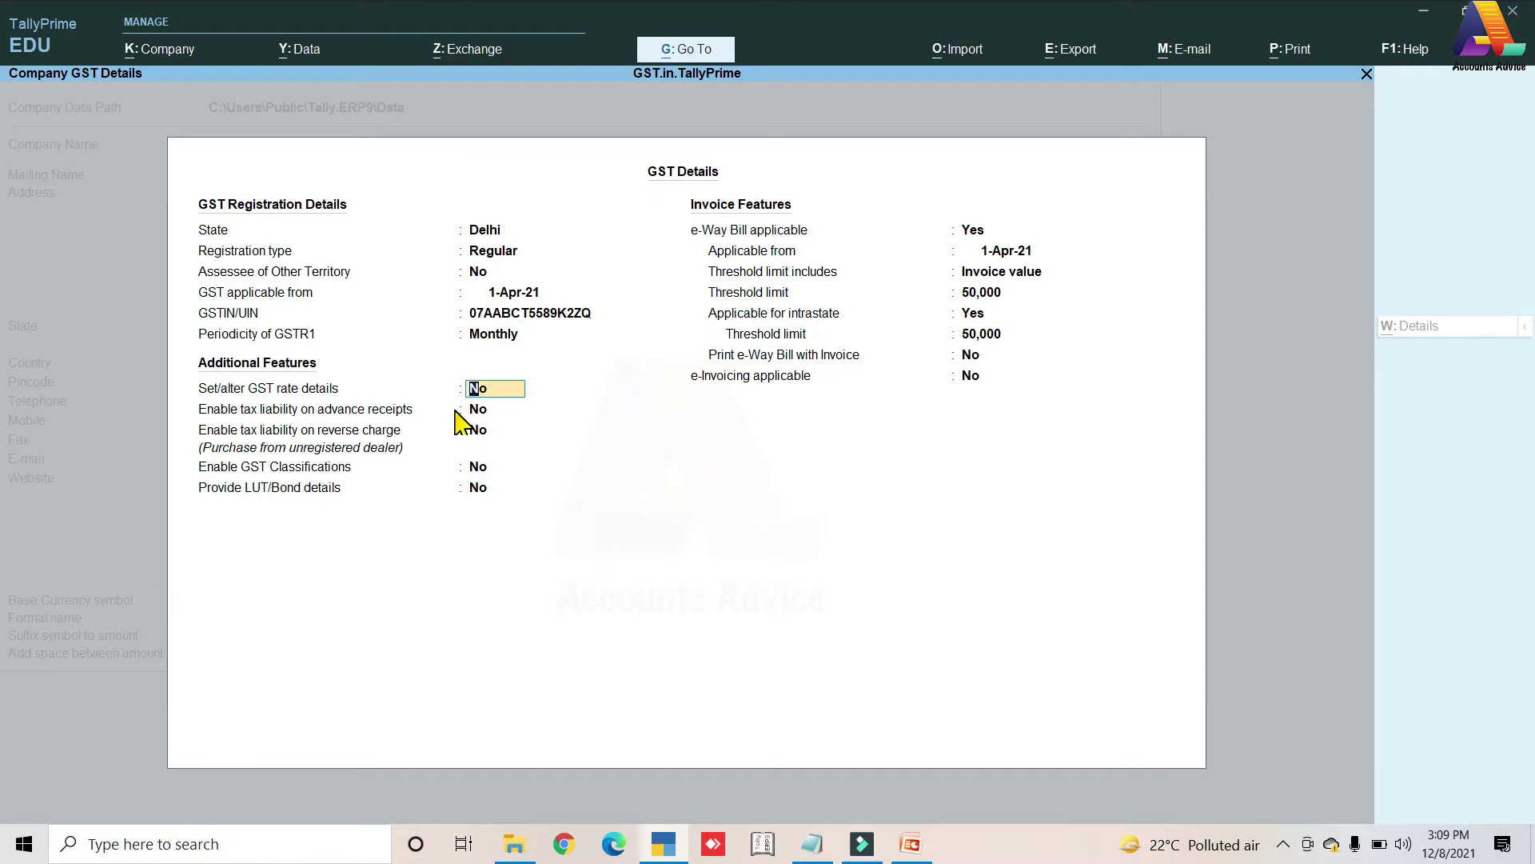
key("Return")
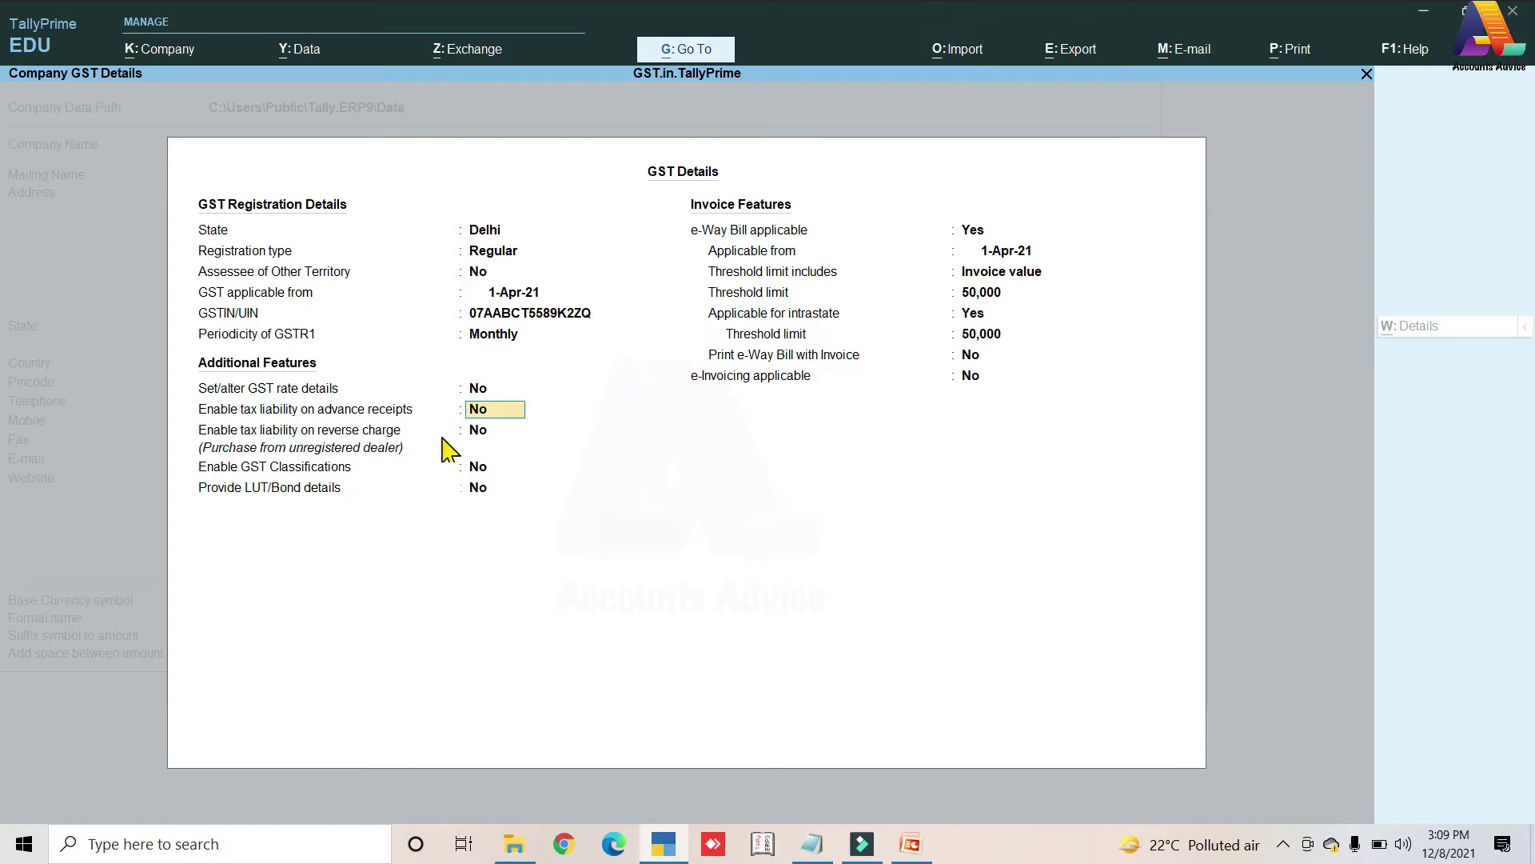
key("Return")
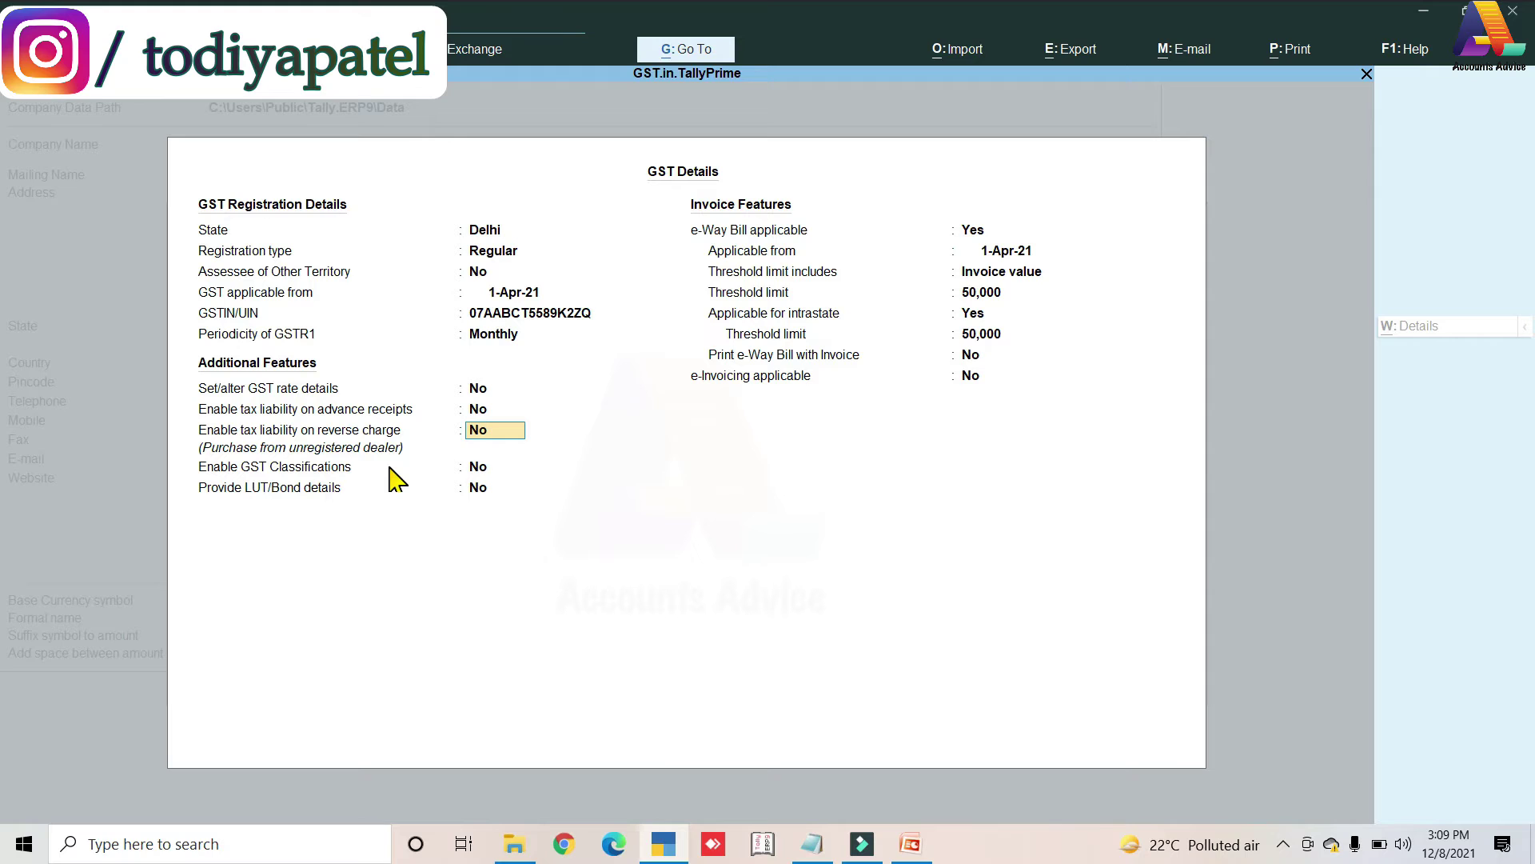
left_click(472, 466)
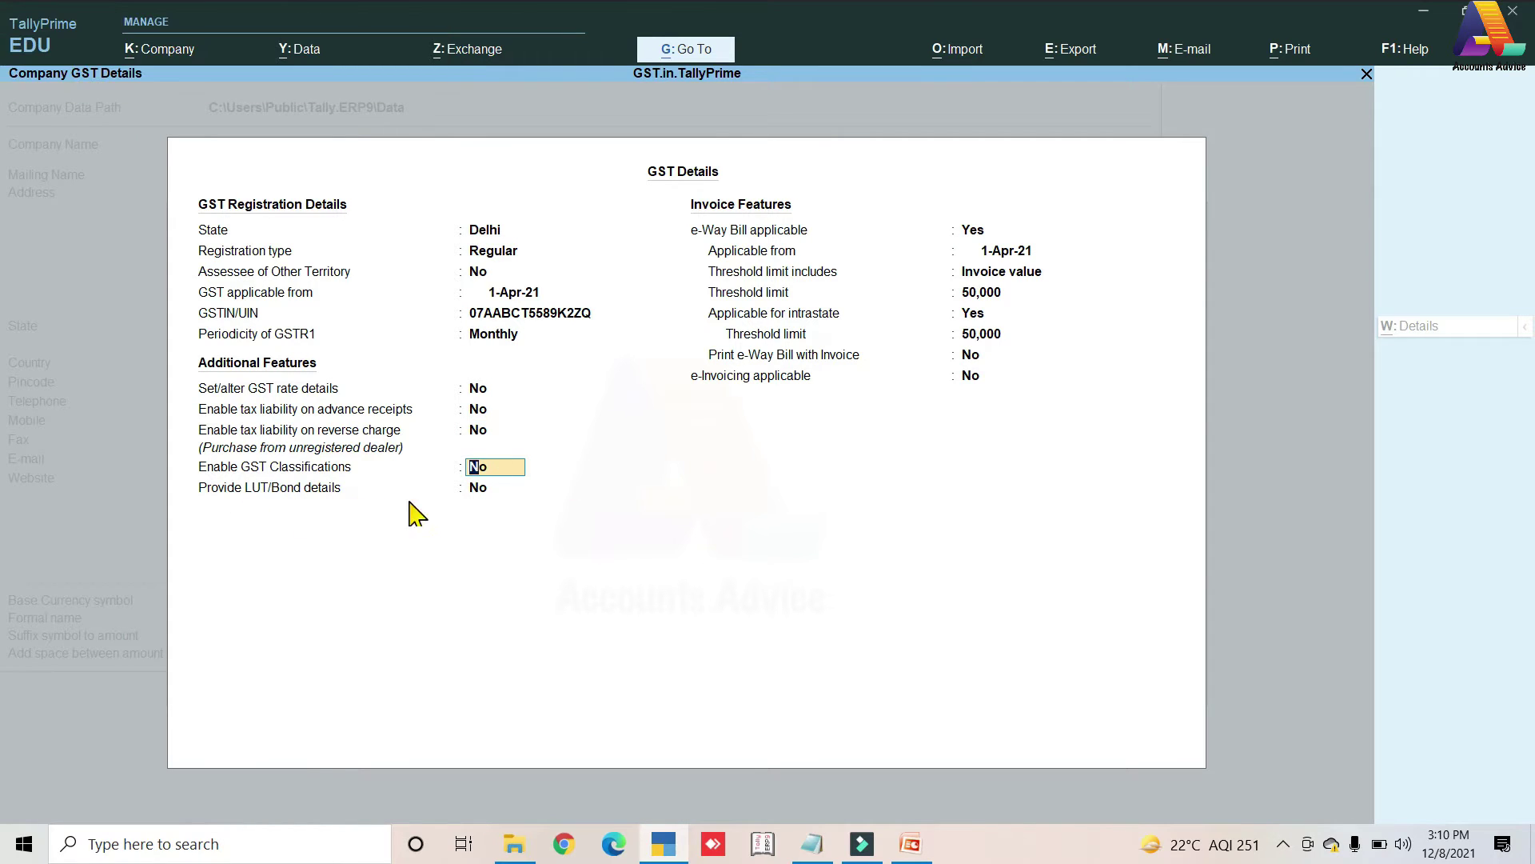
- Keep e-Way Bill applicable from 1-Apr-21 and choose Invoice value as what its threshold limit includes
left_click(969, 230)
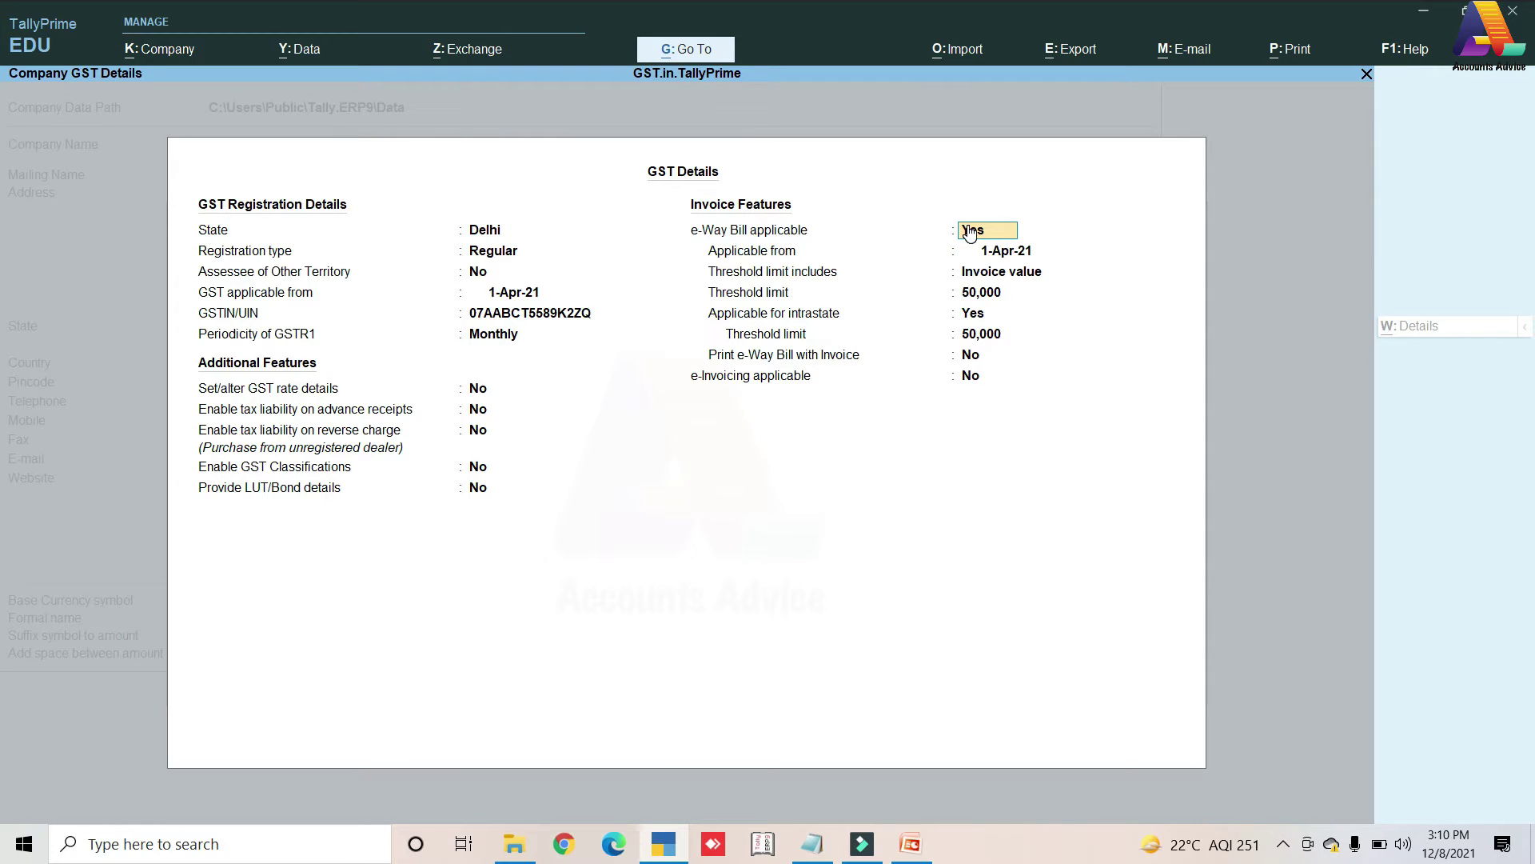
key("Return")
left_click(996, 276)
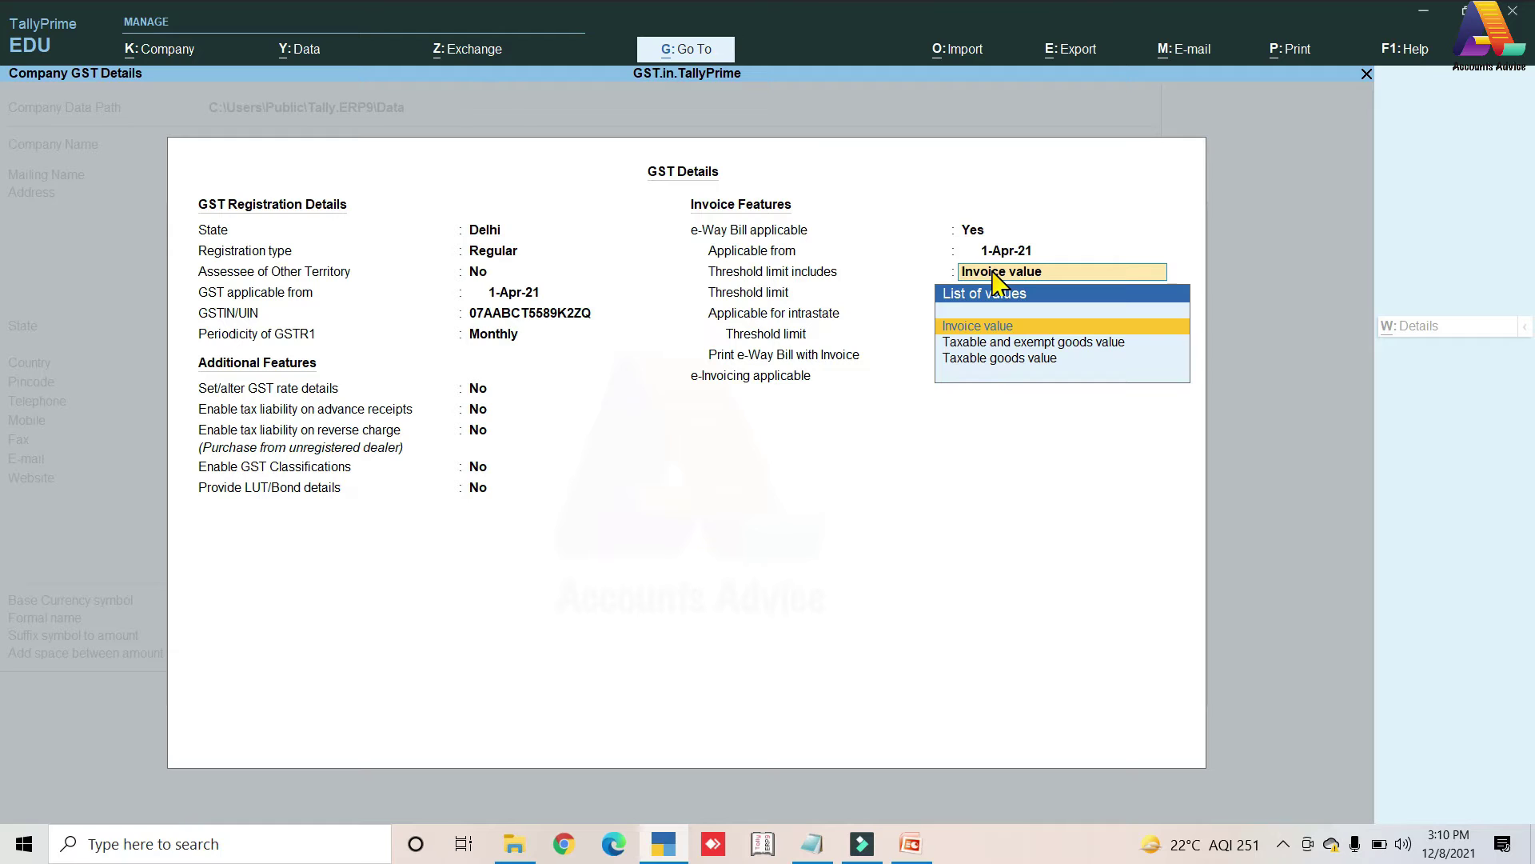
key("Down")
key("Down")
key("Up")
key("Up")
key("Return")
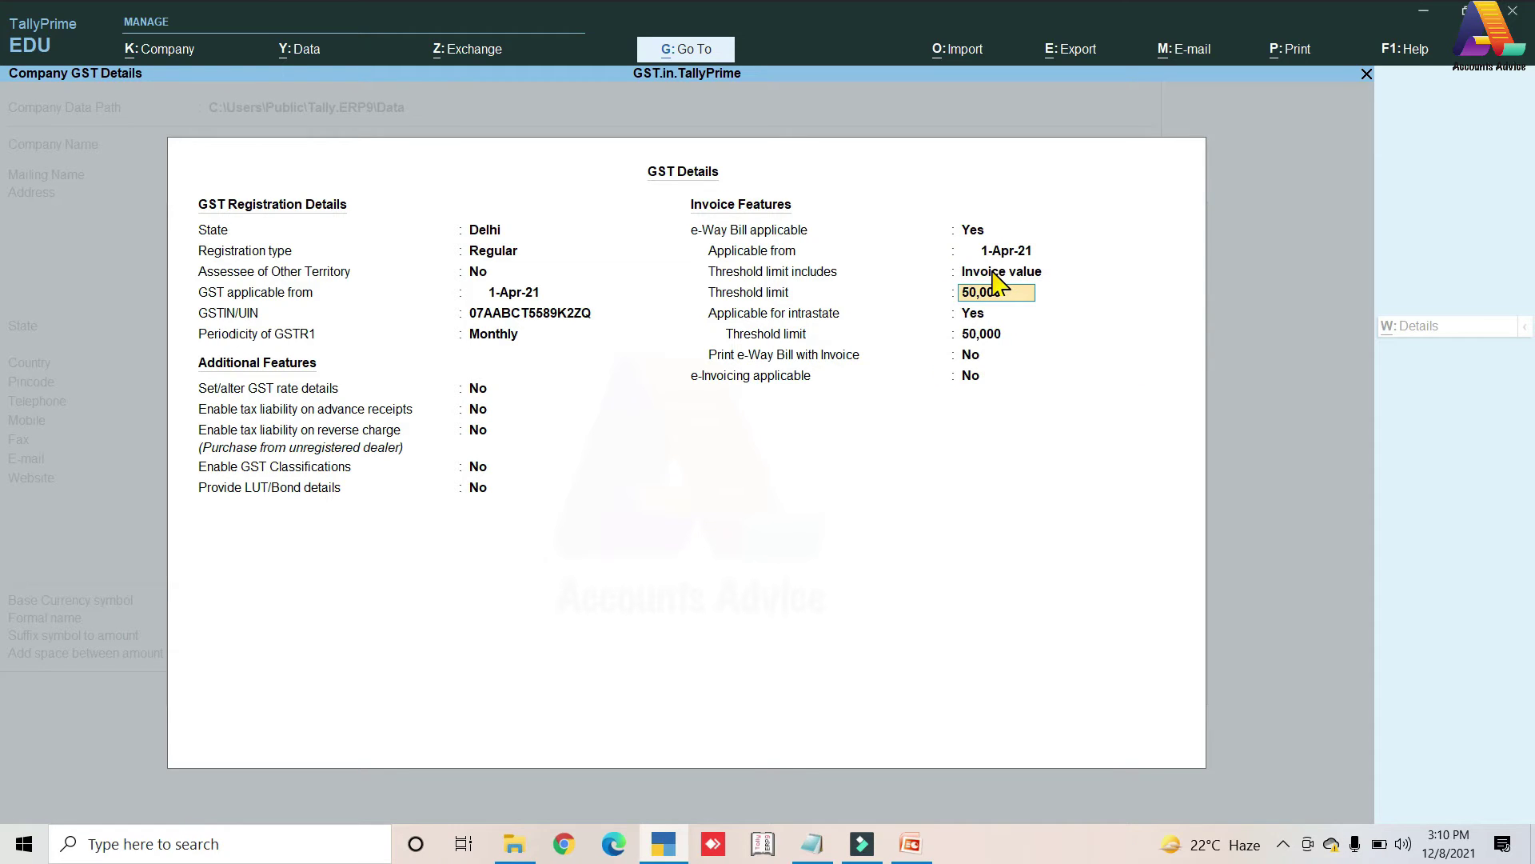
- Accept the 50,000 e-Way Bill threshold and keep it applicable for intrastate with a 50,000 limit
key("Return")
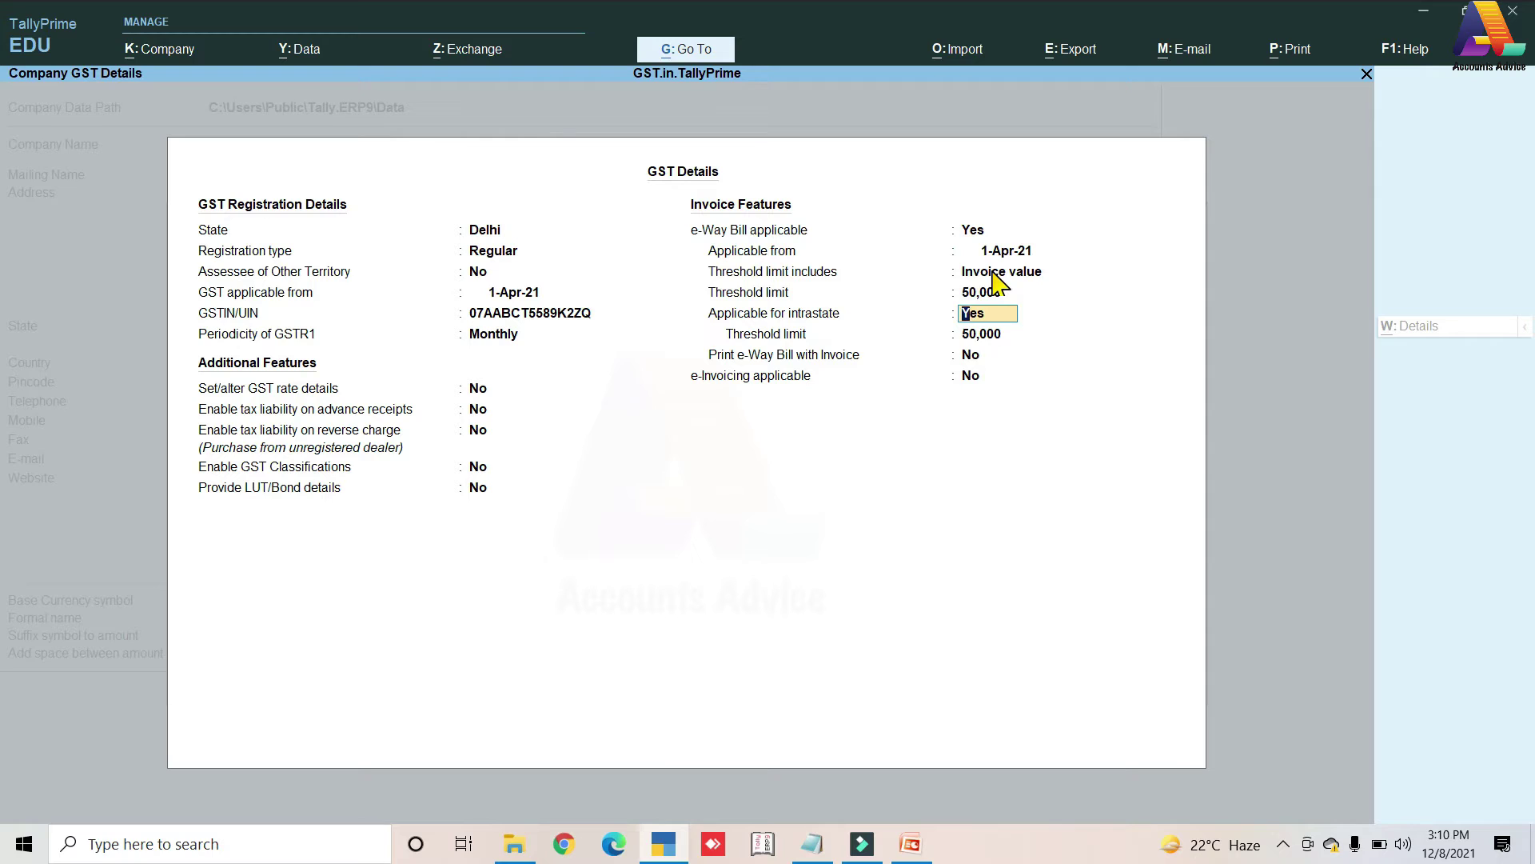
key("Return")
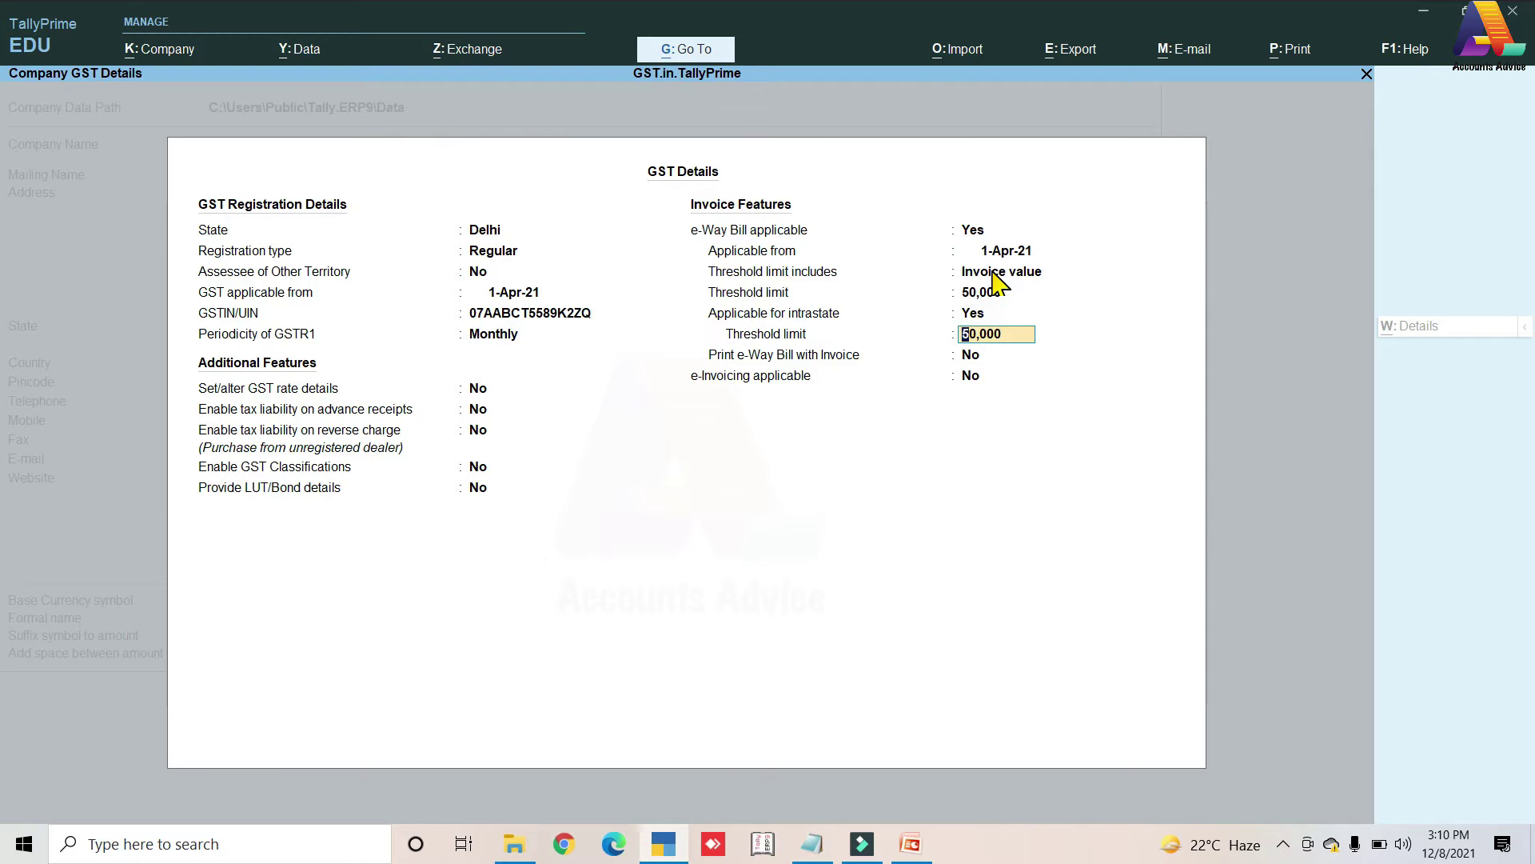
key("Return")
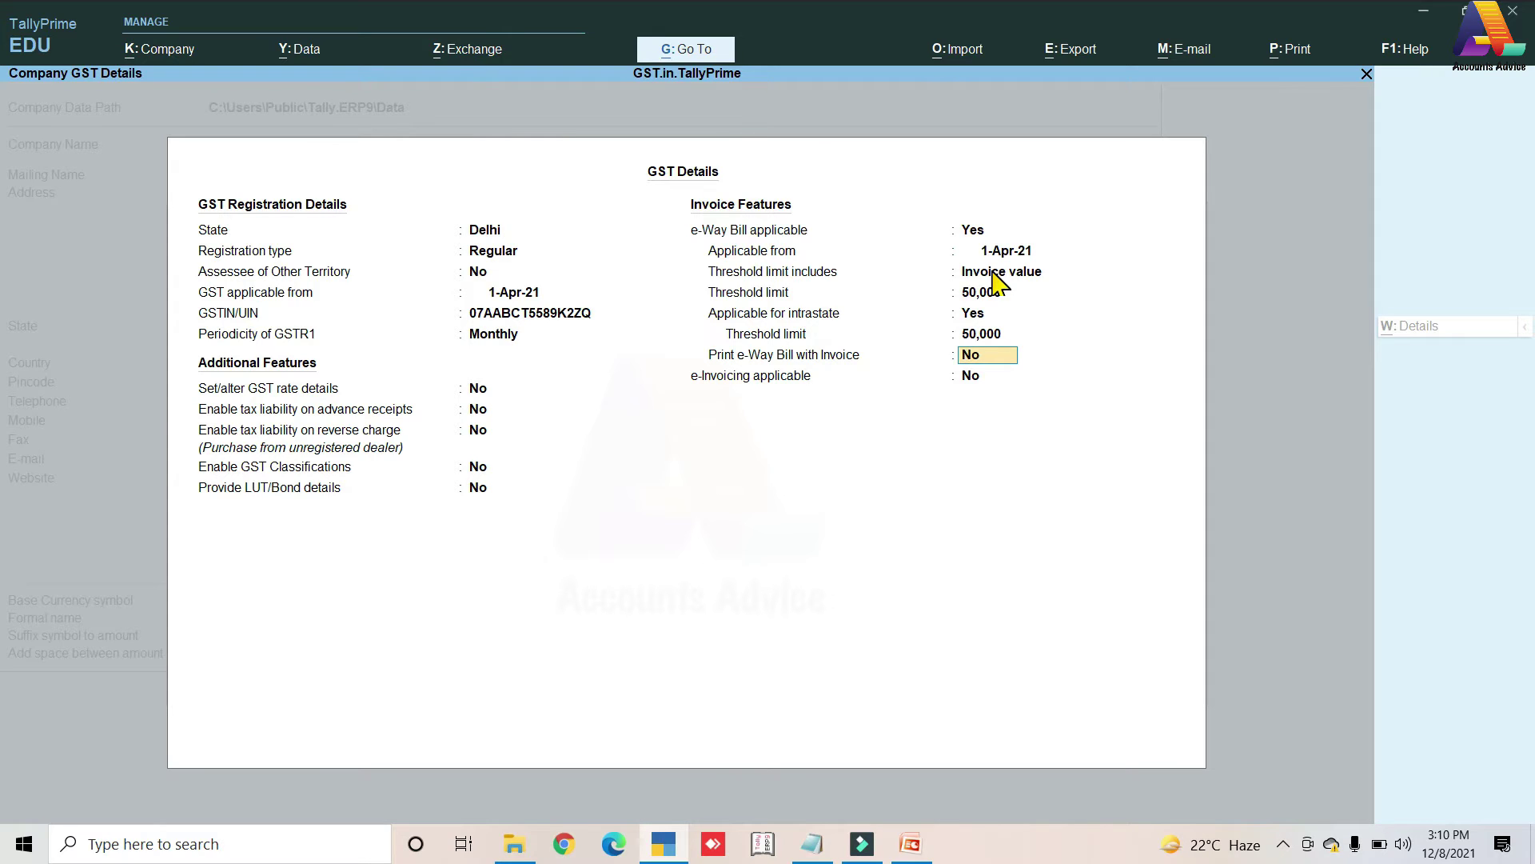
- Keep e-Way Bill printing with invoice and e-Invoicing at No, accept the GST details, and save the company features
key("Return")
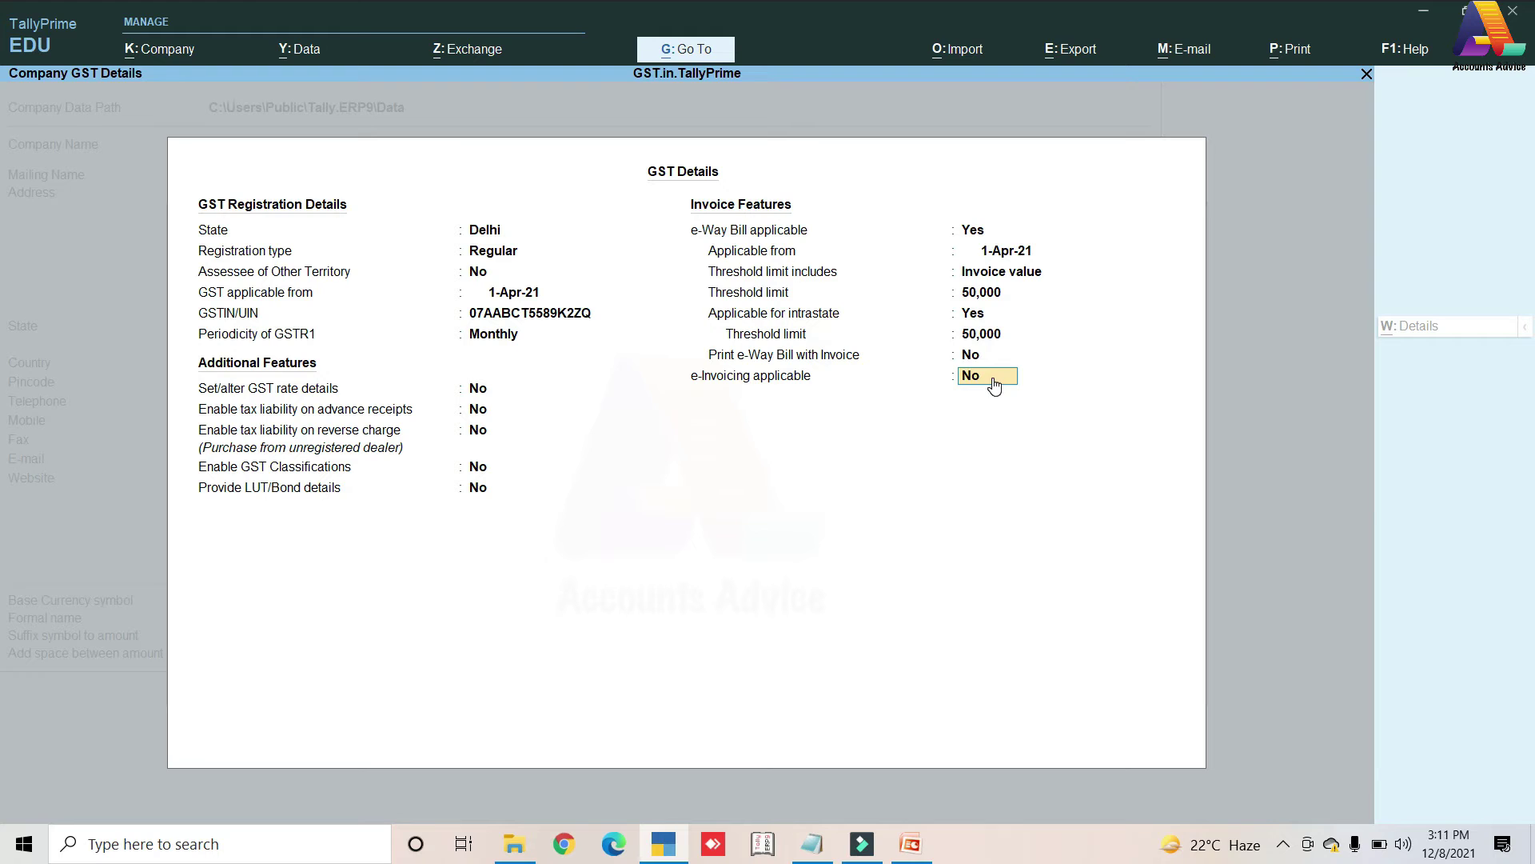
key("Return")
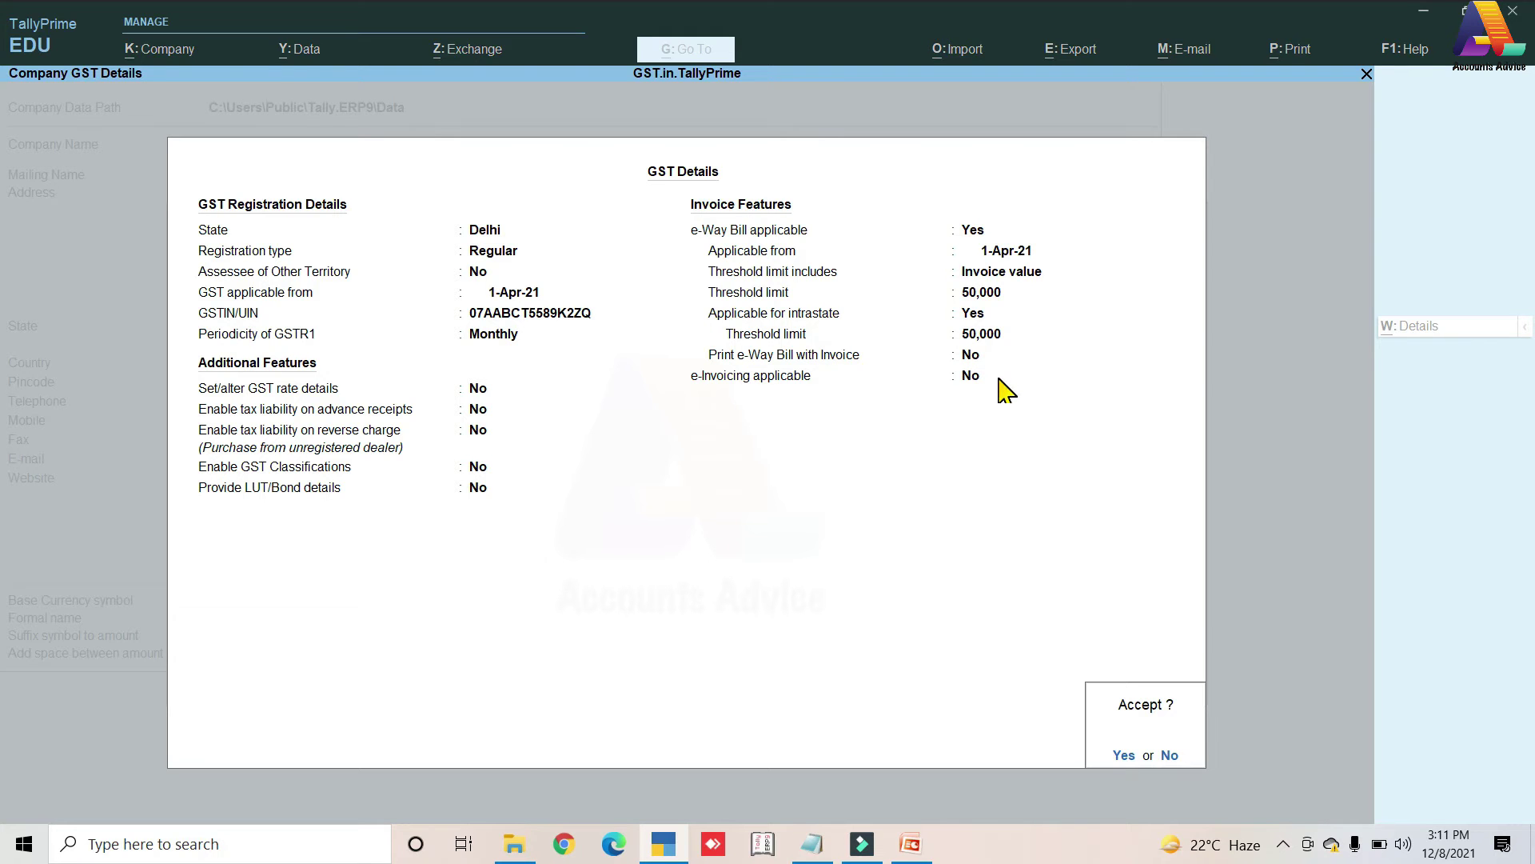
key("Return")
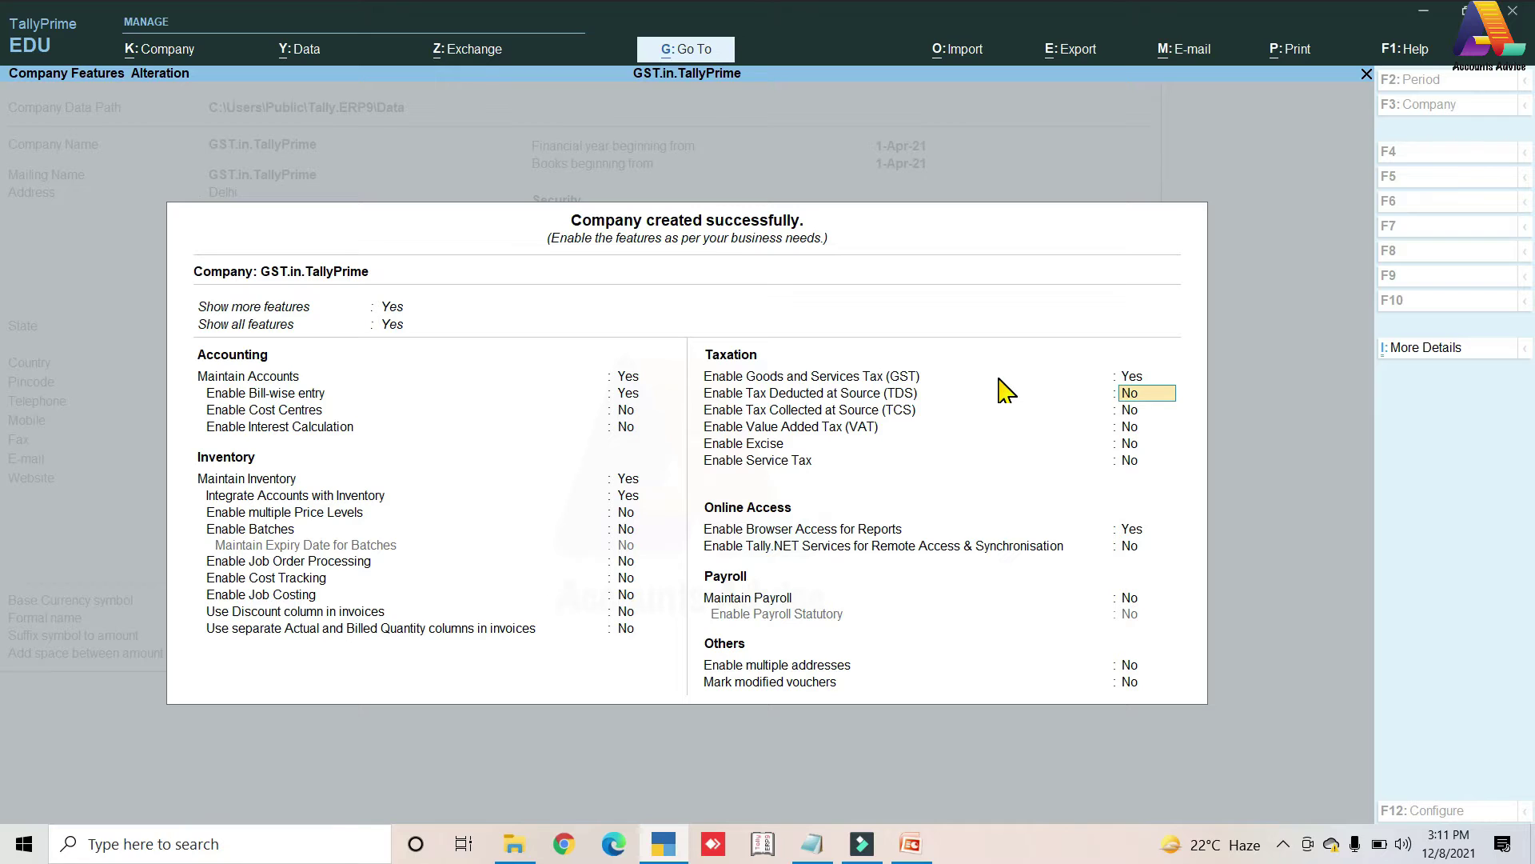
key("ctrl")
key("ctrl+a")
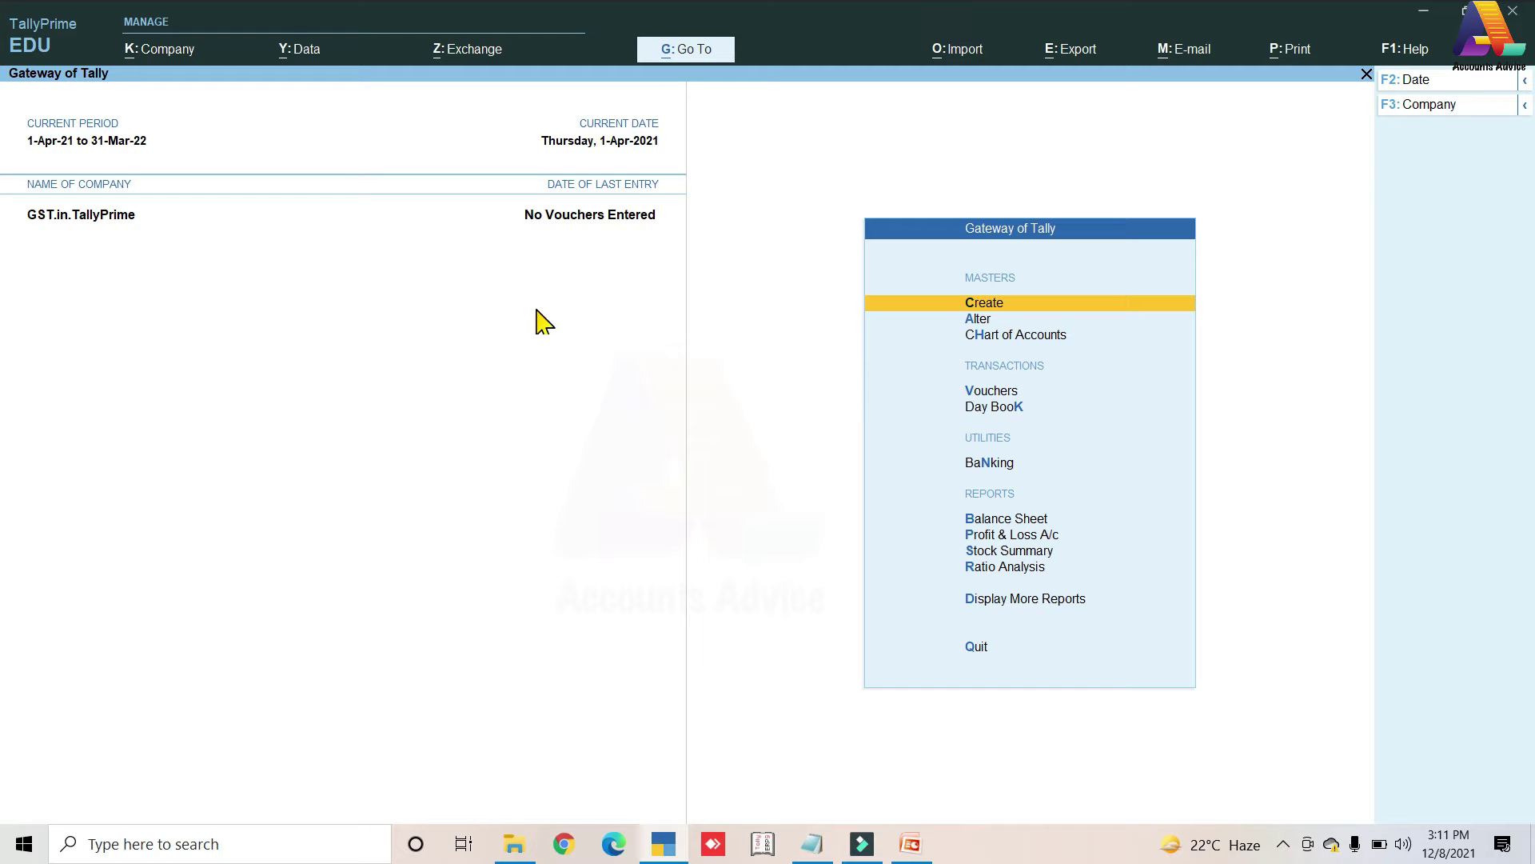
- Review the company's GST Details master and the PowerPoint slide on the hierarchy of GST rate definition
left_click(983, 313)
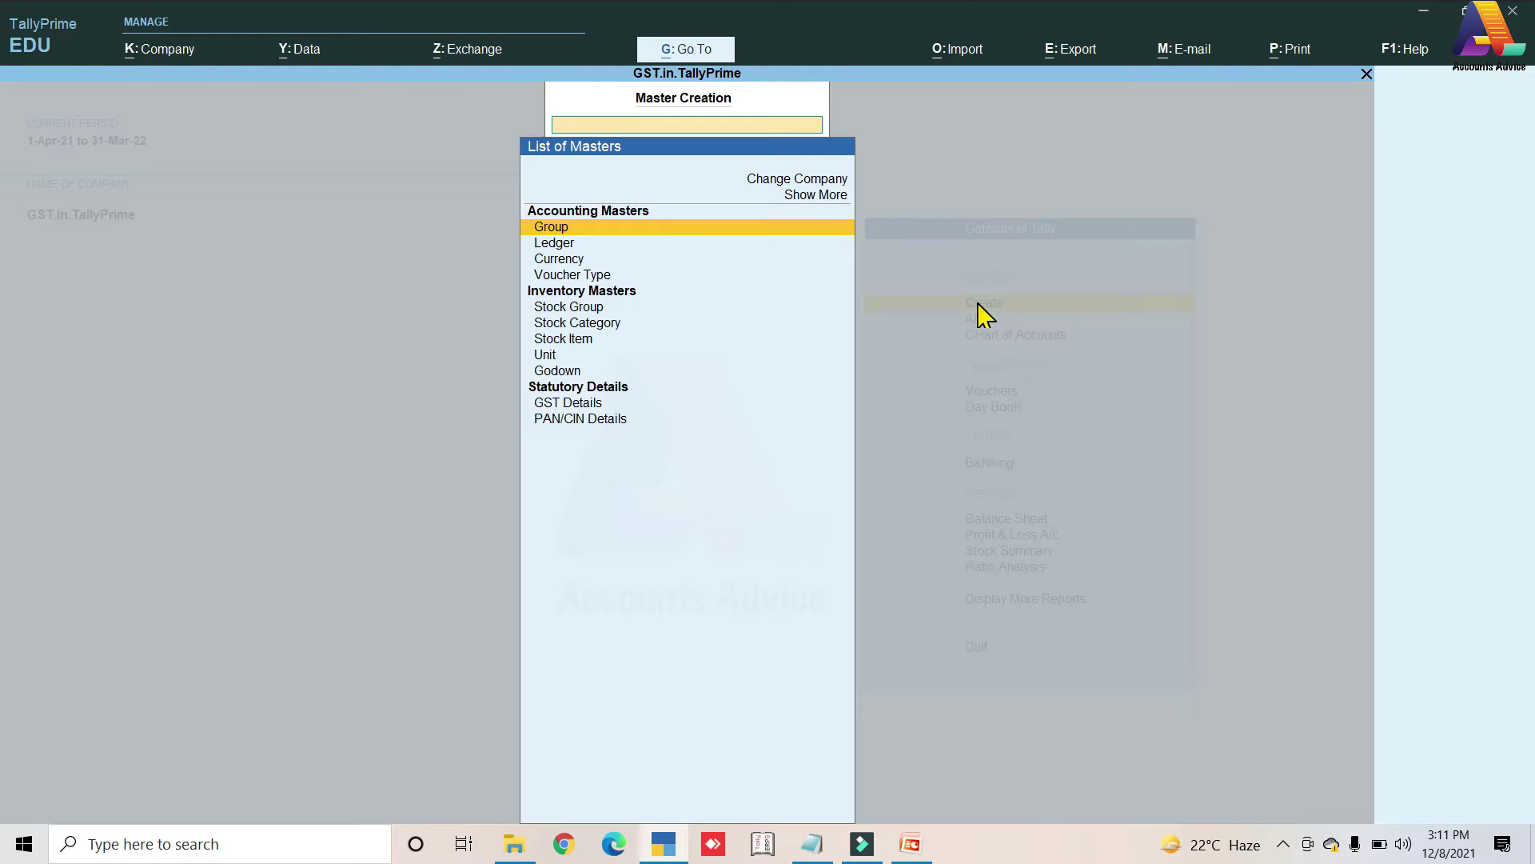
type("Gs")
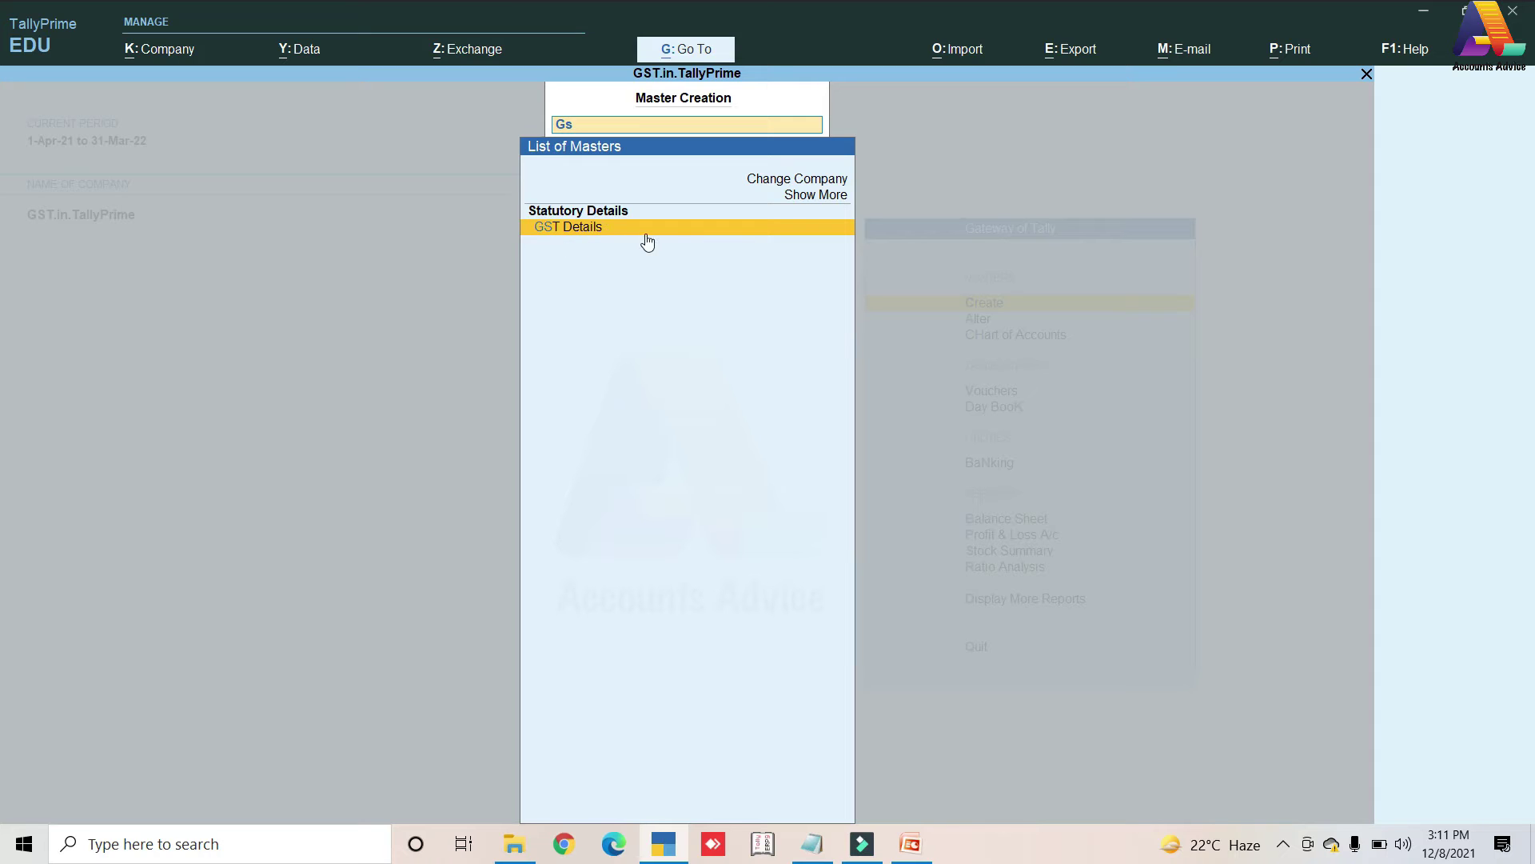
left_click(598, 232)
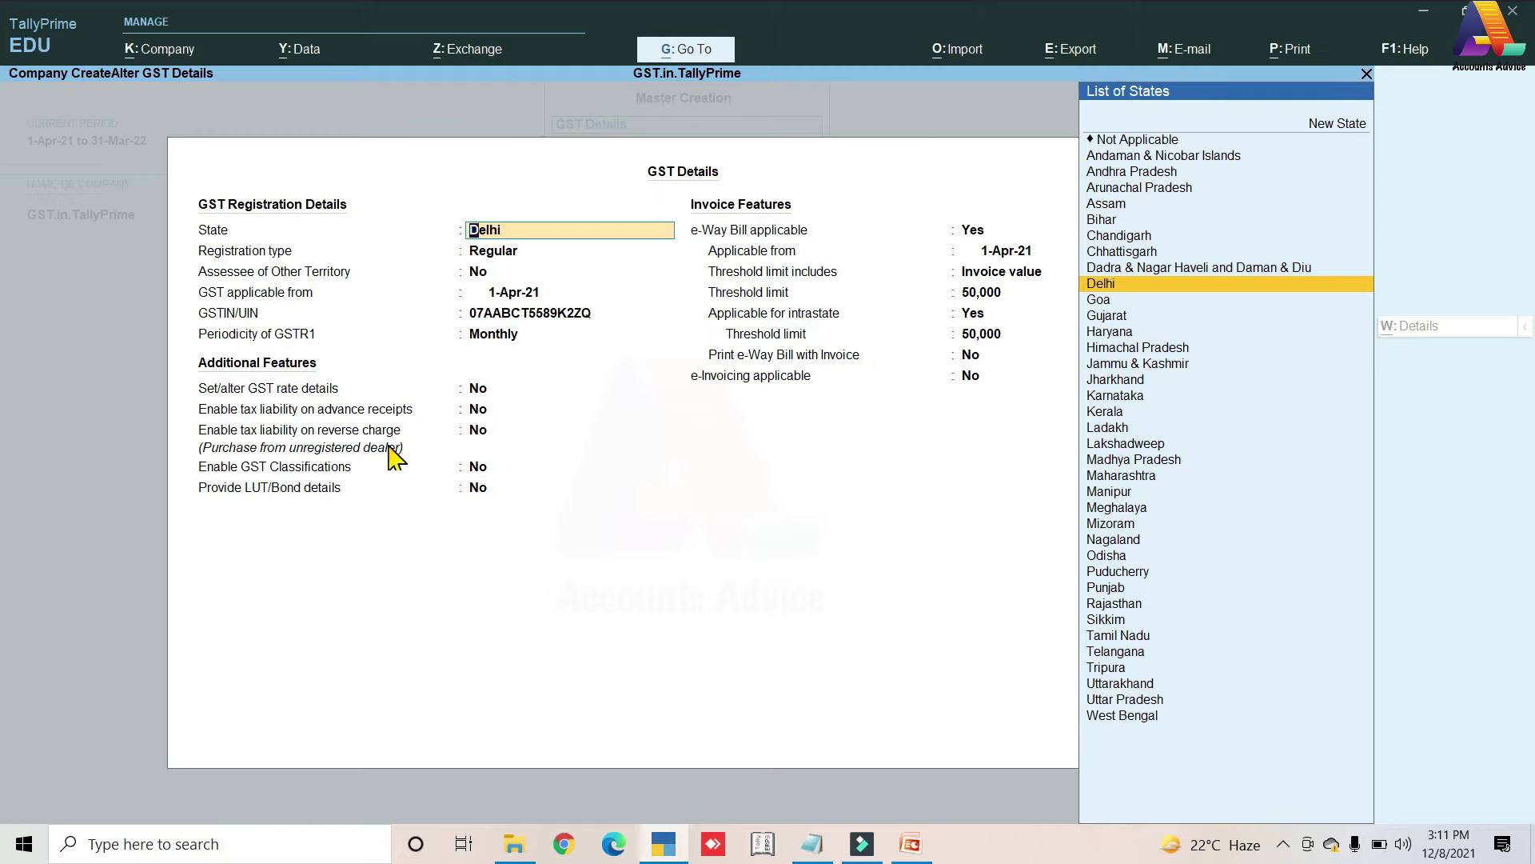
key("Escape")
key("y")
key("Escape")
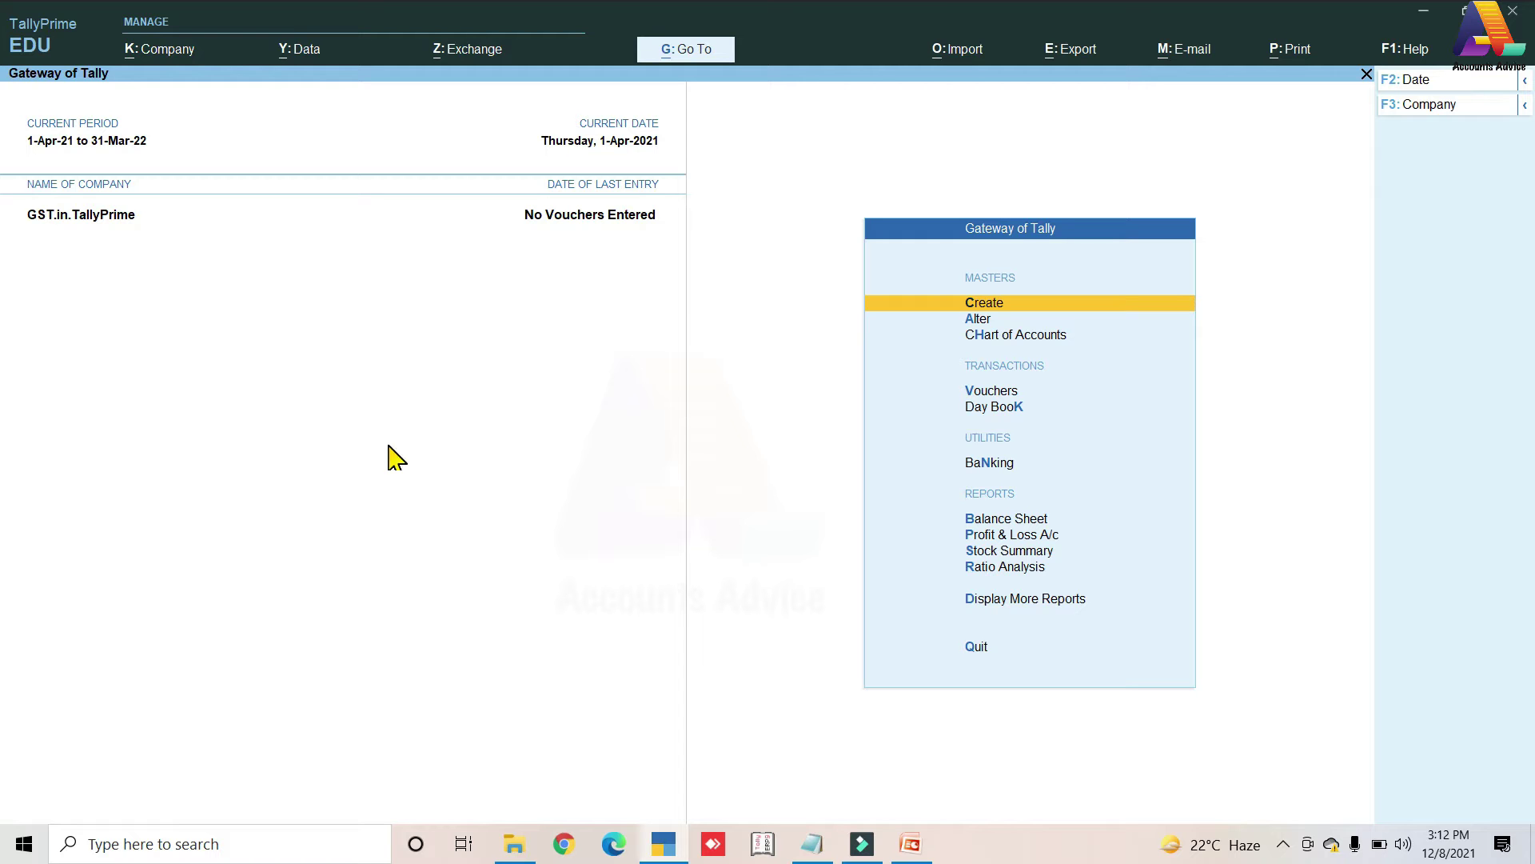
left_click(910, 845)
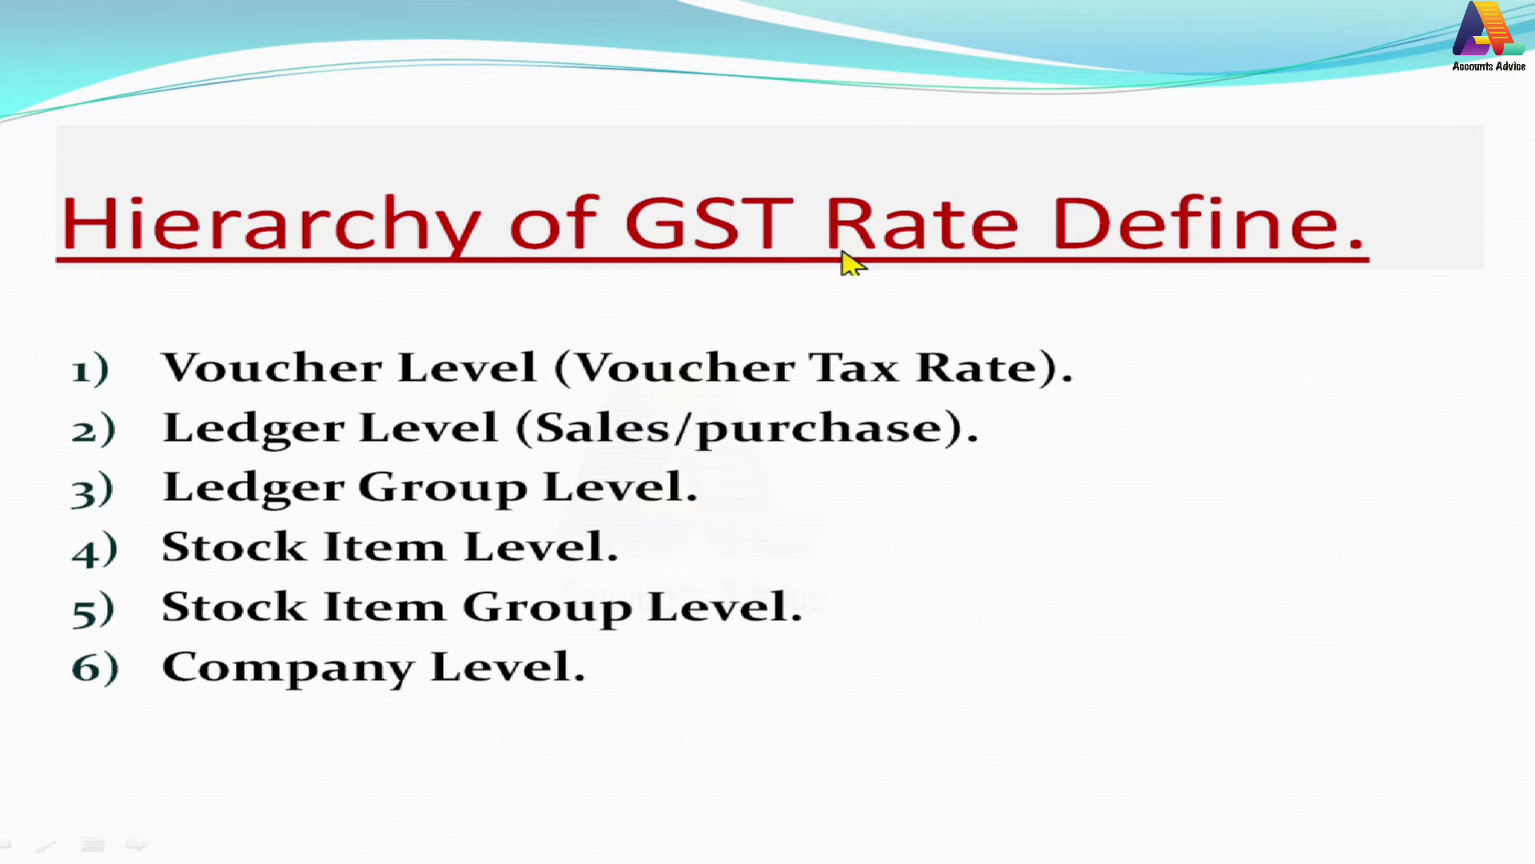
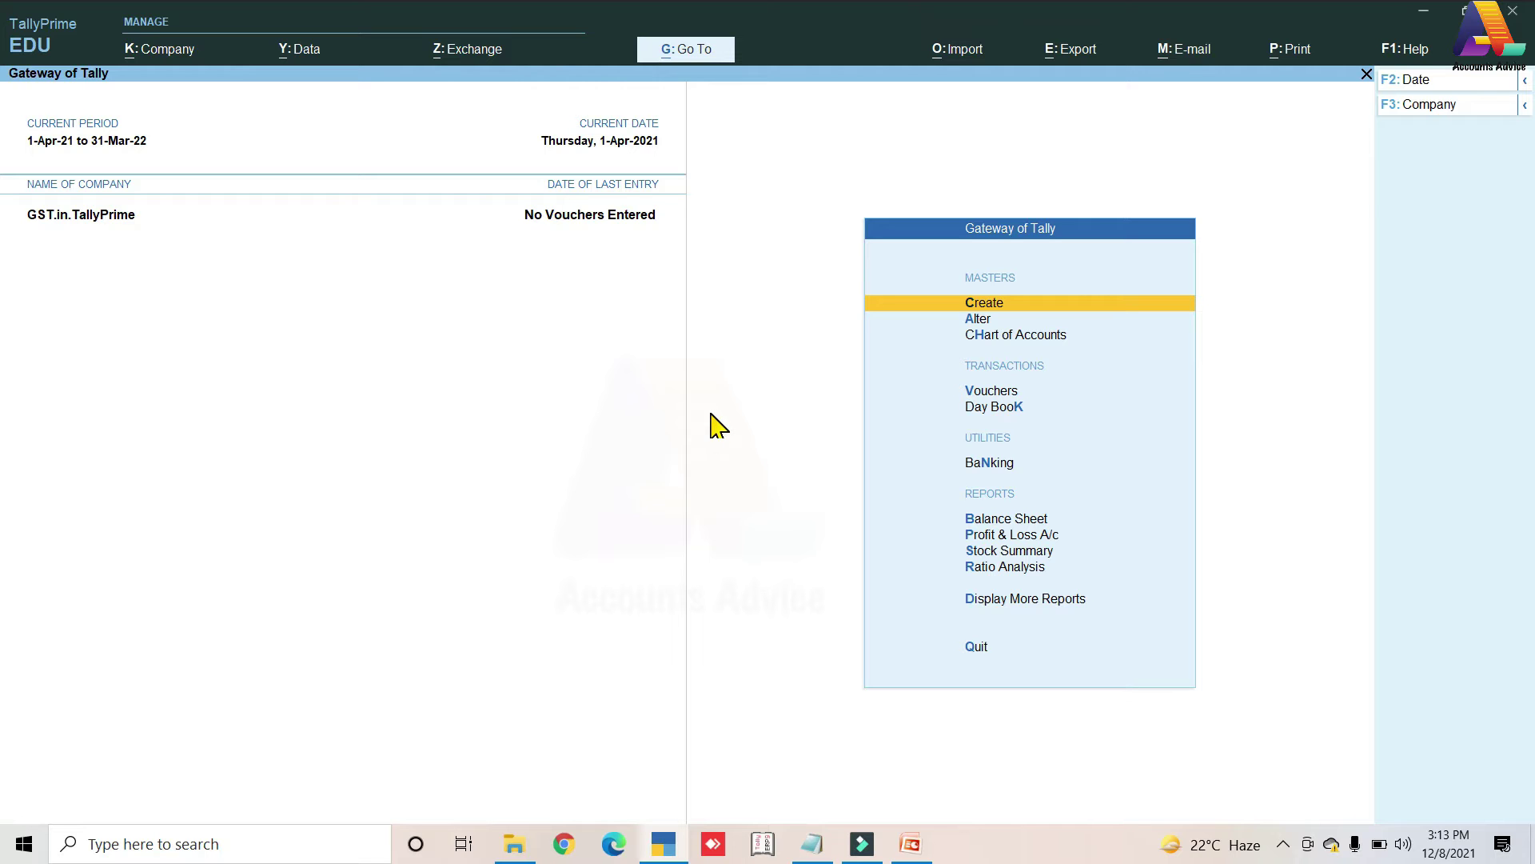
- Start a new ledger named Sales and place it under Sales Accounts
key("Return")
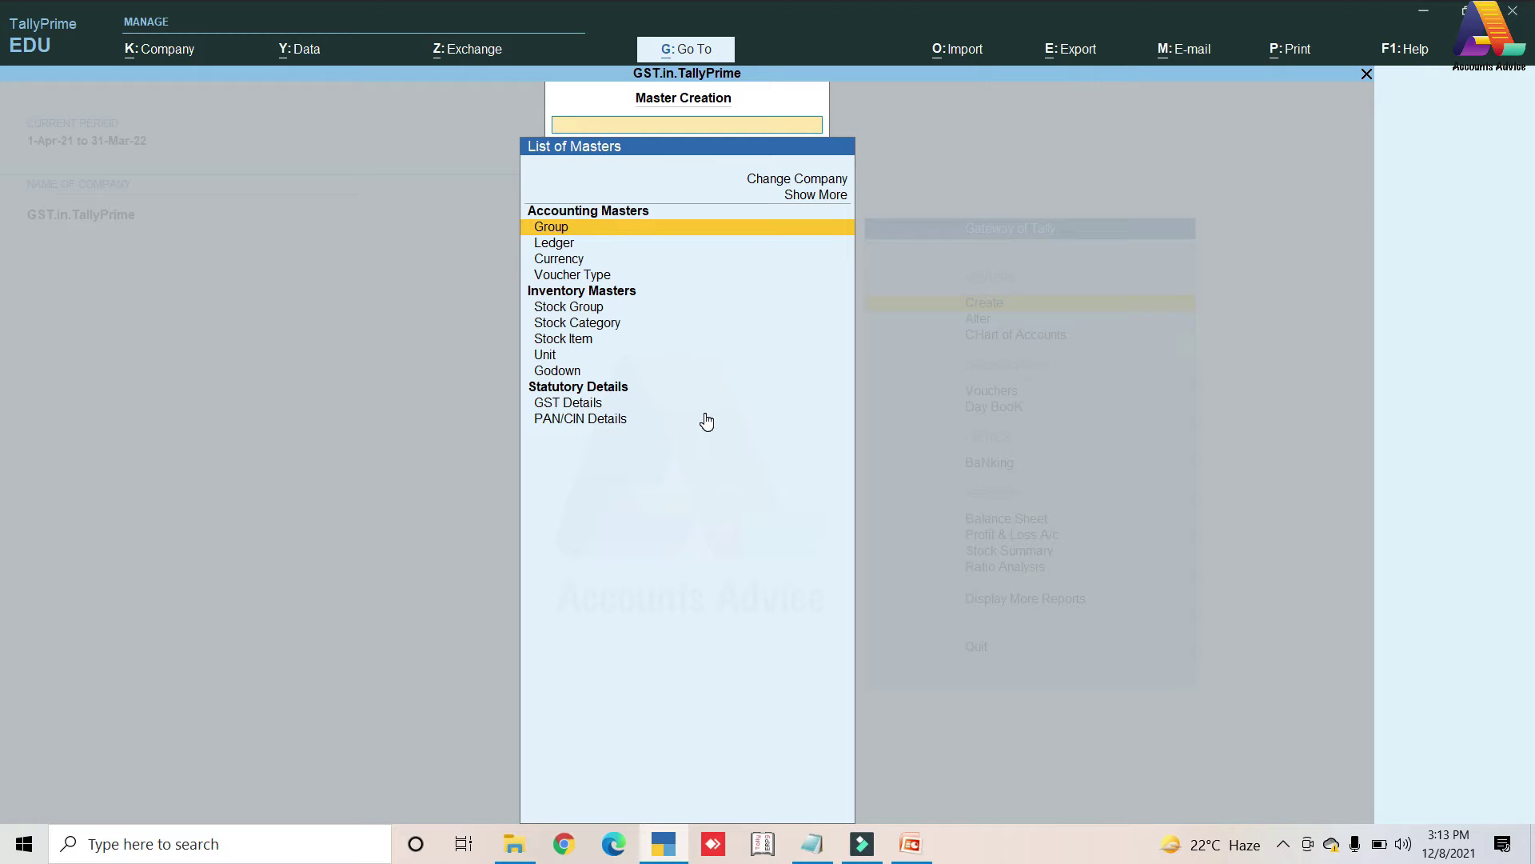
key("Down")
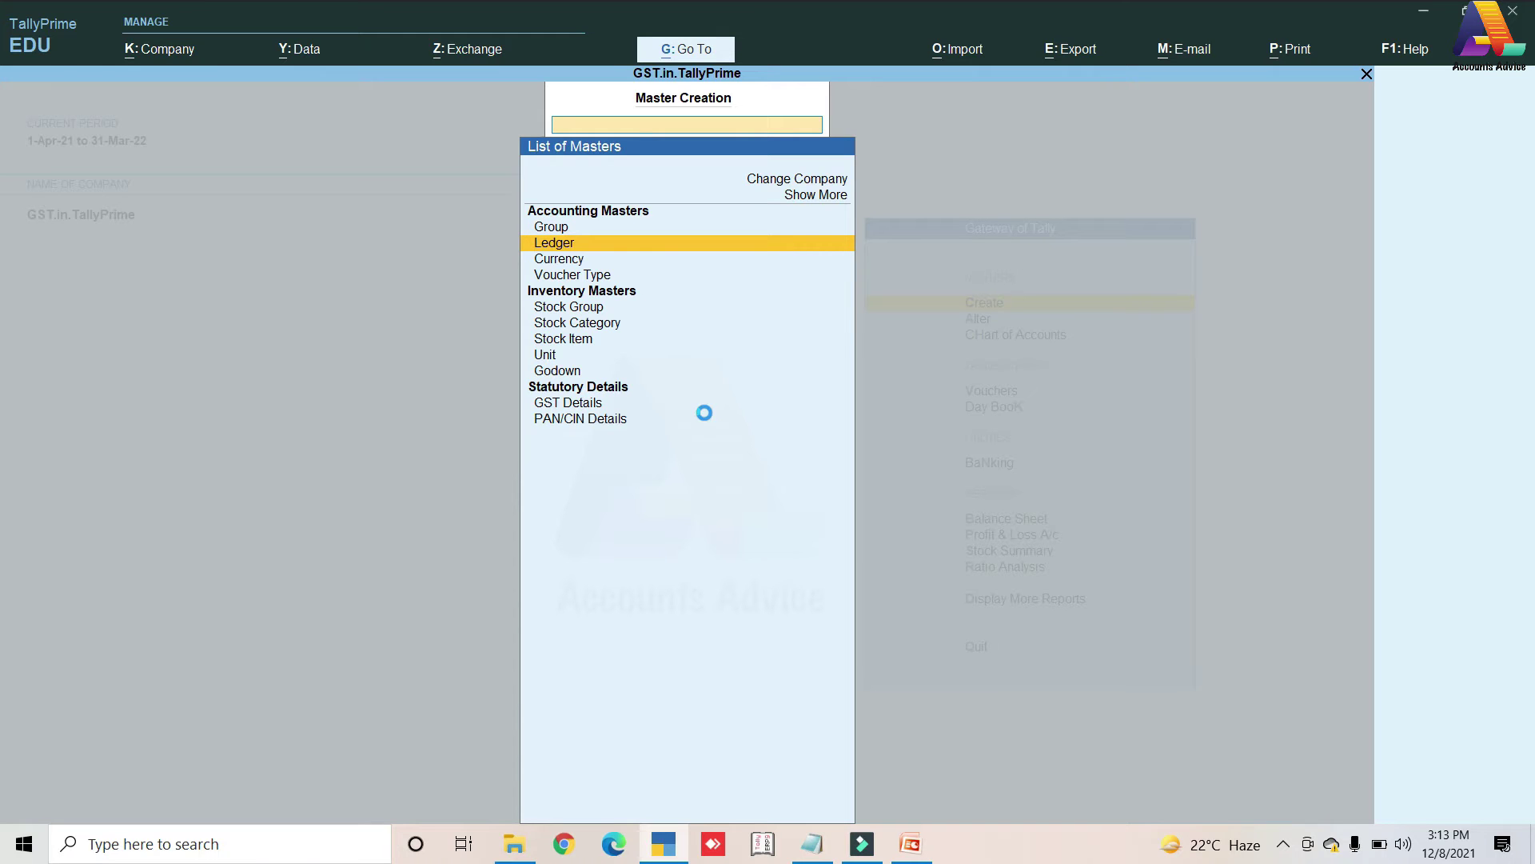
key("Return")
type("S")
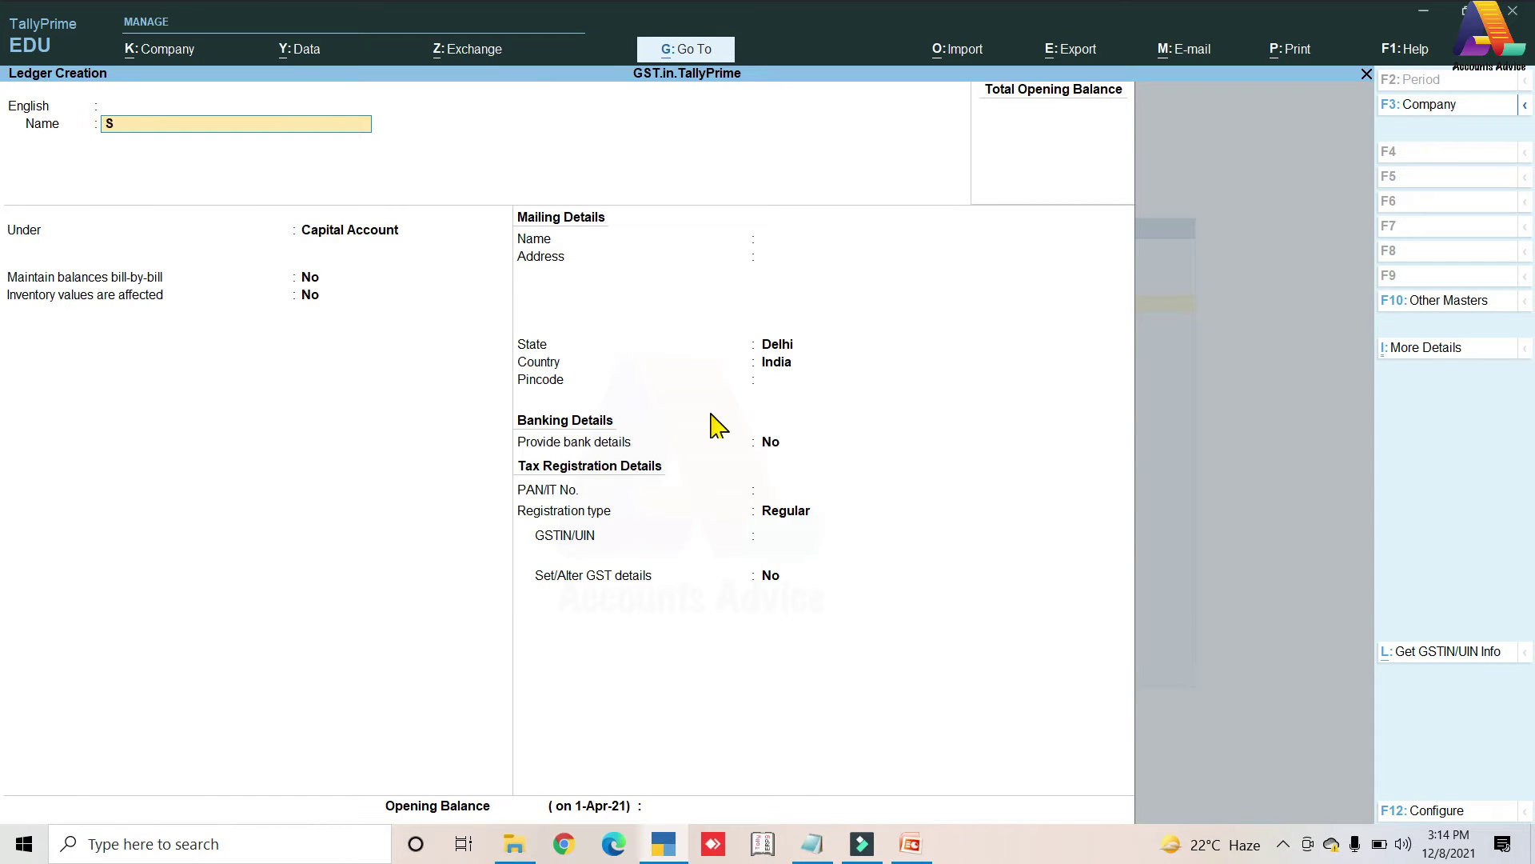
type("ales")
key("Return")
key("Return")
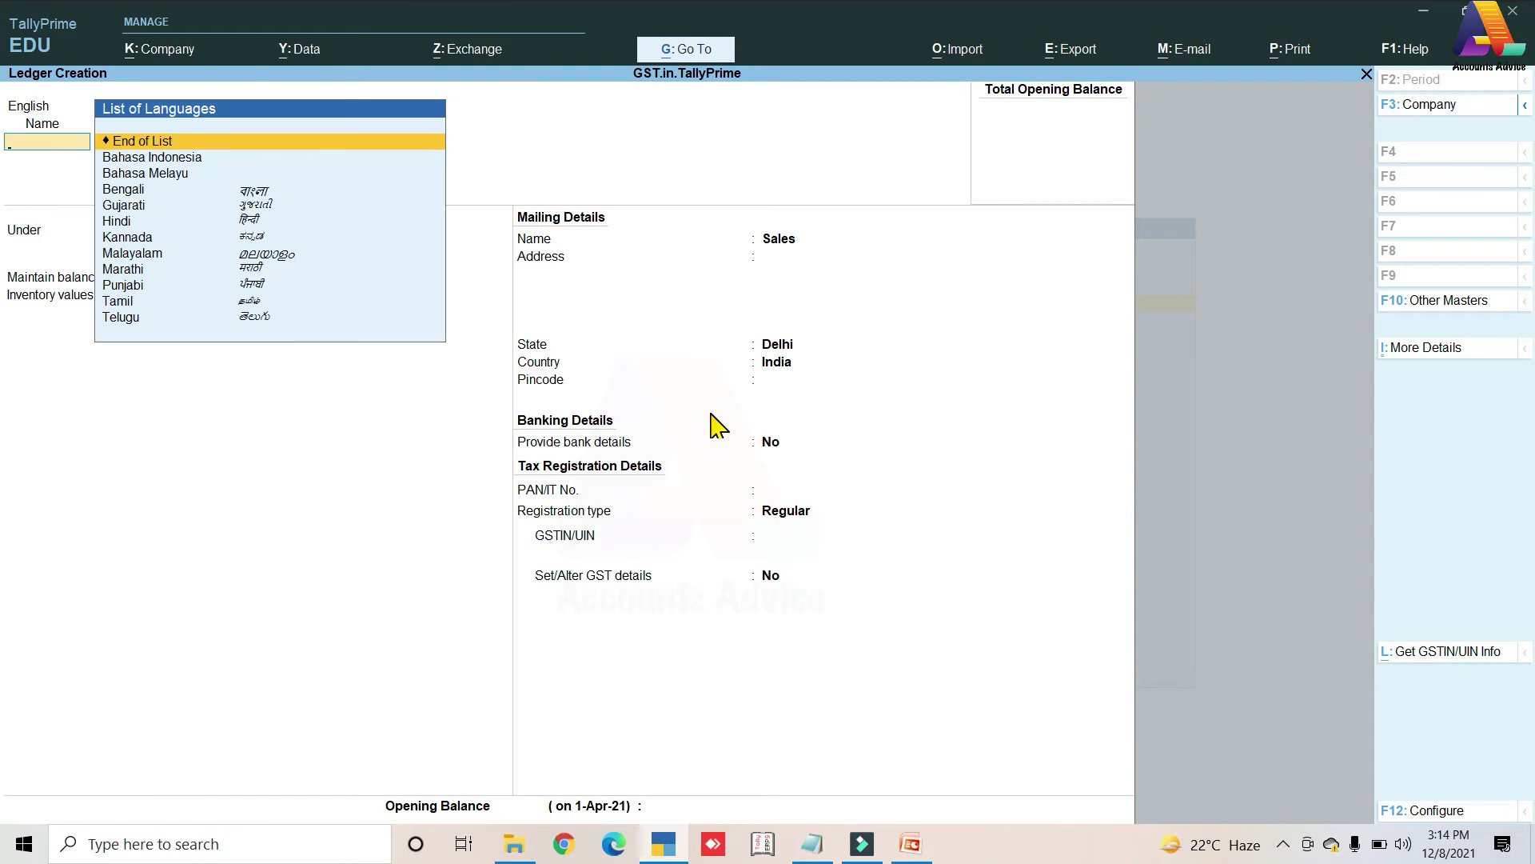
key("Return")
type("Sa")
key("Return")
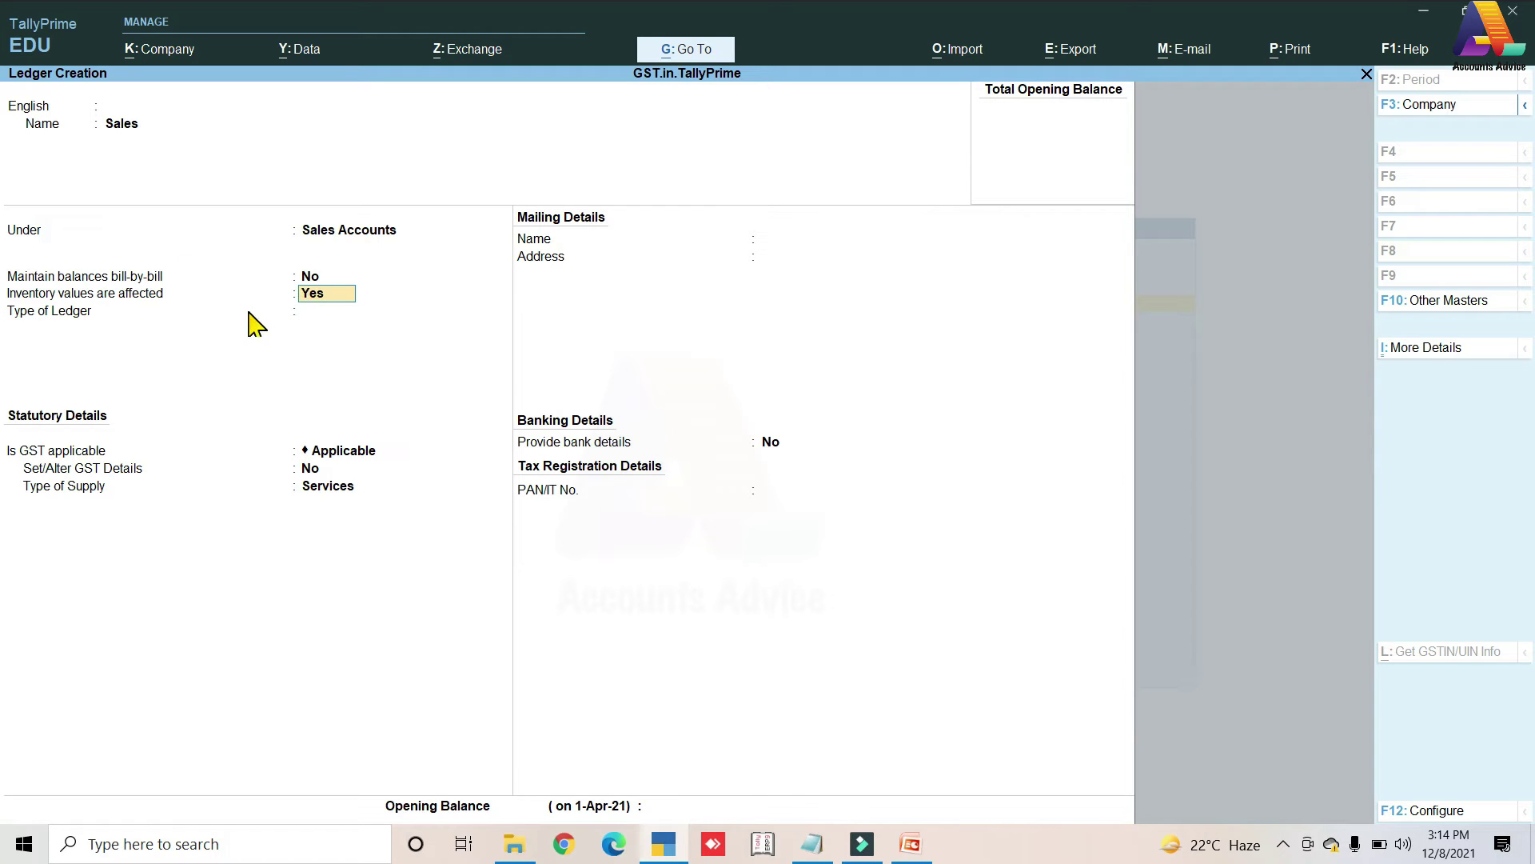
- Keep Use Inventory Allocations for Ledgers at Yes in the configuration, and set the Sales ledger's type to Not Applicable with inventory values affected
key("F12")
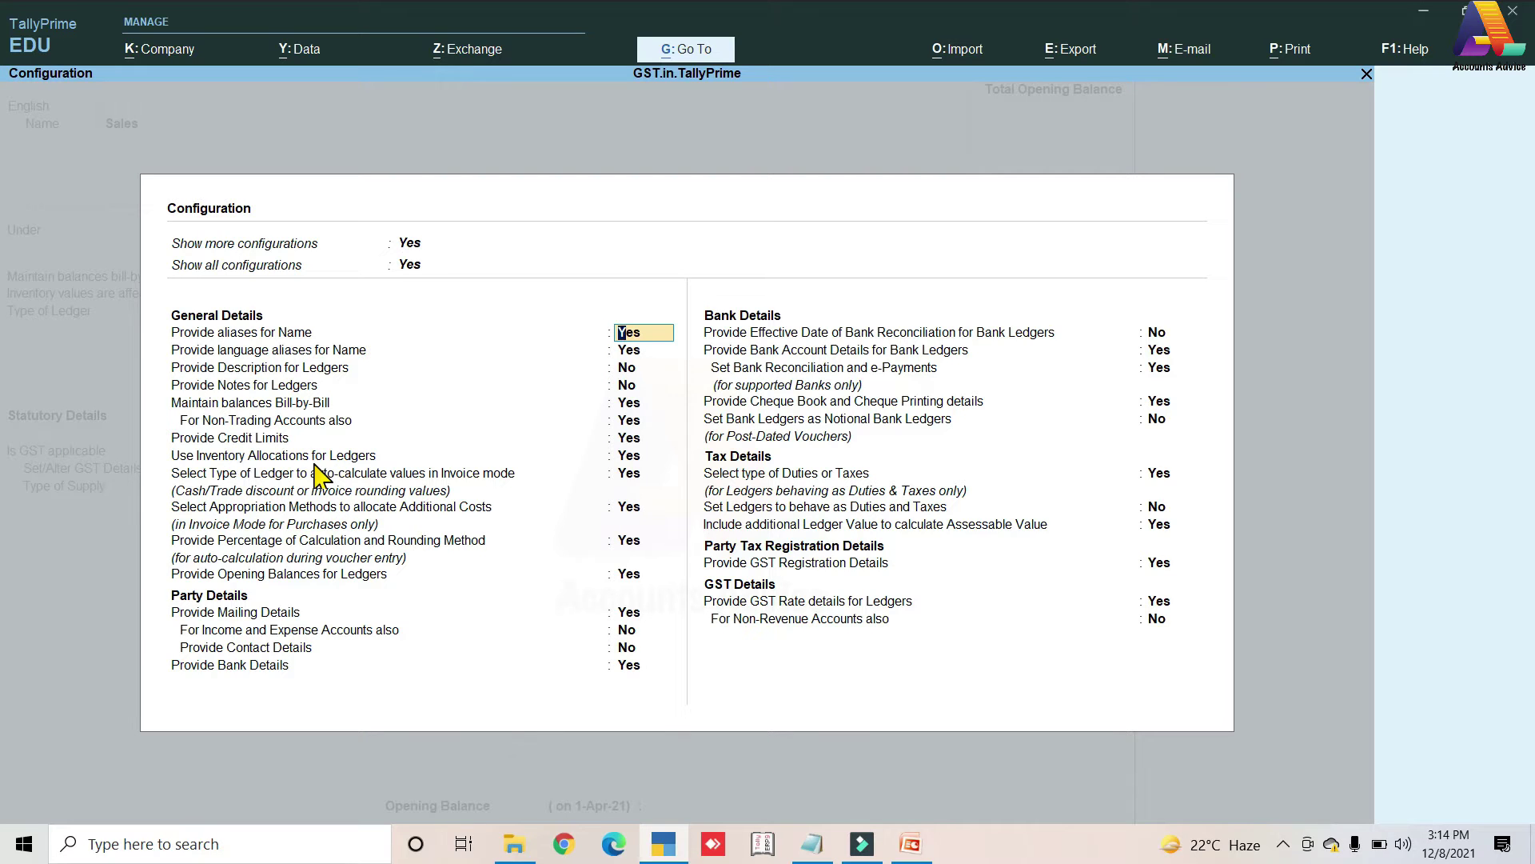
left_click(638, 451)
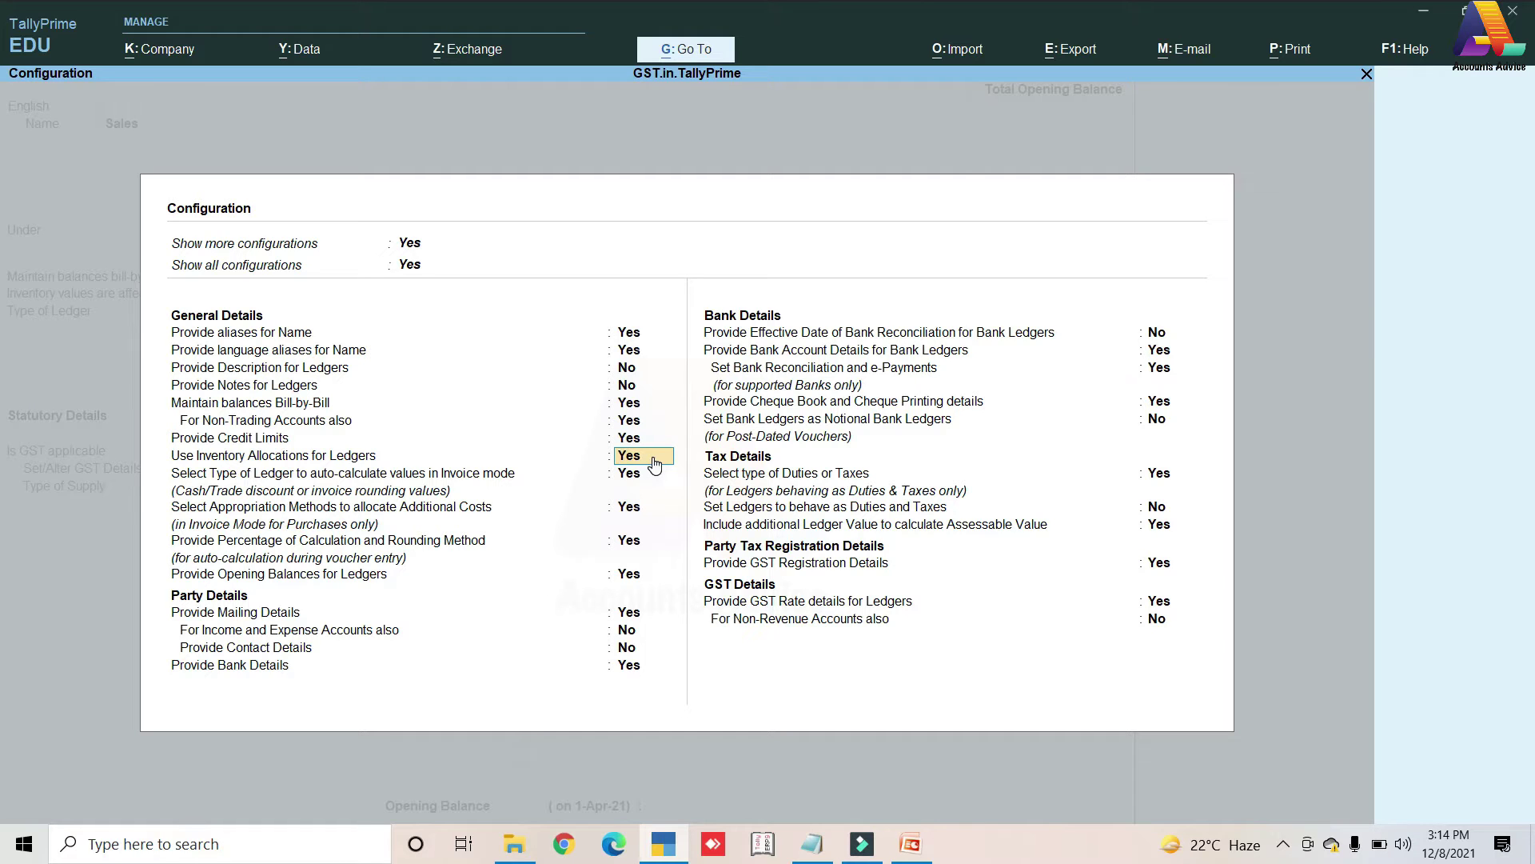
key("ctrl+a")
key("Return")
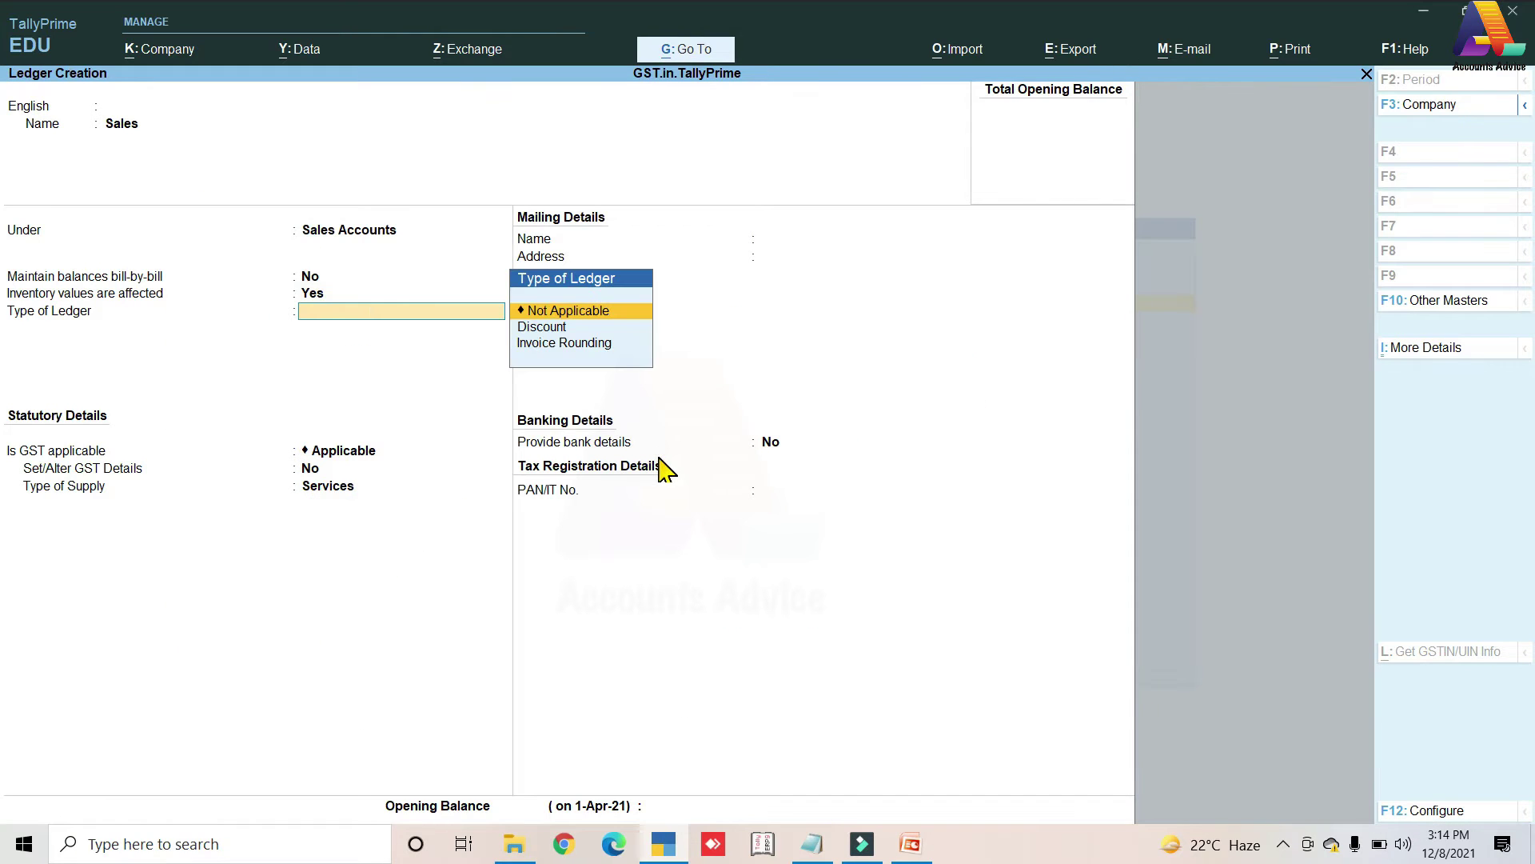
key("Return")
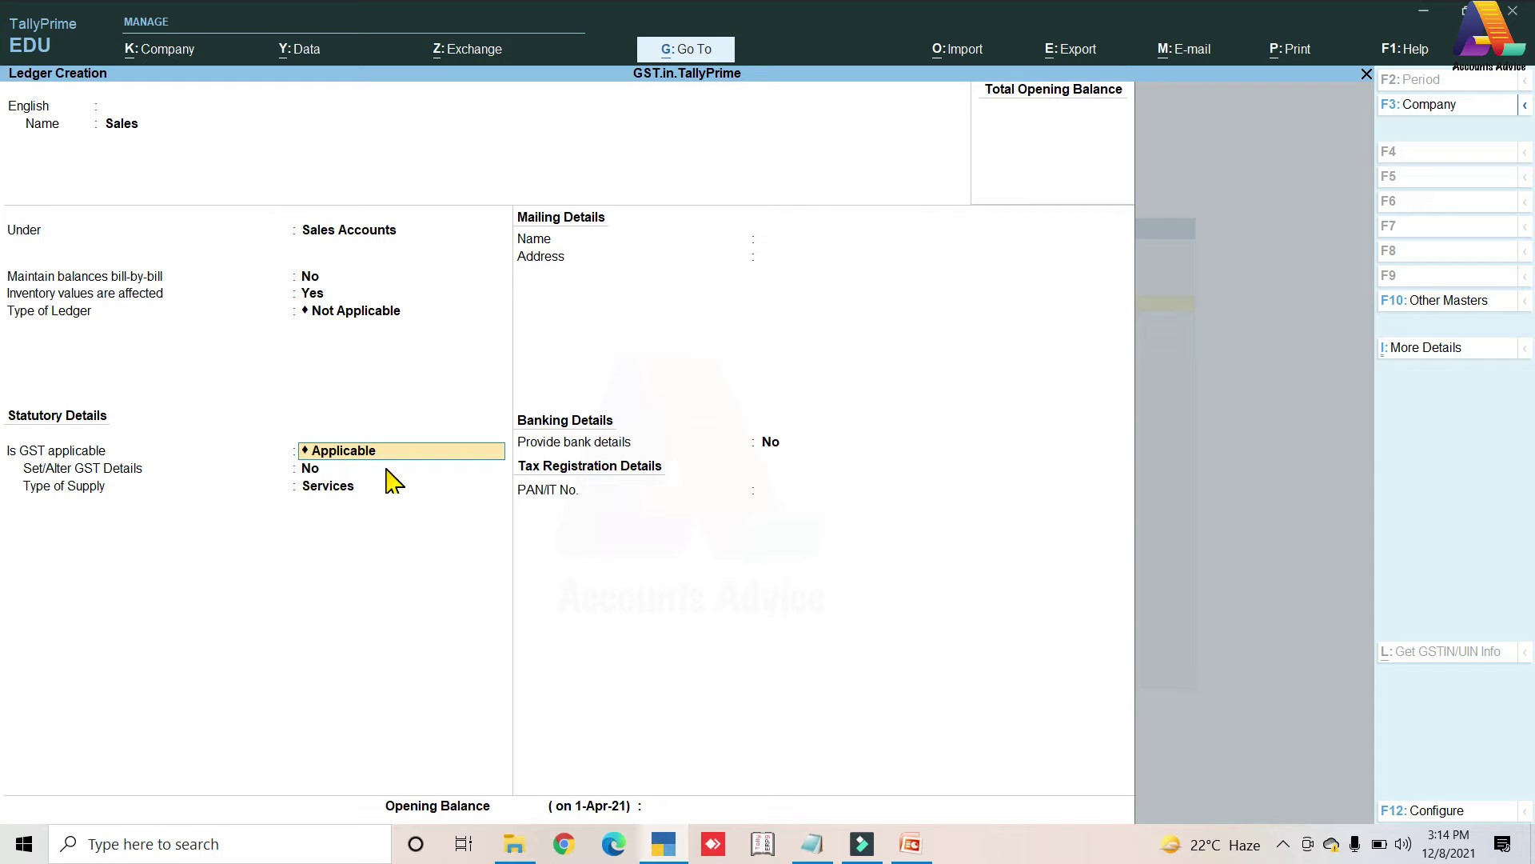
- Keep GST applicable and Set/Alter GST Details at No for Sales, set its type of supply to Goods, and save the ledger
key("Return")
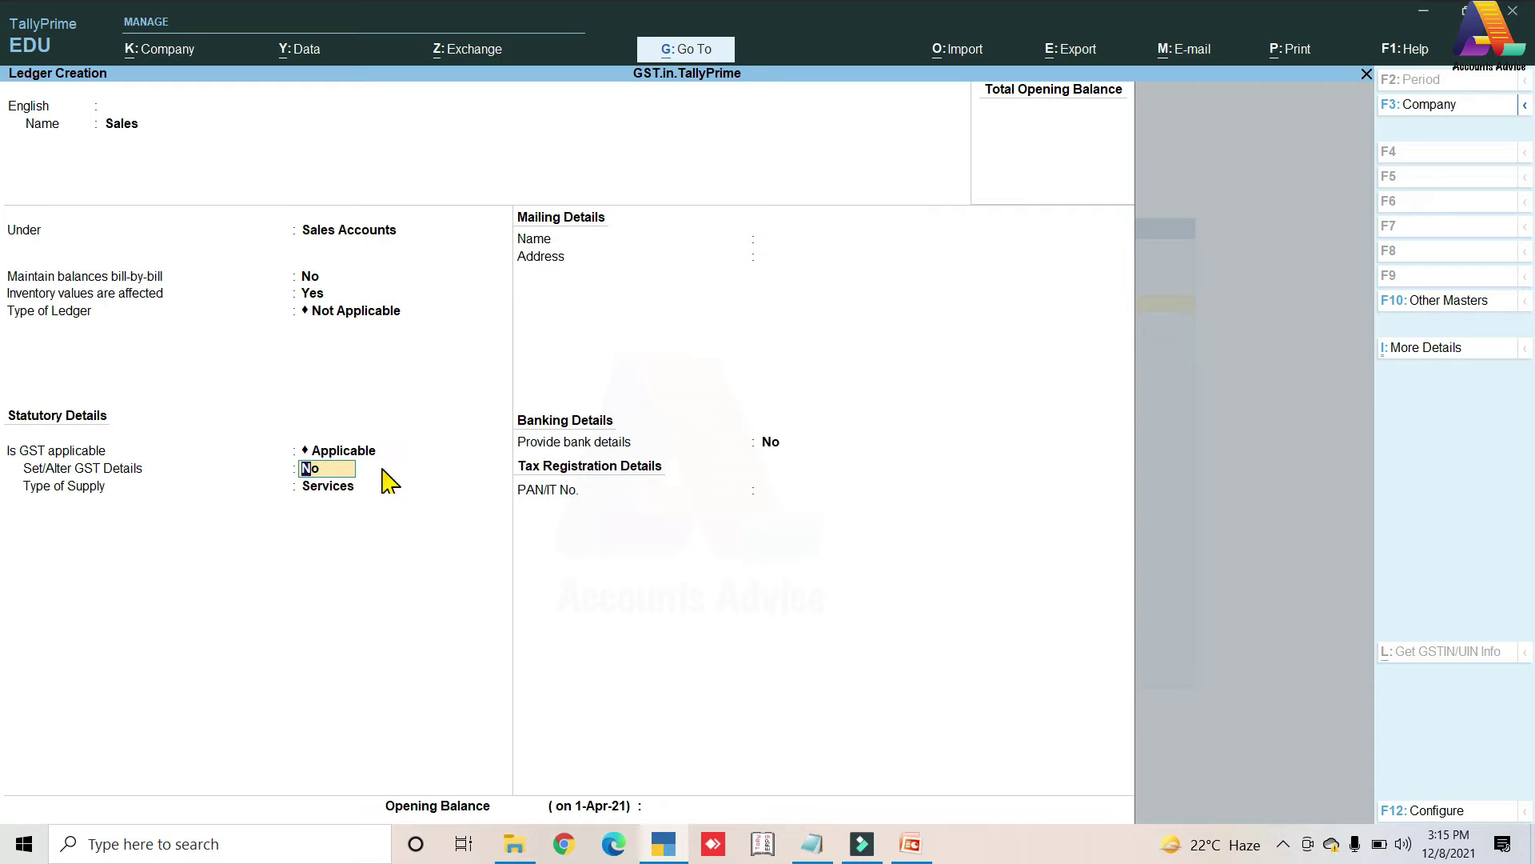
key("Return")
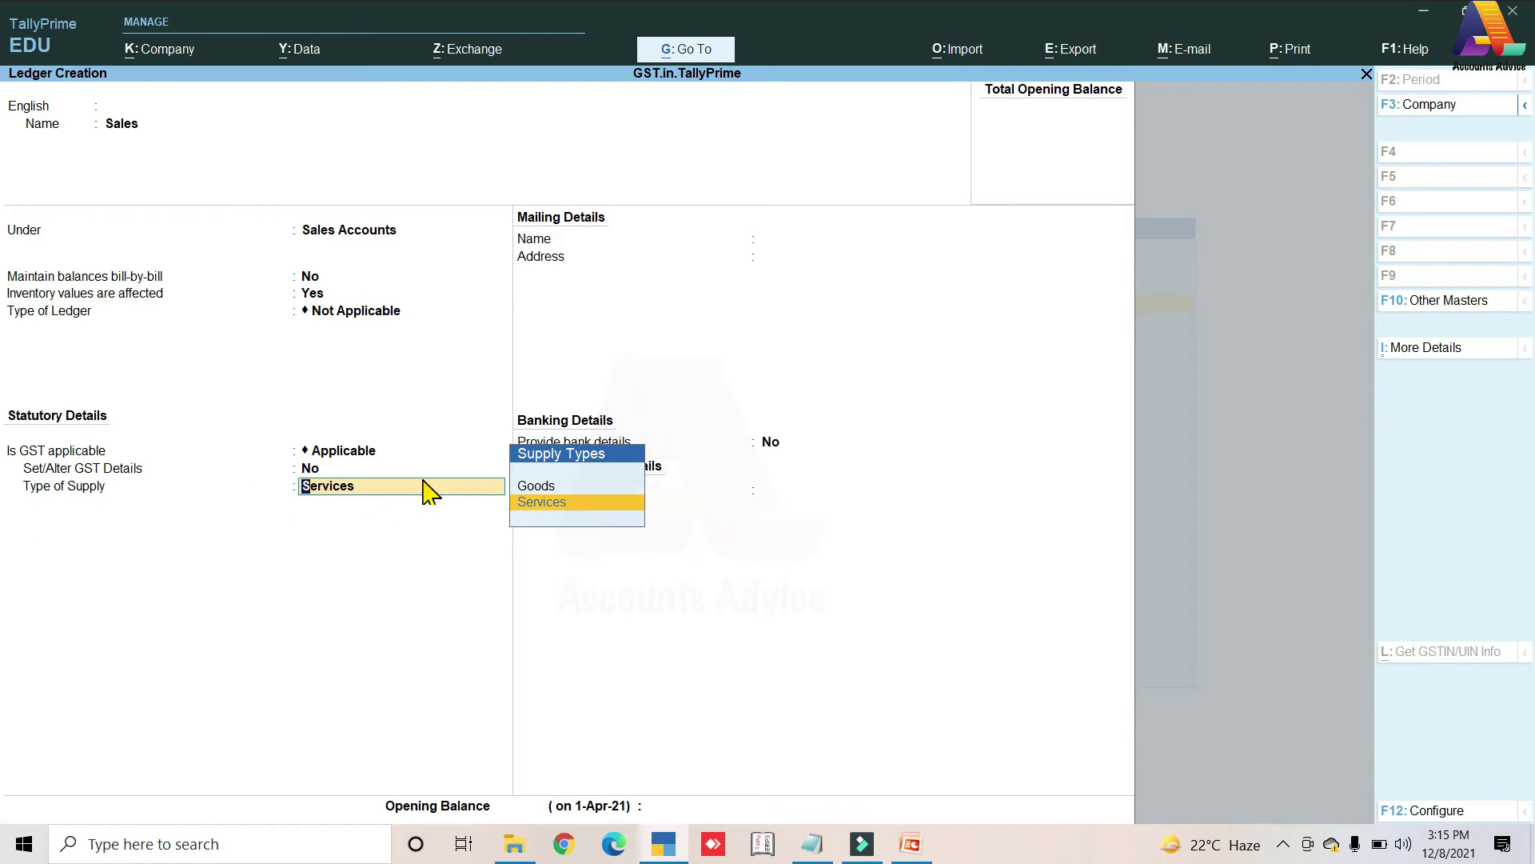
key("Up")
key("Return")
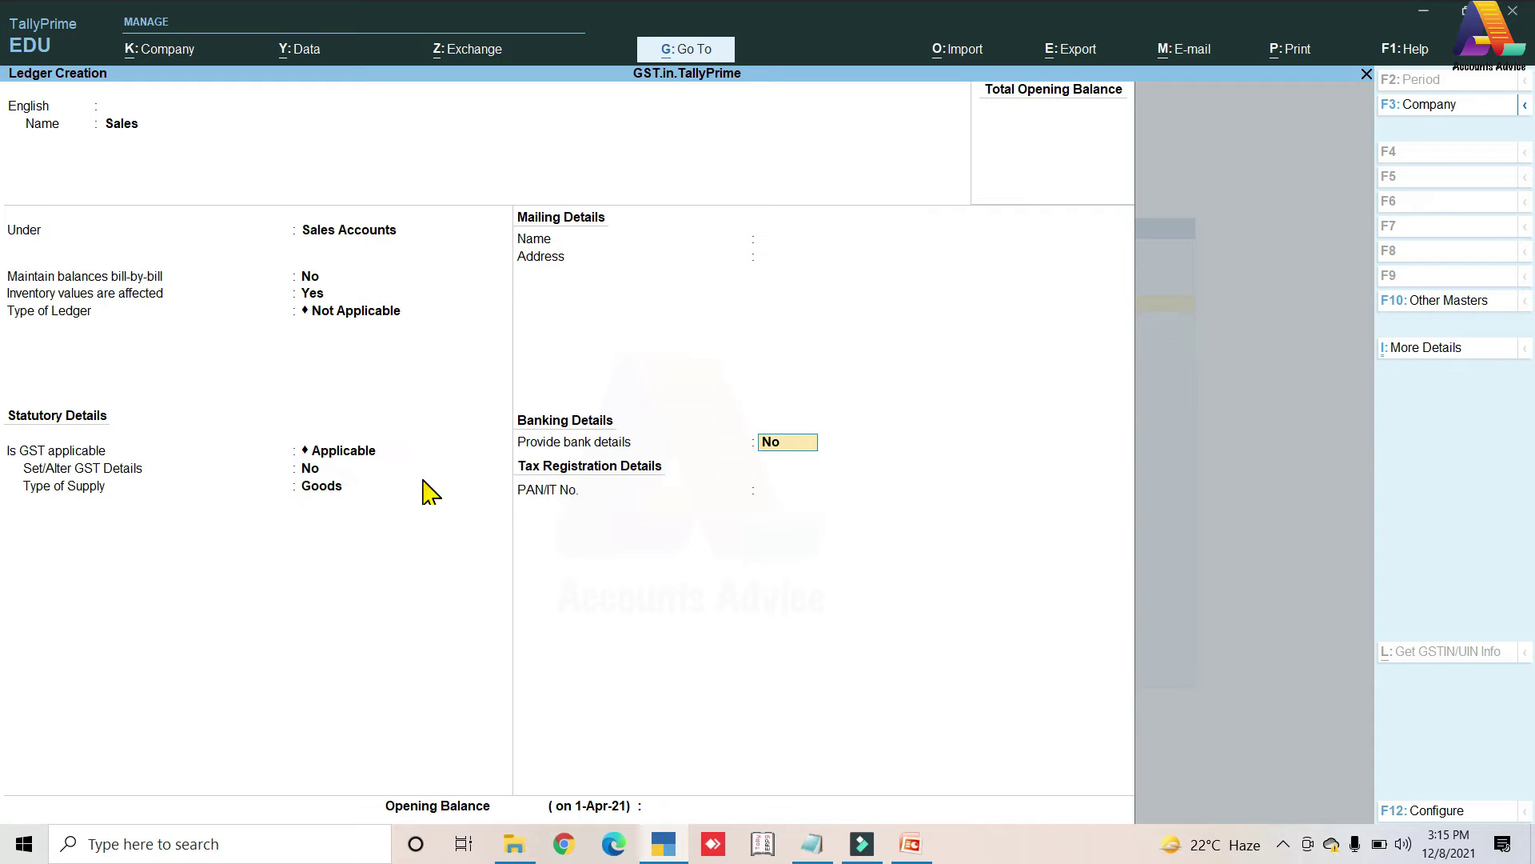
key("ctrl")
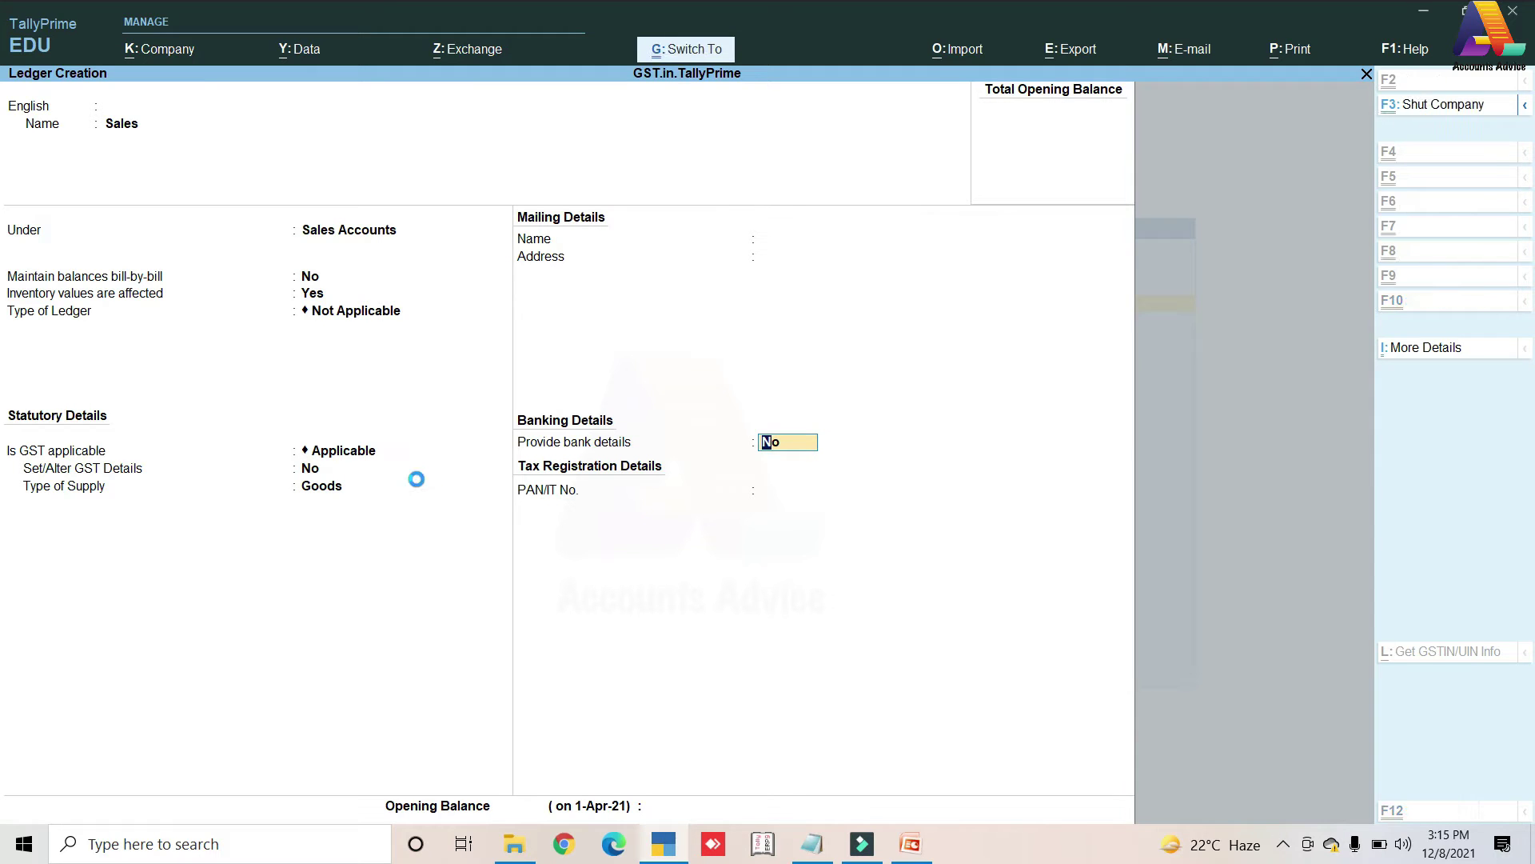
key("ctrl+a")
- Start a ledger named Purchase under Purchase Accounts with inventory values affected and type of ledger Not Applicable
type("Pur")
key("Return")
key("Return")
key("Return")
type("Pur")
key("Return")
key("Return")
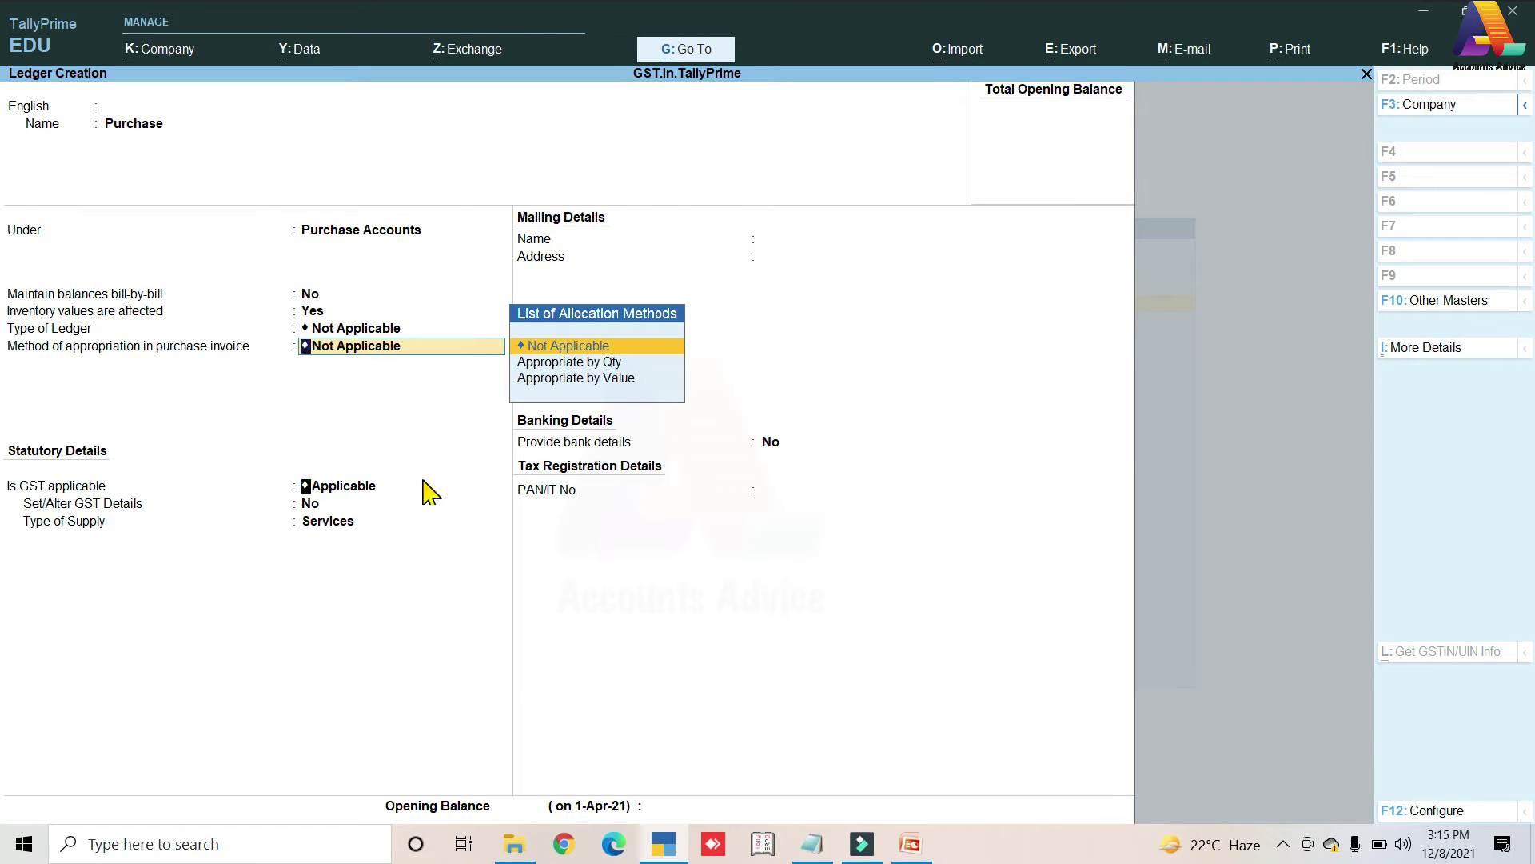
- Leave Purchase's appropriation method Not Applicable and GST applicable without GST details, set the type of supply to Goods, and save the ledger
key("Return")
key("Return")
key("Return")
key("Up")
key("Return")
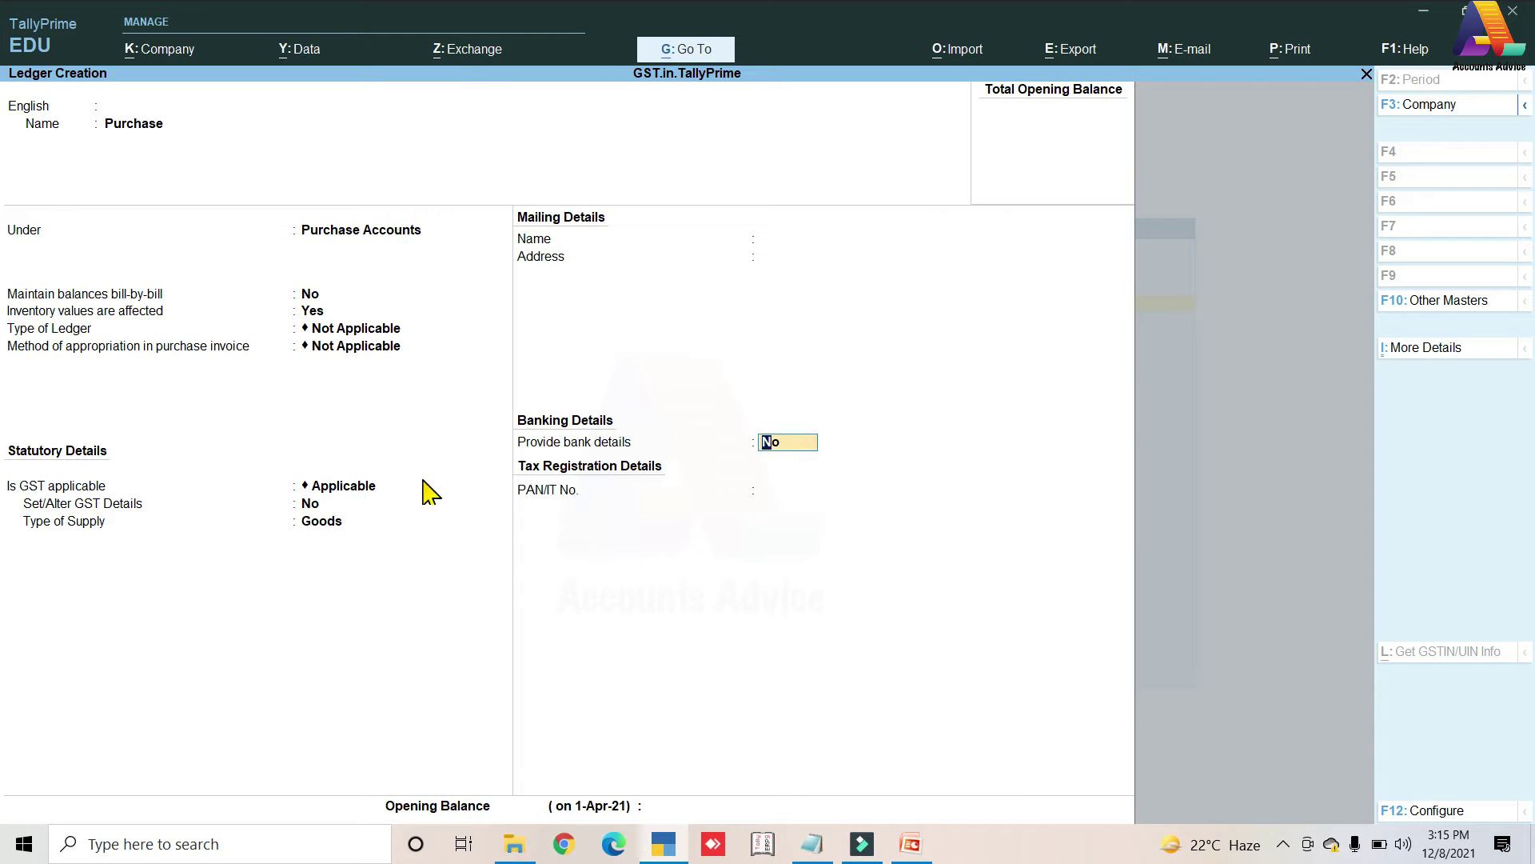
key("Return")
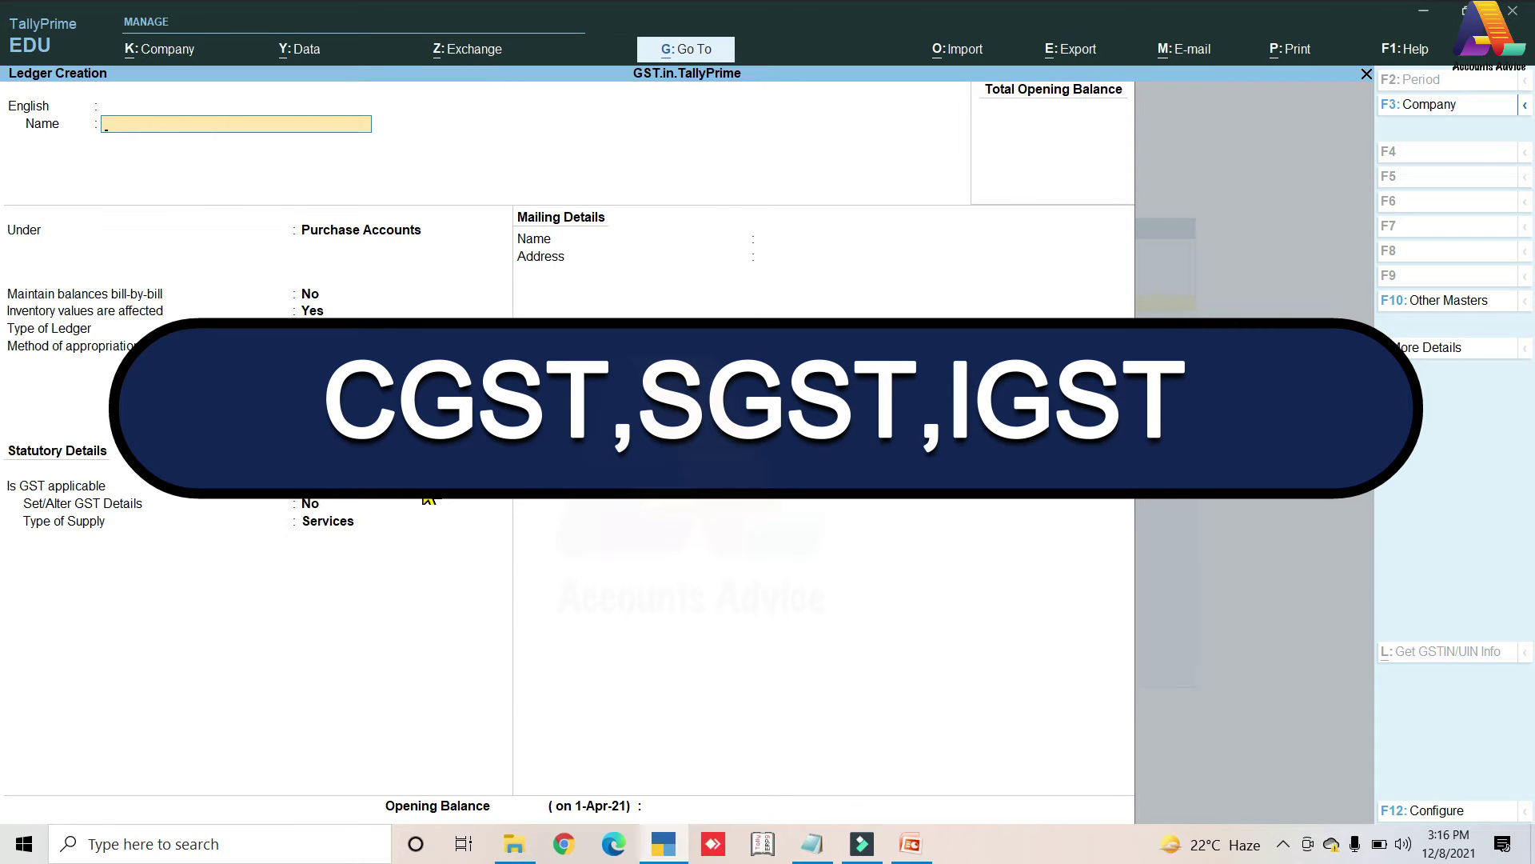
- Start a ledger named CGST and place it under Duties & Taxes
type("CGST")
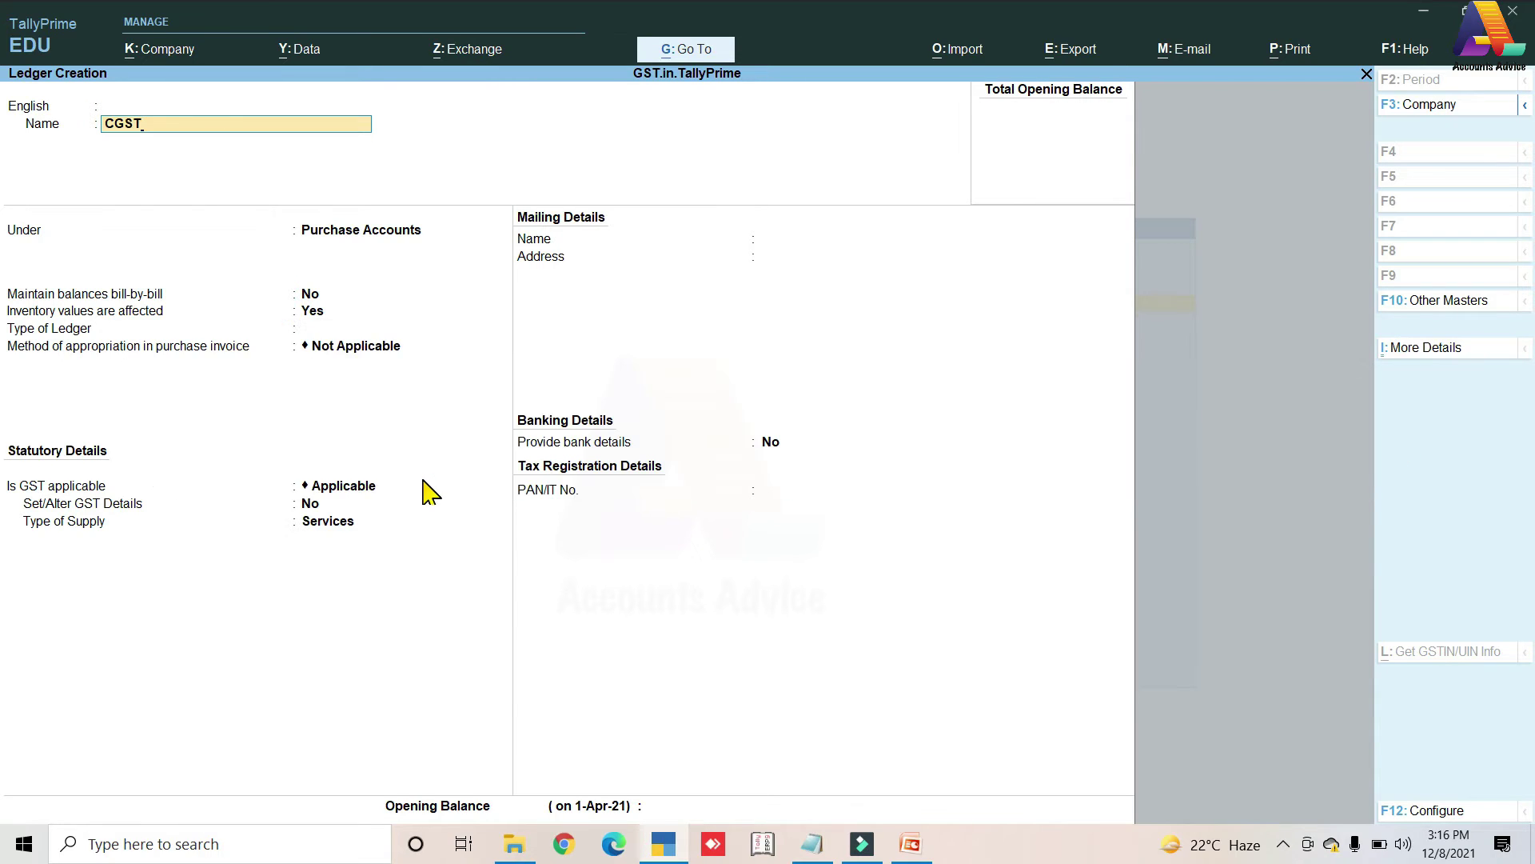
key("Return")
key("Return")
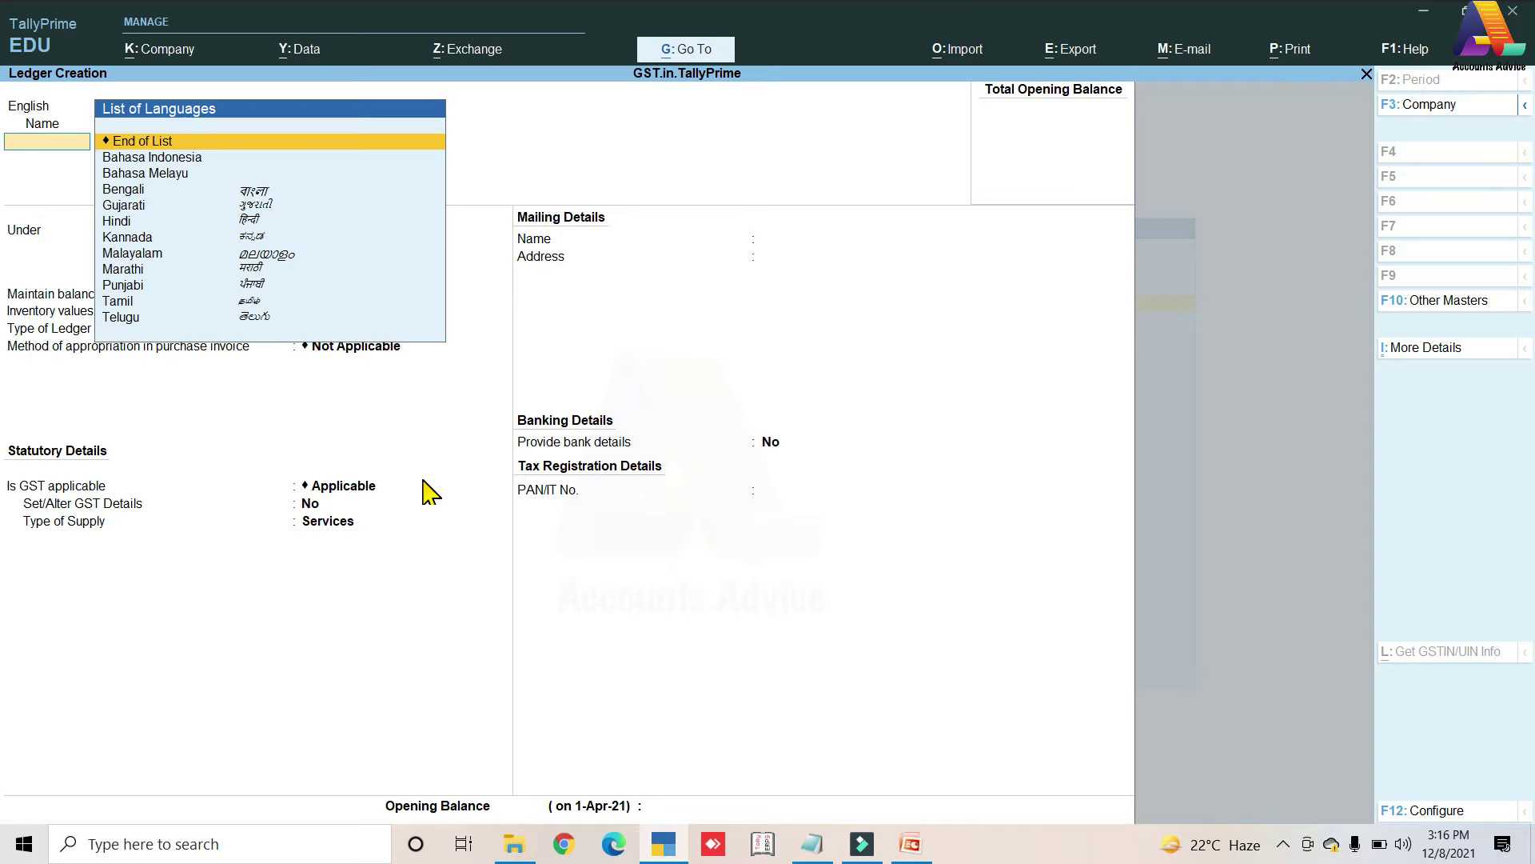
key("Return")
type("Du")
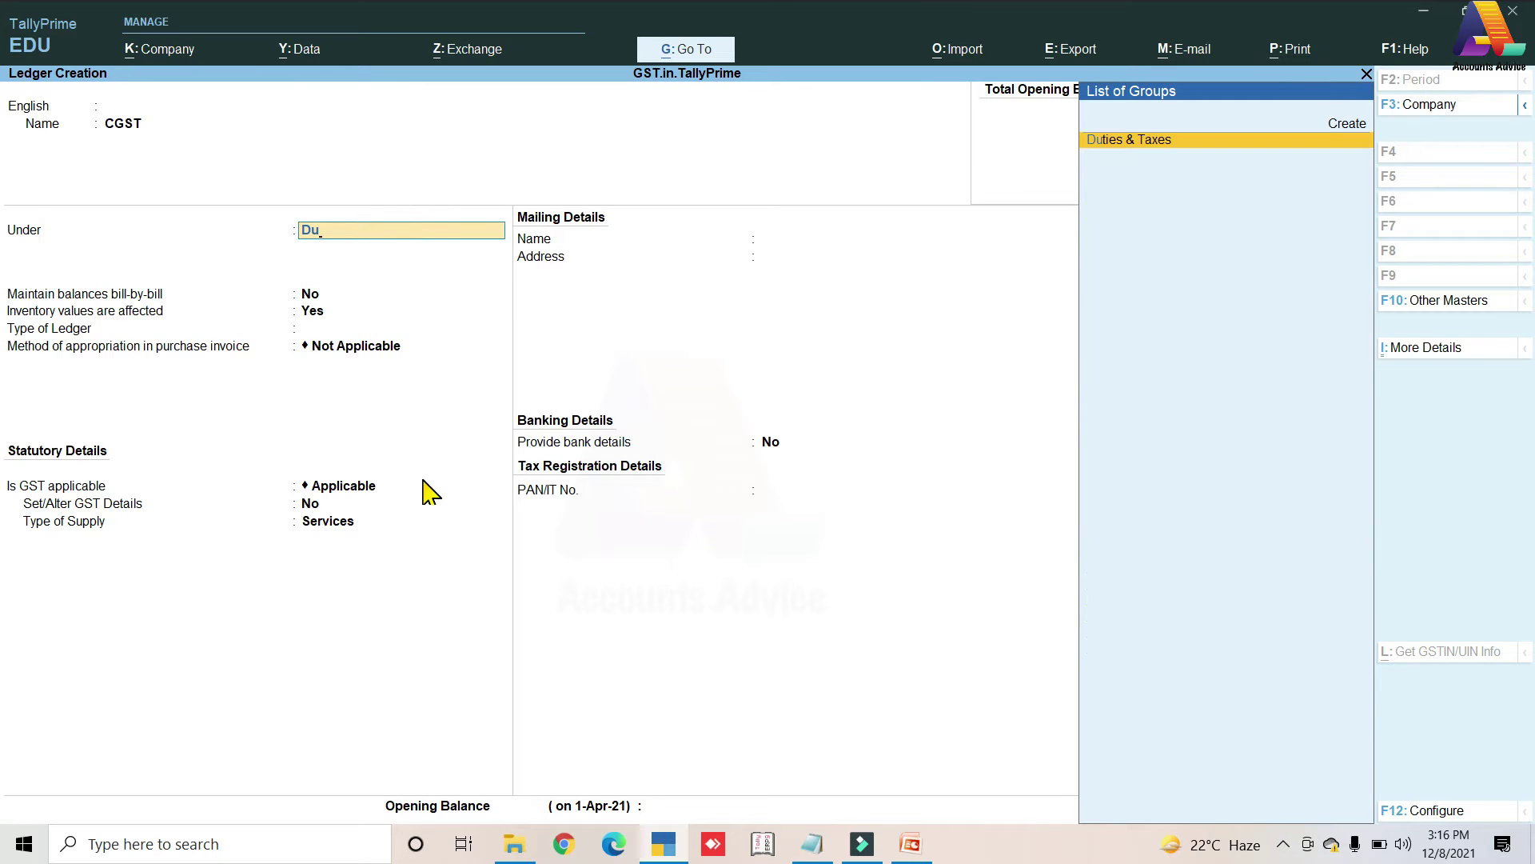
key("Return")
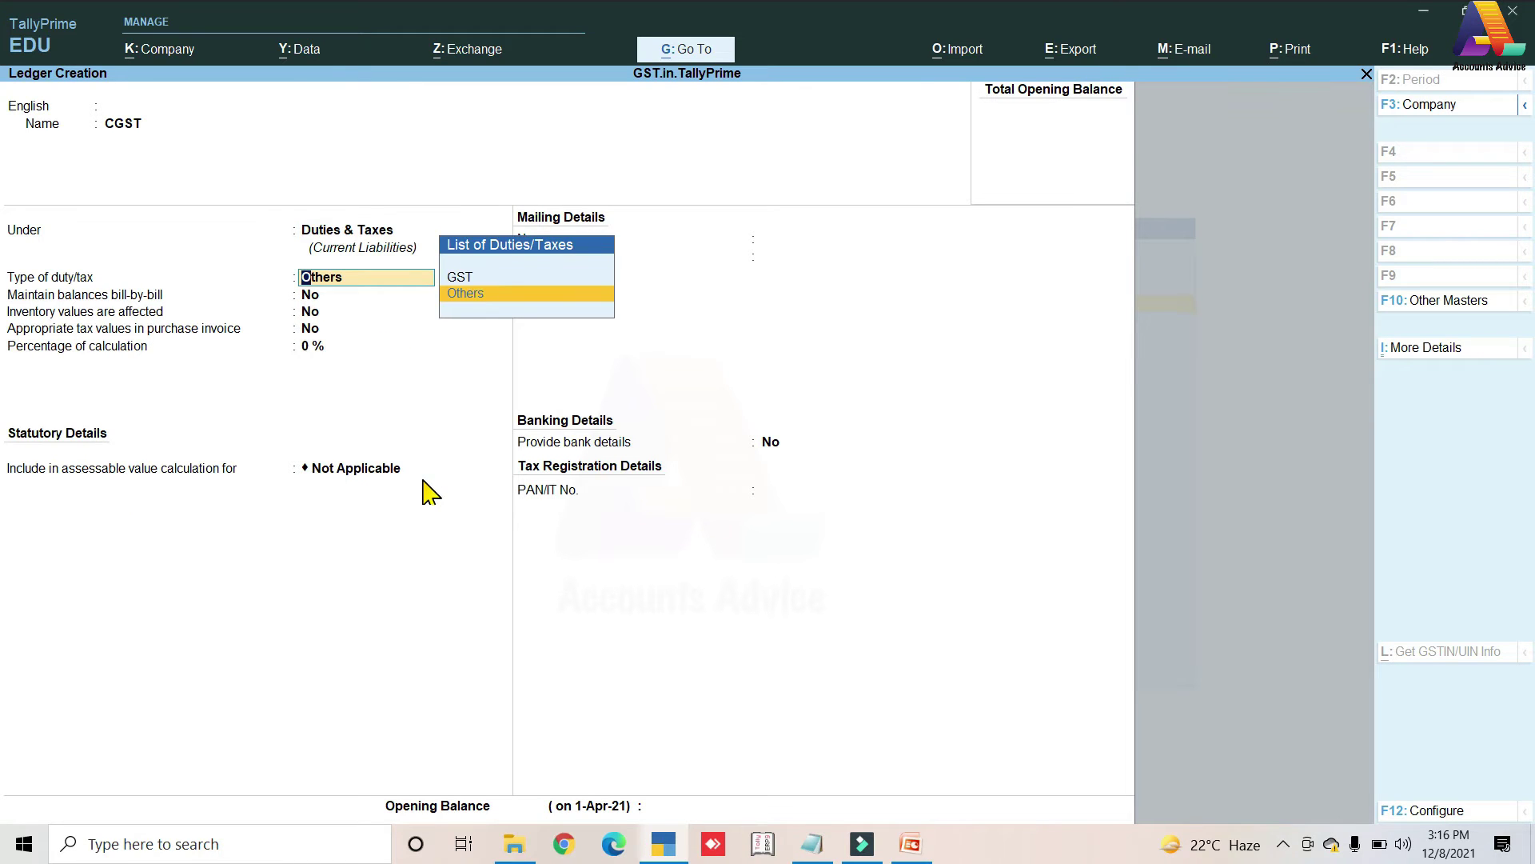
- Set CGST's type of duty/tax to GST and tax type to Central Tax, keeping bill-by-bill, inventory and purchase invoice appropriation at No
key("Up")
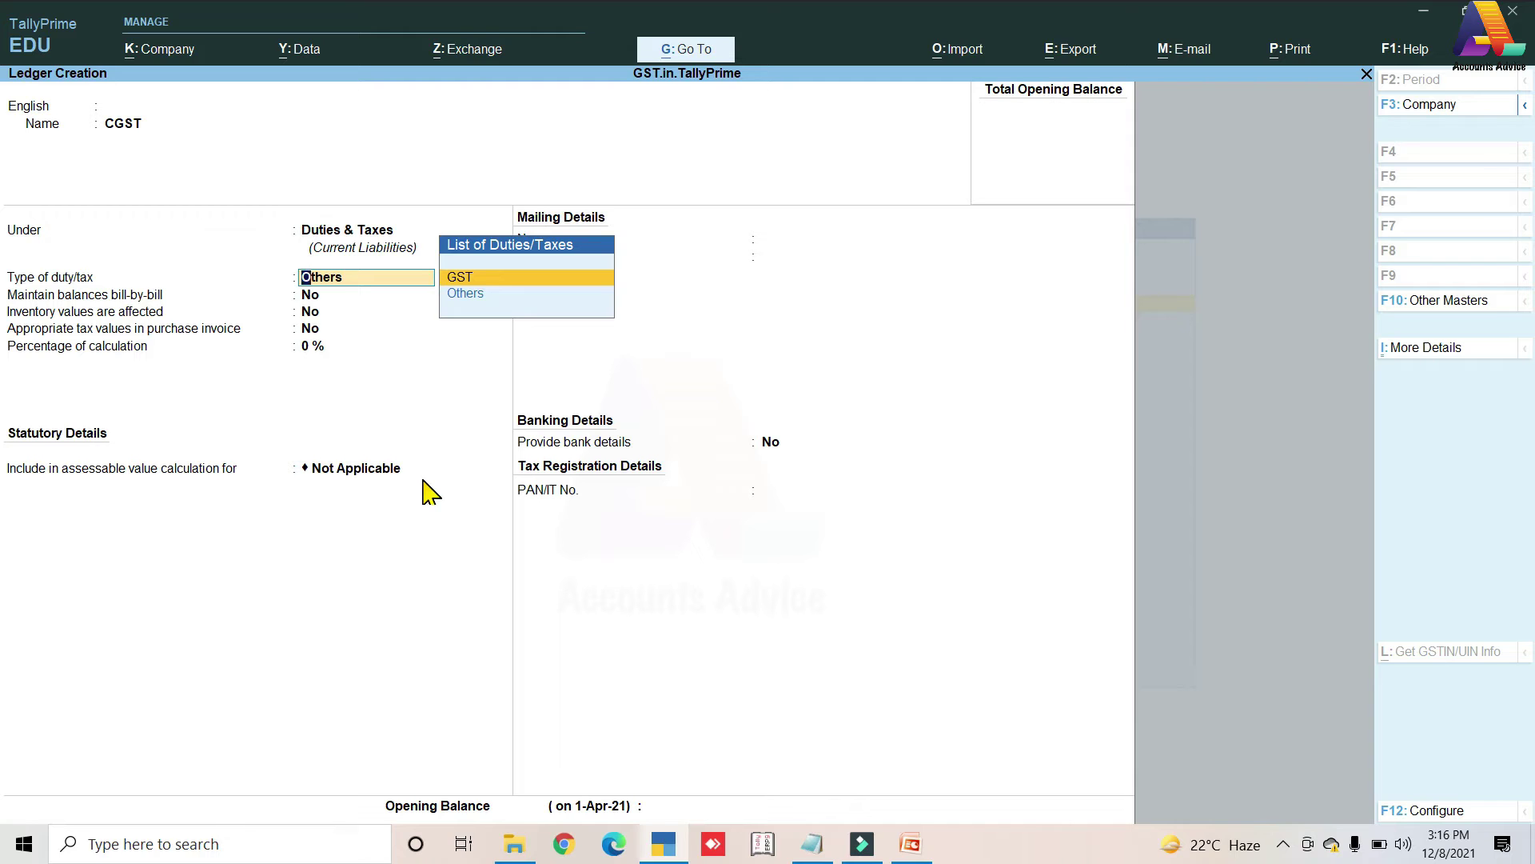
key("Return")
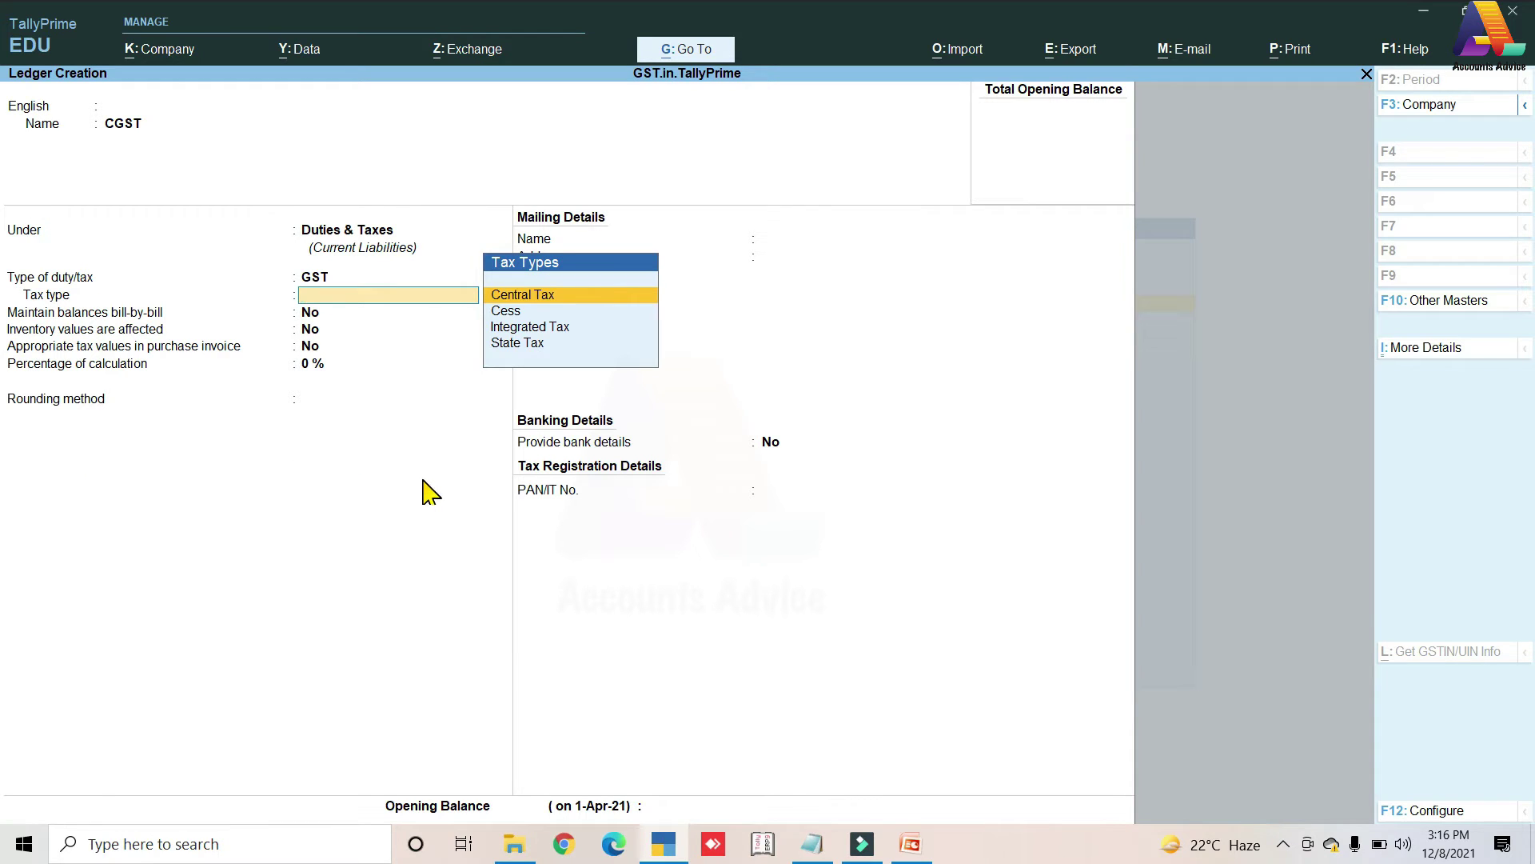
key("Return")
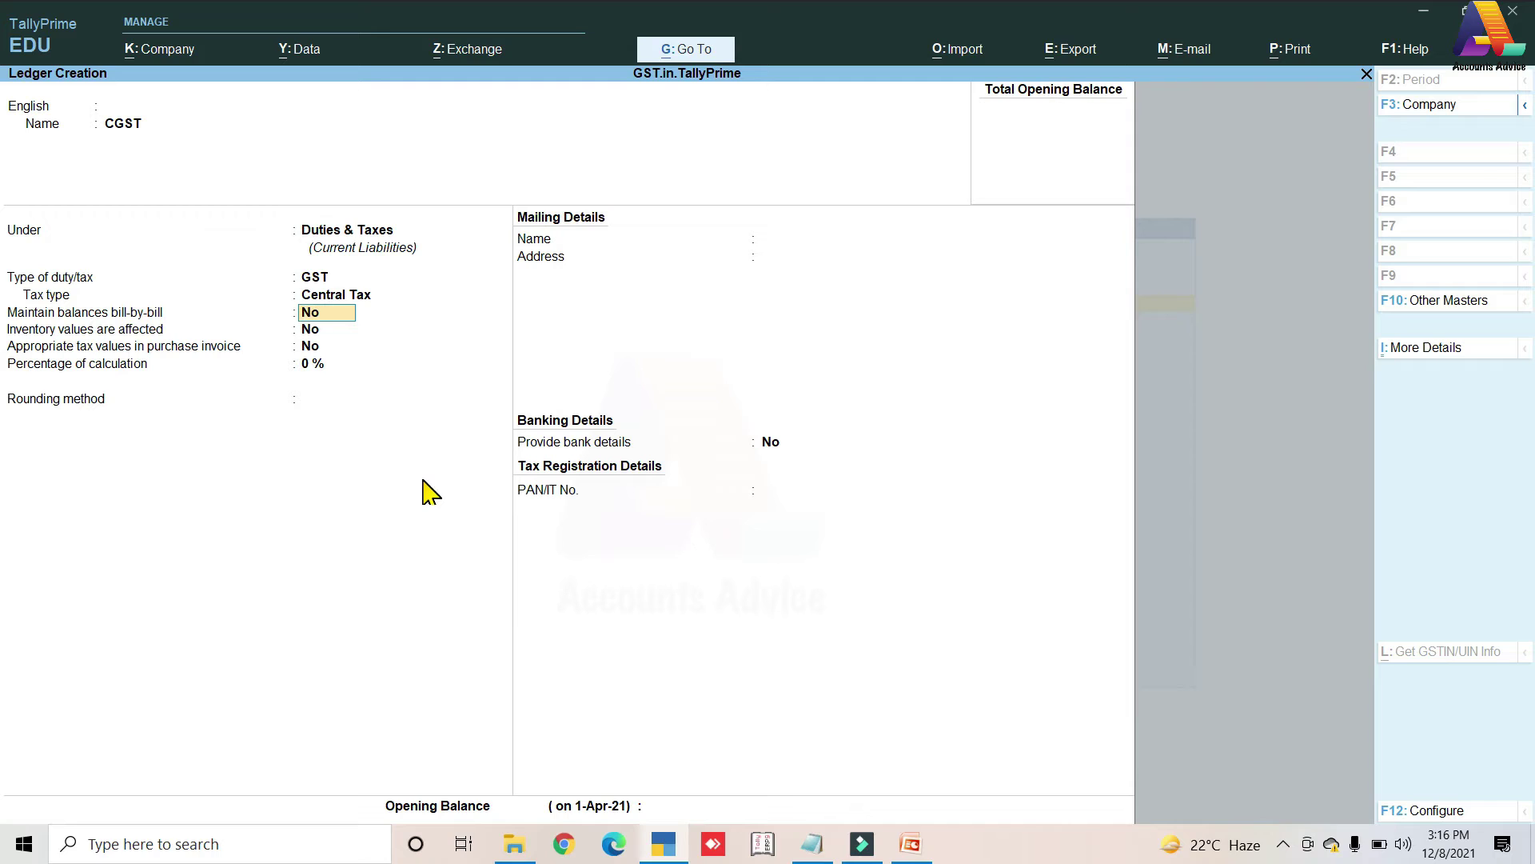
key("Return")
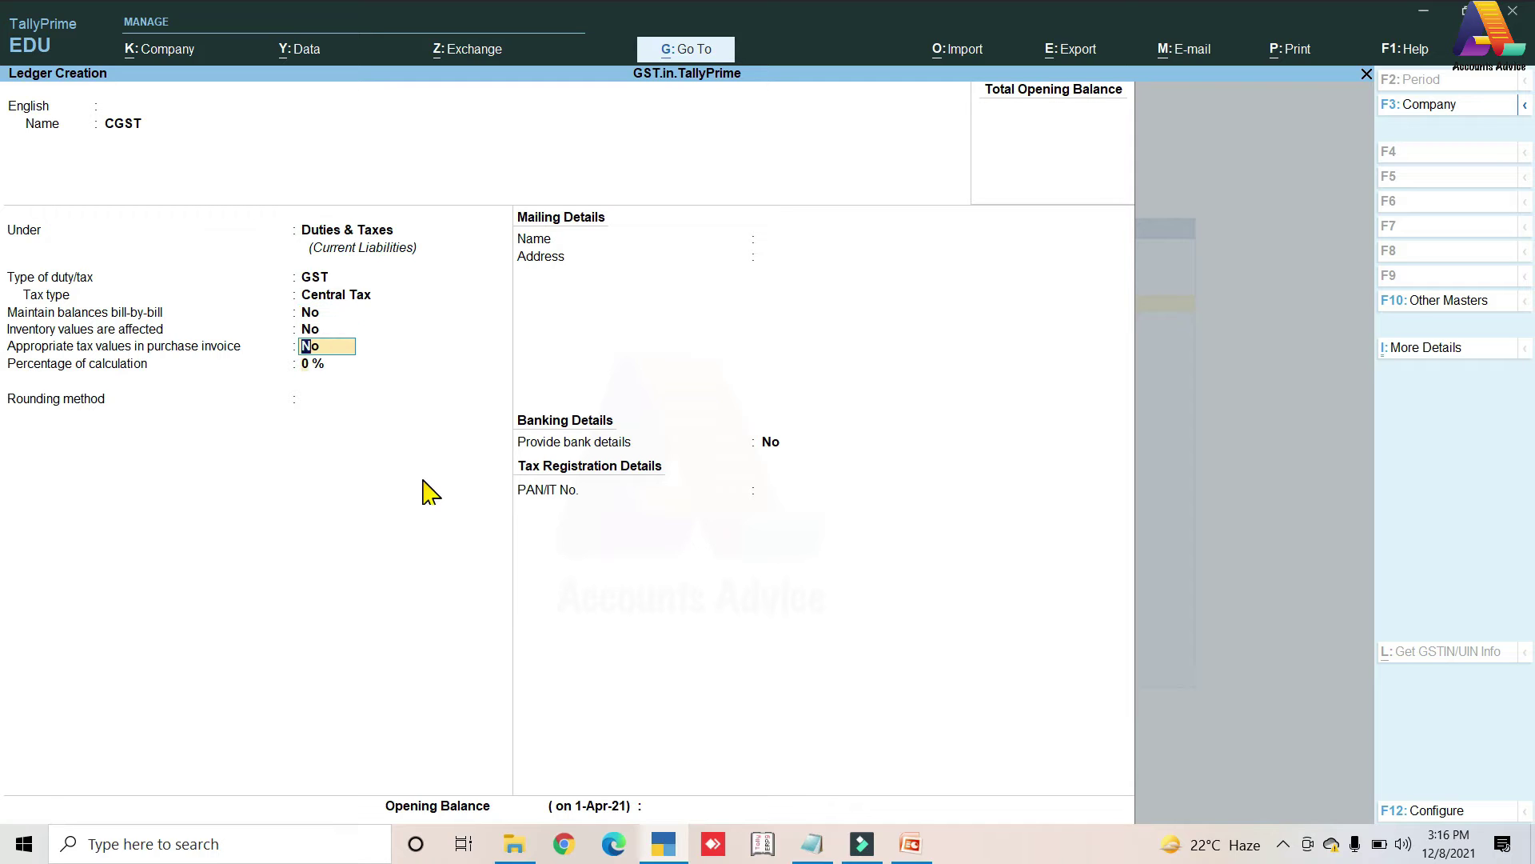
key("Return")
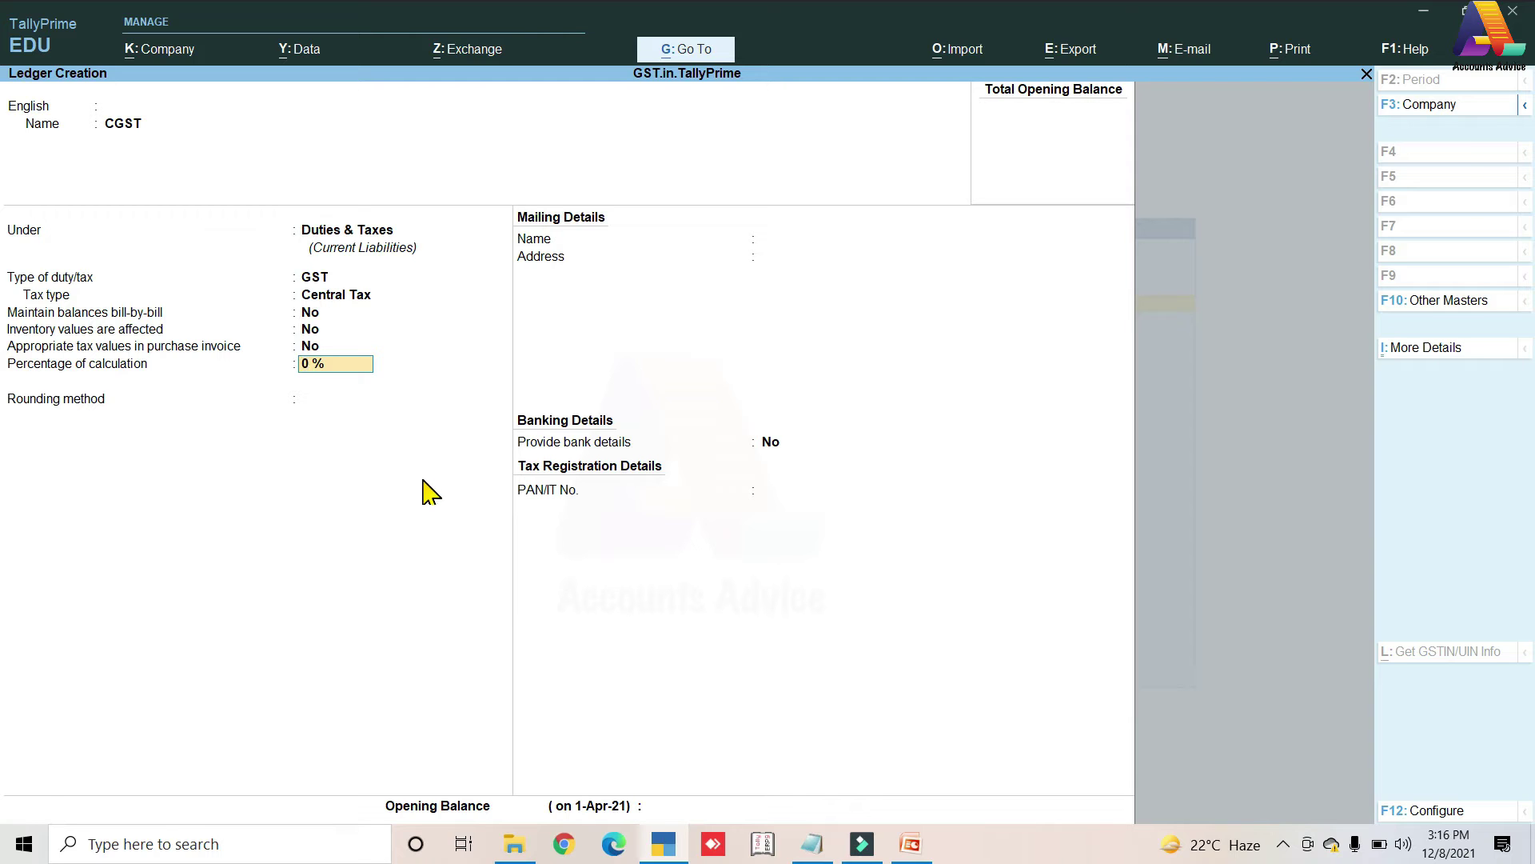
- Save the CGST ledger with a 0% calculation rate and start a ledger named SGST under Duties & Taxes
key("ctrl")
key("ctrl+a")
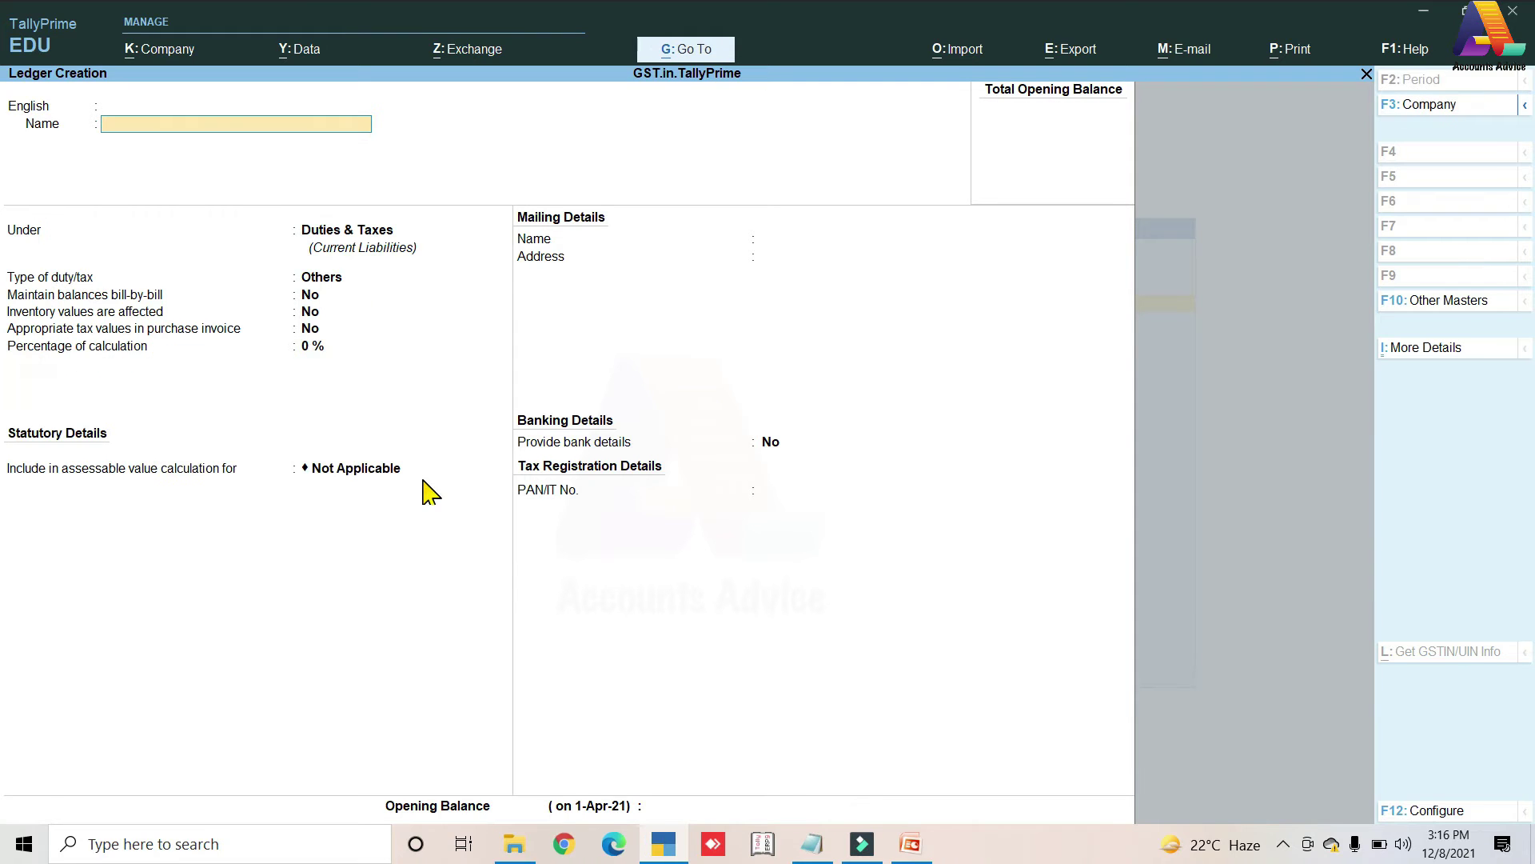
type("SGST")
key("Return")
key("Return")
key("Return")
- Set SGST's type of duty/tax to GST and its tax type to State Tax, and save the ledger
type("g")
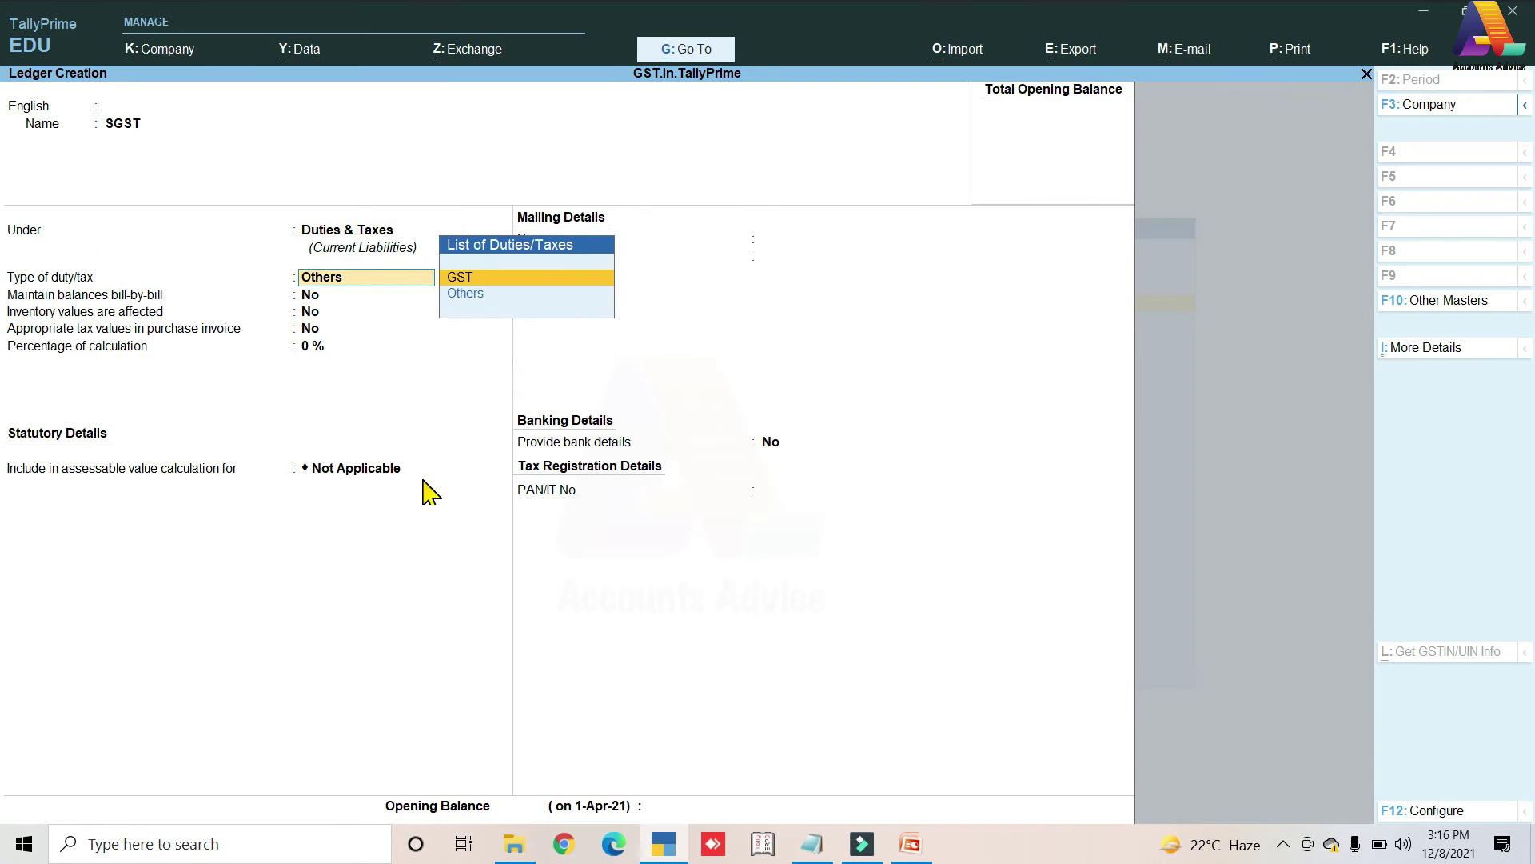
key("Return")
key("Down")
key("Down")
key("Down")
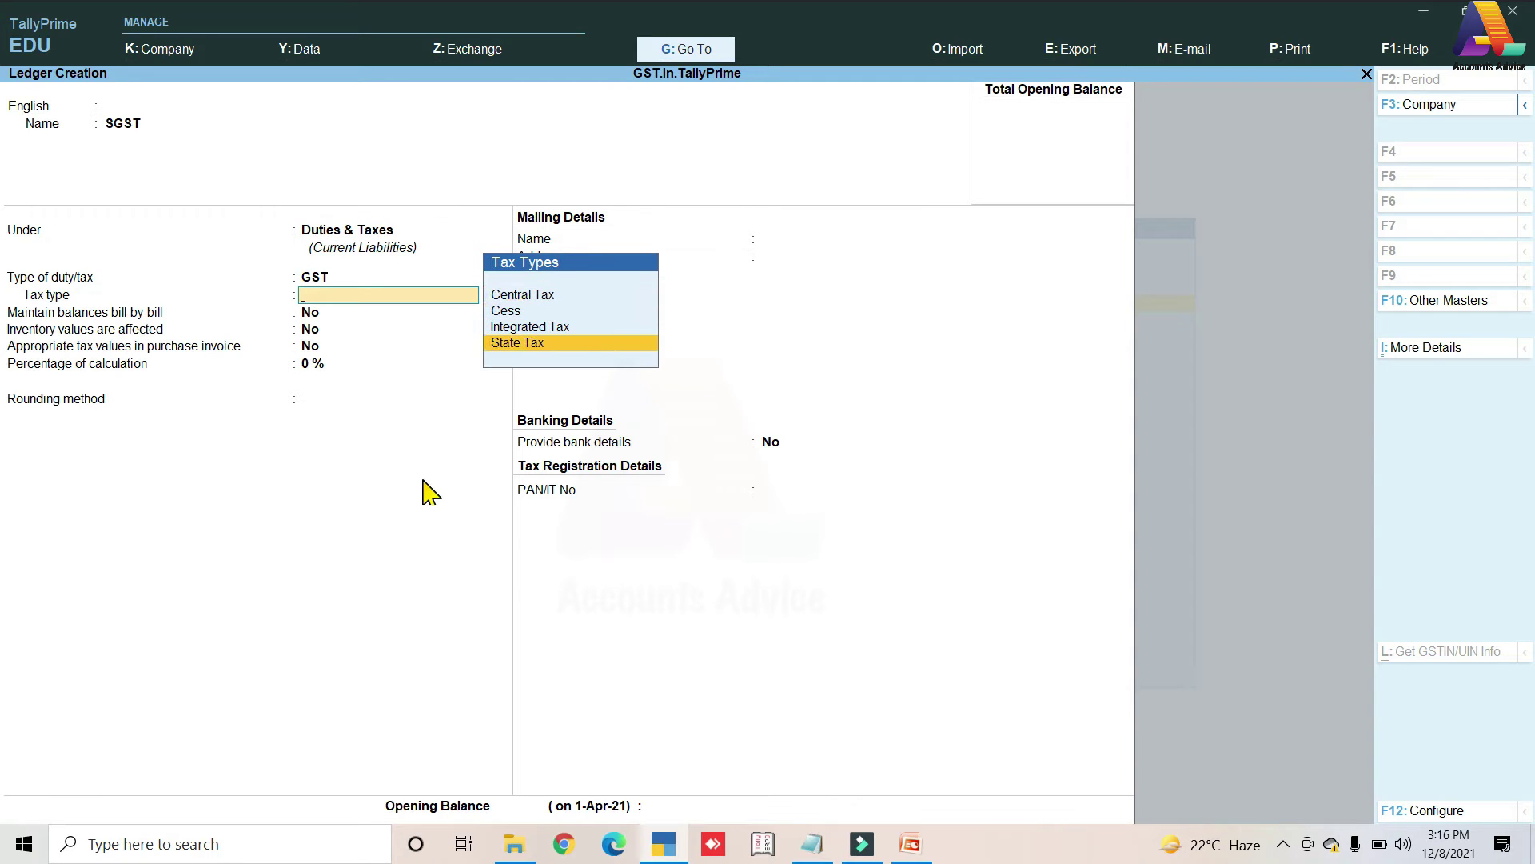
key("Return")
key("ctrl+a")
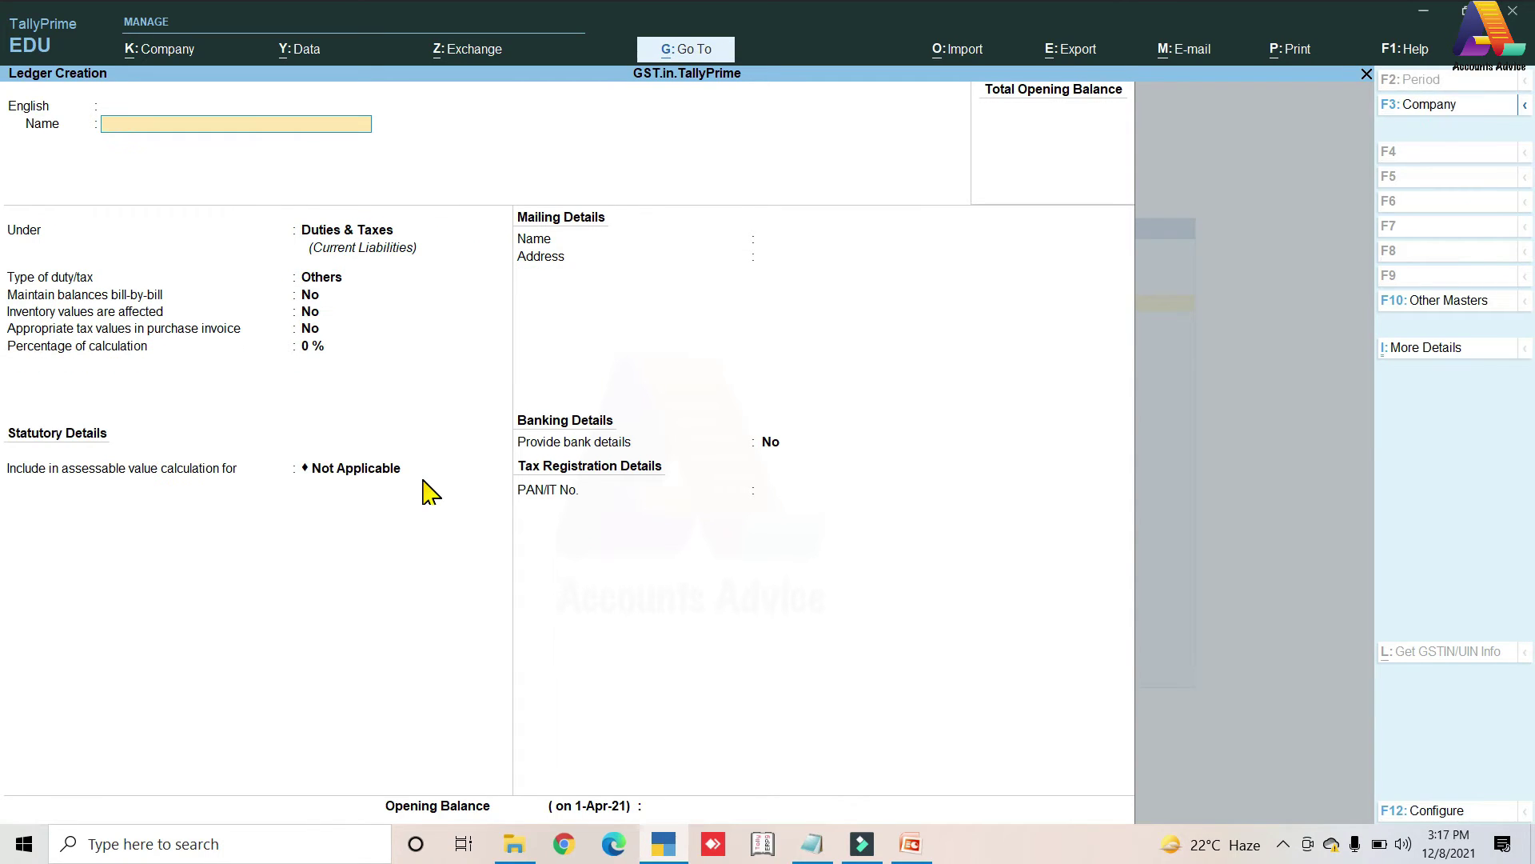
- Create and save a ledger named IGST under Duties & Taxes with duty type GST and tax type Integrated Tax
type("IGST")
key("Return")
key("Return")
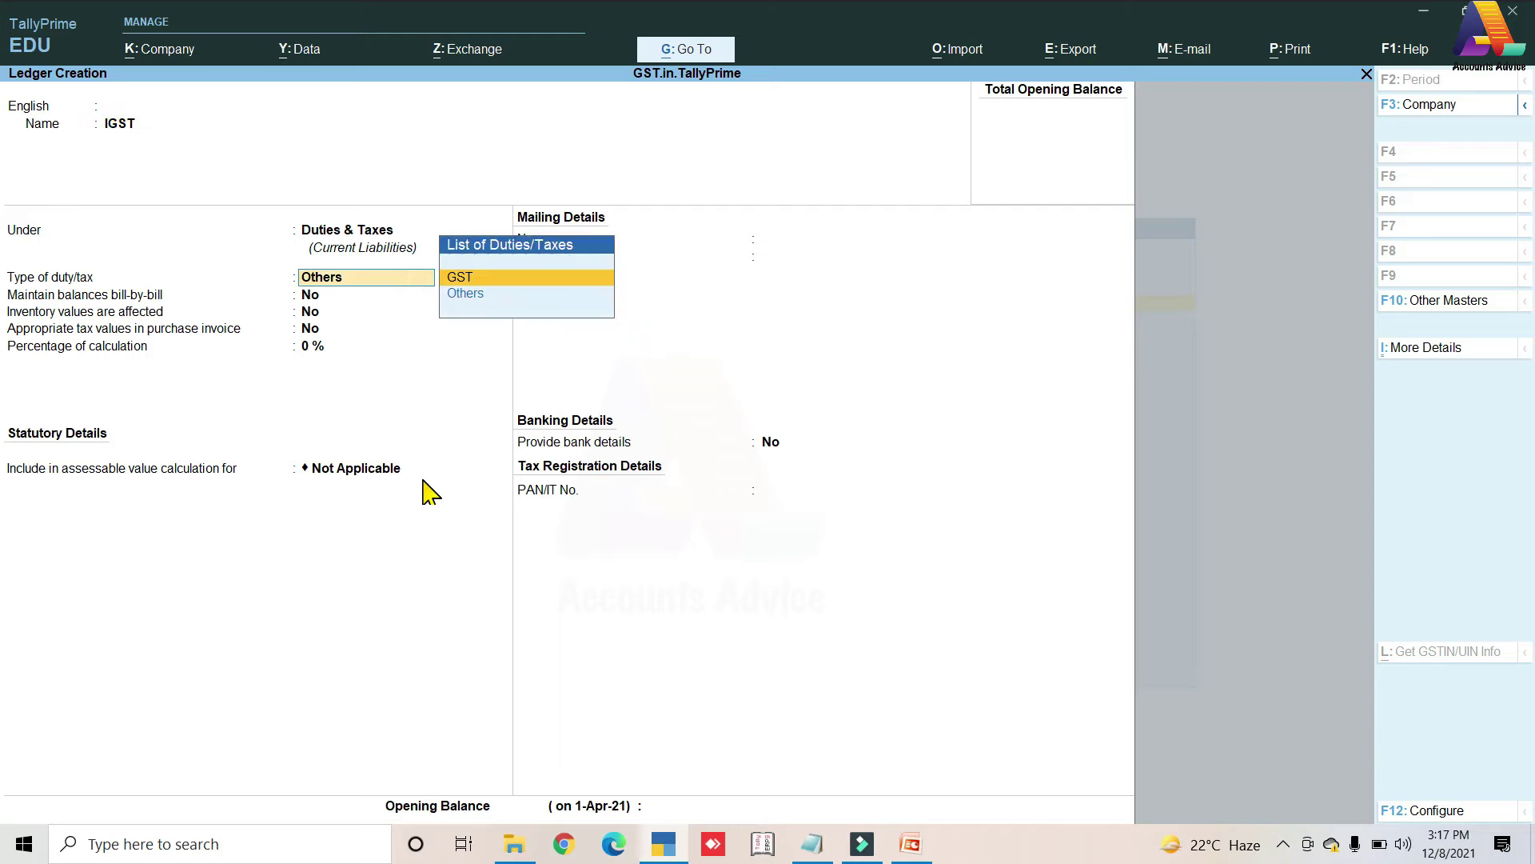
key("Return")
key("Up")
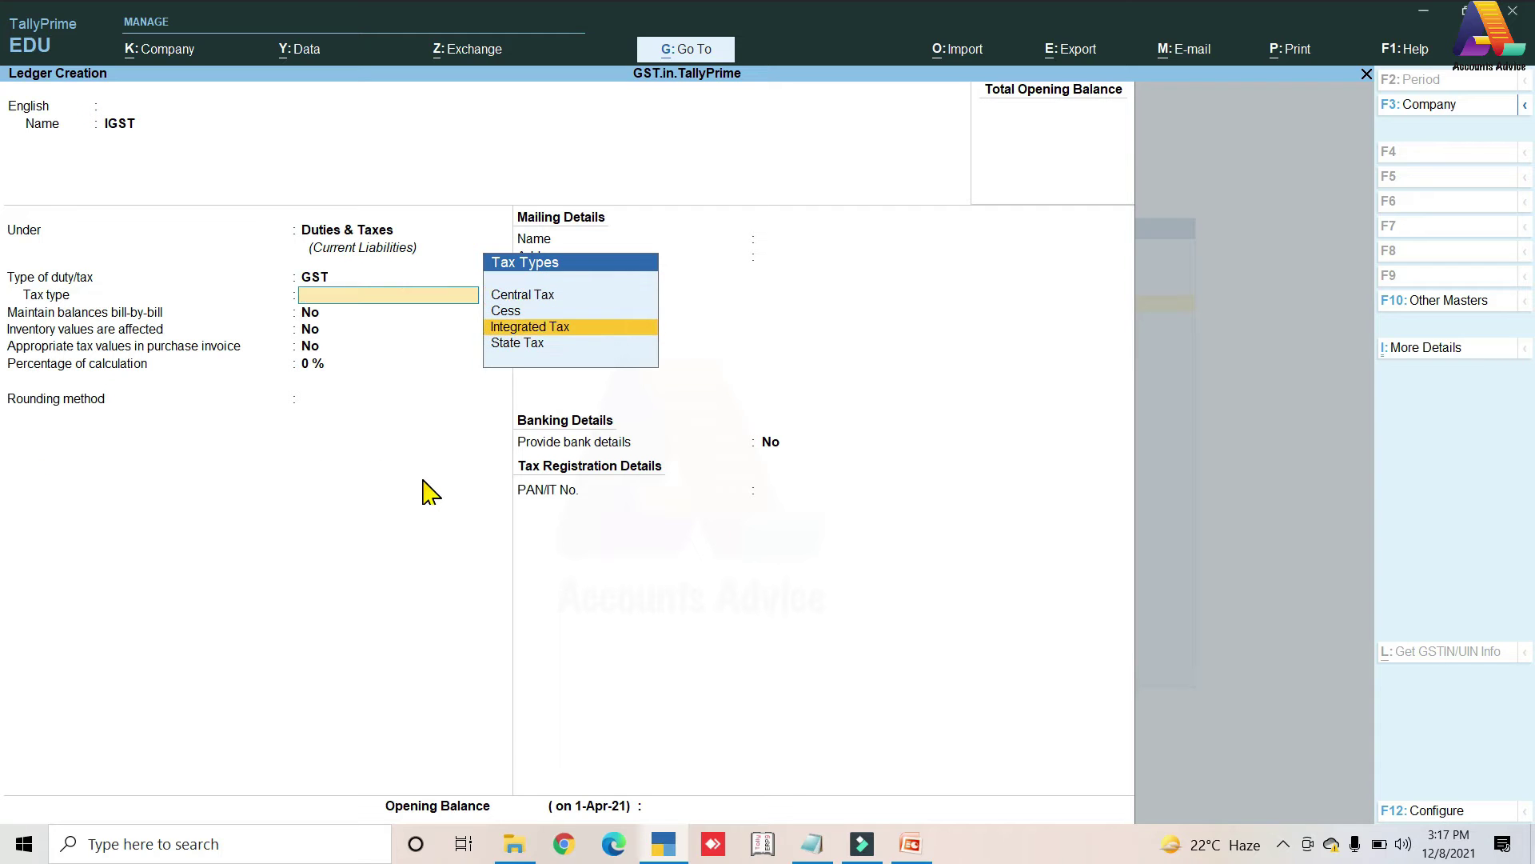
key("Return")
key("Return")
key("Return")
key("Return")
key("ctrl+a")
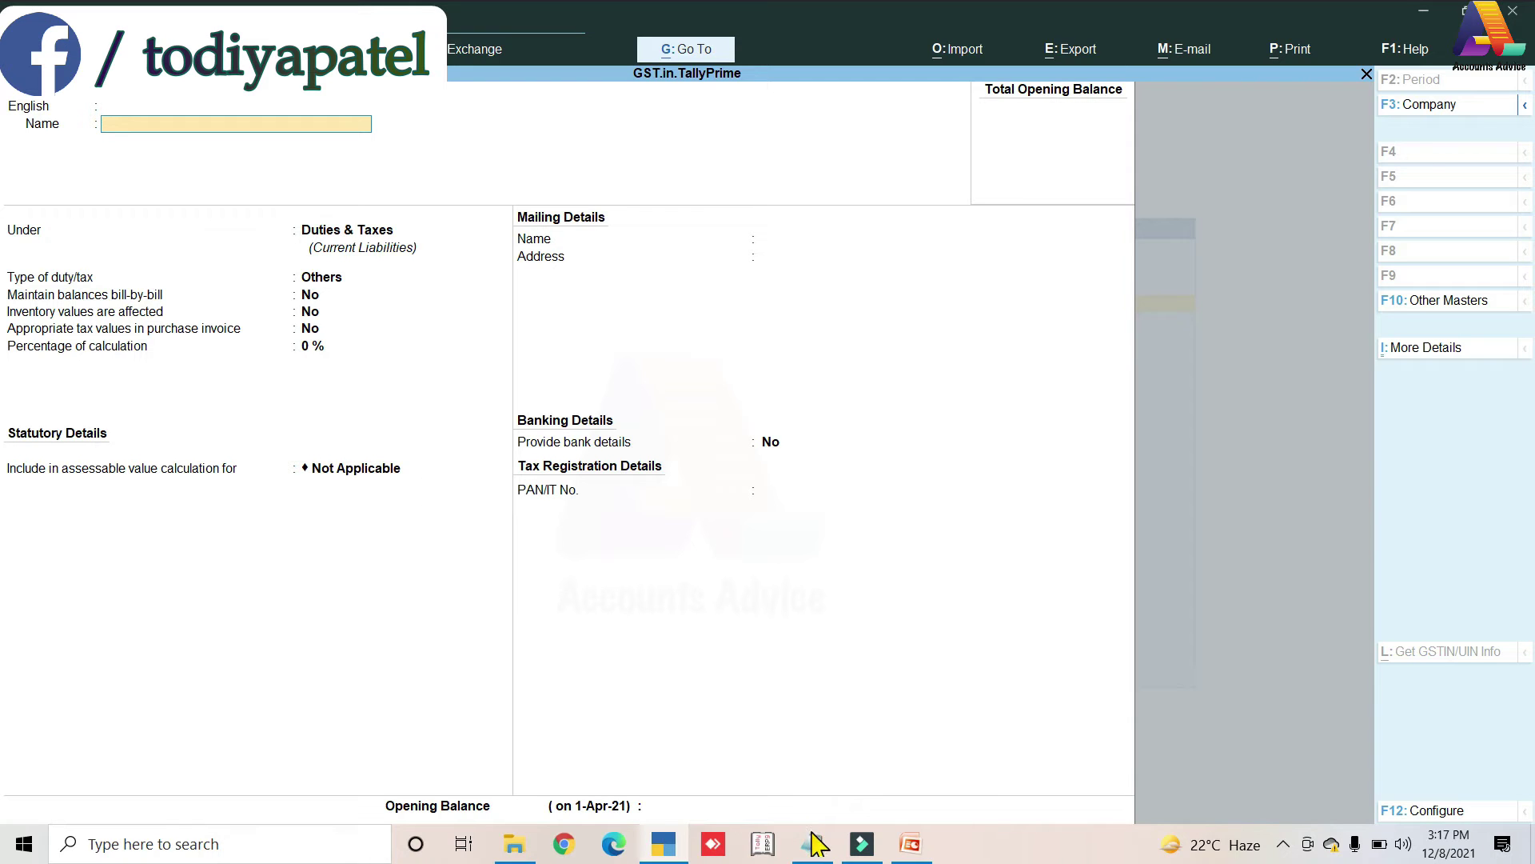
- Check the party list in Notepad and start a ledger under Sundry Debtors with the local debtor's name and the suffix Dr.Local
left_click(813, 848)
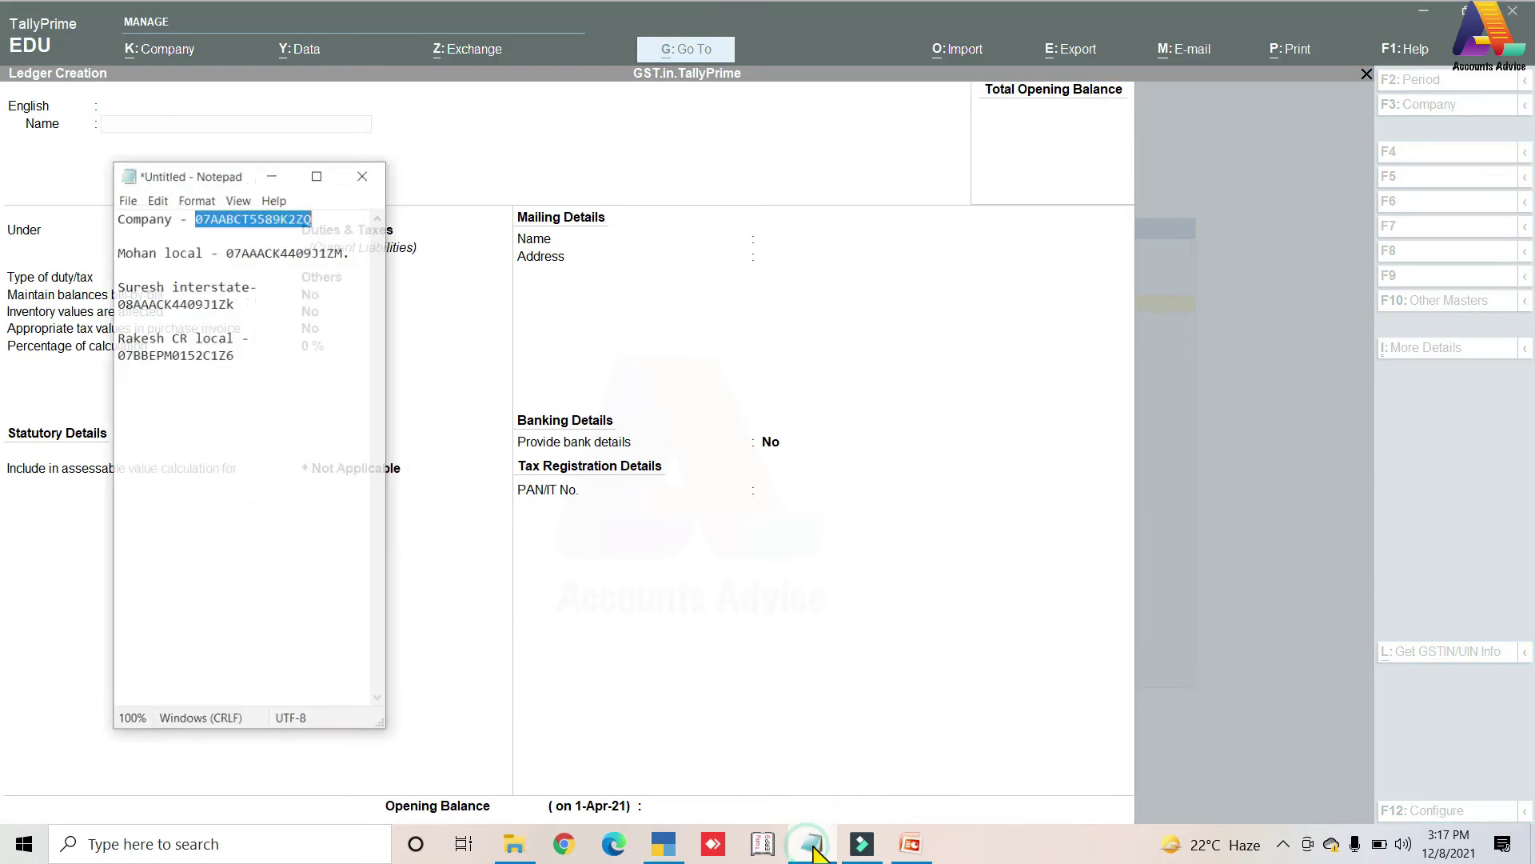
left_click(250, 151)
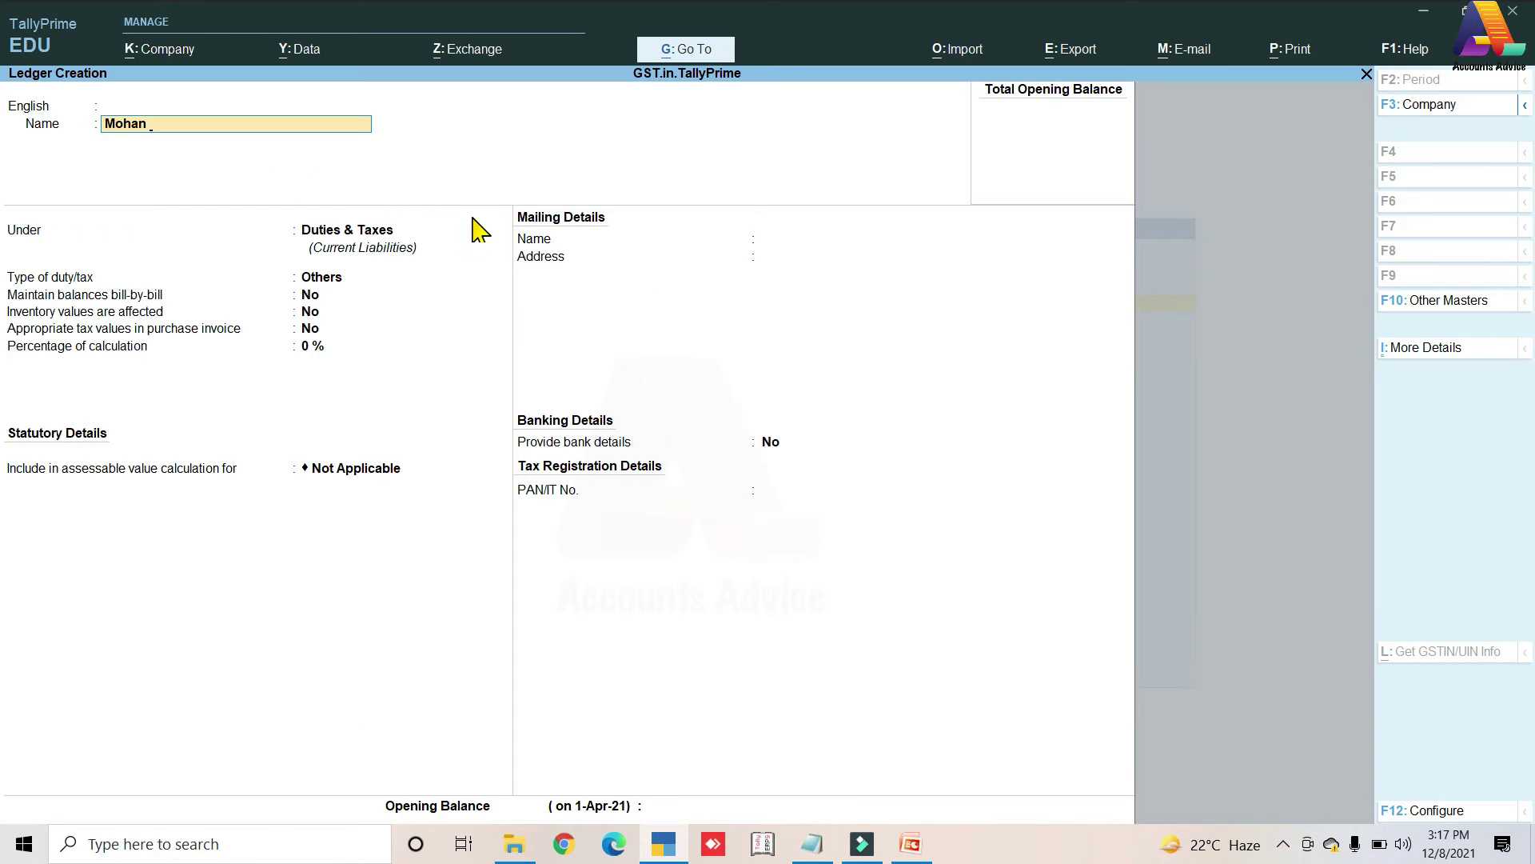
type("Dr.Local")
key("Return")
key("Return")
key("Return")
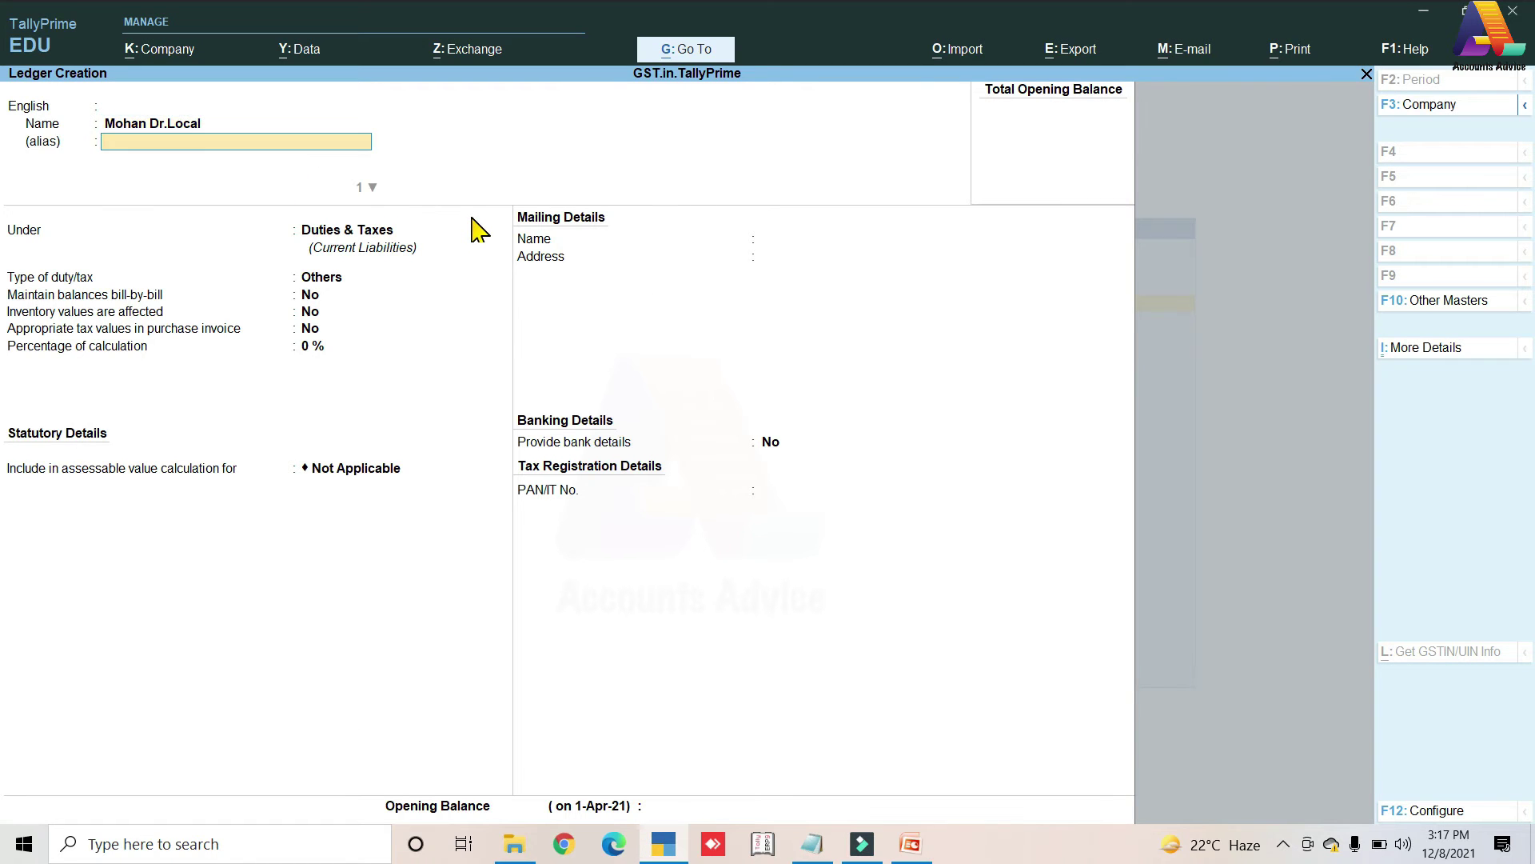
type("Sun")
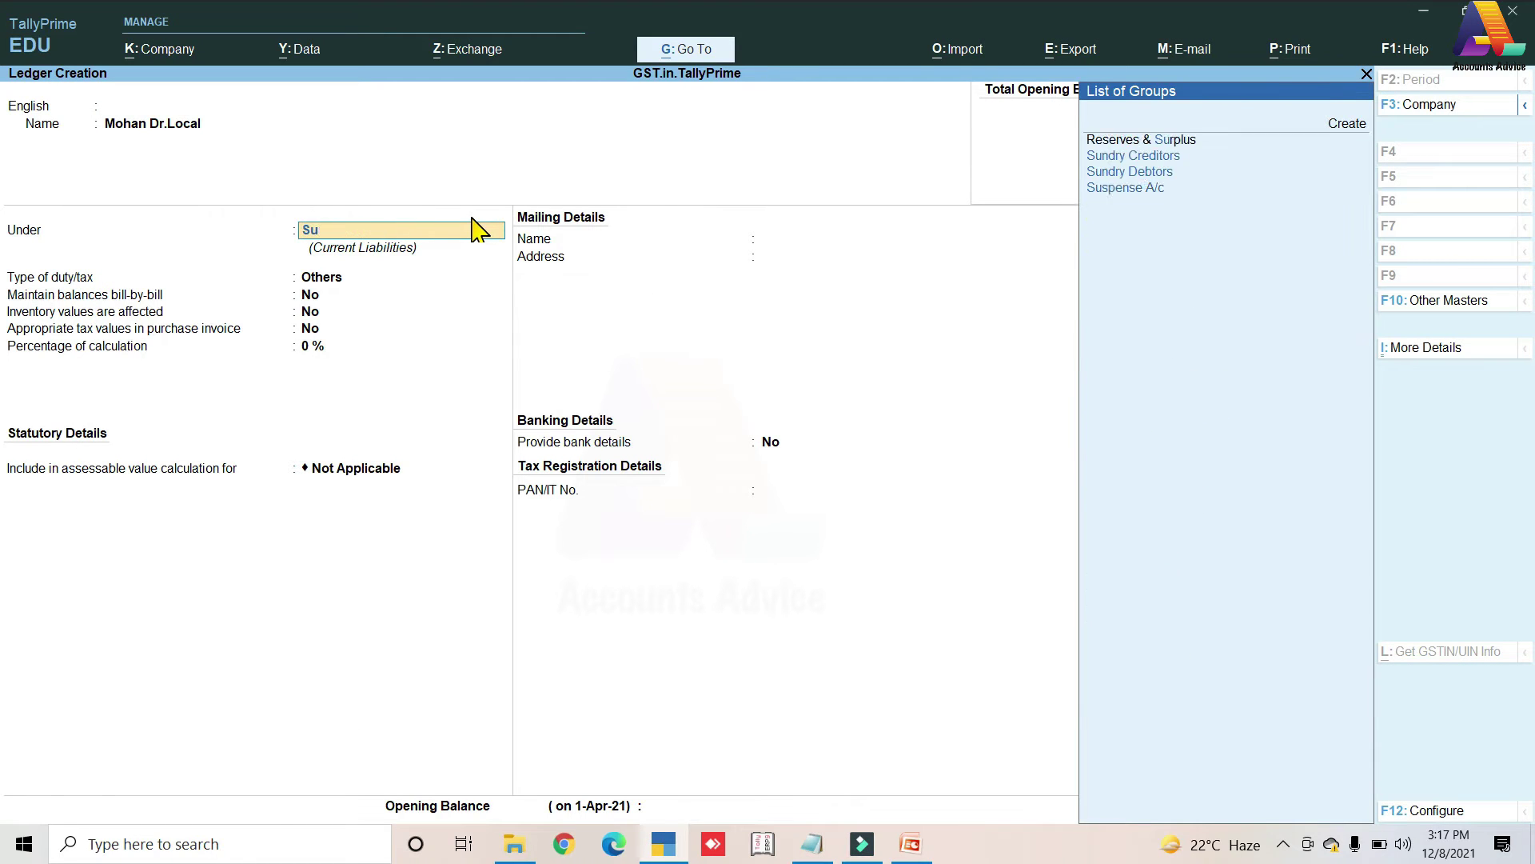
key("Down")
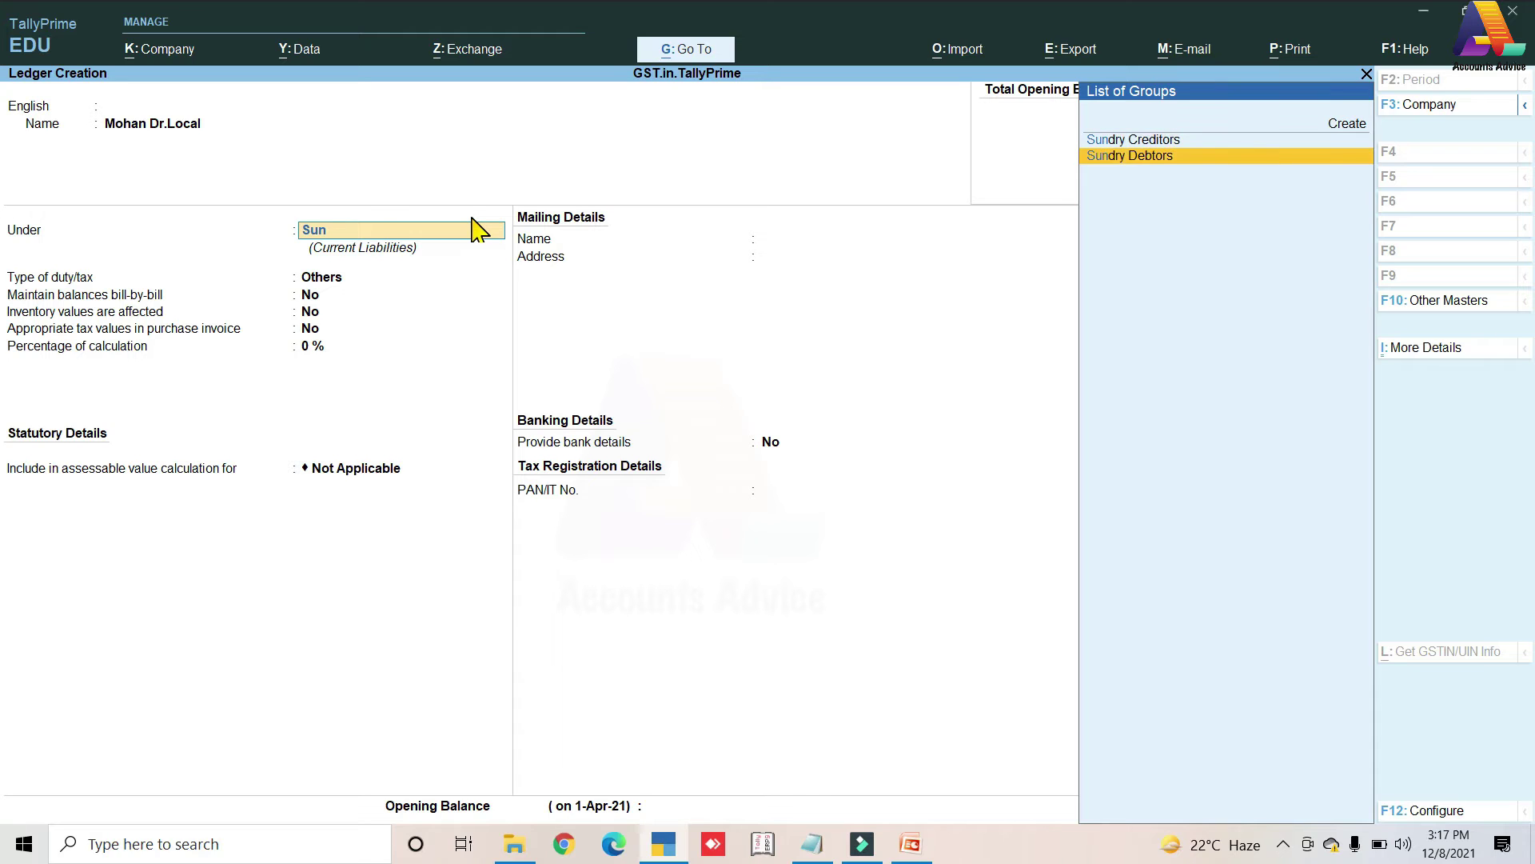
key("Return")
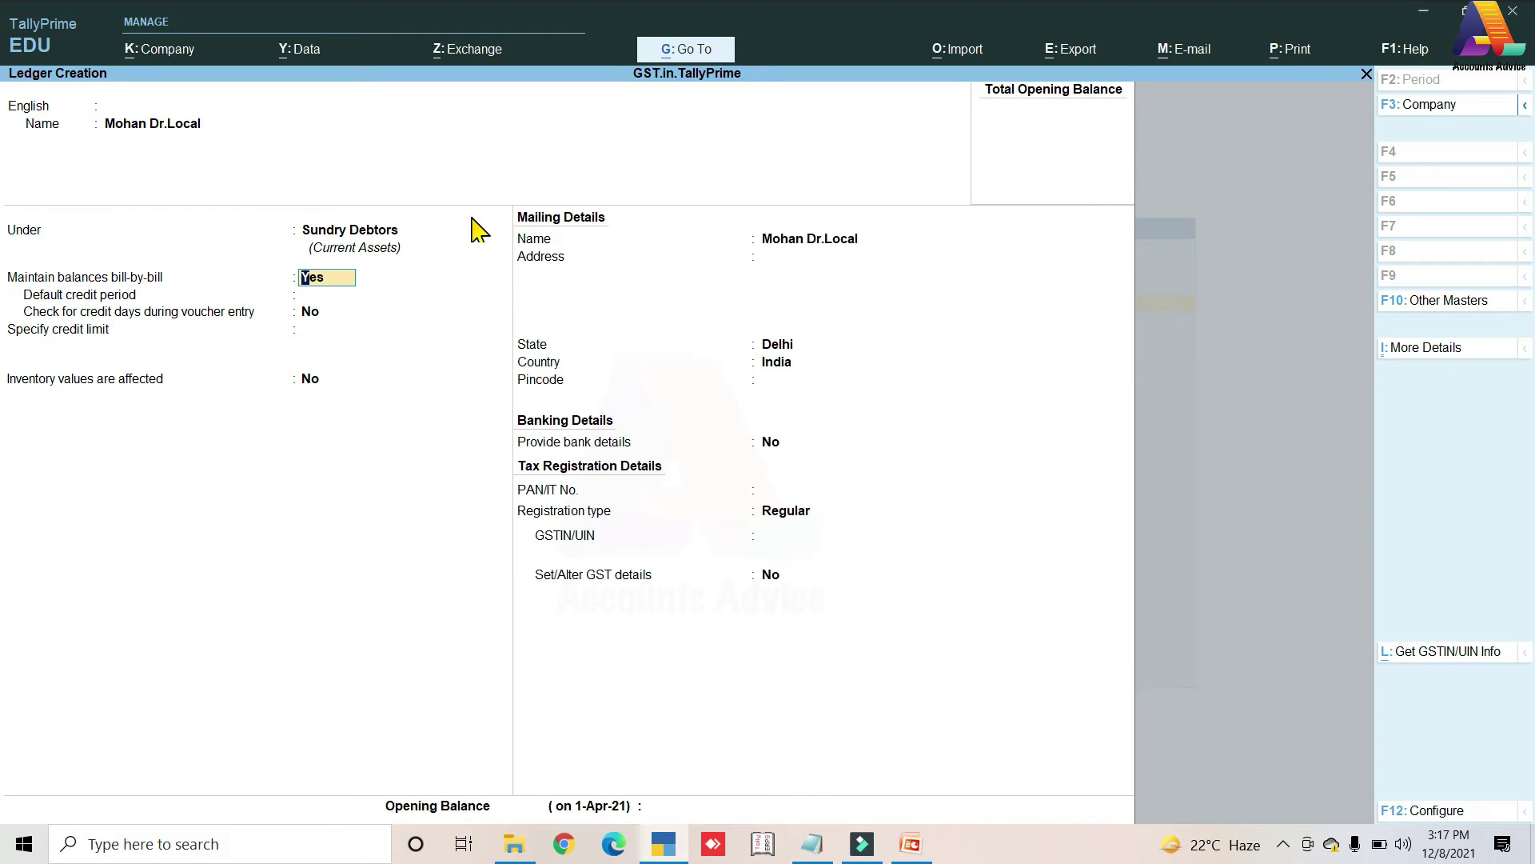
- Keep the local debtor's bill-by-bill balances at Yes and credit-day check and inventory values at No, with credit period and limit blank
key("Return")
key("Return")
key("Return")
key("Return")
key("Return")
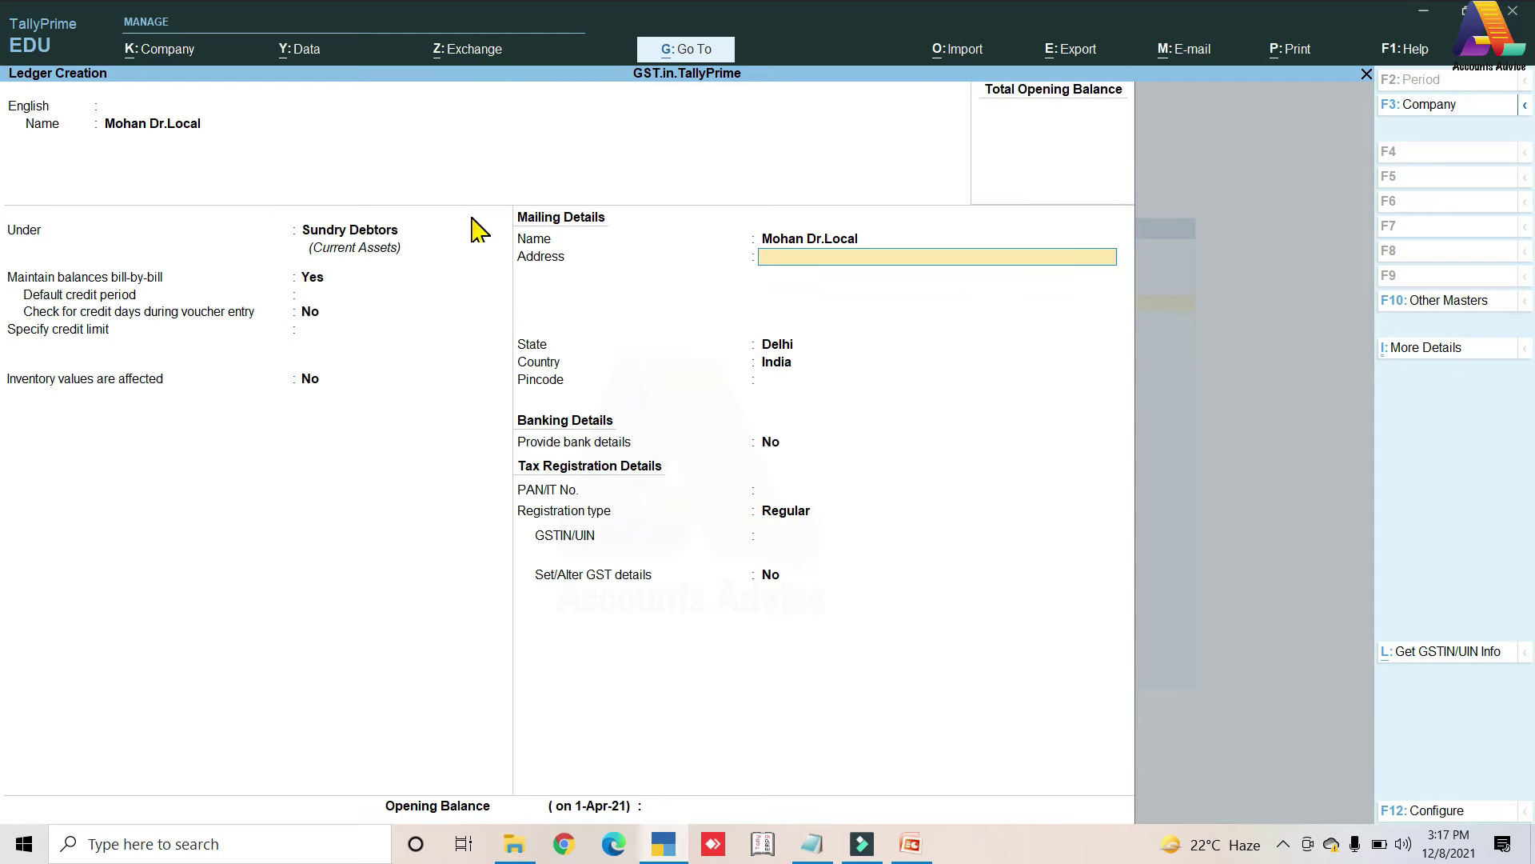
- Fill in the local debtor's mailing address and pincode, with Delhi as the state
type("Delhi")
key("Return")
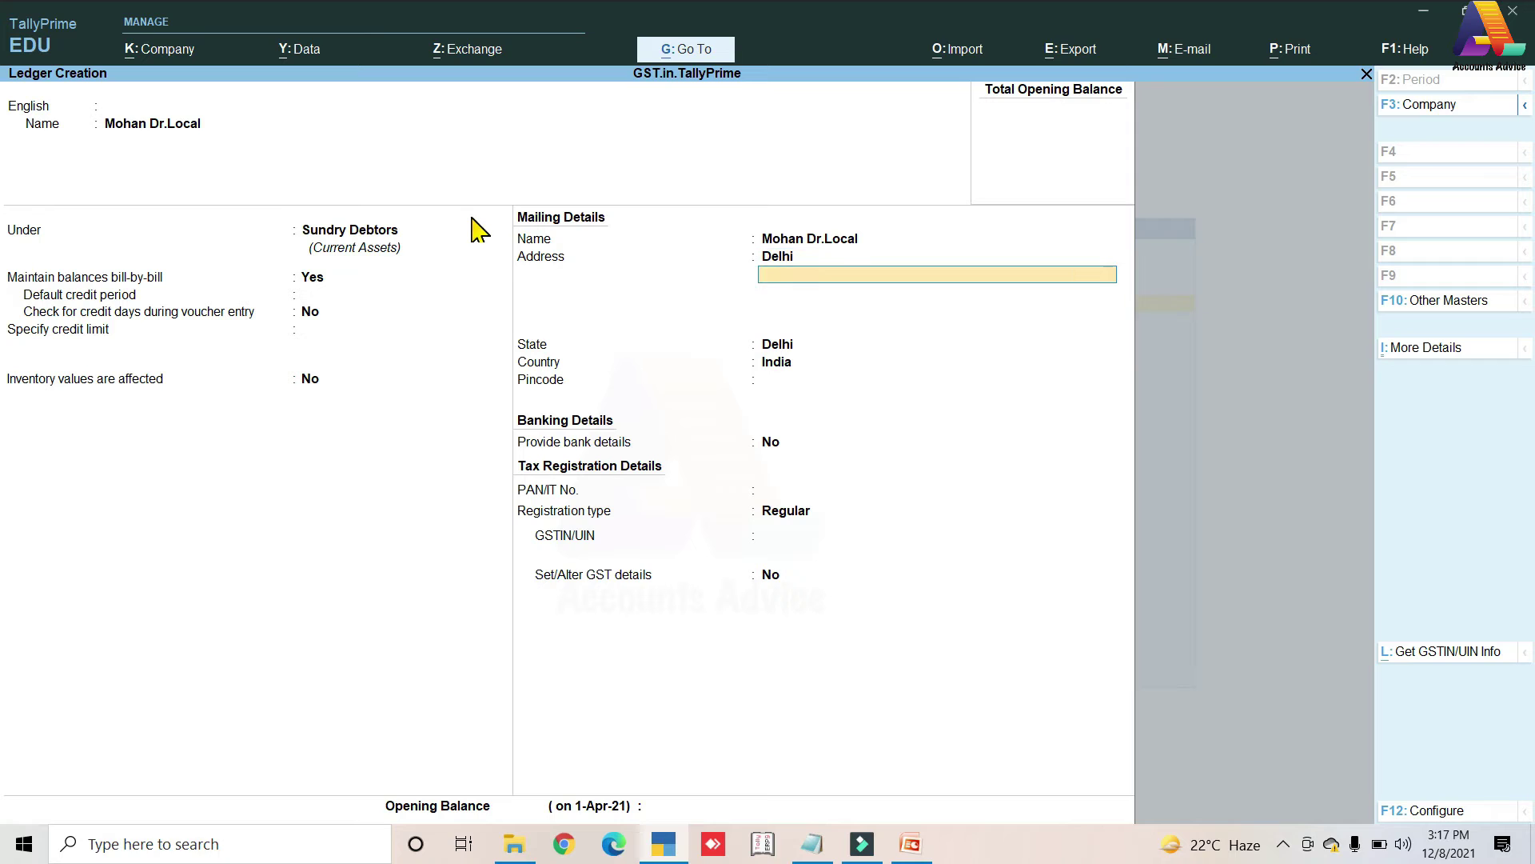
key("Return")
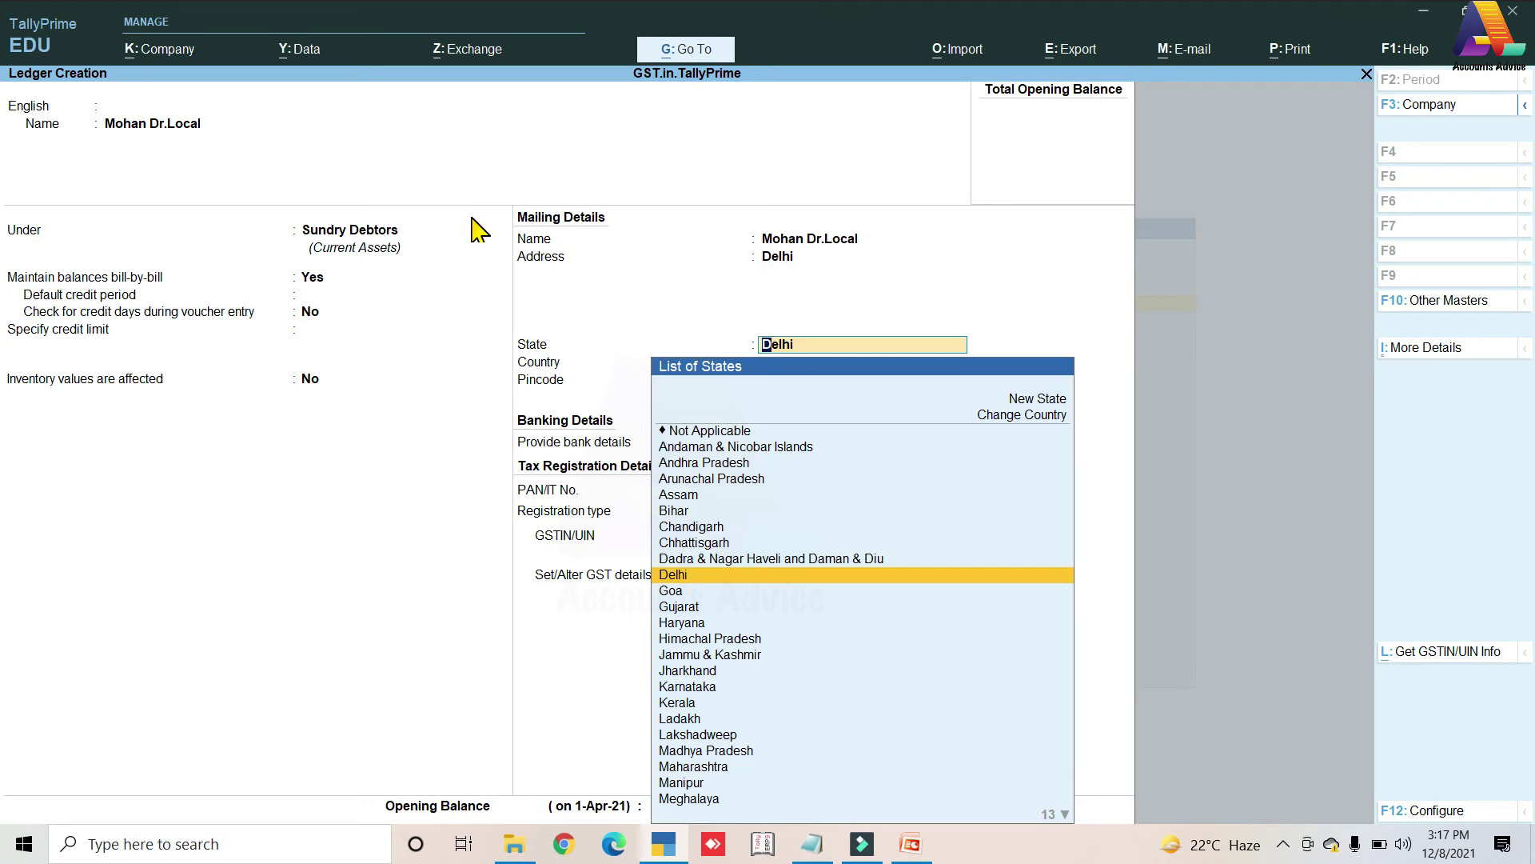
key("Return")
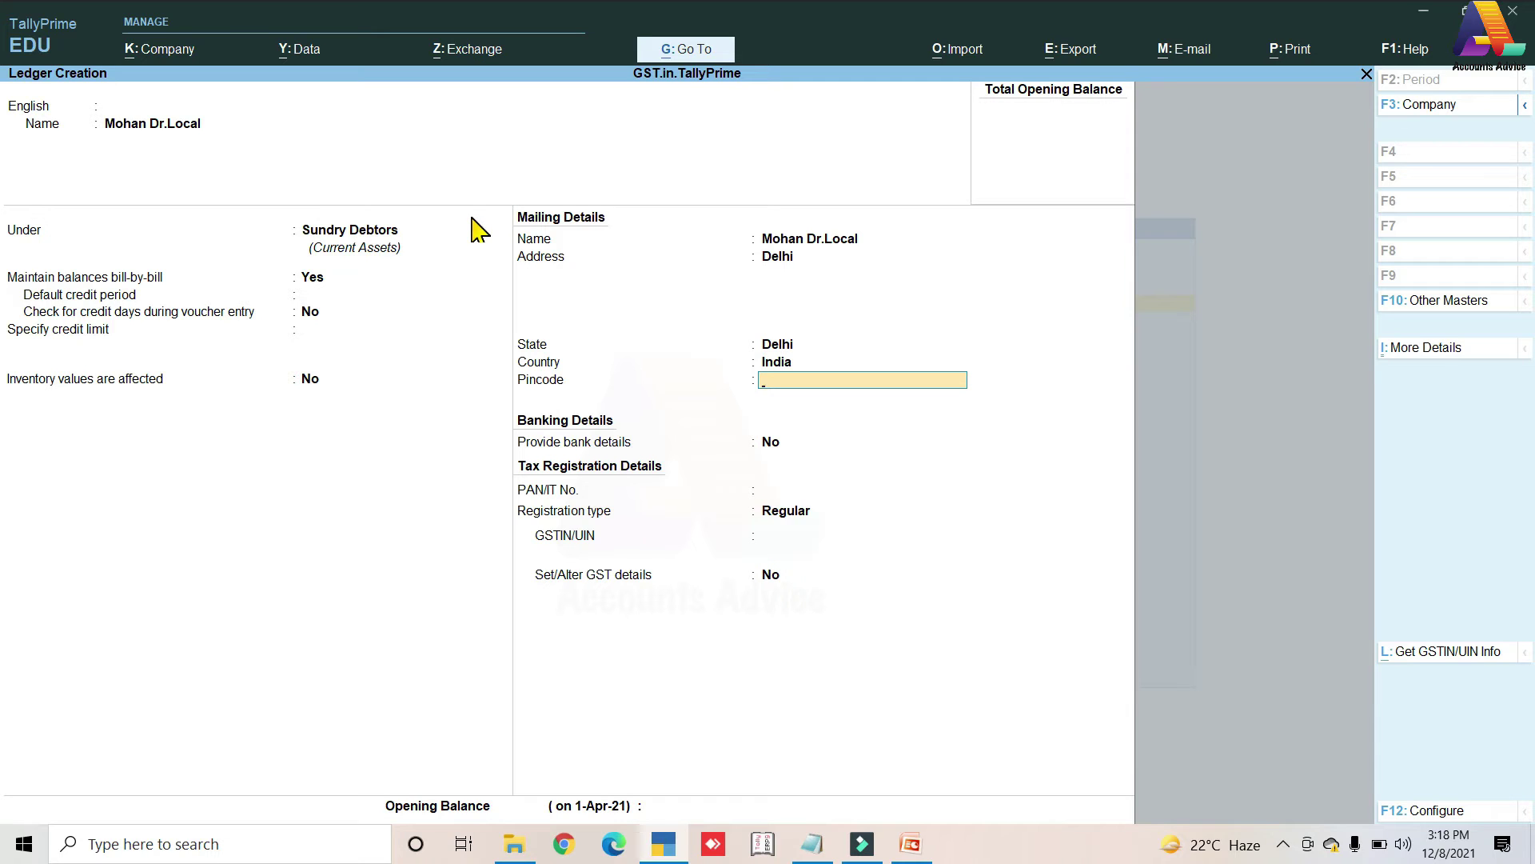
type("11008")
key("Return")
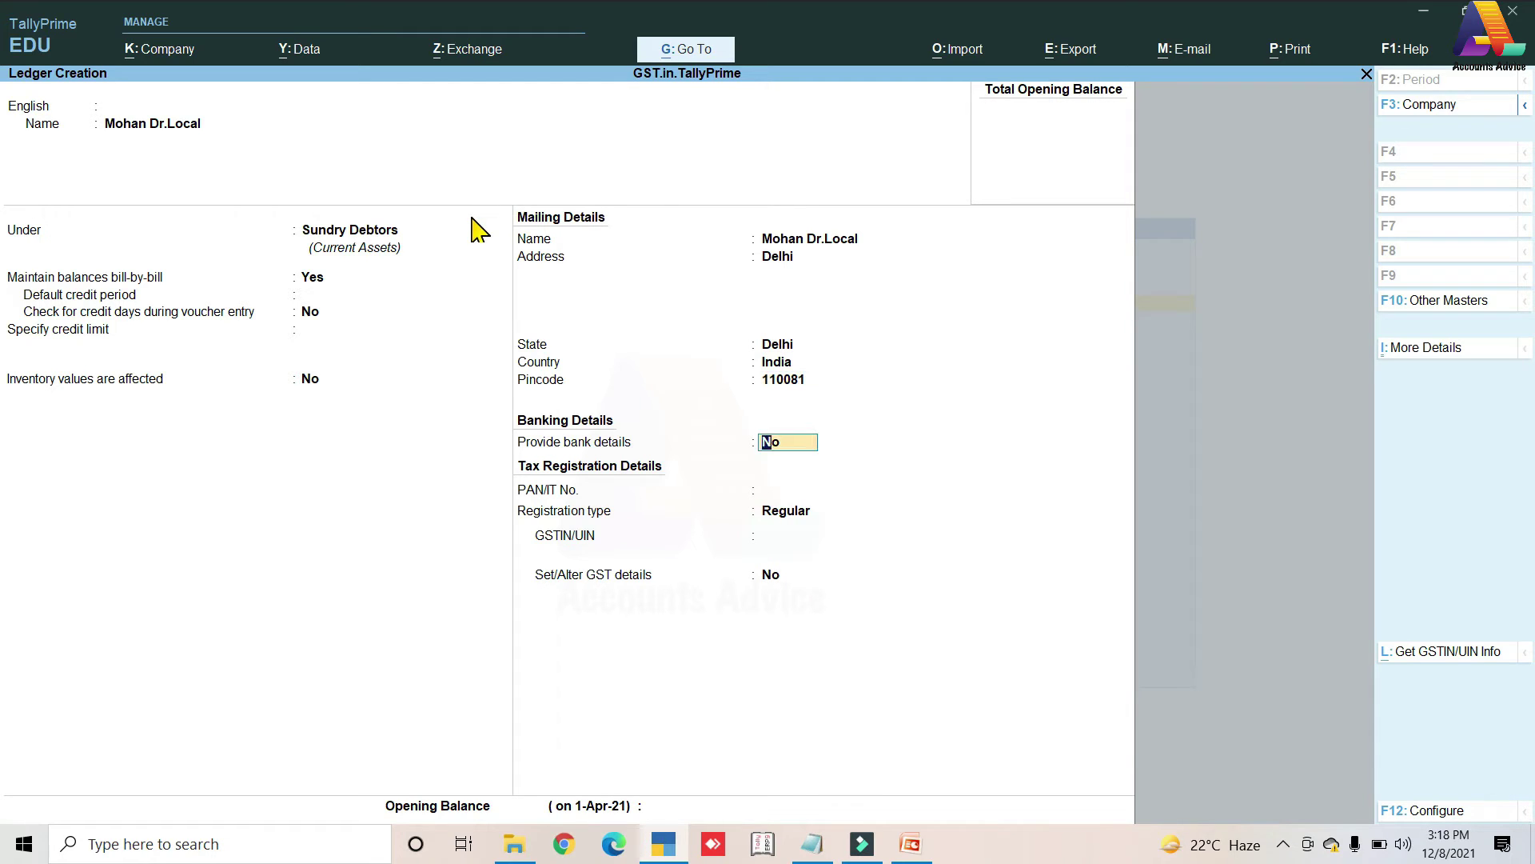
- Keep the local debtor's bank details at No, leave the PAN blank and choose registration type Regular
key("Return")
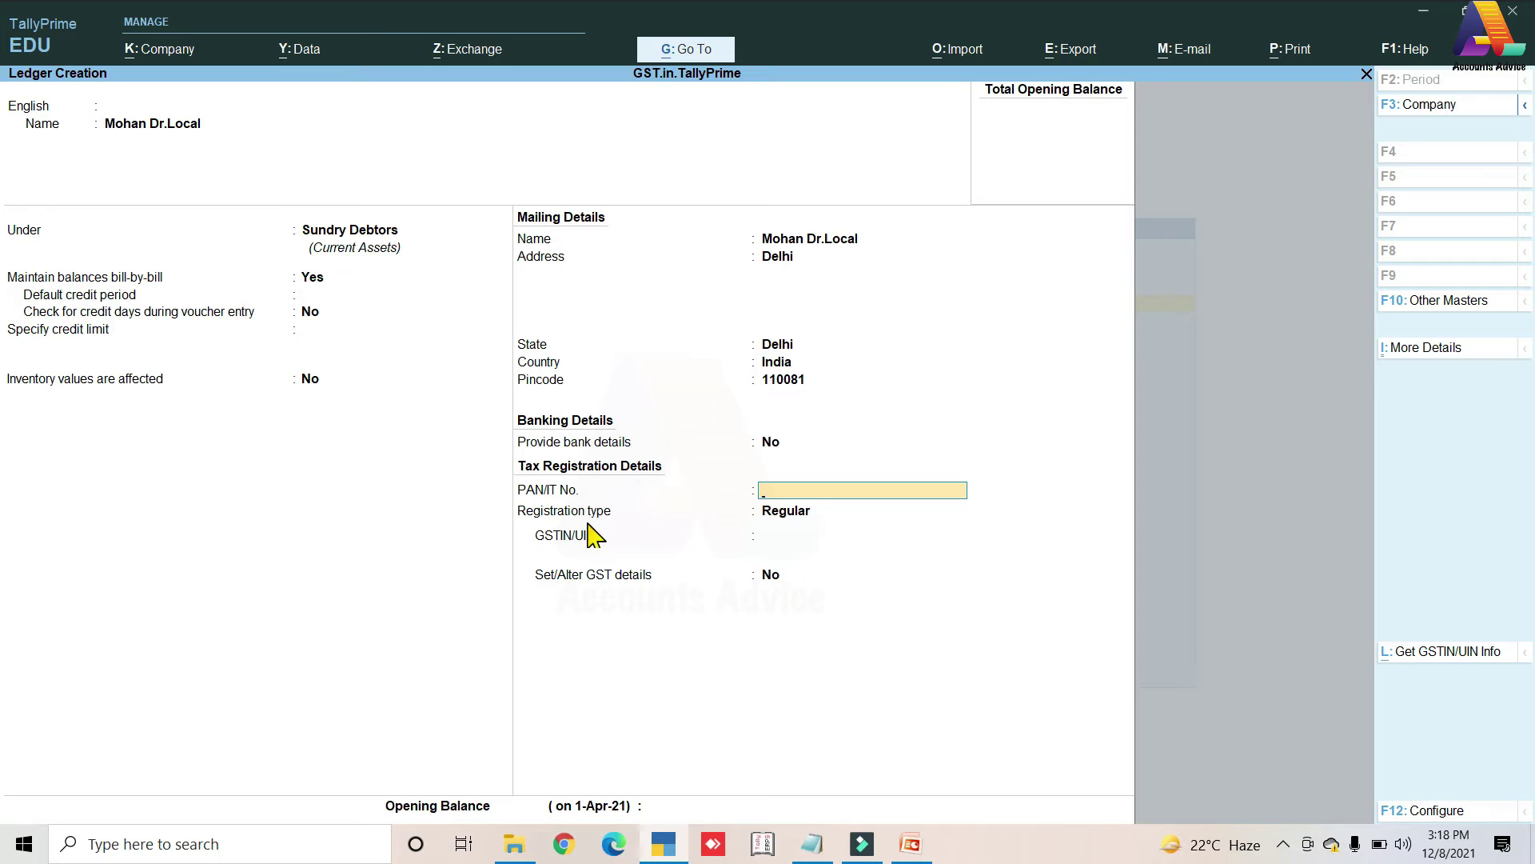
key("Return")
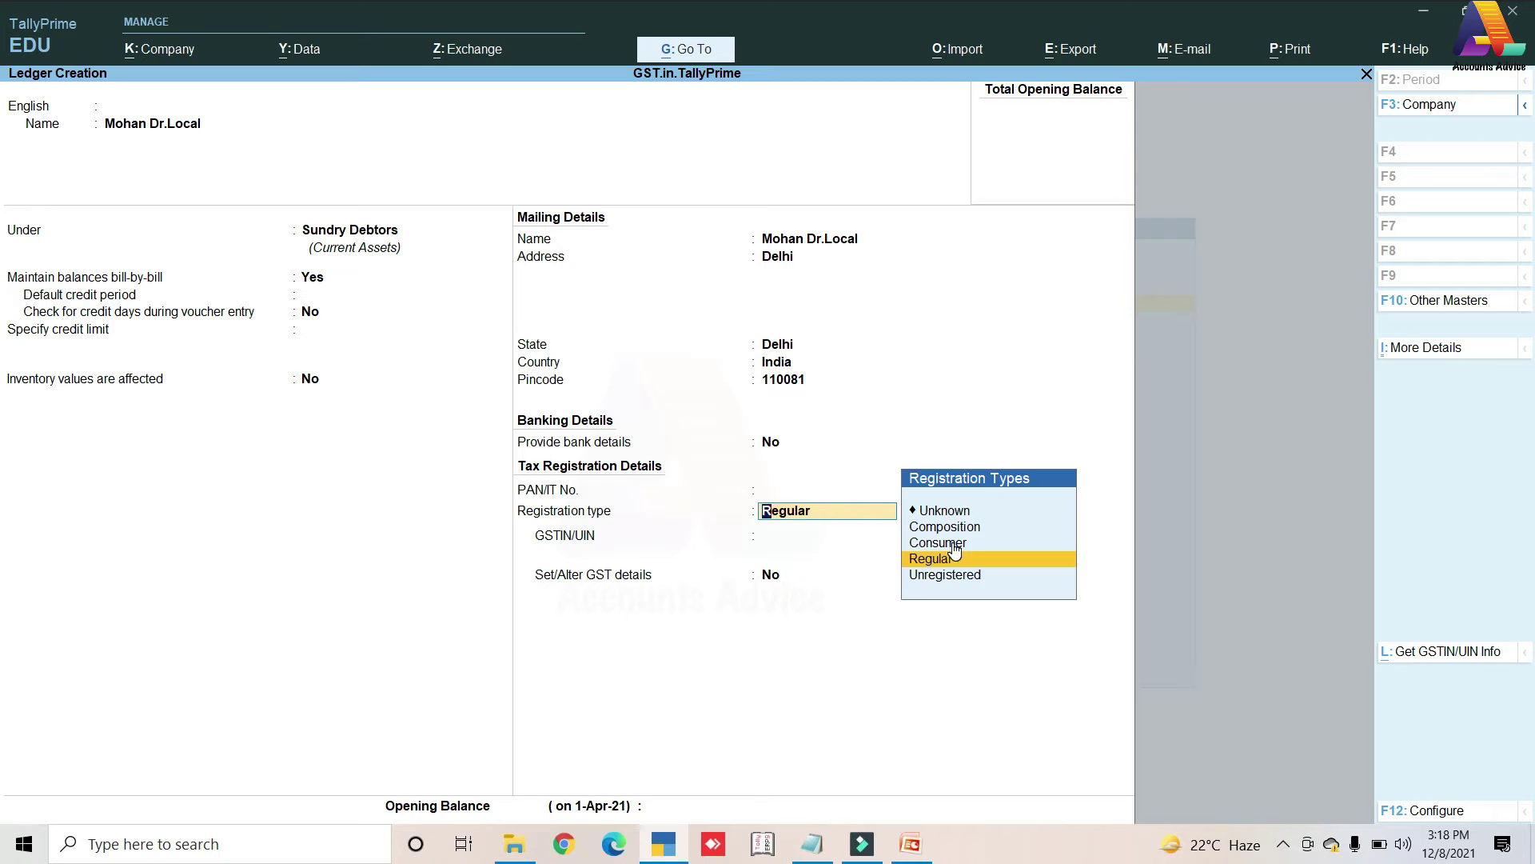
key("Down")
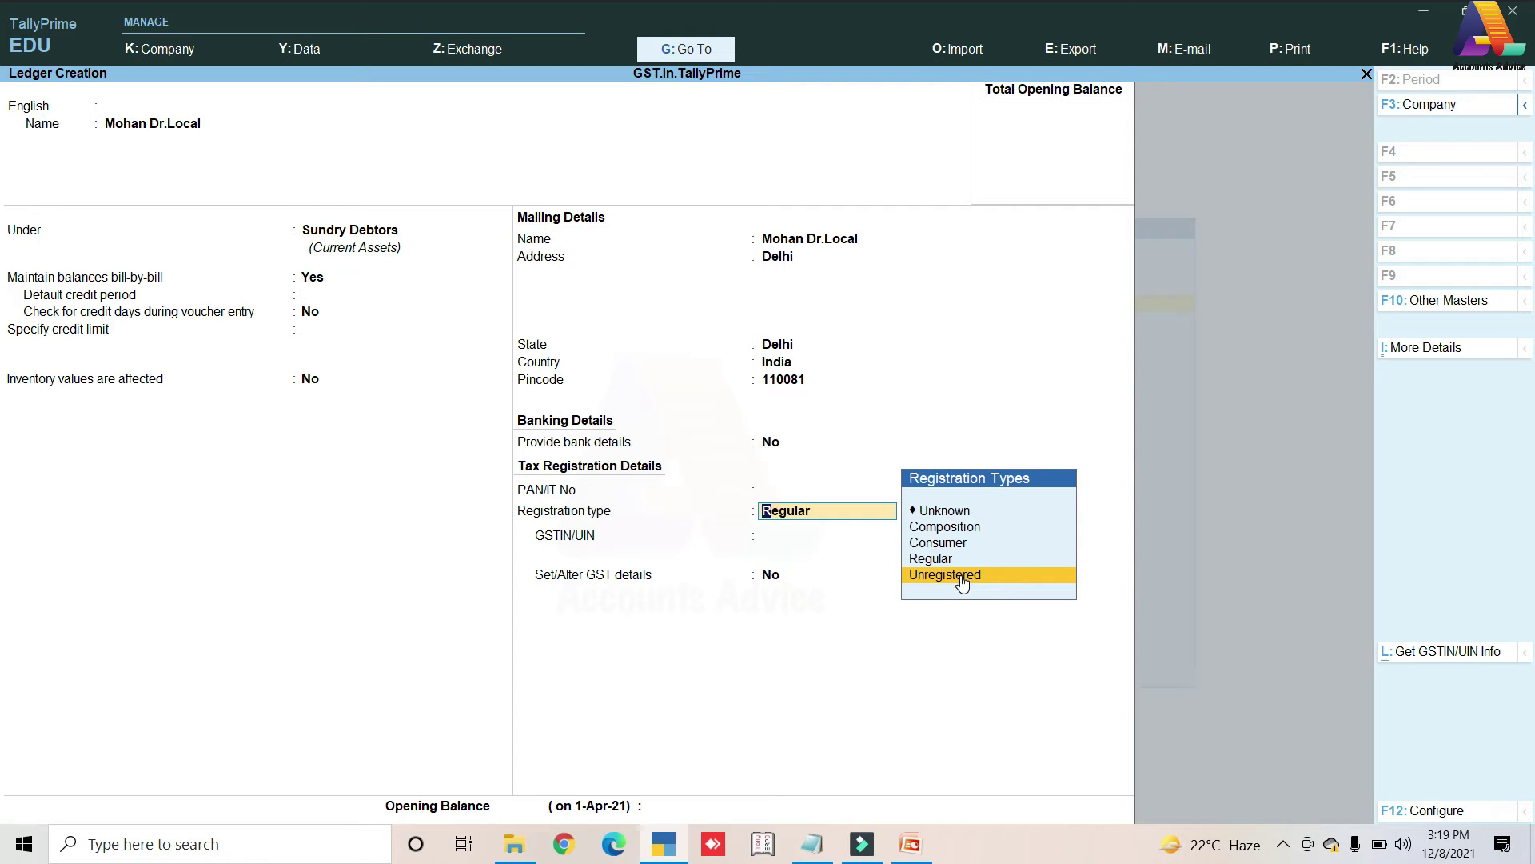
key("Up")
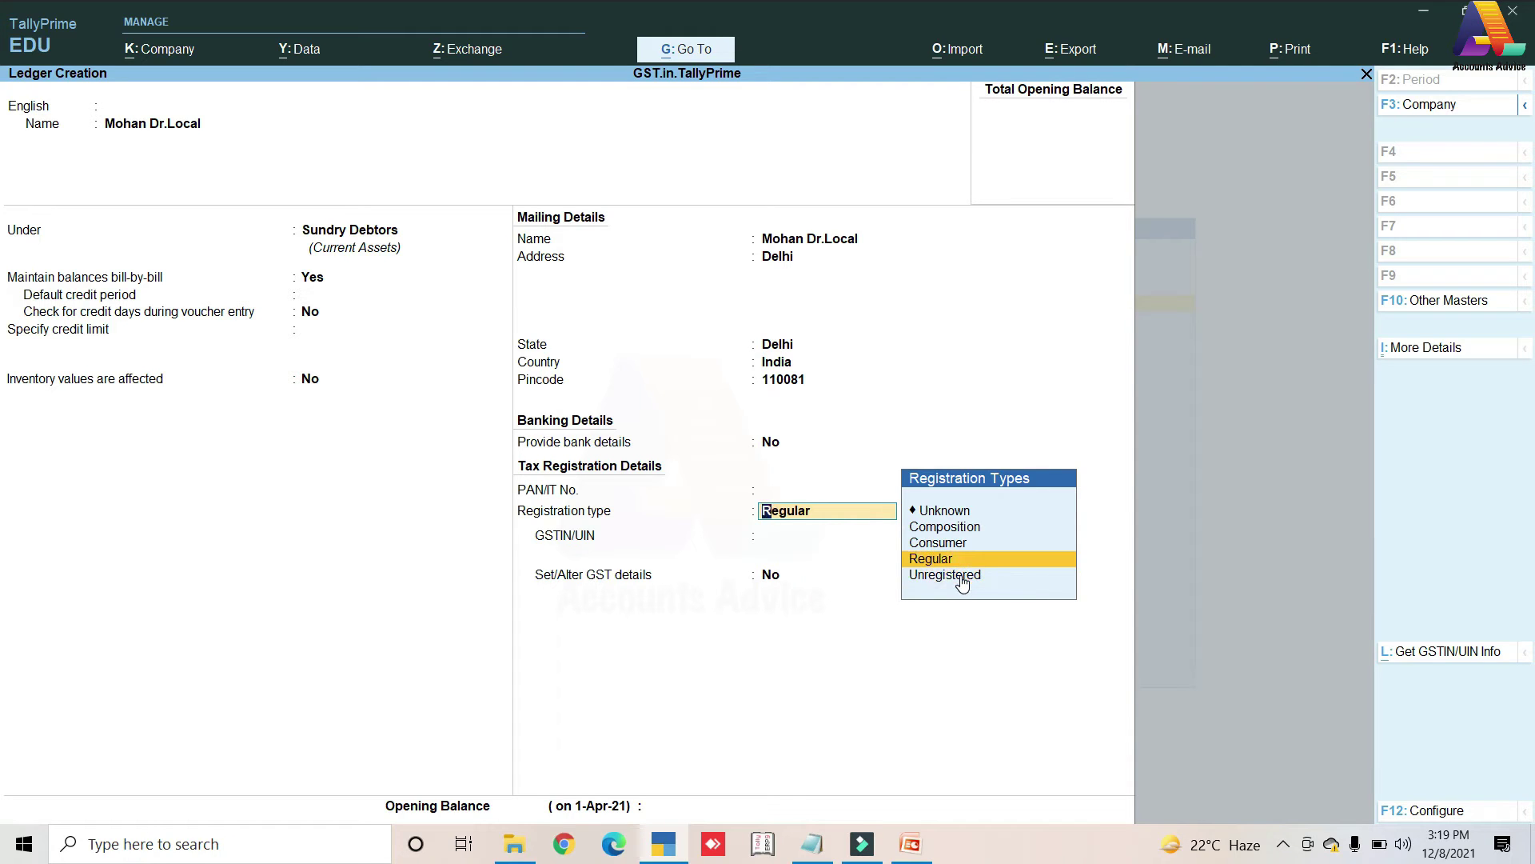
key("Return")
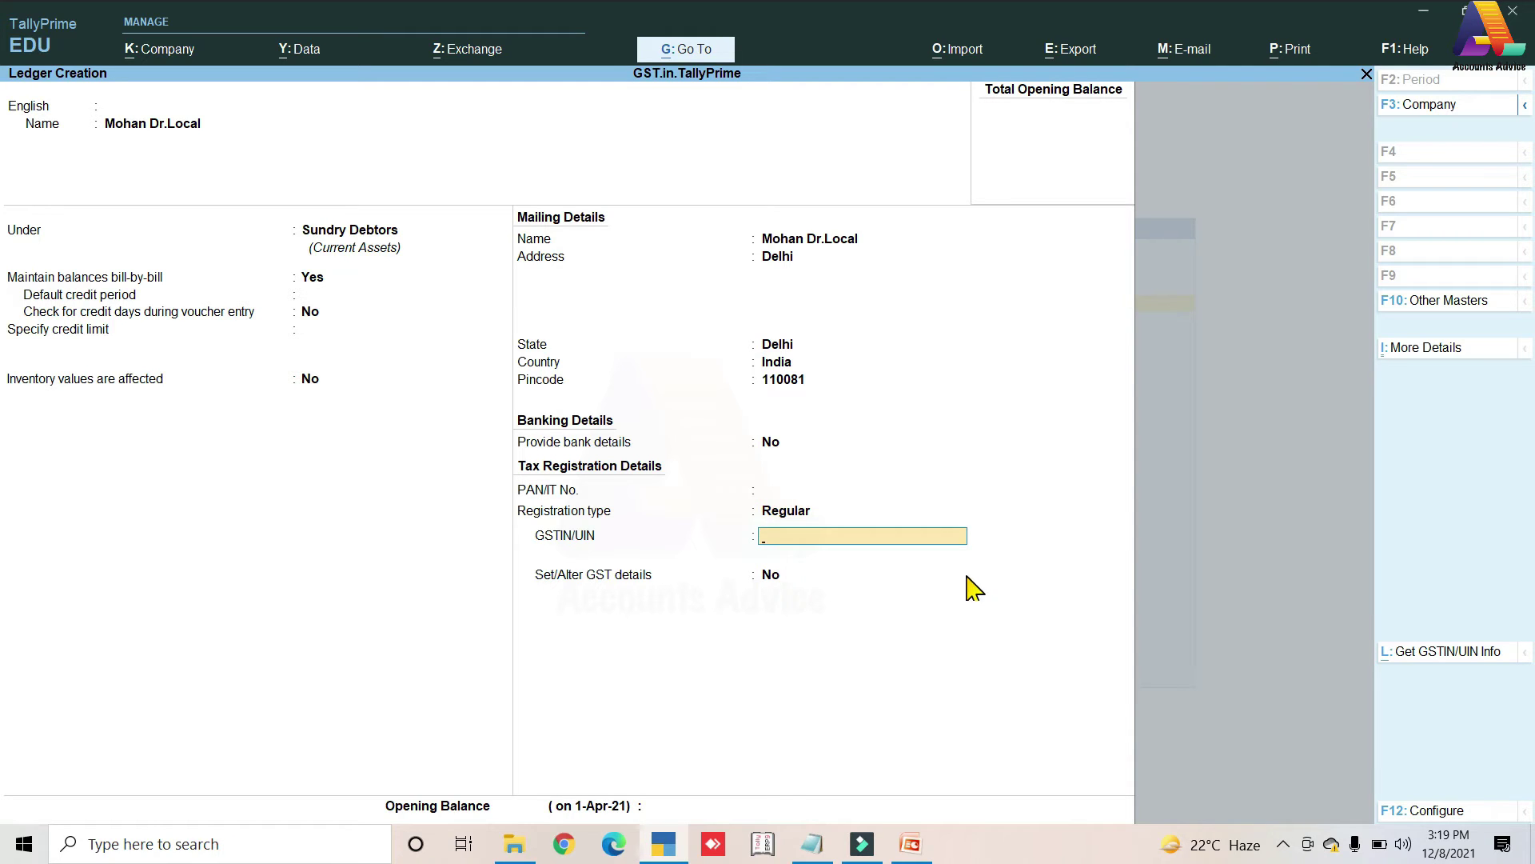
- Copy the local debtor's GSTIN from the Notepad list into the ledger's GSTIN/UIN
left_click(812, 844)
double_click(263, 228)
key("ctrl+c")
left_click(736, 484)
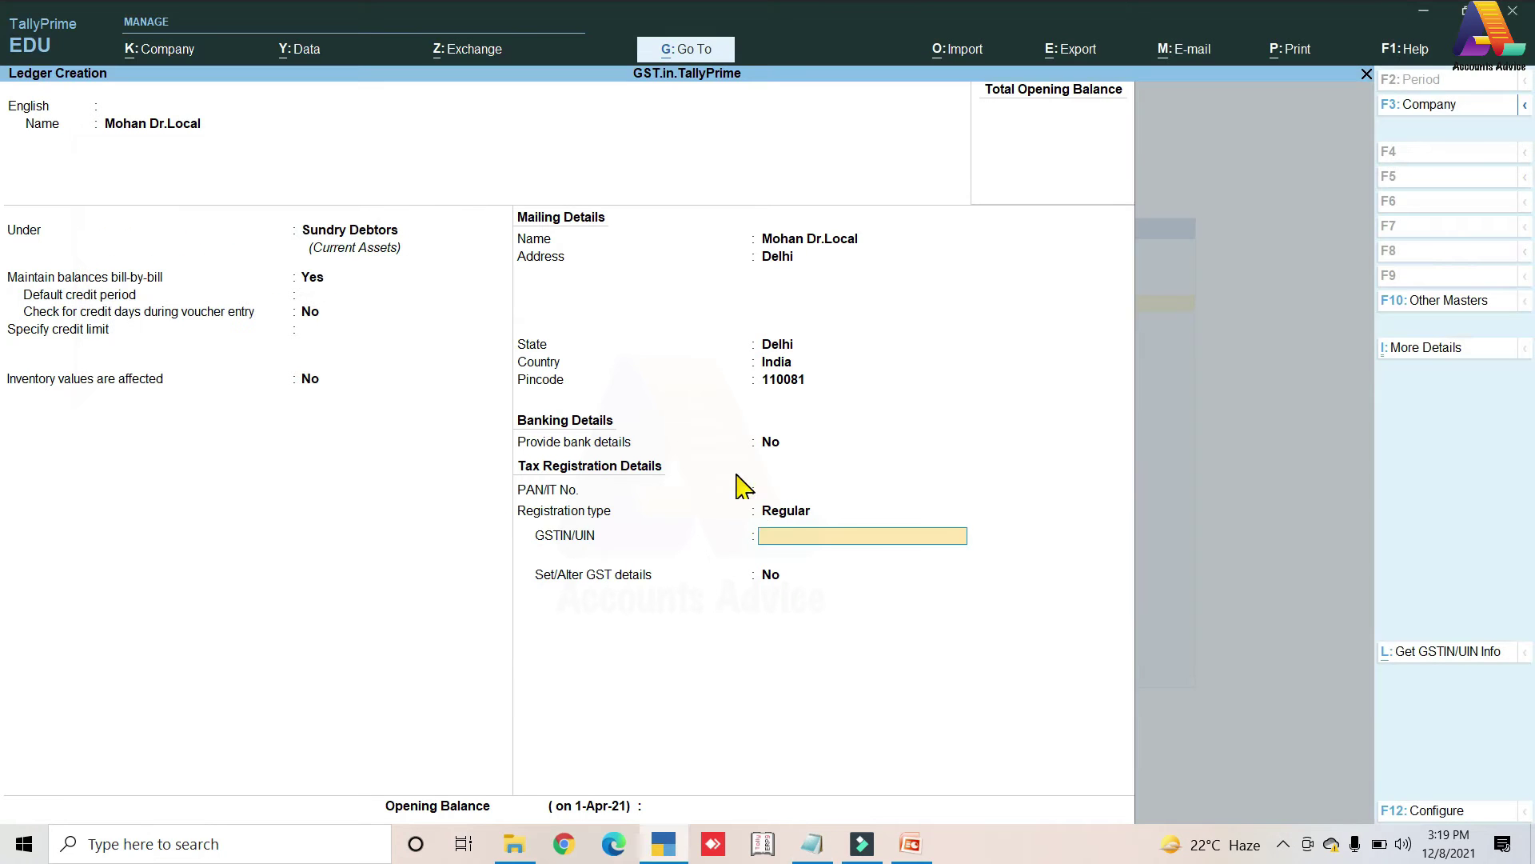
key("ctrl+alt+v")
key("Return")
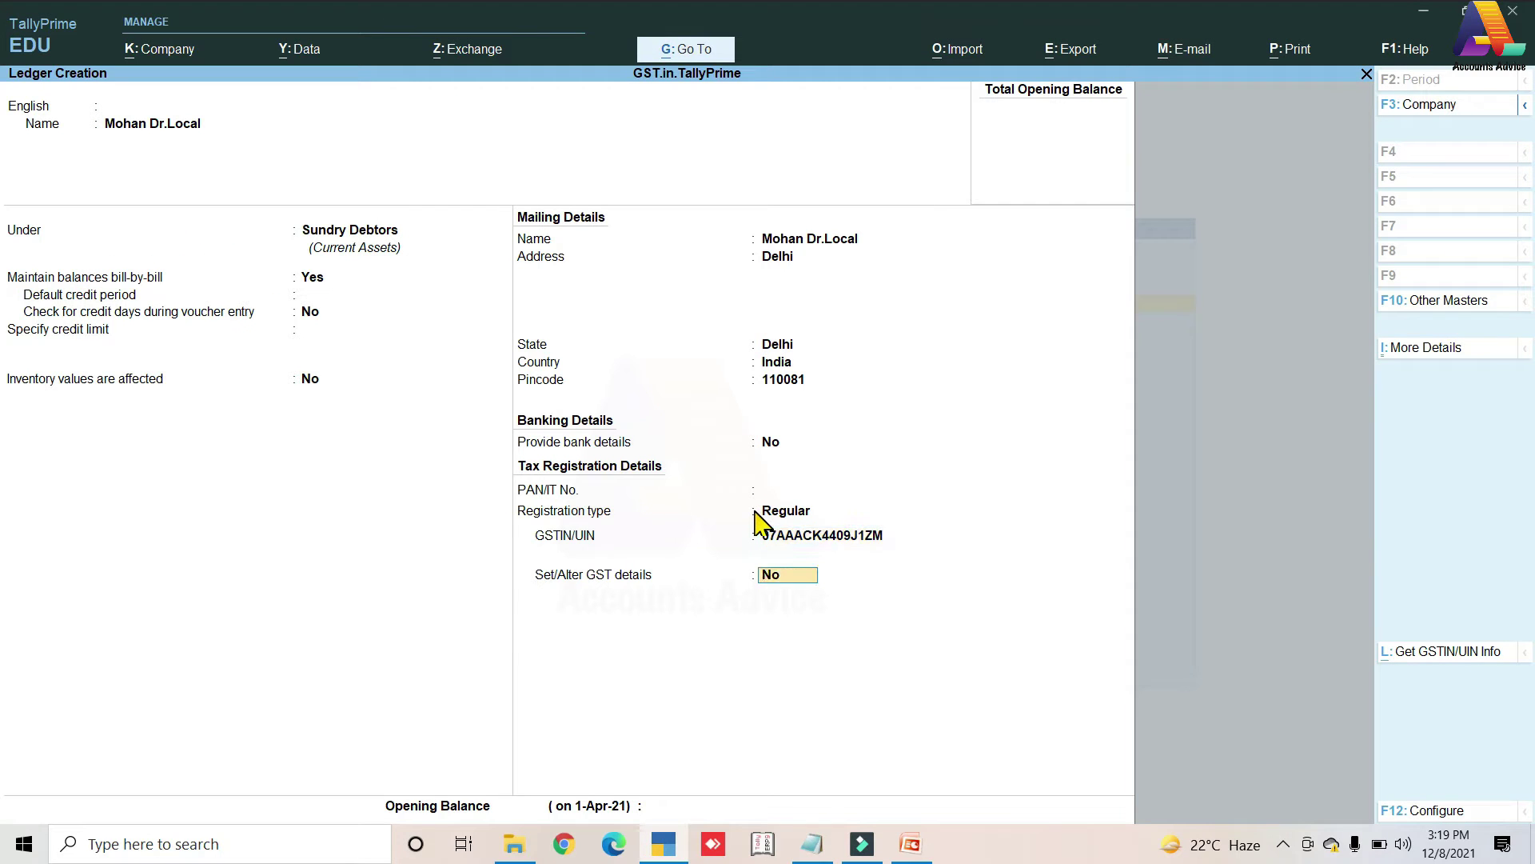
- Turn on Set/Alter GST details, accept Regular registration, party type Not Applicable and No for the other options, and save the local debtor's ledger
type("y")
key("Return")
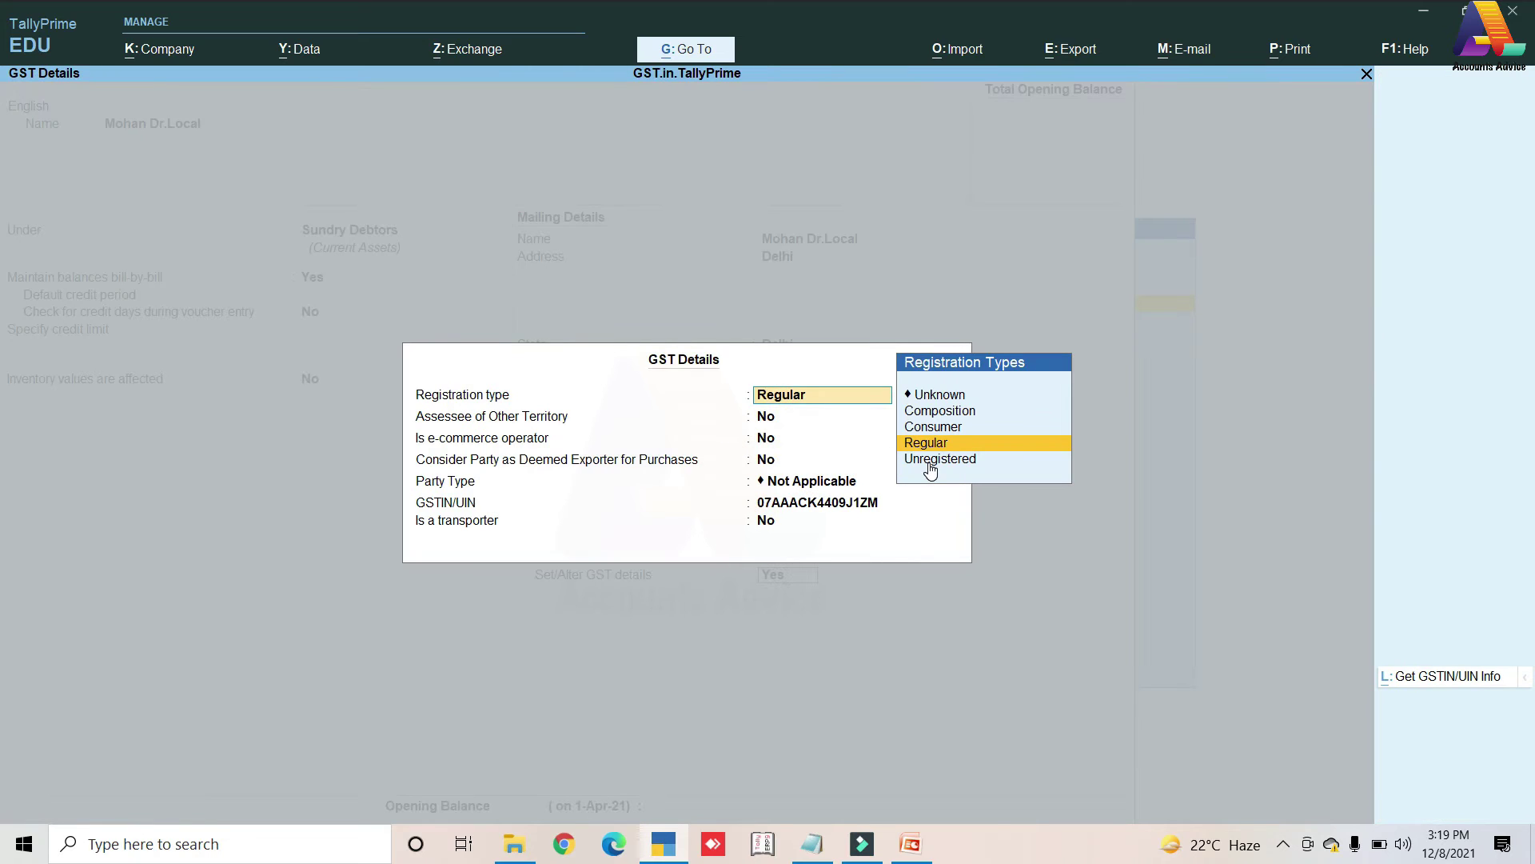
key("Return")
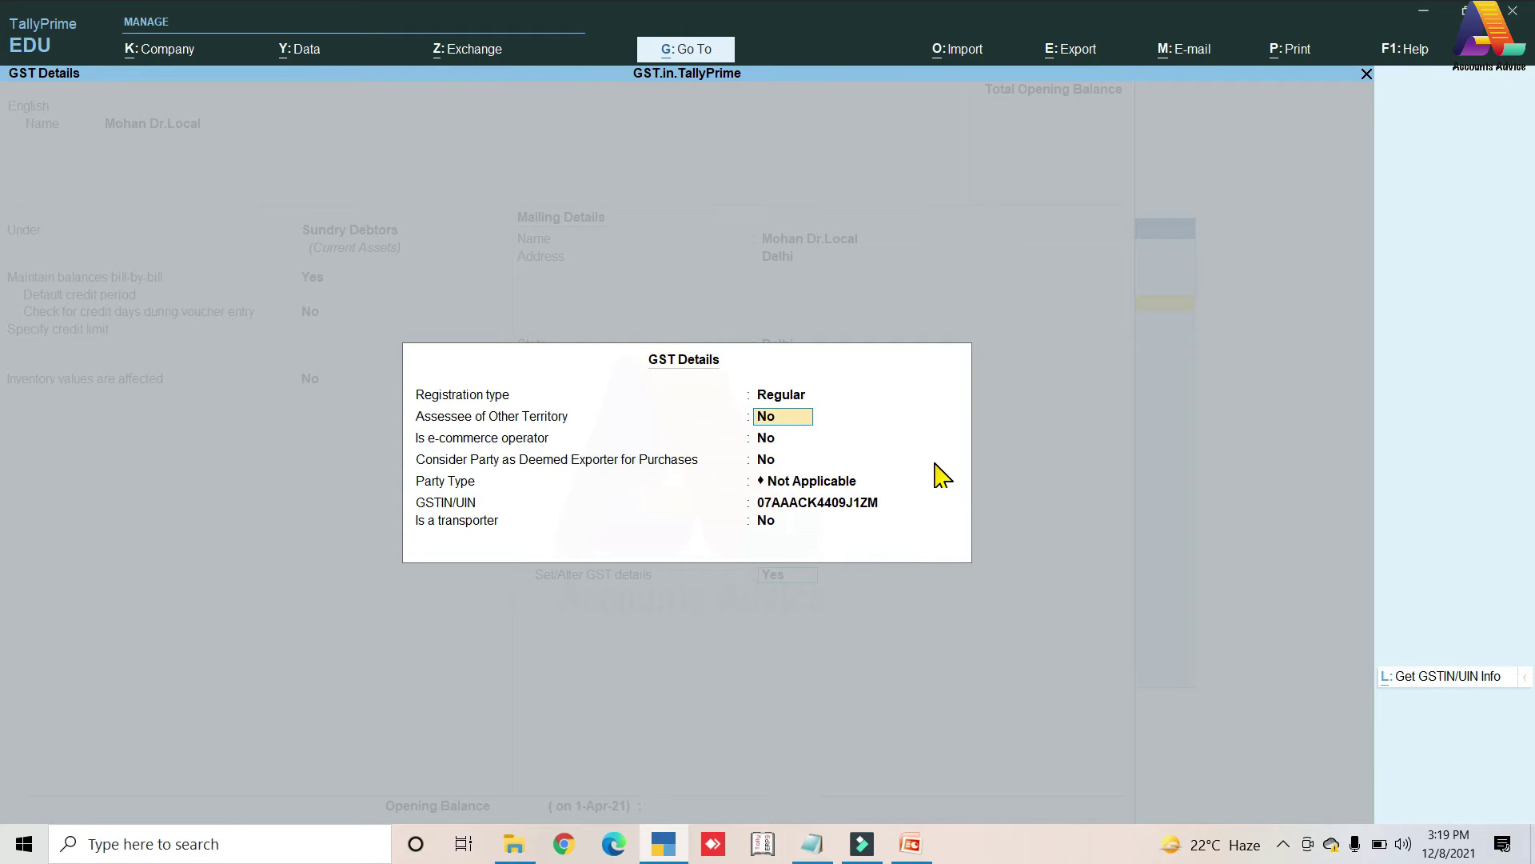
key("Return")
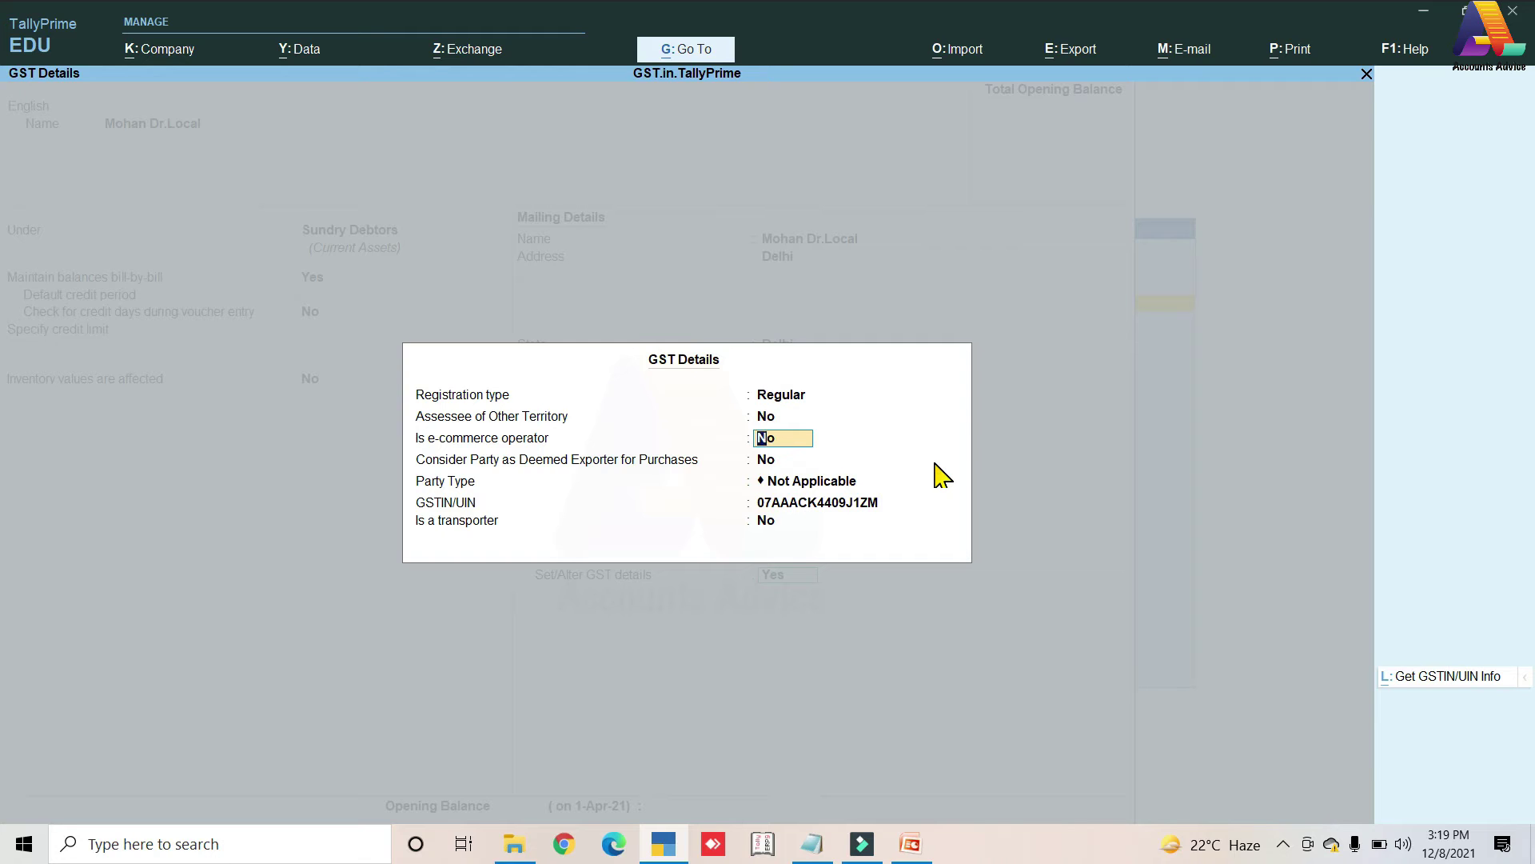
key("Return")
key("Return")
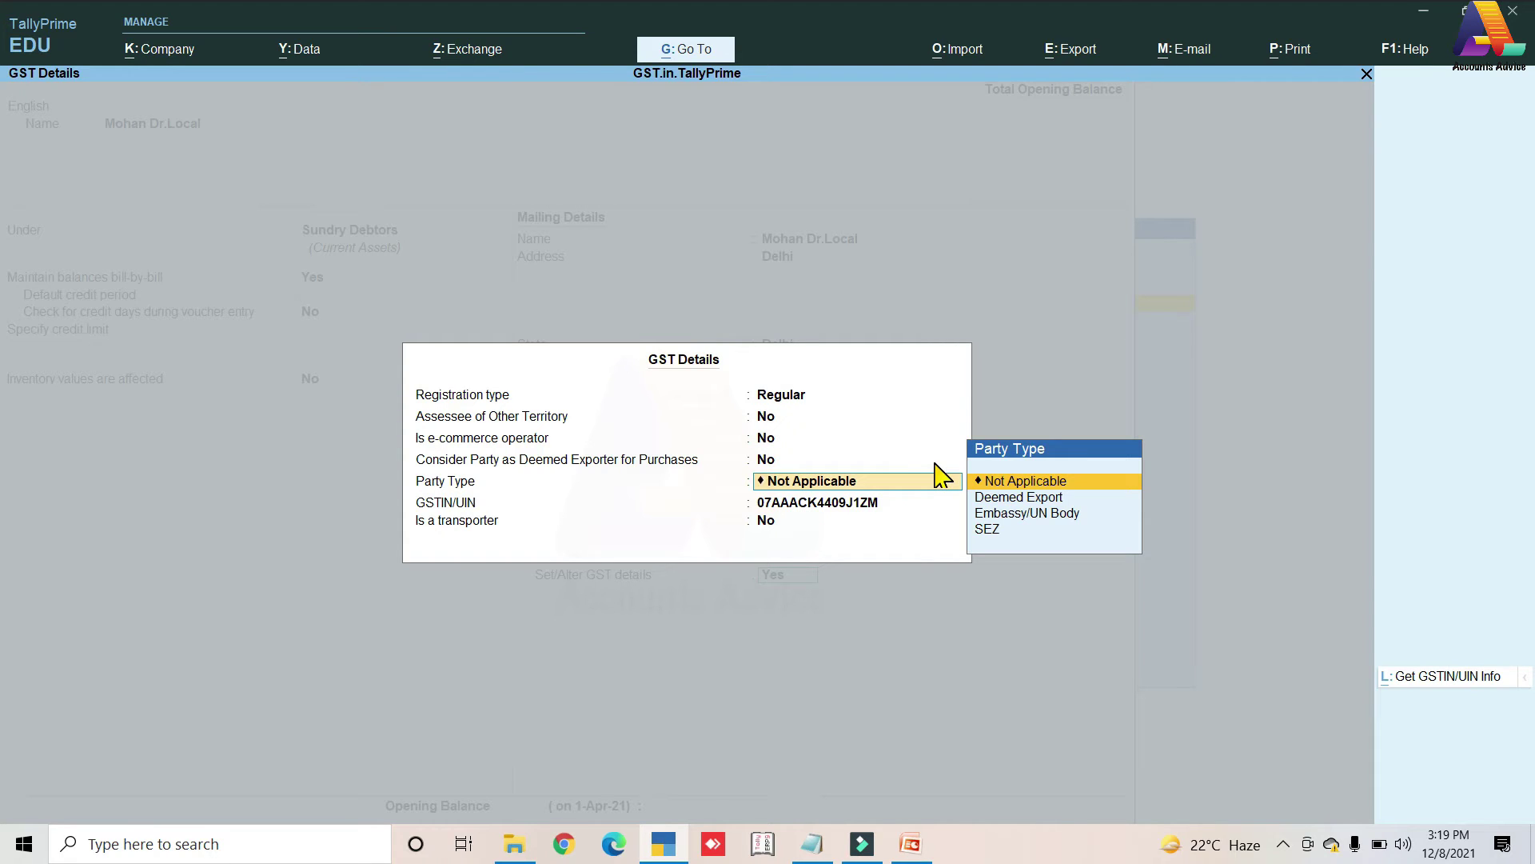
key("Return")
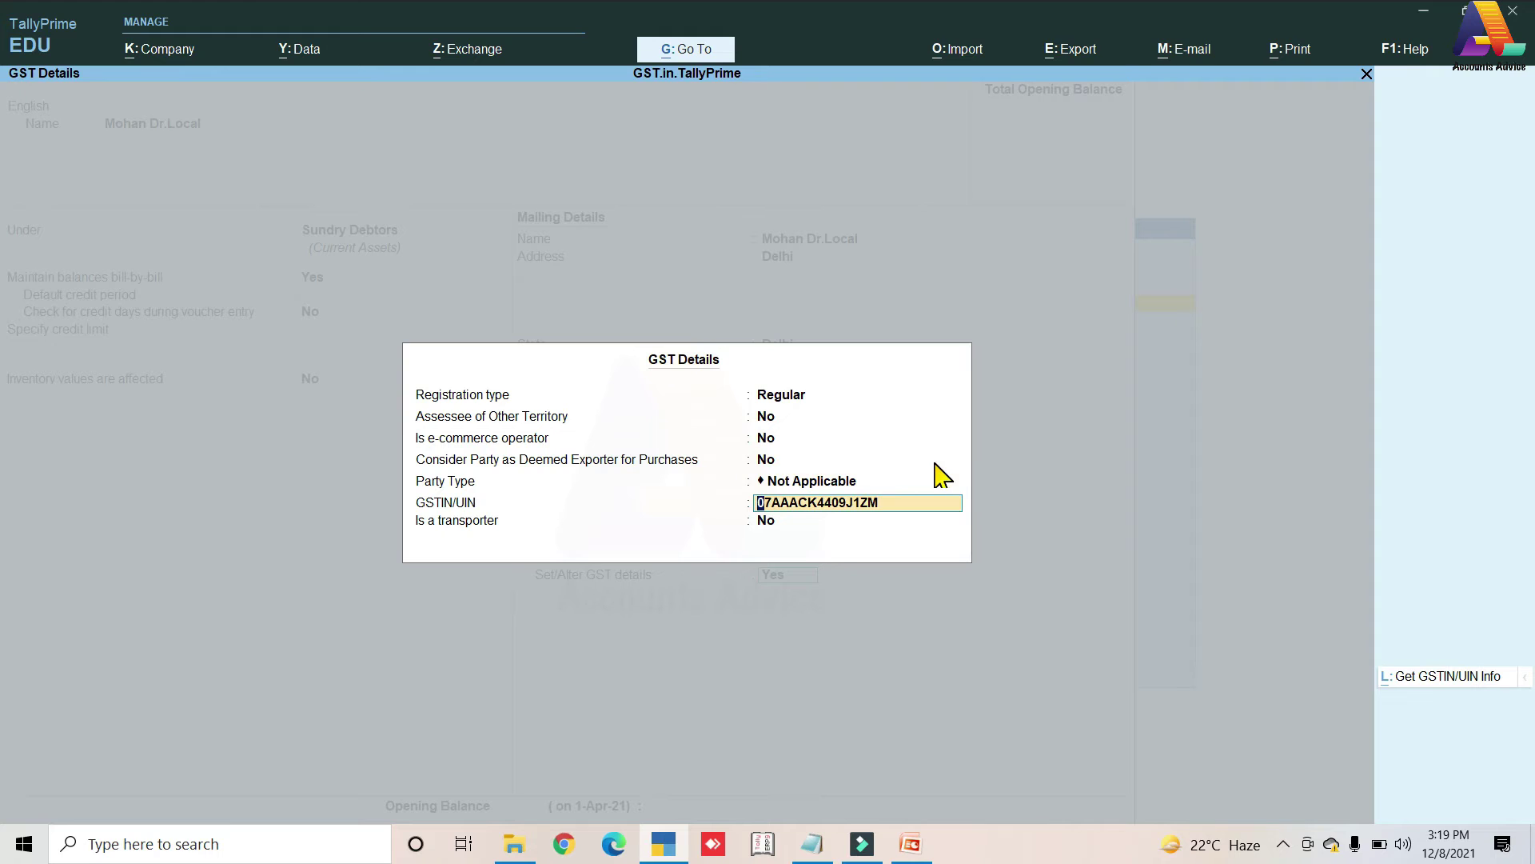
key("Return")
key("Return")
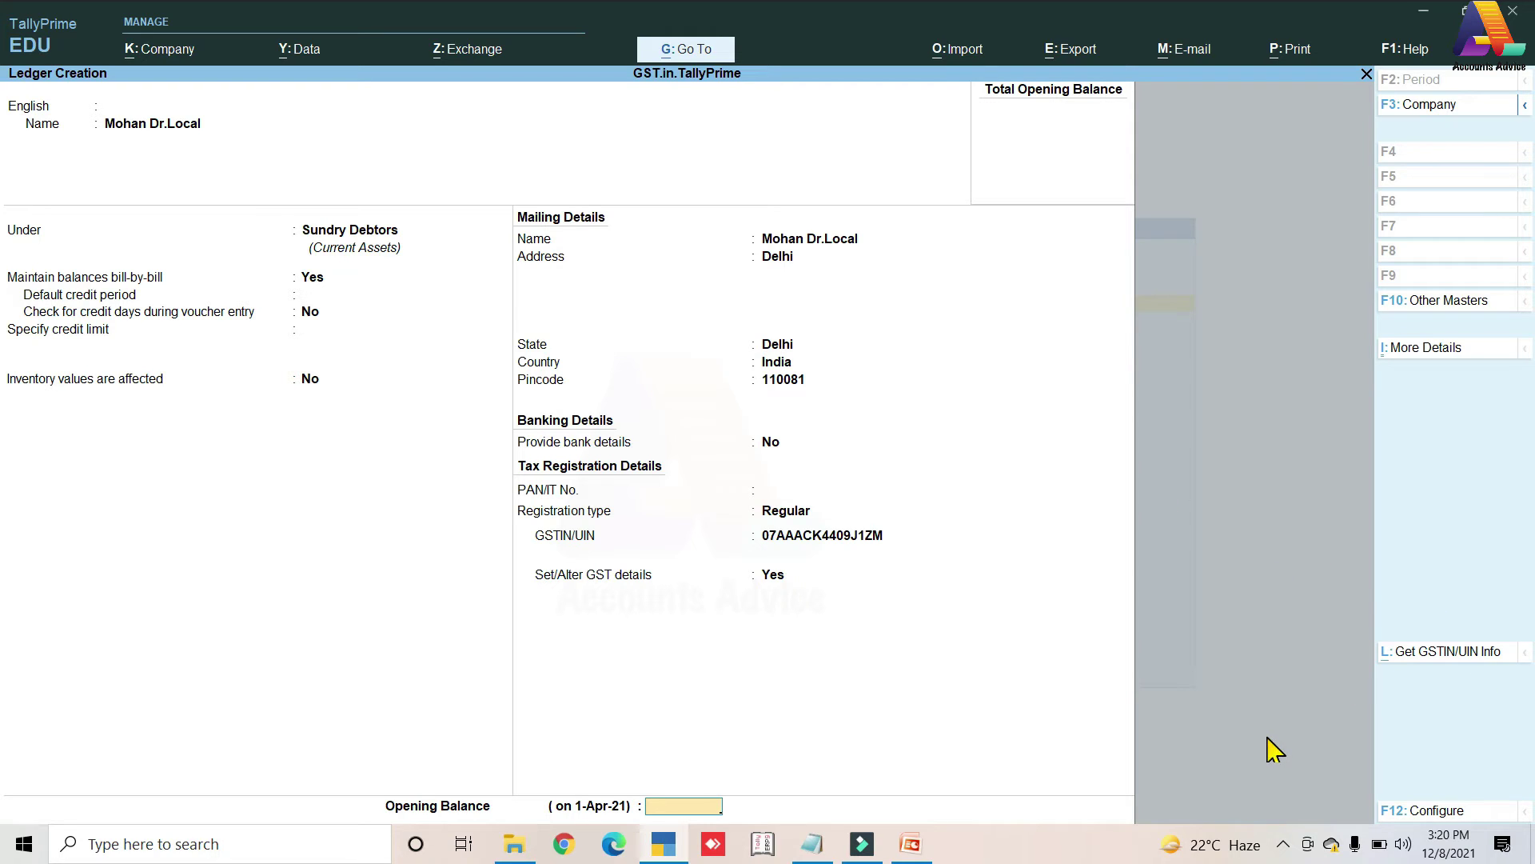
key("ctrl+a")
- Check the Notepad party list and start a ledger under Sundry Debtors with the interstate debtor's name and the suffix DR.Inter
left_click(812, 845)
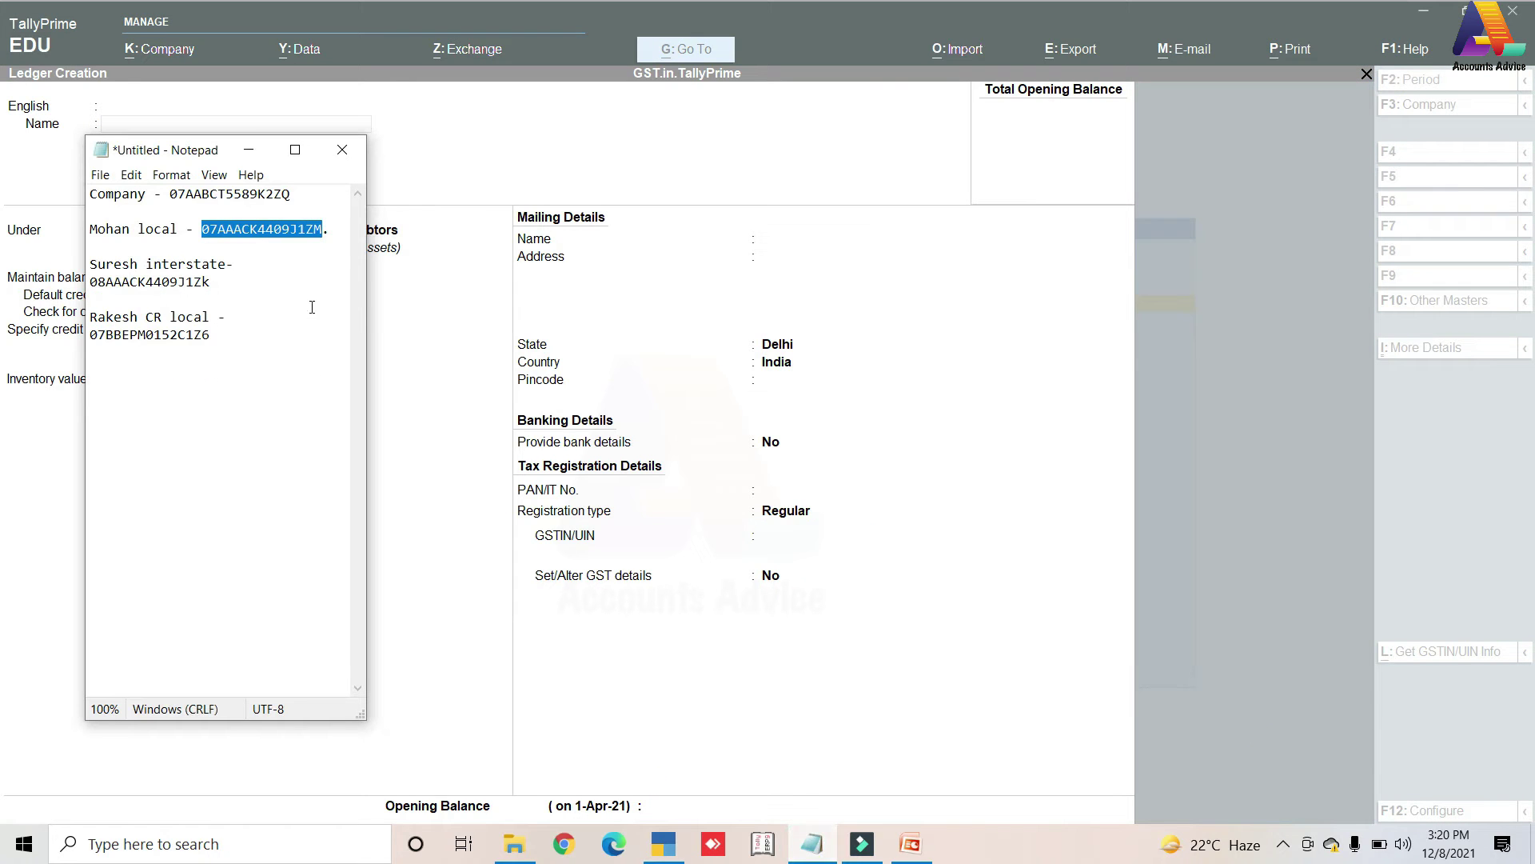
left_click(249, 154)
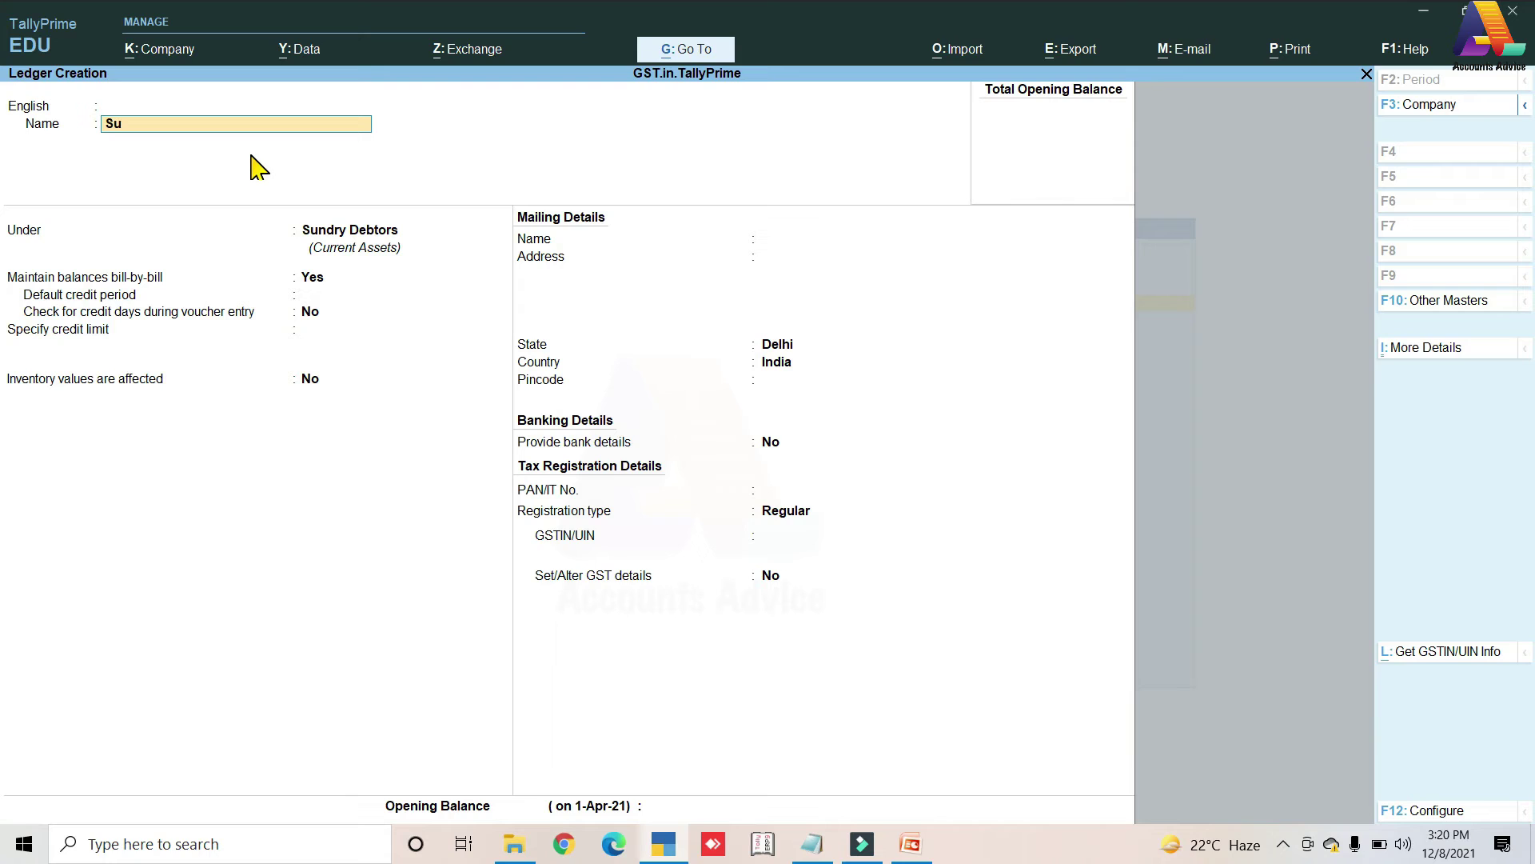
type("Suresh.DR.Inter")
key("Return")
key("Return")
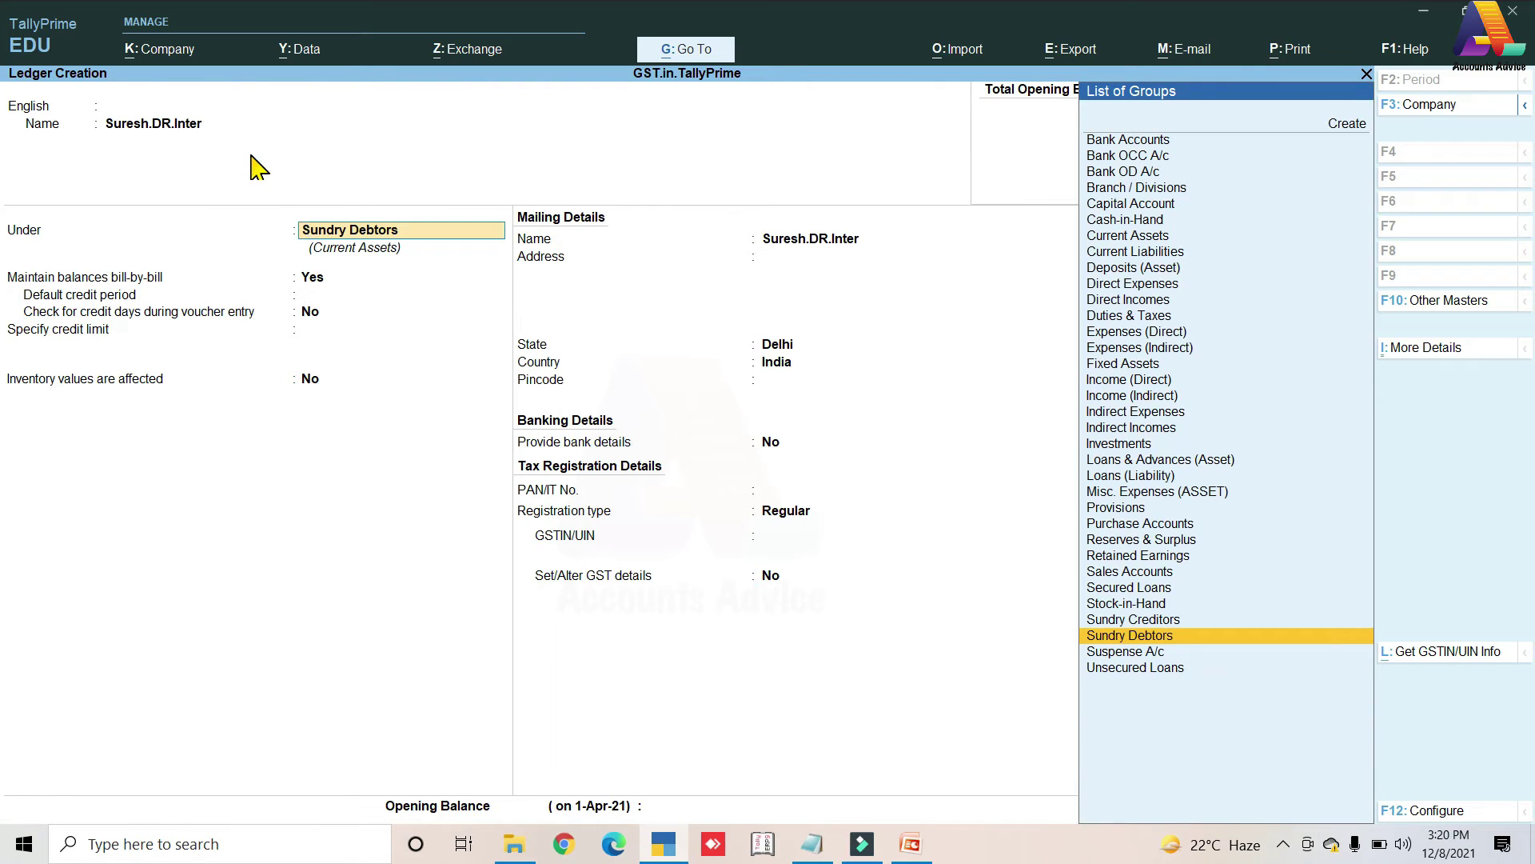
key("Return")
- Keep the interstate debtor's bill-by-bill balances at Yes and credit-day check and inventory values at No, with the mailing name unchanged
key("Return")
key("Return")
key("Return")
key("Return")
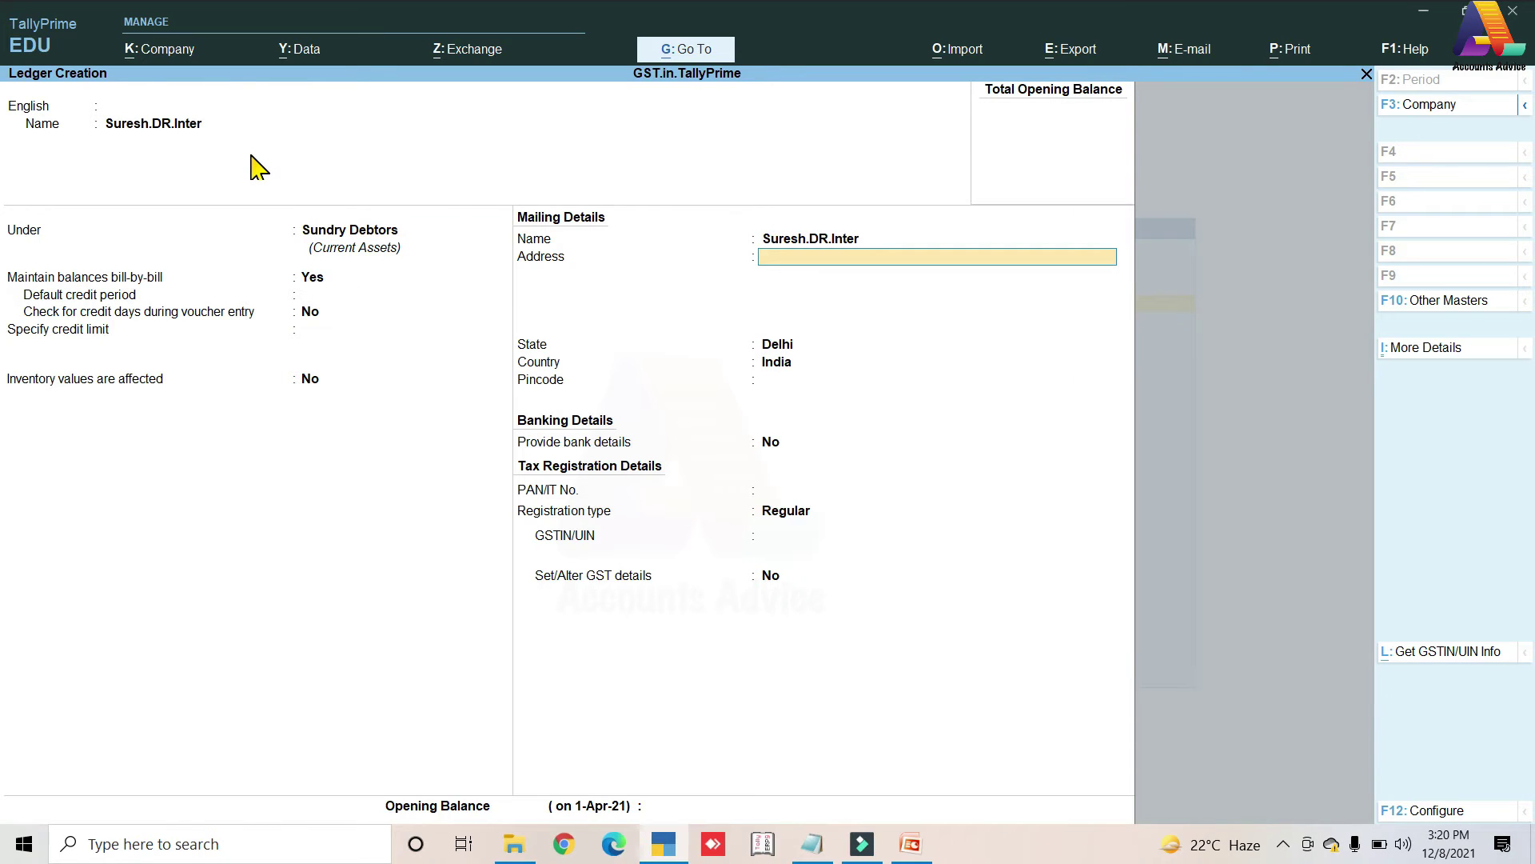
- Enter the interstate debtor's address and pincode, choose Rajasthan as the state, keep bank details at No and leave the PAN blank
type("Rajasthan")
key("Return")
type("Ra")
key("Return")
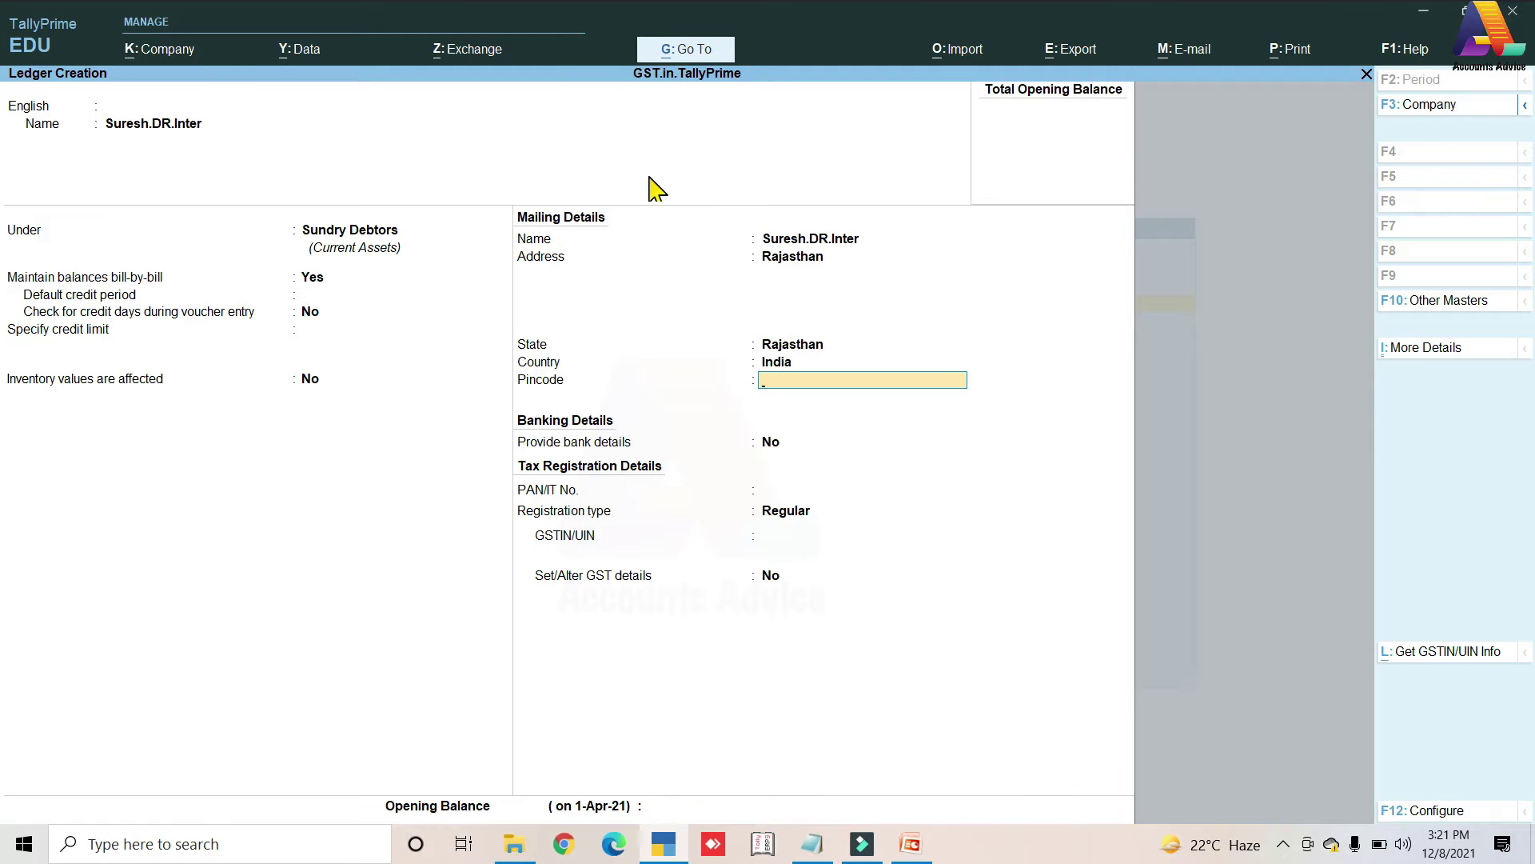
type("305001")
key("Return")
key("Return")
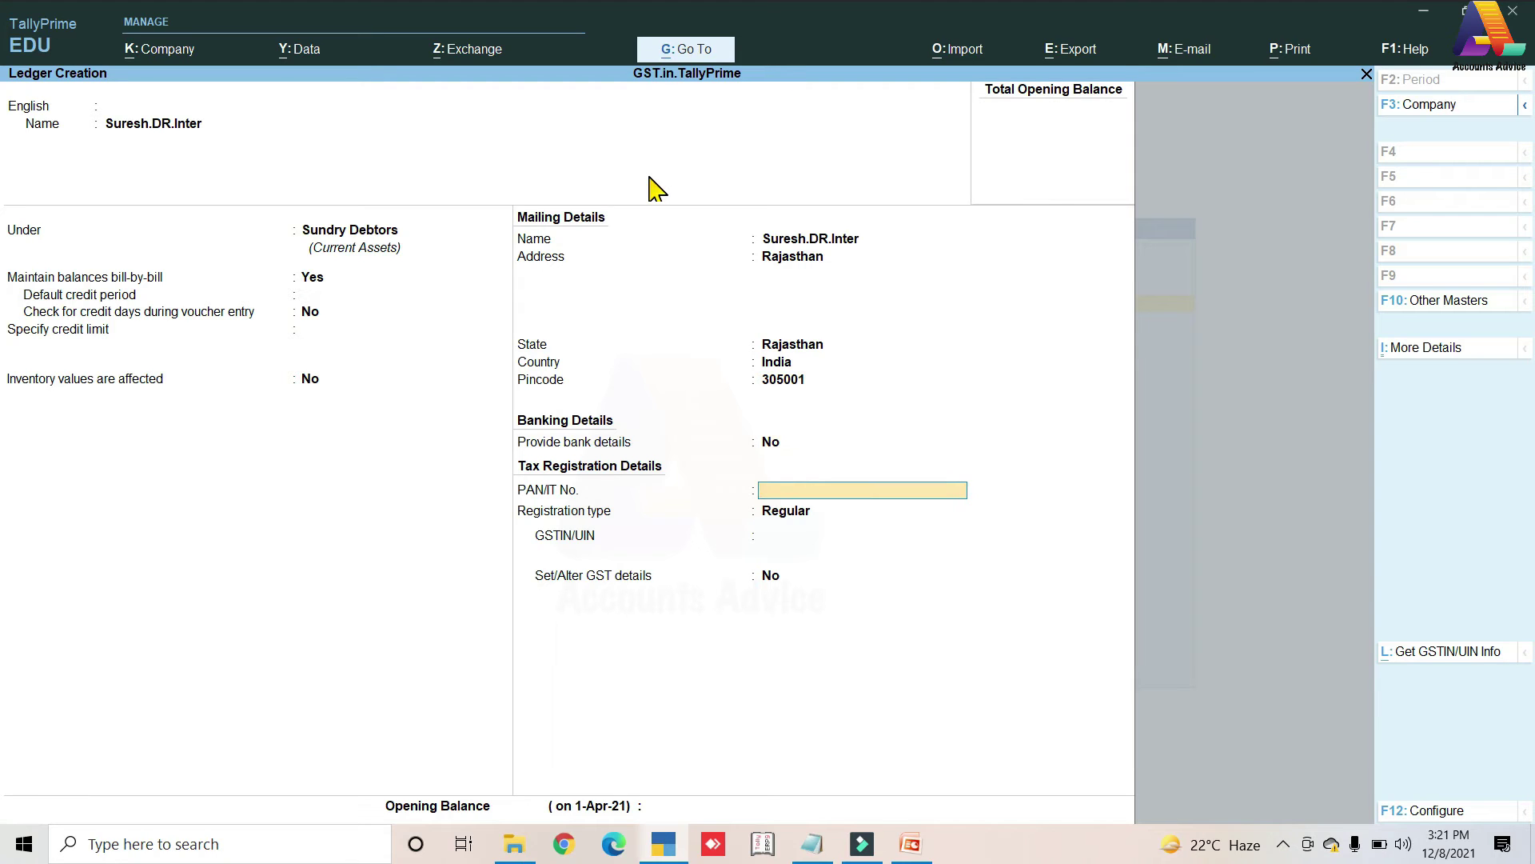
key("Return")
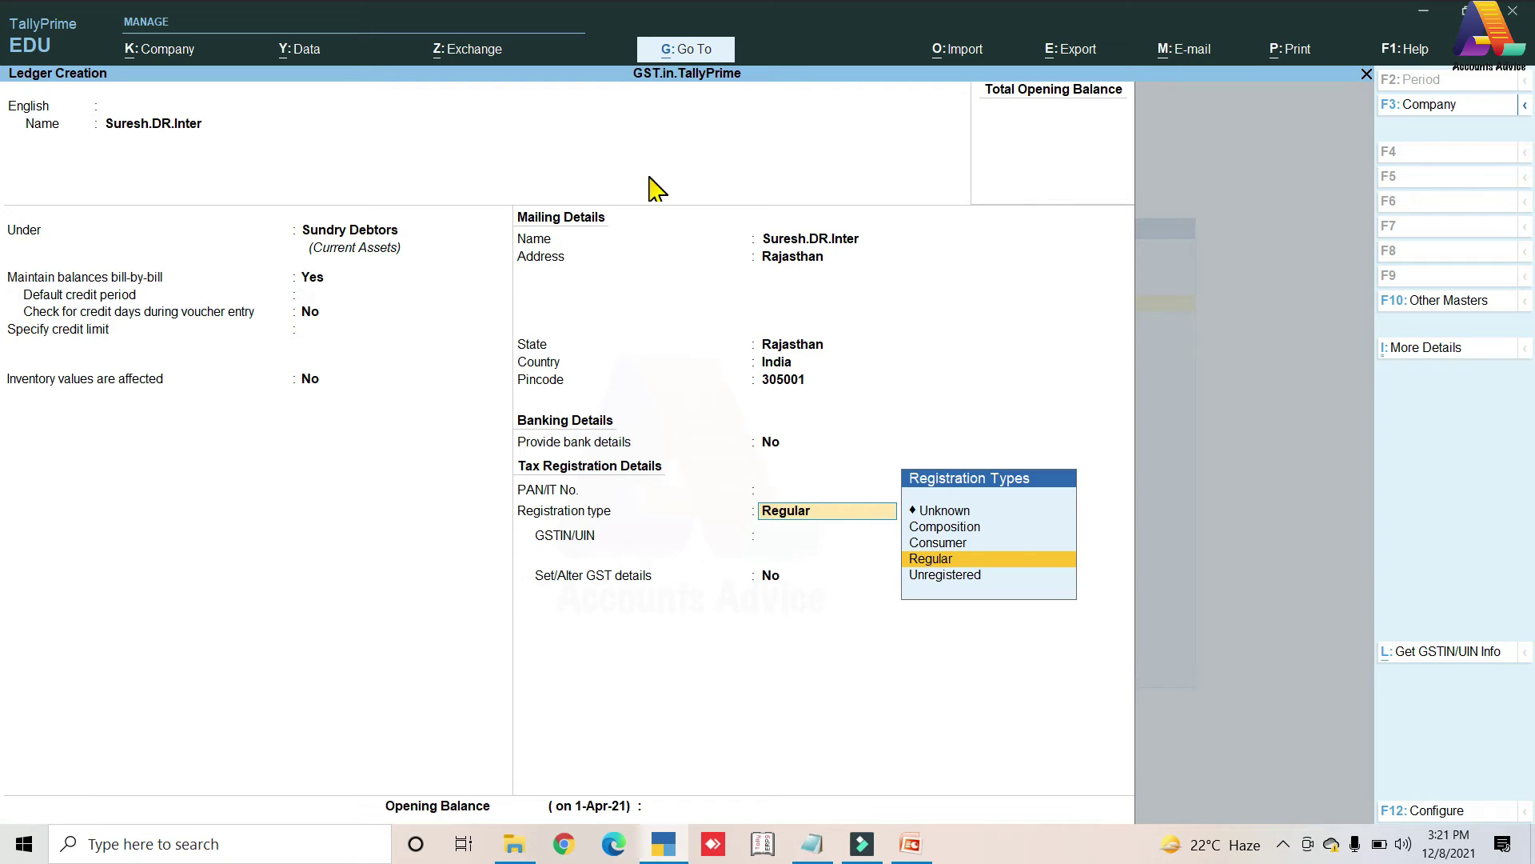
- Keep Regular registration, copy the interstate debtor's GSTIN from Notepad, leave Set/Alter GST details at No and save the ledger
key("Return")
left_click(812, 841)
left_click(844, 550)
key("ctrl+alt+v")
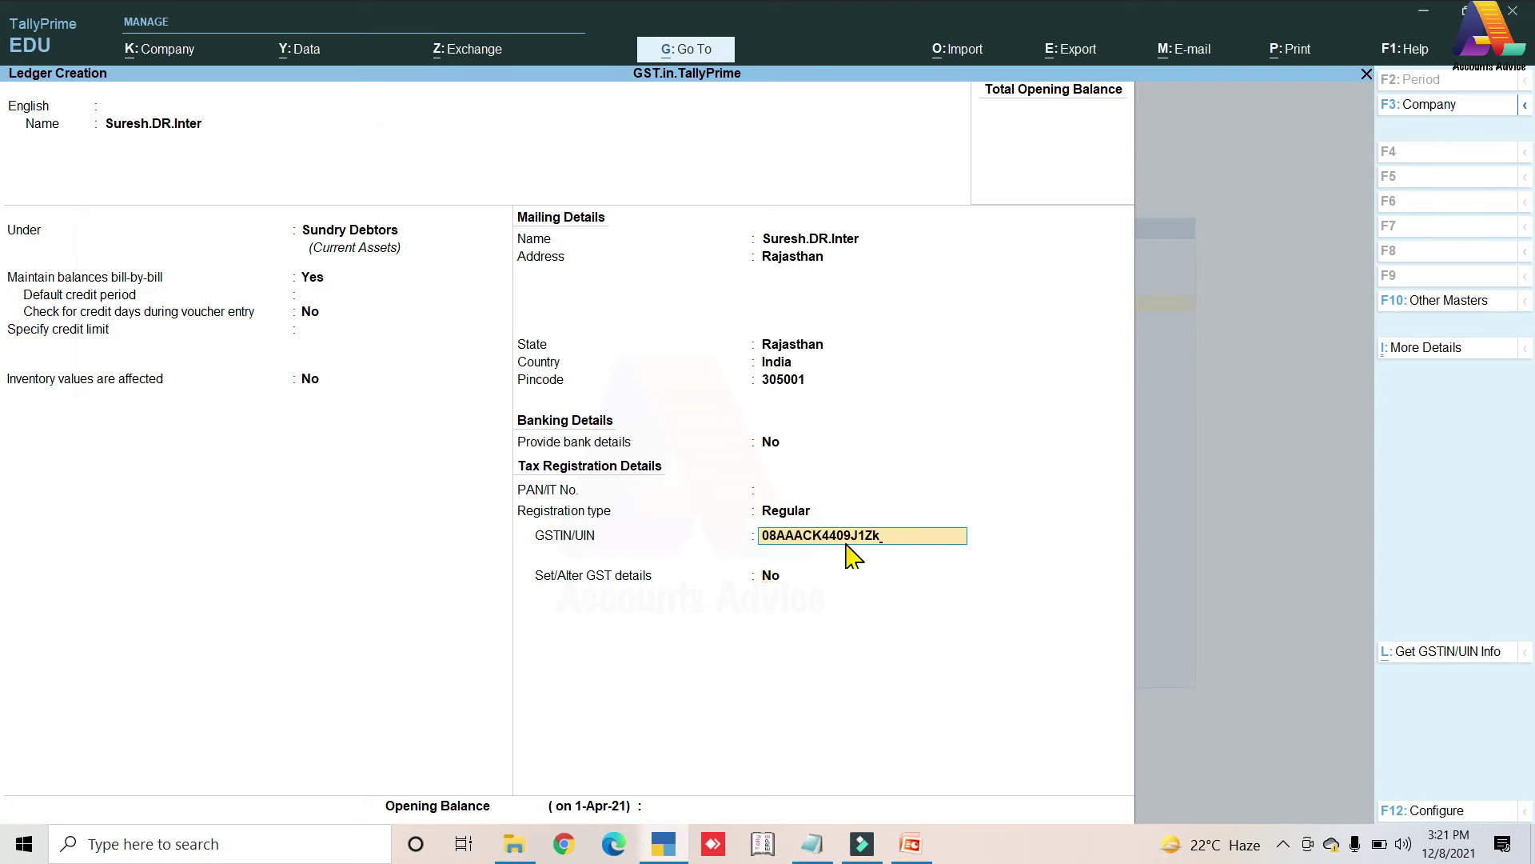
key("Return")
key("Return")
key("Return")
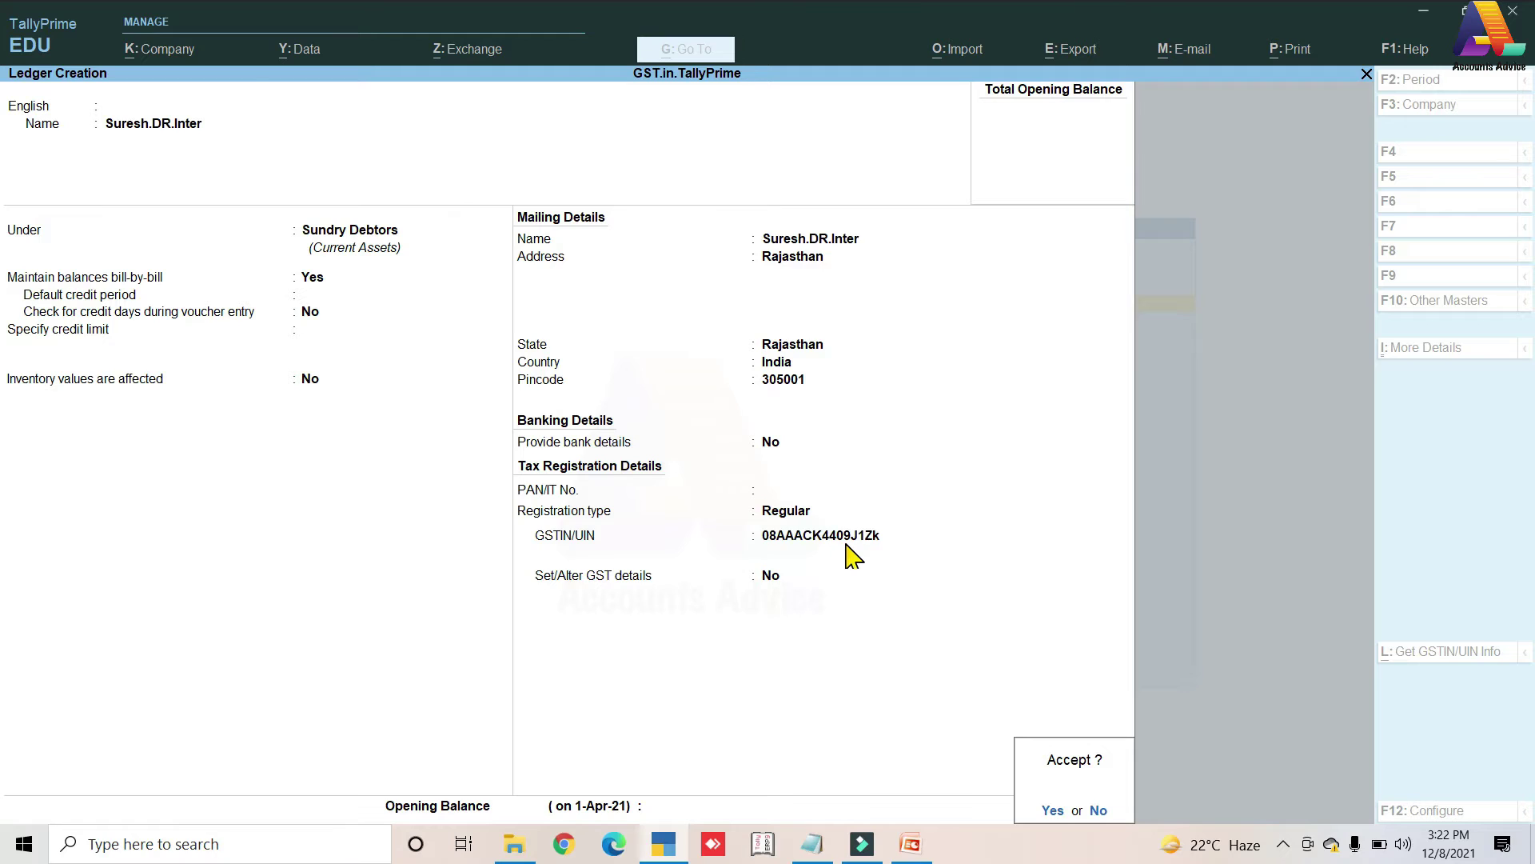
key("Return")
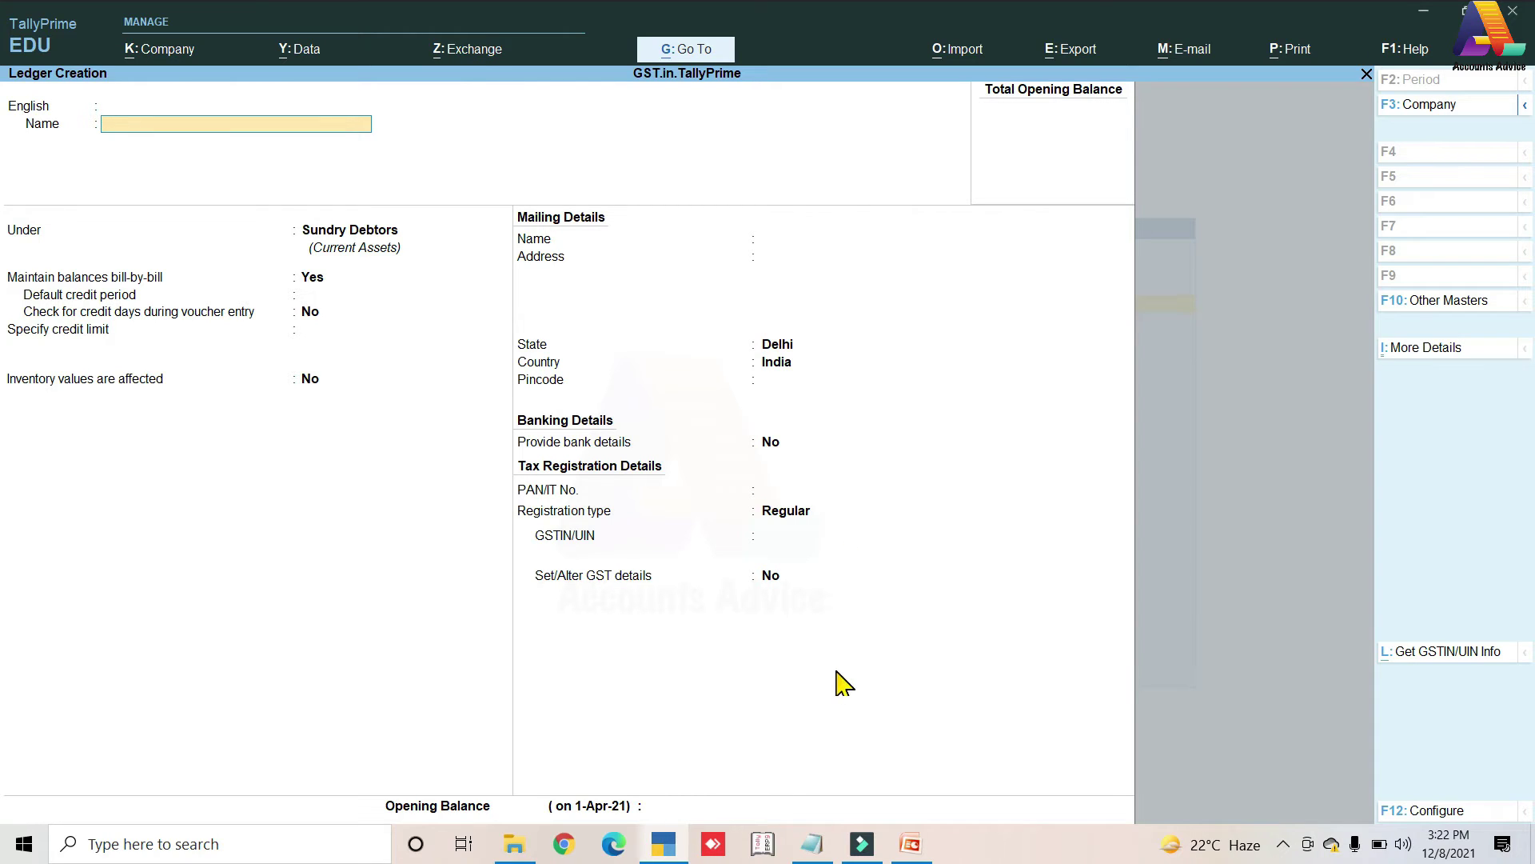
- Start a ledger with the creditor's name under Sundry Creditors, keeping bill-by-bill balances at Yes and credit-day check and inventory values at No
type("Rakes")
key("Return")
key("Return")
type("Su")
key("Down")
key("Down")
key("Up")
key("Return")
key("Return")
key("Return")
key("Return")
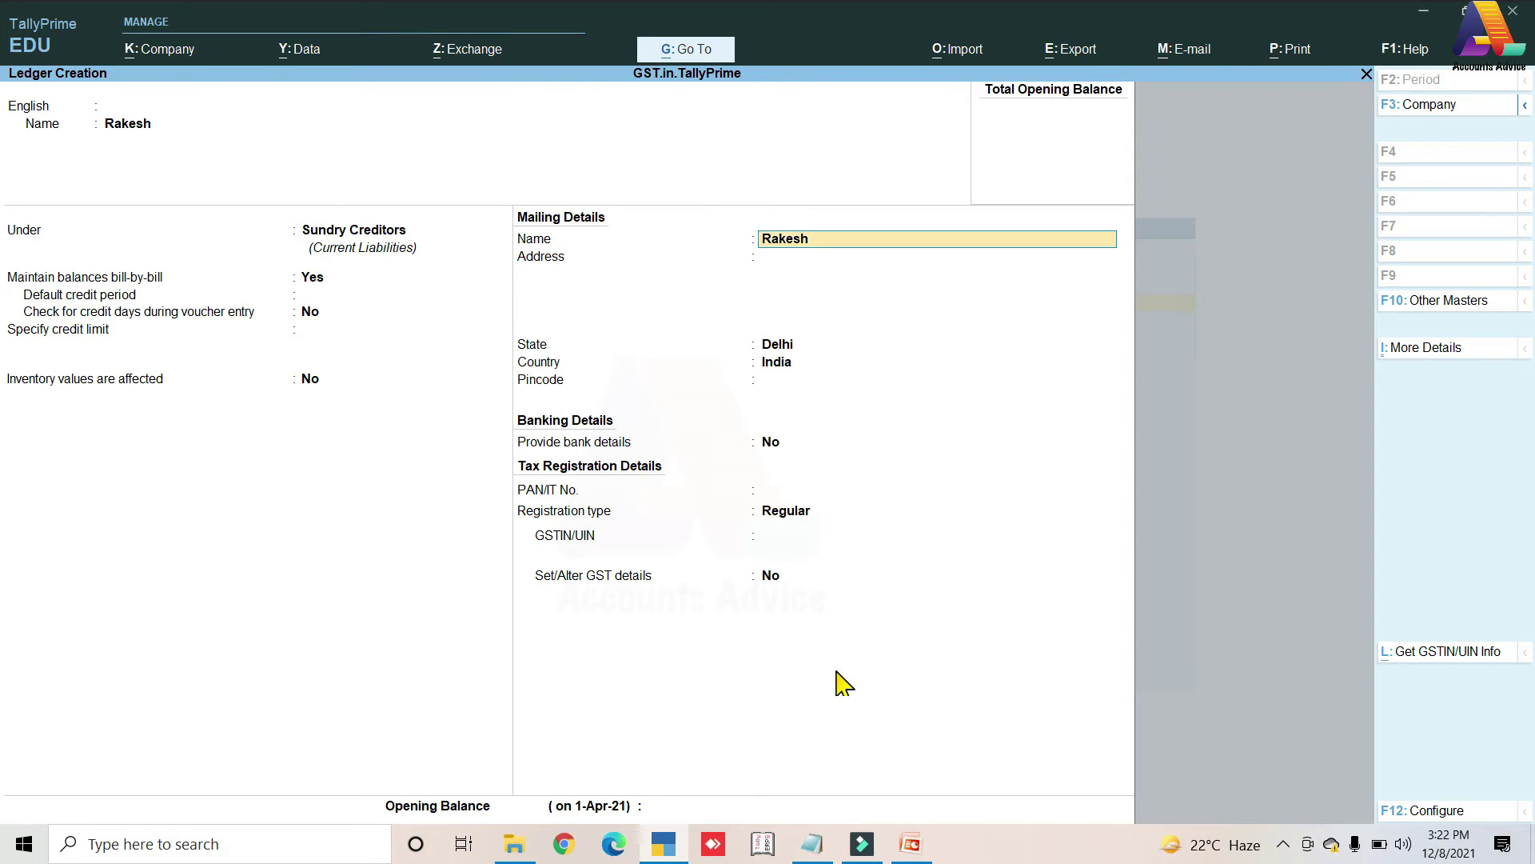
- Complete the creditor's Delhi address, Regular registration and GSTIN, and save the ledger
key("Return")
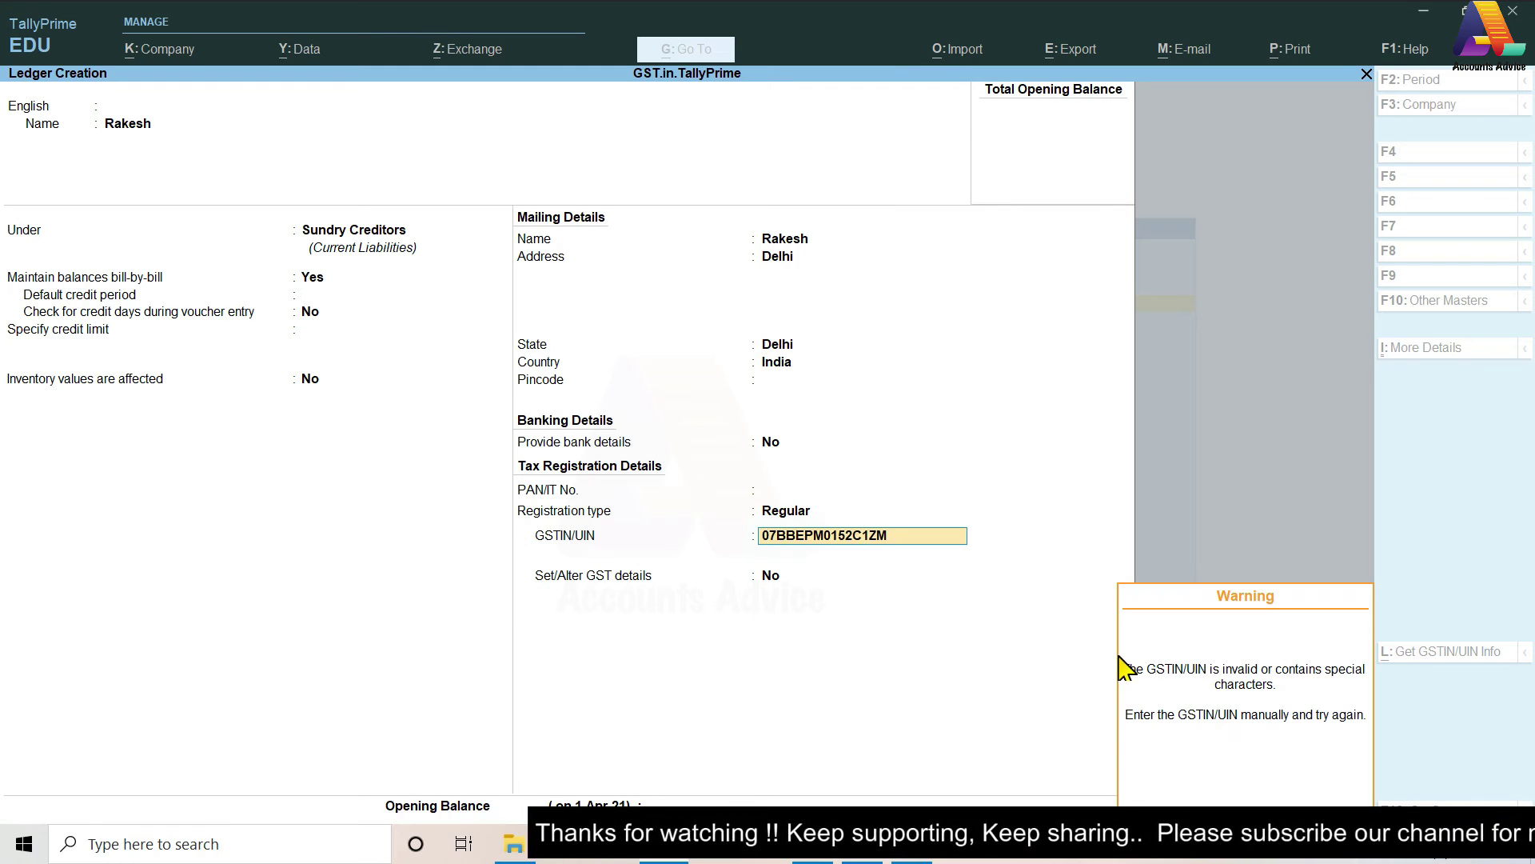
key("Return")
key("Return")
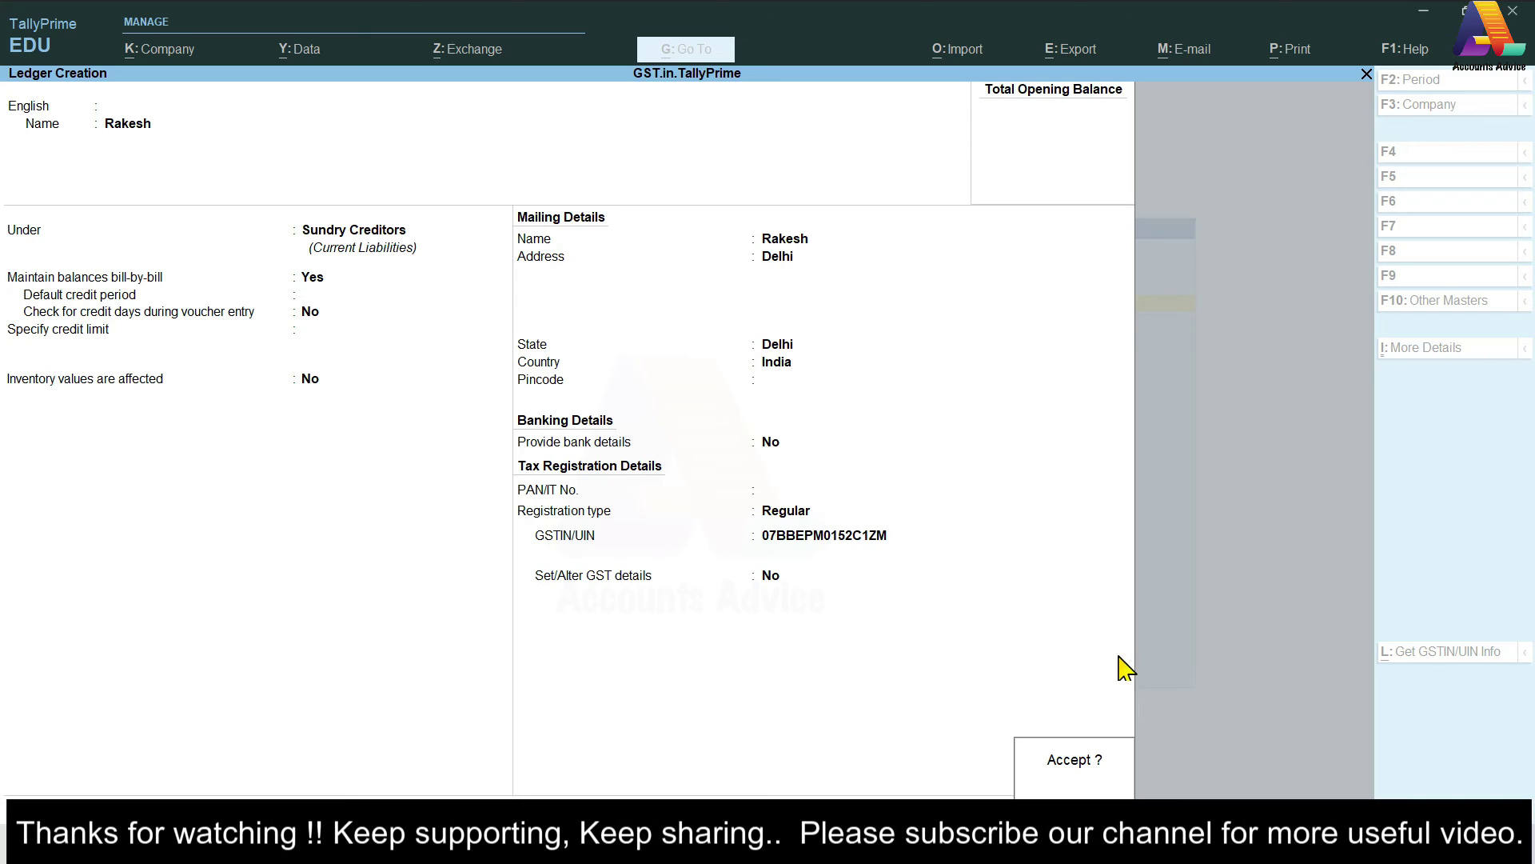
key("Return")
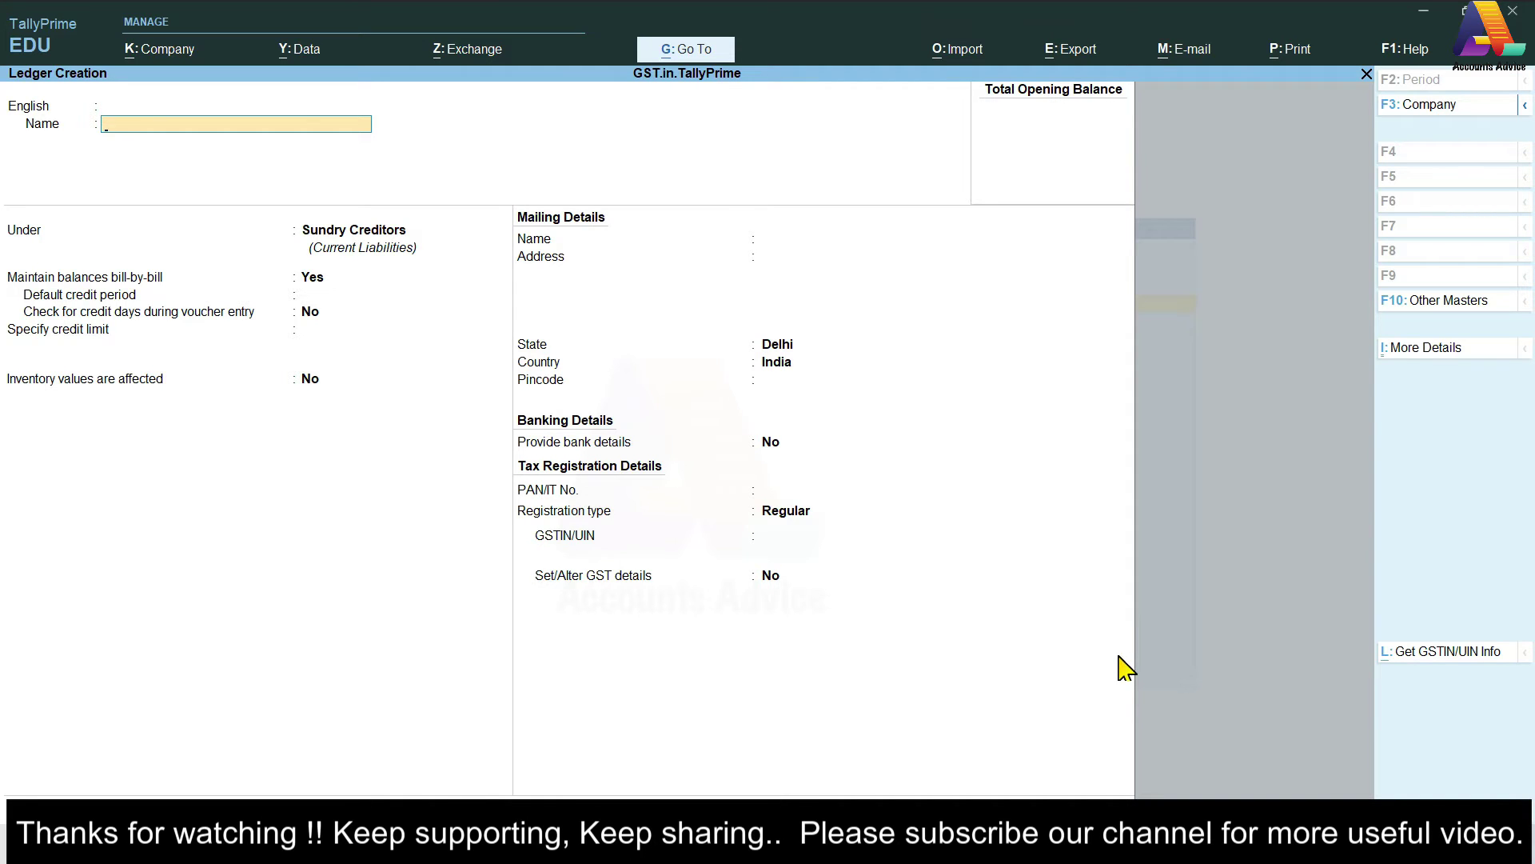
- Leave ledger creation without entering another ledger and start creating a stock item
key("Escape")
key("y")
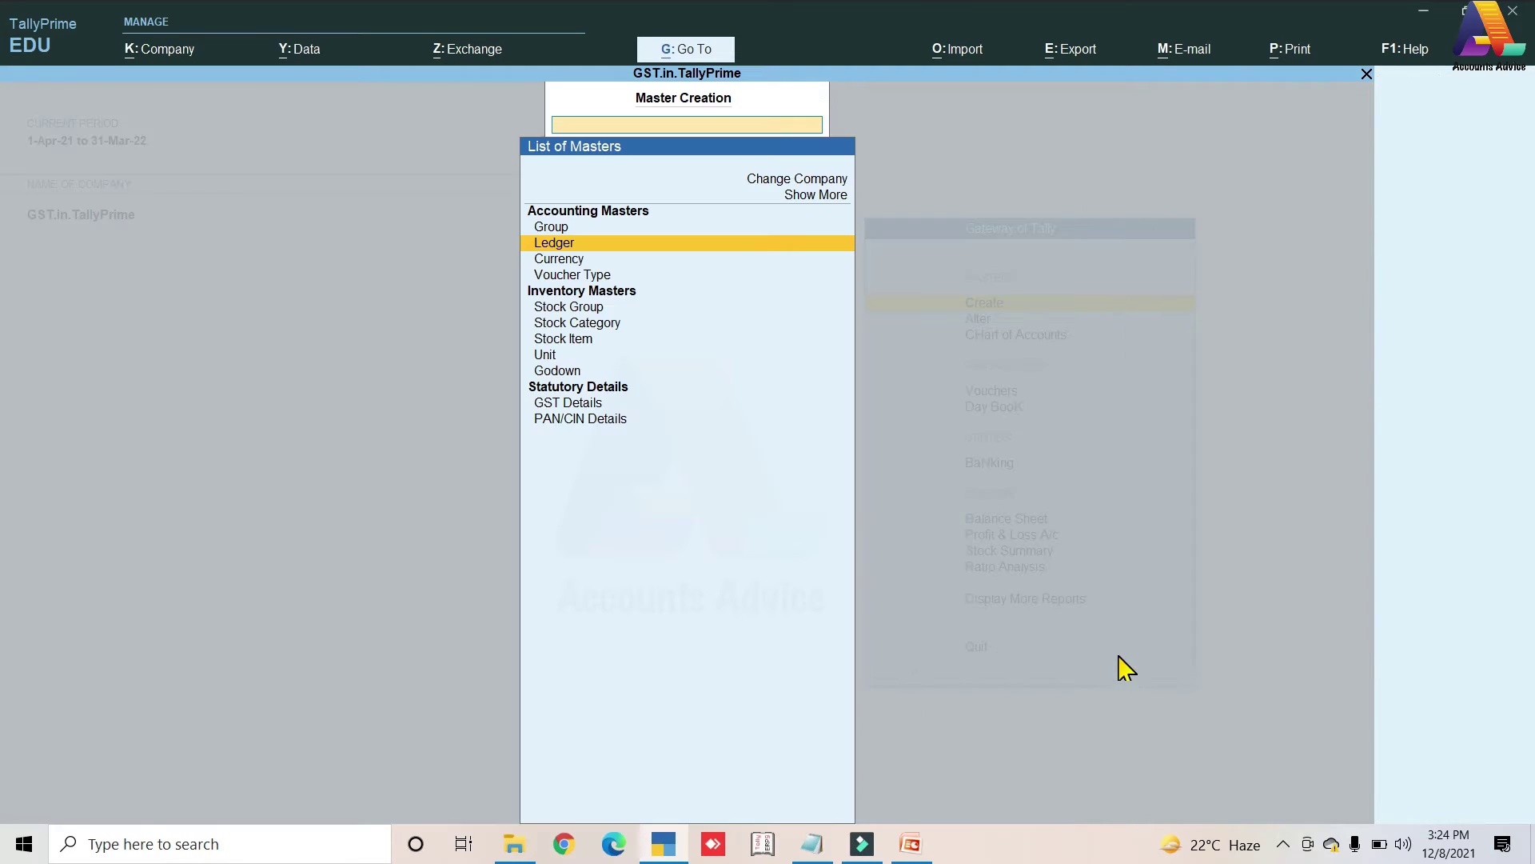
key("Down")
key("Down")
key("Down")
key("Down")
key("Down")
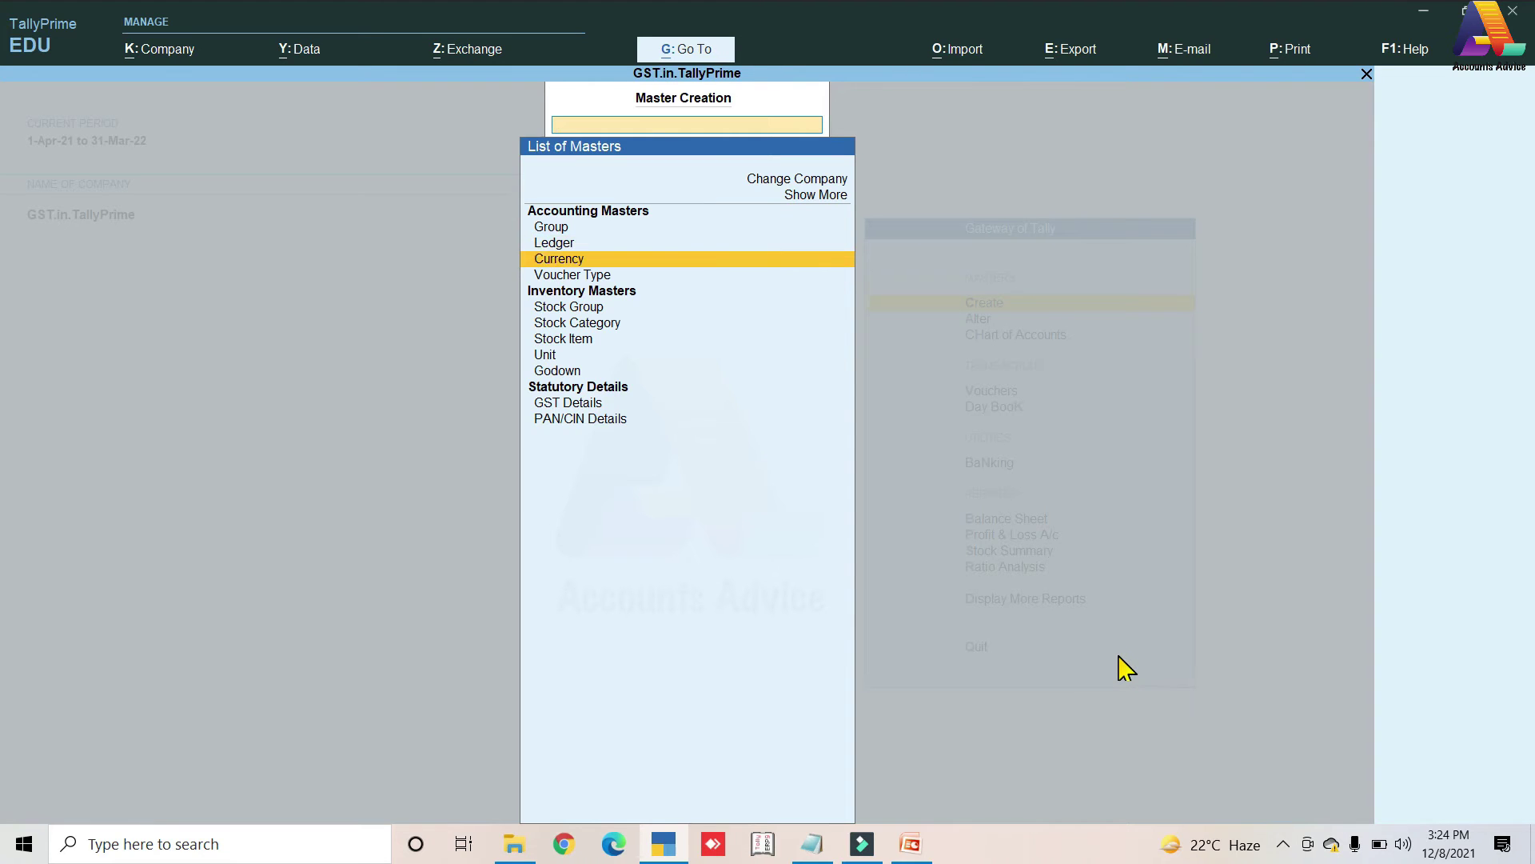
key("Return")
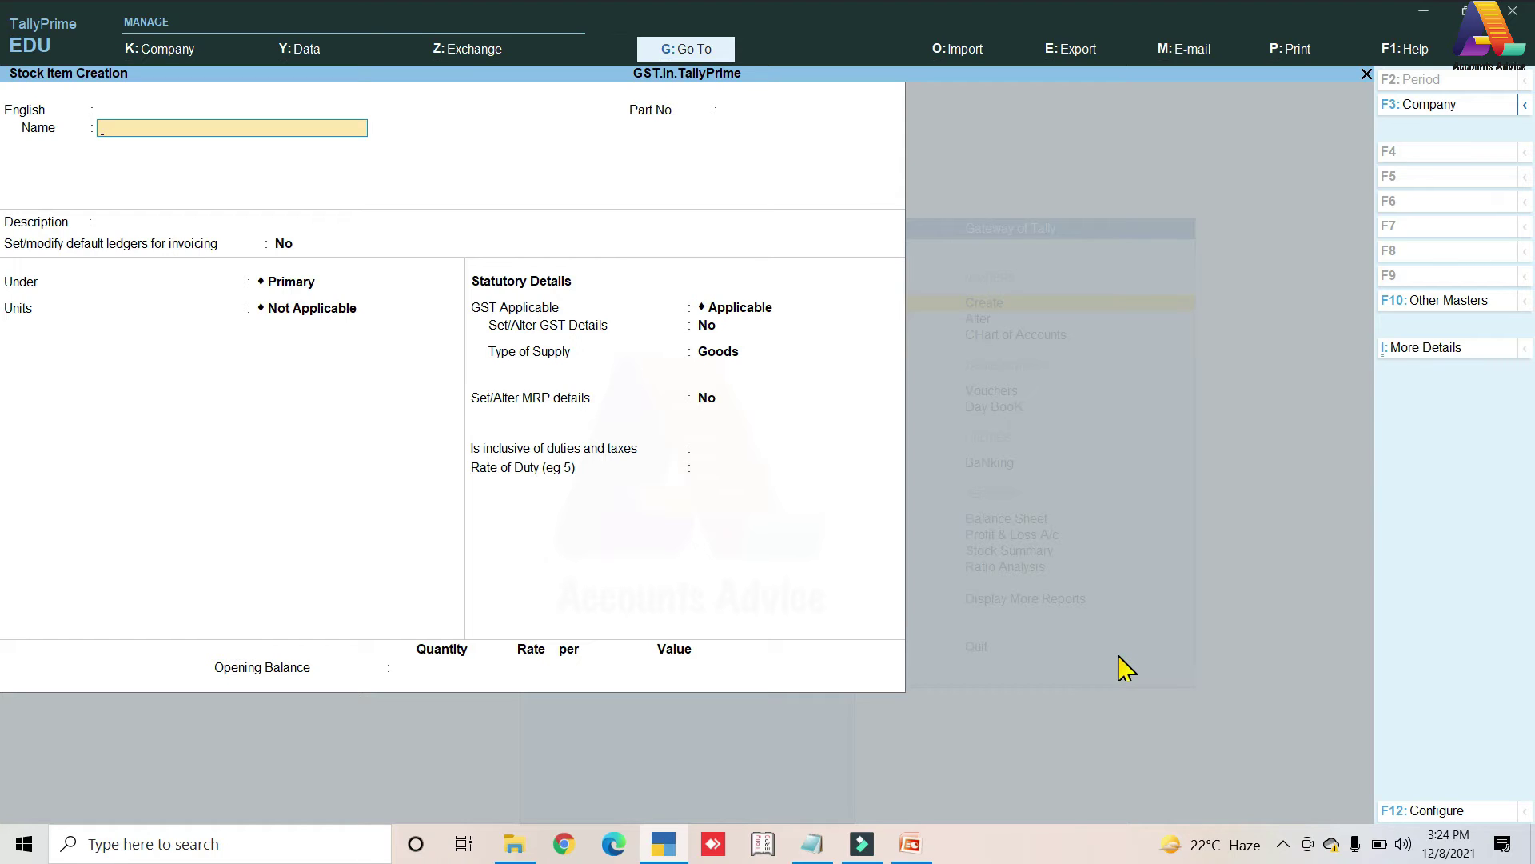
- Name the stock item Samsung.M10 and review the stock item configuration options without changing them
type("Samsung.M10")
key("Return")
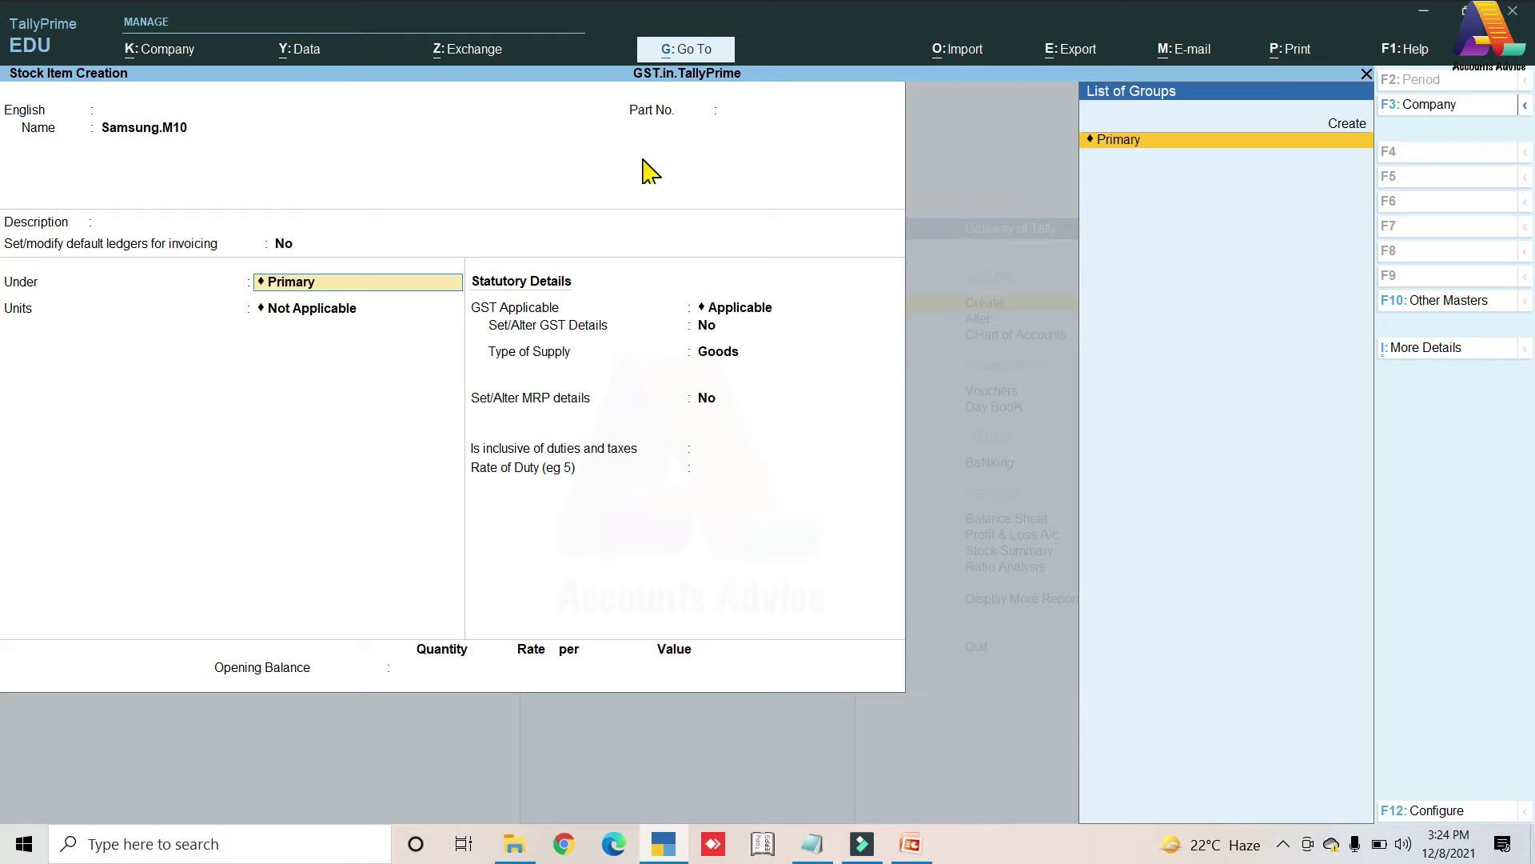
left_click(1400, 811)
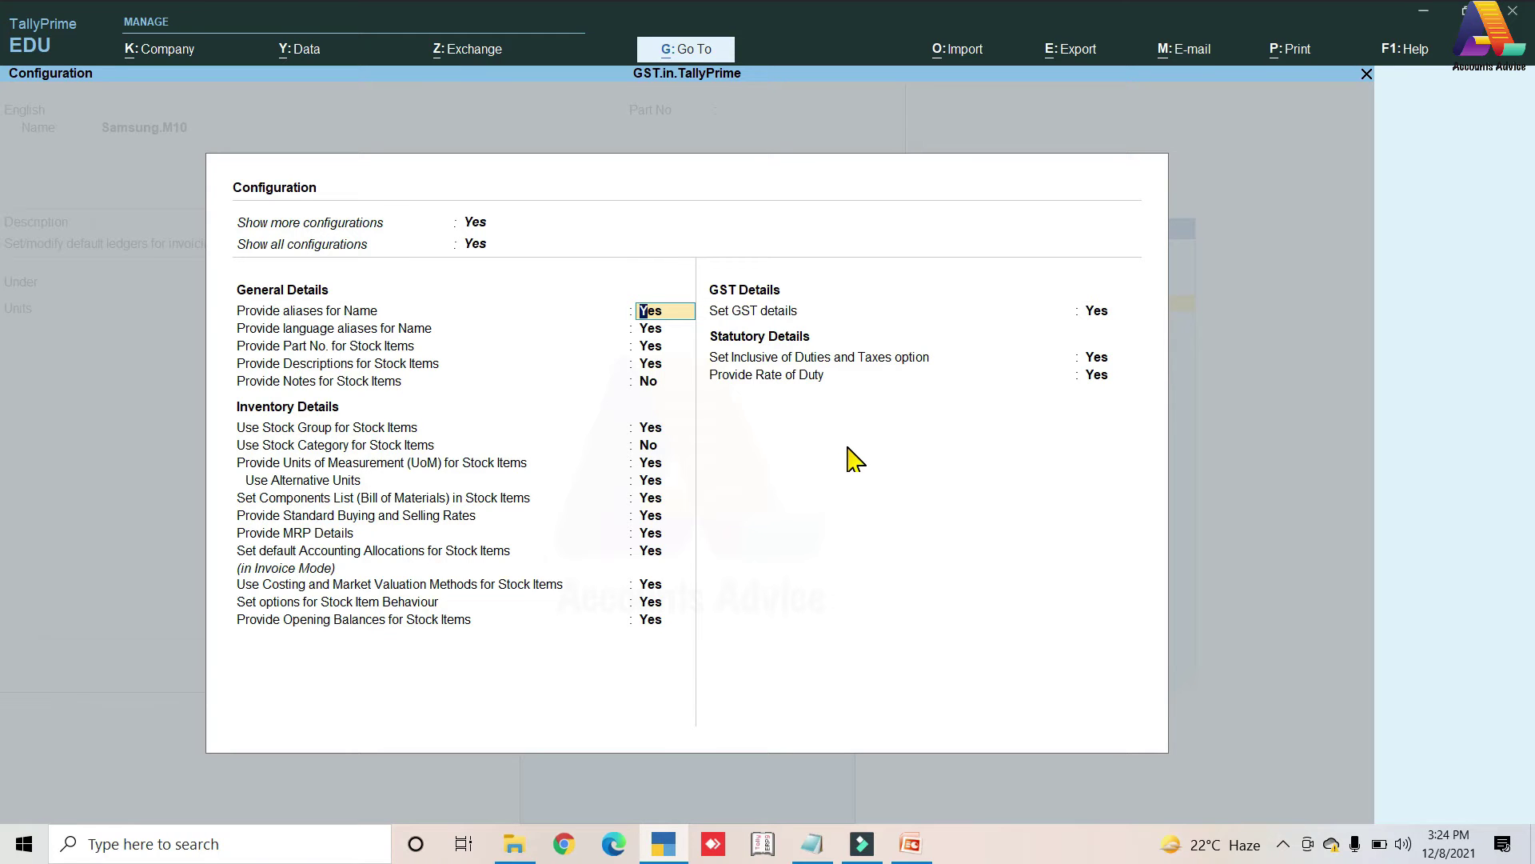
key("Escape")
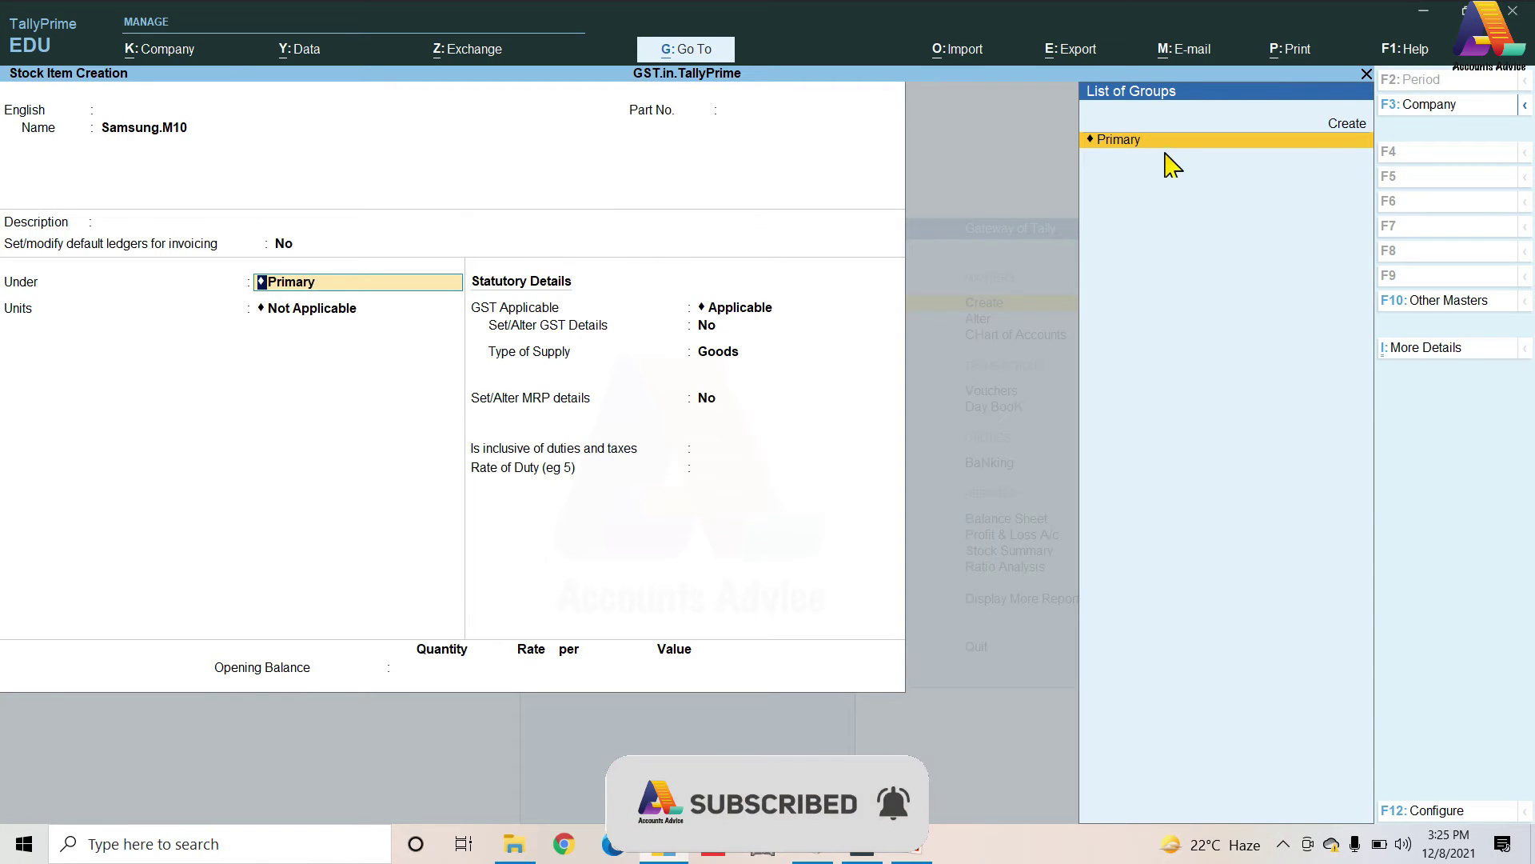
- Create the stock group Samsung under Primary with item quantities added, and assign it to the stock item
key("alt+c")
type("Samsung")
key("Return")
key("Return")
key("Return")
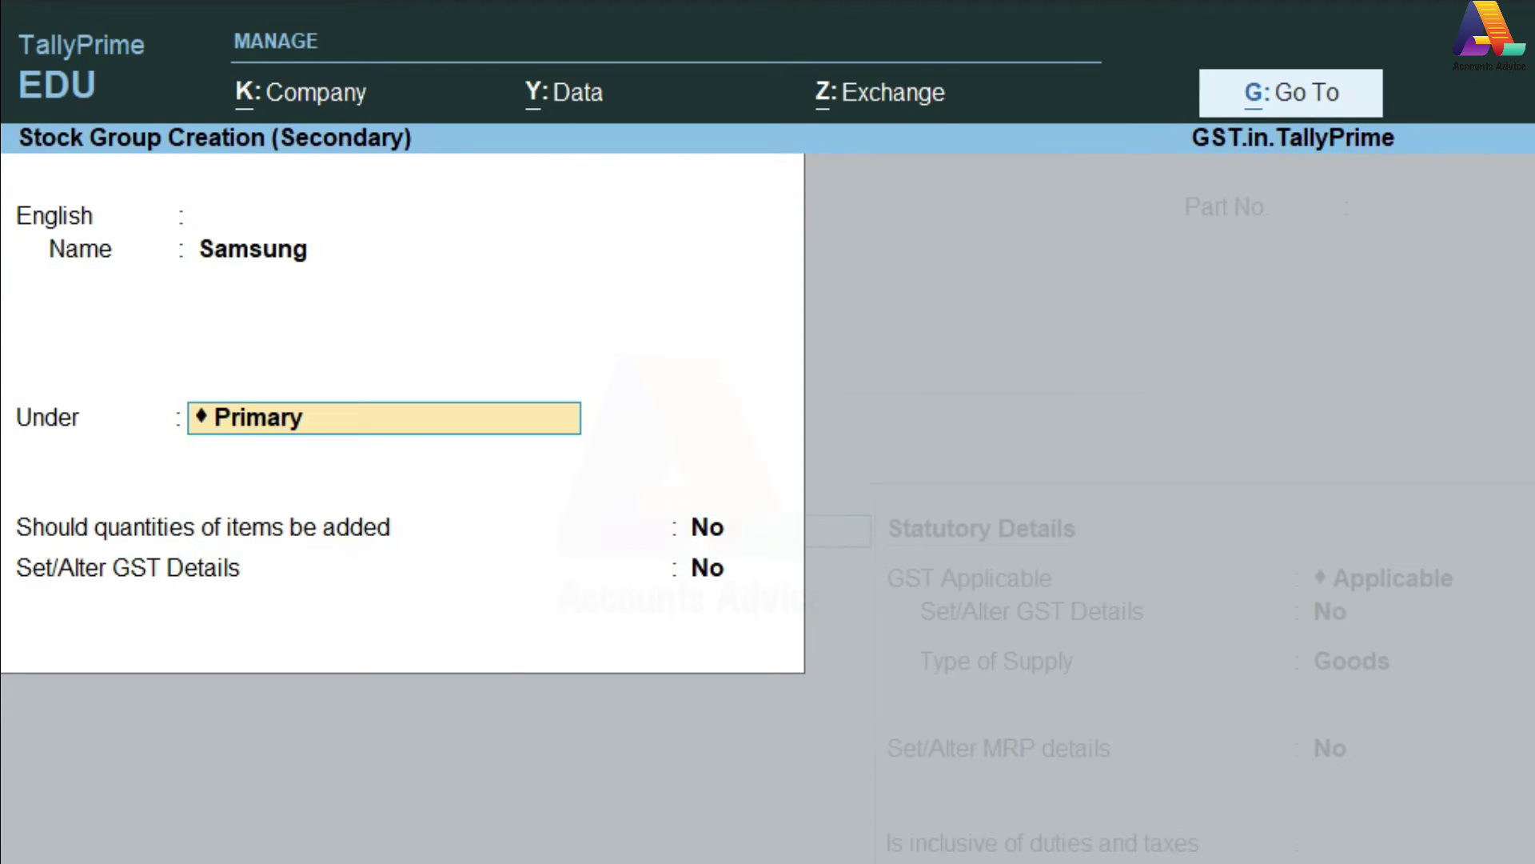
key("Return")
type("y")
key("Return")
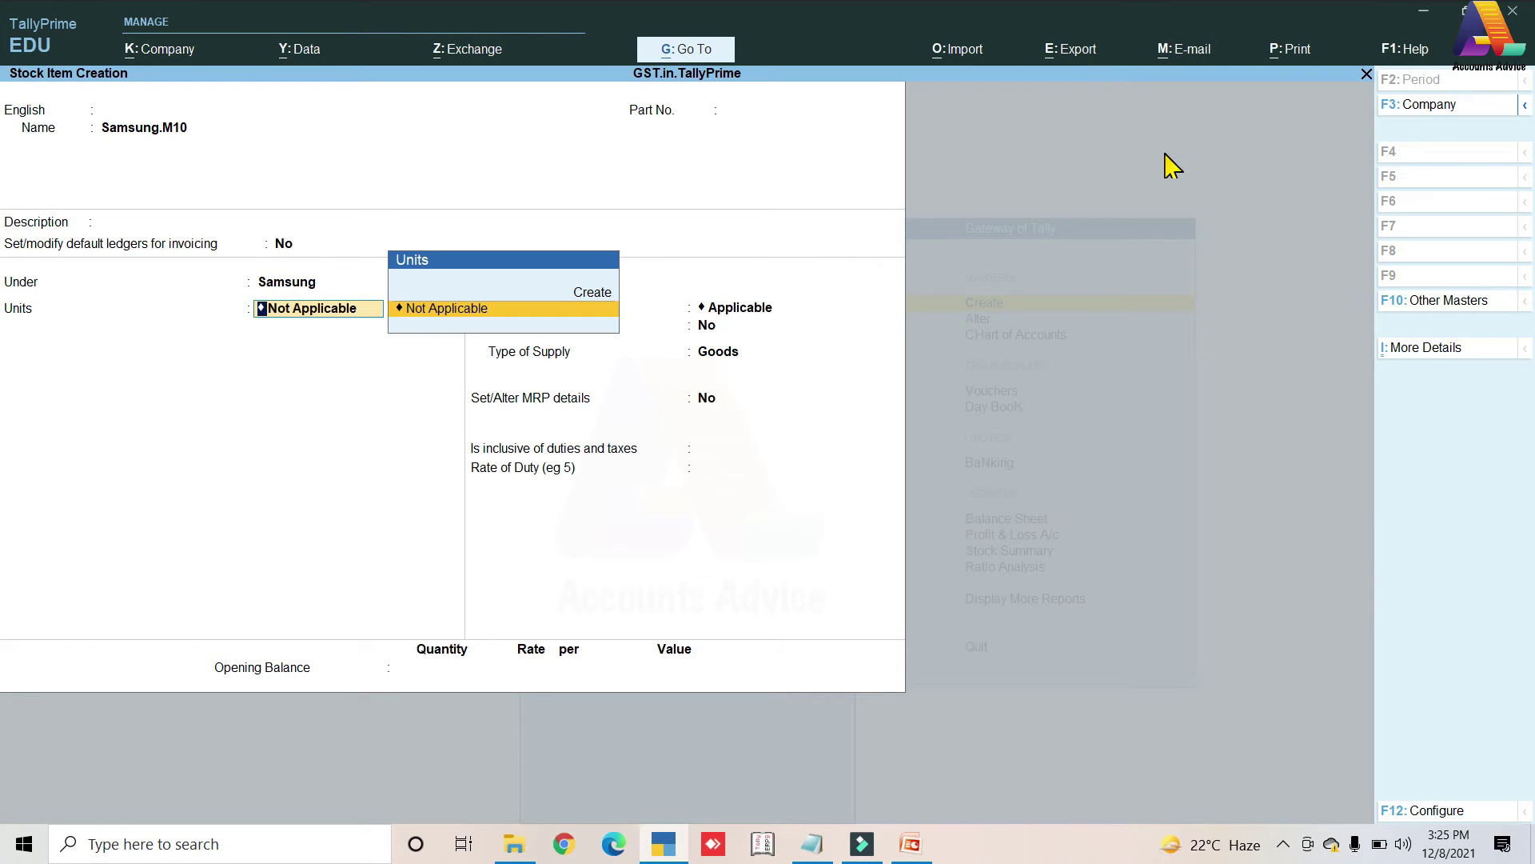
- Create the simple unit Pcs with formal name Pieces, UQC PCS-PIECES and 0 decimal places, and use it without an alternate unit
key("alt+c")
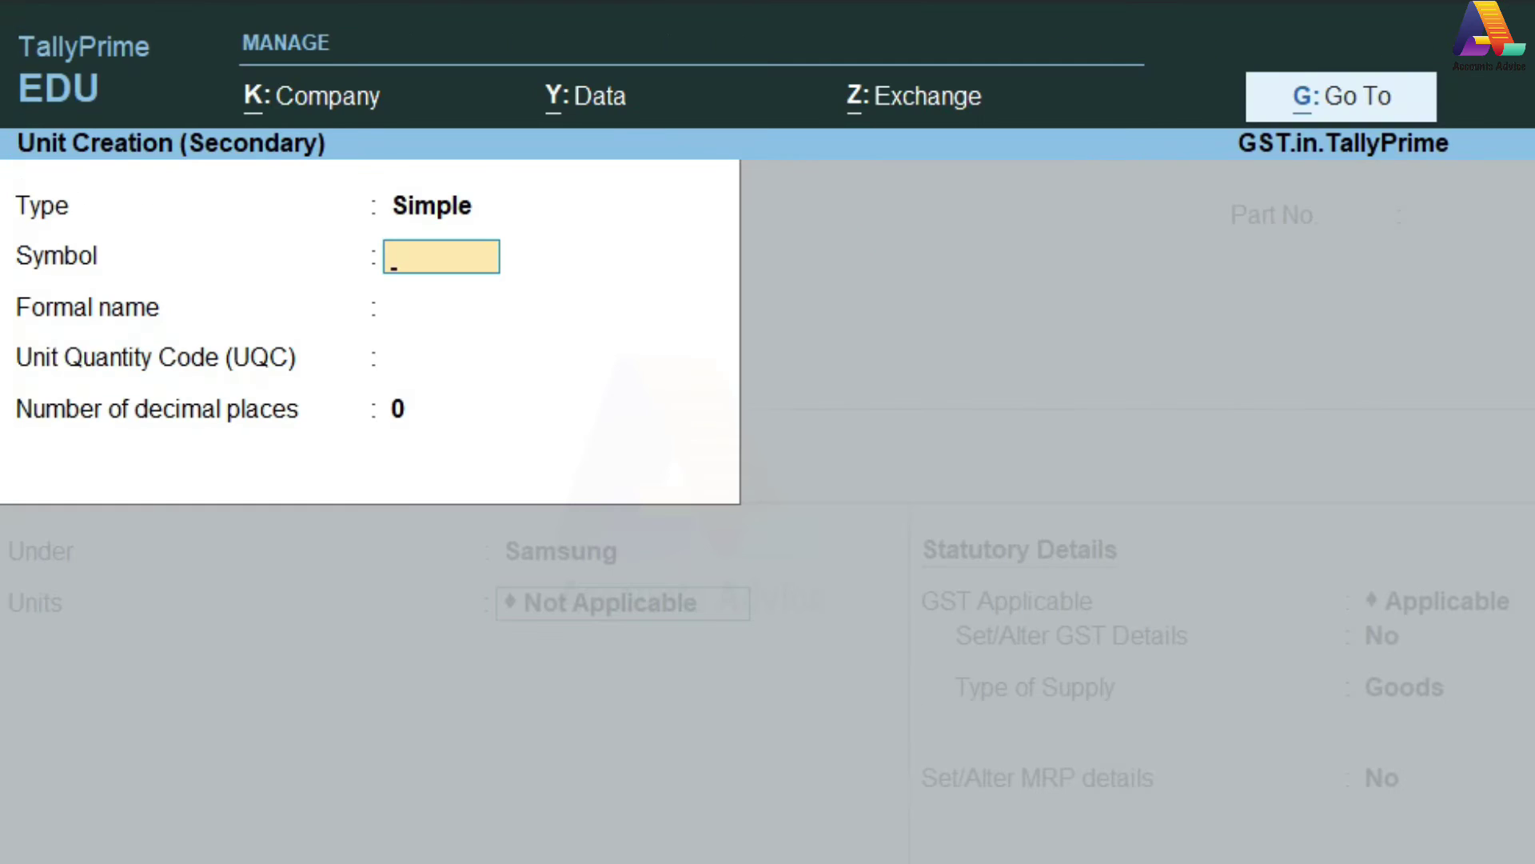
type("Pcs")
key("Return")
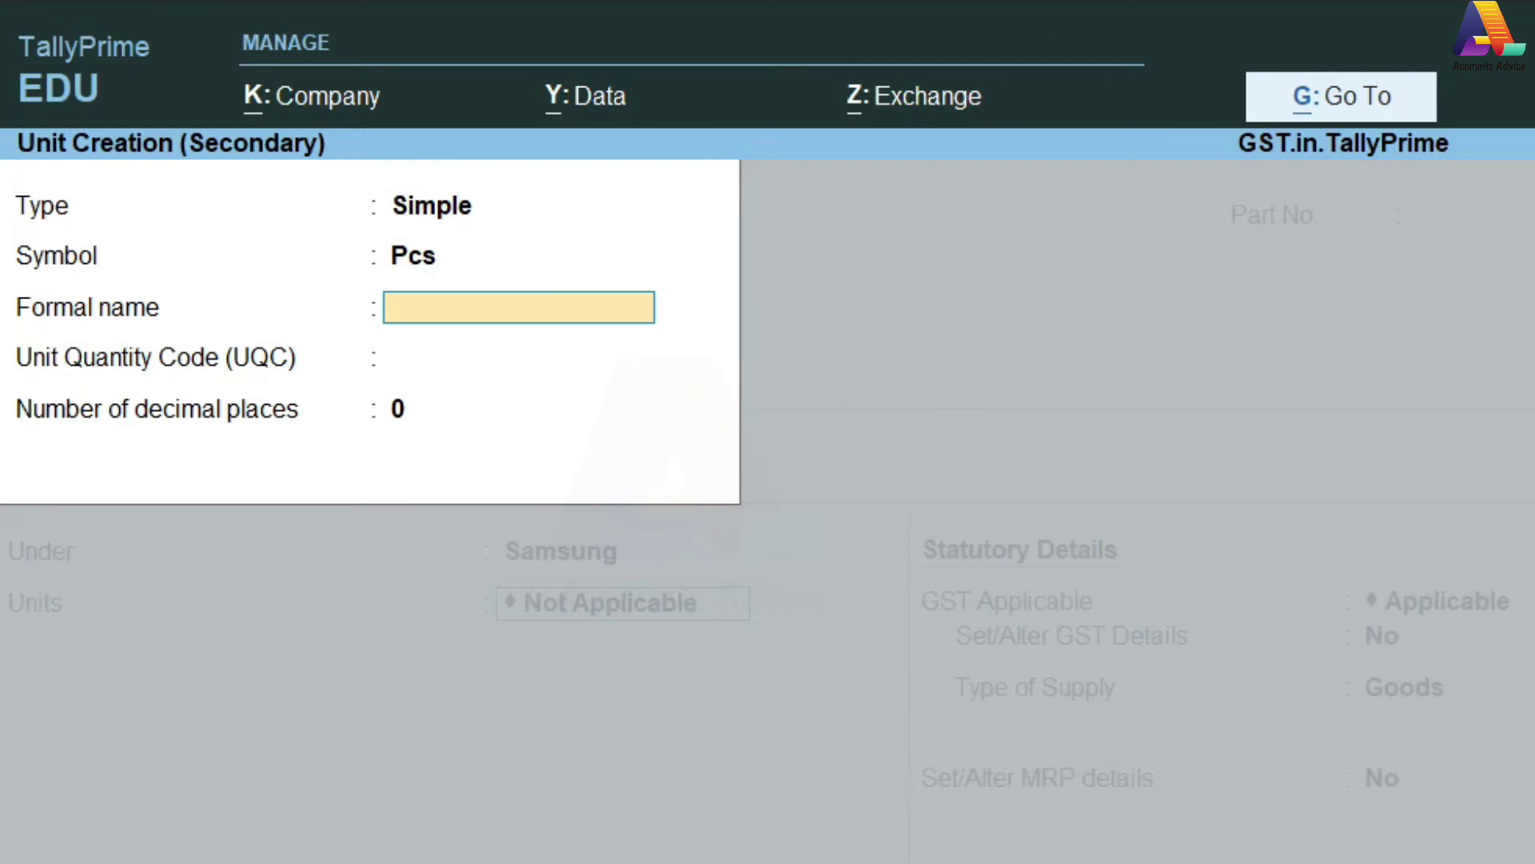
type("Pieces")
key("Return")
type("pi")
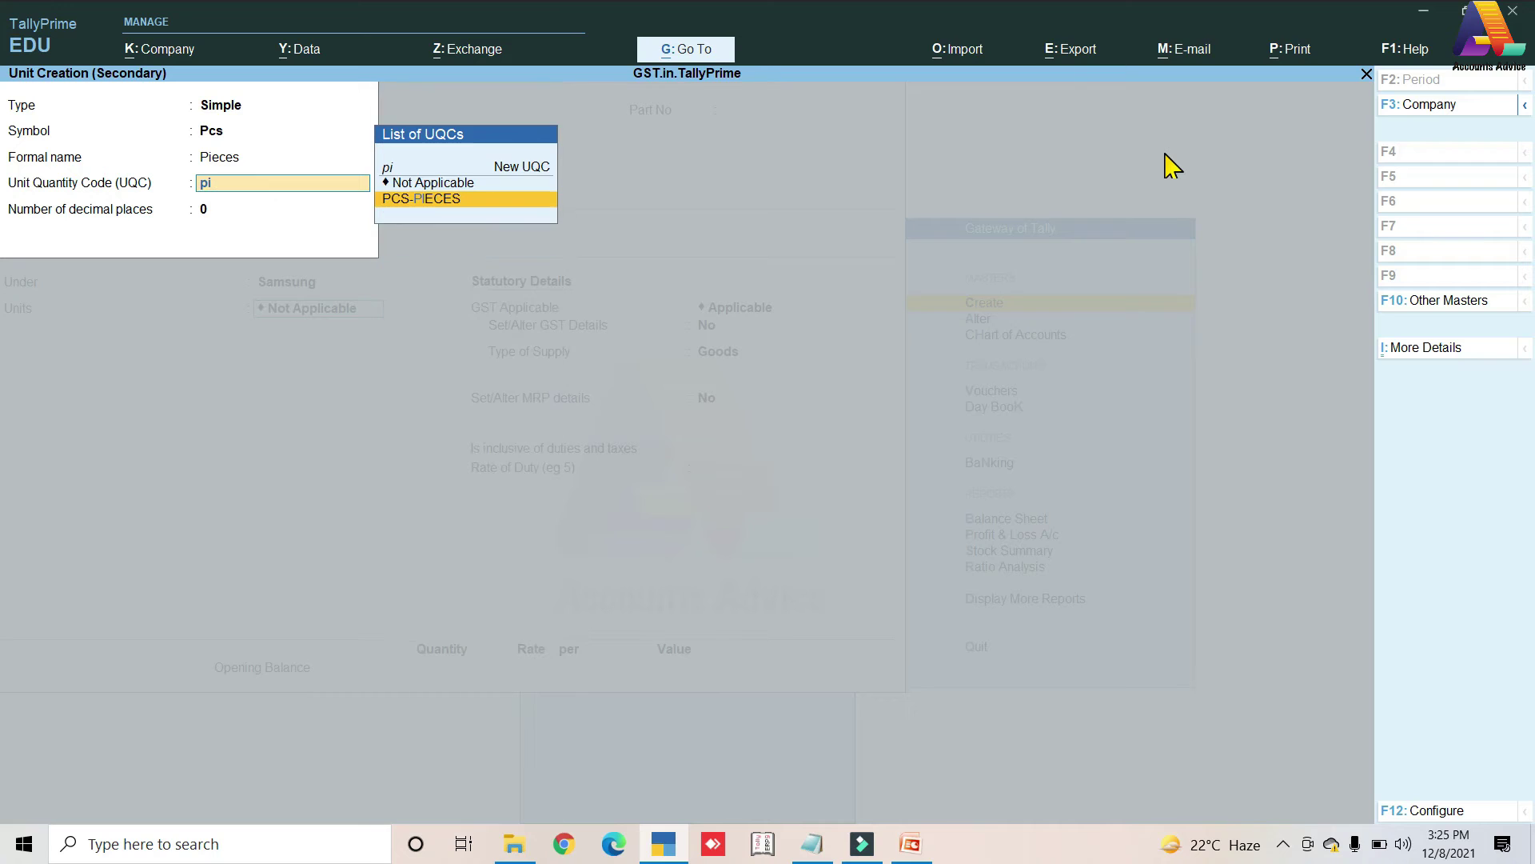
key("Return")
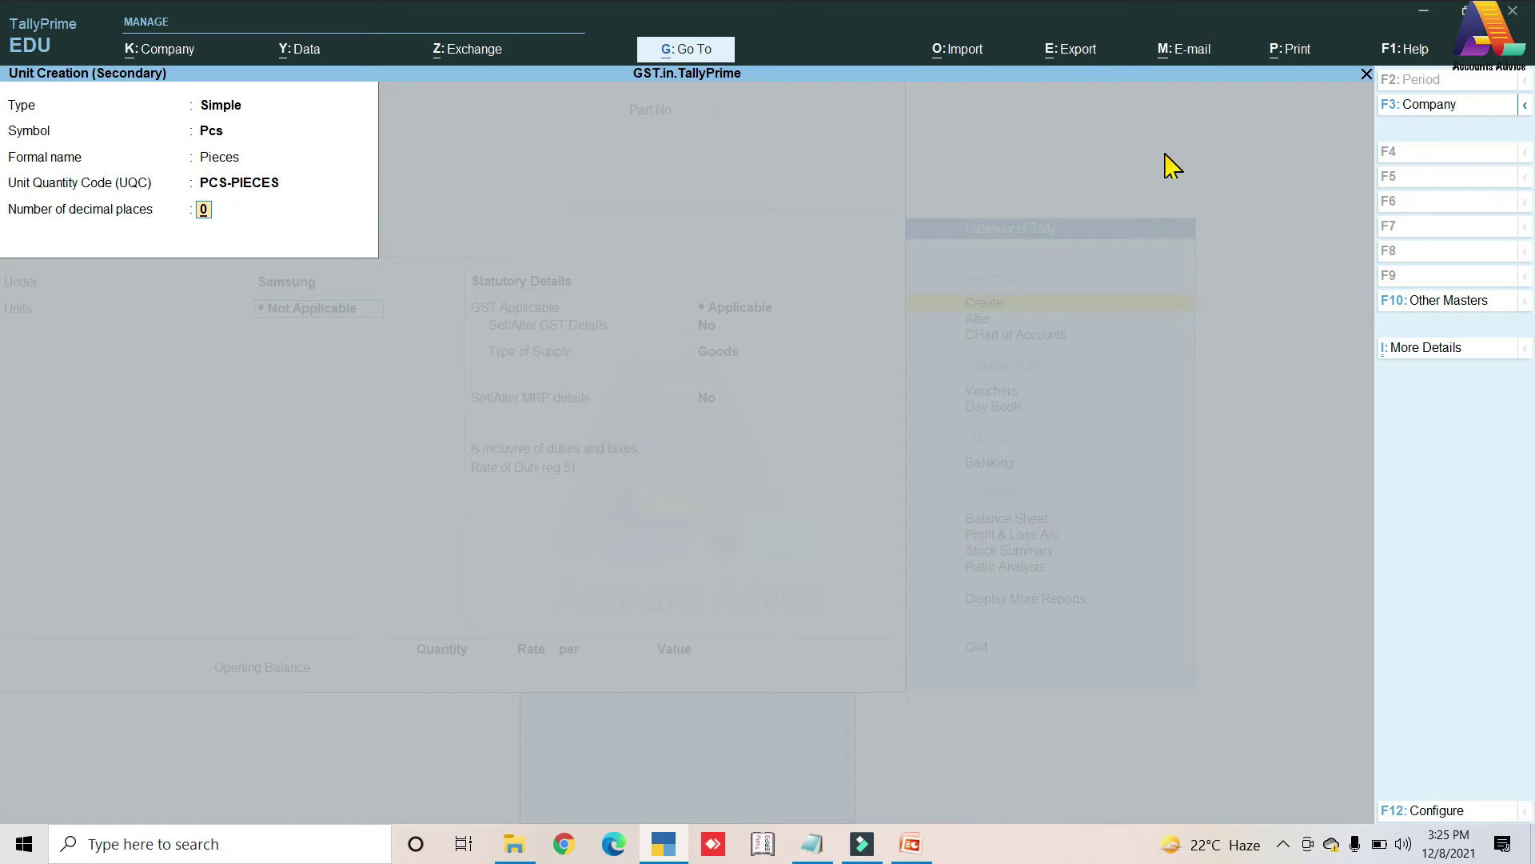
key("Return")
key("Return")
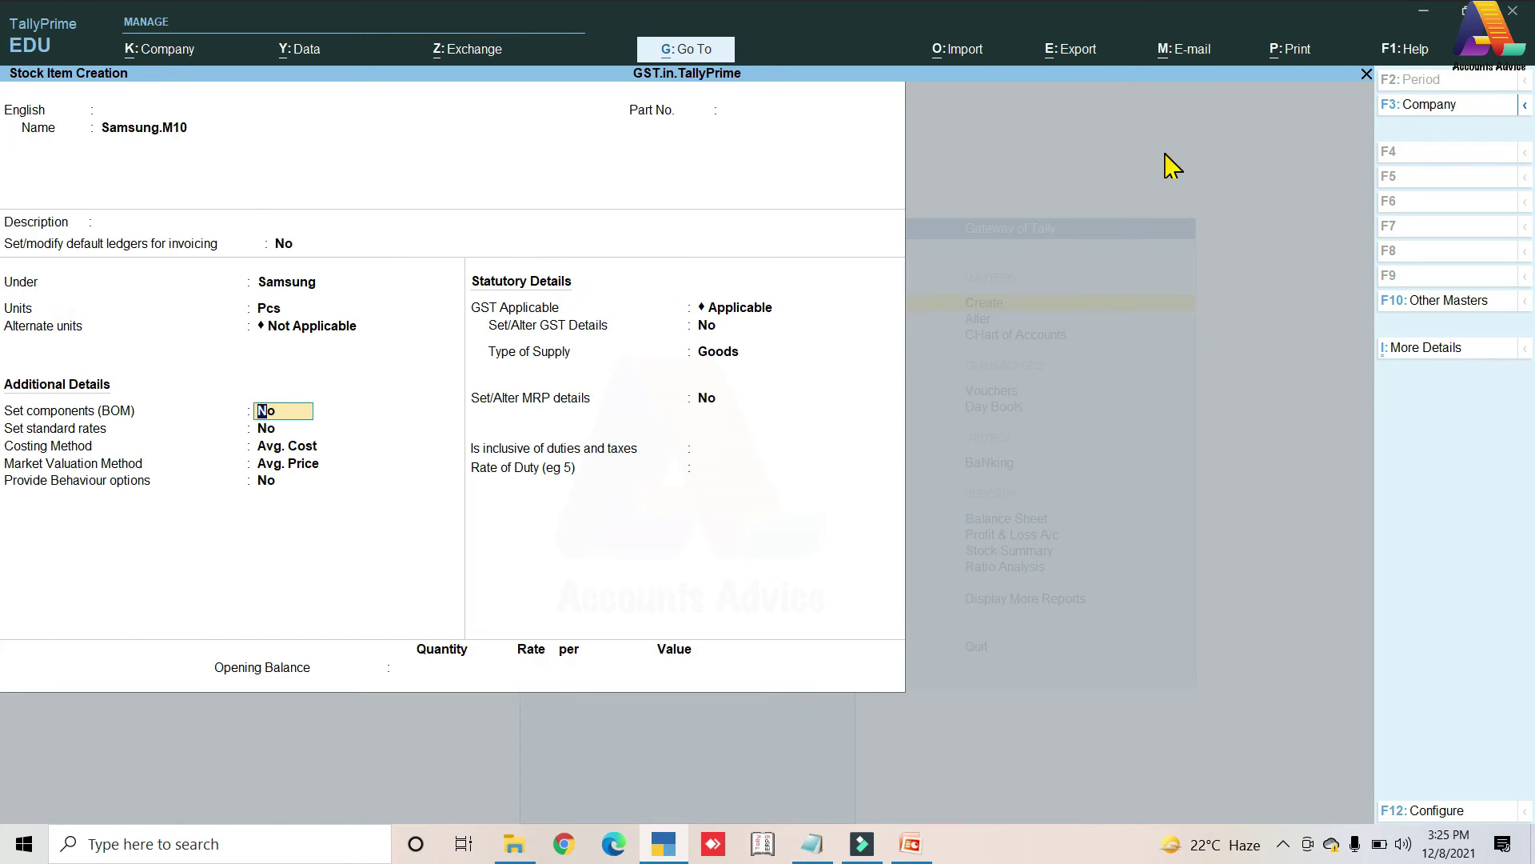
- Keep components, standard rates and behaviour options at No, with Avg. Cost costing and Avg. Price market valuation
key("Return")
key("Return")
key("Return")
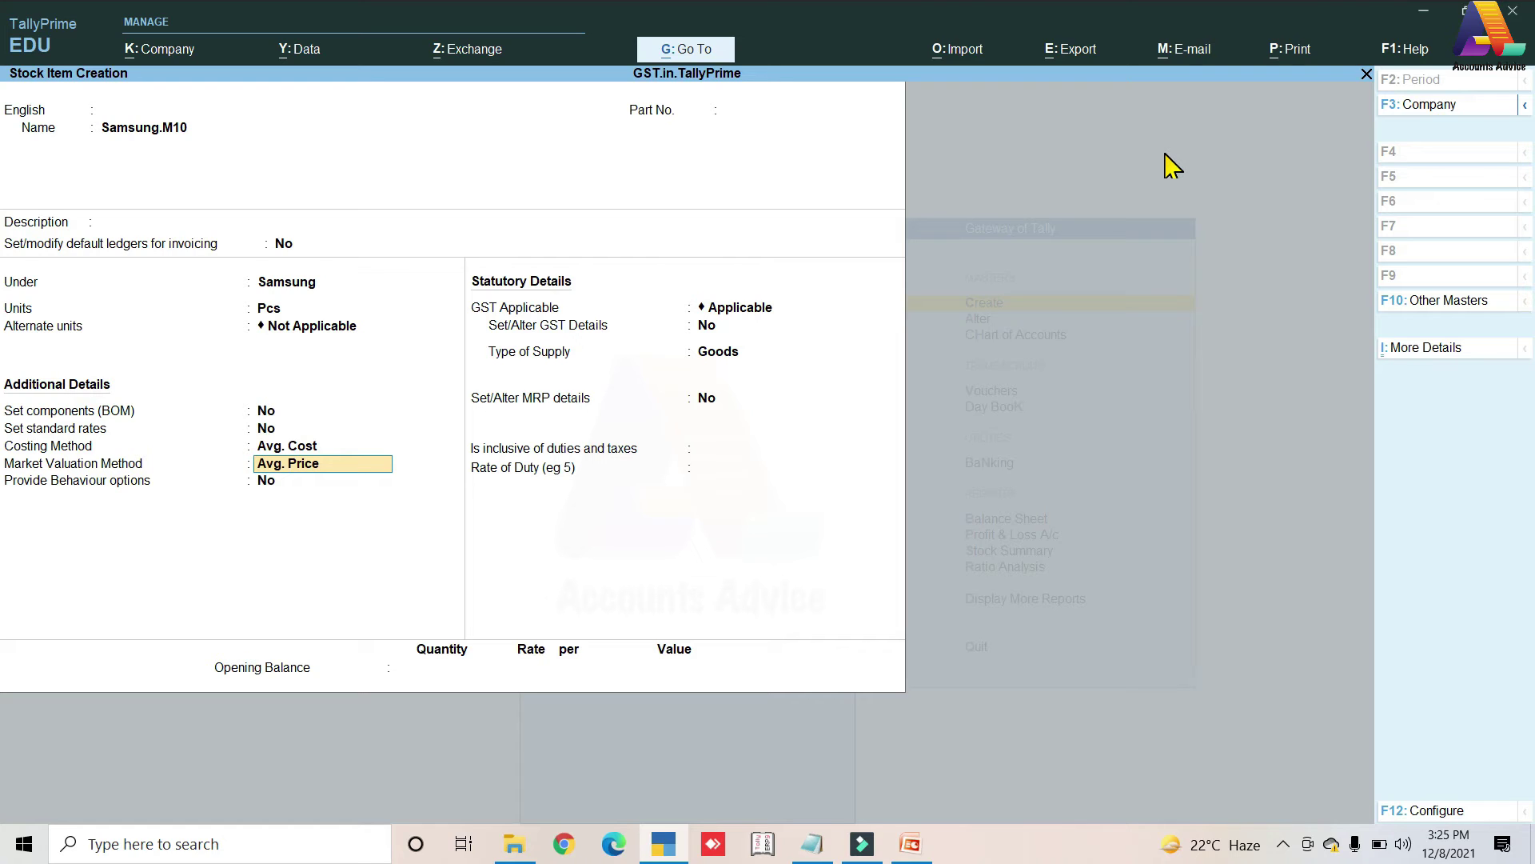
key("Return")
key("Return")
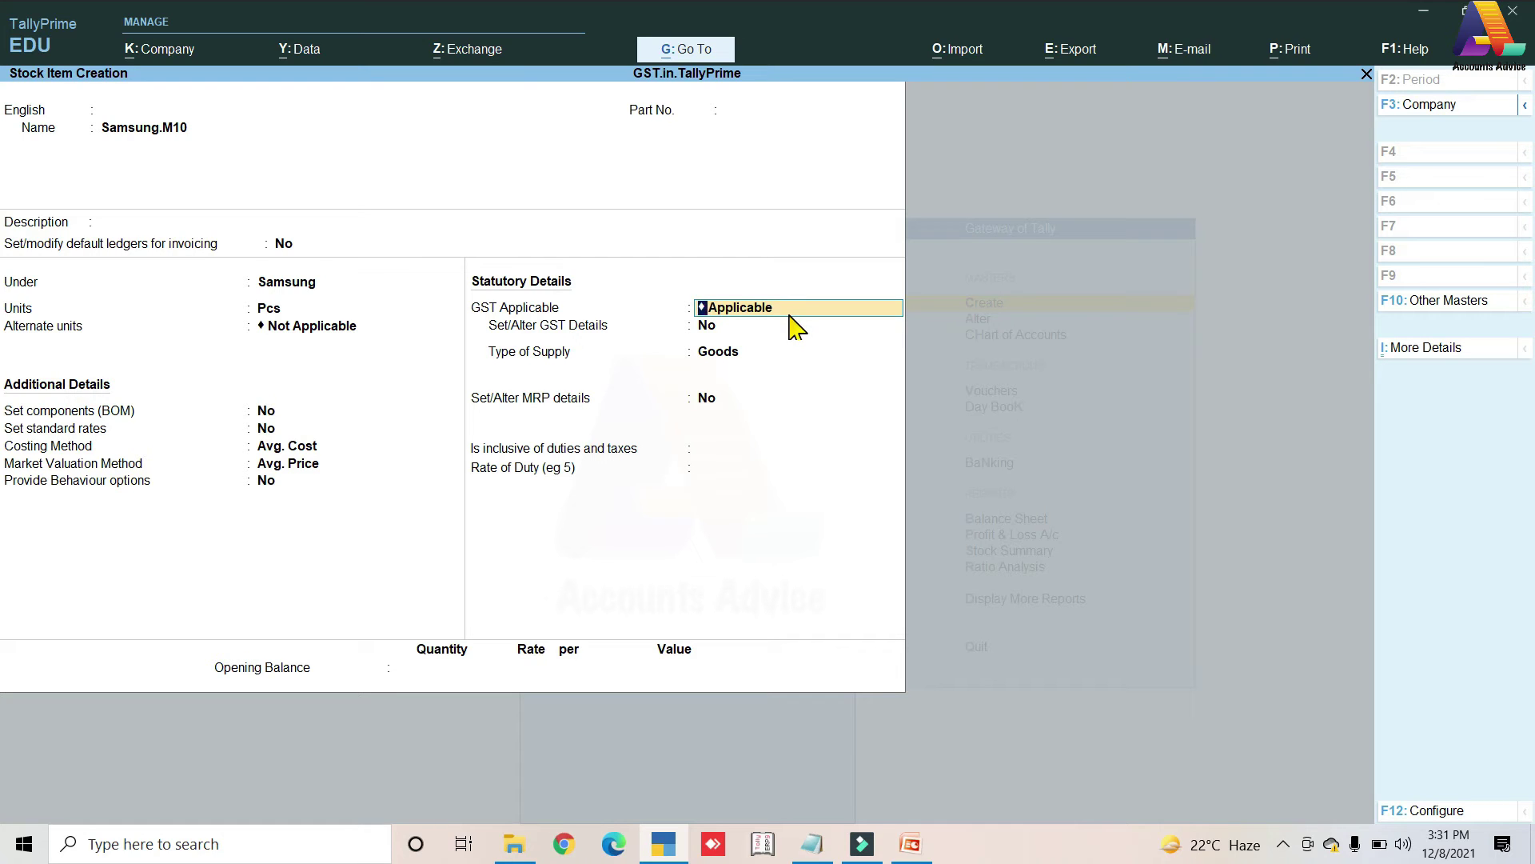
- Keep GST Applicable, turn on Set/Alter GST Details for Samsung.M10, and review the GST details configuration without changing it
key("Return")
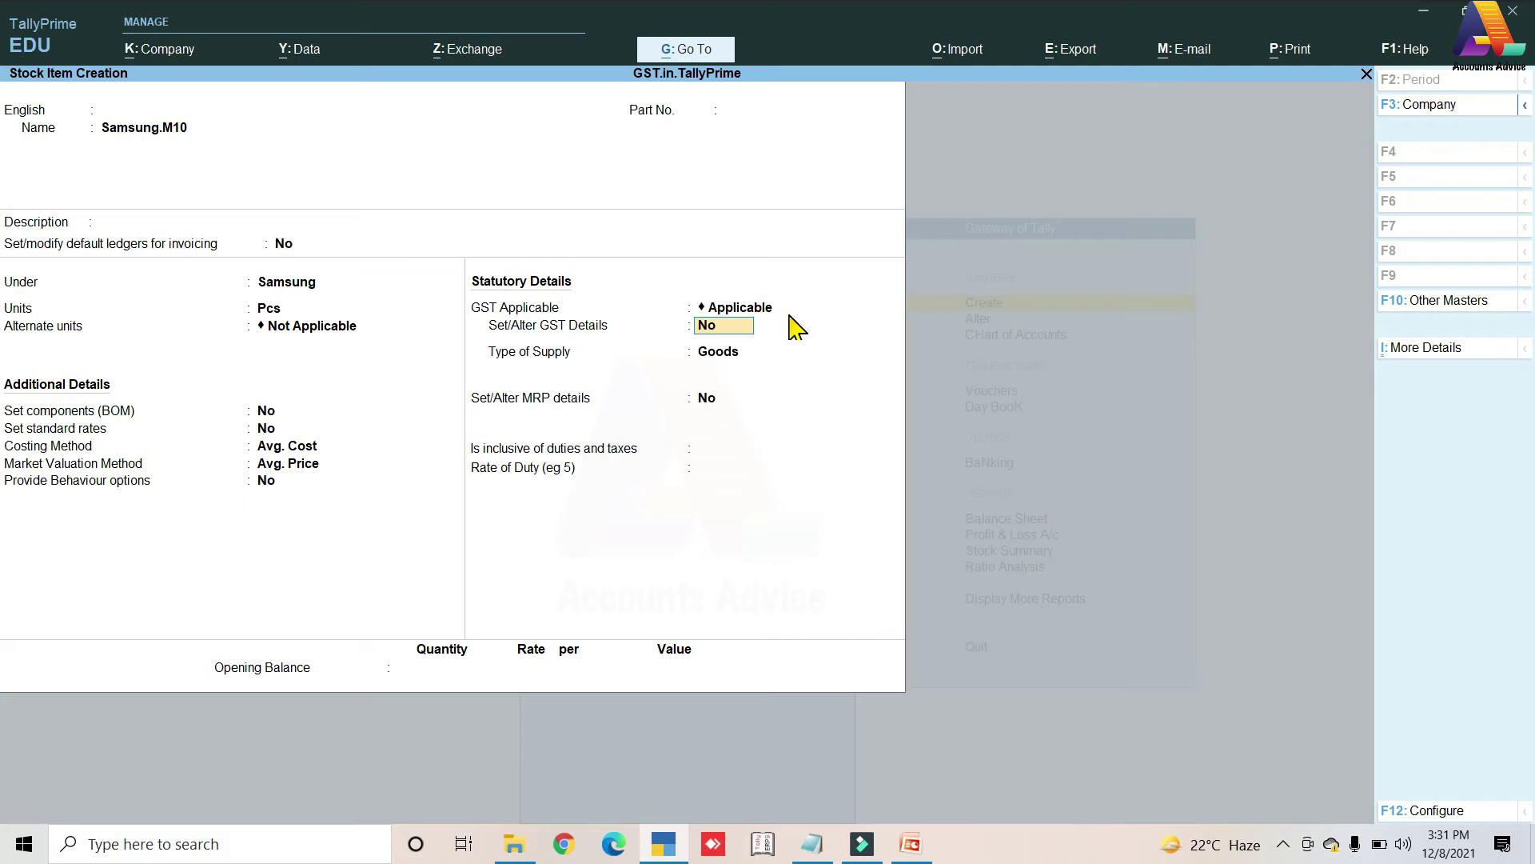
type("y")
key("Return")
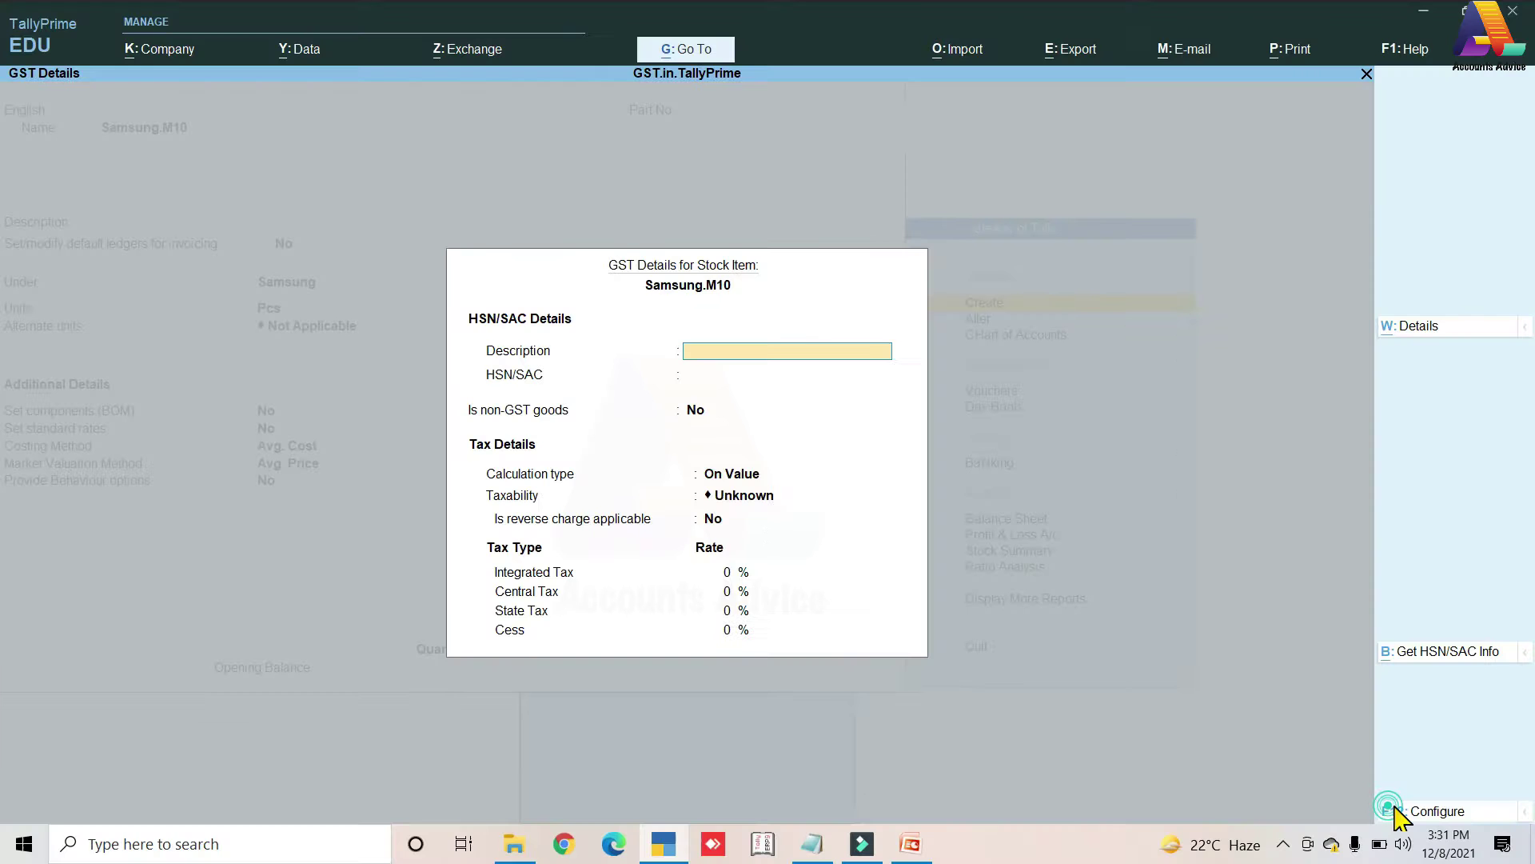
left_click(1395, 810)
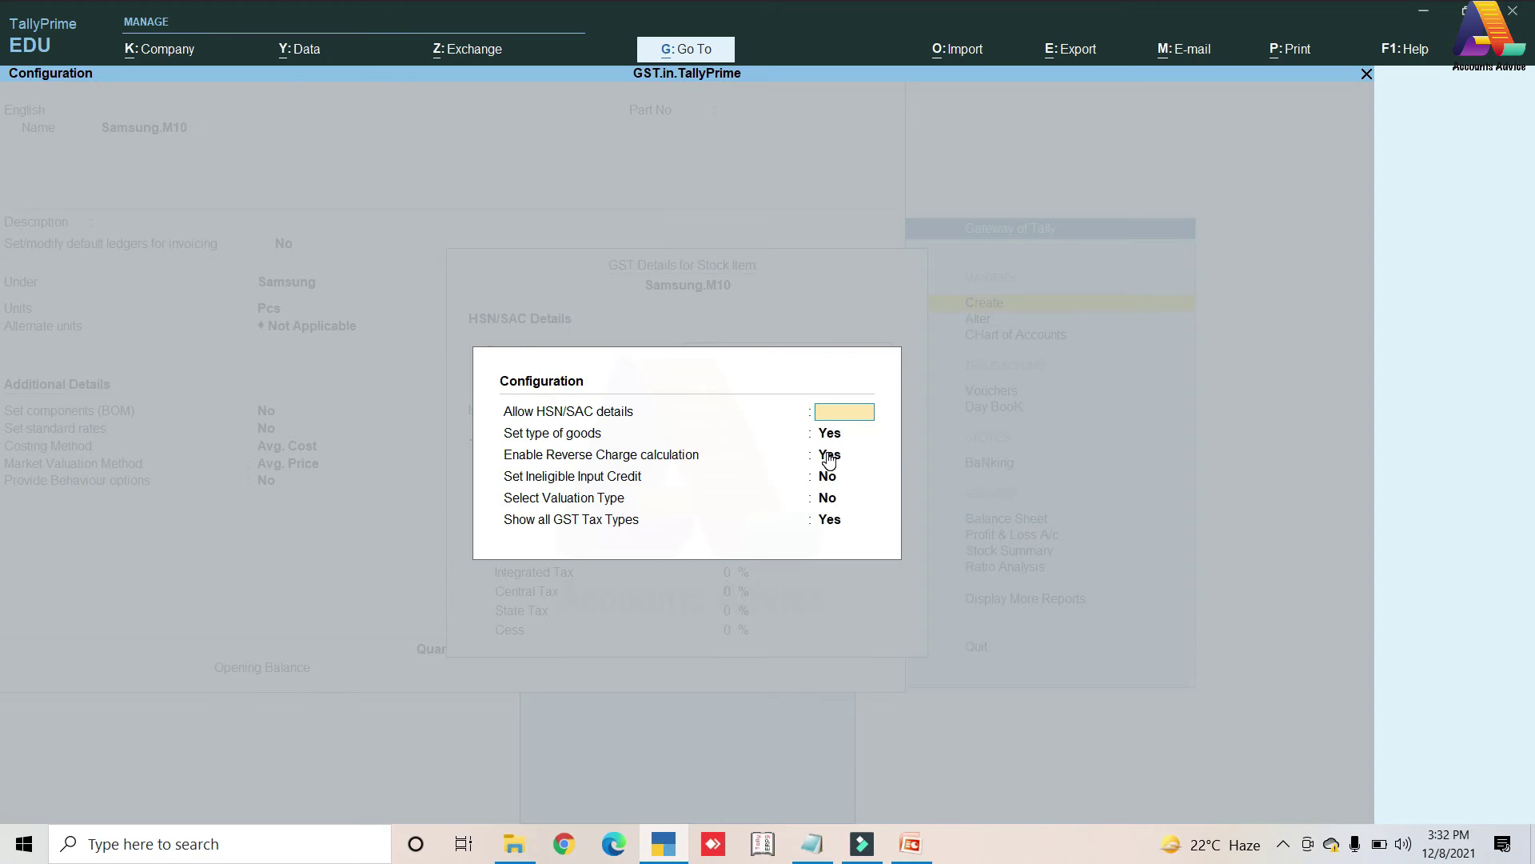
key("ctrl+a")
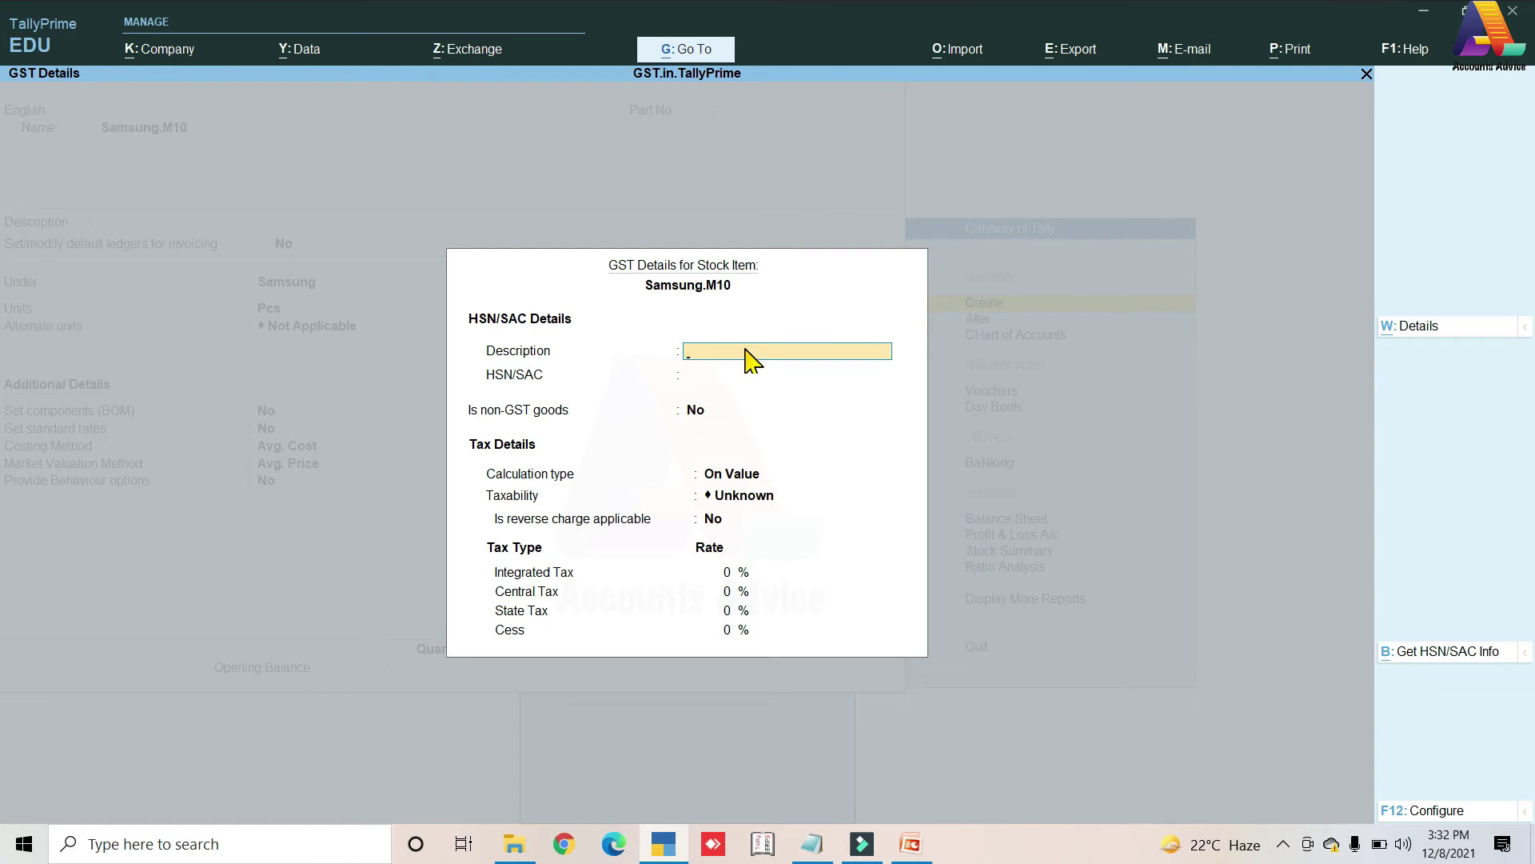
- Leave the description blank, enter HSN/SAC 9004, and keep non-GST goods at No and the calculation type On Value
key("Return")
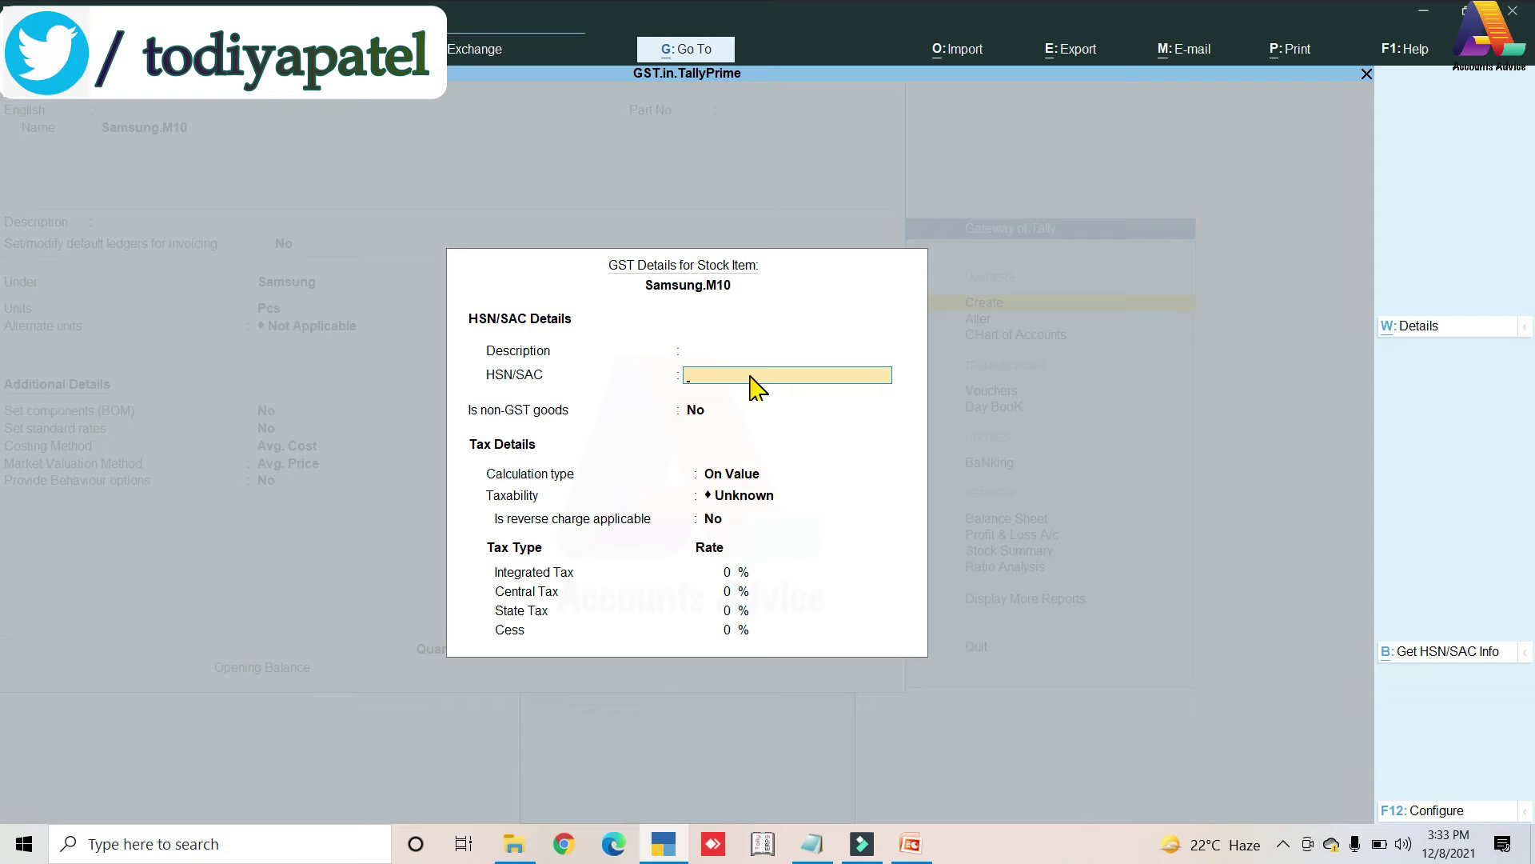
type("9004")
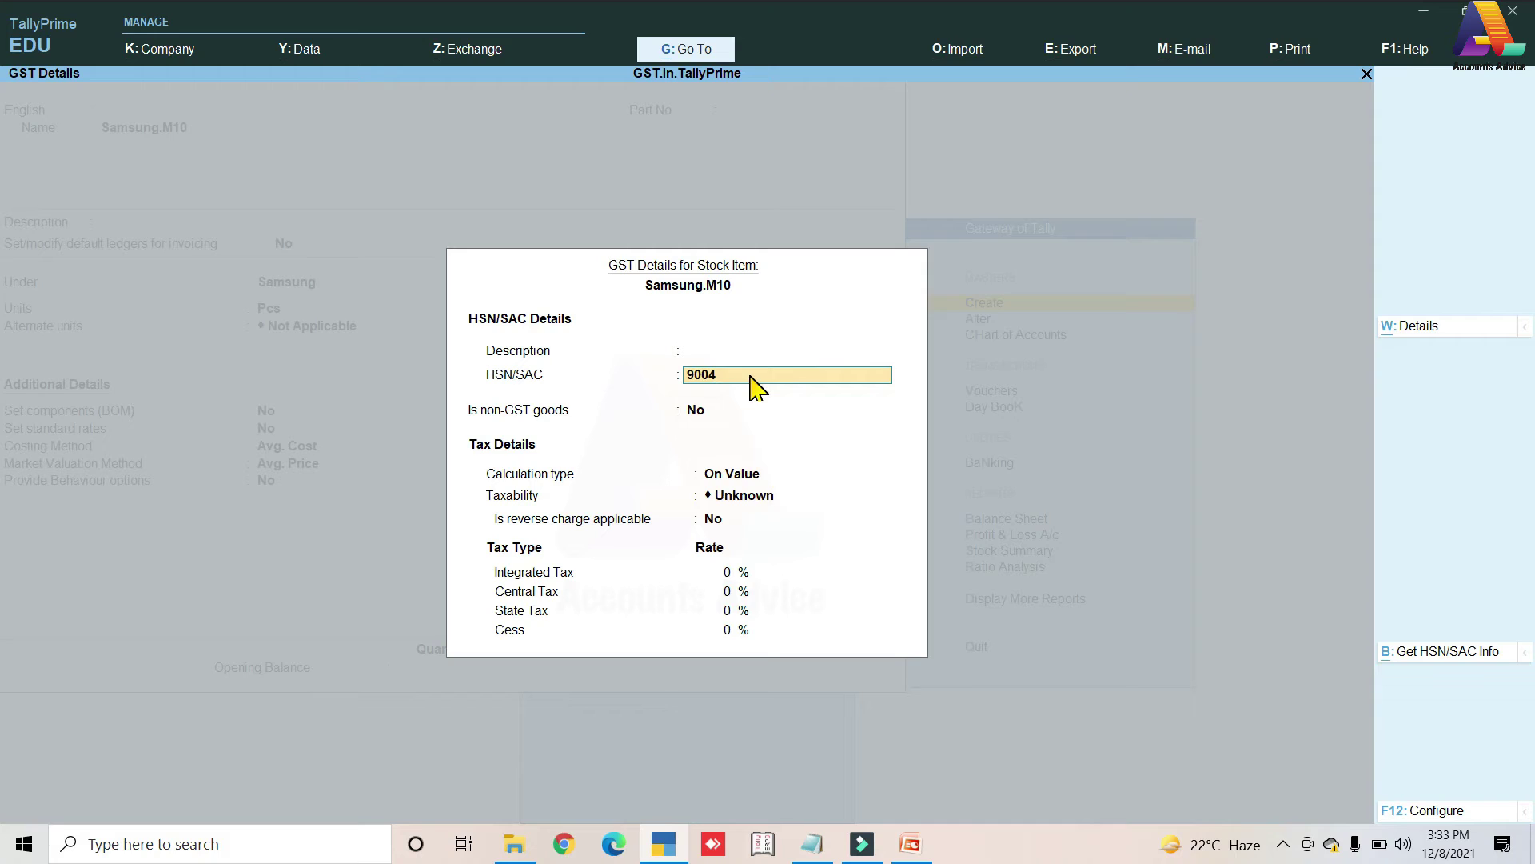
key("Return")
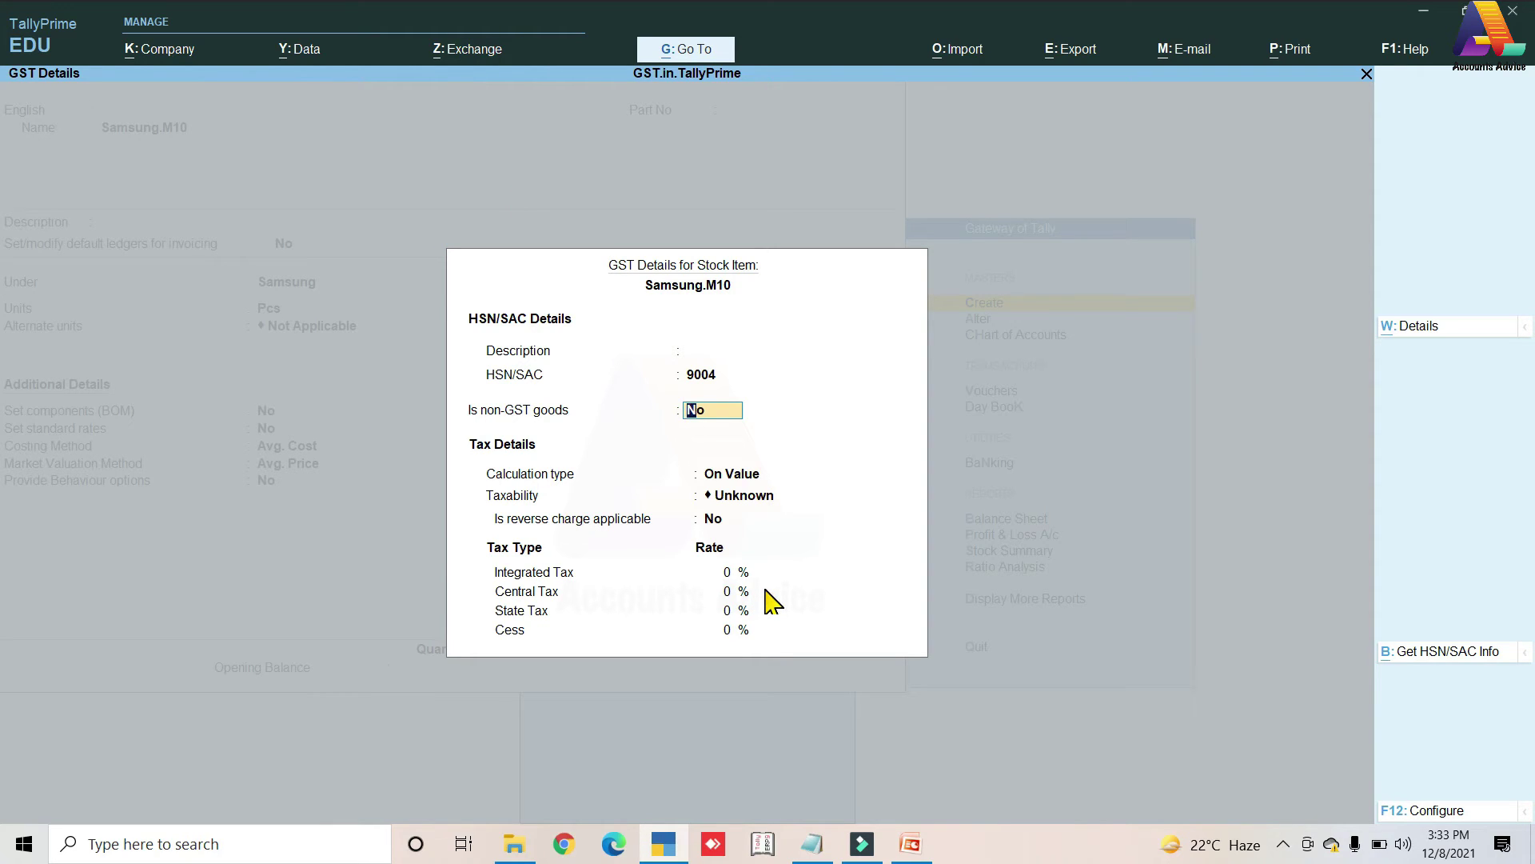
key("Return")
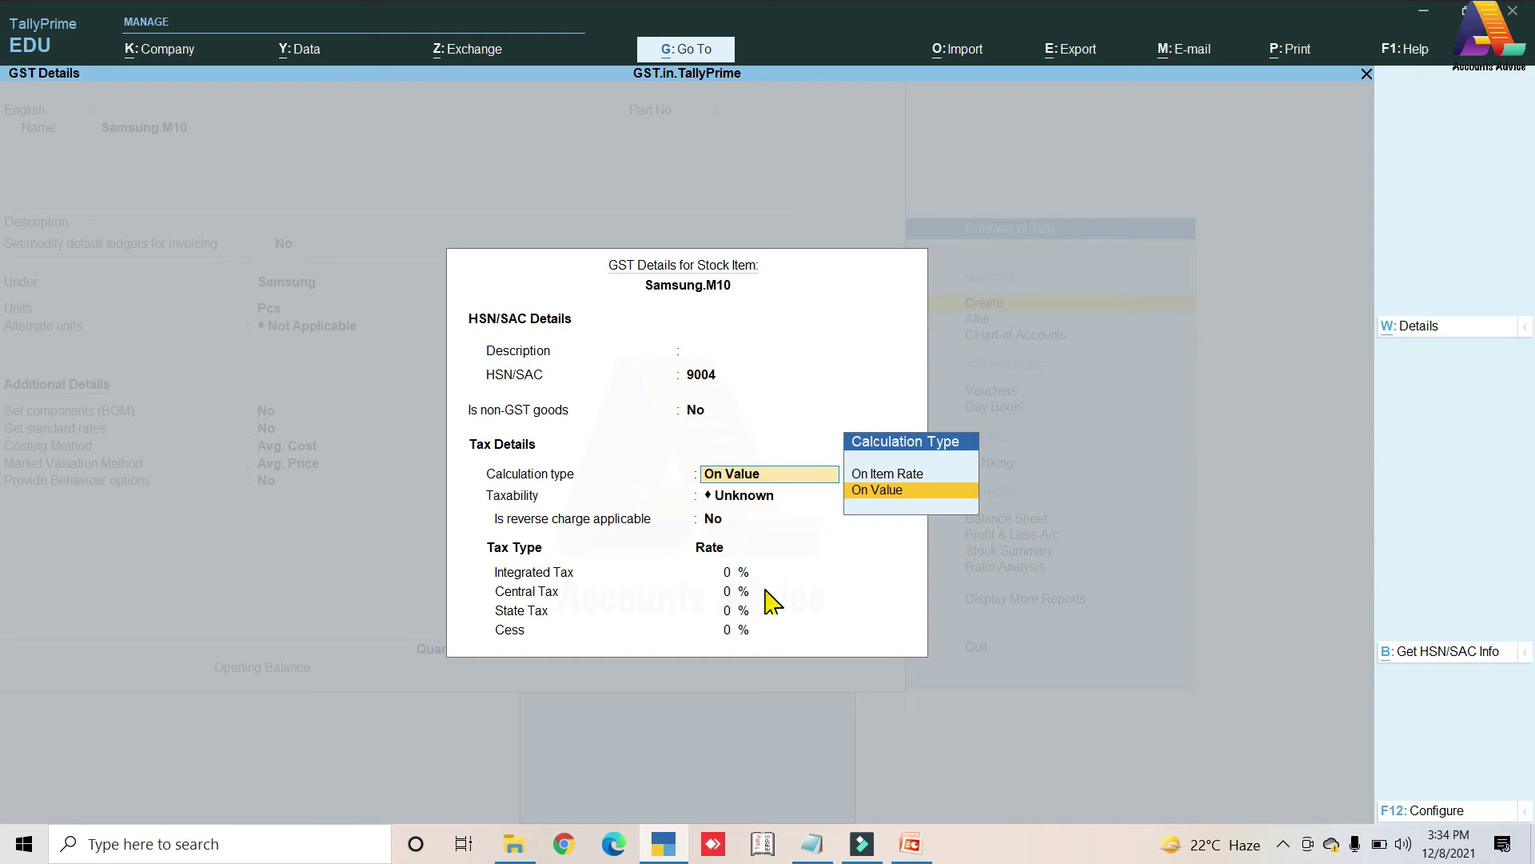
key("Return")
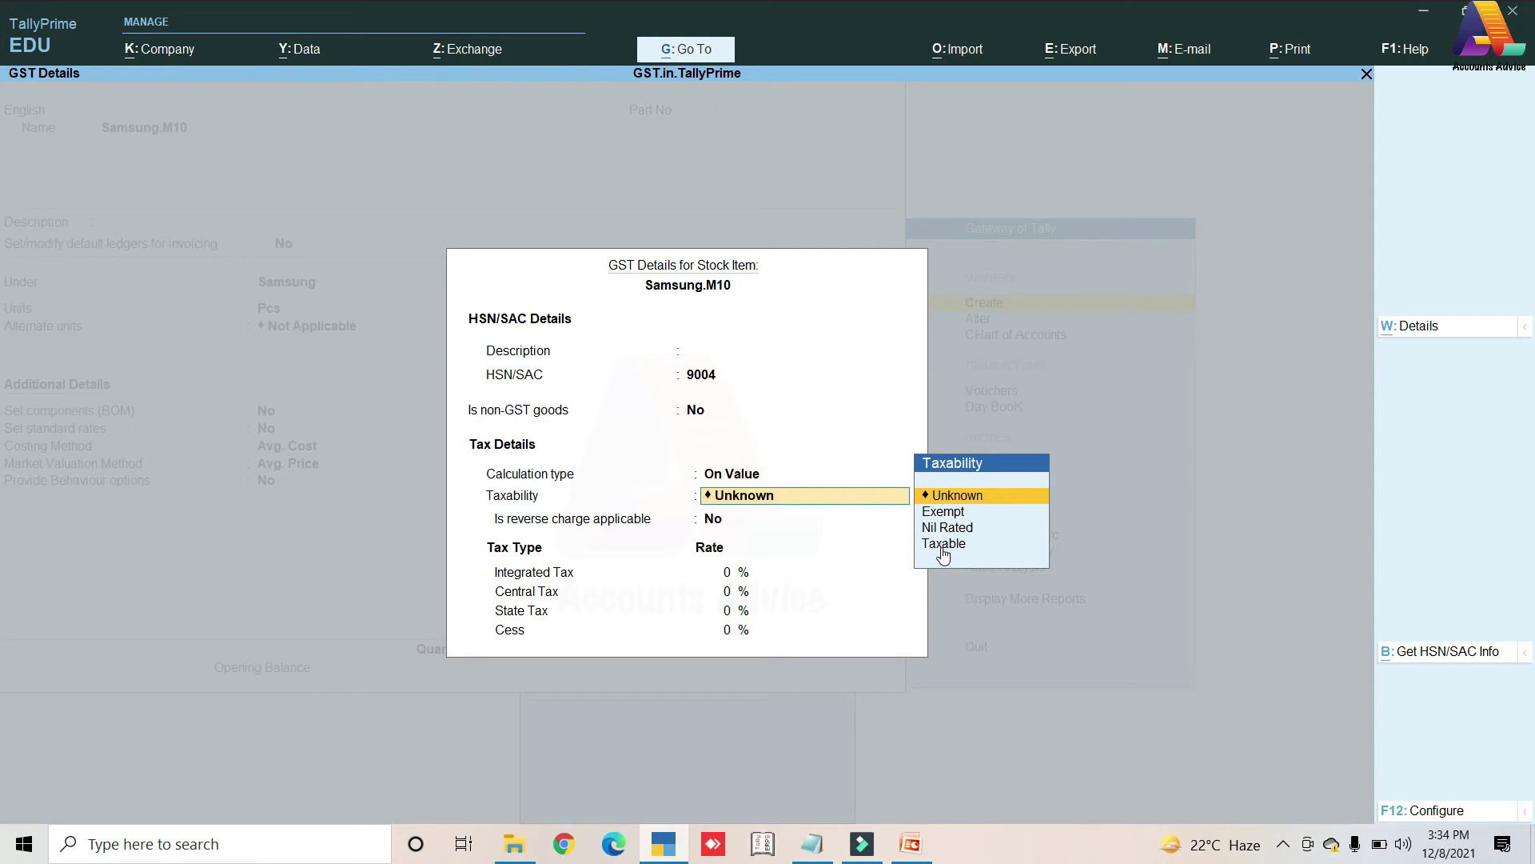
- Set the taxability to Taxable, keep reverse charge at No, and enter 18% integrated tax and 9% central tax
key("Down")
key("Down")
key("Down")
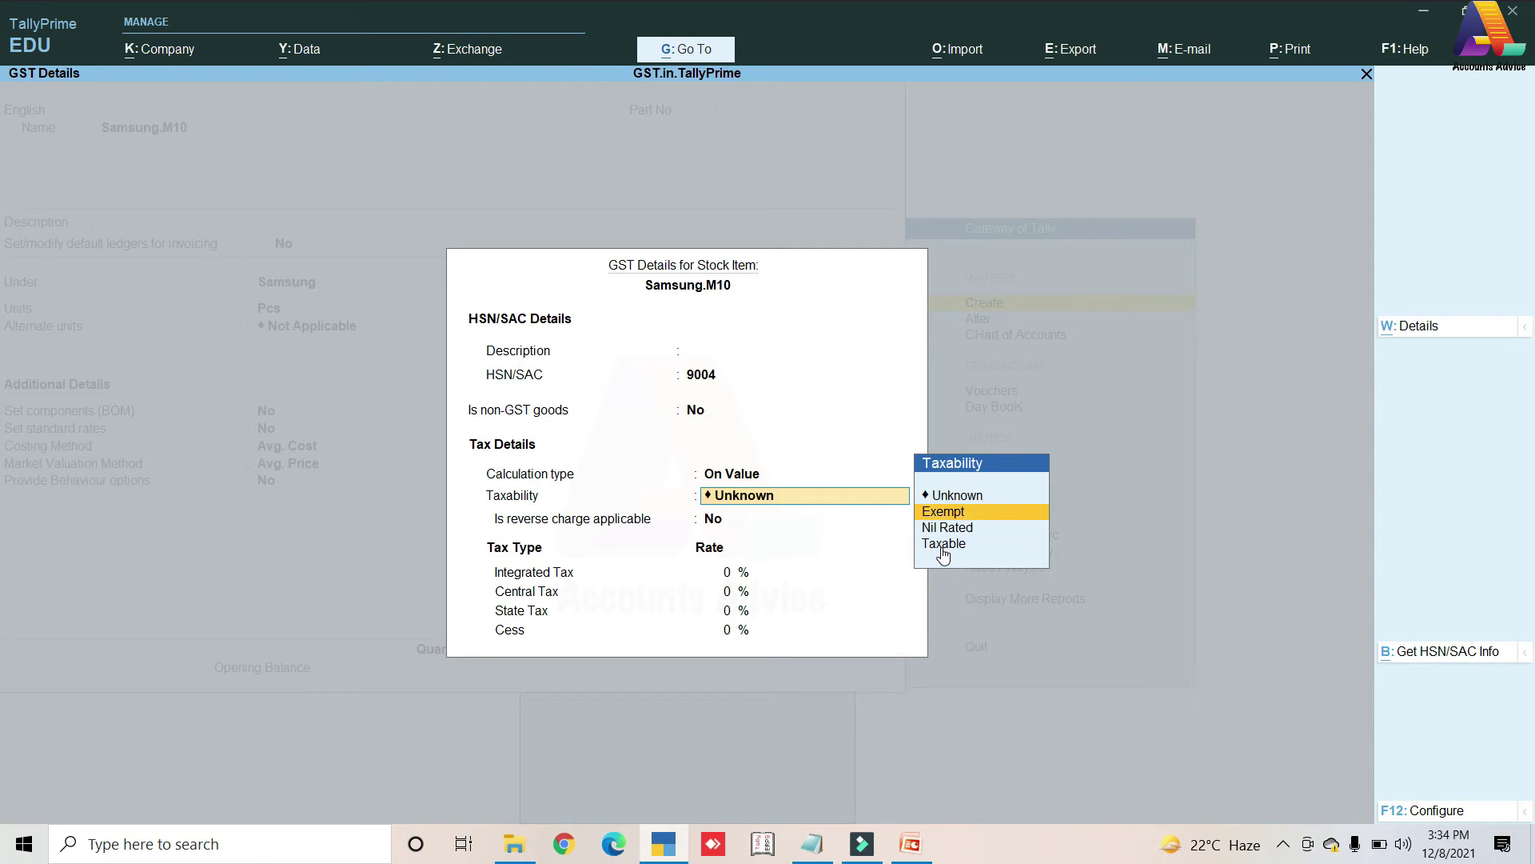
key("Return")
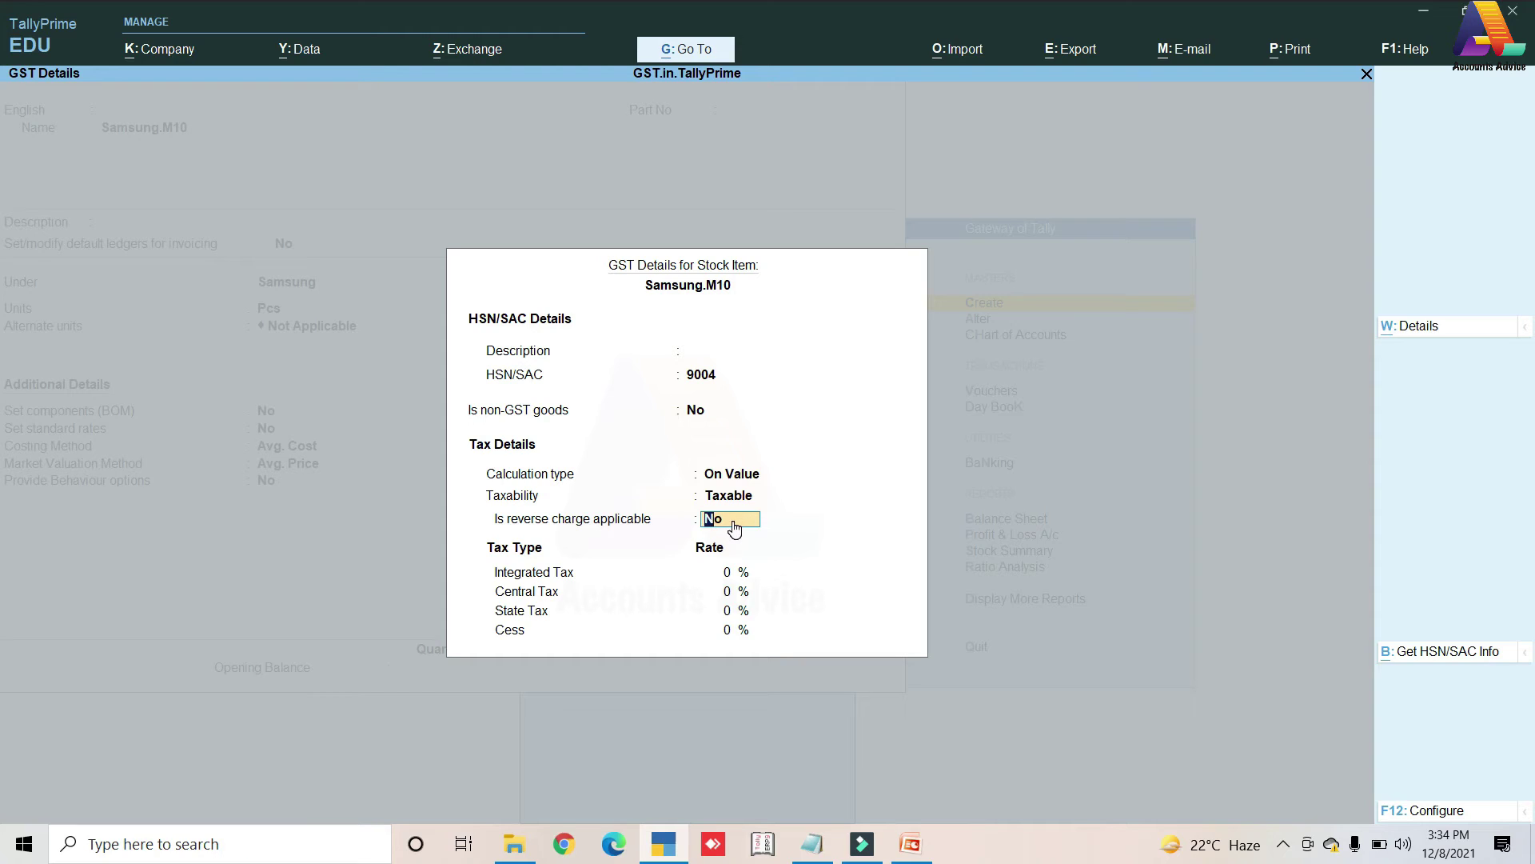
key("Return")
type("18")
key("Return")
type("9")
key("Return")
key("Return")
key("Return")
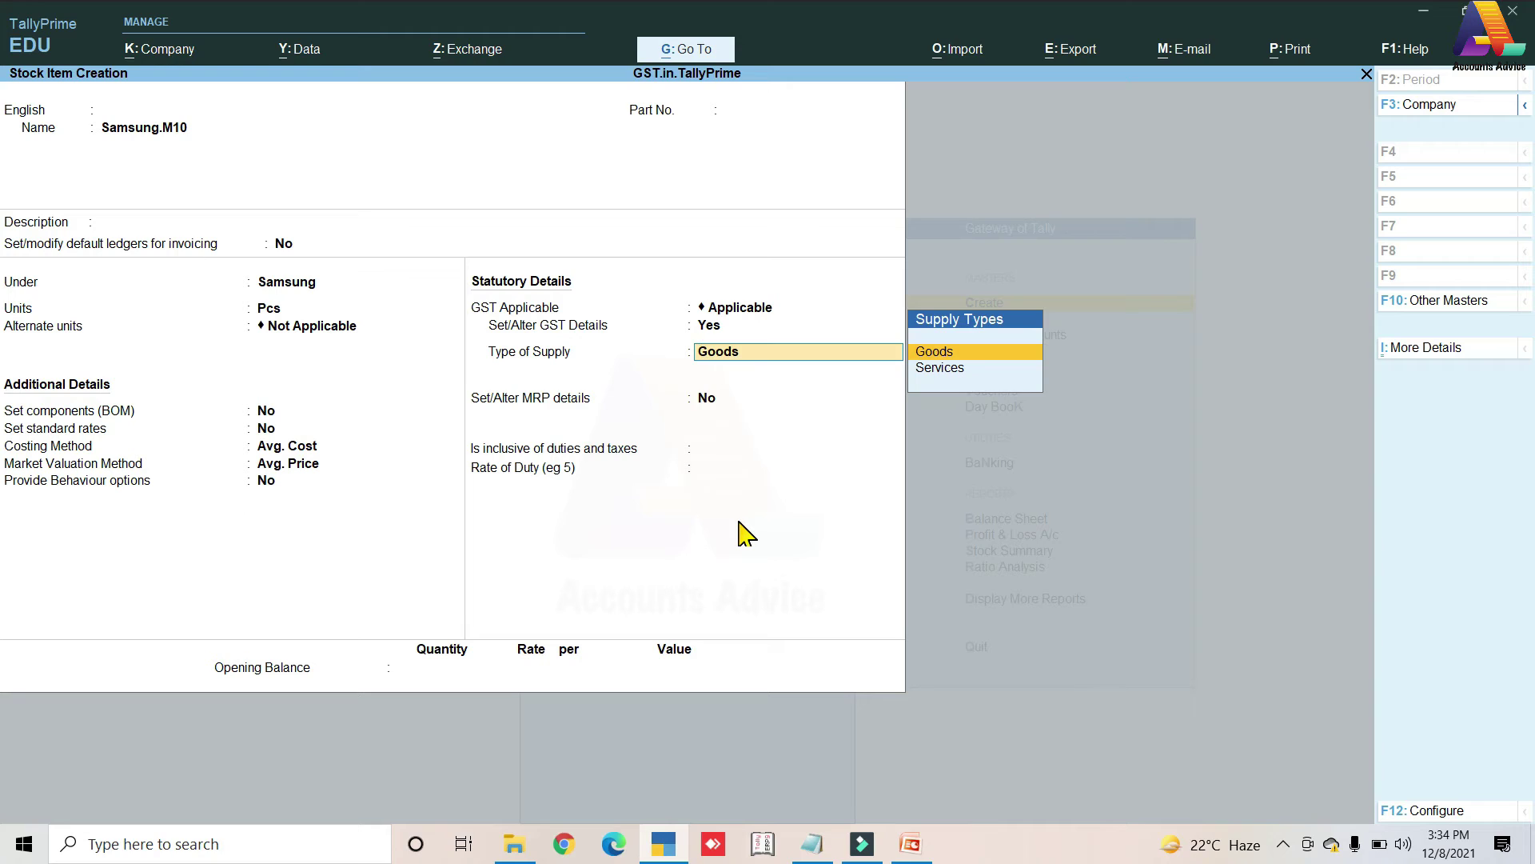
- Keep the supply type Goods, MRP details and inclusive of duties at No, and the rate of duty at 0
key("Return")
key("Return")
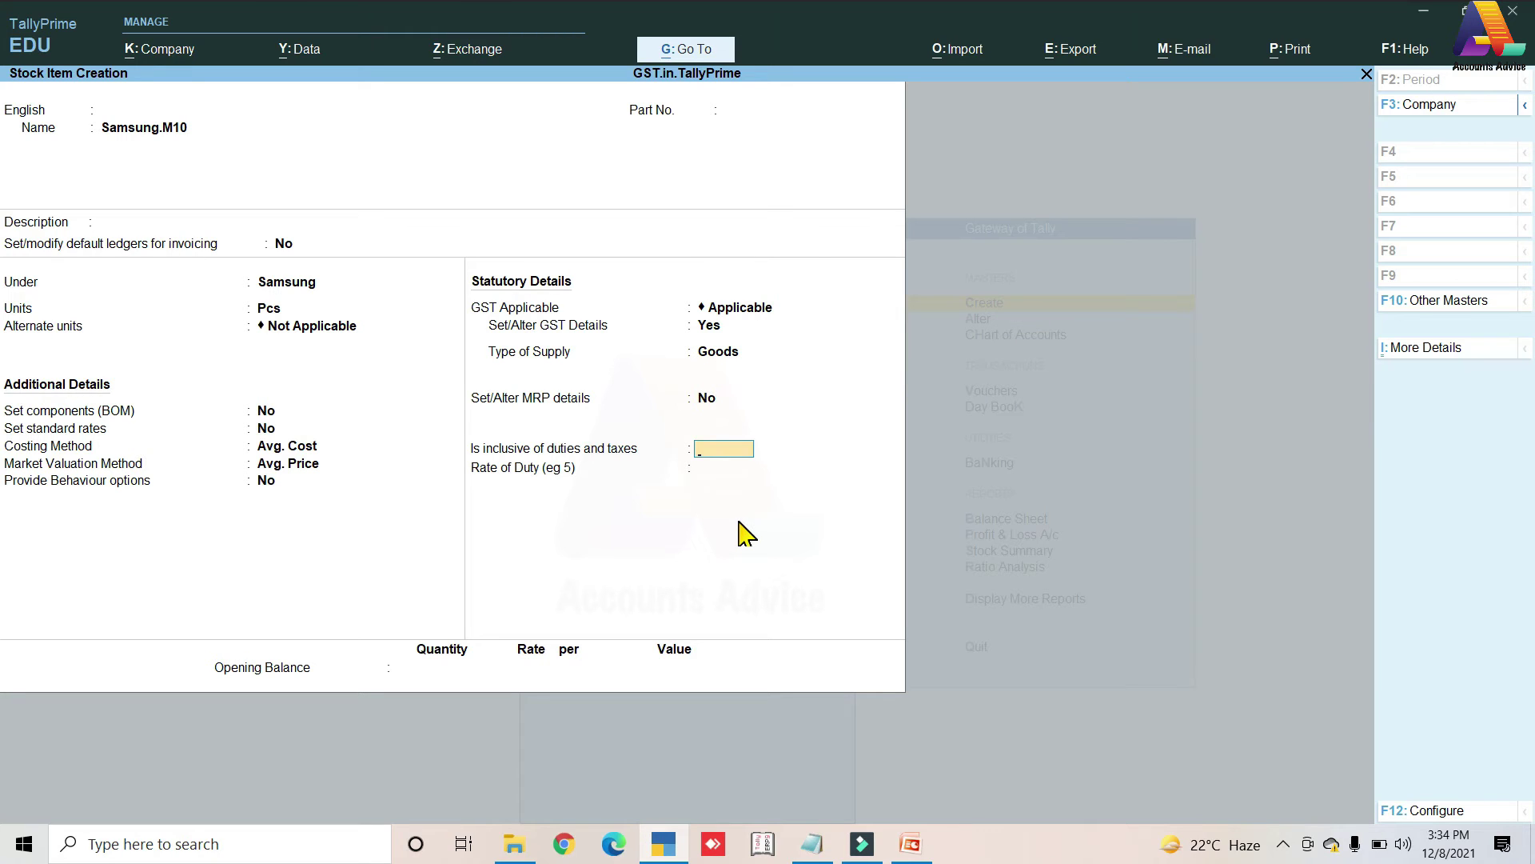
key("Return")
key("Return")
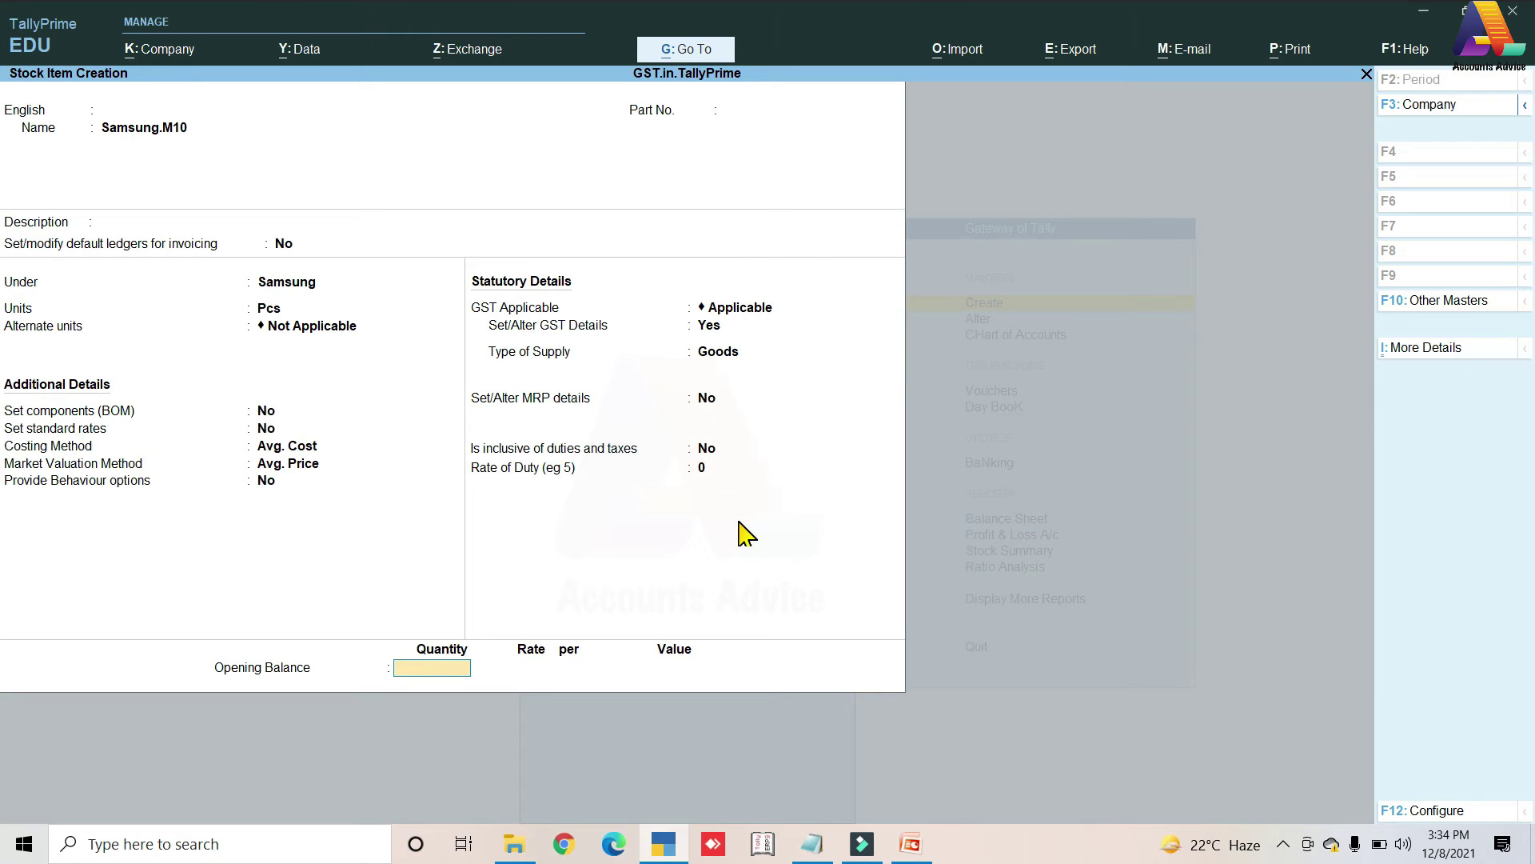
- Enter an opening balance of 15 Pcs at a rate of 10,000 per Pcs and save the Samsung.M10 item
type("15")
key("Return")
type("10000")
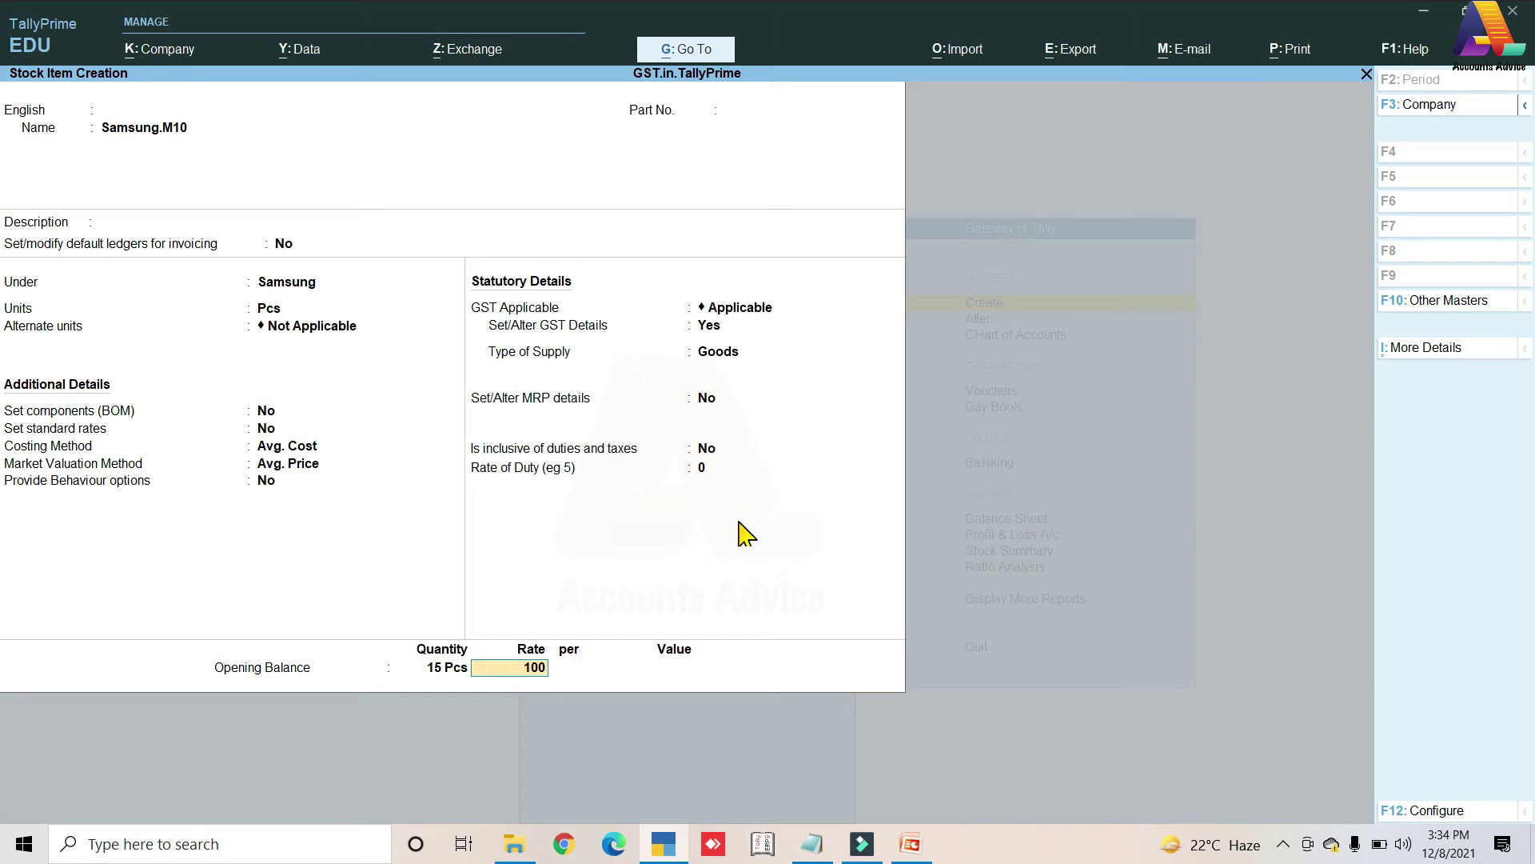
key("Return")
key("Return")
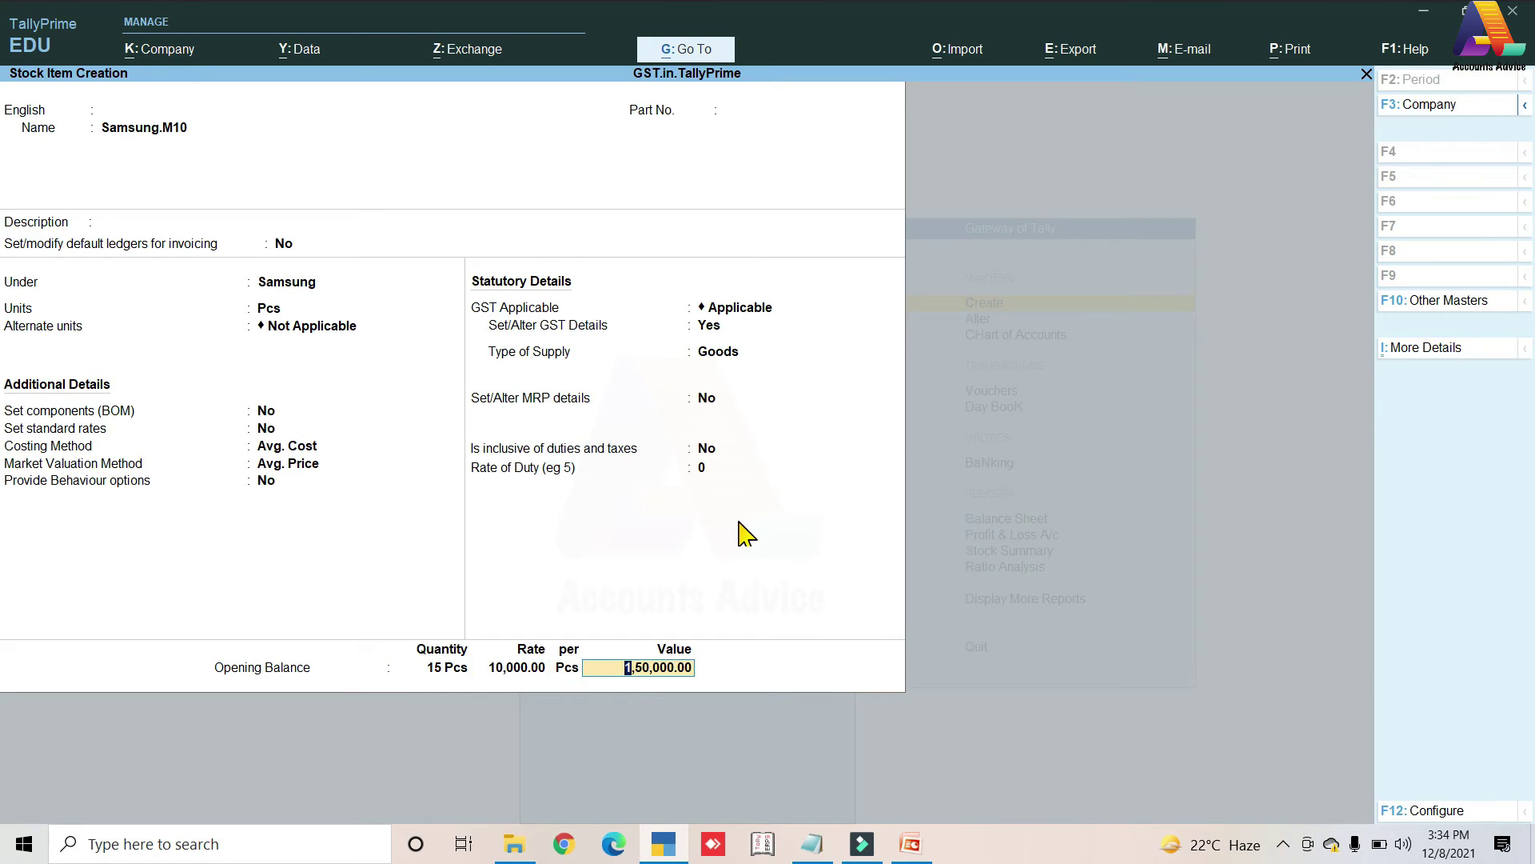
key("Return")
key("Return")
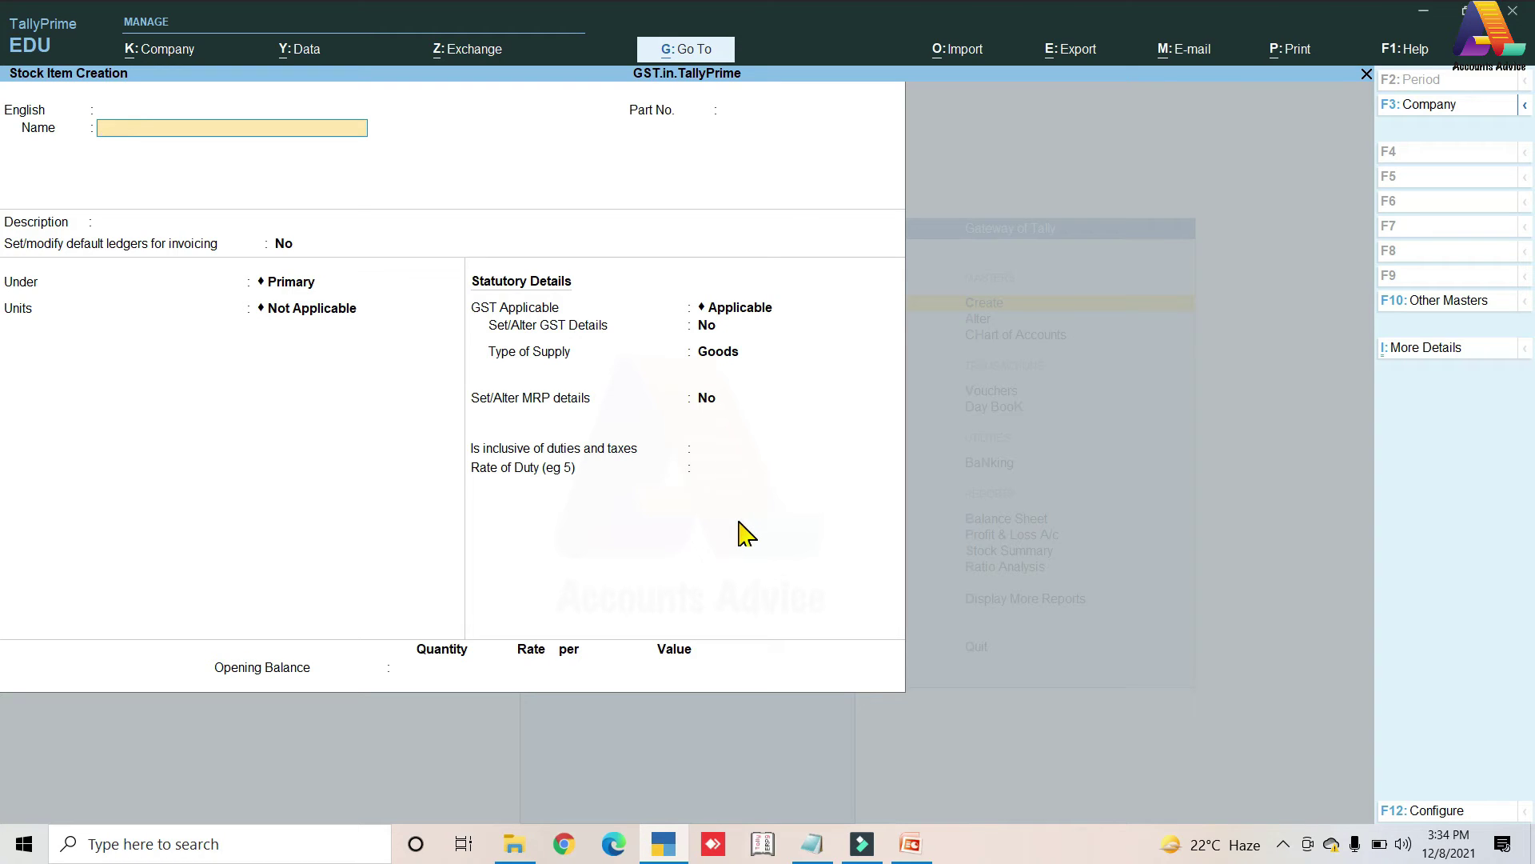
- Name a new stock item Samsung Earphone, placed under Primary, with unit Pcs and no alternate unit
type("Samsung Earphone")
key("Return")
key("Return")
key("Return")
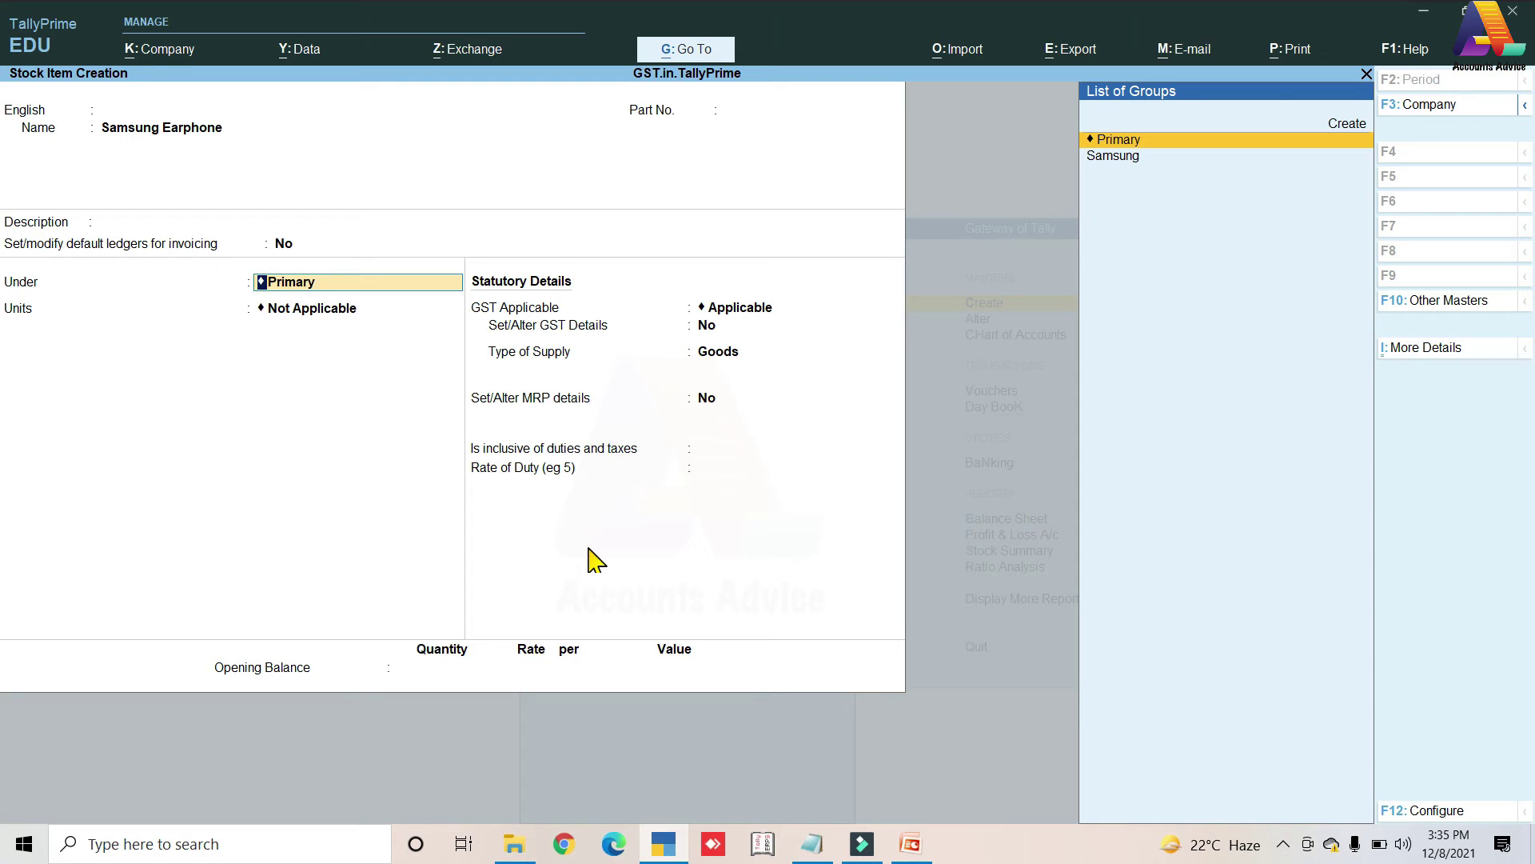
key("Return")
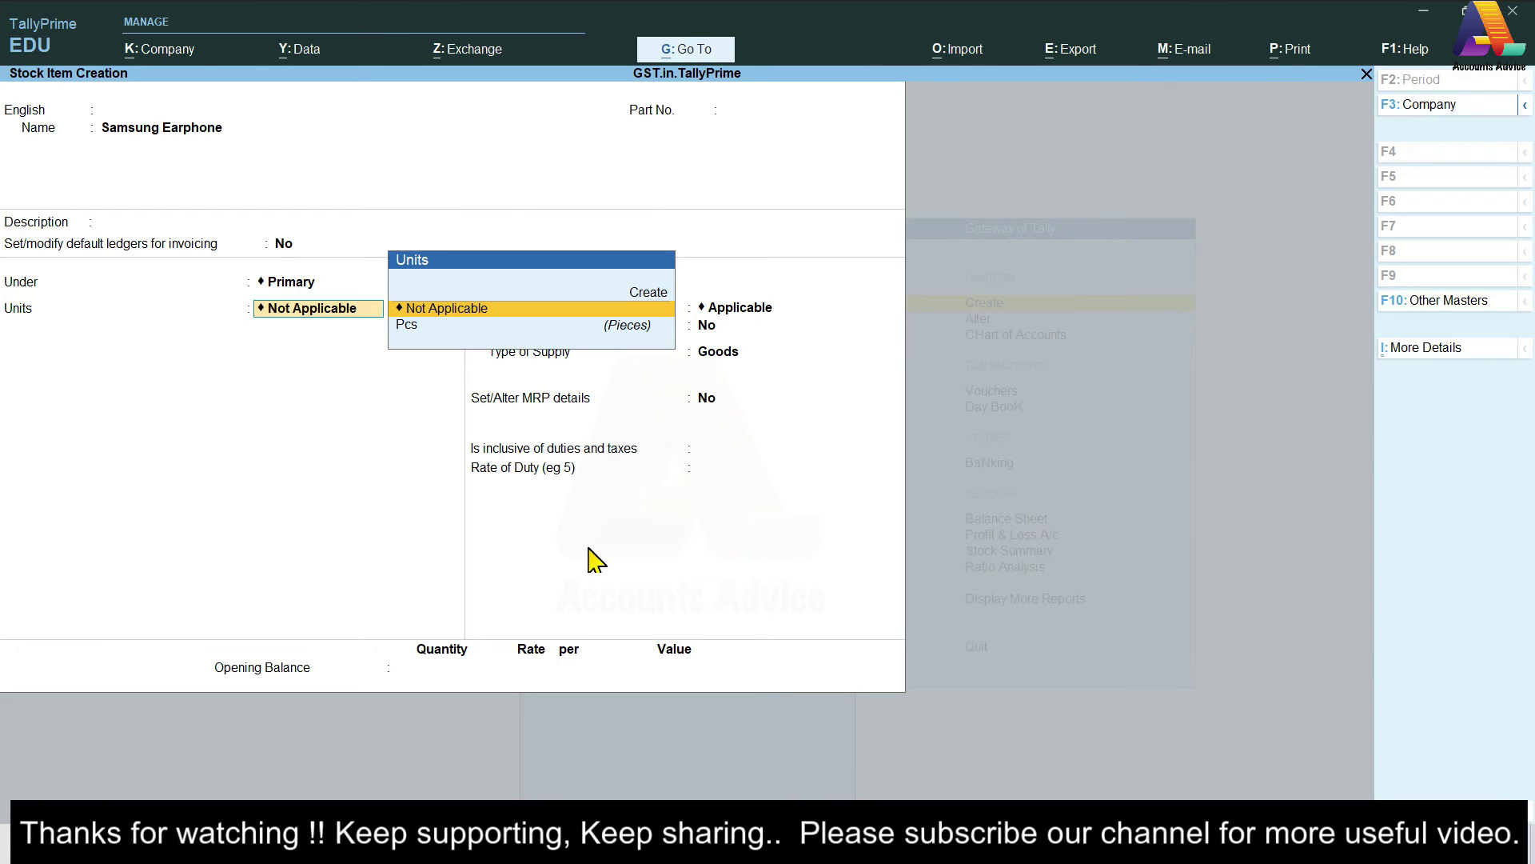
key("Down")
key("Return")
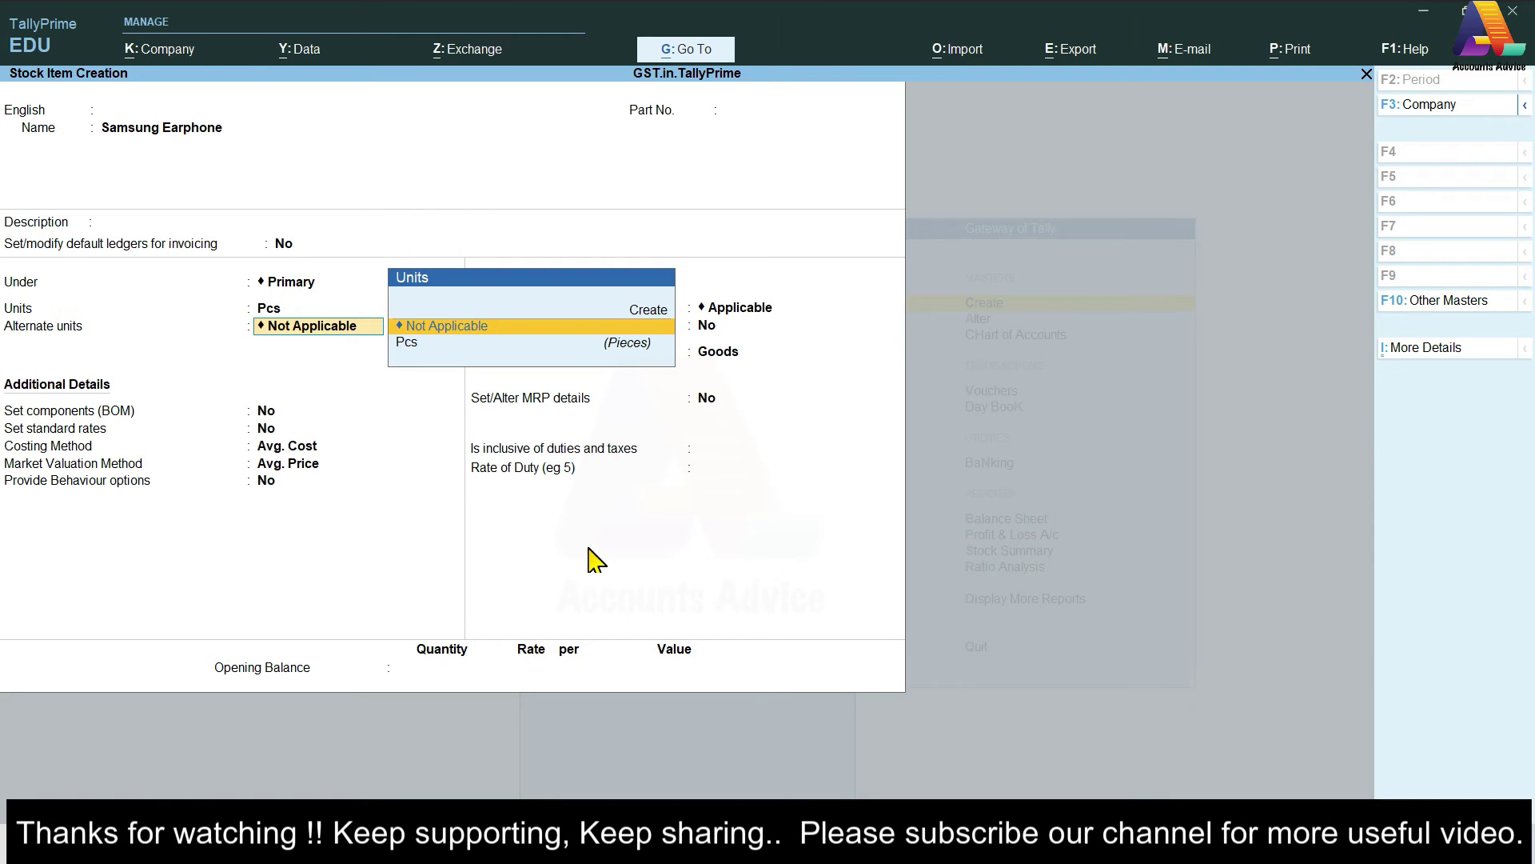
key("Return")
- Keep Samsung Earphone's components, standard rates and behaviour options at No, with Avg. Cost costing and Avg. Price market valuation
key("Return")
key("Return")
key("Return")
key("Return")
key("Return")
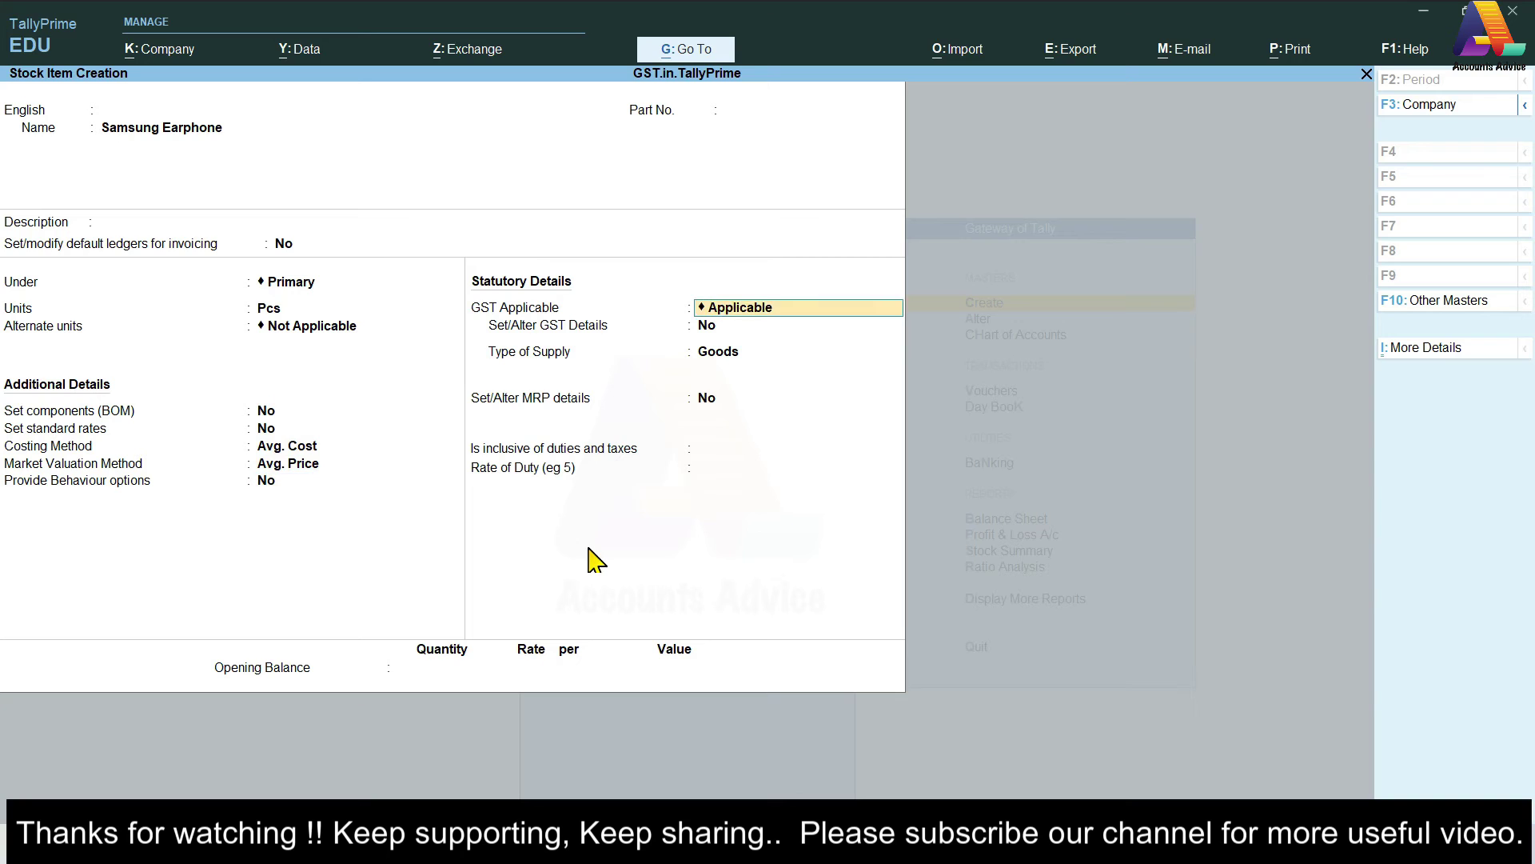
- Turn on Set/Alter GST Details for Samsung Earphone and enter HSN/SAC 9002, keeping non-GST goods at No and calculation On Value
key("Return")
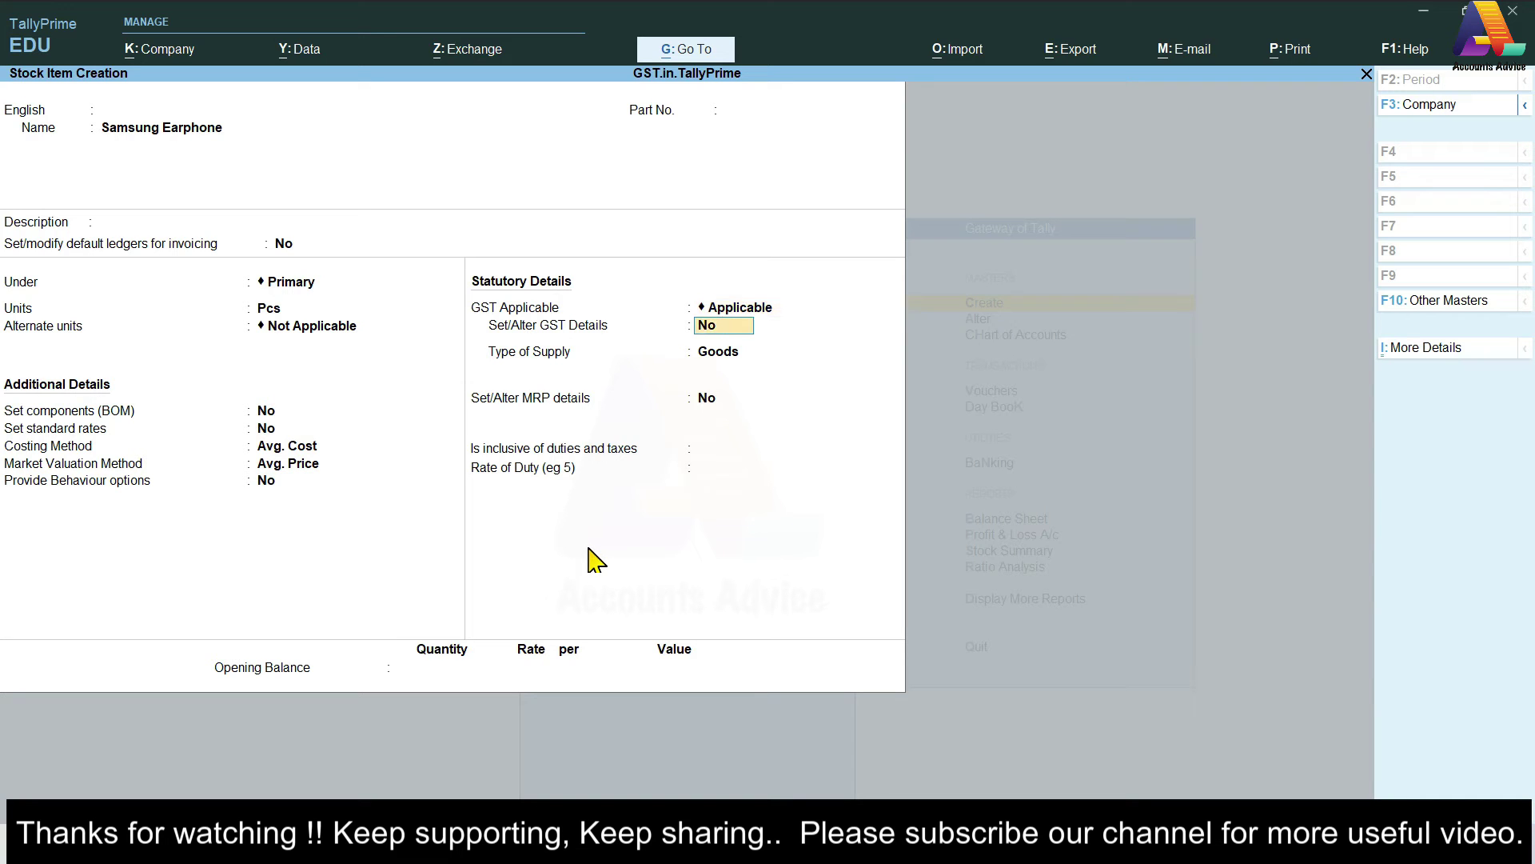
type("y")
key("Return")
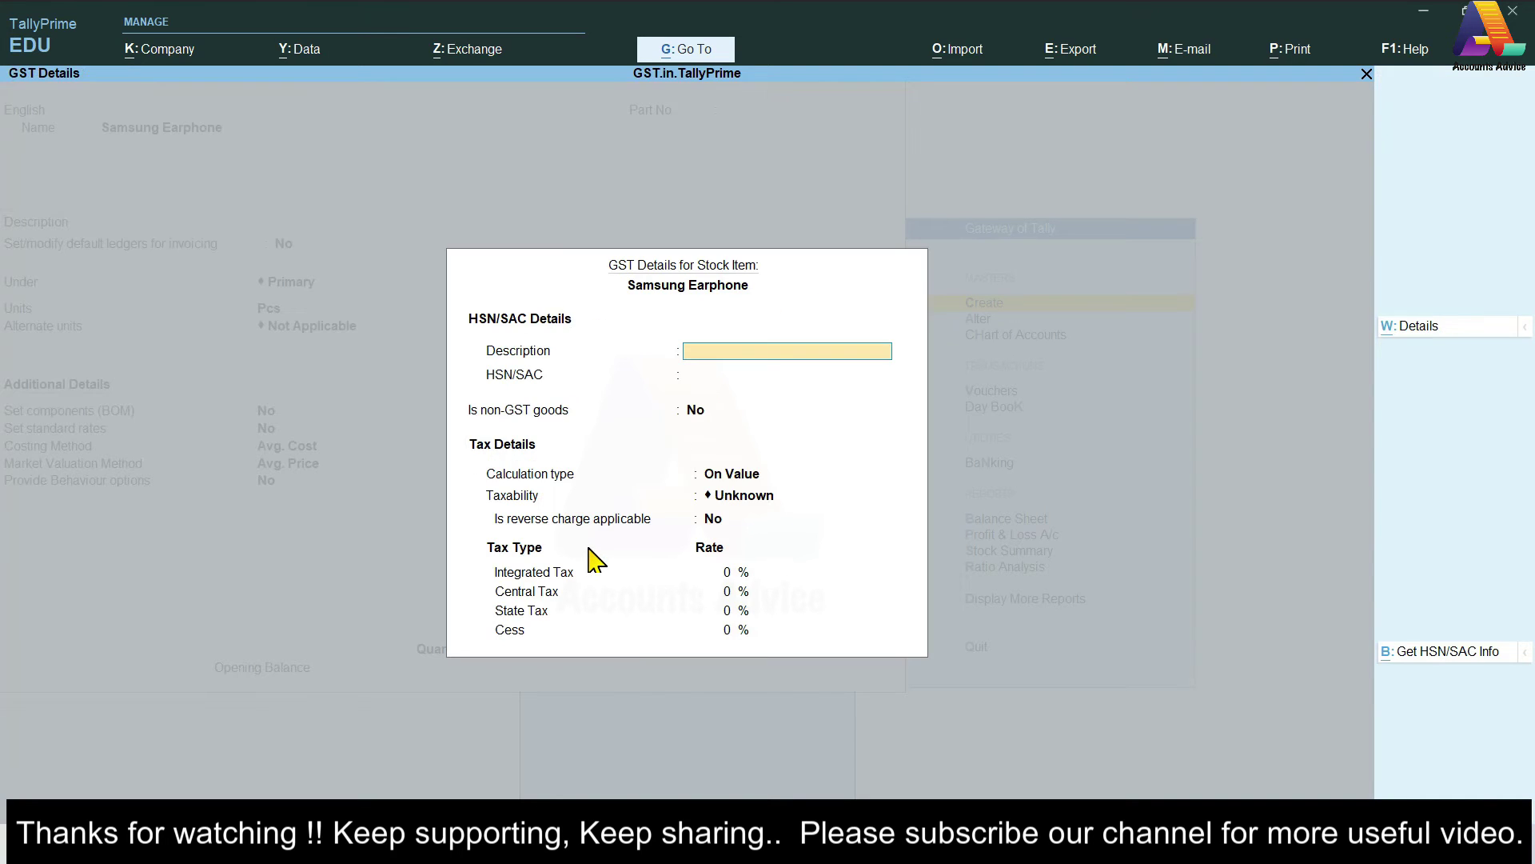
key("Return")
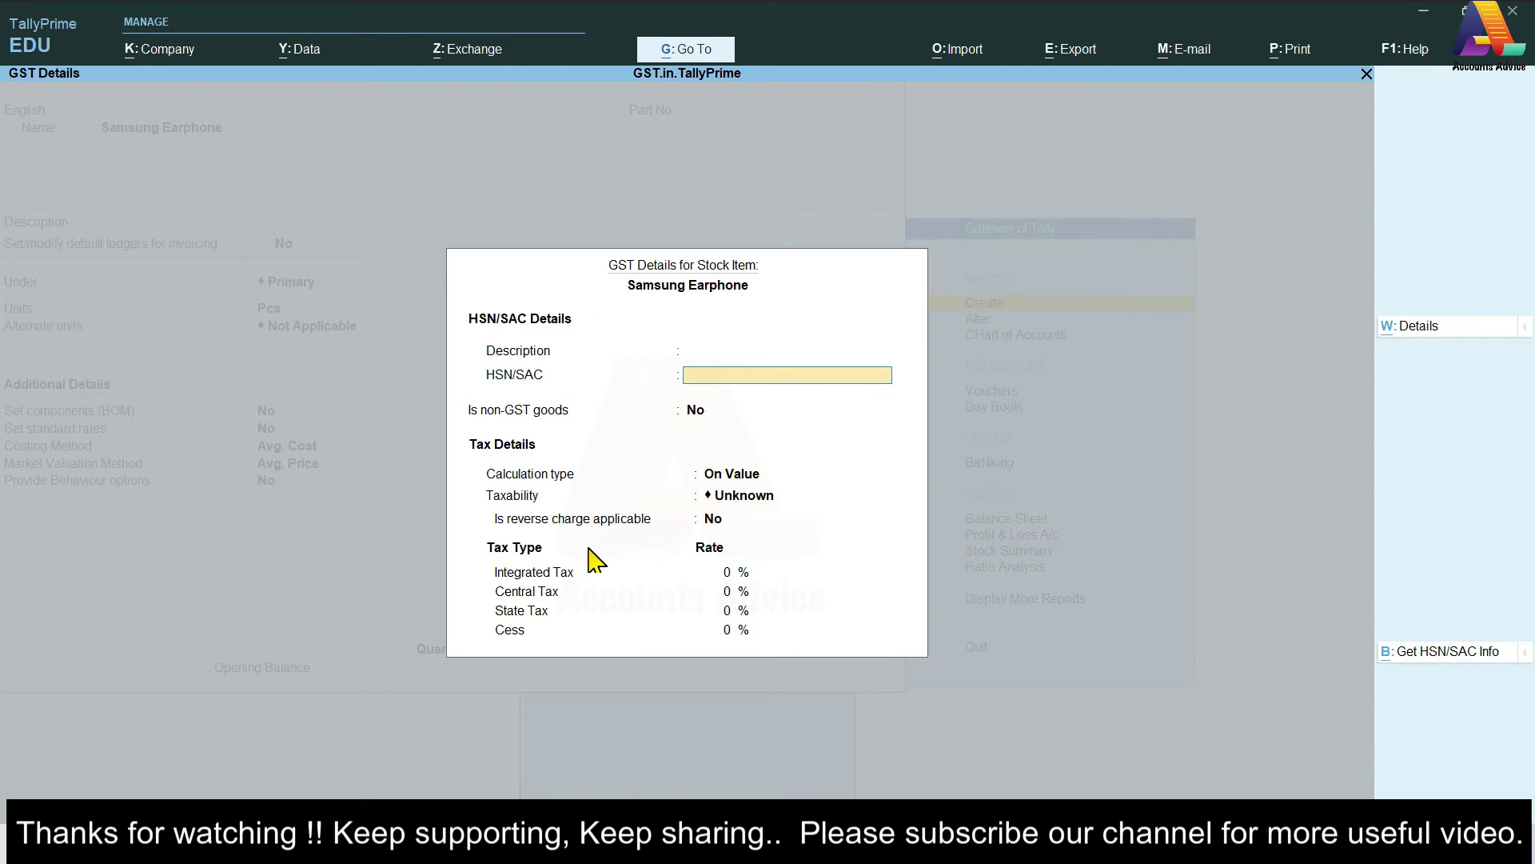
type("9002")
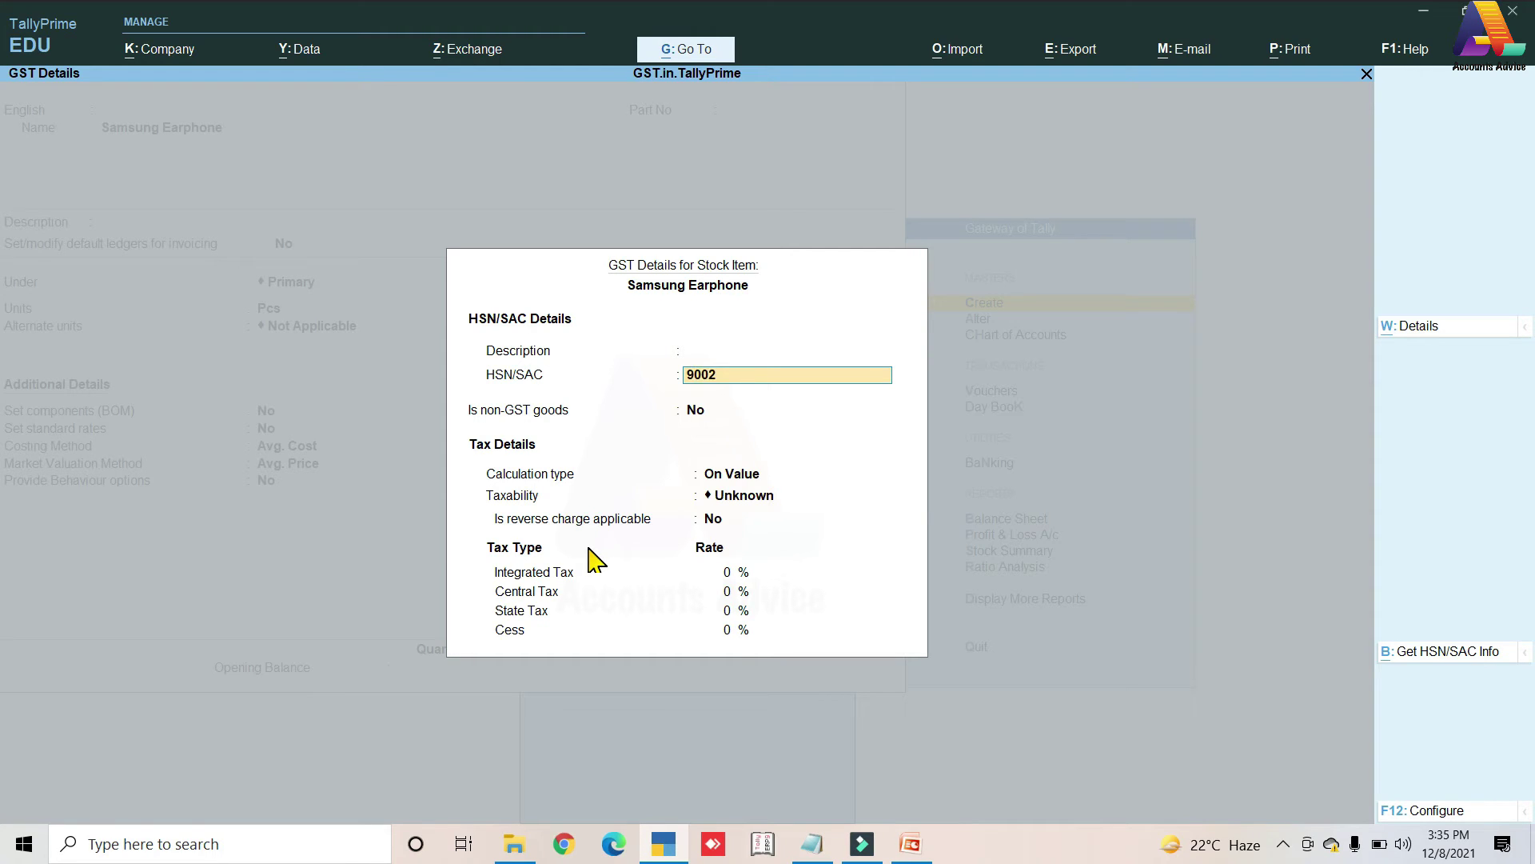
key("Return")
key("Return")
key("Return")
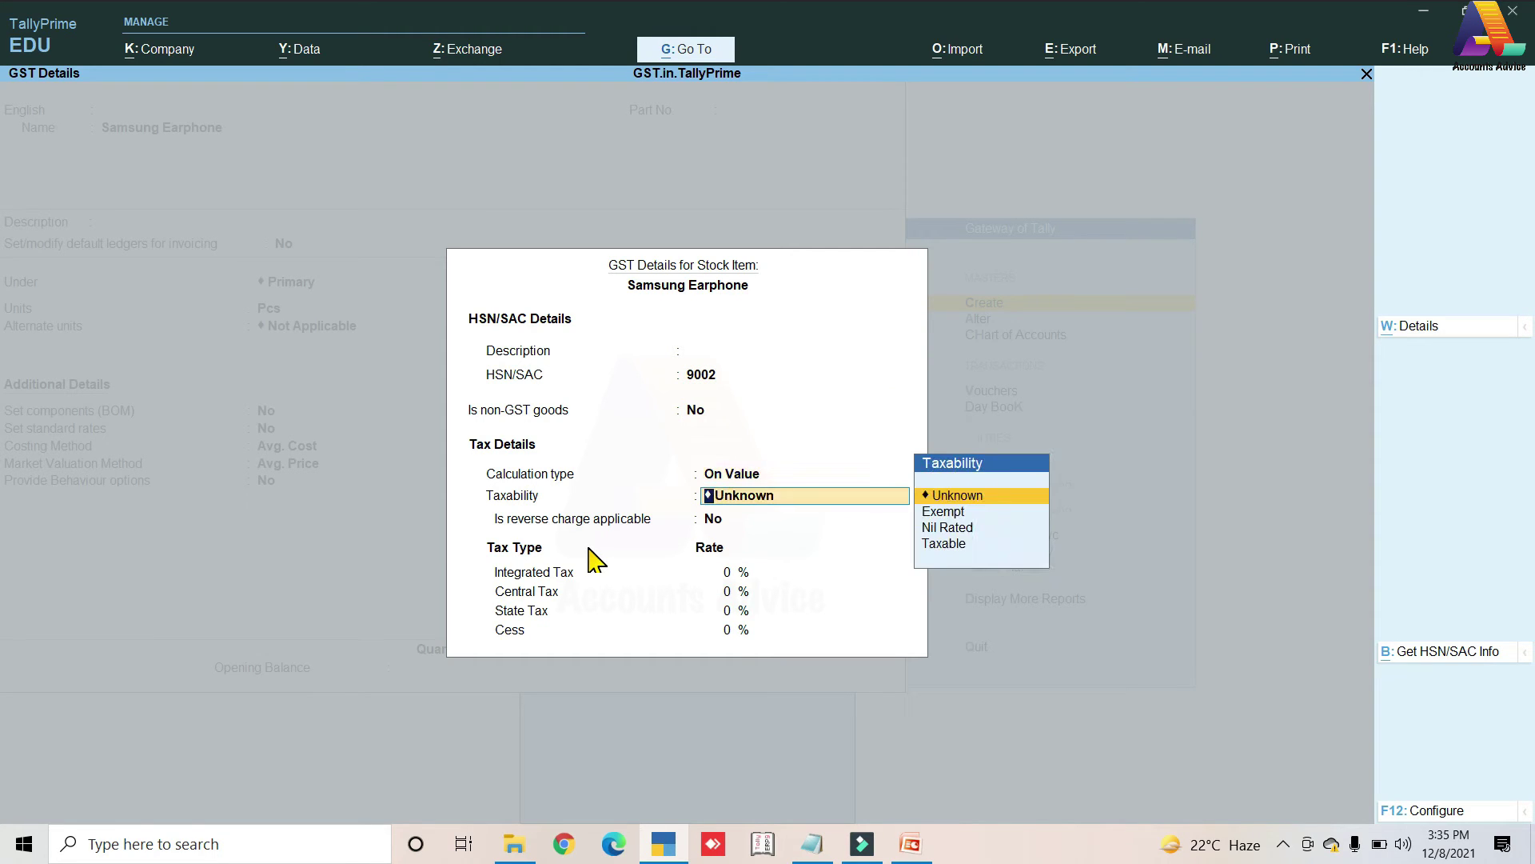
- Make Samsung Earphone Taxable without reverse charge, at 12% integrated tax, and accept its GST details
key("Down")
key("Down")
key("Down")
key("Return")
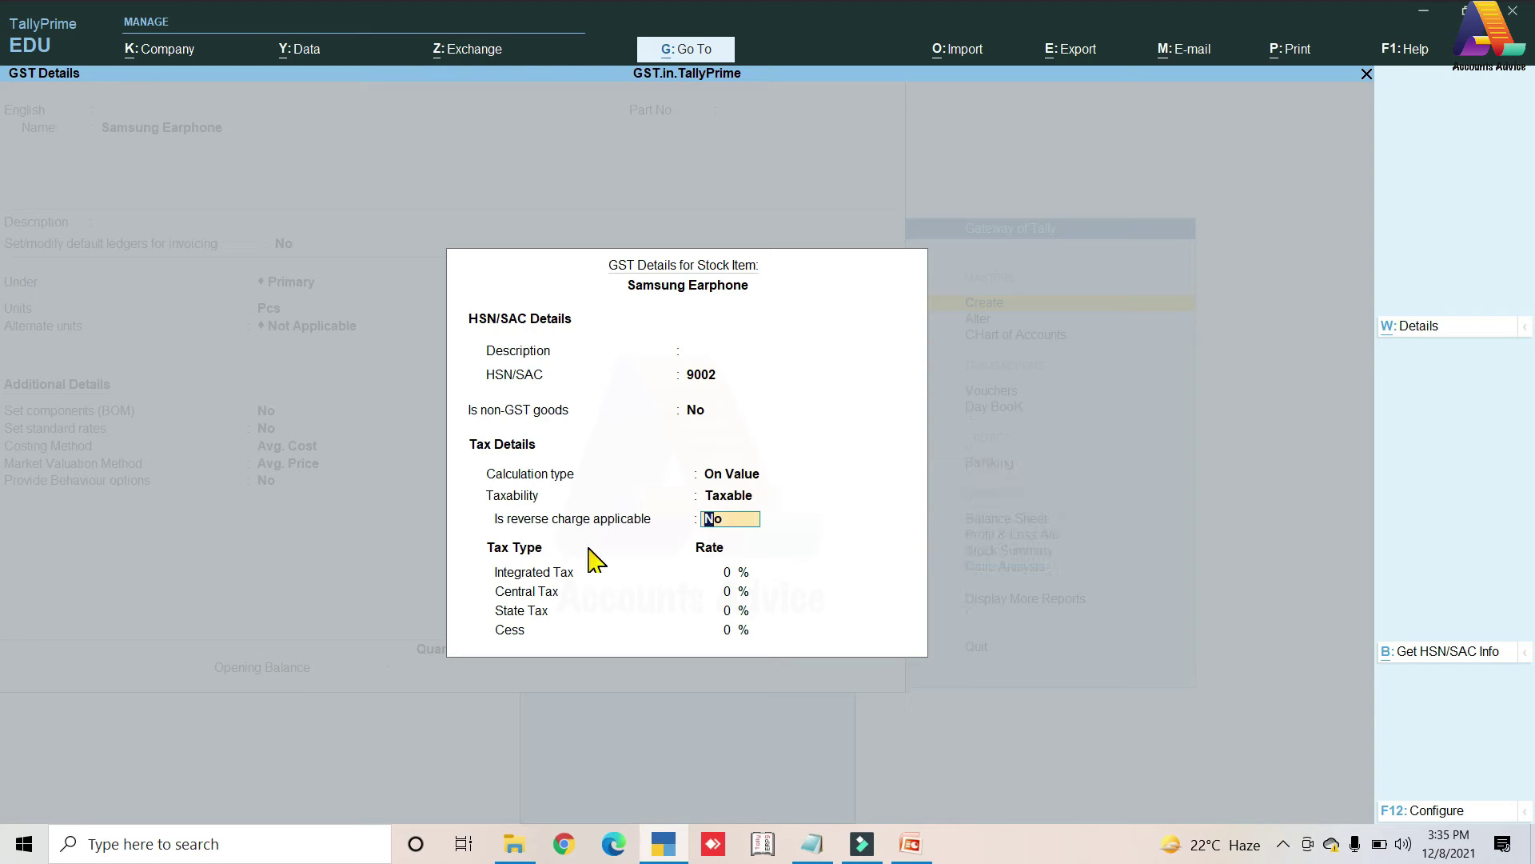
key("Return")
type("12")
key("Return")
key("Return")
key("Return")
key("Return")
- Keep Samsung Earphone's supply type Goods, MRP details and inclusive of duties at No, and its rate of duty at 0
key("Return")
key("Return")
key("Return")
key("Return")
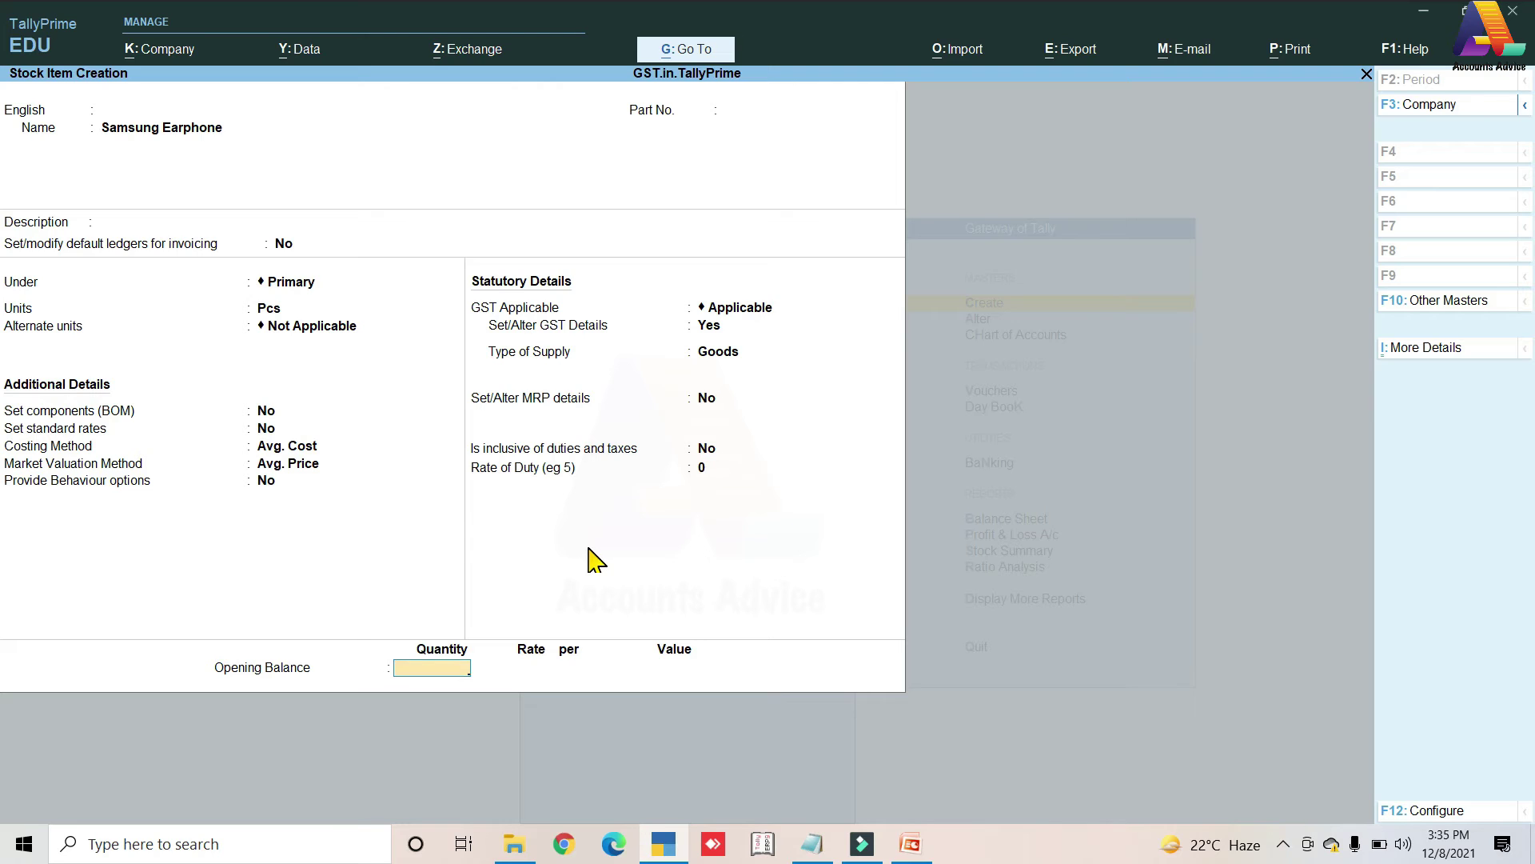
- Enter an opening balance of 10 Pcs at a rate of 1,200 per Pcs and save the Samsung Earphone item
type("10")
key("Return")
type("1,200")
key("Return")
key("Return")
key("Return")
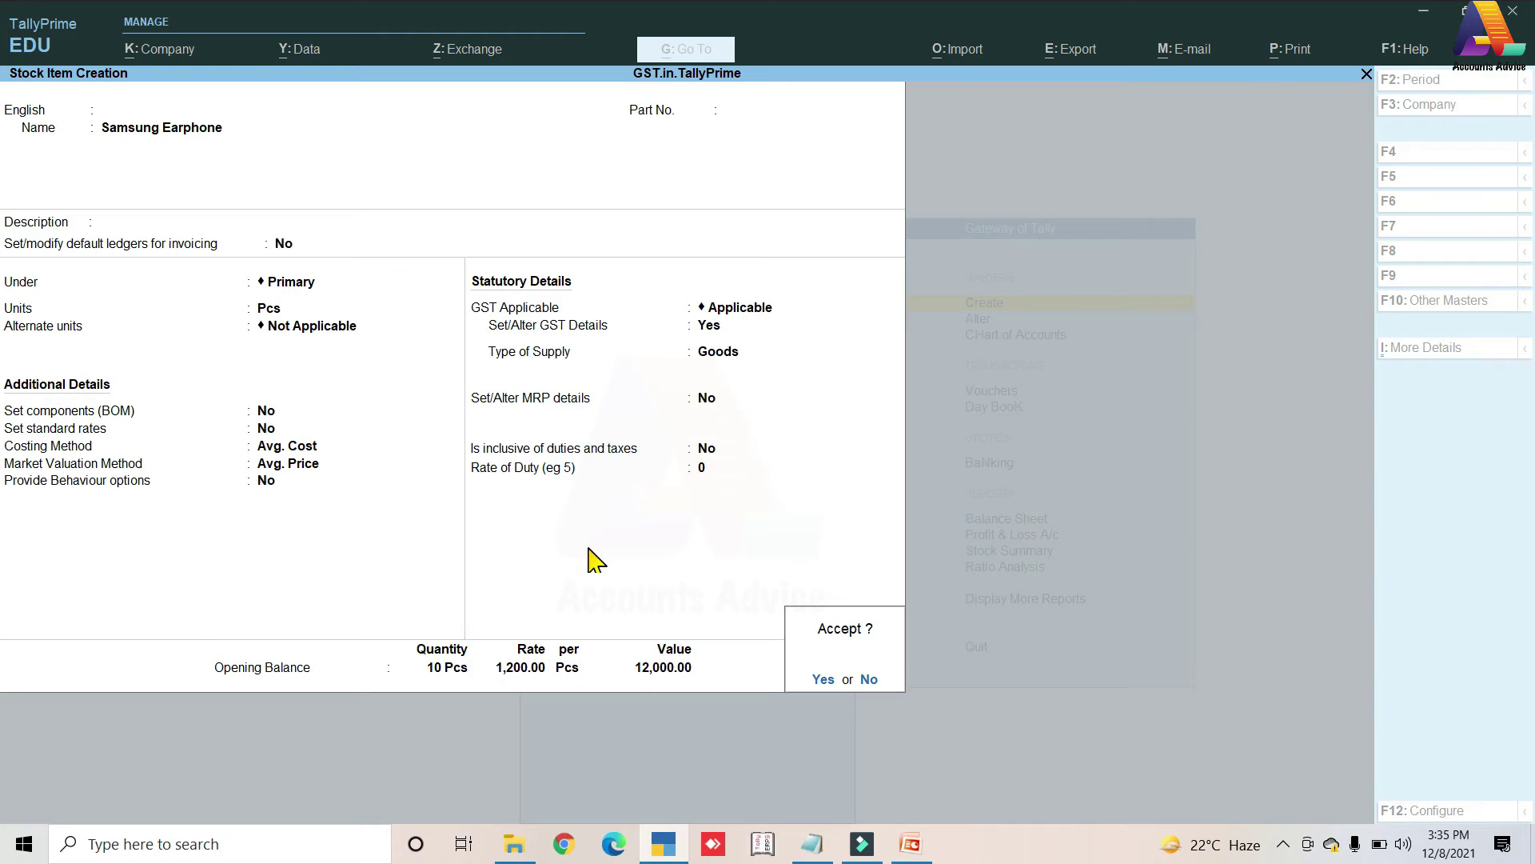
key("Return")
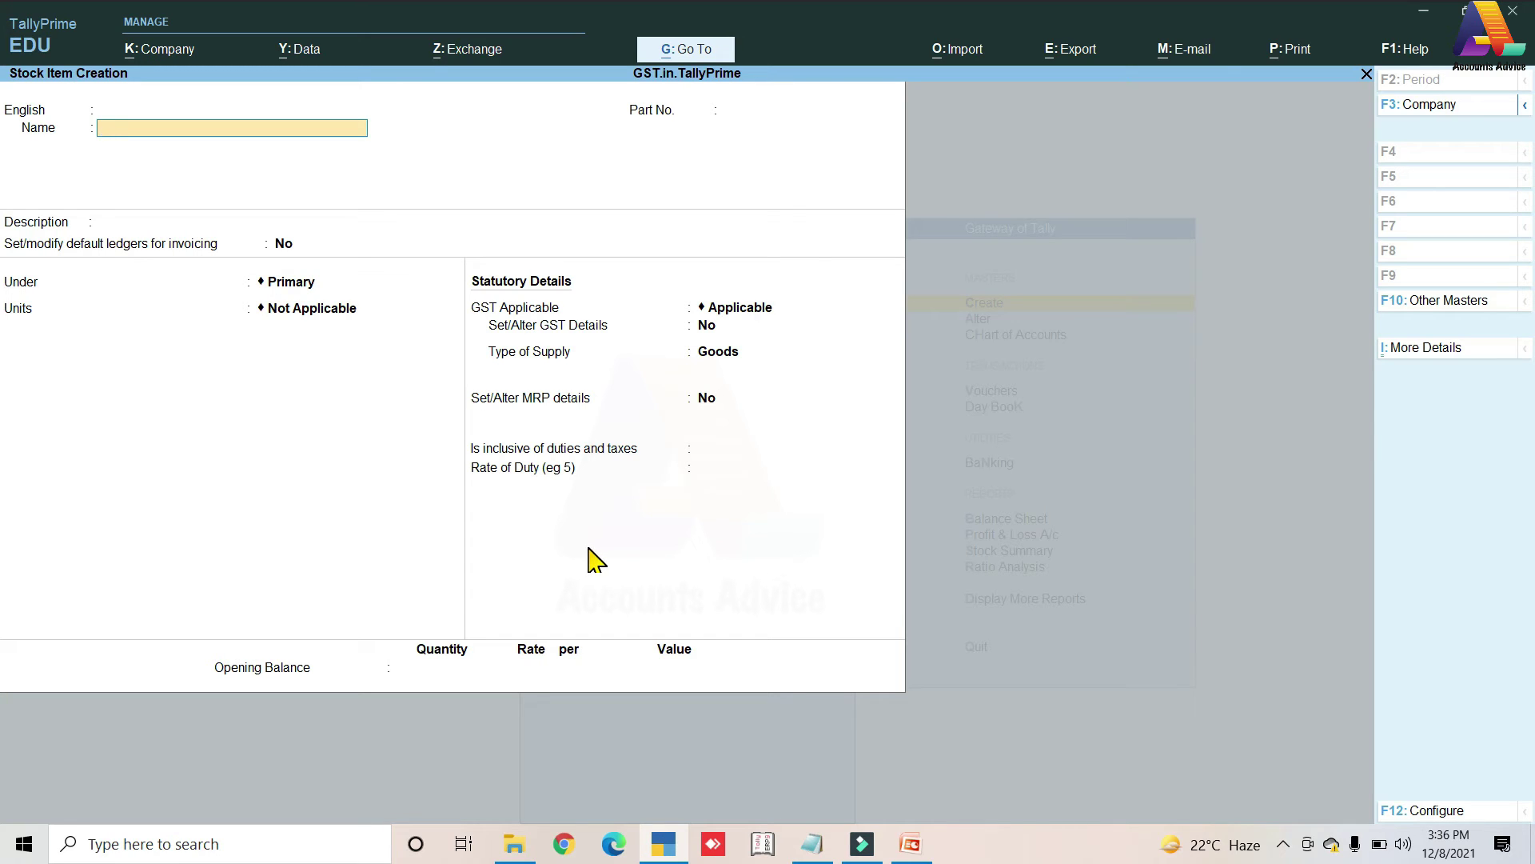
- Leave stock item creation and open a new Purchase voucher in Item Invoice mode
key("Escape")
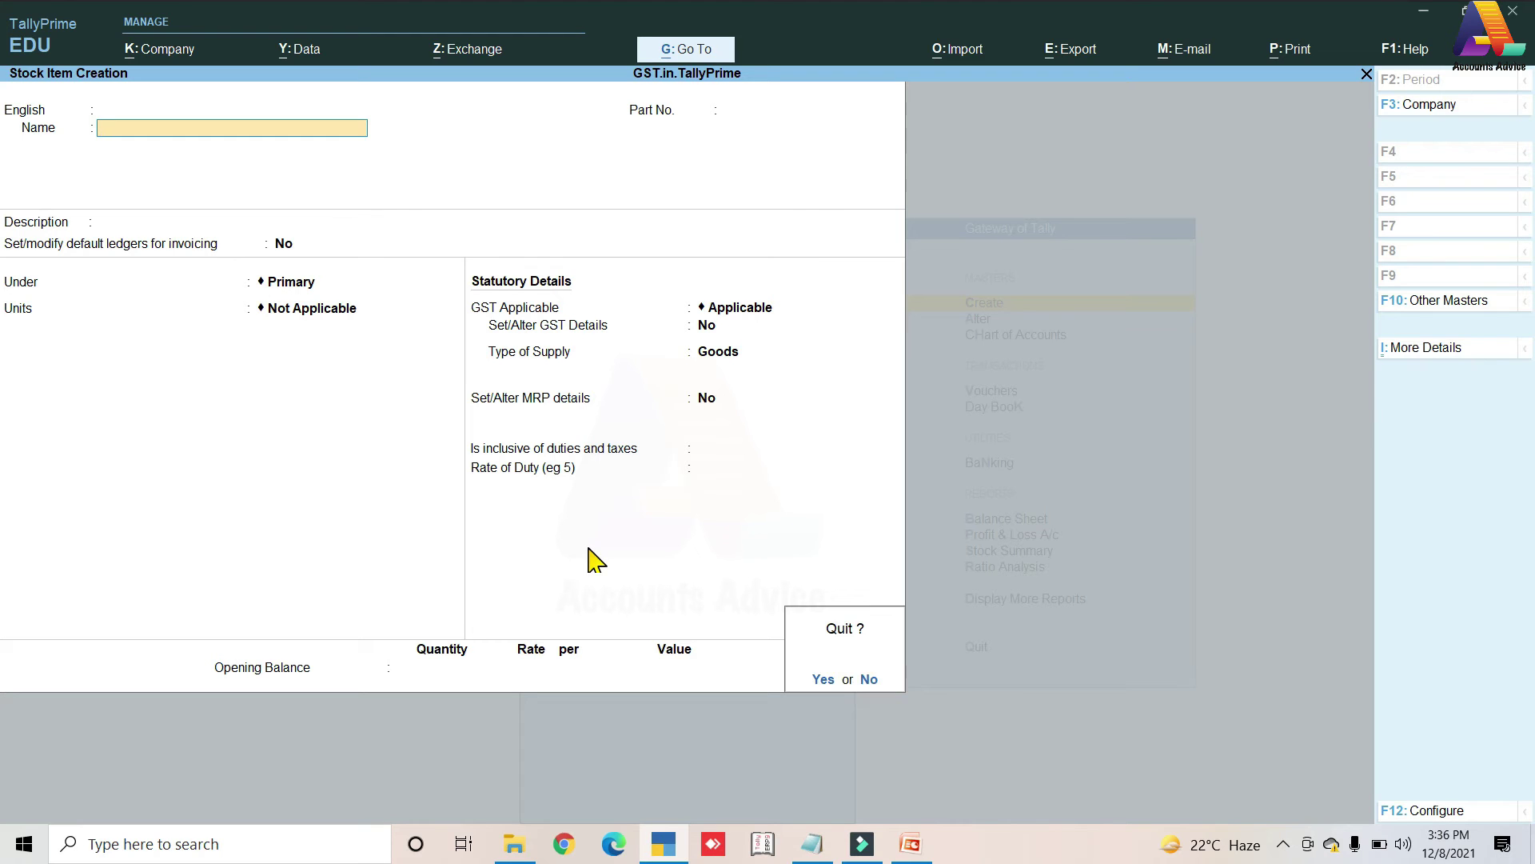
key("y")
key("Escape")
key("Down")
key("Down")
key("Down")
key("Down")
key("Up")
key("Return")
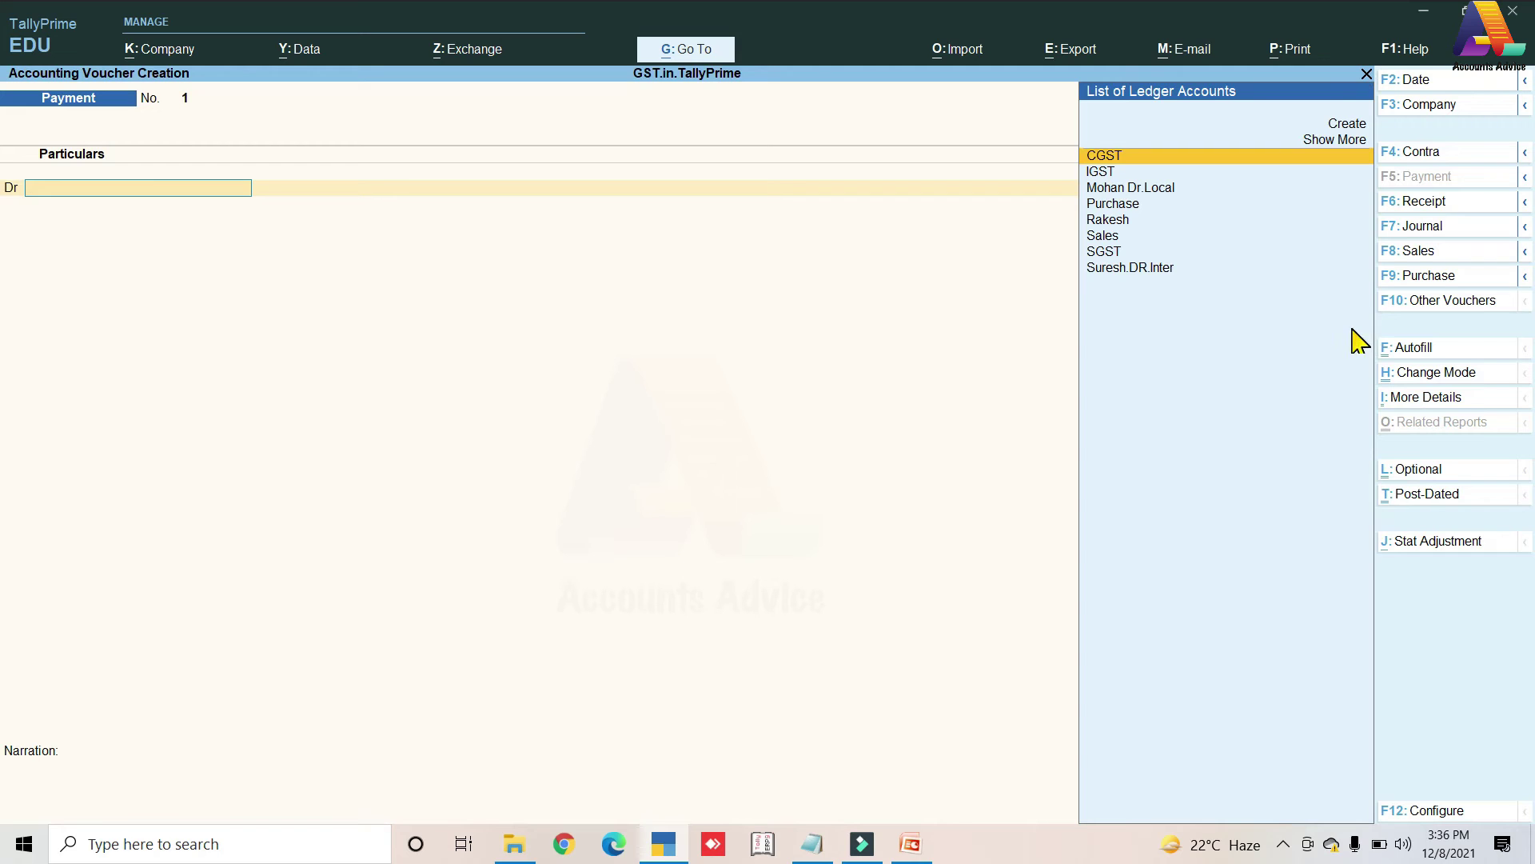
left_click(1406, 281)
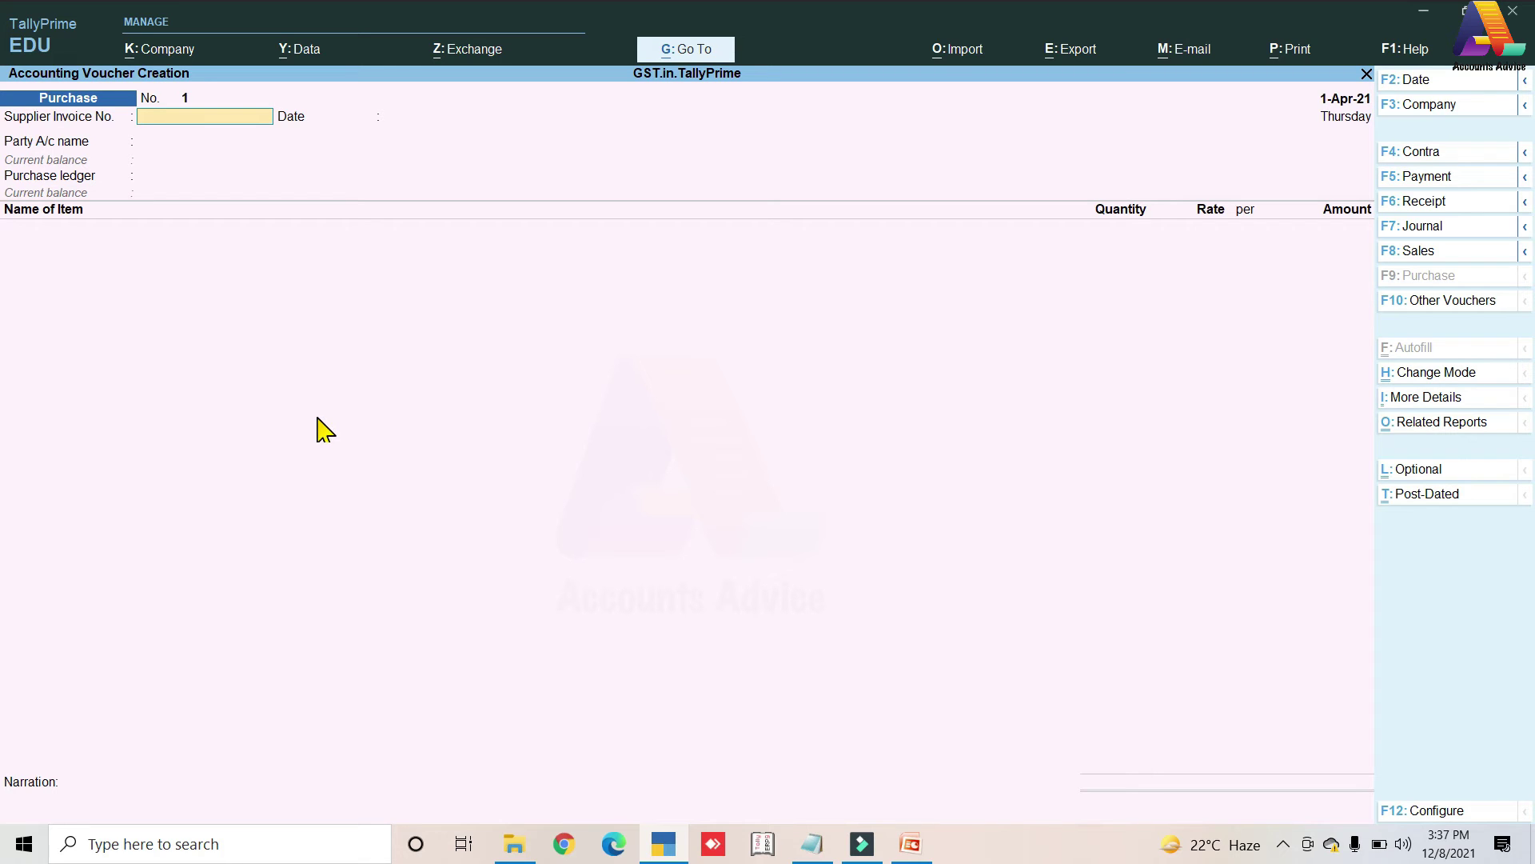
left_click(1390, 372)
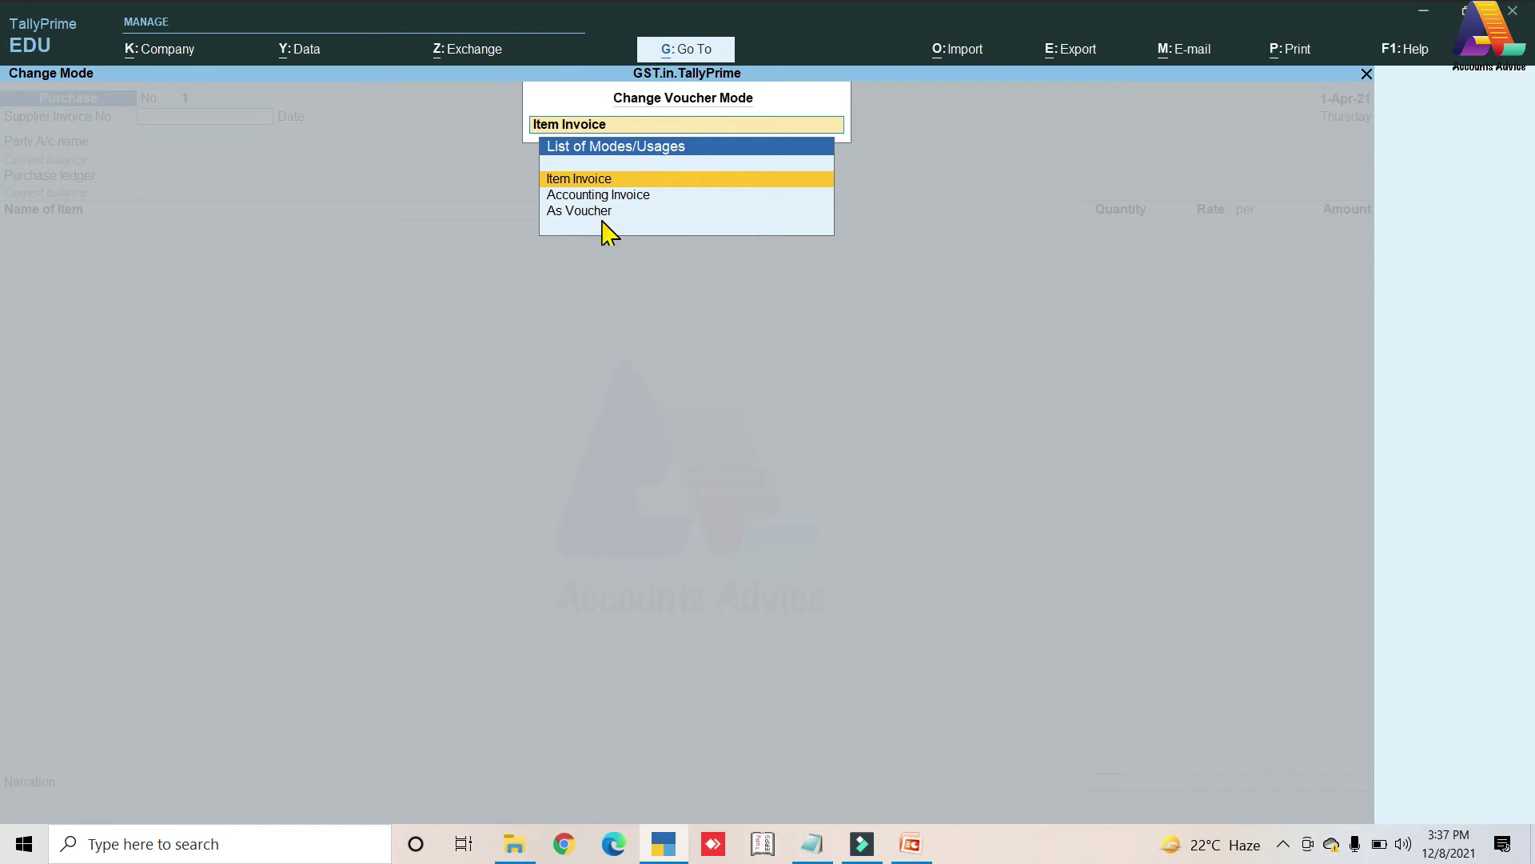
left_click(580, 178)
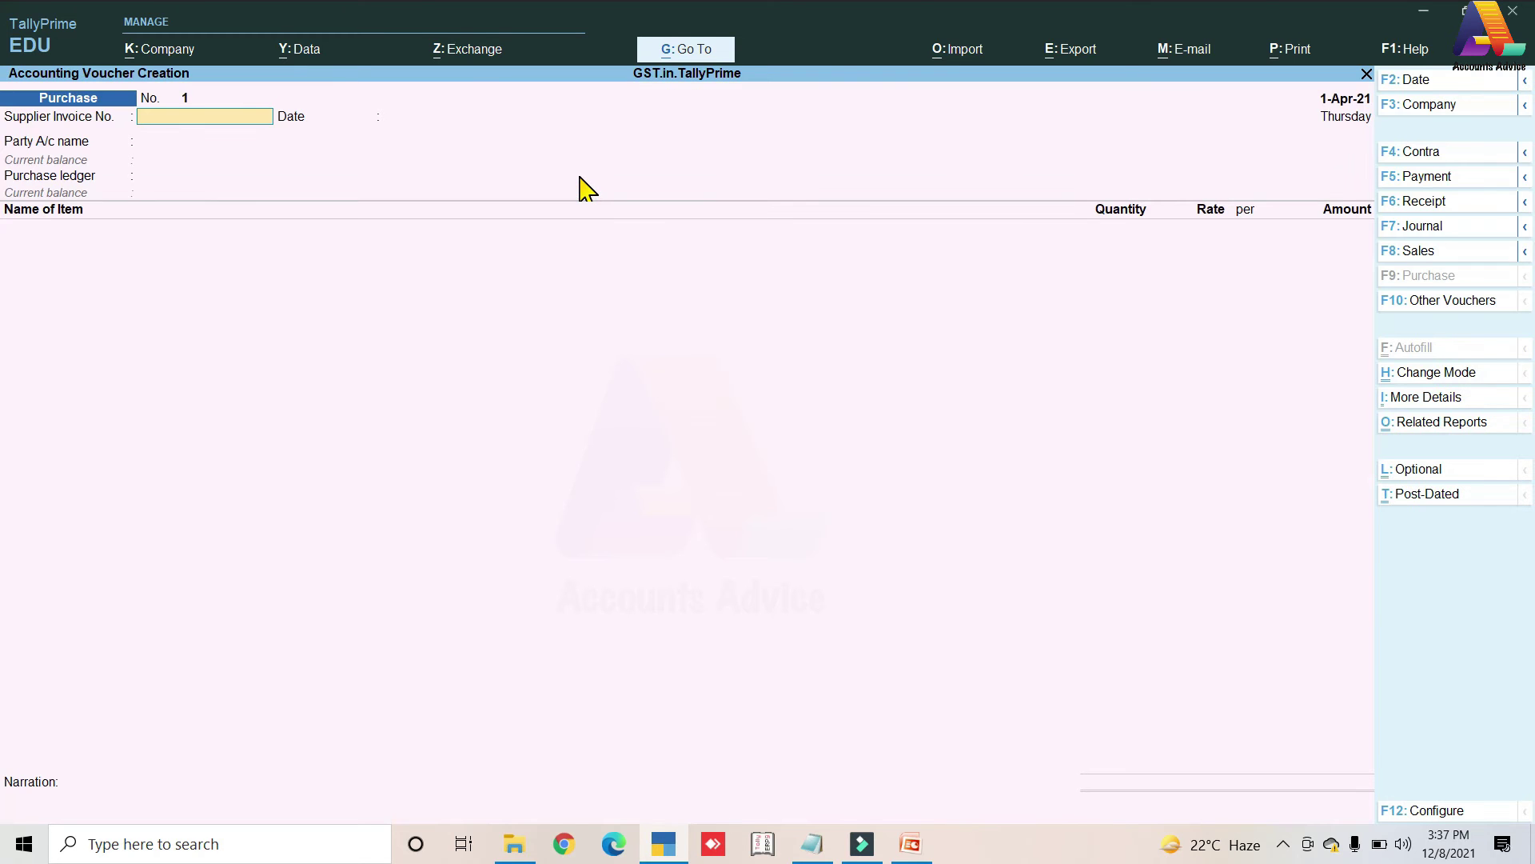
- Leave the supplier invoice number and date blank, and choose the local Delhi supplier as the party account
key("Return")
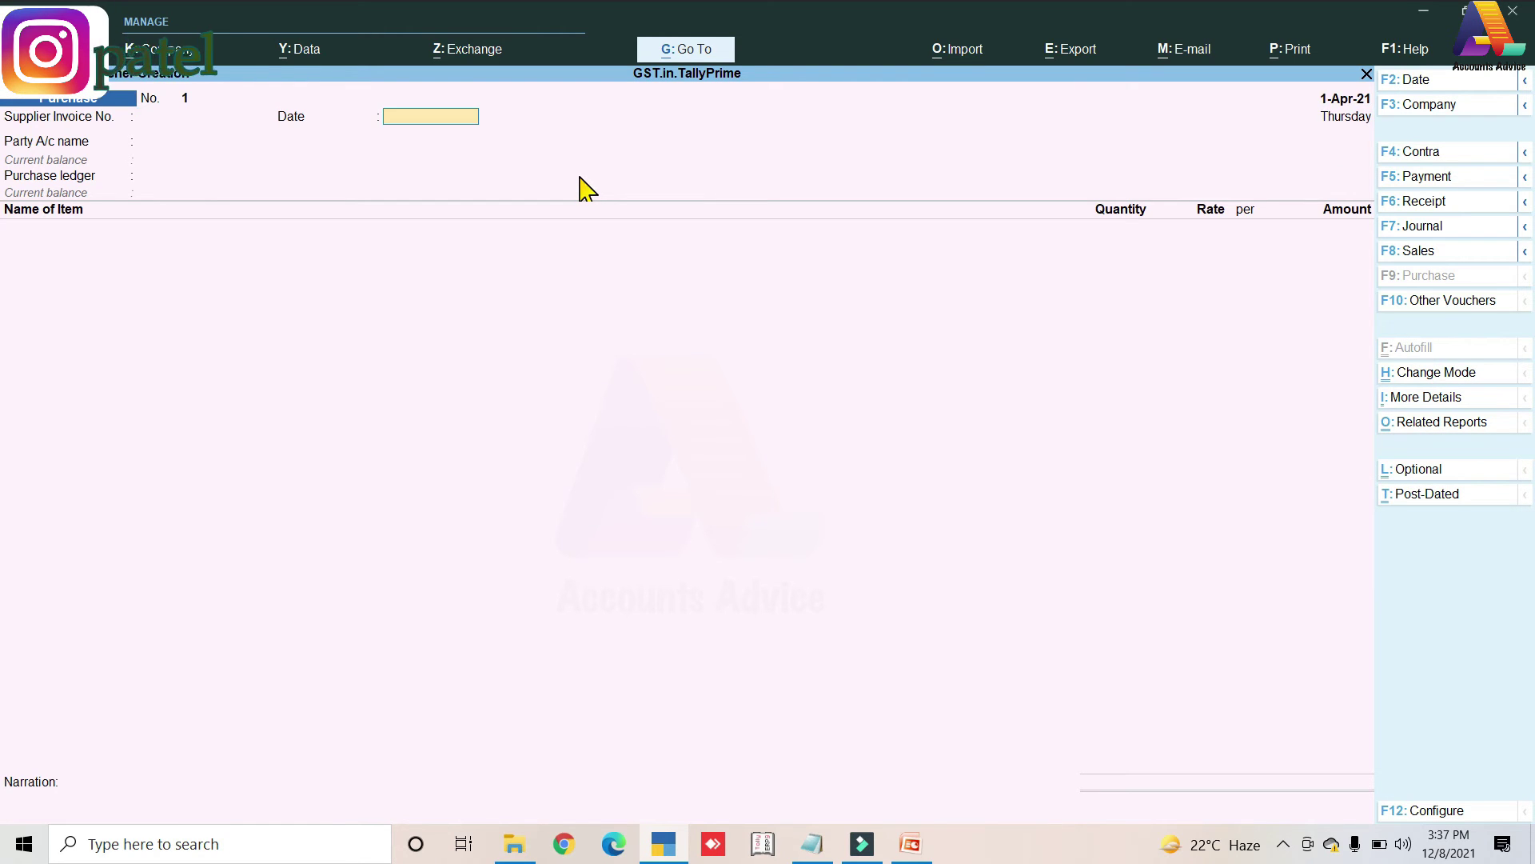
key("Return")
key("Down")
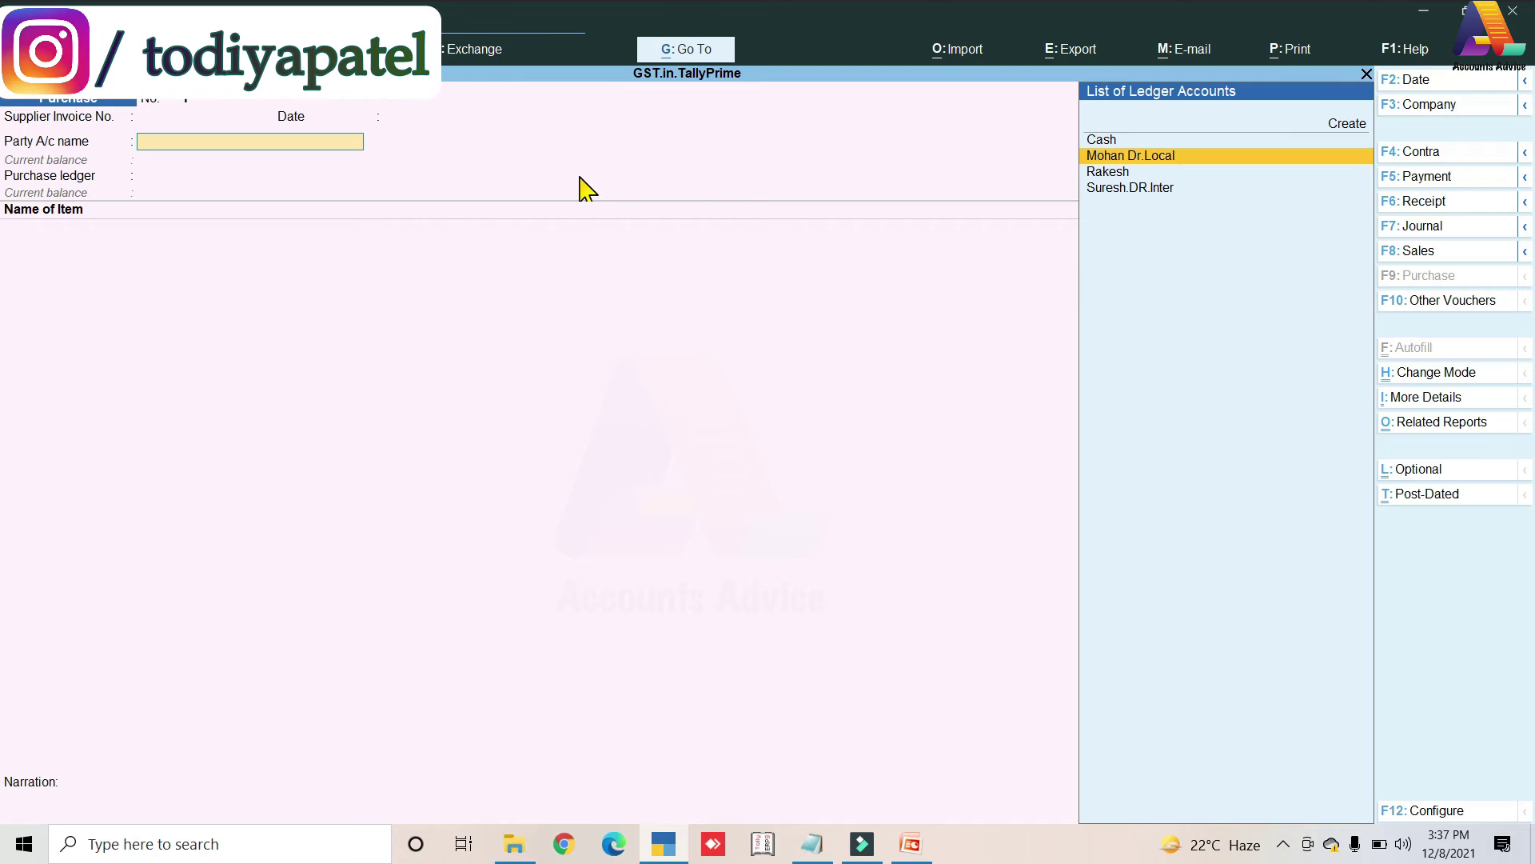
key("Down")
key("Down")
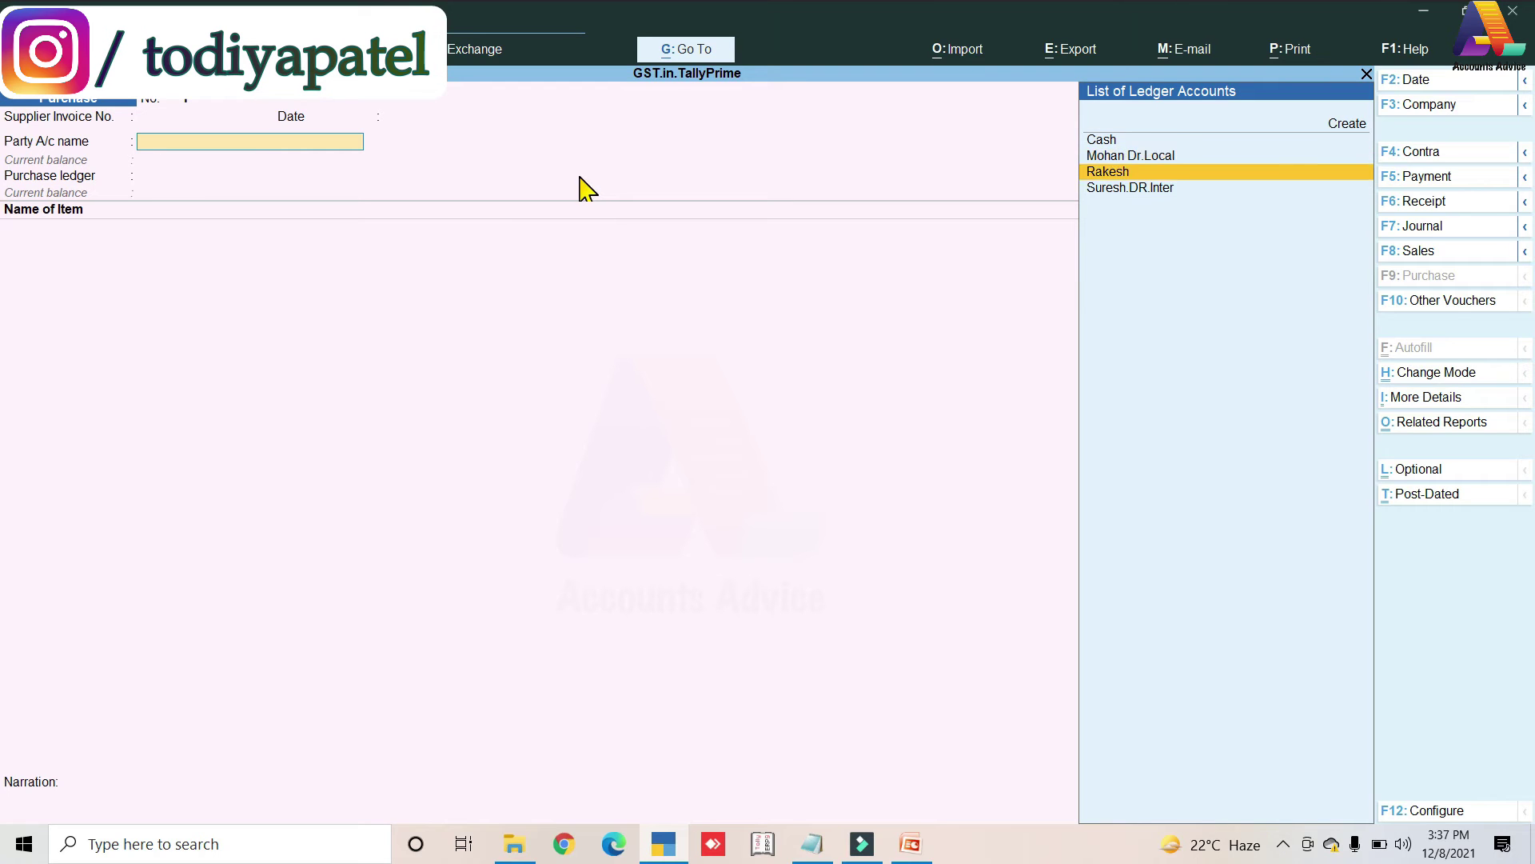
key("Up")
key("Return")
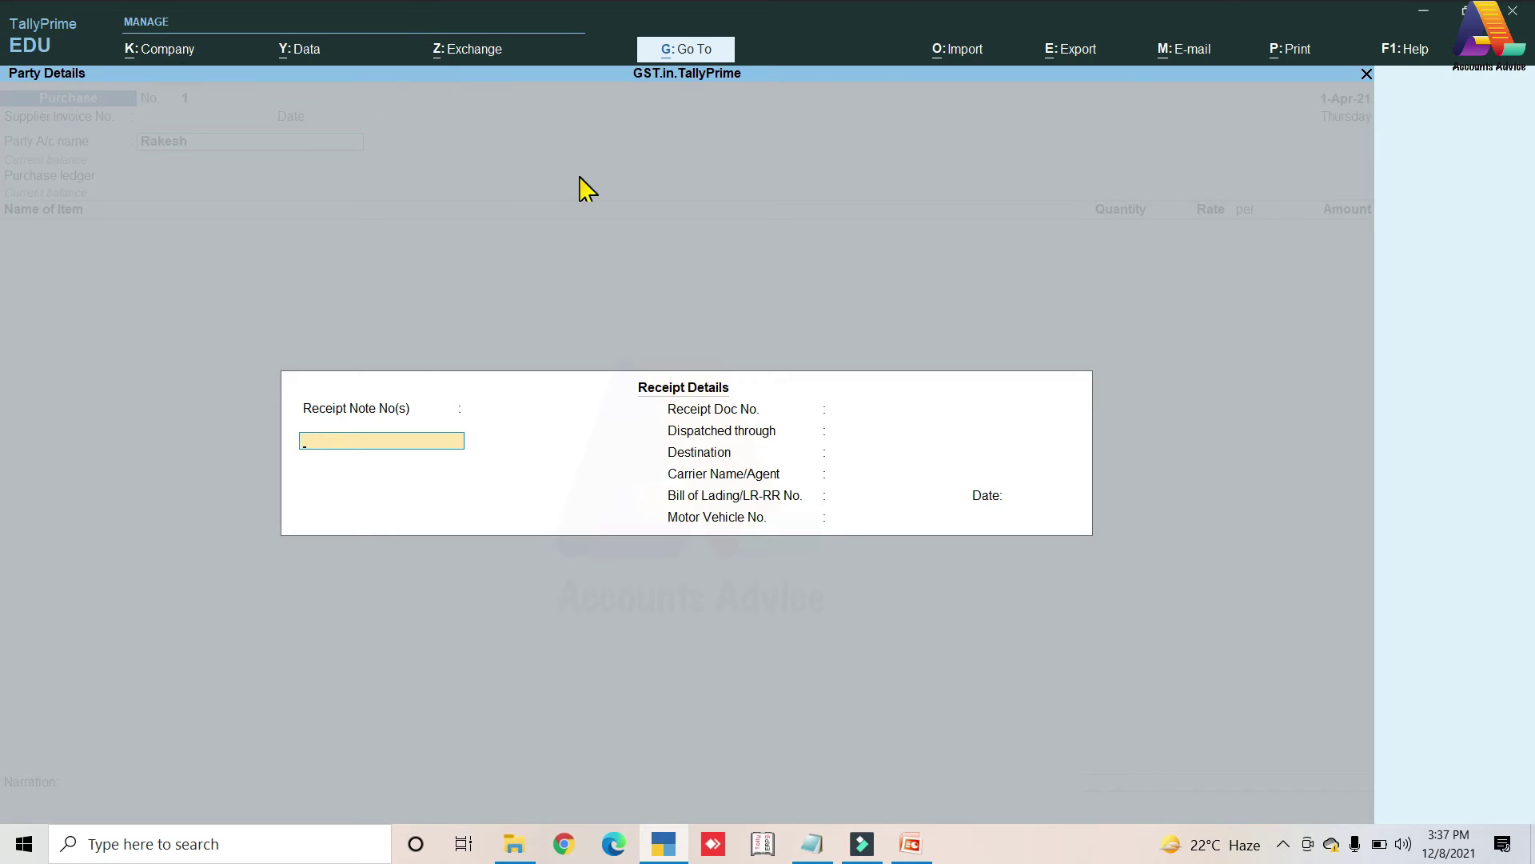
- Leave the receipt details blank and accept the supplier's default party details, keeping all party configuration options at Yes
key("Return")
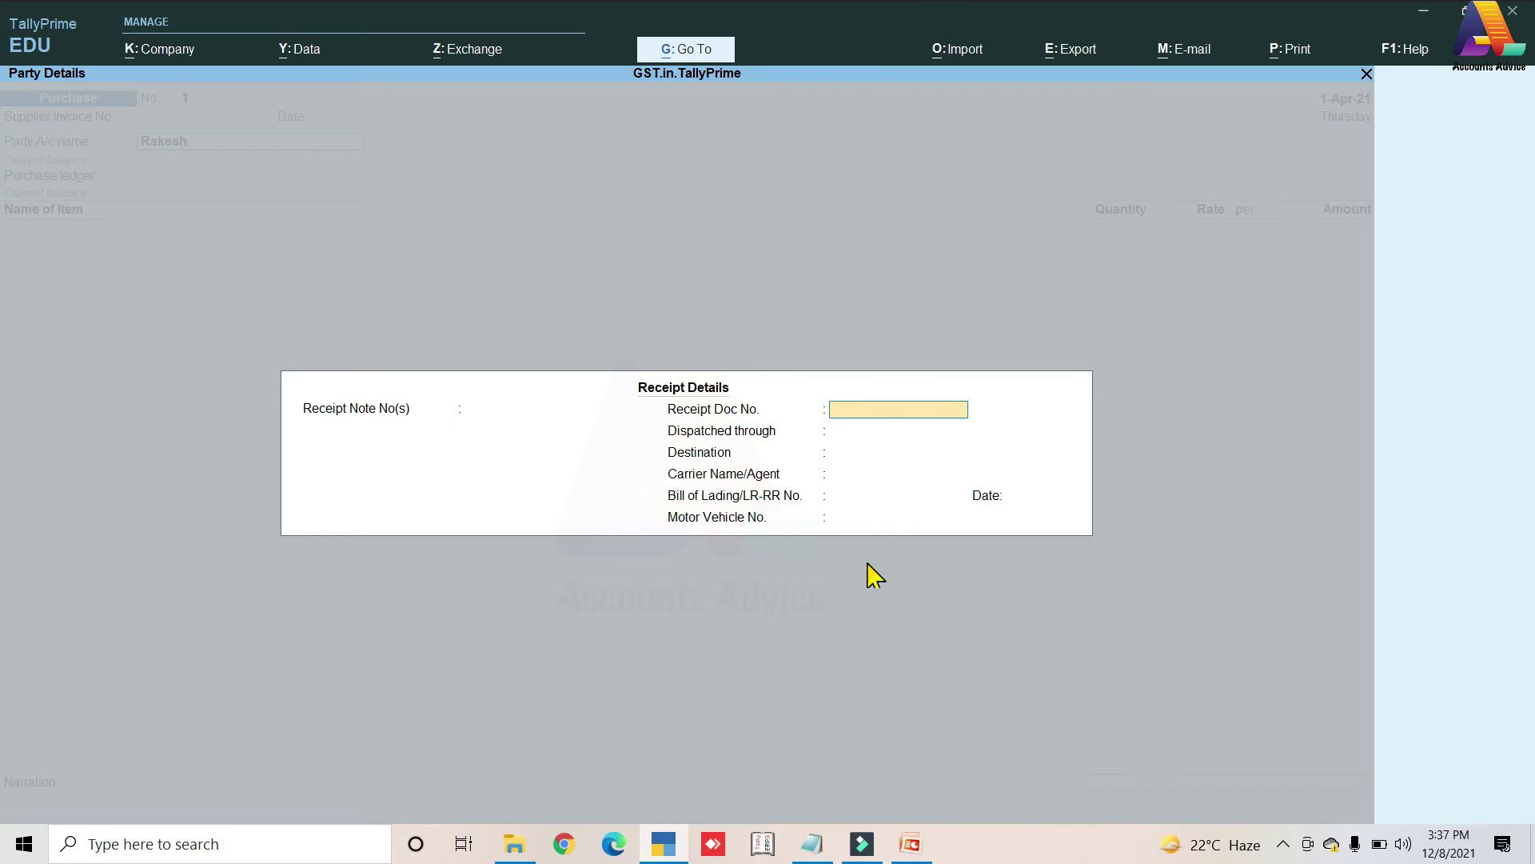
key("ctrl+a")
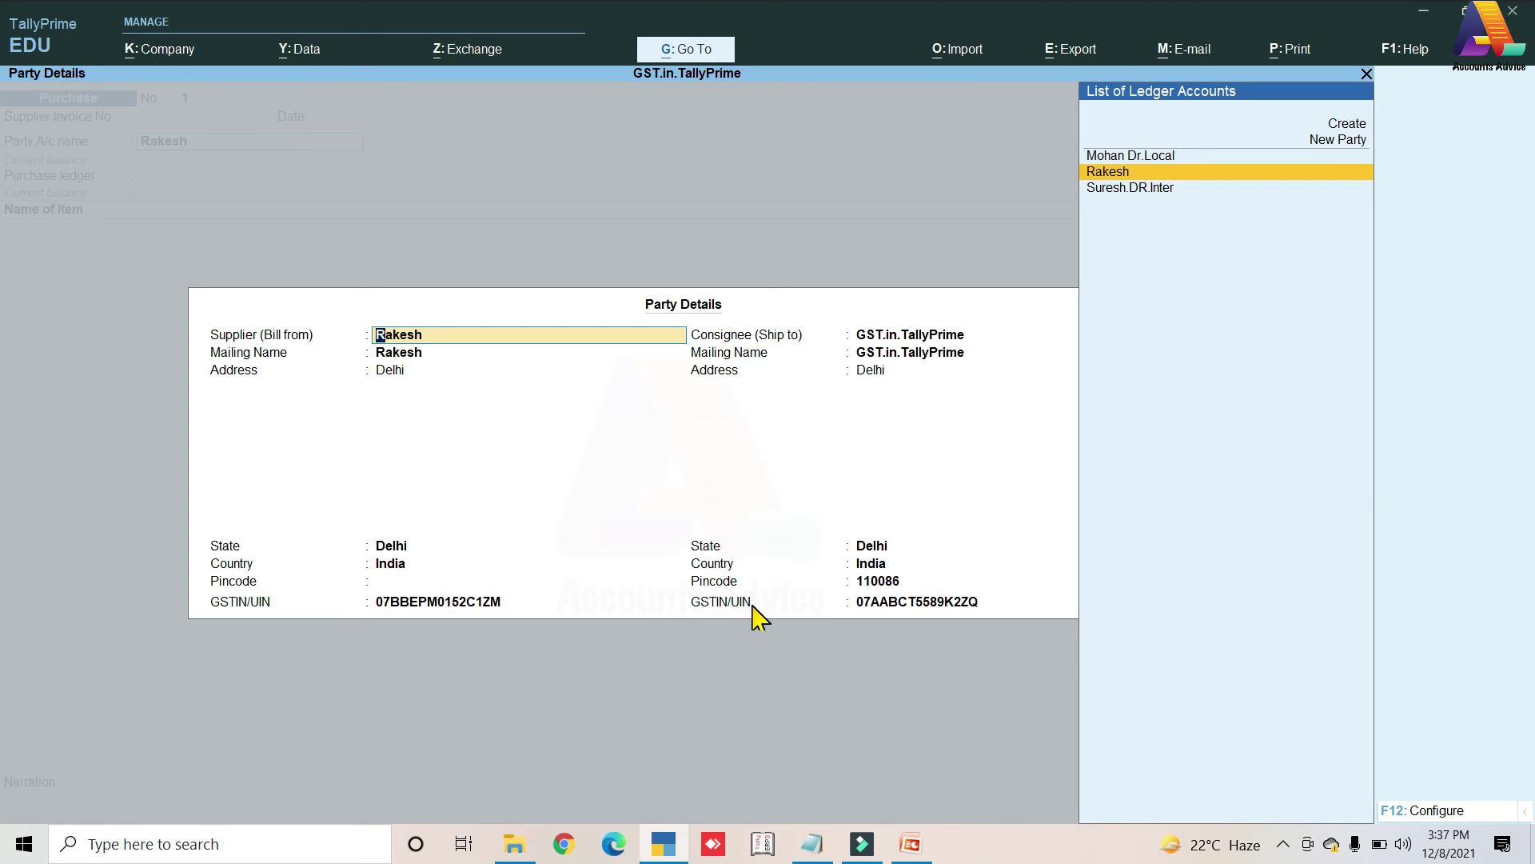
key("F12")
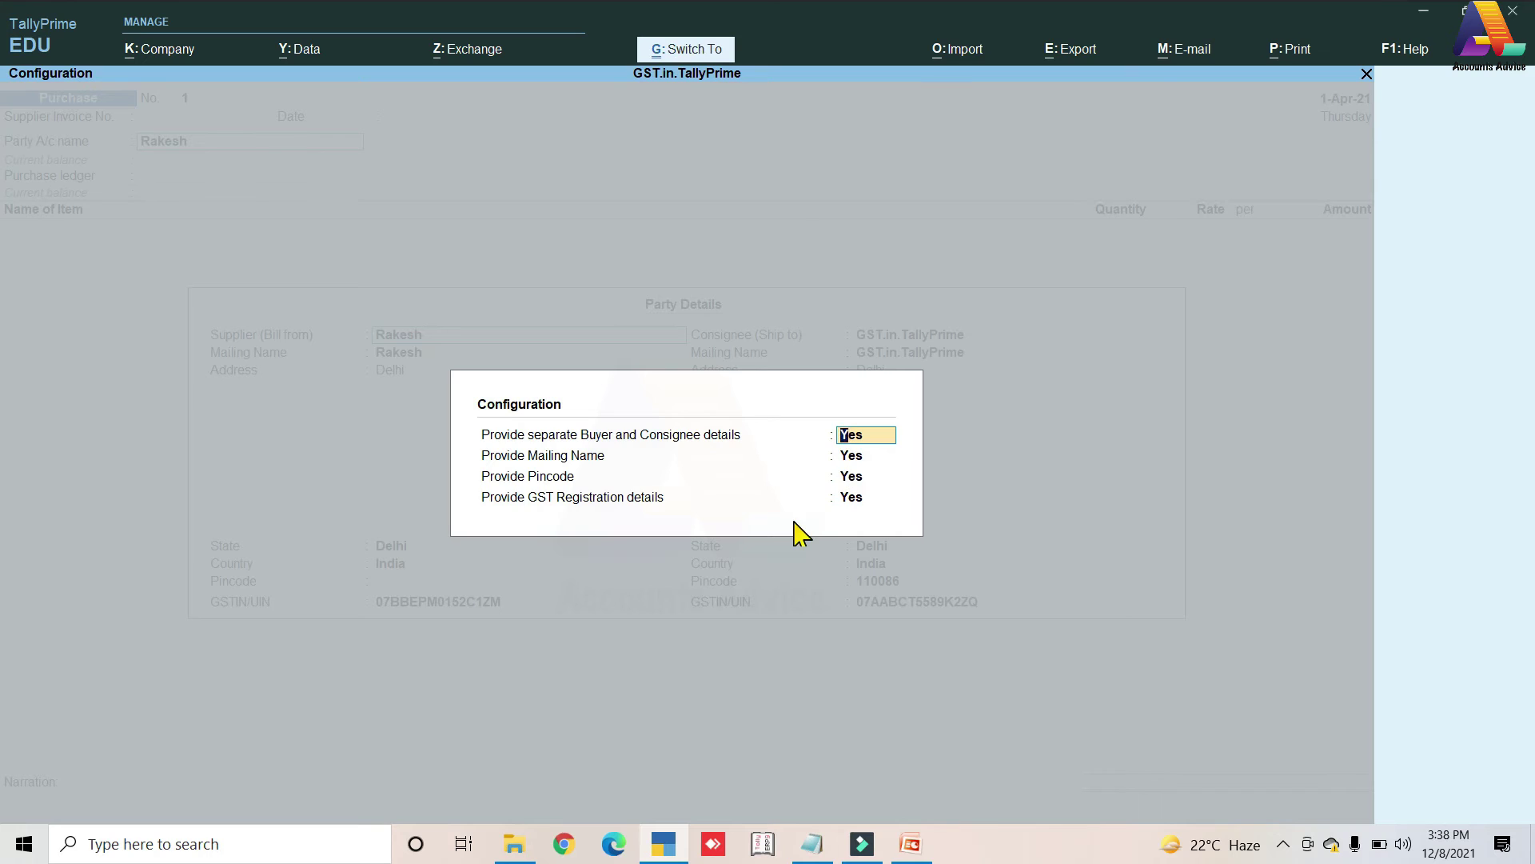
key("ctrl+a")
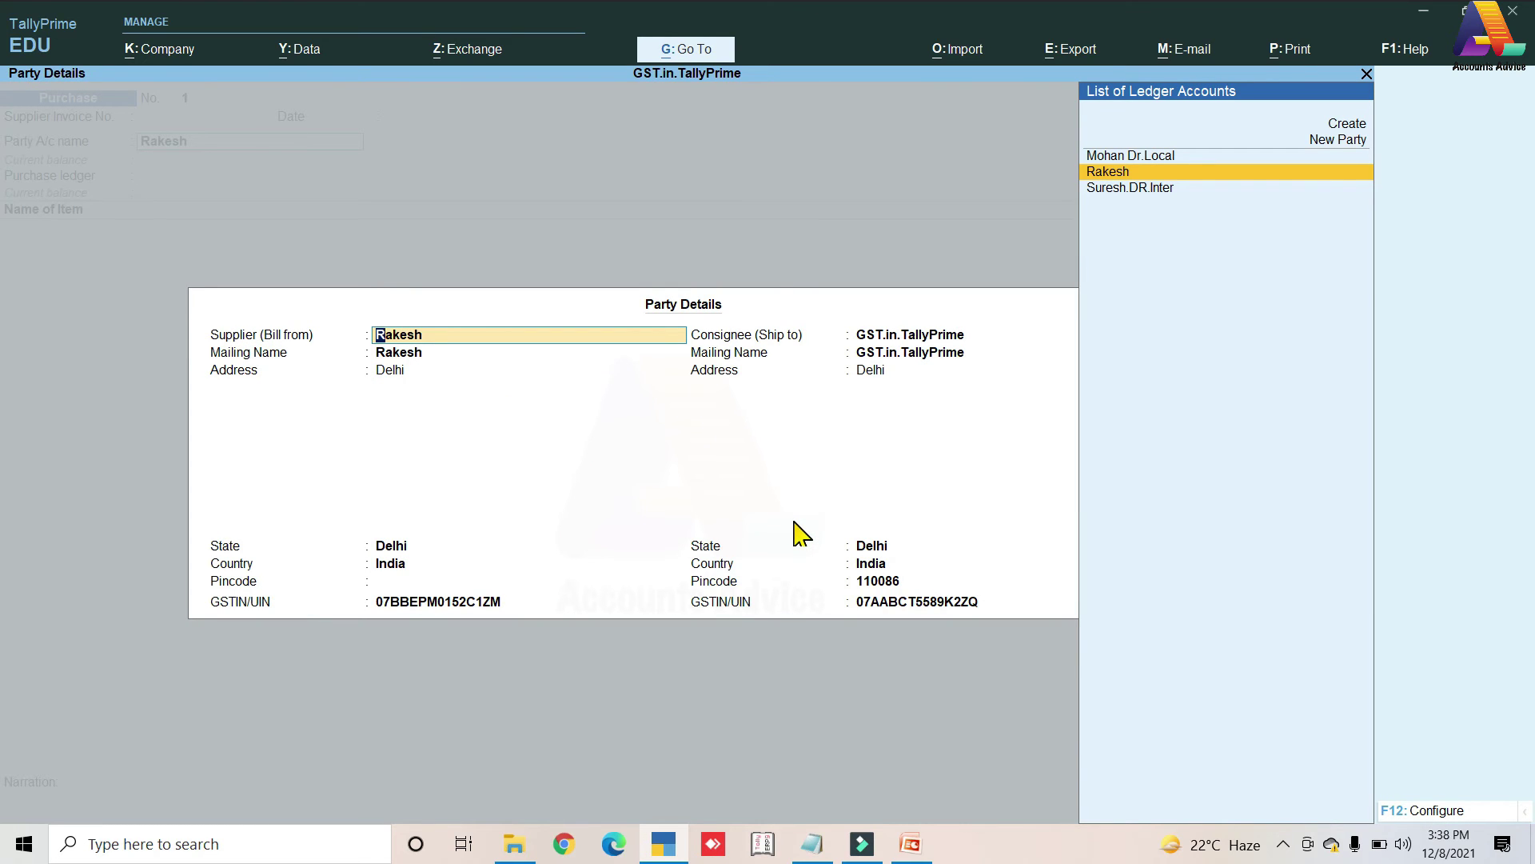
key("ctrl+a")
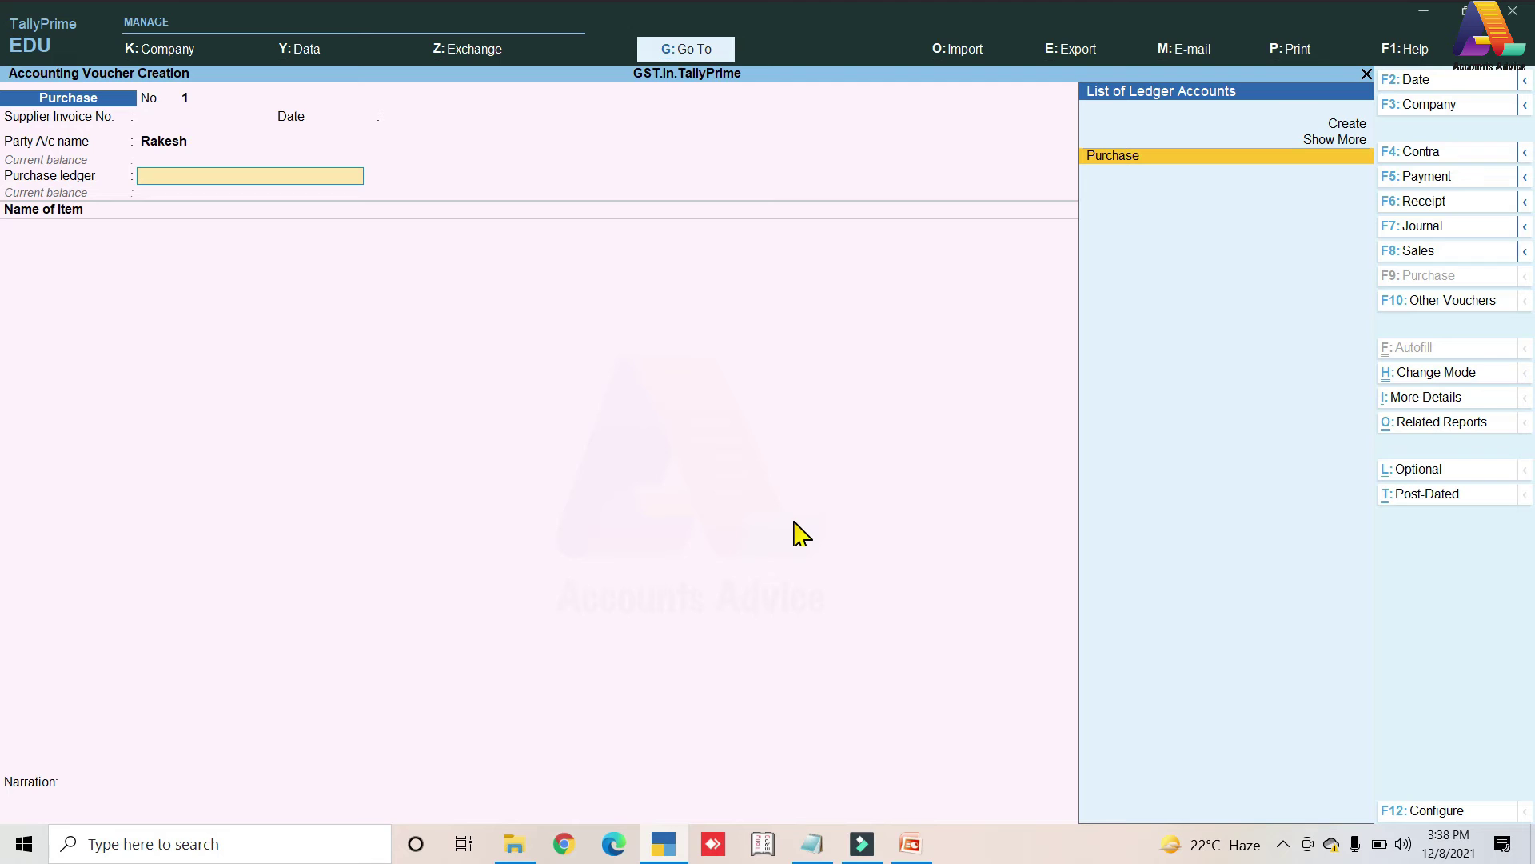
- Choose Purchase as the purchase ledger, leave the tax classification unset, and select Samsung.M10 as the first item
key("Return")
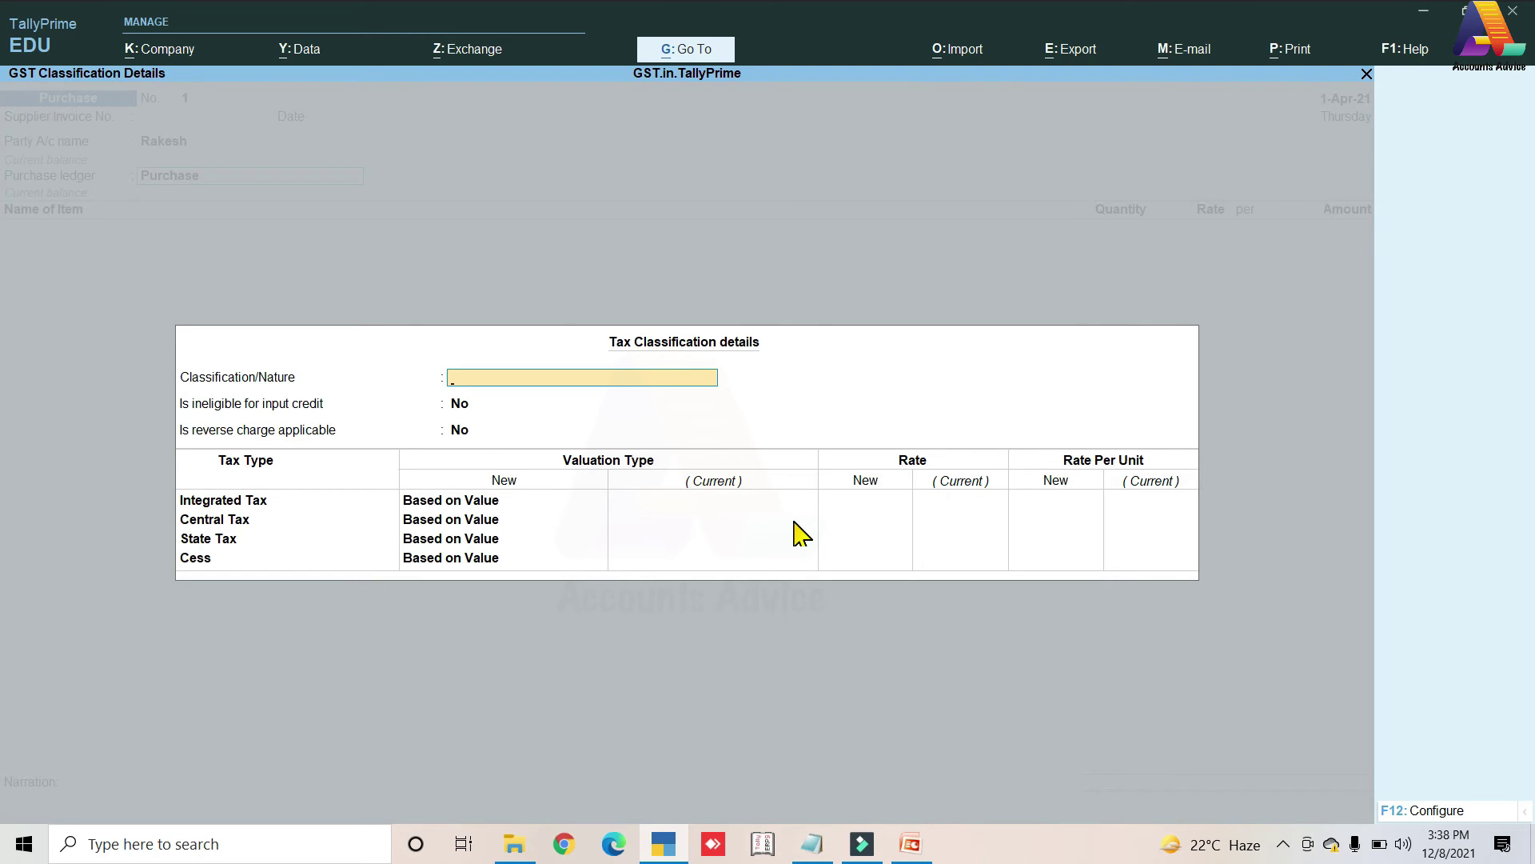
key("Escape")
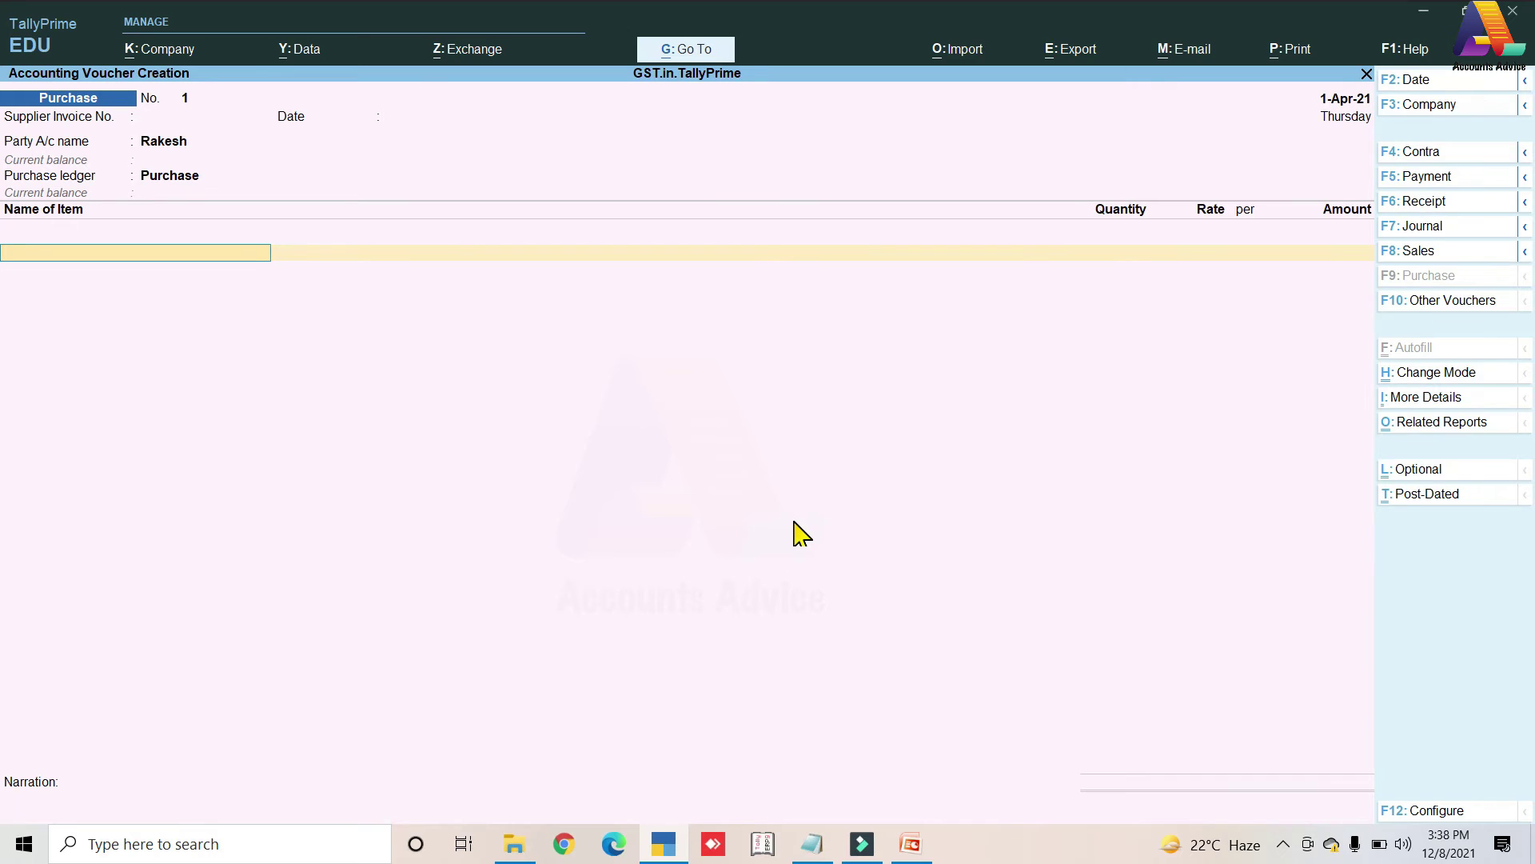
type("Sa")
key("Down")
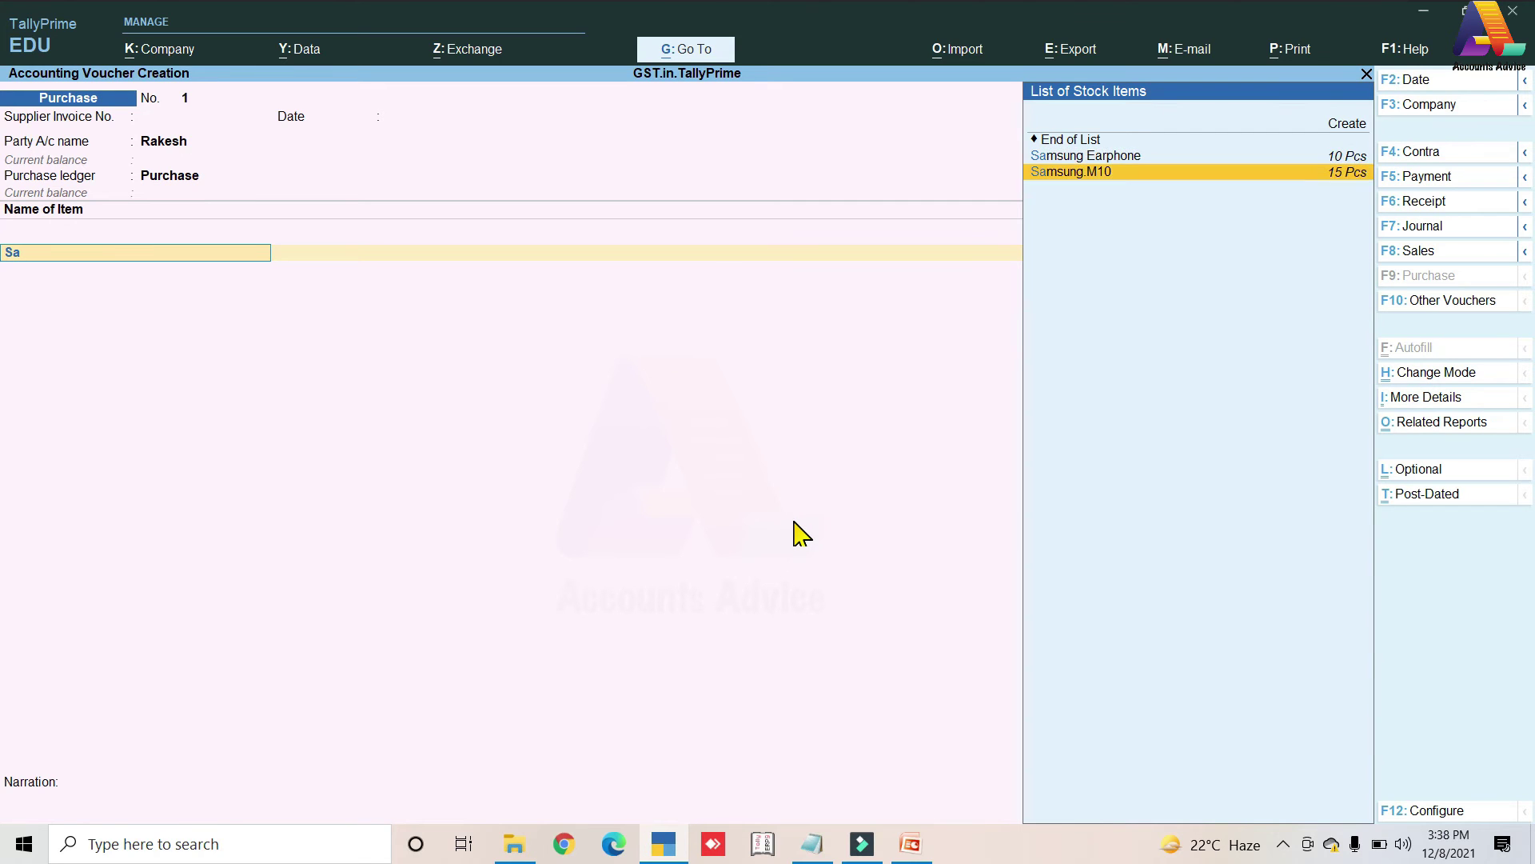
key("Return")
key("Return")
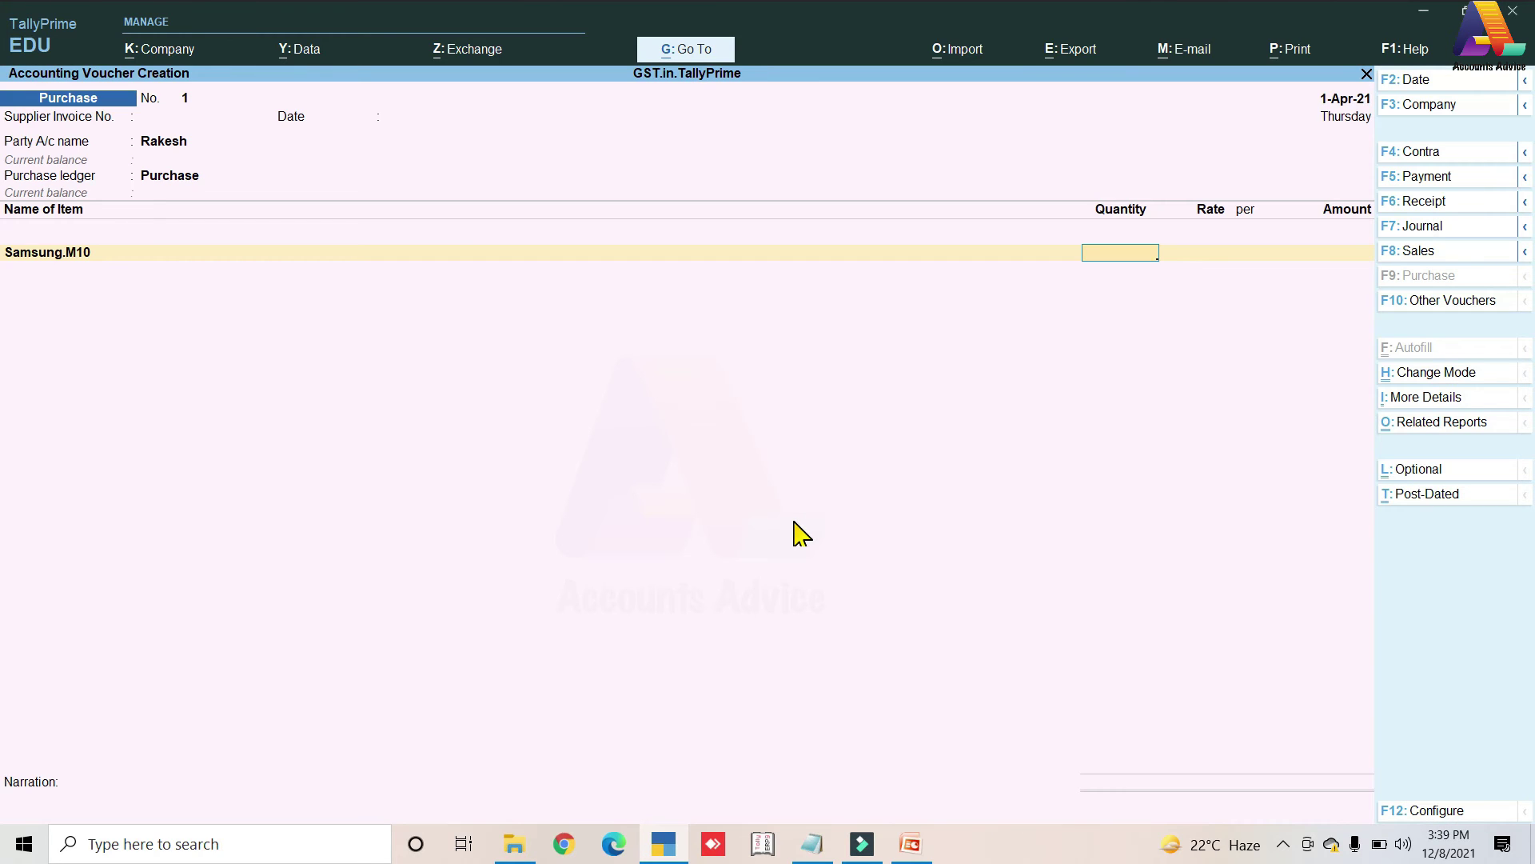
- Enter a quantity of 10 Pcs and a rate of 12,000 per Pcs for Samsung.M10
type("10")
key("Return")
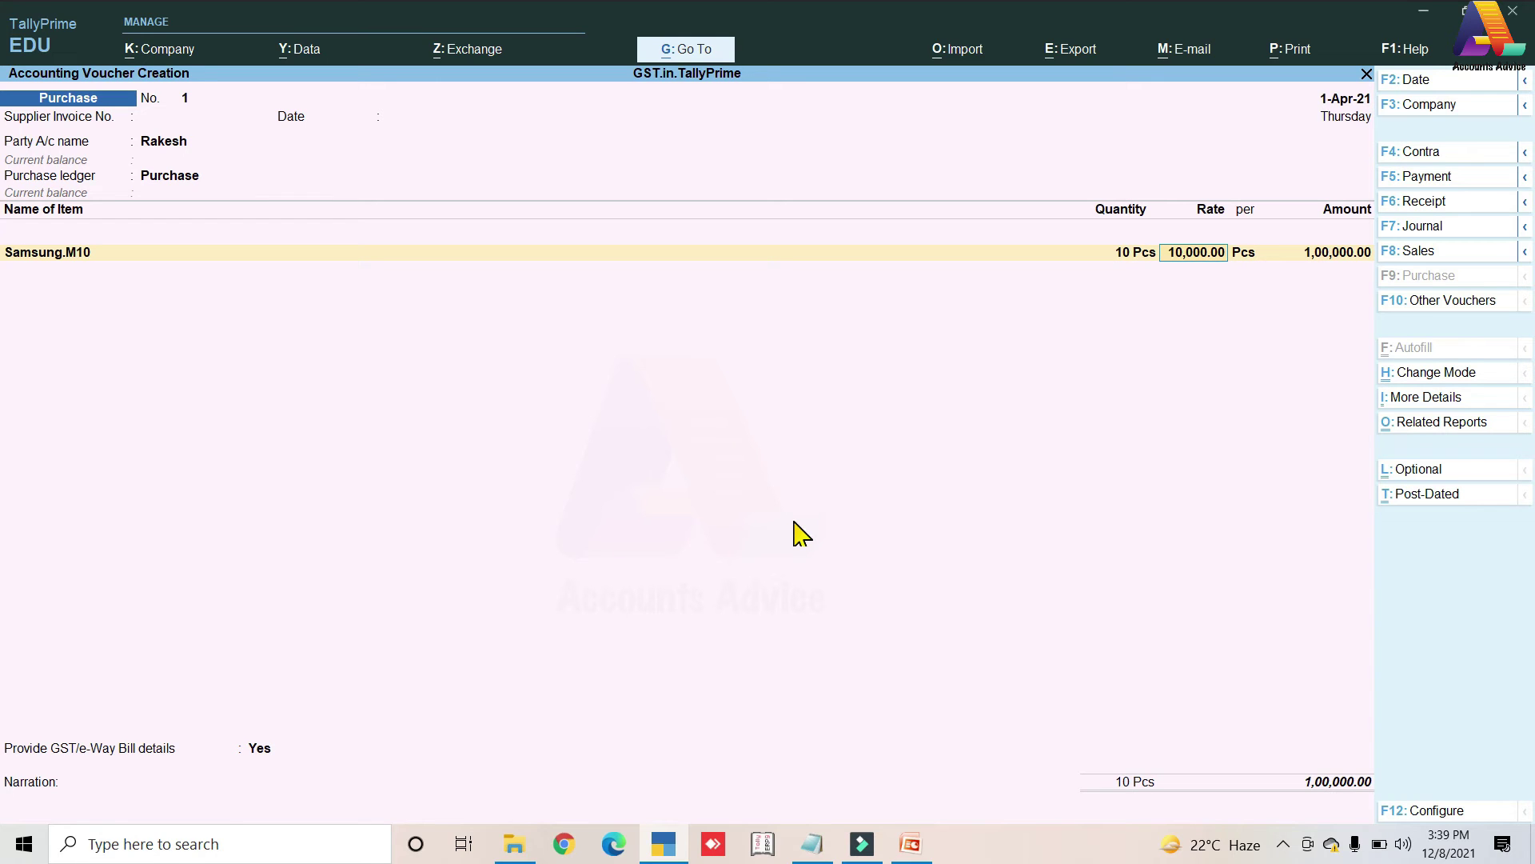
type("12000")
key("Return")
key("Return")
key("Return")
key("Return")
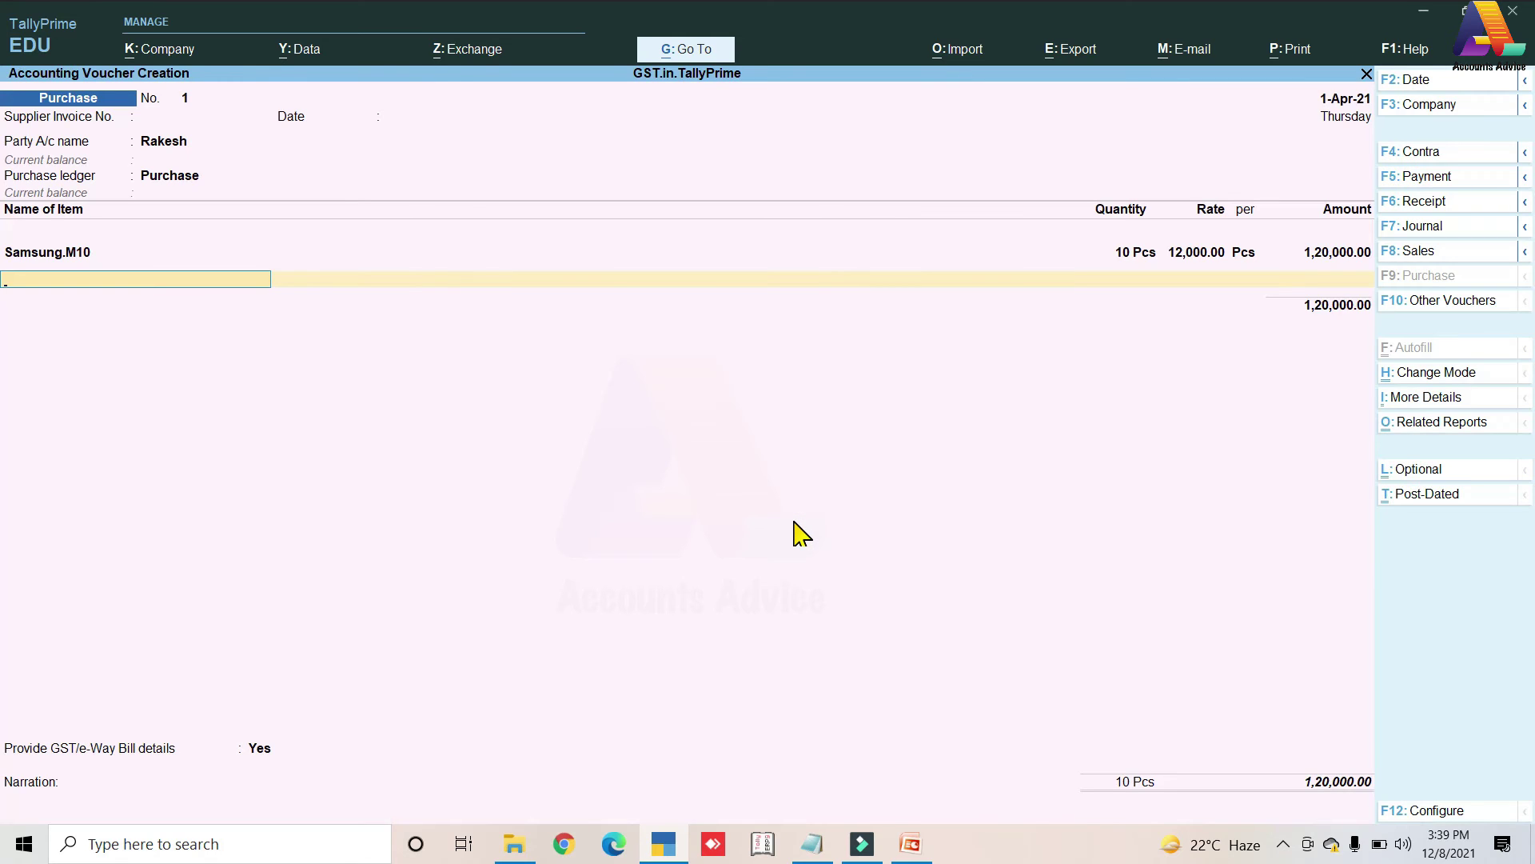
- Add Samsung Earphone to the purchase with 5 Pcs at 1,300 per Pcs, and end the item list
type("Sa")
key("Down")
key("Return")
key("Return")
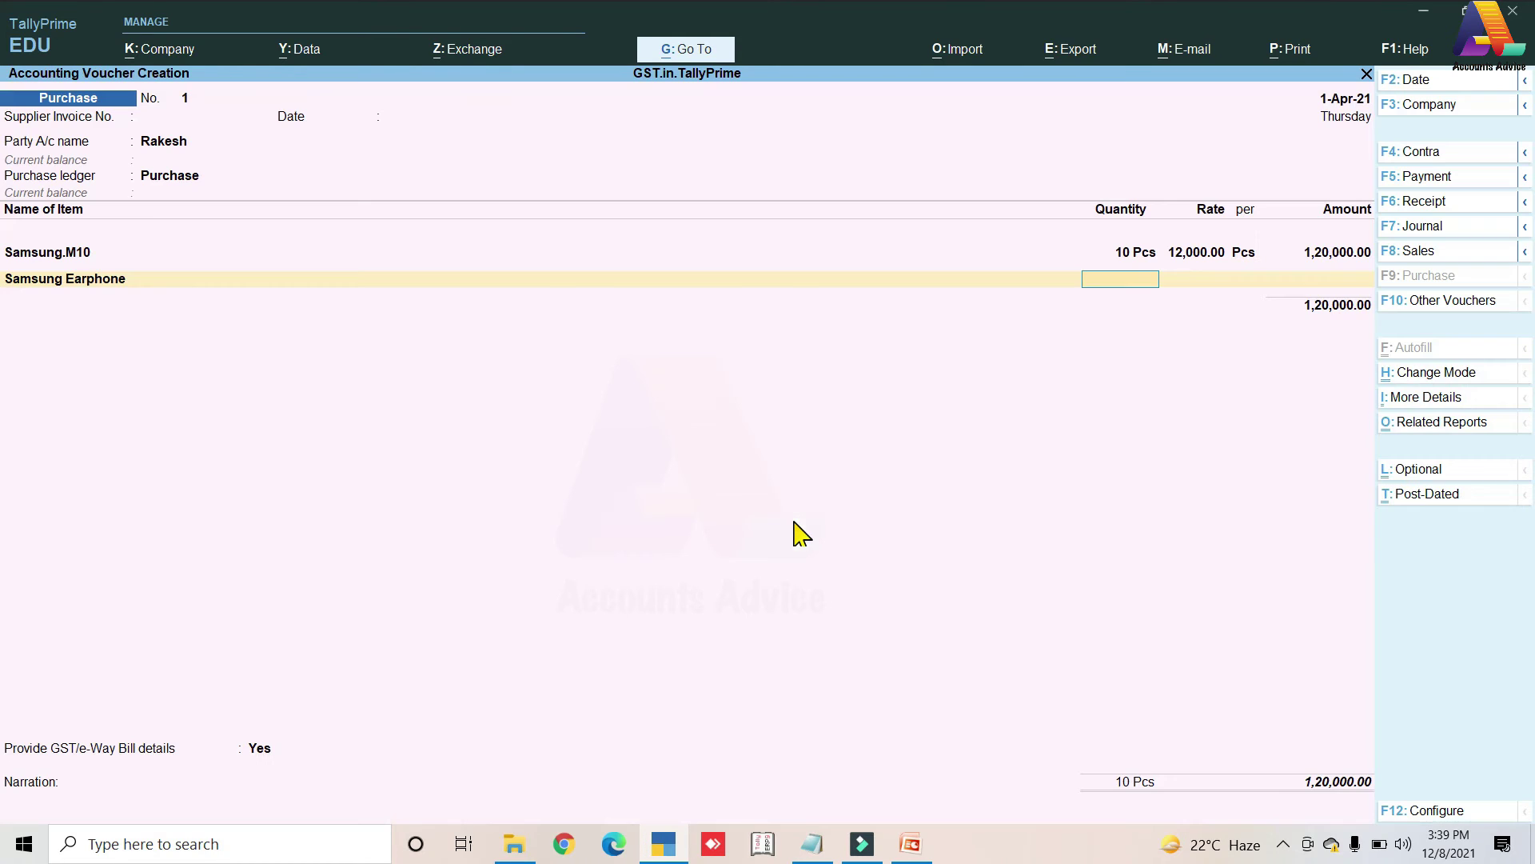
type("5")
key("Return")
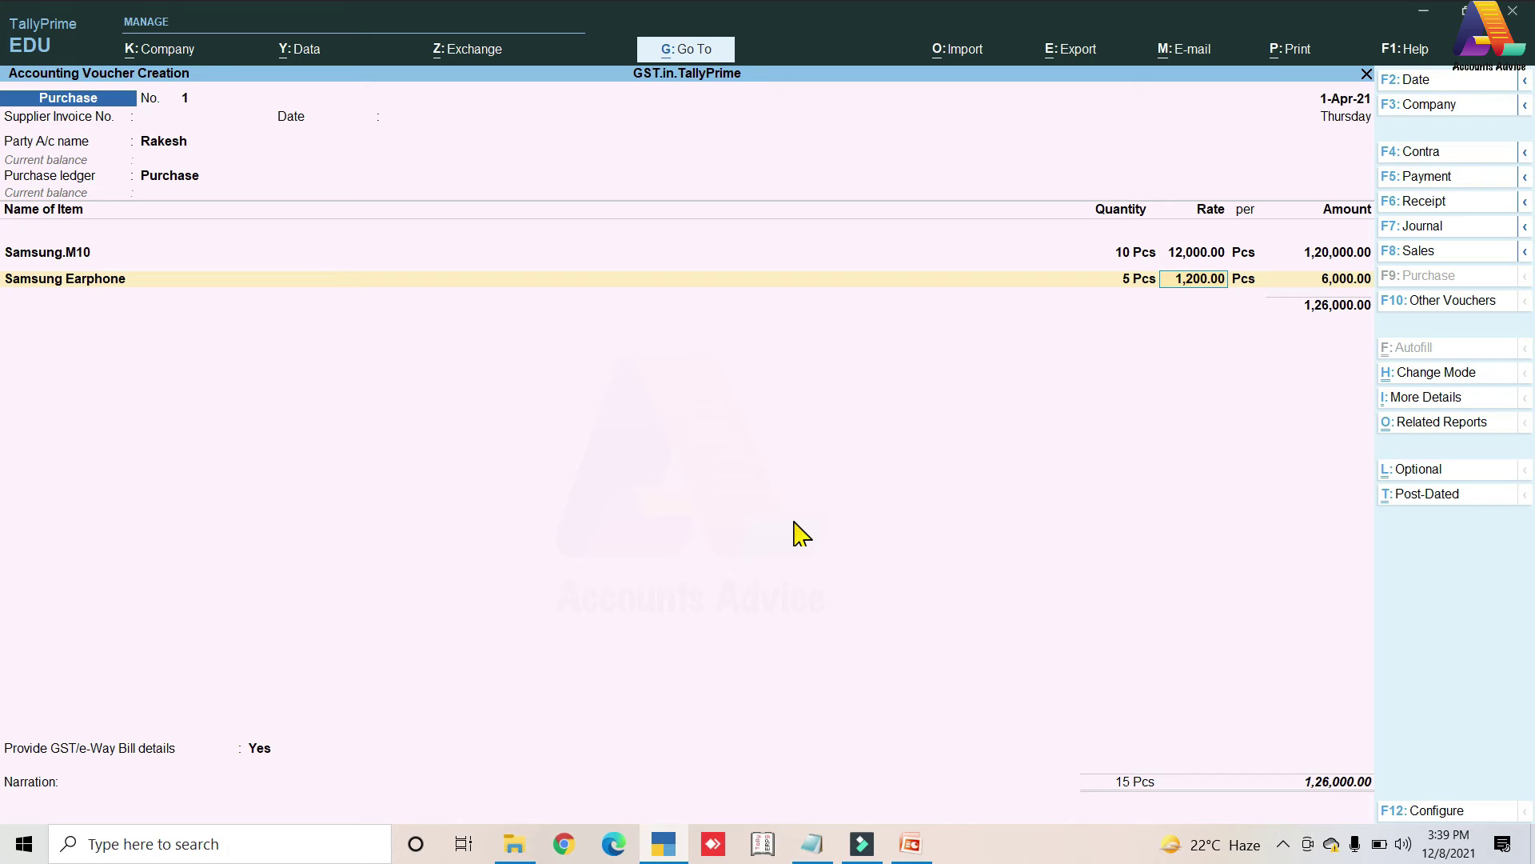
type("1,300")
key("Return")
key("Return")
key("Return")
key("Return")
key("Return")
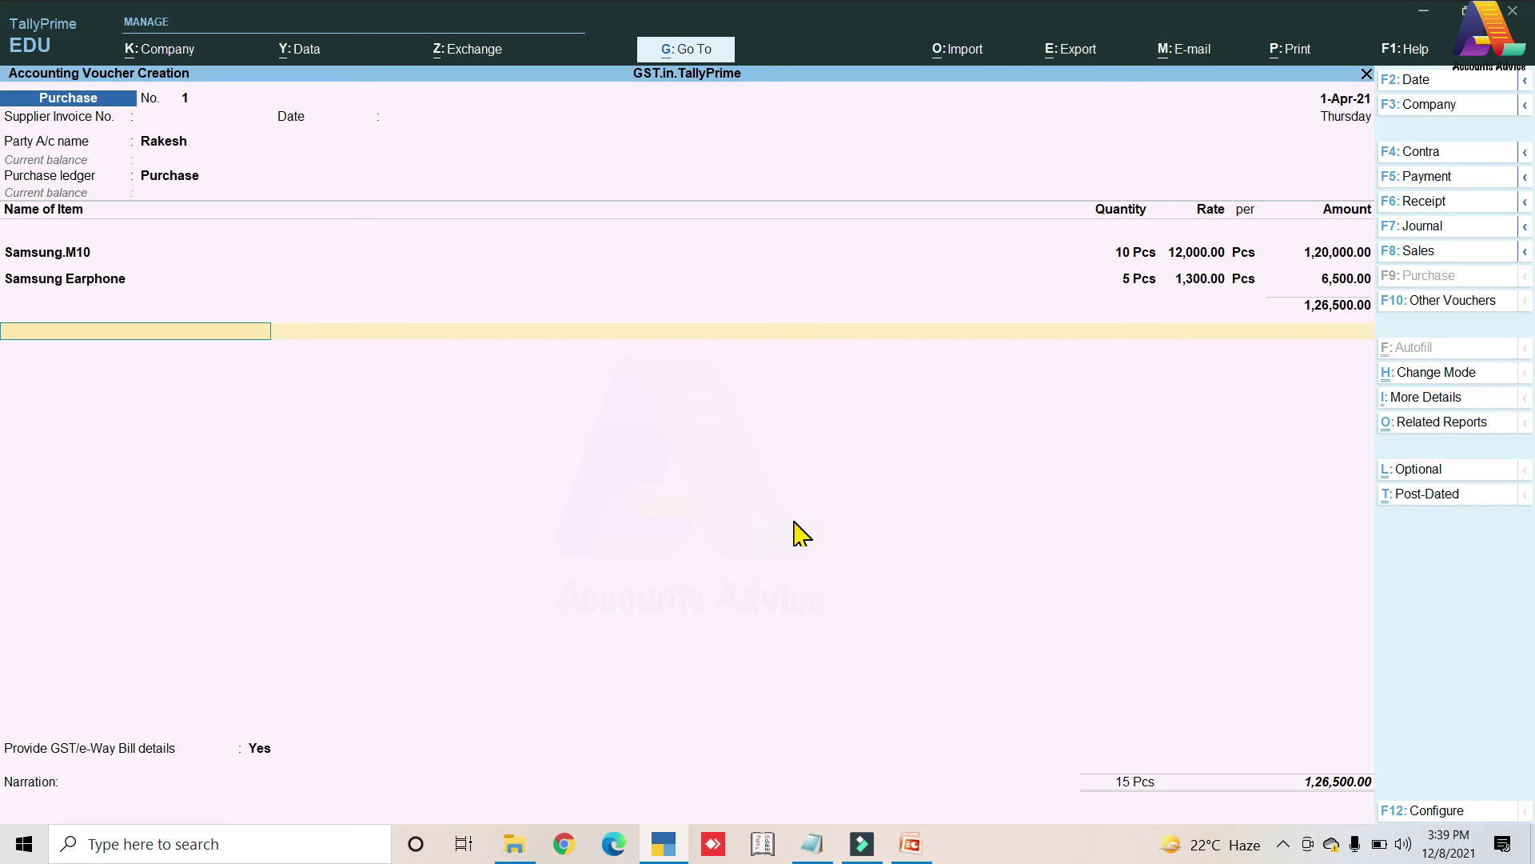
- Add the CGST and SGST tax ledgers below the purchased items
type("cg")
key("Return")
key("Return")
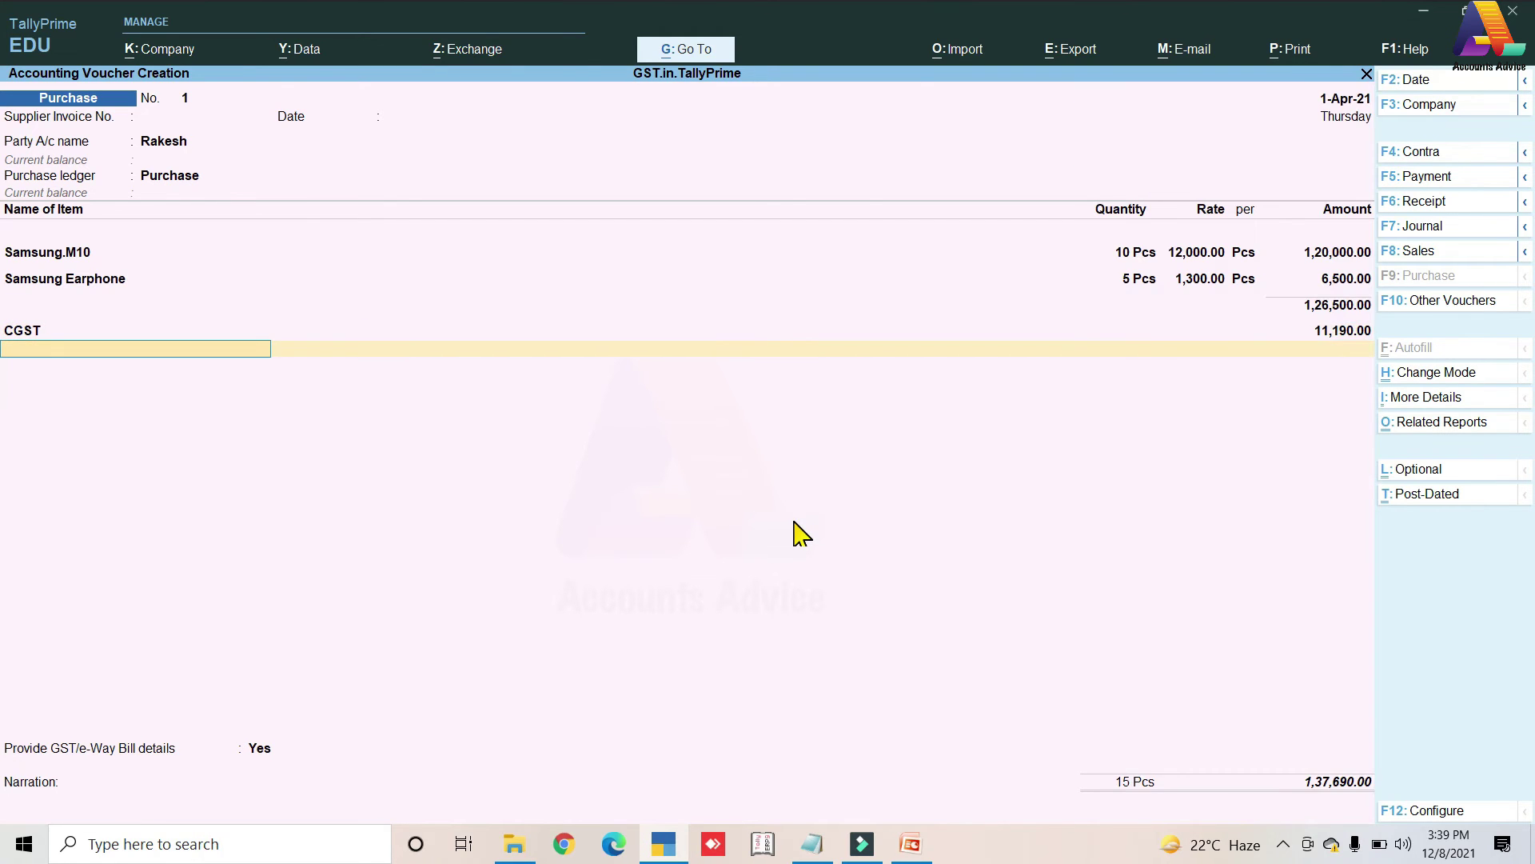
type("sg")
key("Return")
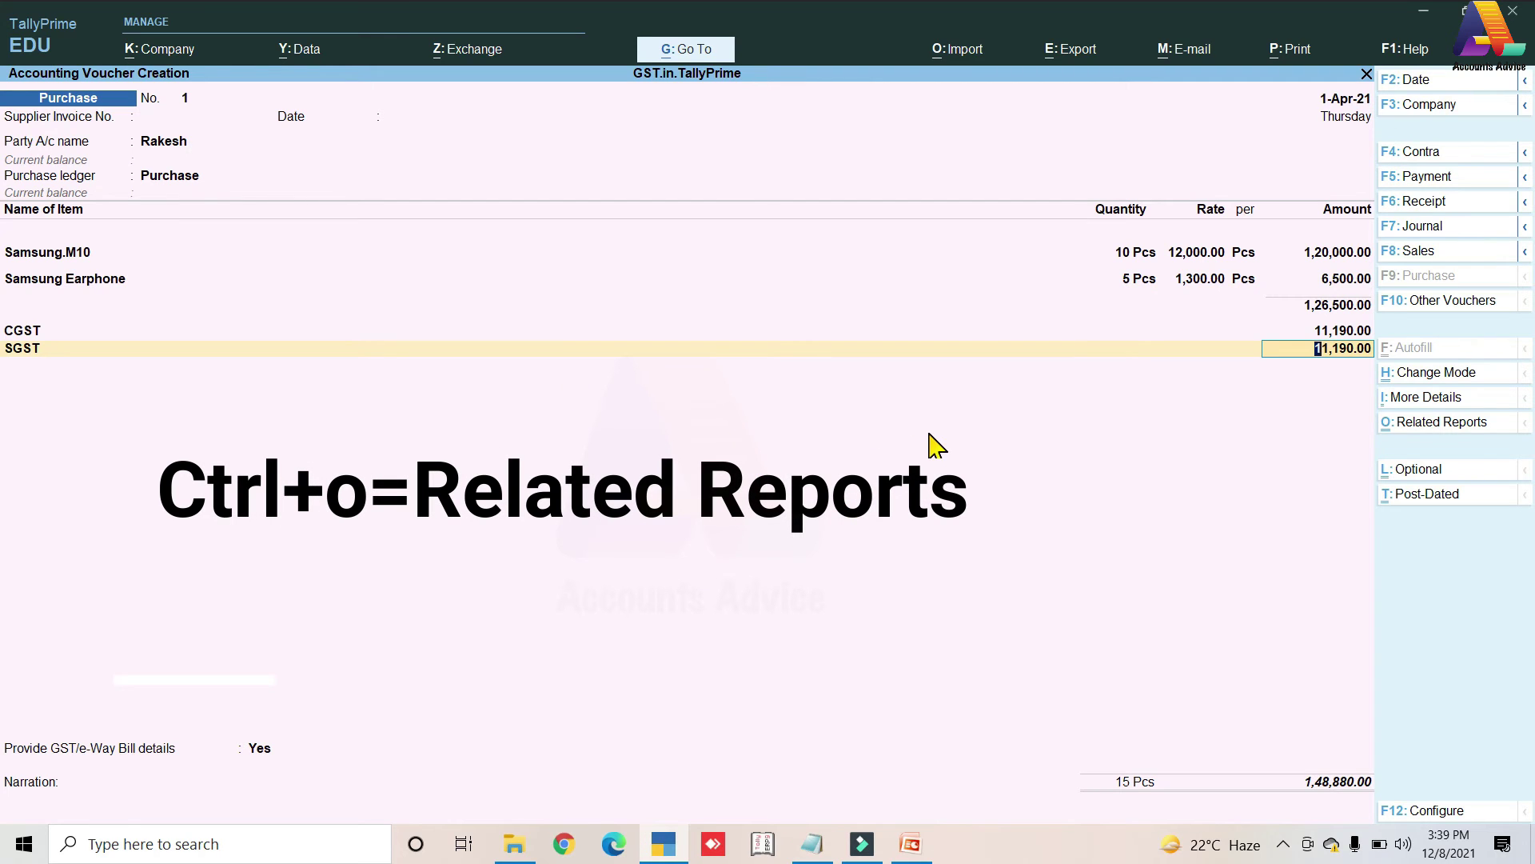
- Examine the detailed GST - Tax Analysis of the purchase for each item's central and state tax, and return to the voucher
left_click(1415, 424)
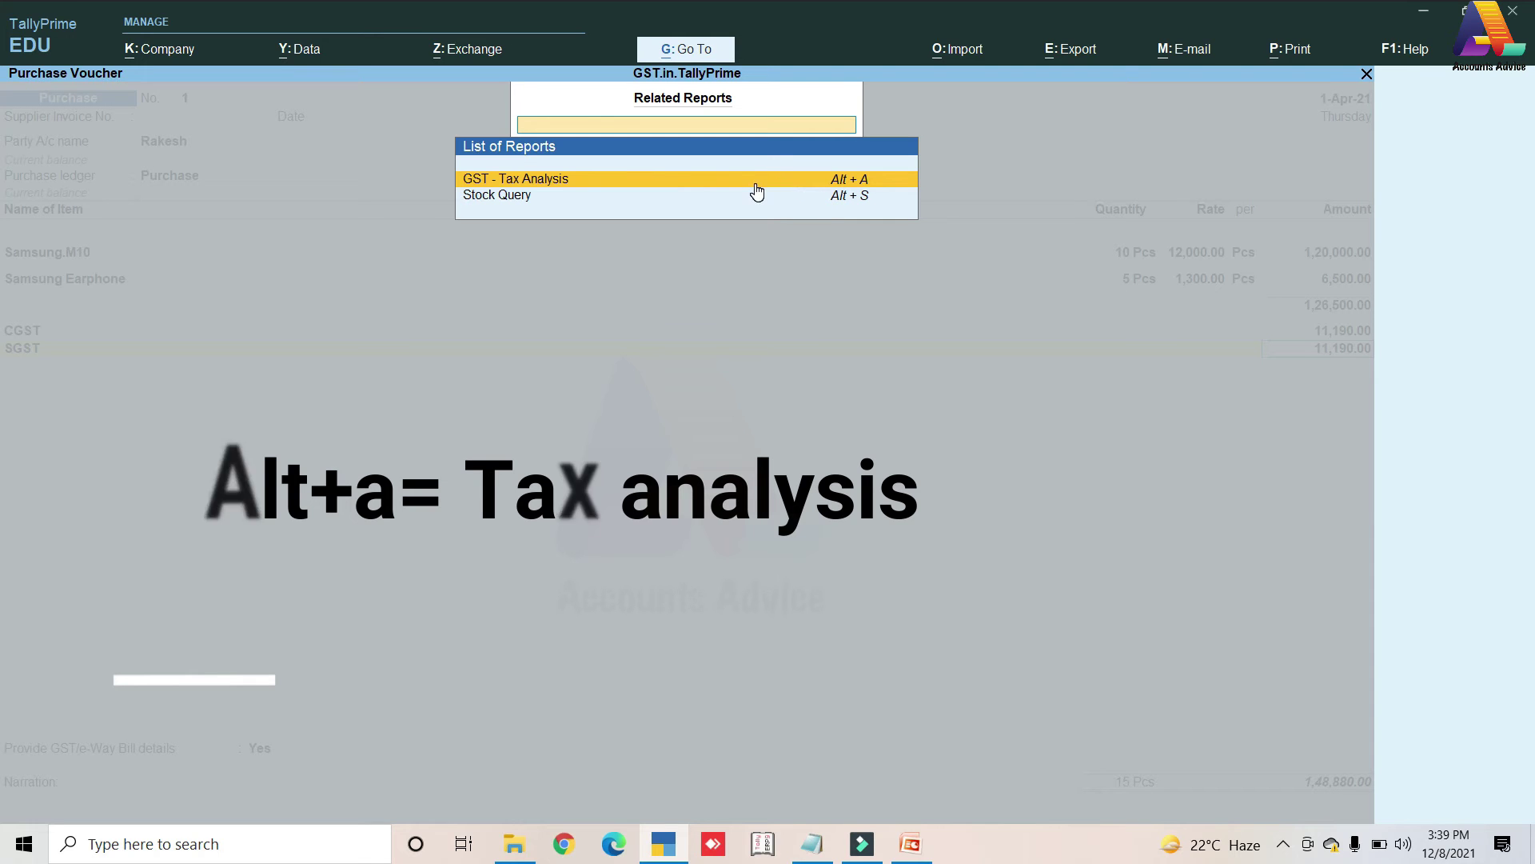
key("Escape")
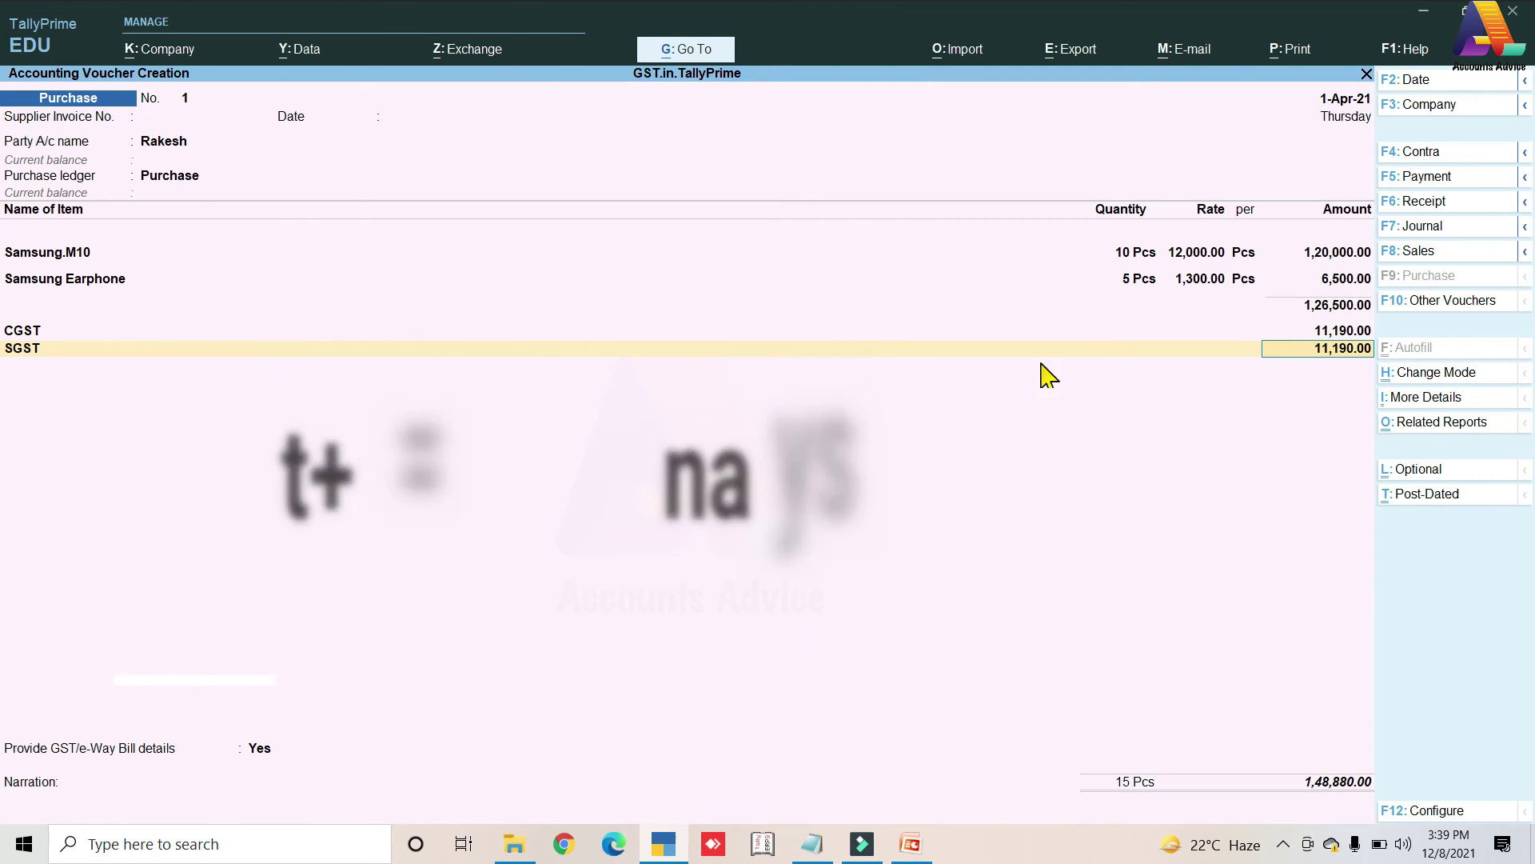
key("alt+a")
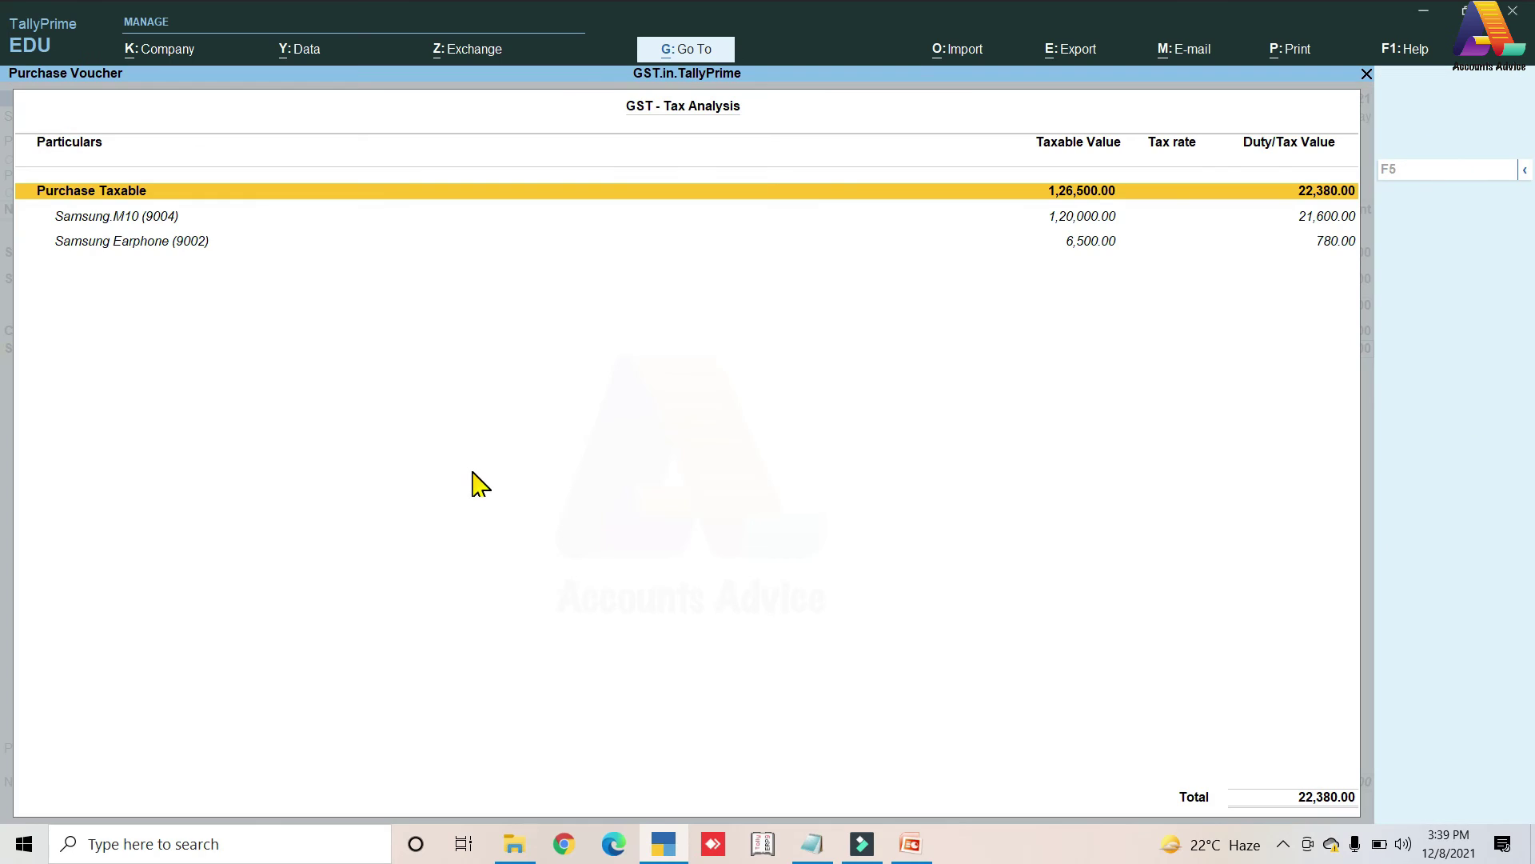
key("alt+F5")
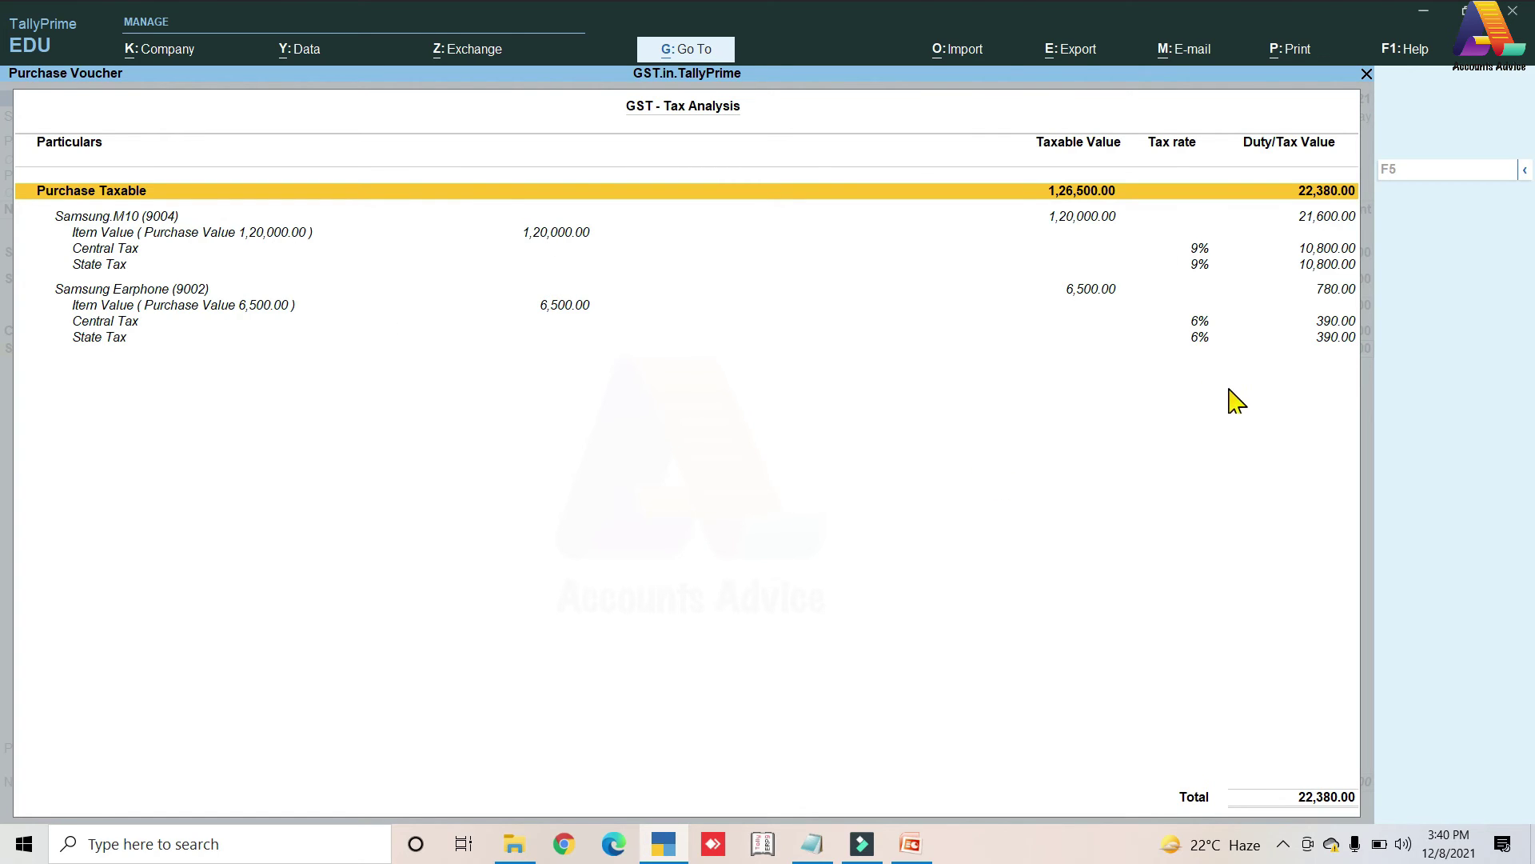
key("Escape")
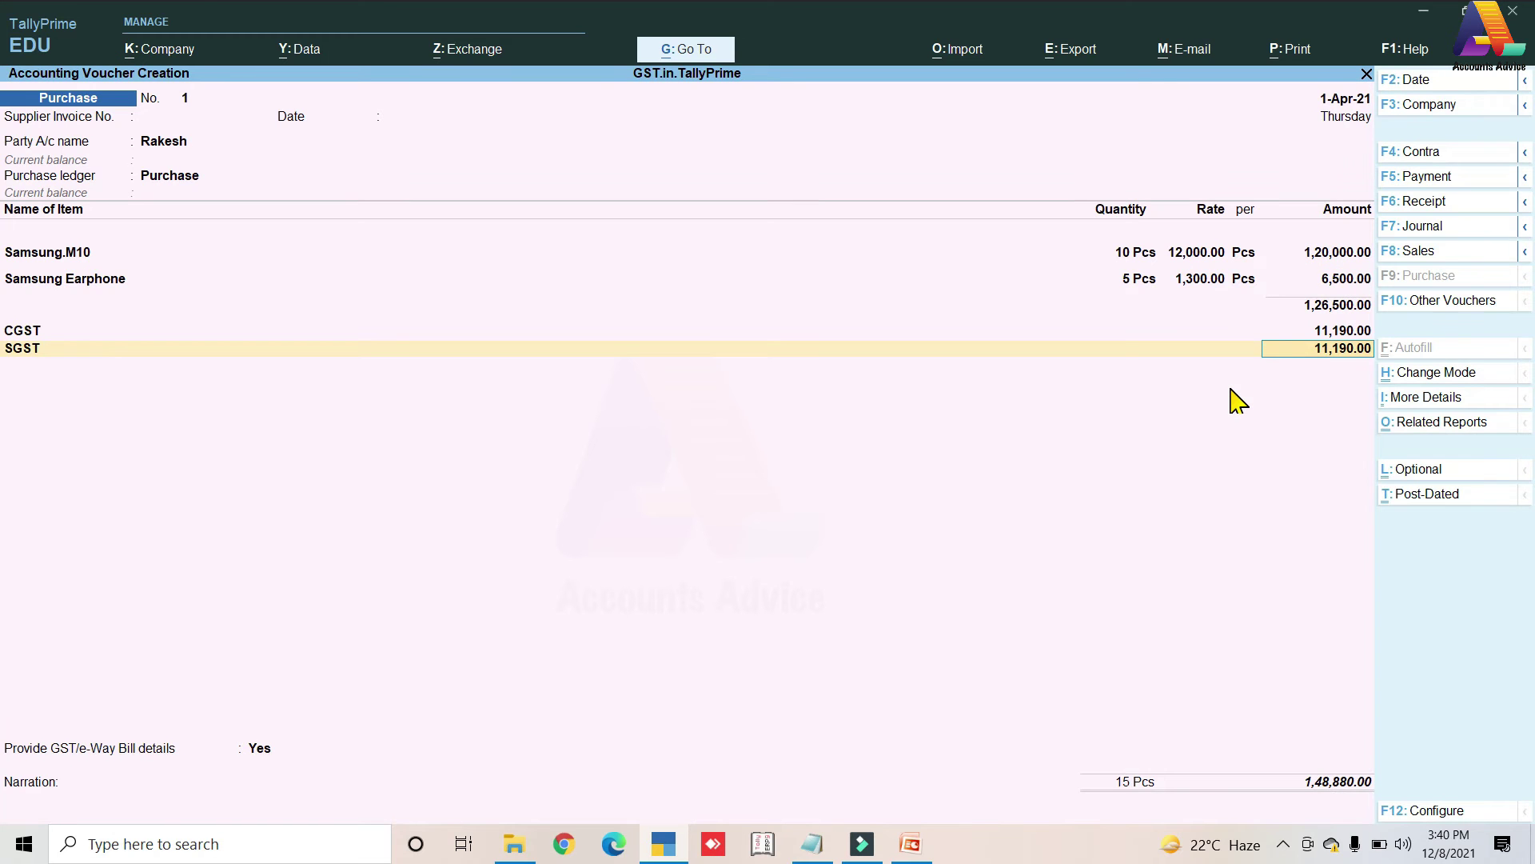
- End the tax ledger list, set Provide GST/e-Way Bill details to No, and leave the narration blank
key("Return")
key("Return")
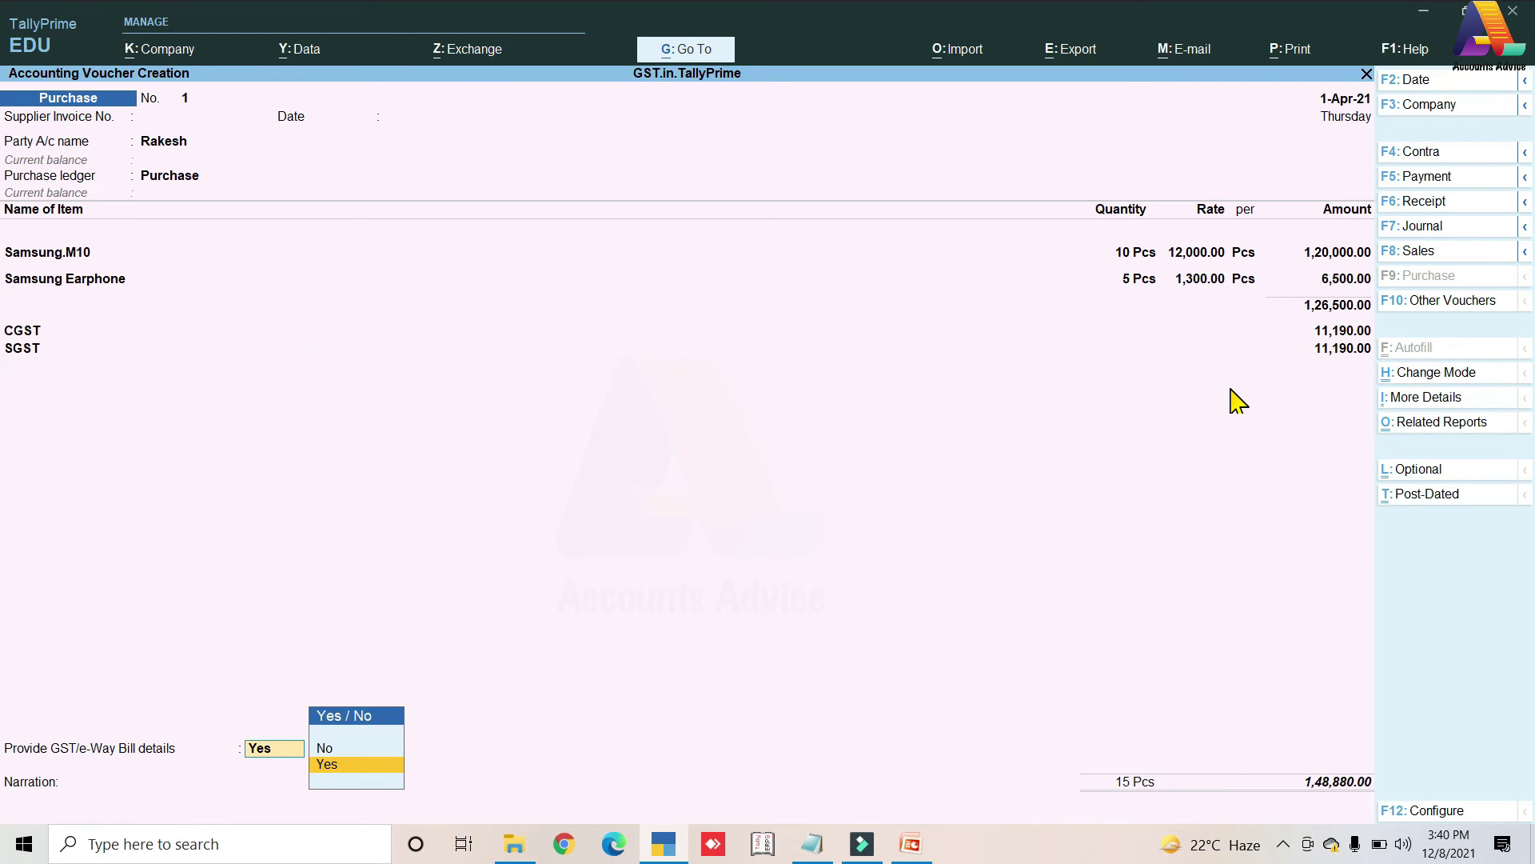
key("Down")
key("Return")
key("Return")
- Accept the default New Ref bill 1 for the full amount without credit days, and save the purchase voucher
key("Return")
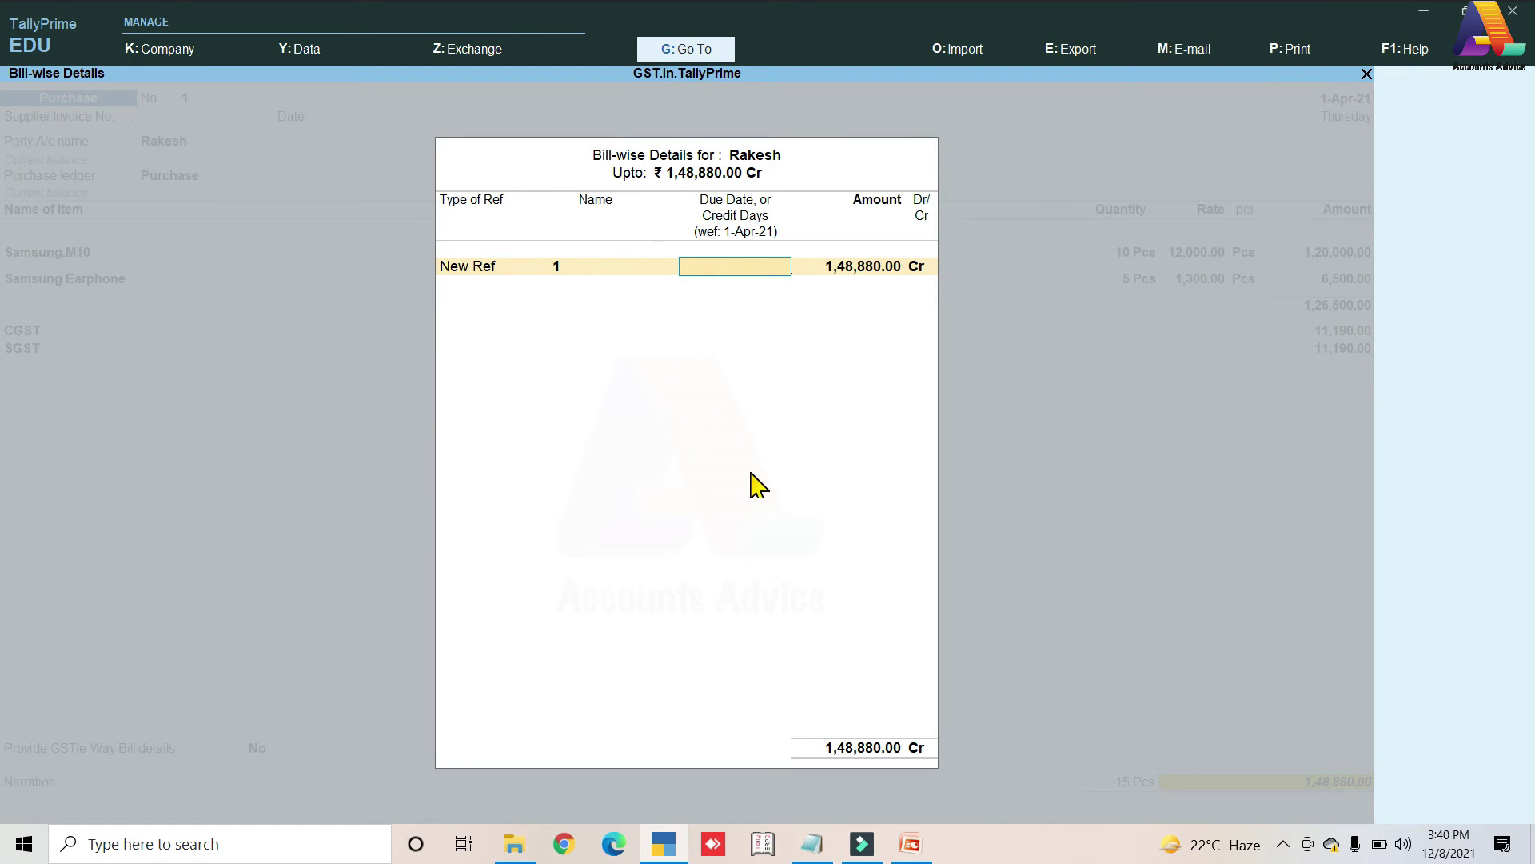
key("Return")
key("Return")
key("Return")
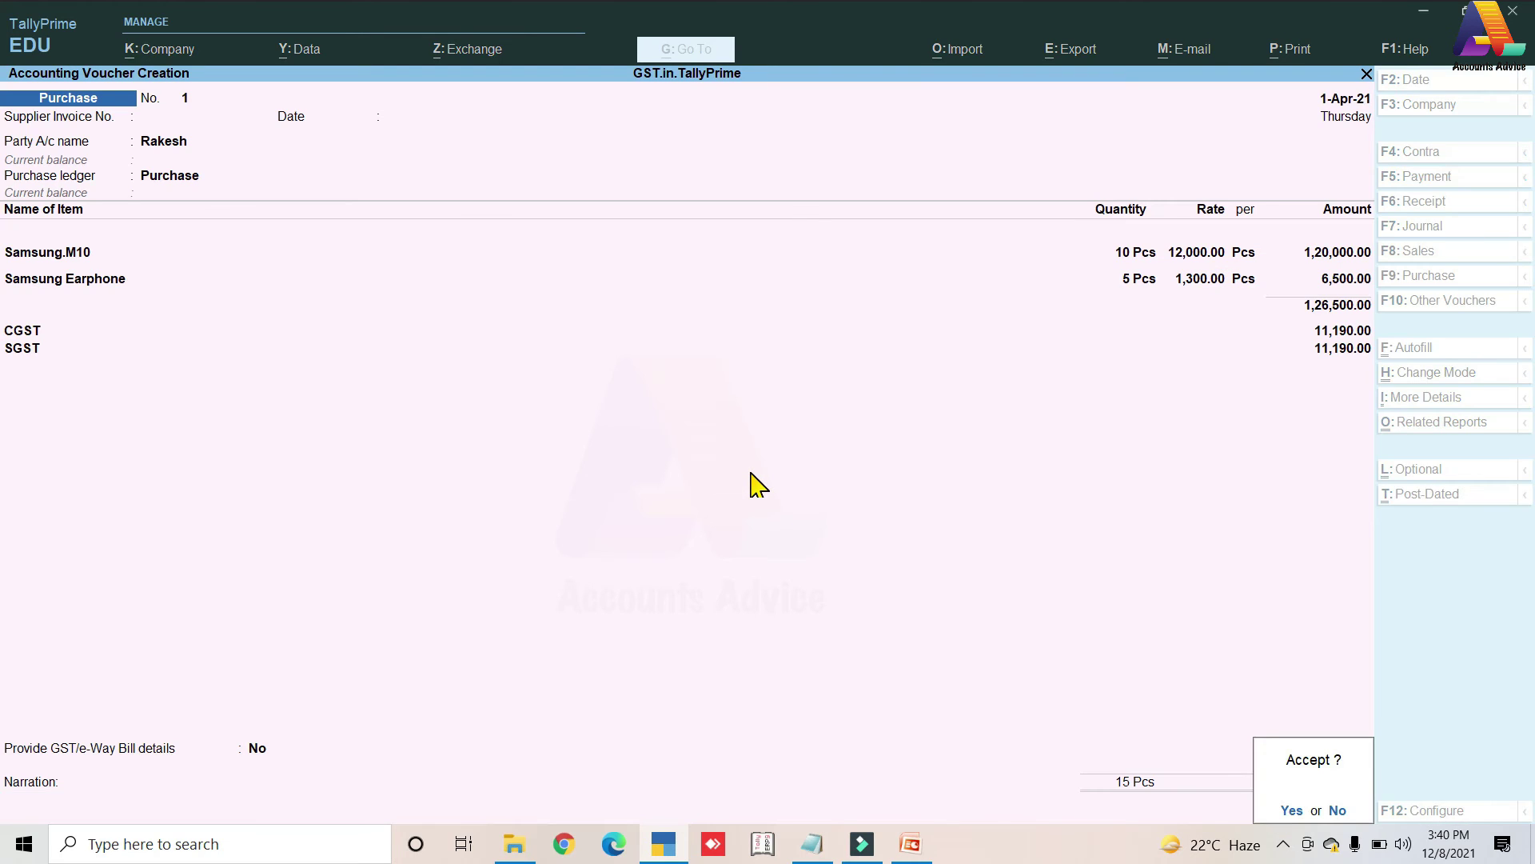
key("Return")
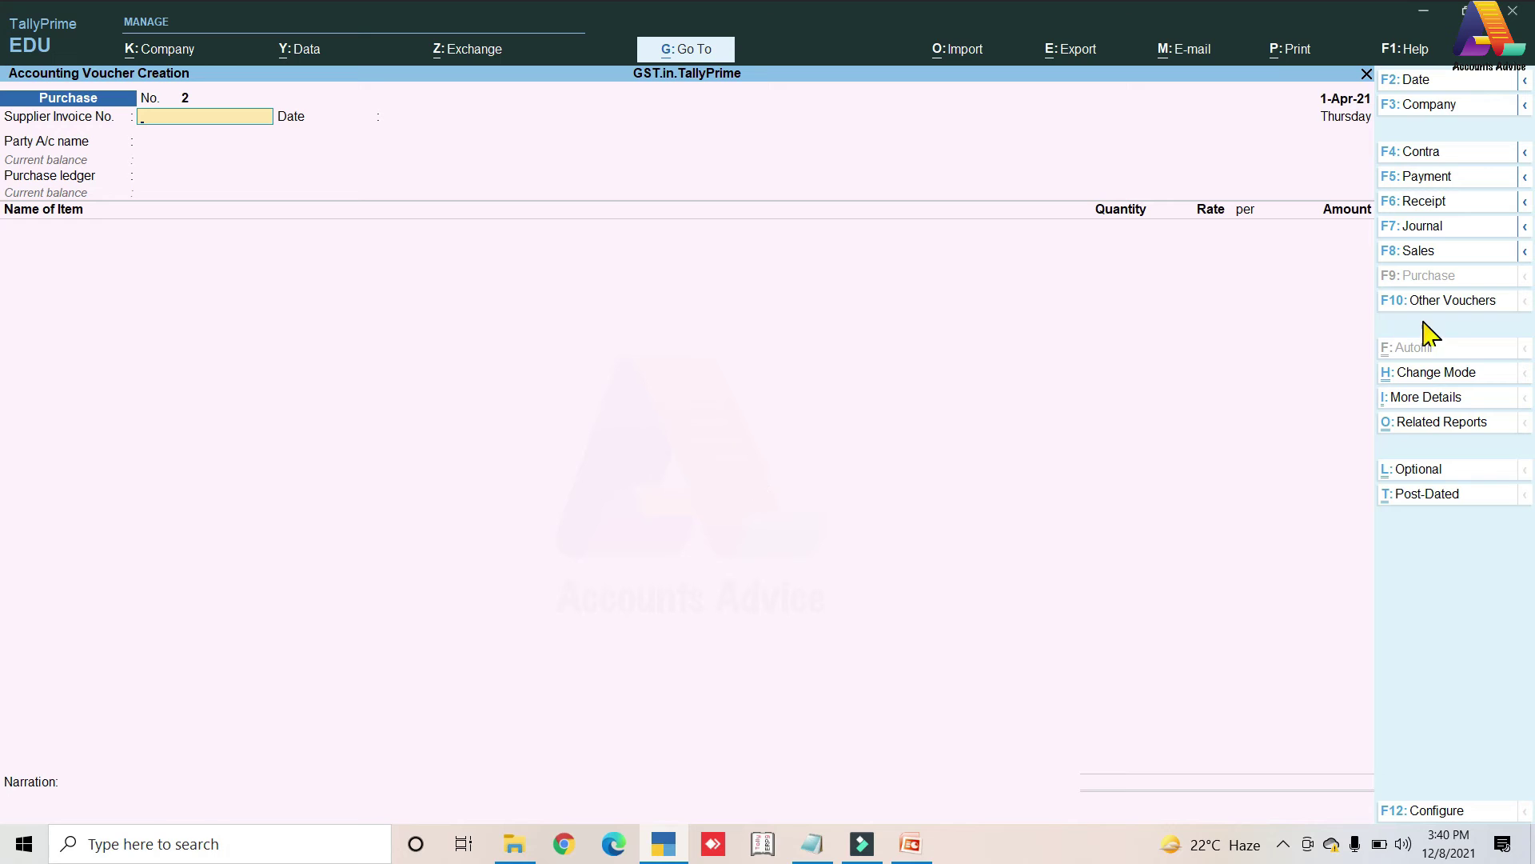
- Open a new Sales voucher and leave its reference number and date blank
left_click(1403, 251)
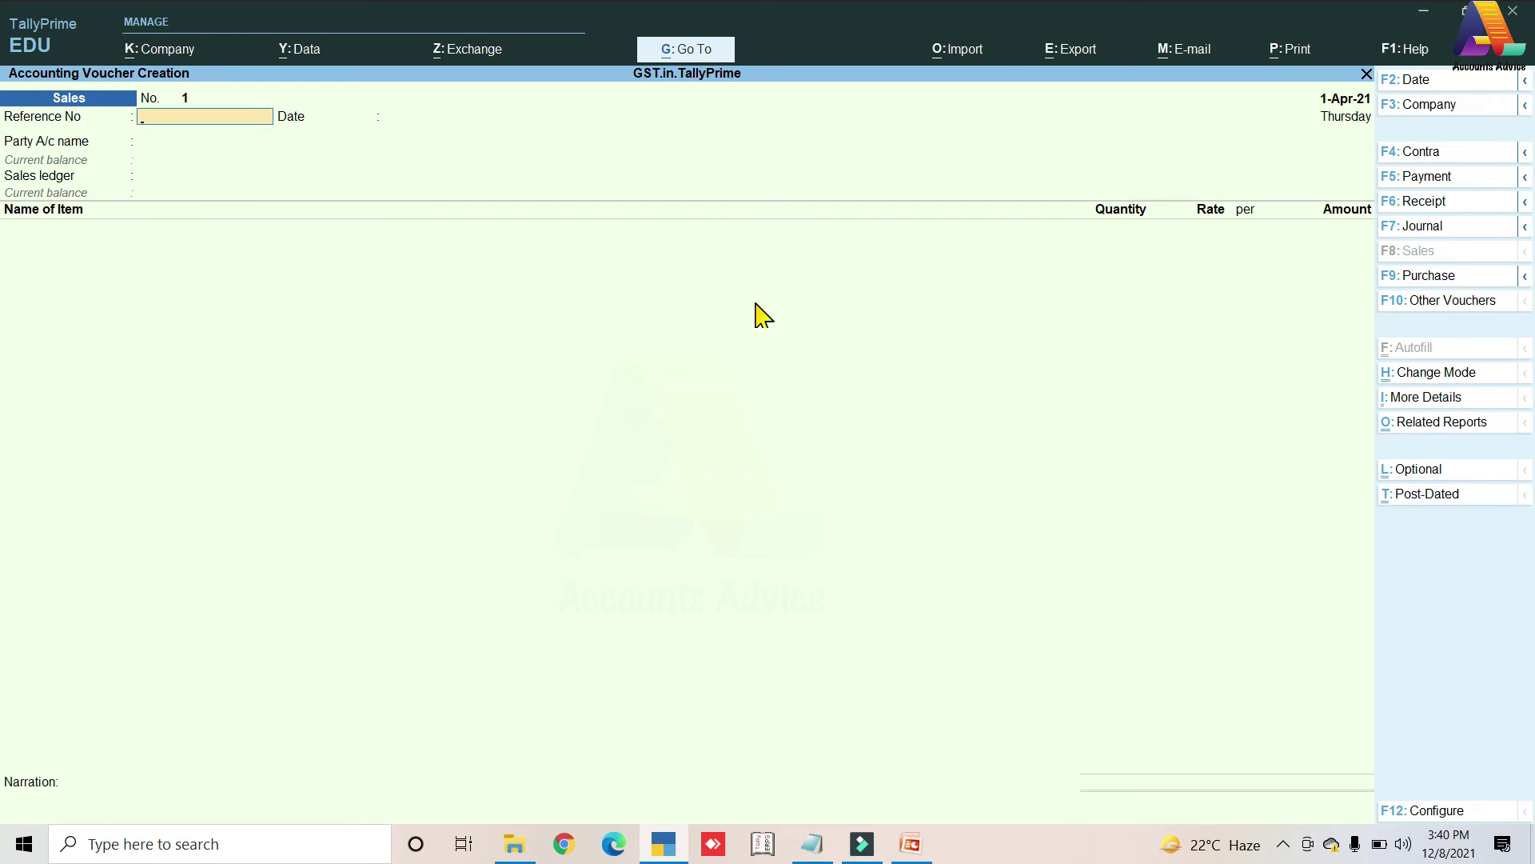
key("Return")
key("Return")
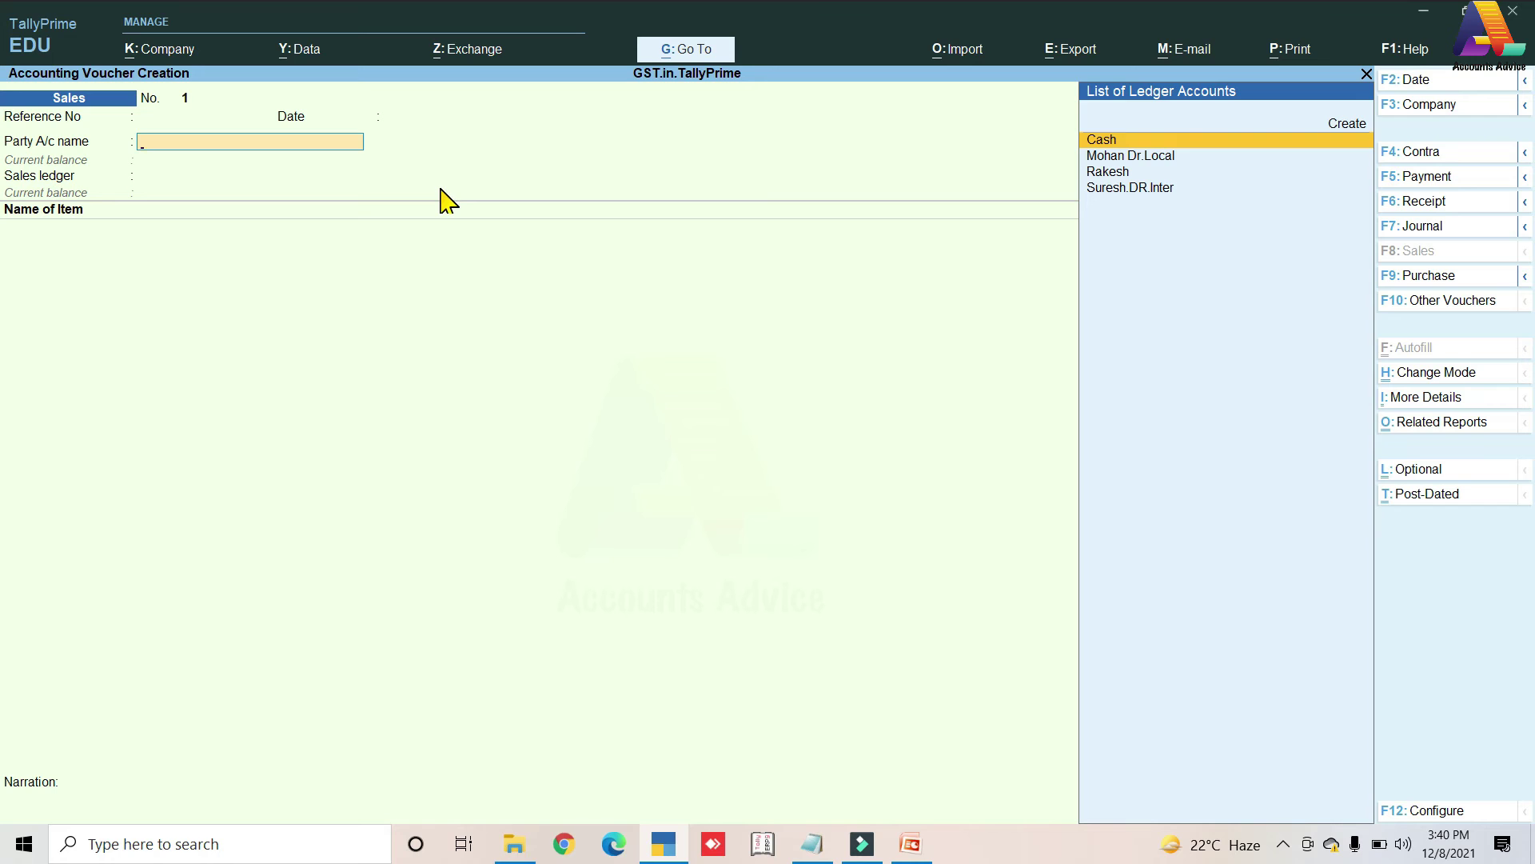
- Choose the local Delhi debtor as the party with default details, and Sales as the sales ledger without tax classification
key("Down")
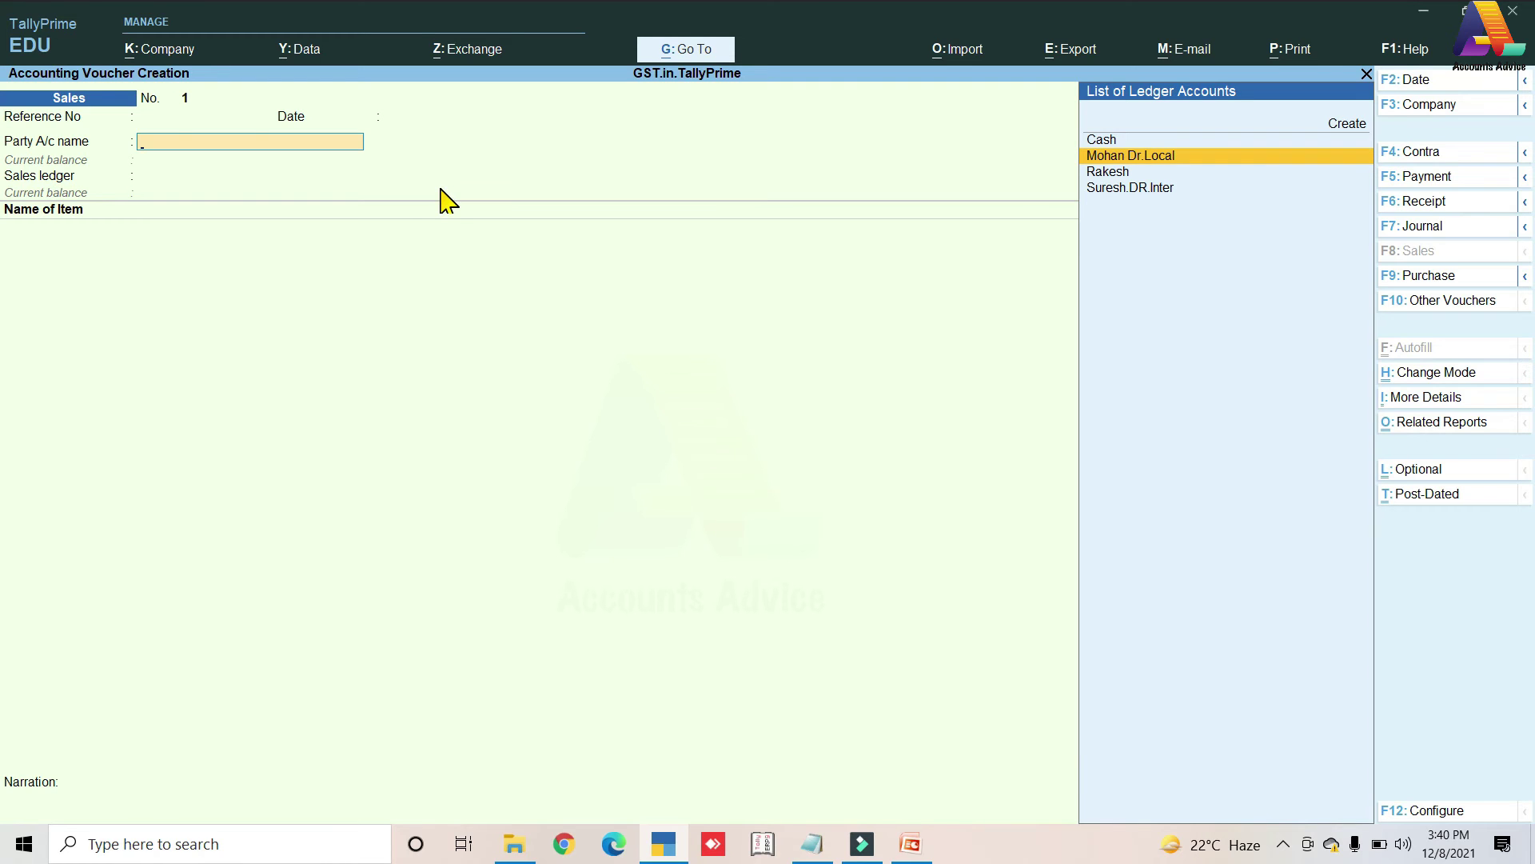
key("Return")
key("ctrl+a")
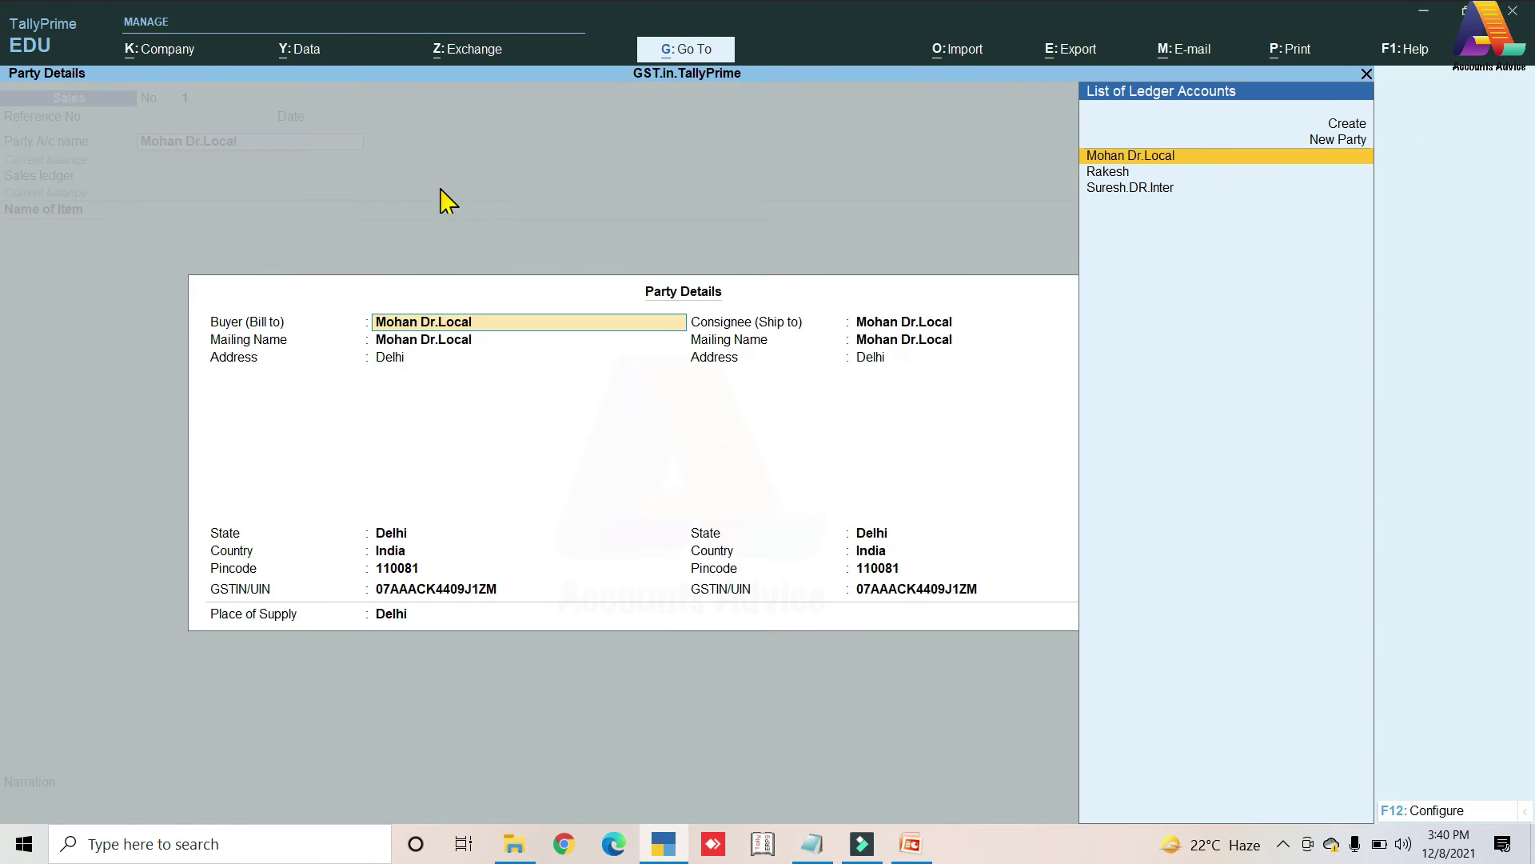
key("ctrl+a")
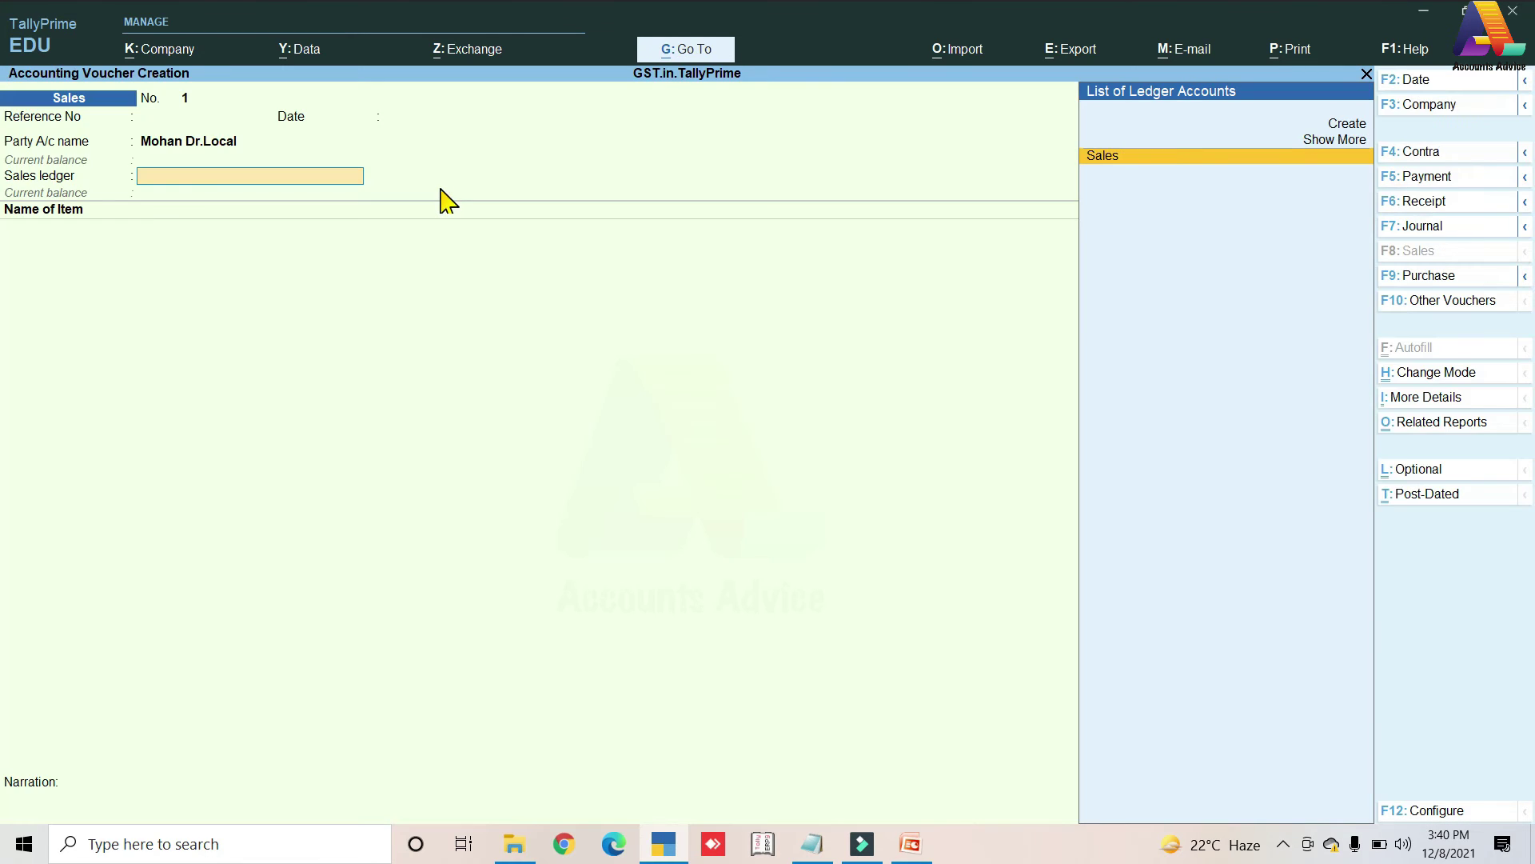
key("Return")
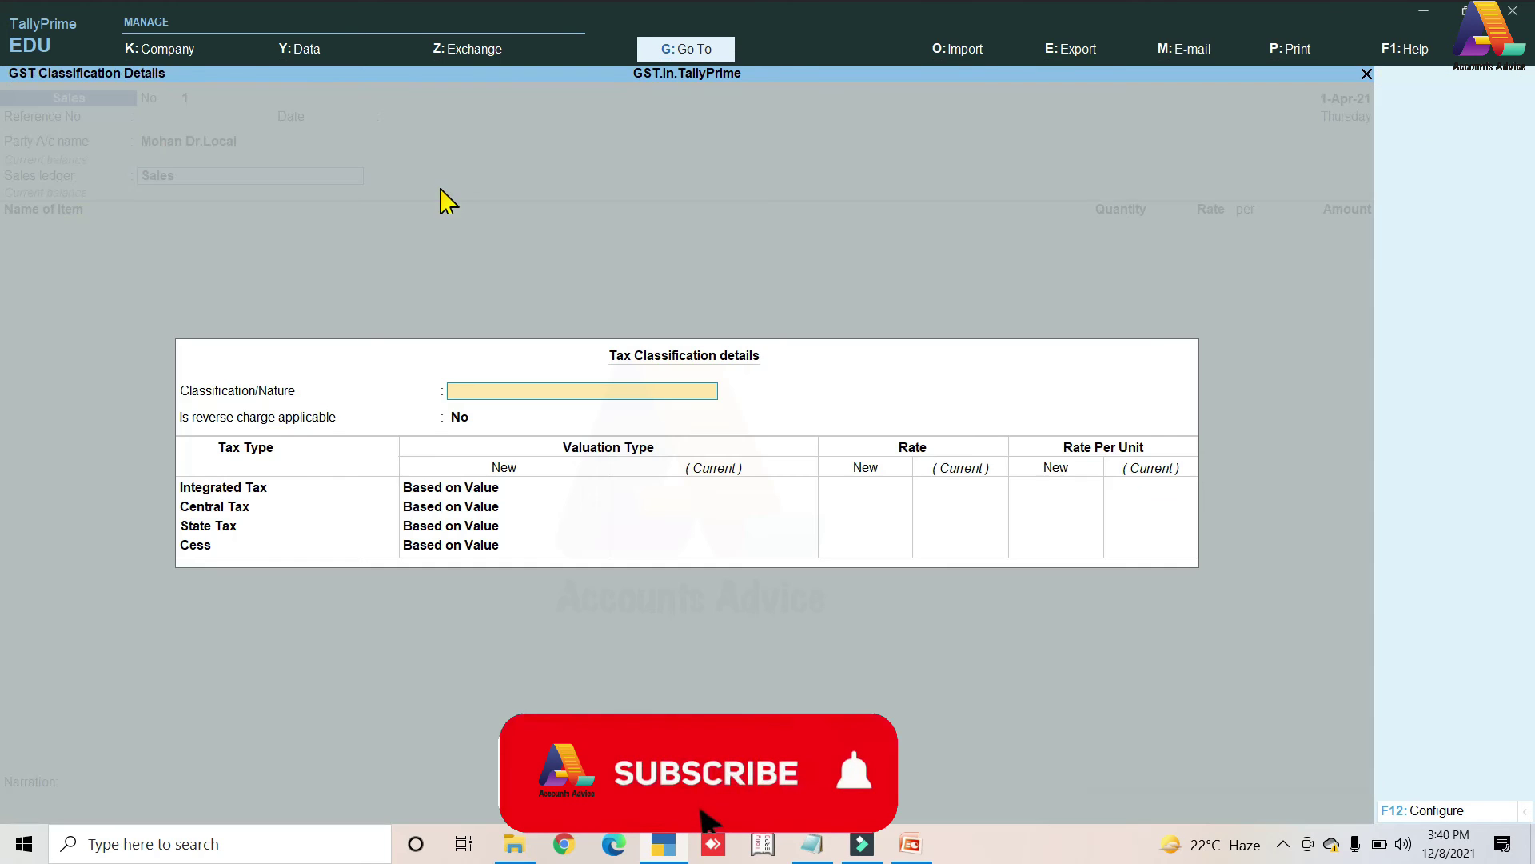
key("ctrl+a")
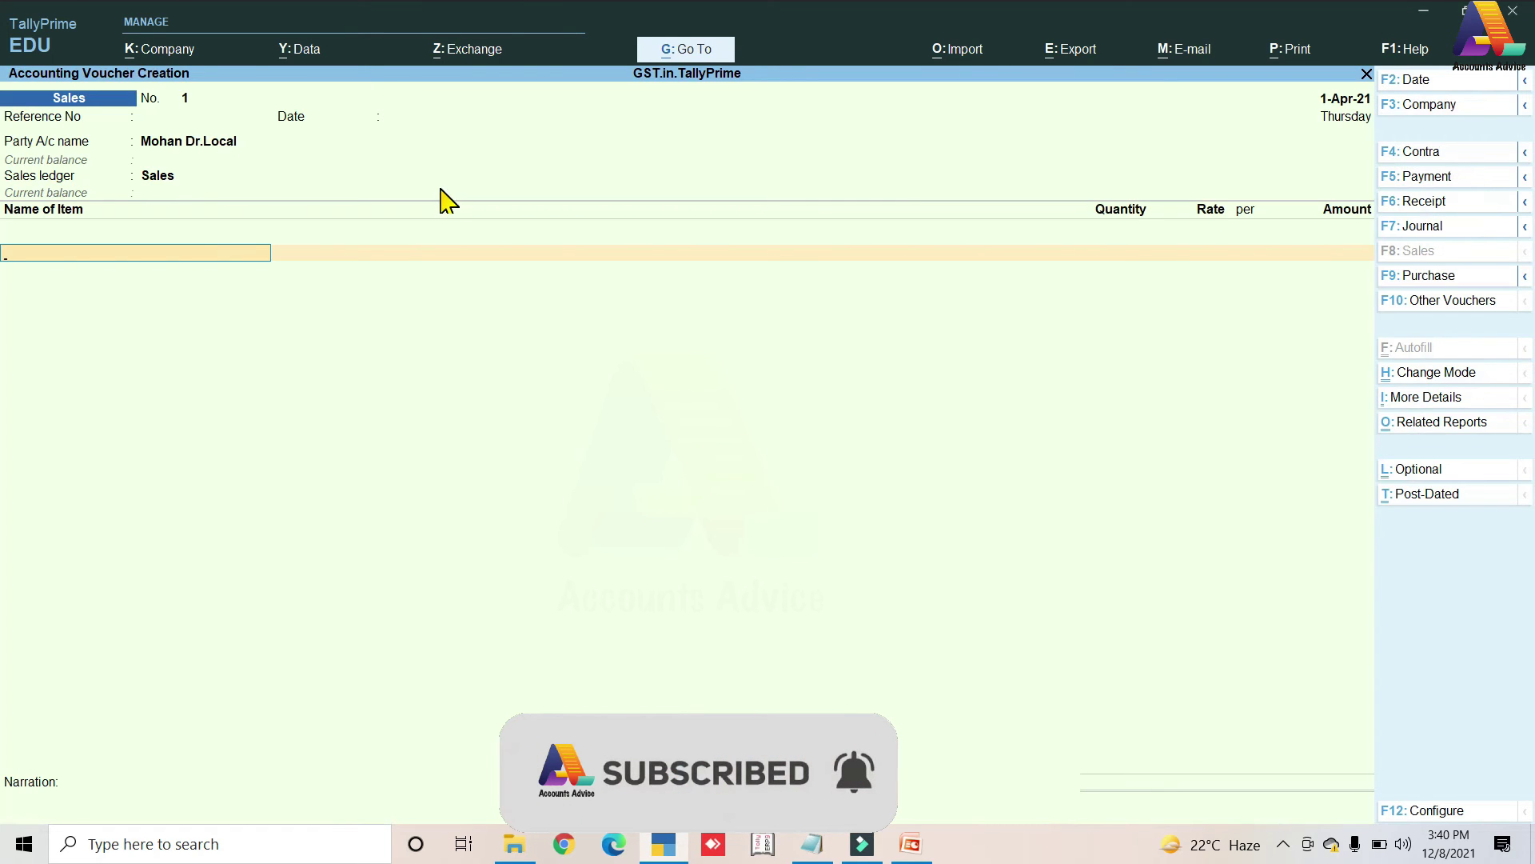
- Add Samsung.M10 to the sales voucher with 9 Pcs at 13,000 per Pcs
type("Sa")
key("Down")
key("Return")
key("Return")
type("9")
key("Return")
type("13,000")
key("Return")
key("Return")
key("Return")
key("Return")
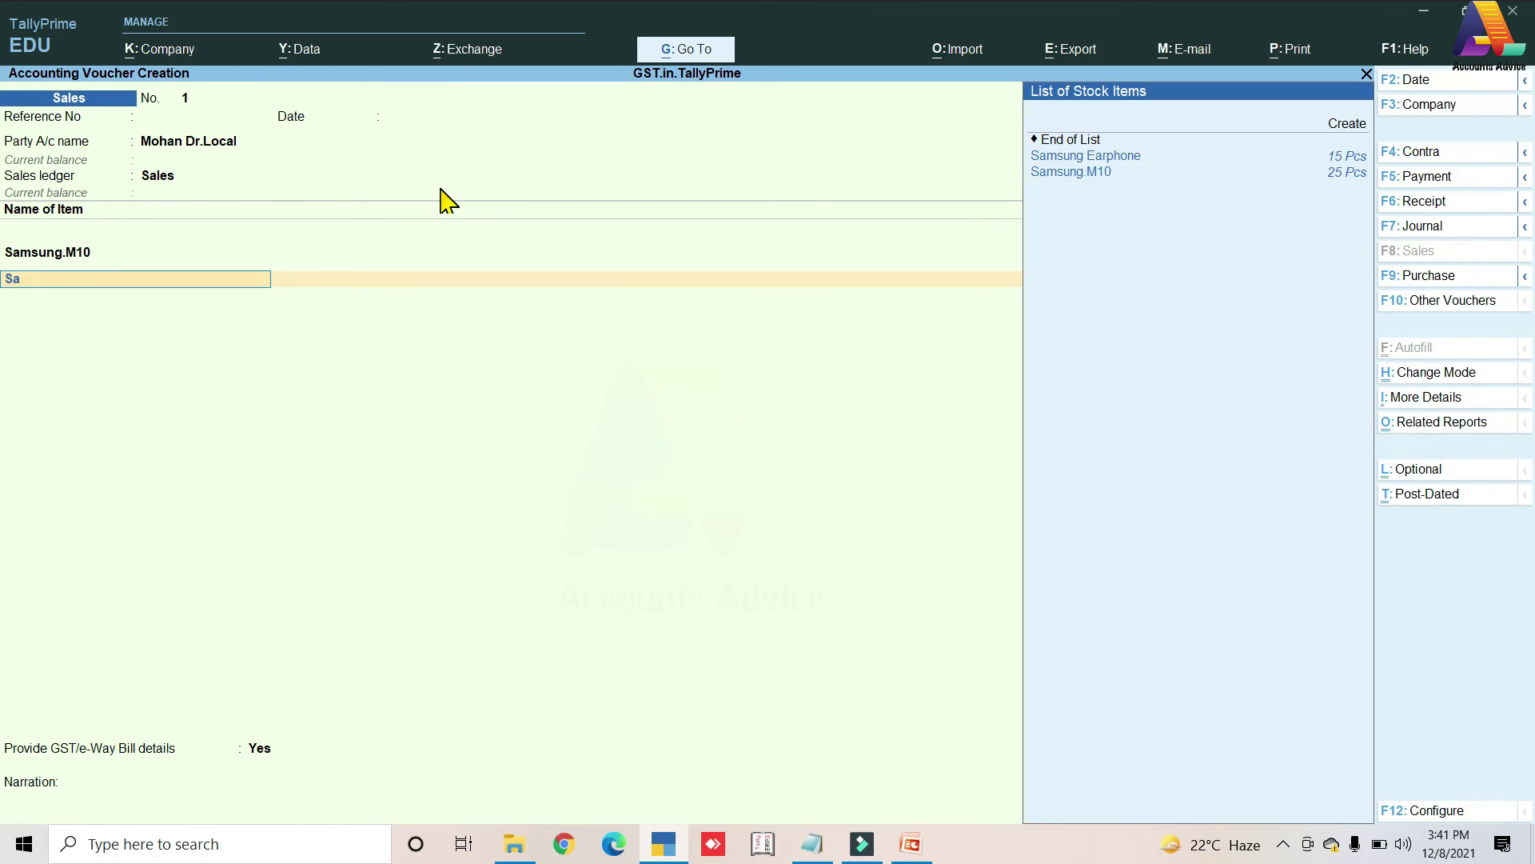
- Add Samsung Earphone to the sale with 5 Pcs at 1,400 per Pcs, and end the item list
key("Down")
key("Return")
key("Return")
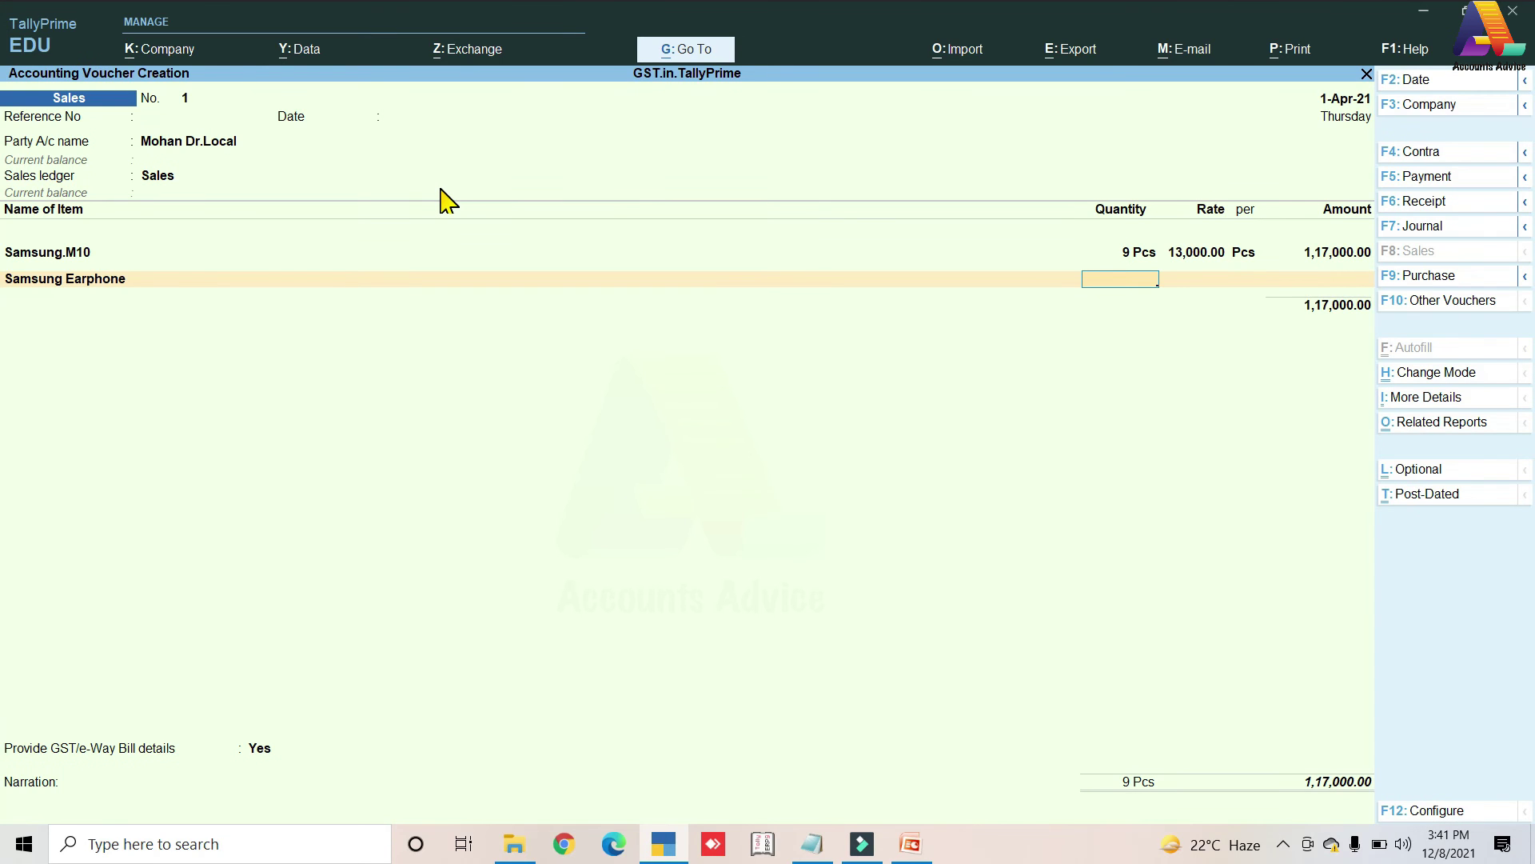
key("Return")
type("1400")
key("Return")
key("Return")
key("Return")
key("Return")
- Add the CGST and SGST tax ledgers to the sales voucher and end the ledger list
type("CG")
key("Return")
key("Return")
type("Sg")
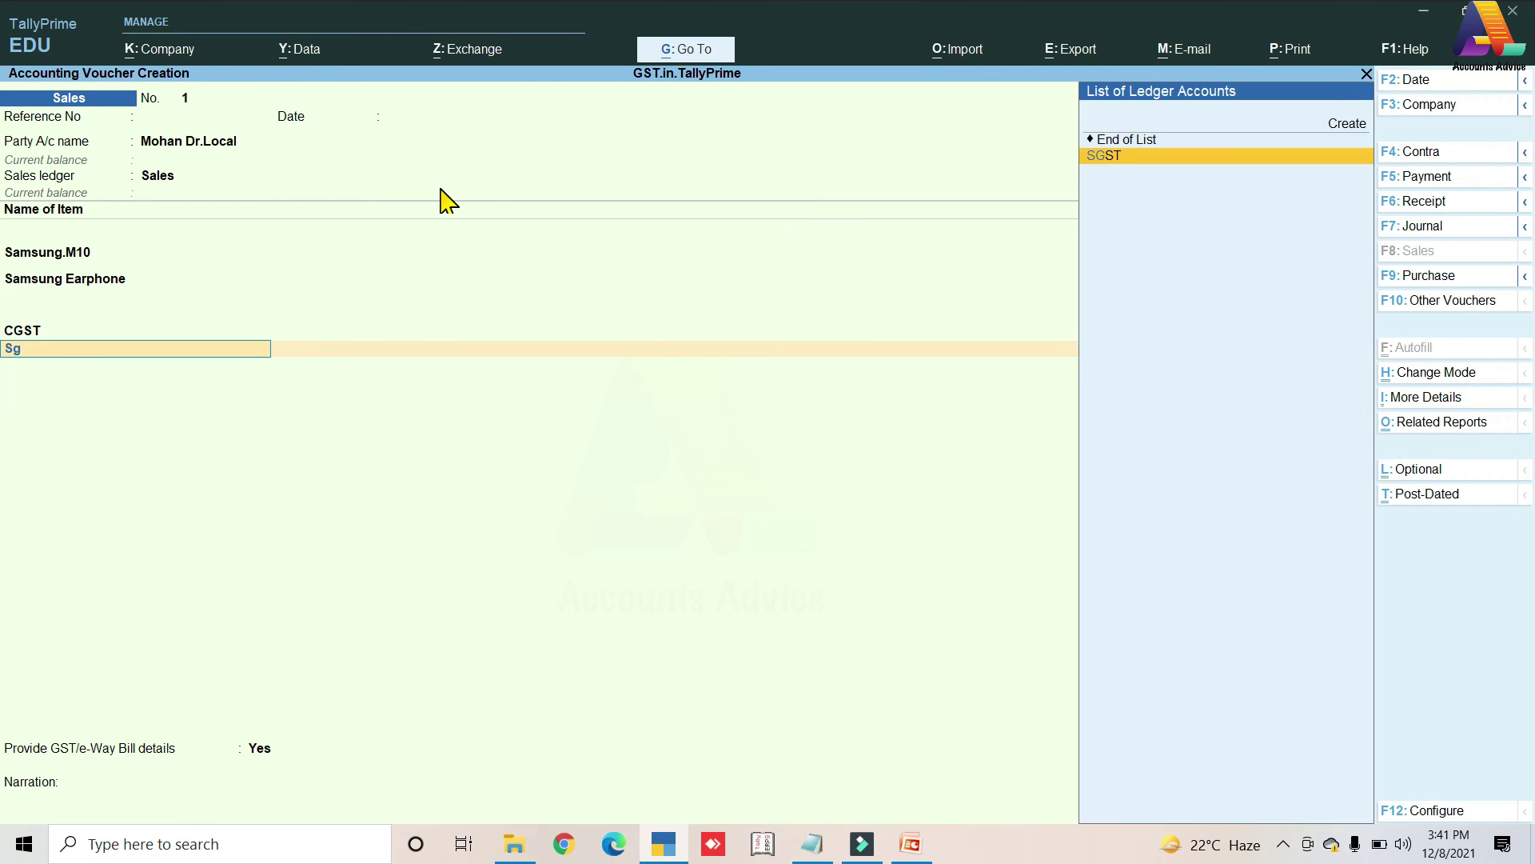
key("Return")
key("Return")
key("Return")
- Set Provide GST/e-Way Bill details to No for the sale and accept the default New Ref bill-wise details
key("Up")
key("Return")
key("Return")
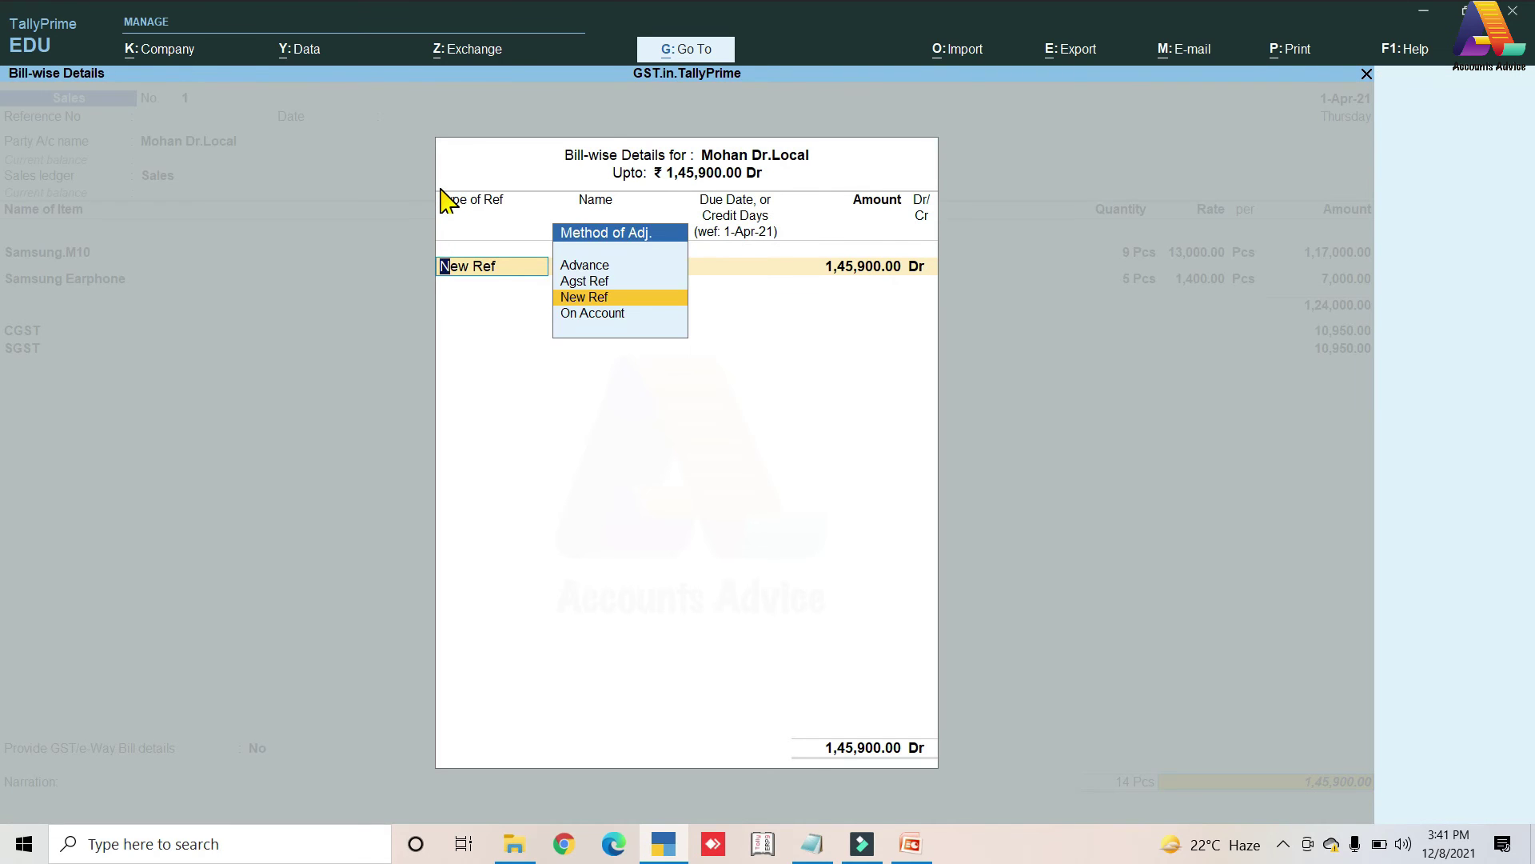
key("Return")
key("Return")
key("Return")
key("Return")
key("Return")
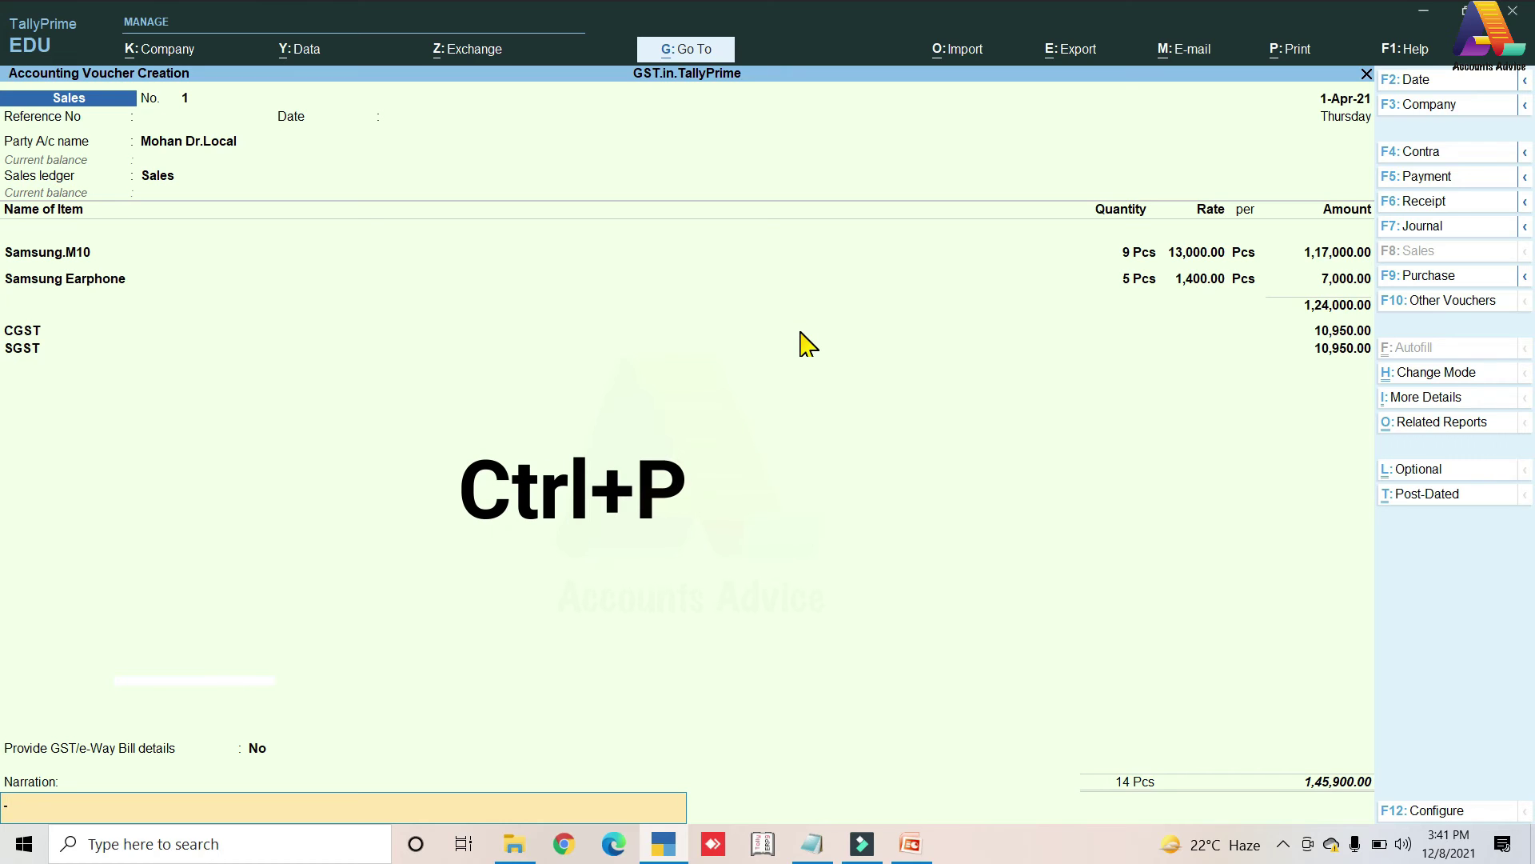
- Open the print options for the sales voucher and preview its Tax Invoice
key("ctrl")
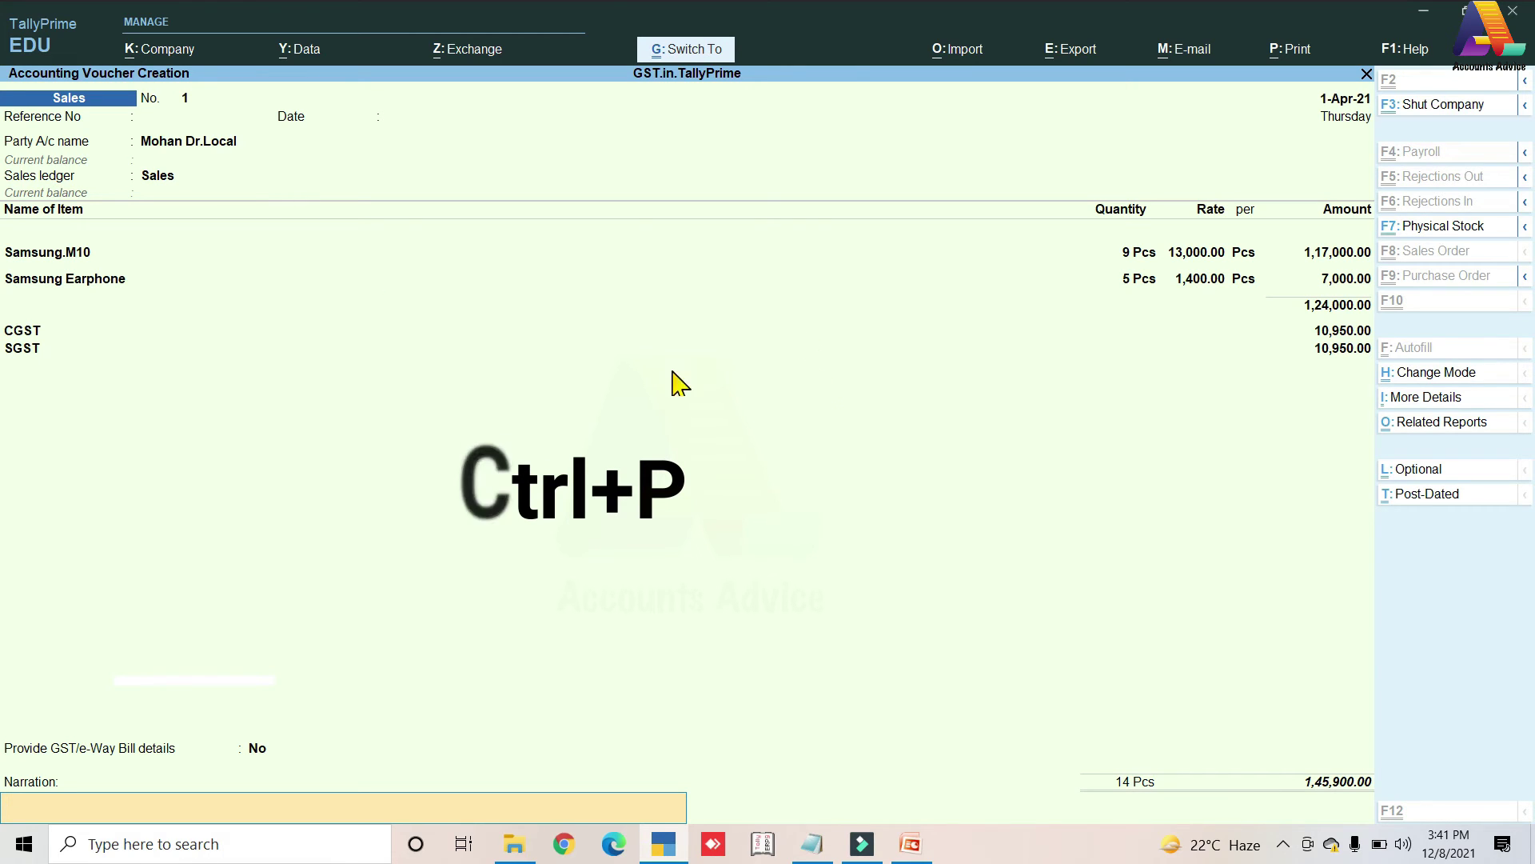
key("ctrl+p")
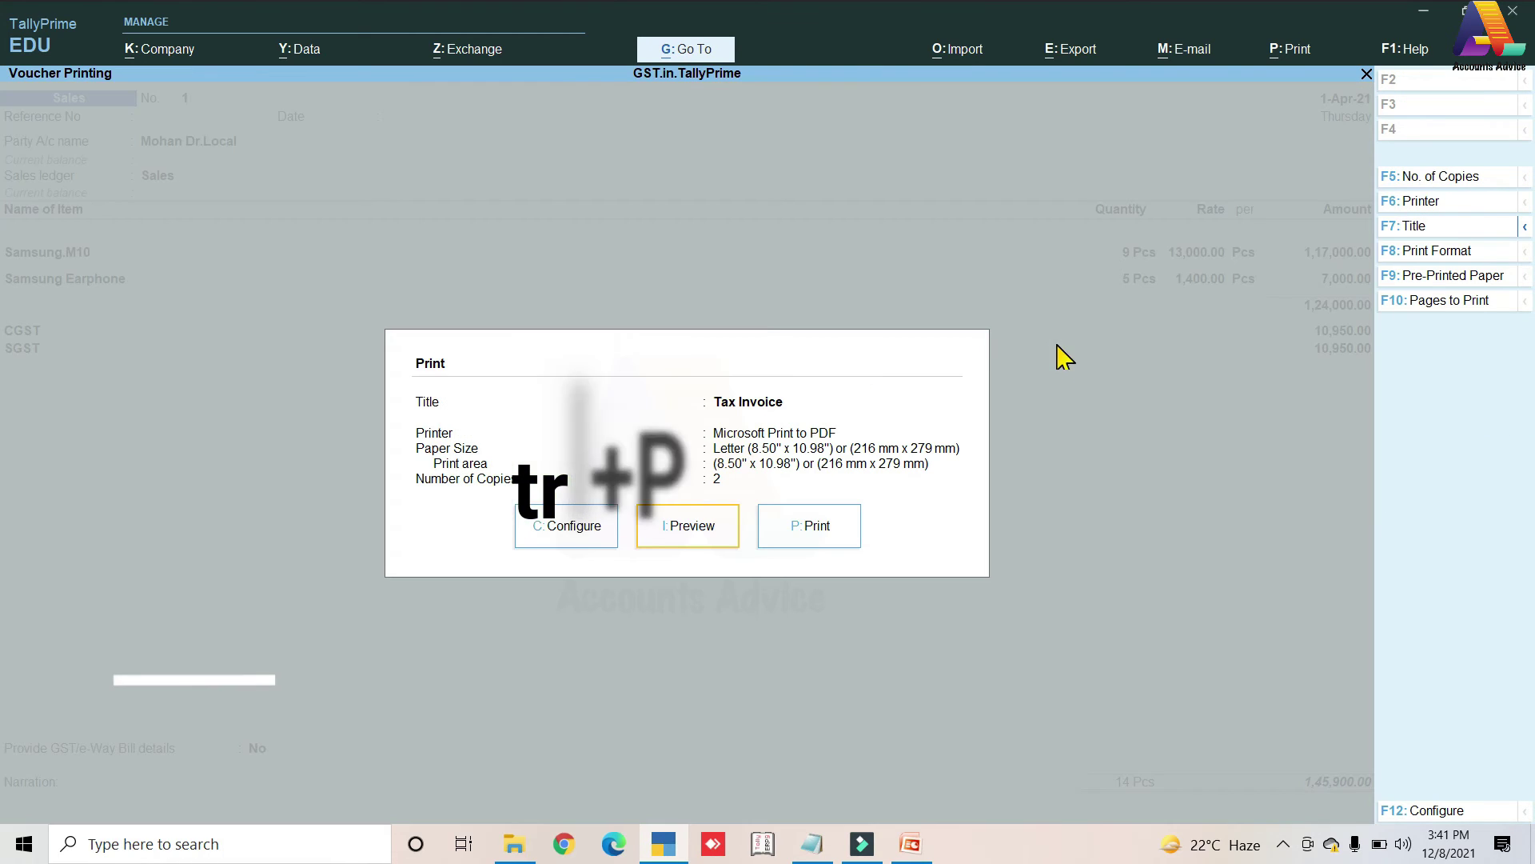
left_click(694, 538)
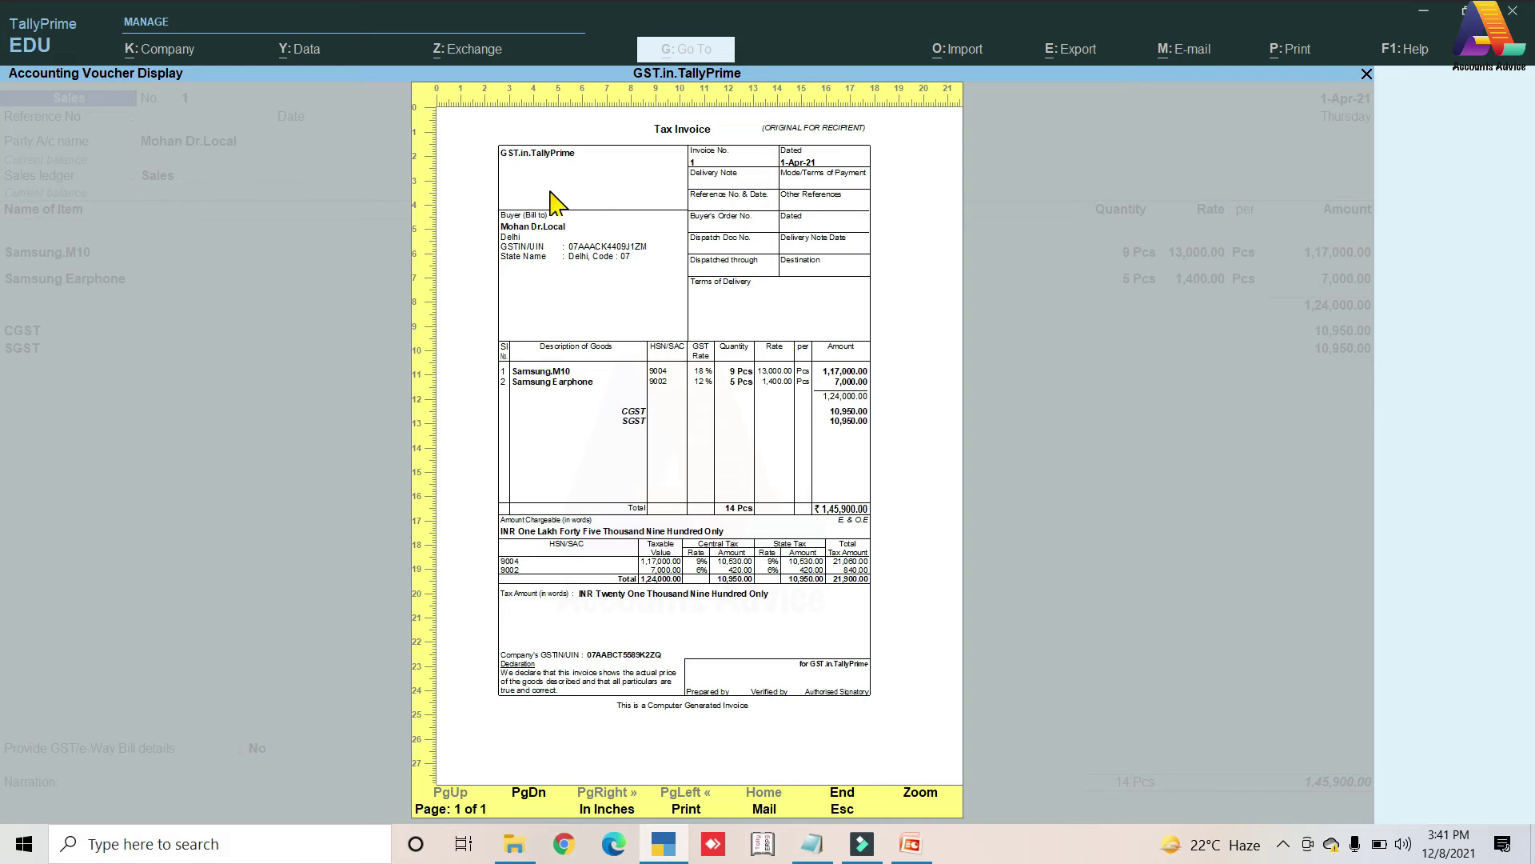
- Examine the sales Tax Invoice preview at enlarged size down to its tax summary and declaration, and close the preview
left_click(635, 390)
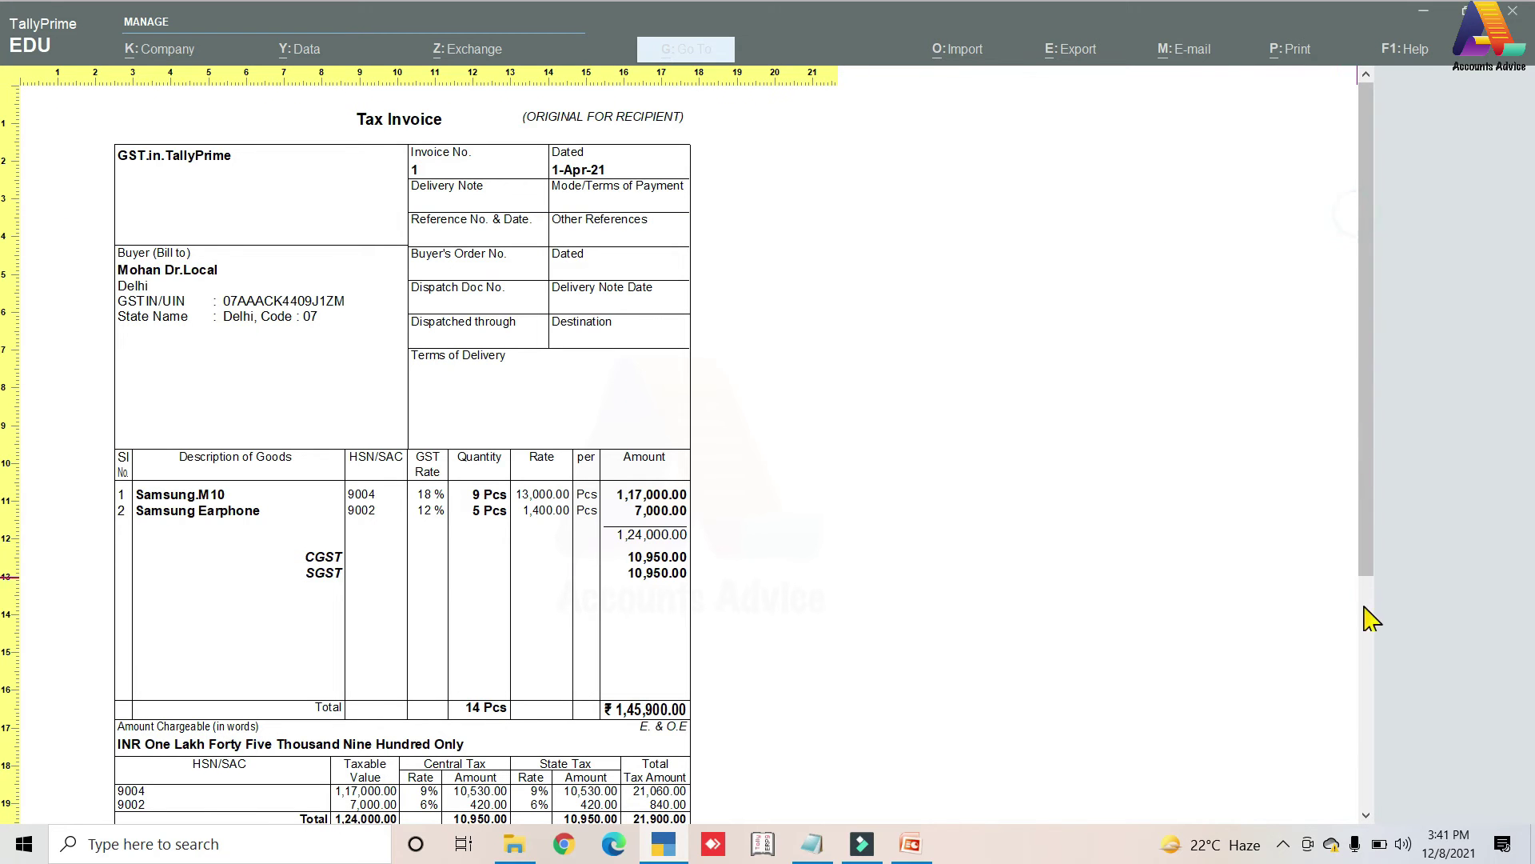
mouse_move(1368, 448)
left_mouse_down()
mouse_move(1369, 706)
mouse_move(1348, 705)
left_mouse_up()
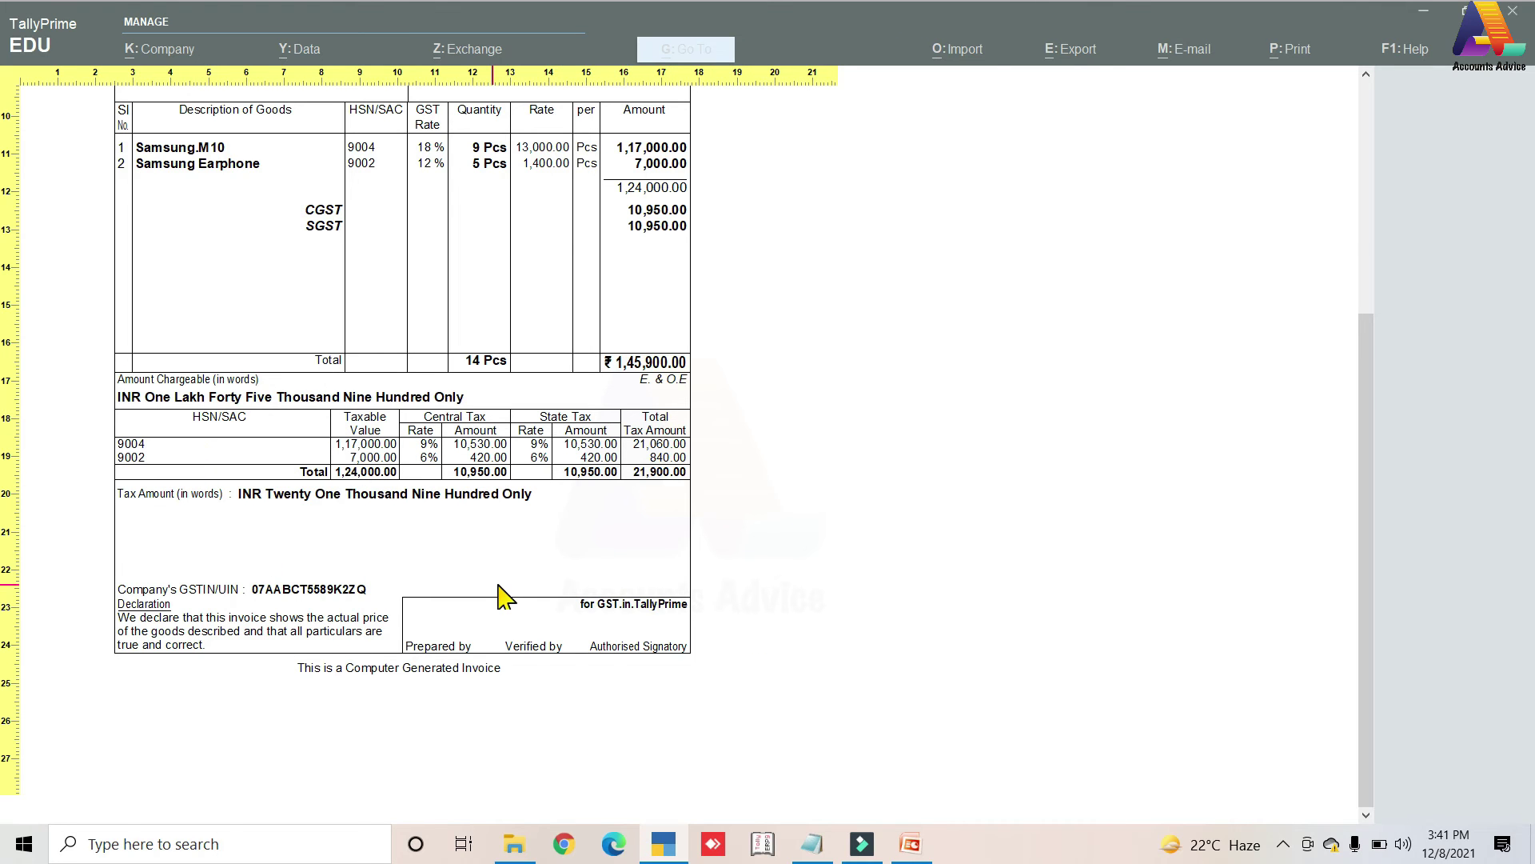
key("alt+z")
key("Escape")
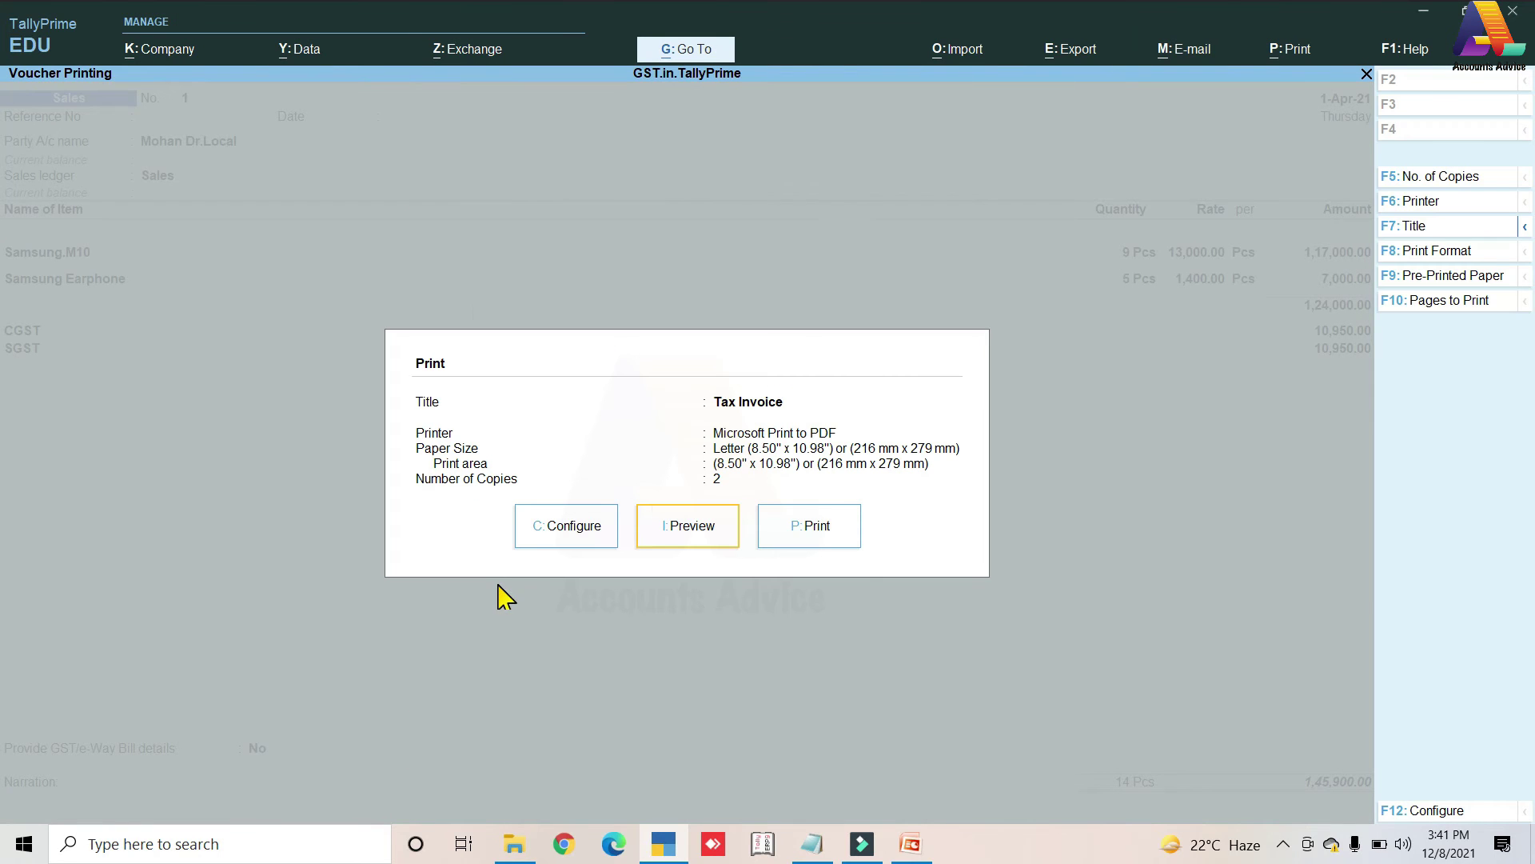
- Look through the full list of print configurations for the sales invoice, including the additional options, and close it without changes
left_click(533, 528)
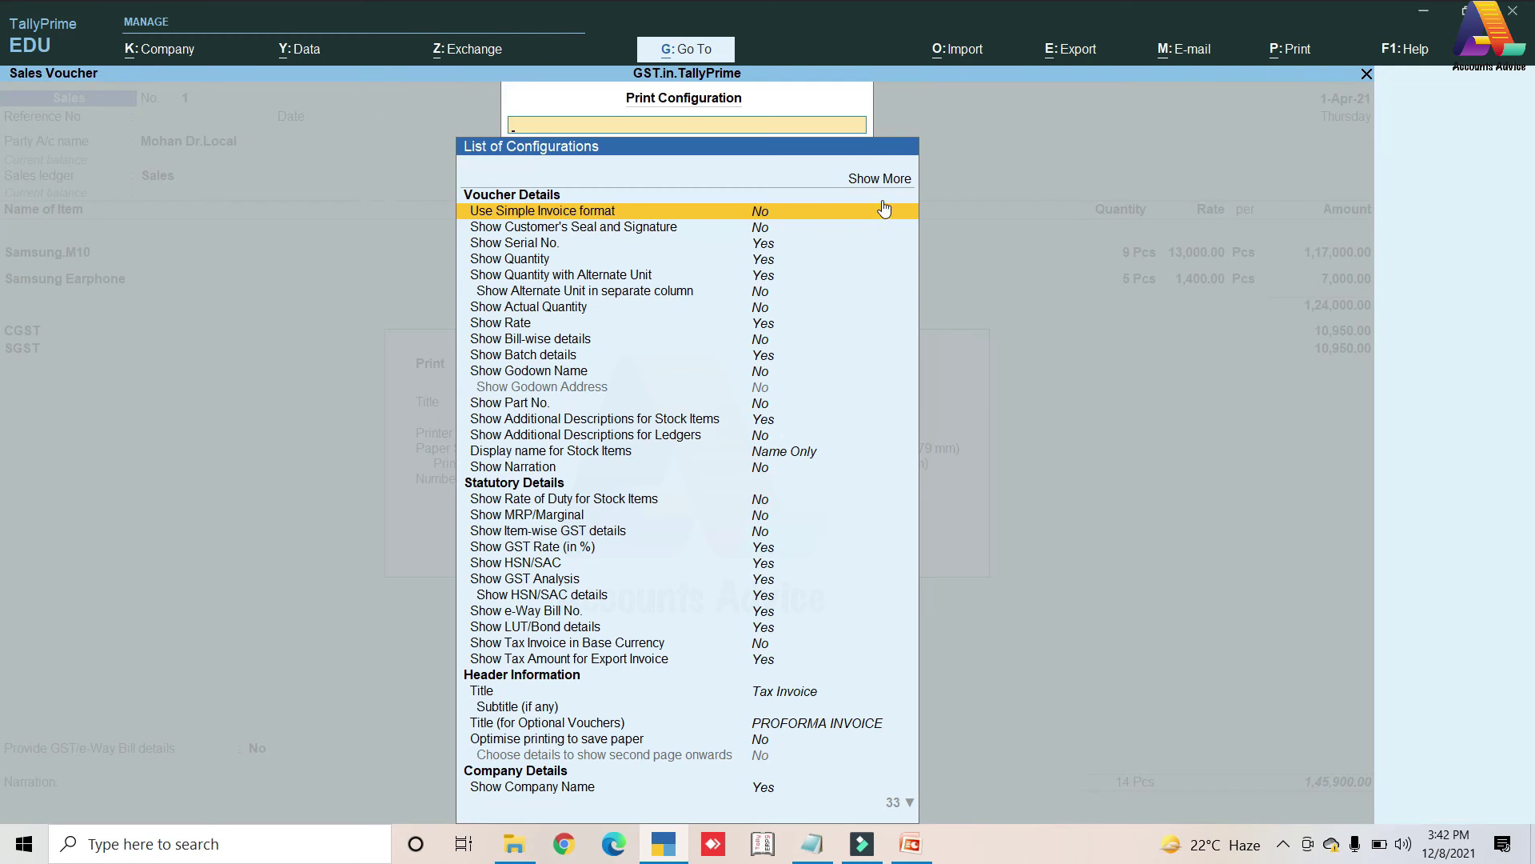
key("Up")
key("Up")
key("Return")
key("Down")
key("Down")
key("Down")
key("Down")
key("Down")
key("Down")
key("Down")
key("Down")
key("Down")
key("Down")
key("Down")
key("Down")
key("Down")
key("Down")
key("Down")
key("Down")
key("Down")
key("Down")
key("Down")
key("Down")
key("Down")
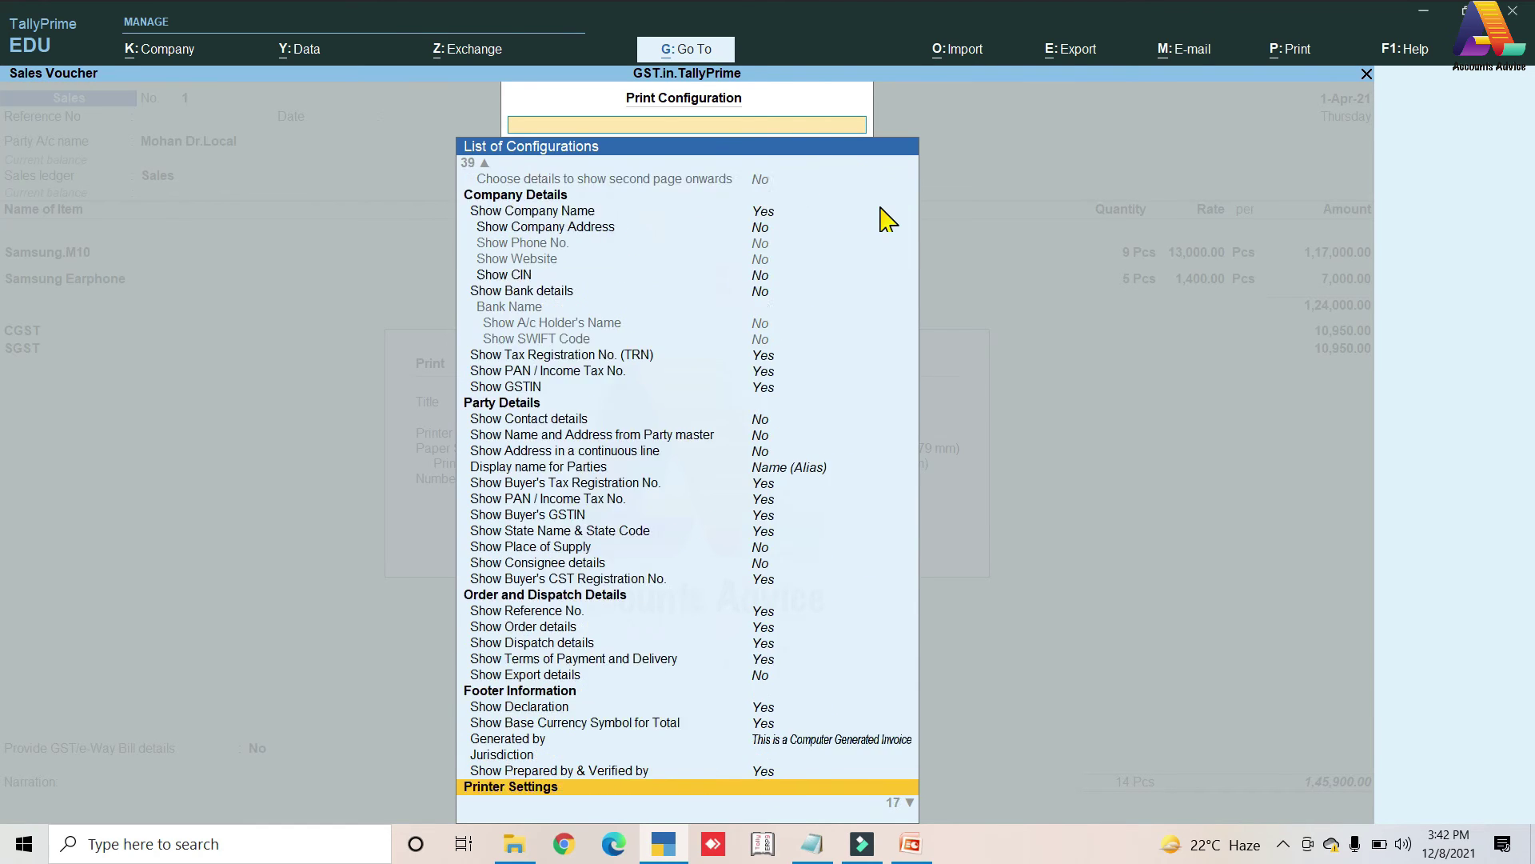
key("Down")
key("Down")
key("Down")
key("Down")
key("Down")
key("Down")
key("Down")
key("Down")
key("Down")
key("Down")
key("Down")
key("Down")
key("Down")
key("Down")
key("Down")
key("Down")
key("Down")
key("Up")
key("Up")
key("Up")
key("Up")
key("Up")
key("Up")
key("Up")
key("Up")
key("Up")
key("Up")
key("Up")
key("Up")
key("Up")
key("Up")
key("Up")
key("Up")
key("Up")
key("Up")
key("Up")
key("Up")
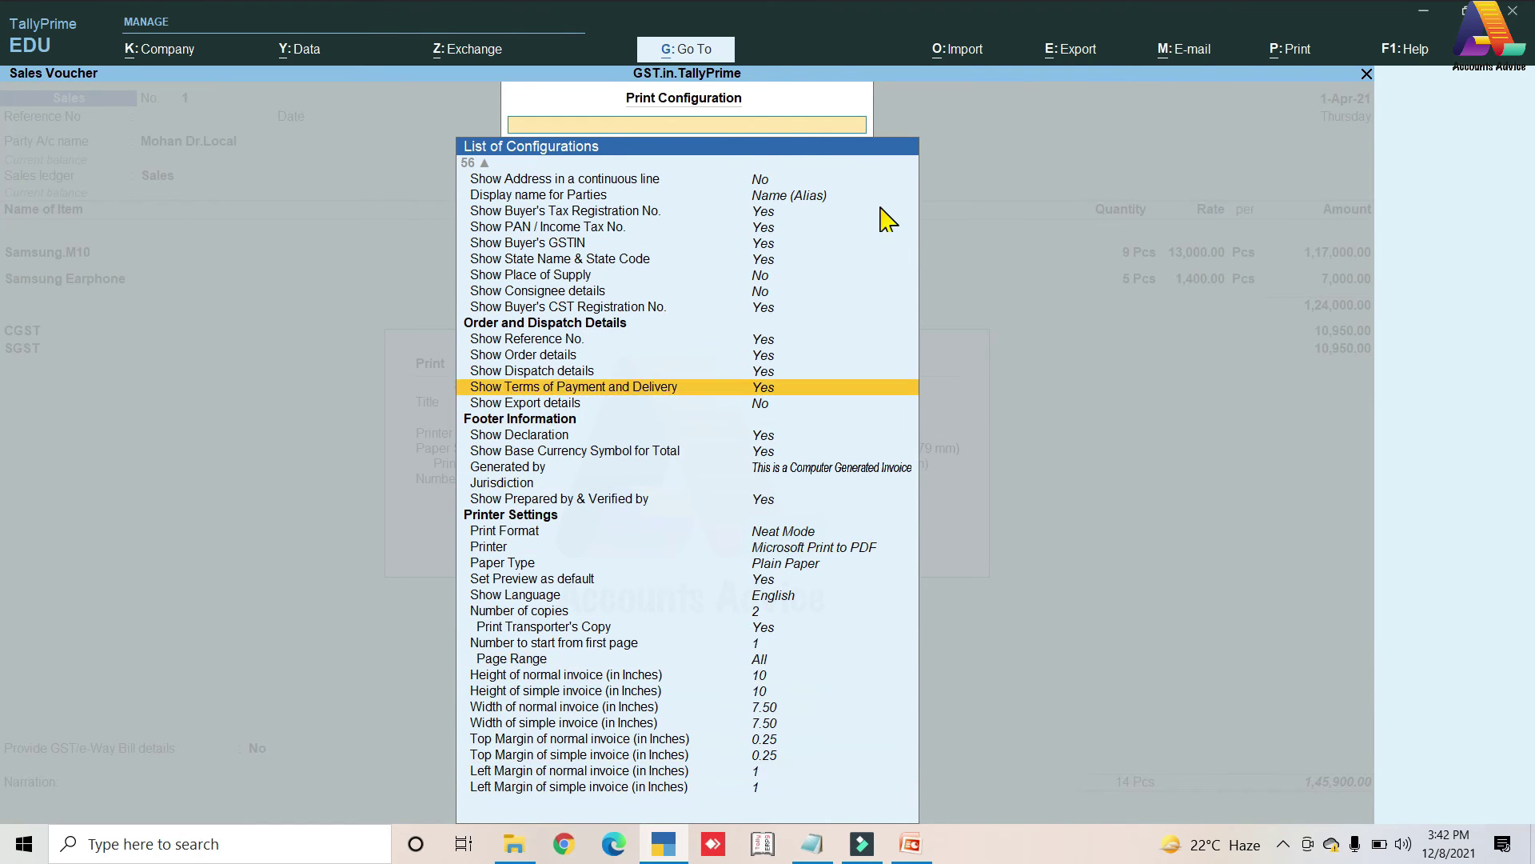
key("Up")
key("Up")
key("Up")
key("Up")
key("Up")
key("Up")
key("Up")
key("Up")
key("Up")
key("Up")
key("Up")
key("Up")
key("Up")
key("Up")
key("Up")
key("Up")
key("Up")
key("Up")
key("Up")
key("Up")
key("Escape")
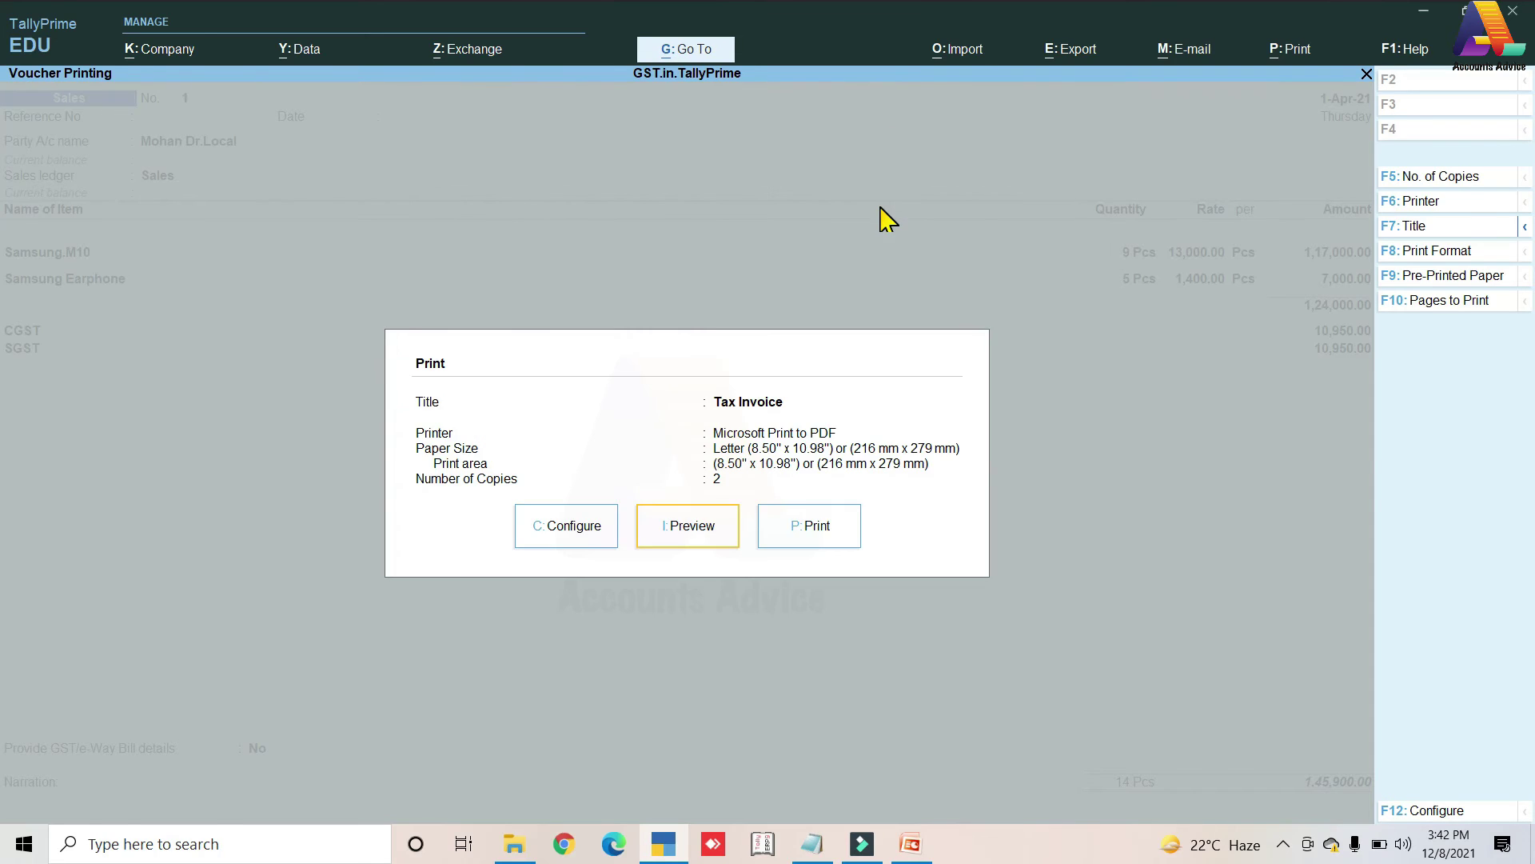
- Close the print options and save sales voucher No. 1
key("Escape")
key("ctrl")
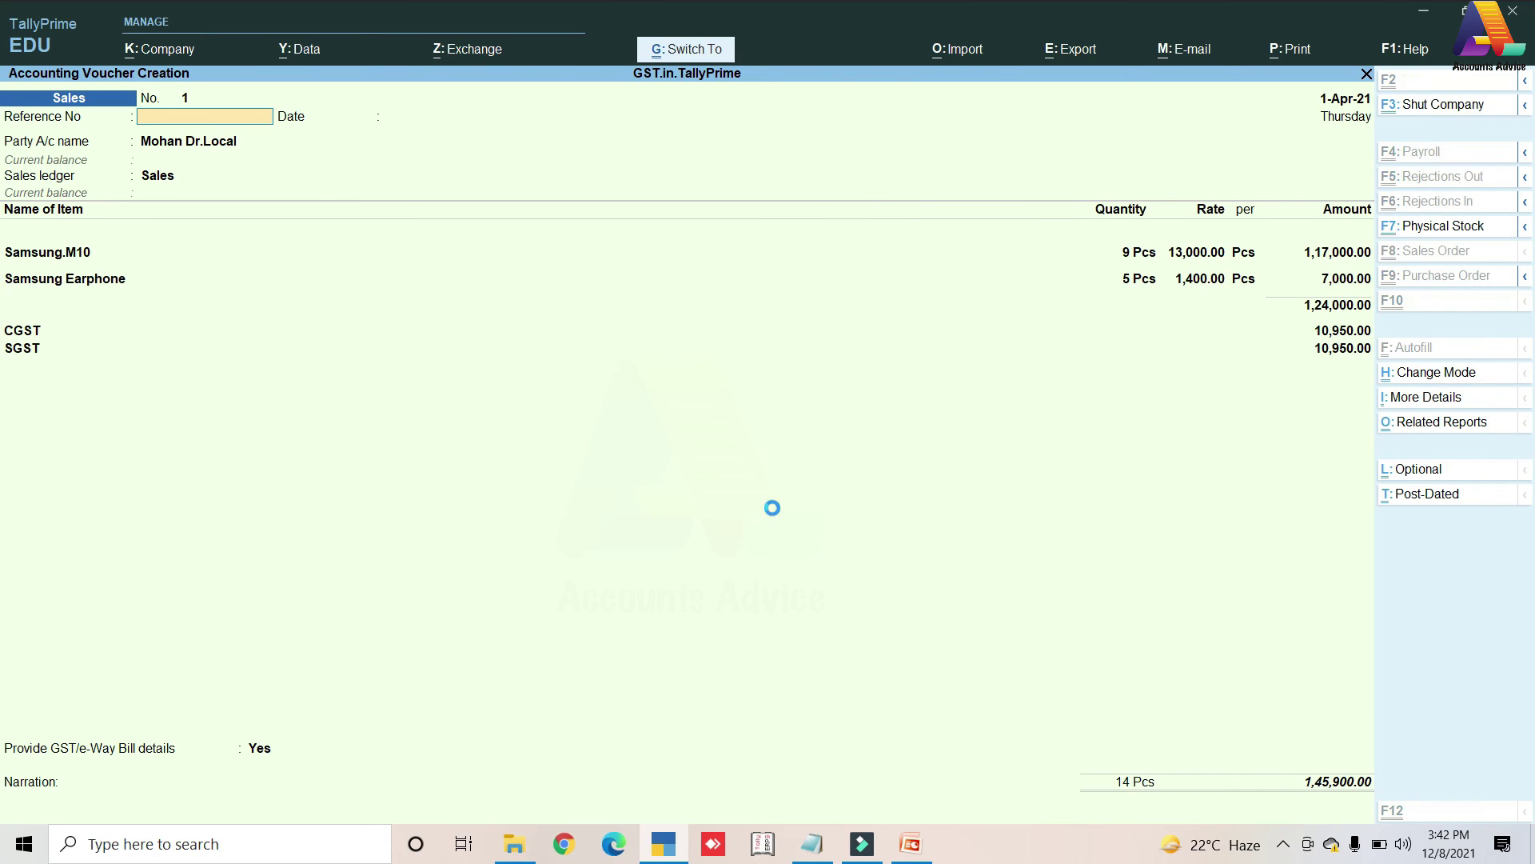
key("ctrl+a")
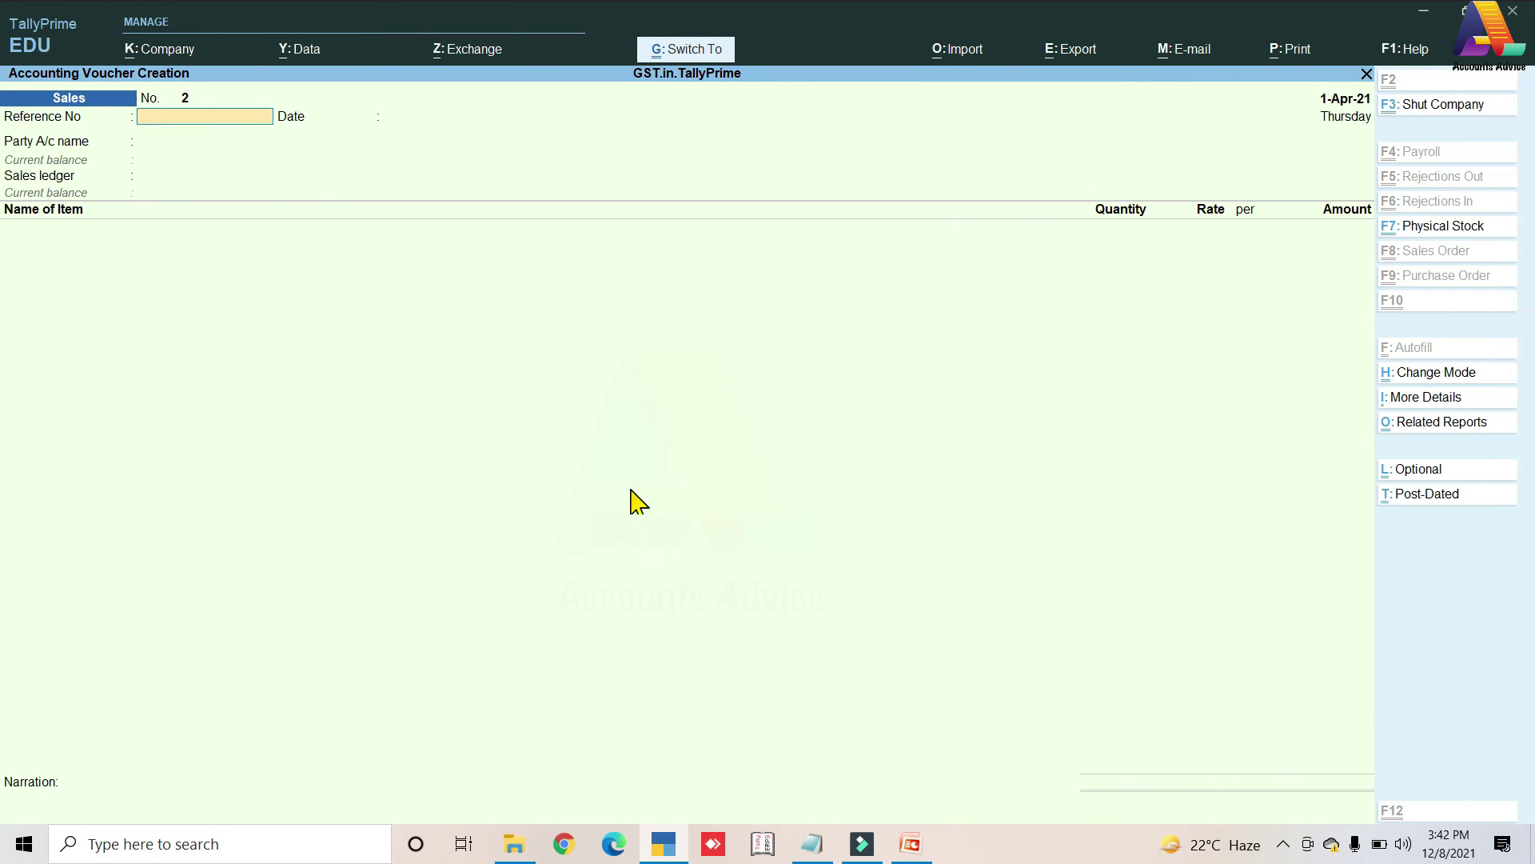
- Start sales voucher No. 2 for the interstate debtor's ledger in Rajasthan, leaving dispatch details blank and accepting the default party details
key("Return")
key("Return")
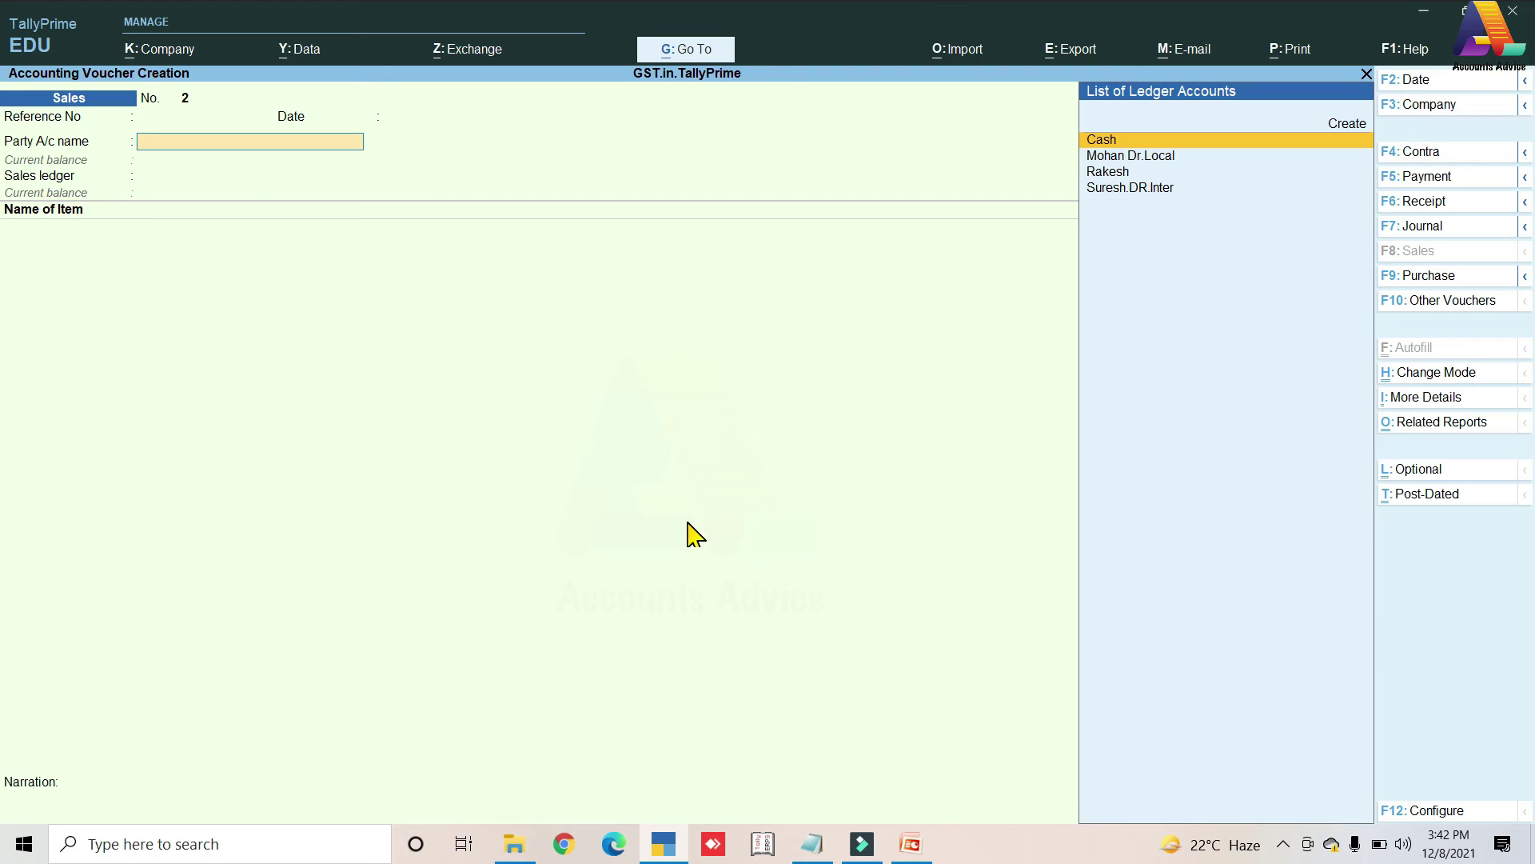
key("Down")
key("Down")
key("Down")
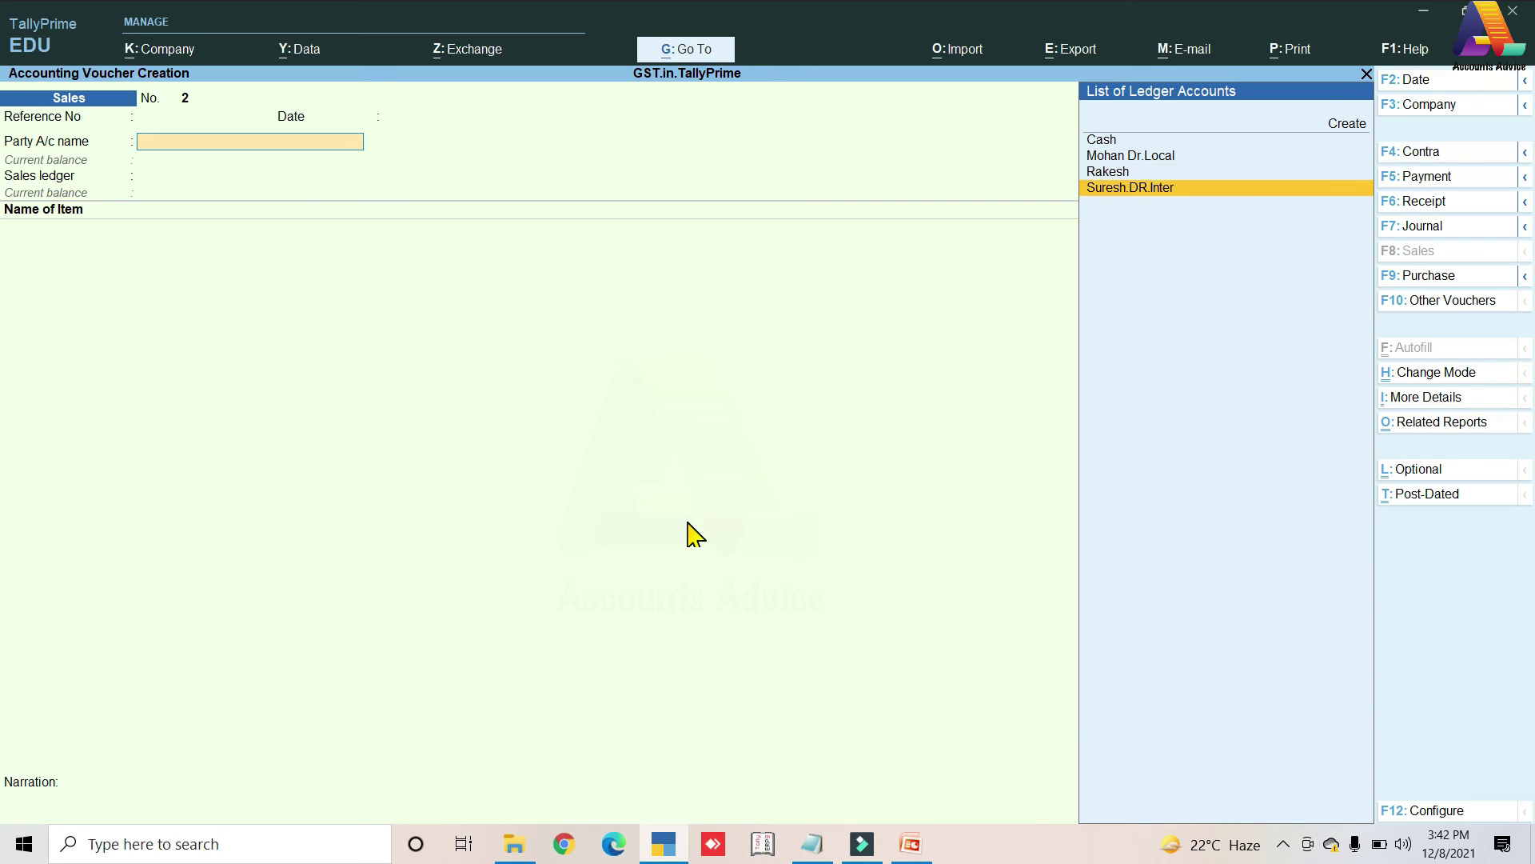
key("Return")
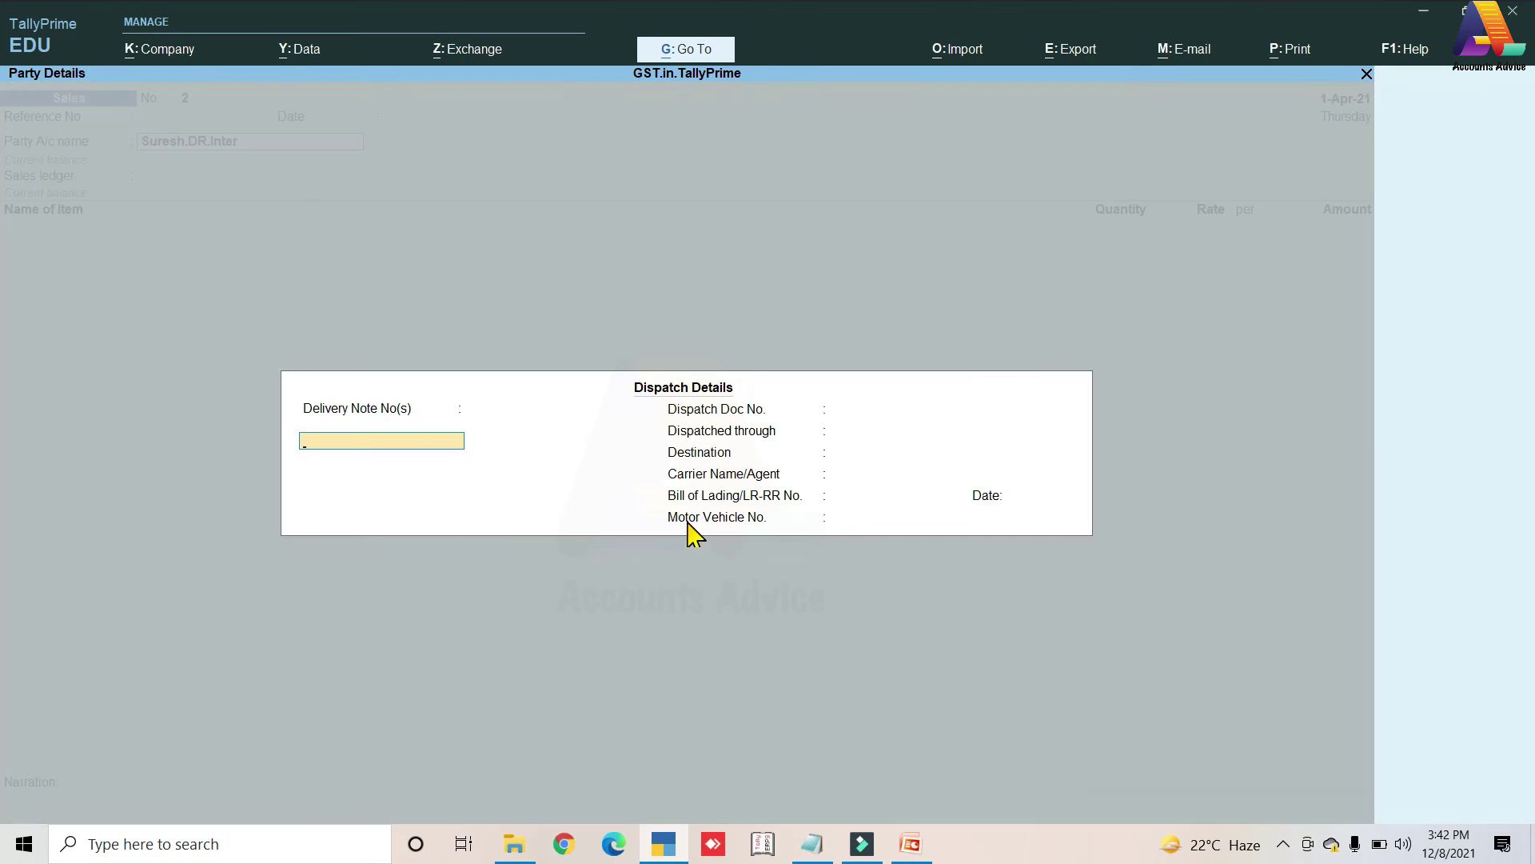
key("ctrl+a")
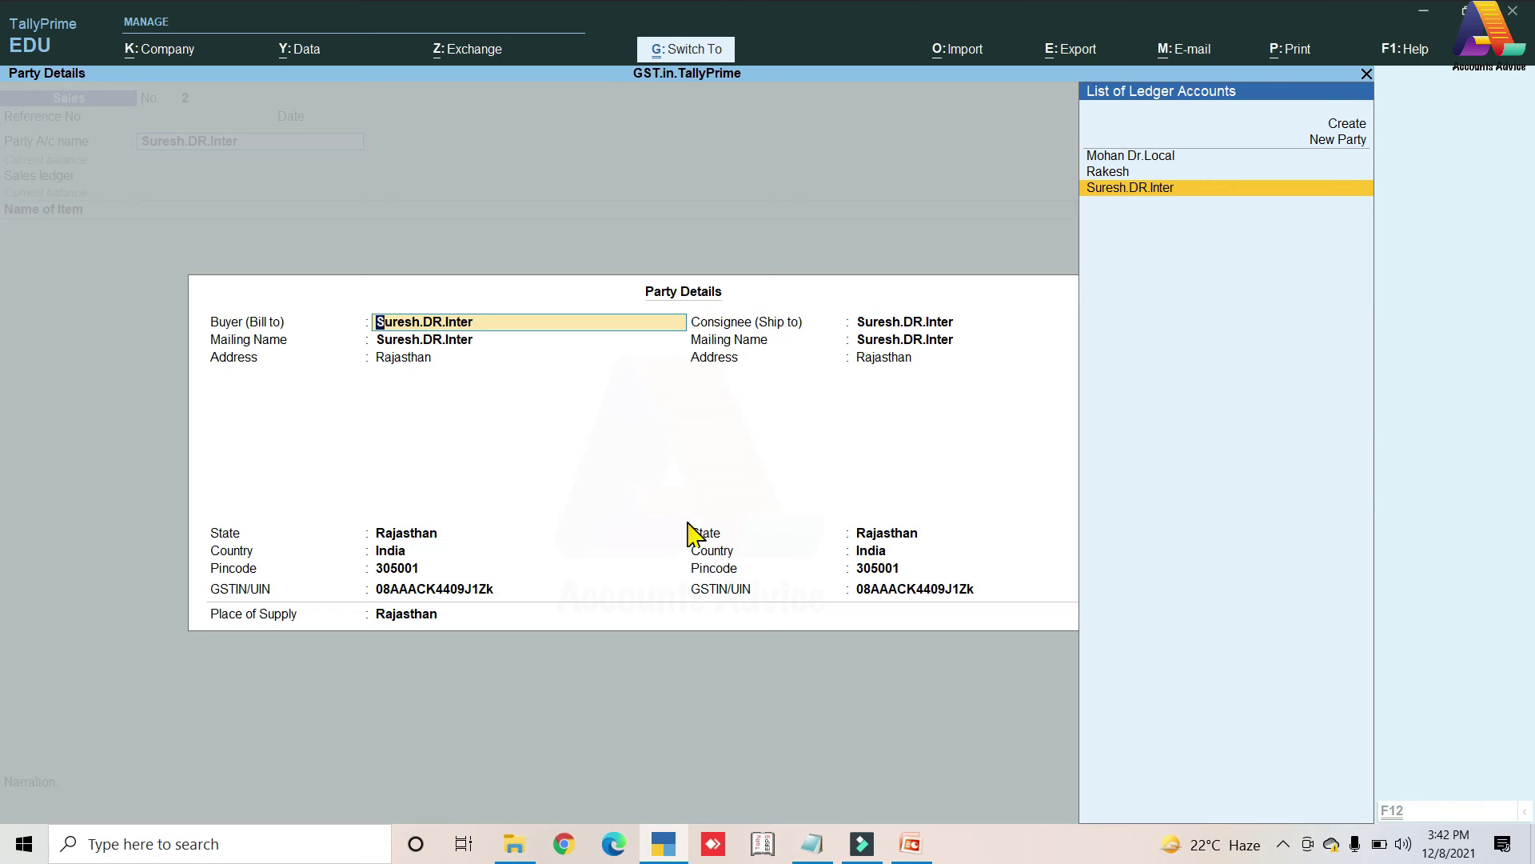
key("ctrl+a")
- Select Sales as the sales ledger and accept the default tax classification with reverse charge set to No
key("Return")
key("Return")
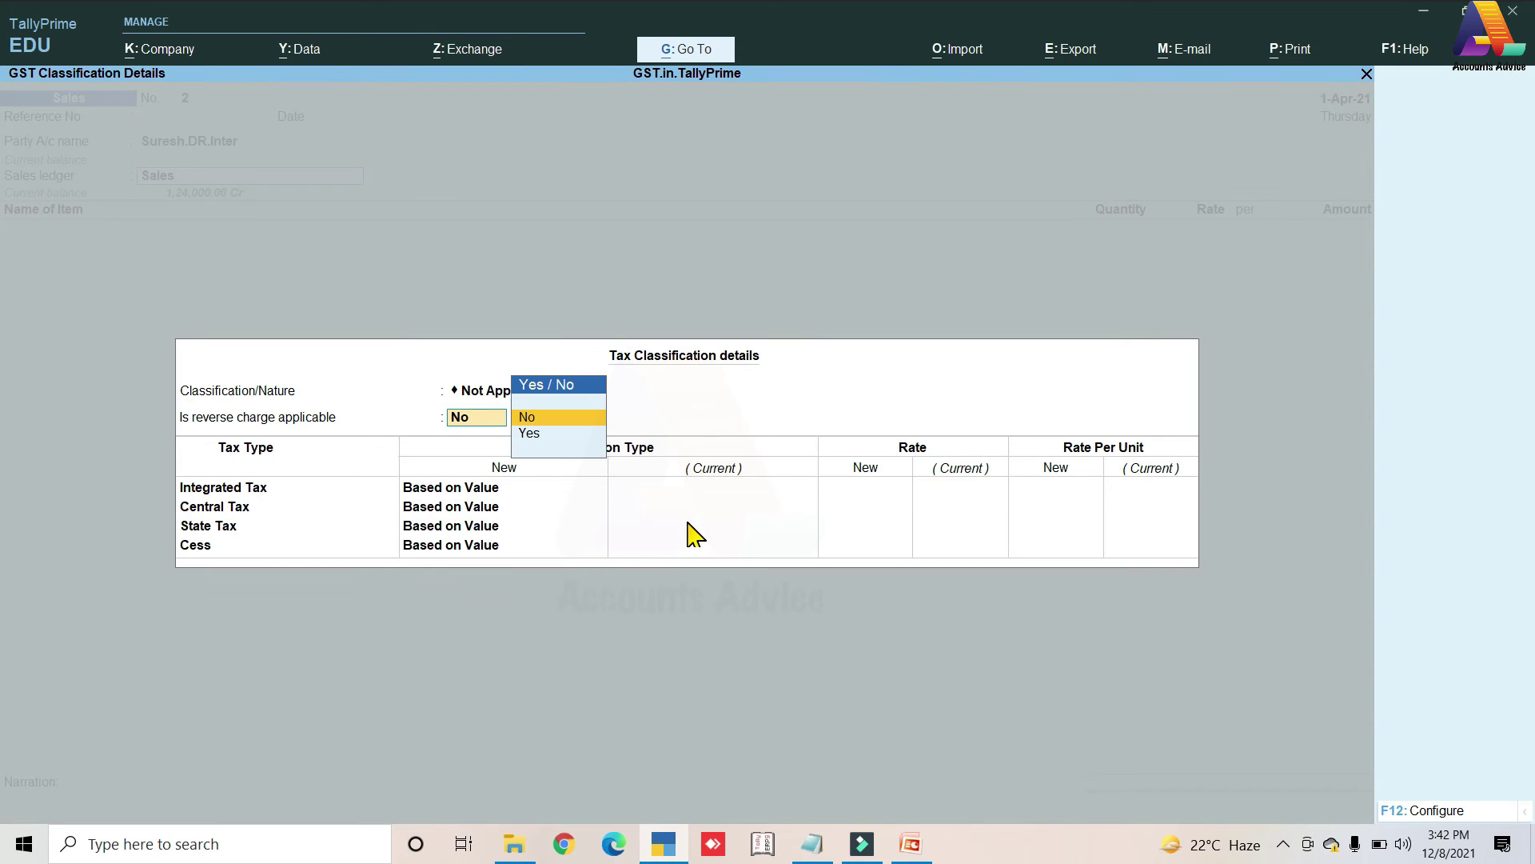
key("Return")
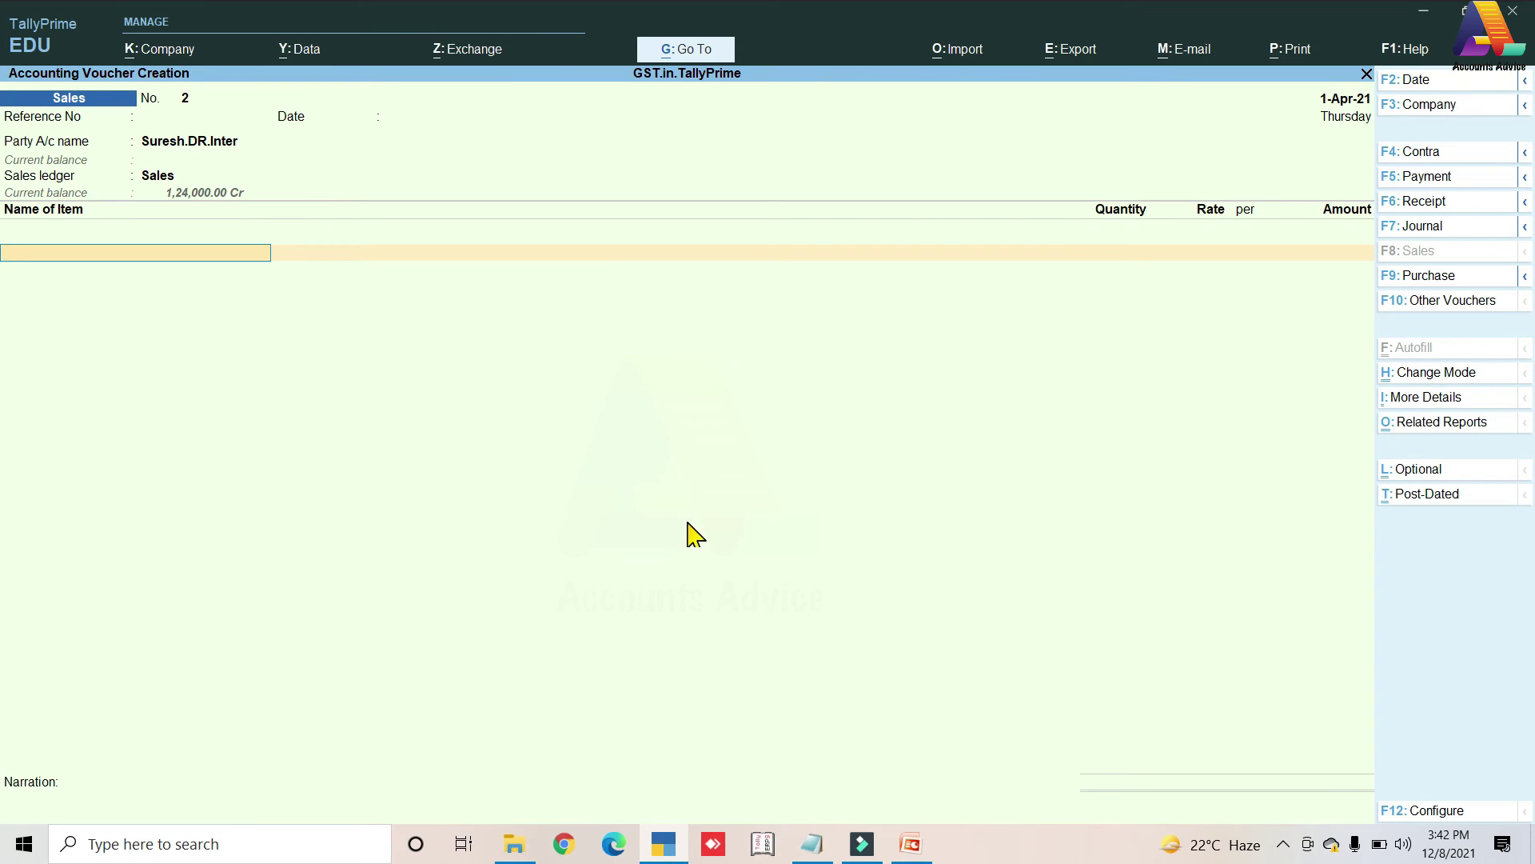
- Add Samsung.M10 to the interstate sale with 5 Pcs at 13,000 per Pcs and no item description
type("sa")
key("Down")
key("Return")
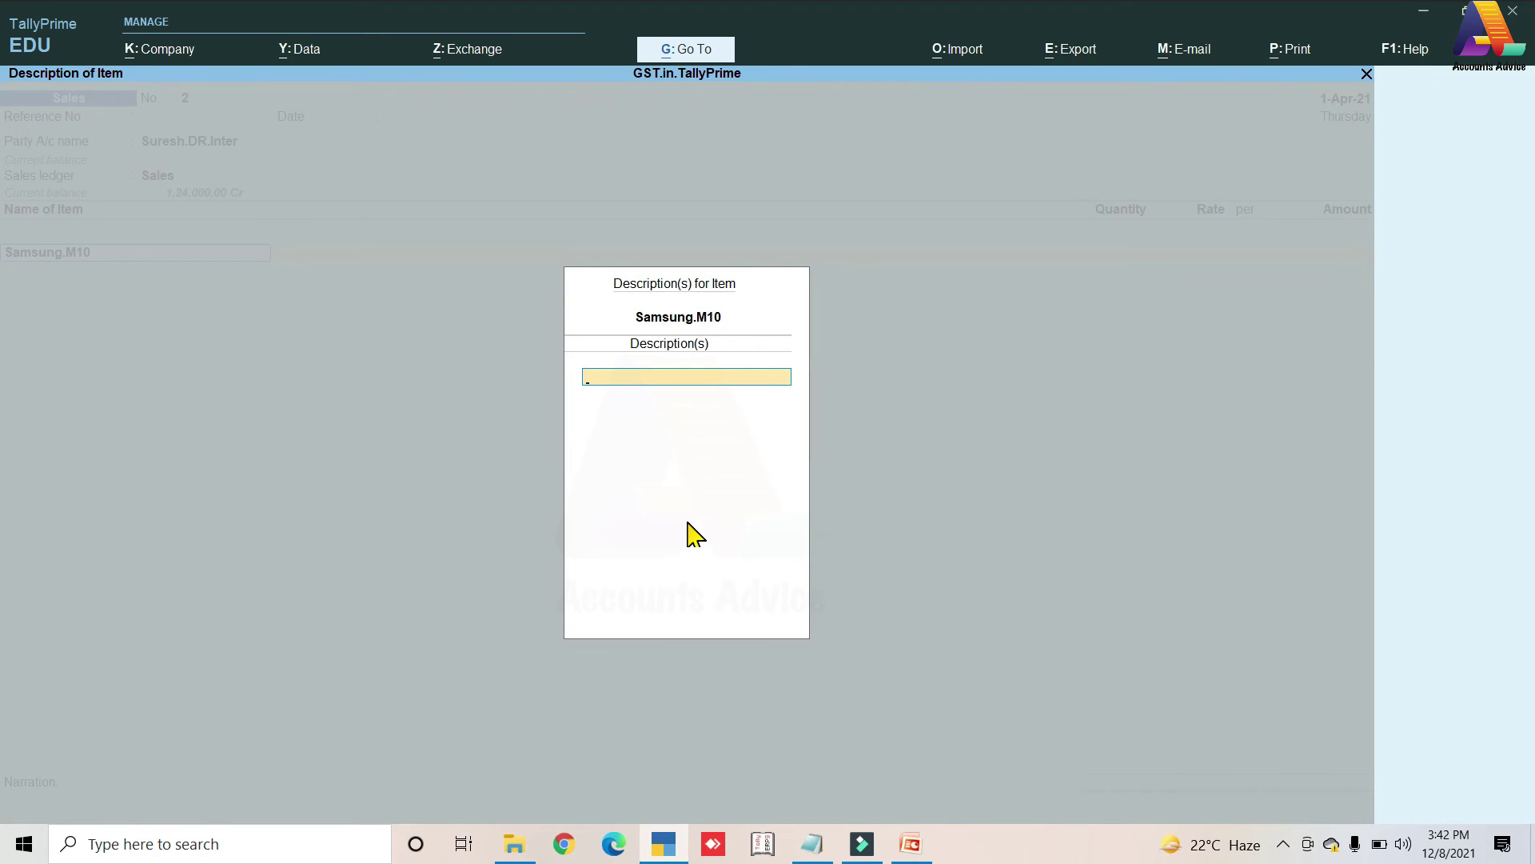
key("Return")
type("5")
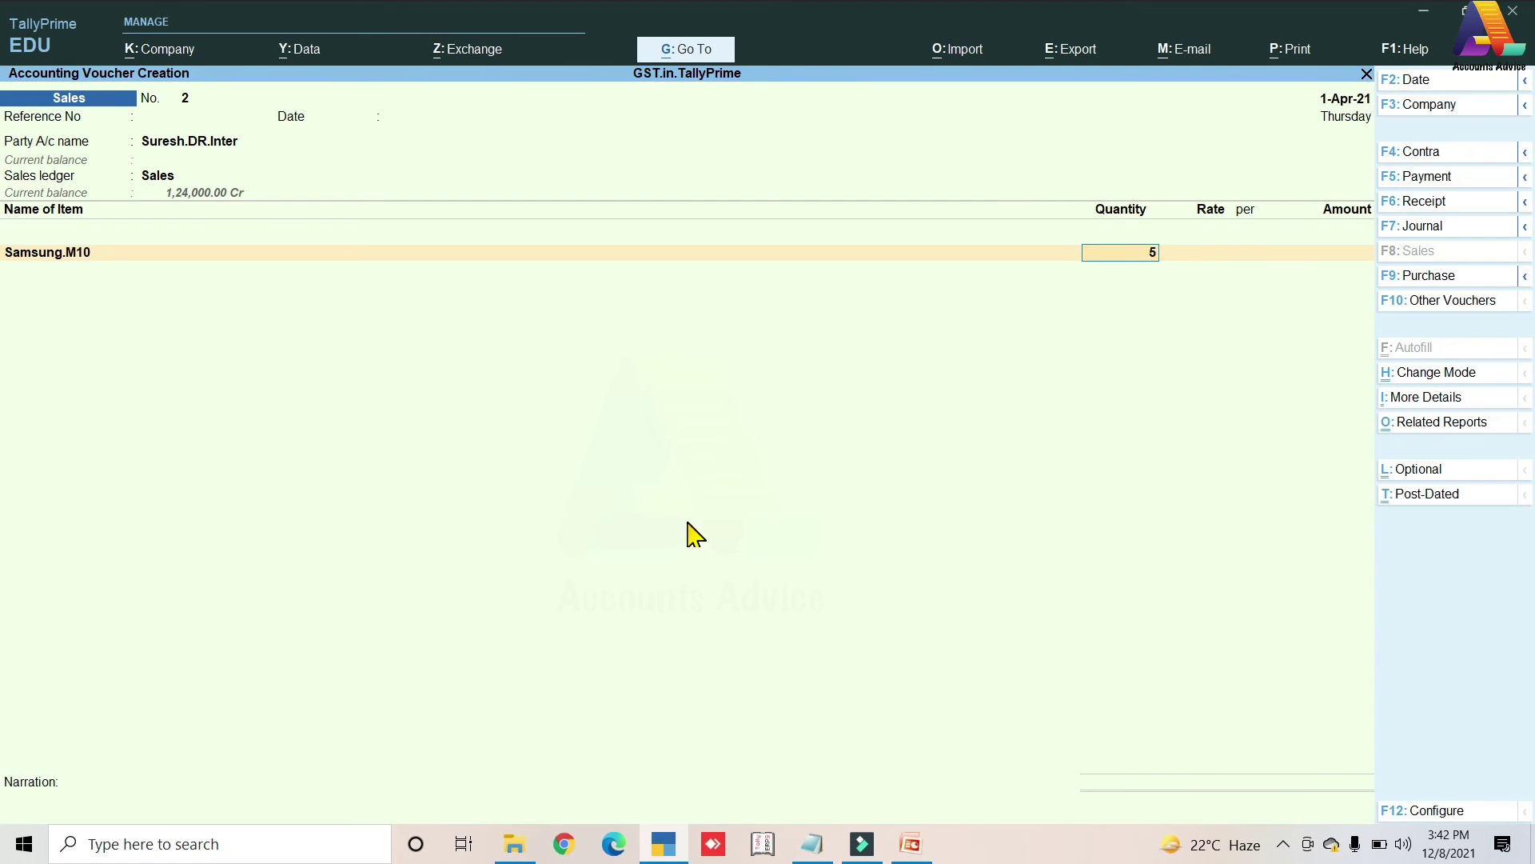
key("Return")
key("Return")
key("Return")
key("Return")
key("Return")
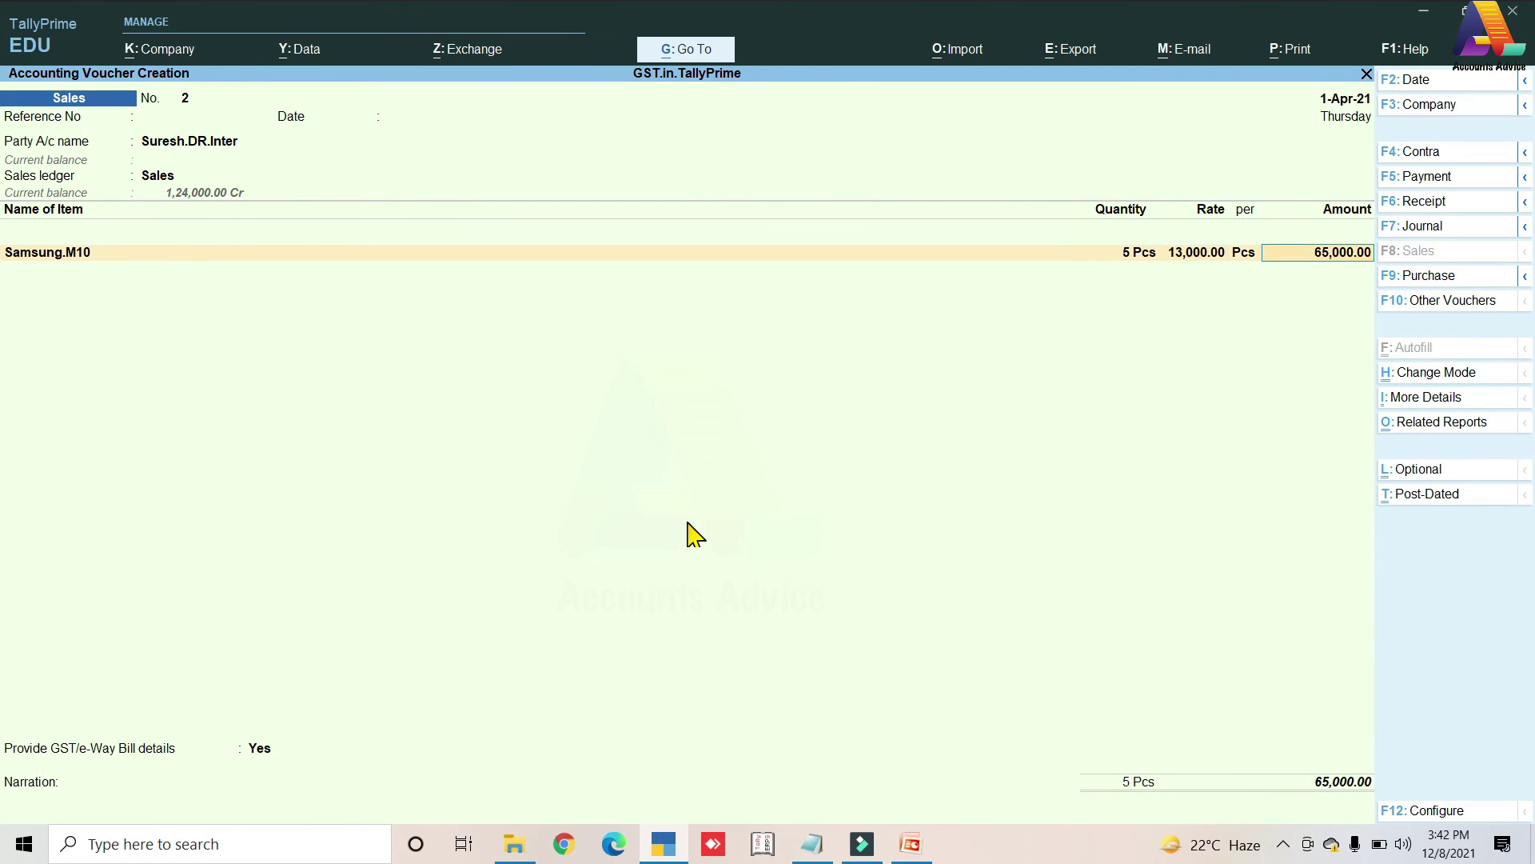
- Add Samsung Earphone to the interstate sale with 6 Pcs at 1,400 per Pcs, and end the item list
type("Sa")
key("Down")
key("Down")
key("Up")
key("Return")
key("Return")
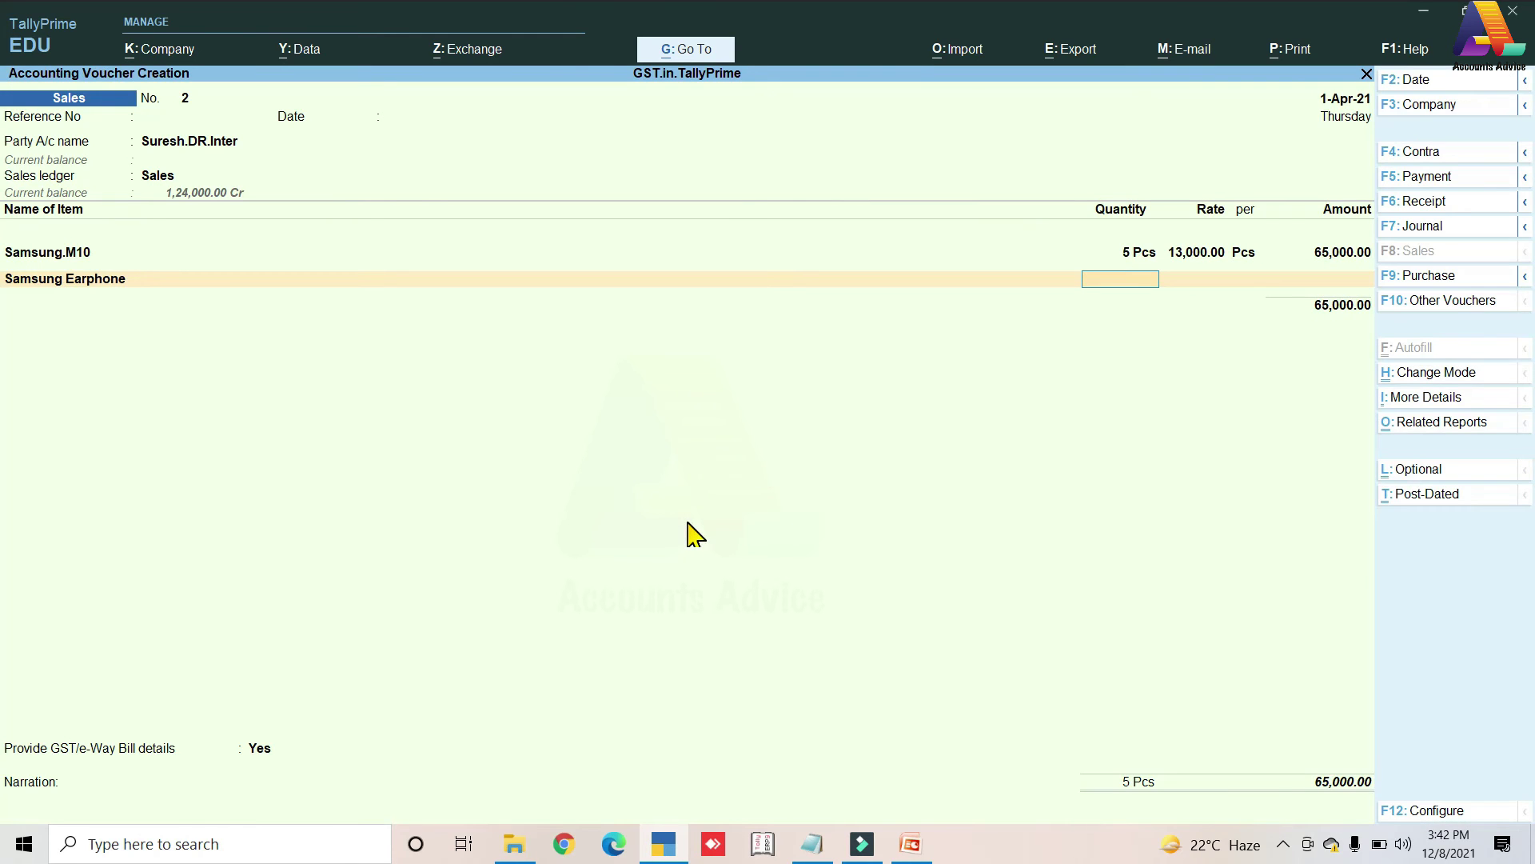
type("6")
key("Return")
key("Return")
key("Return")
key("Return")
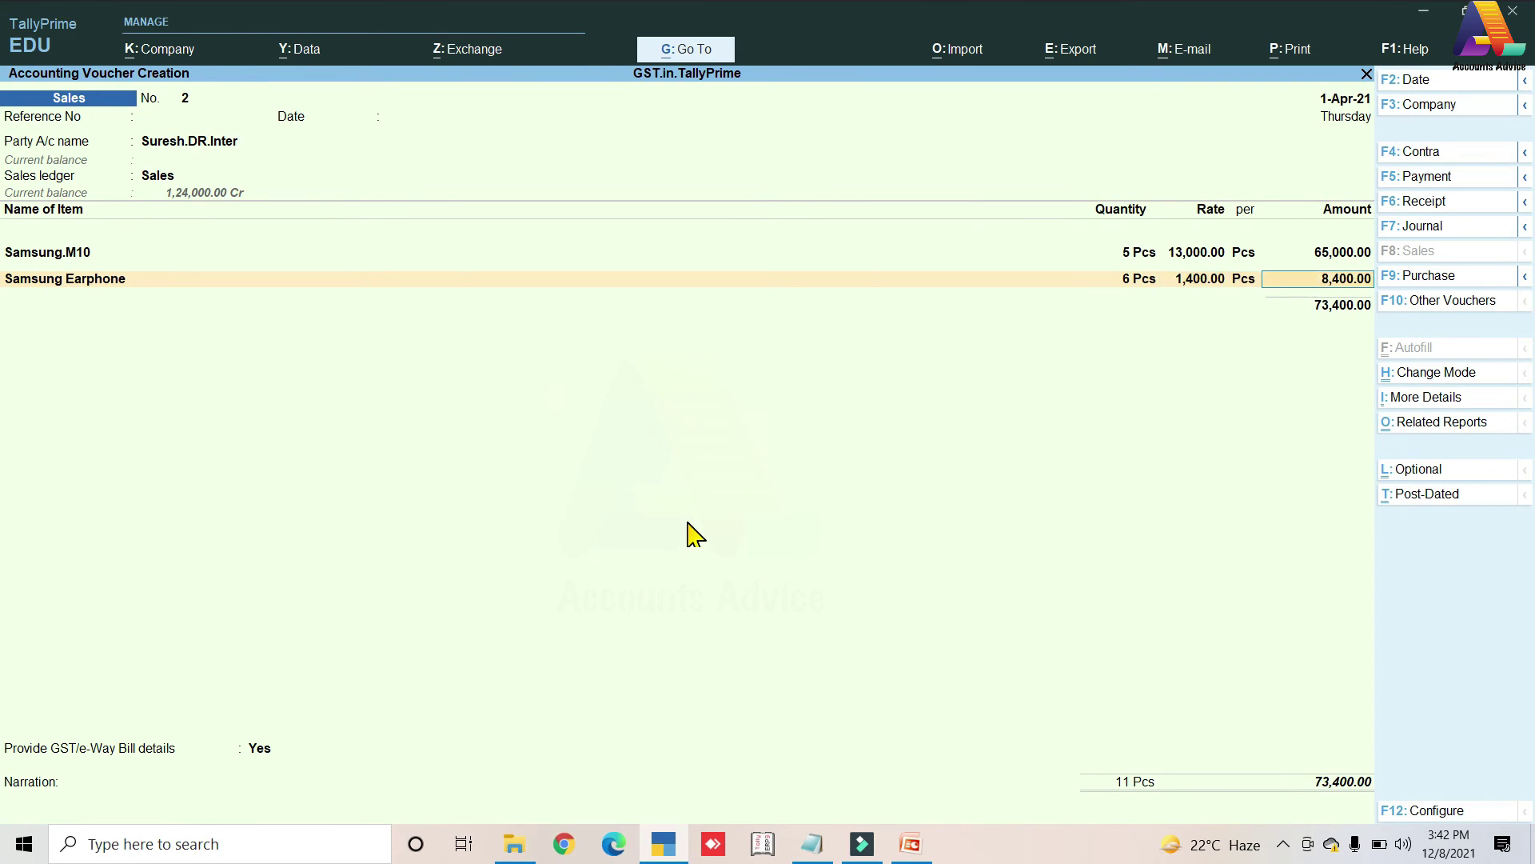
key("Return")
- Try the IGST ledger on the interstate sale and replace it with the CGST ledger
type("i")
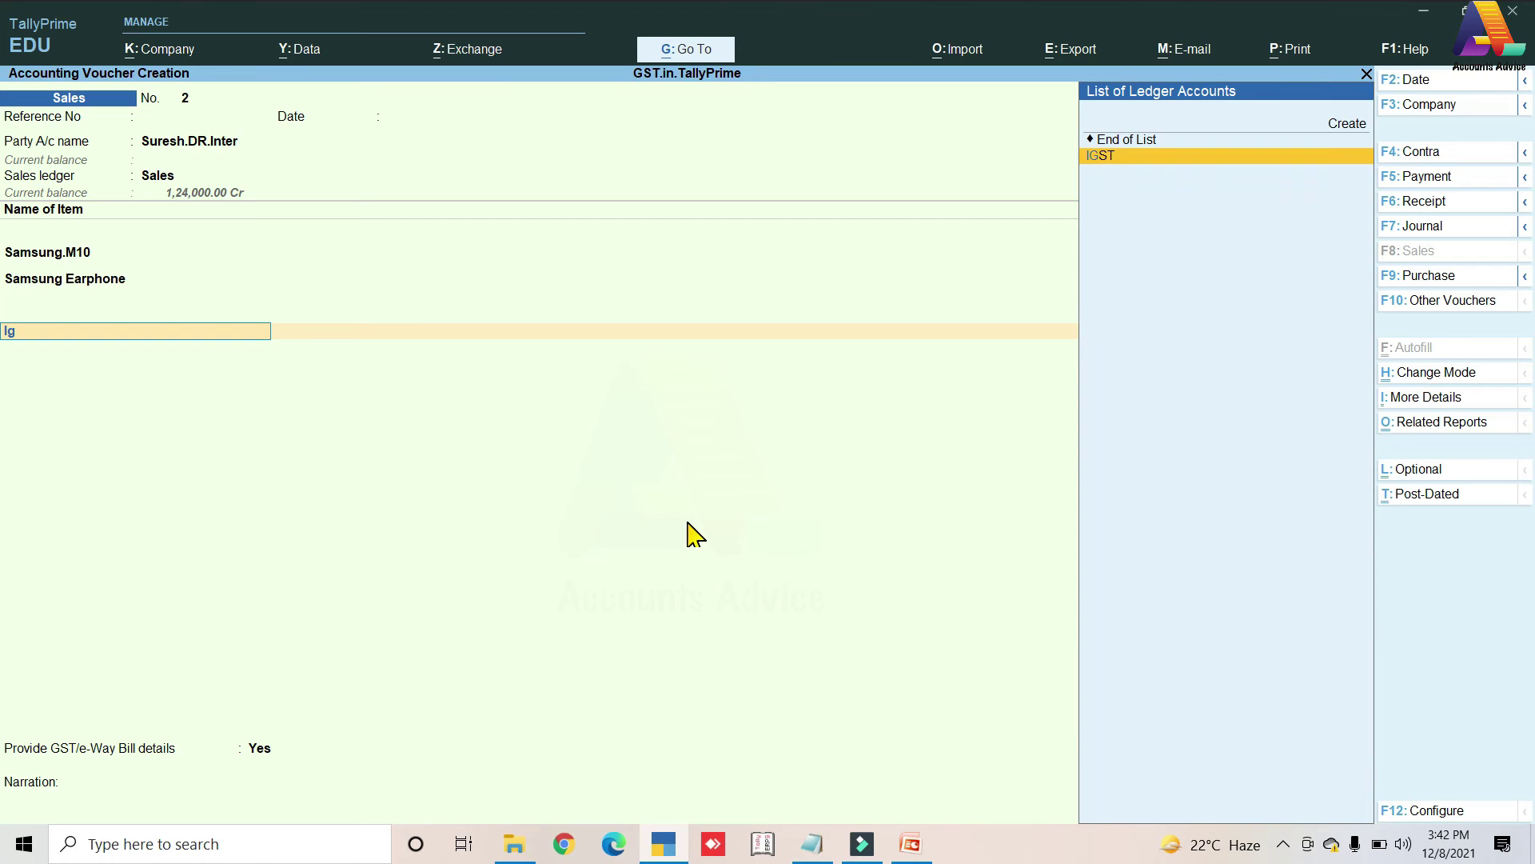
key("Return")
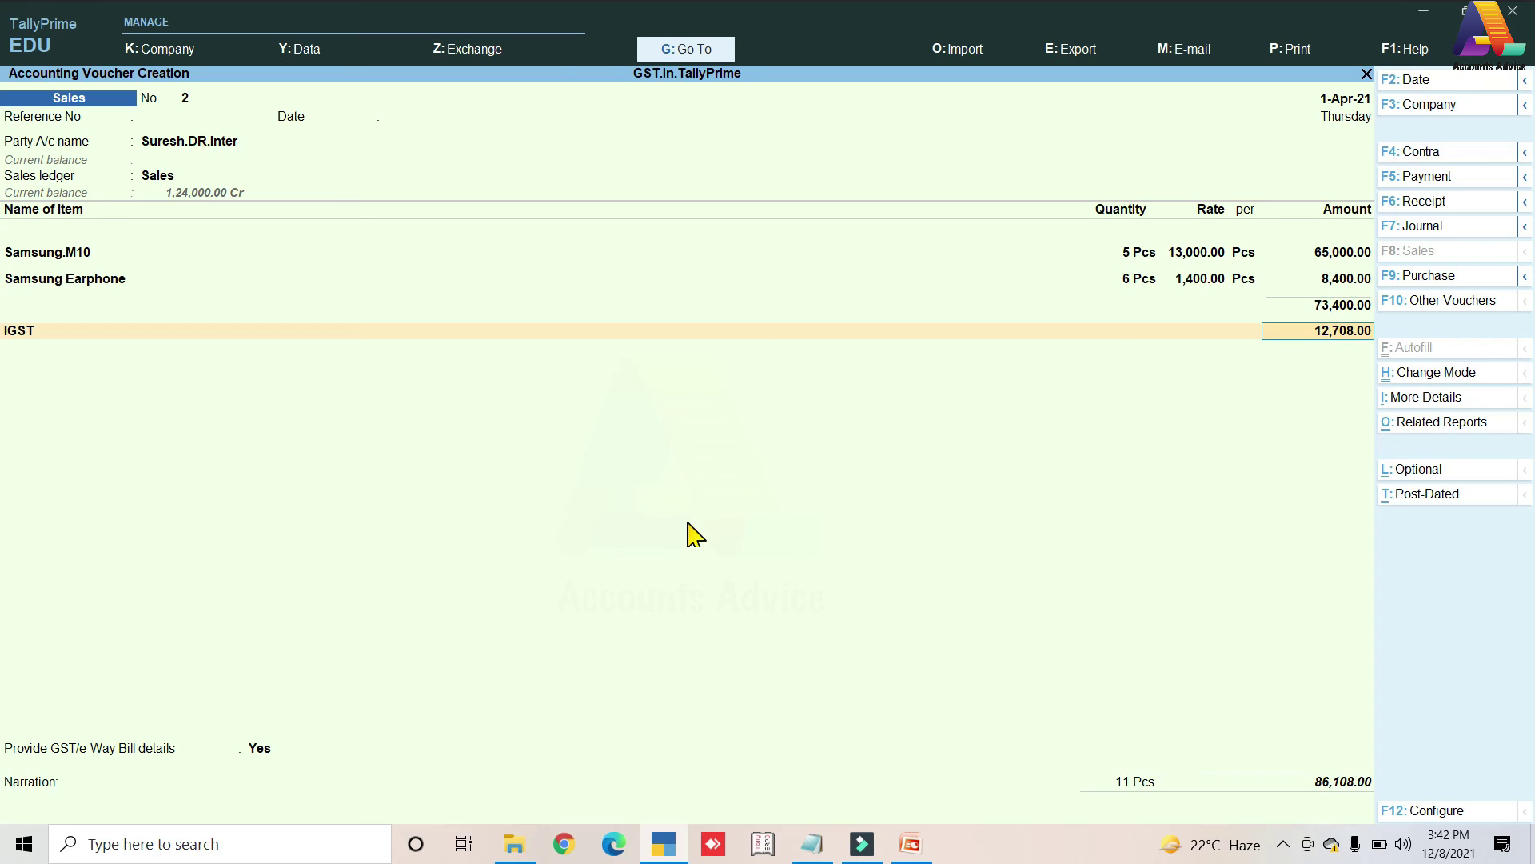
key("BackSpace")
type("CG")
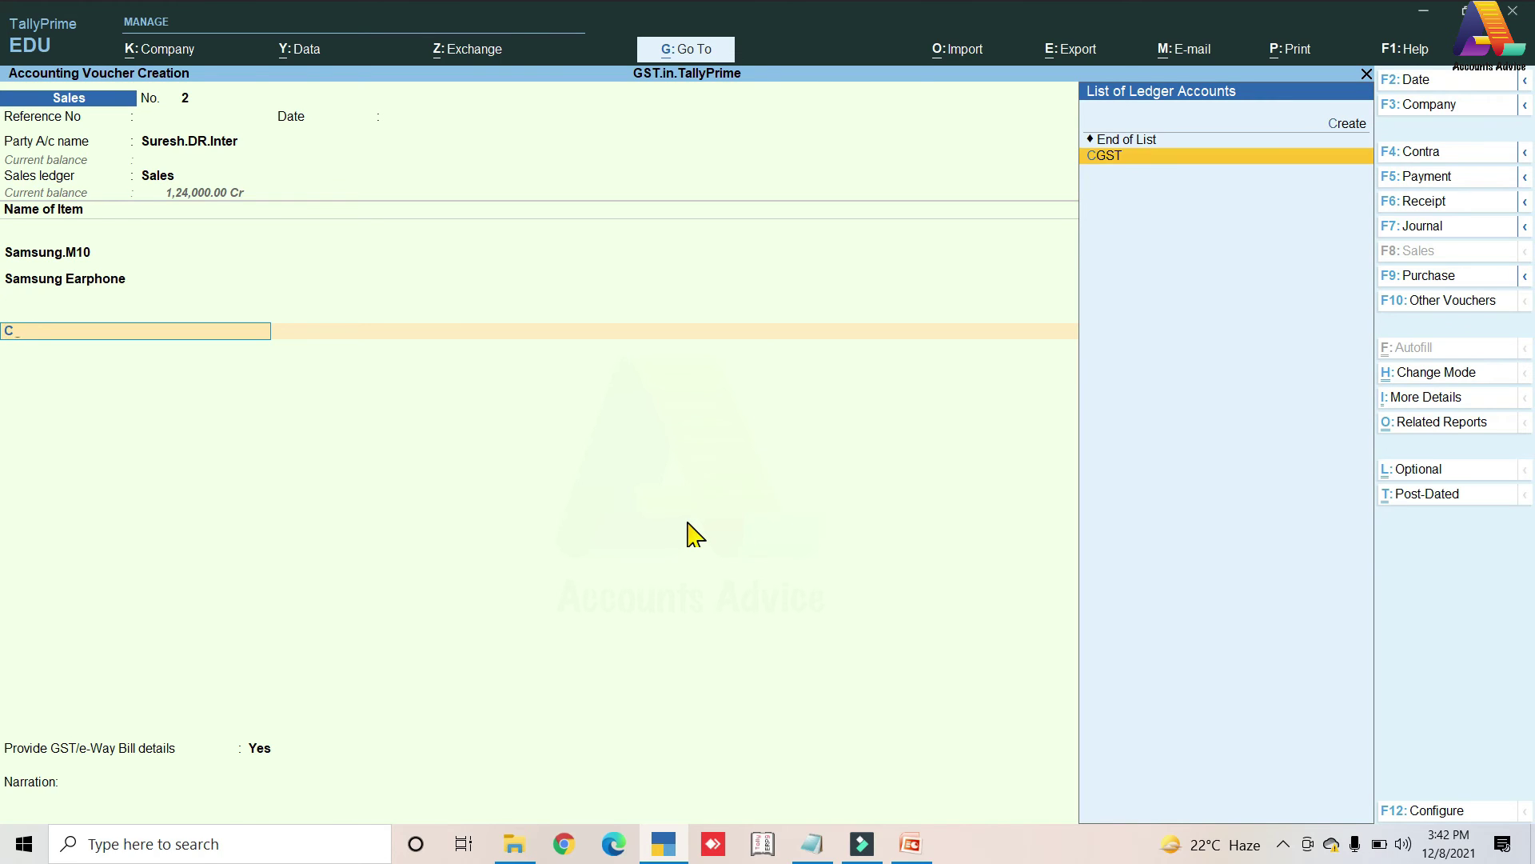
key("Return")
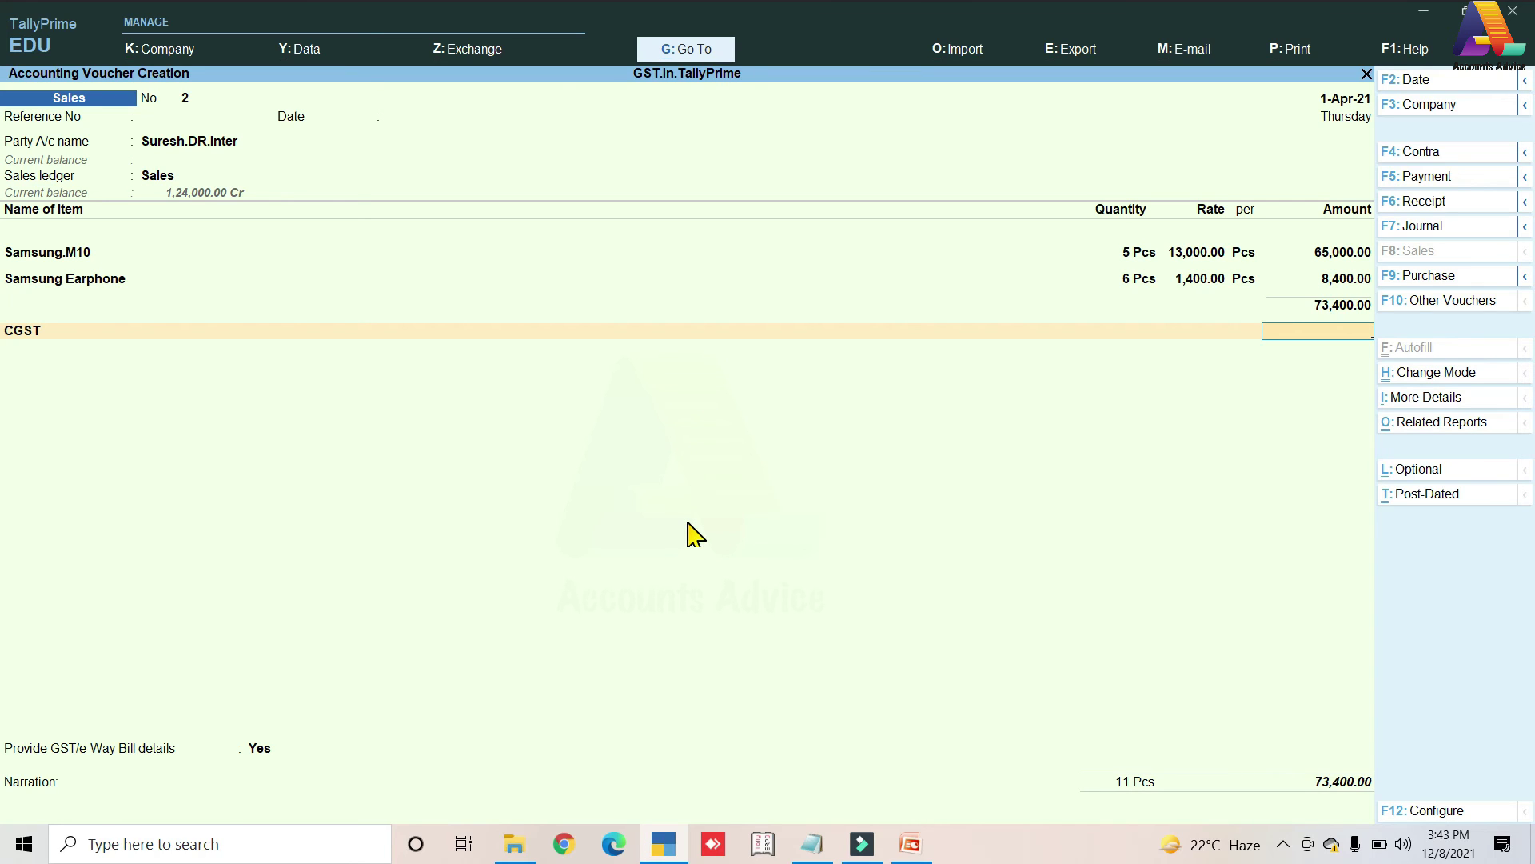
- Set IGST as the tax ledger of the interstate sale in place of CGST, and end the ledger list
key("BackSpace")
type("IG")
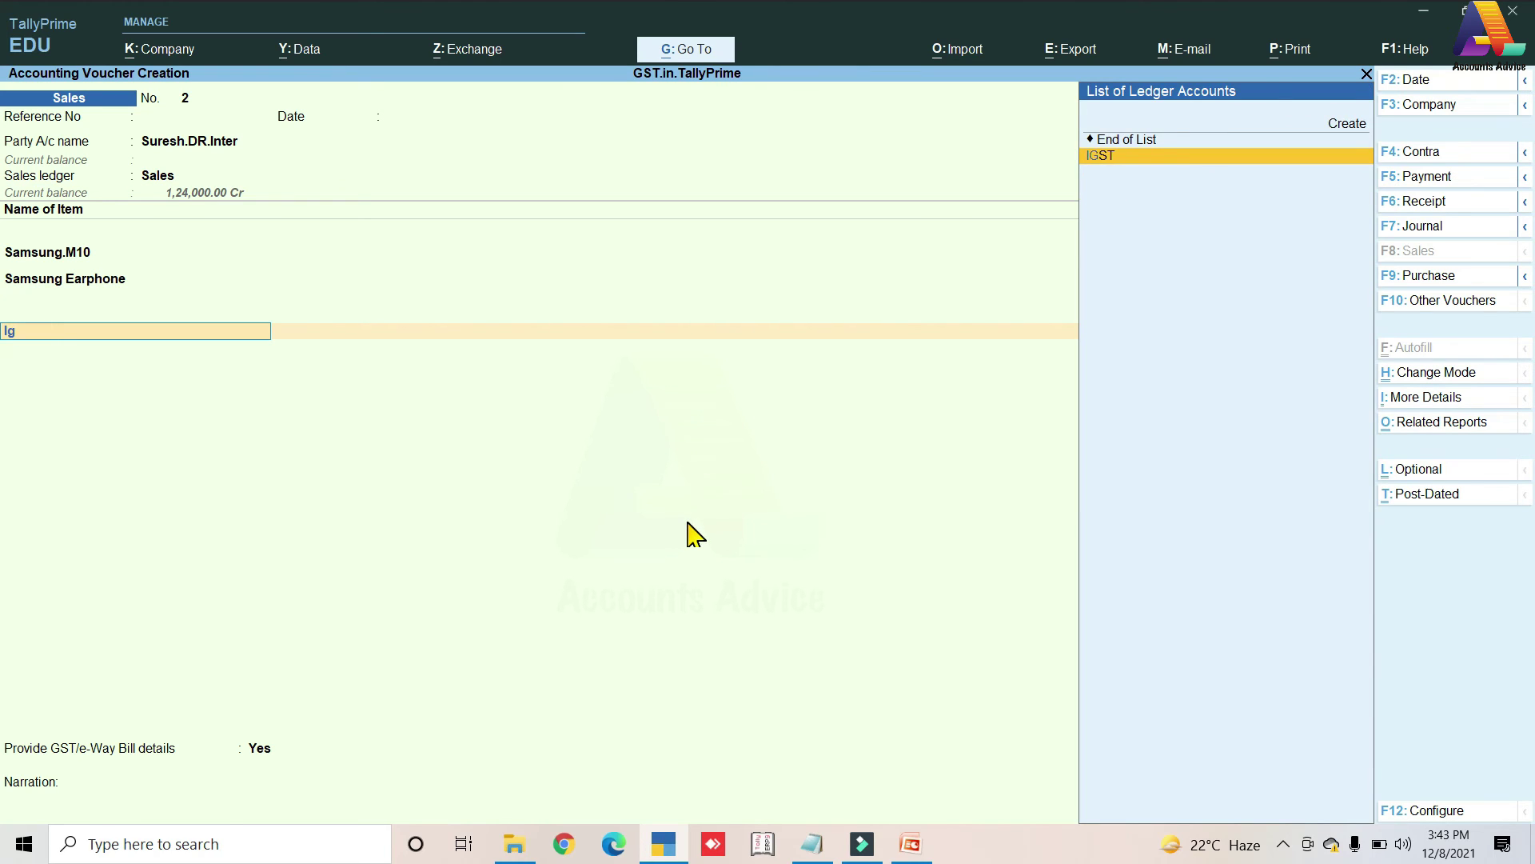
key("Return")
key("Return")
key("Return")
- Set Provide GST/e-Way Bill details to No and save the interstate sales voucher
key("Up")
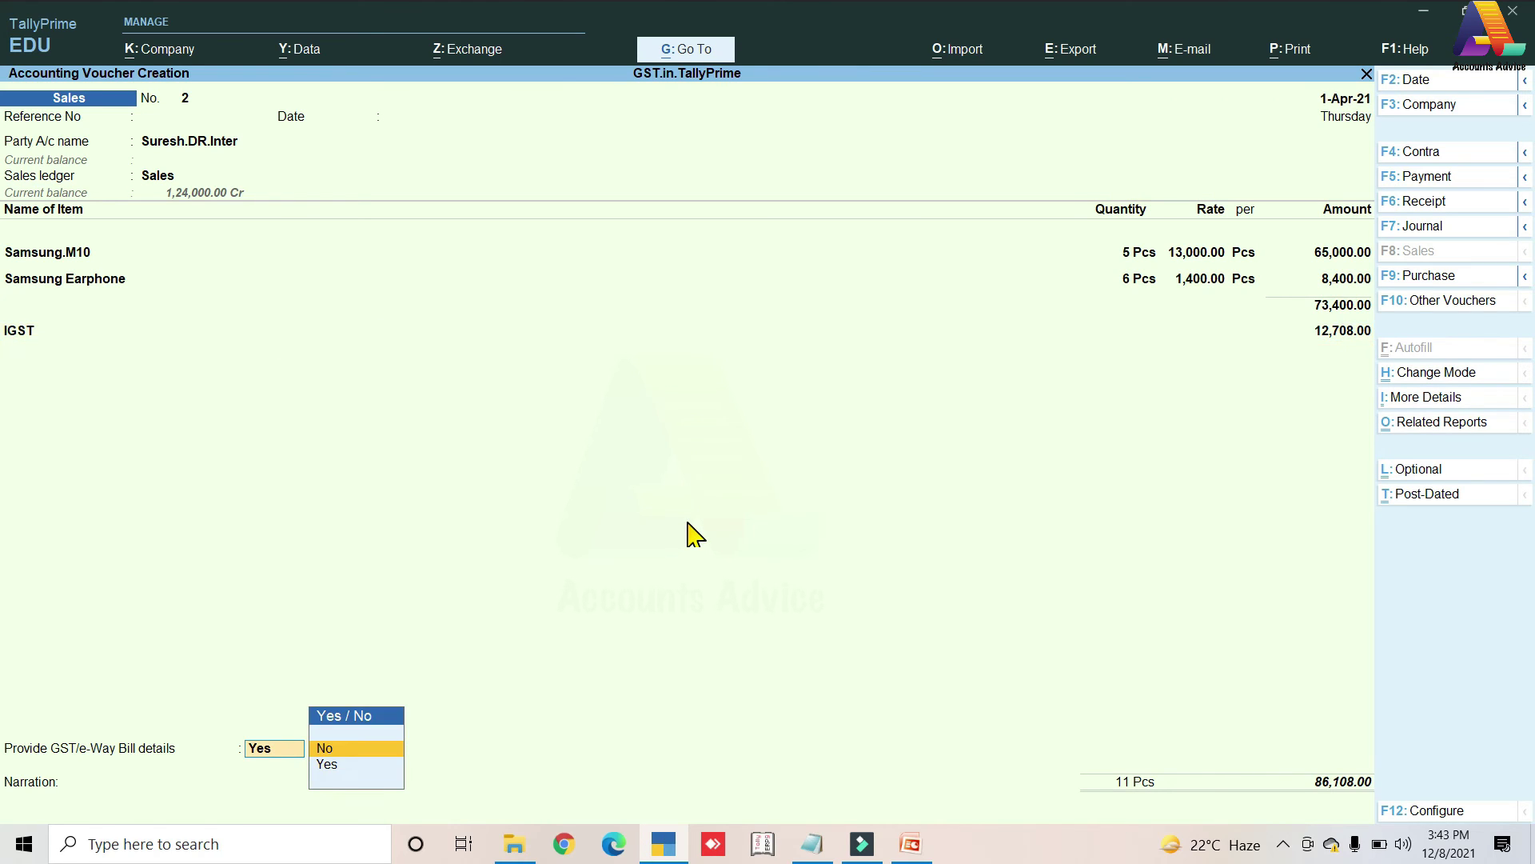
key("Return")
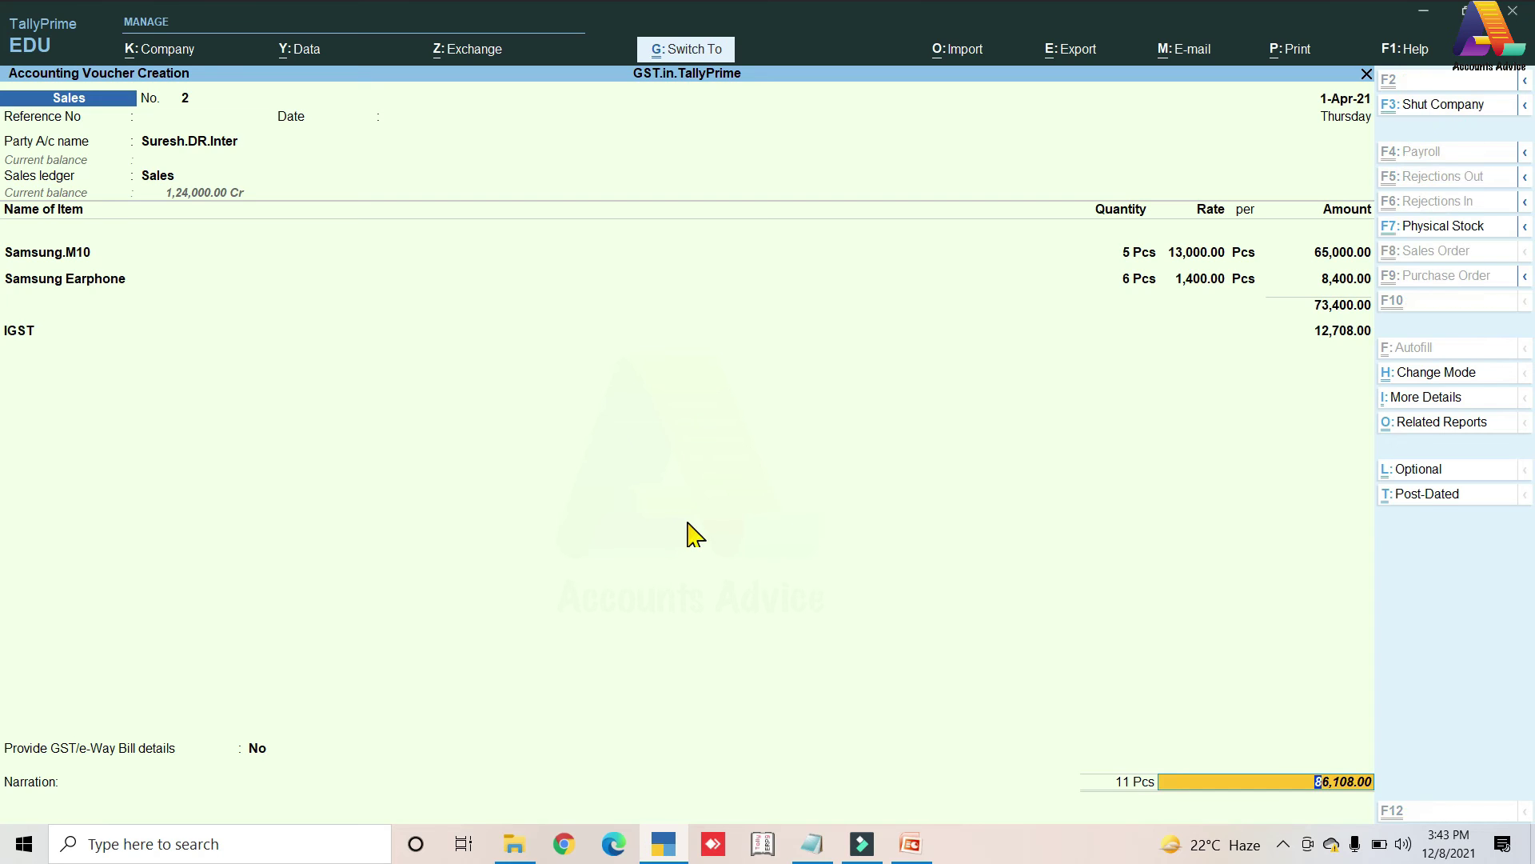
key("ctrl+a")
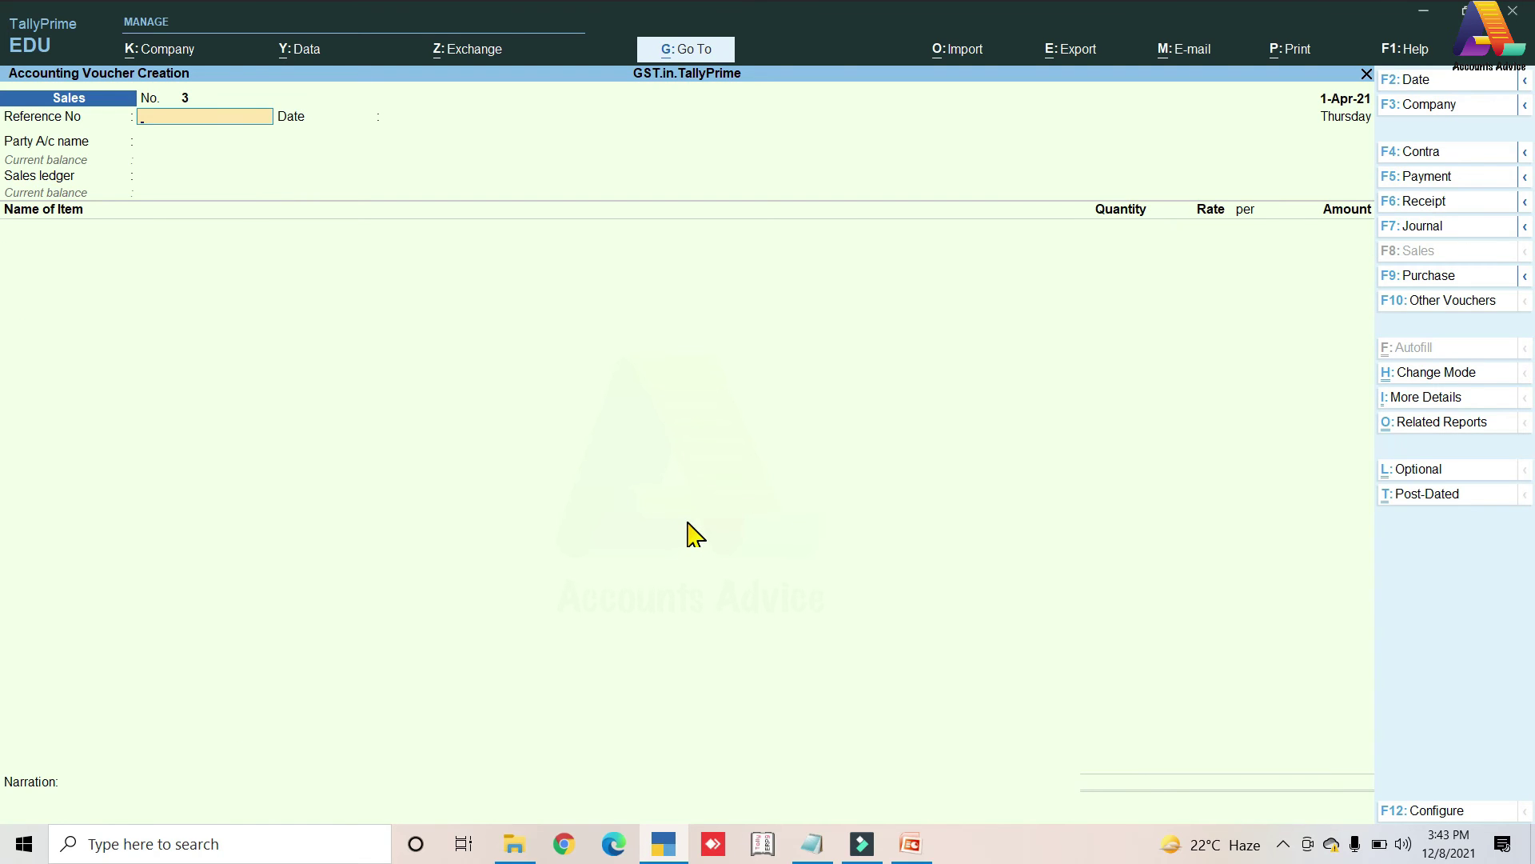
- Leave voucher entry, open the GSTR-1 report, and examine its Total Vouchers and Included in Return rows
key("Escape")
key("Down")
key("Down")
key("Down")
key("Down")
key("Down")
key("Down")
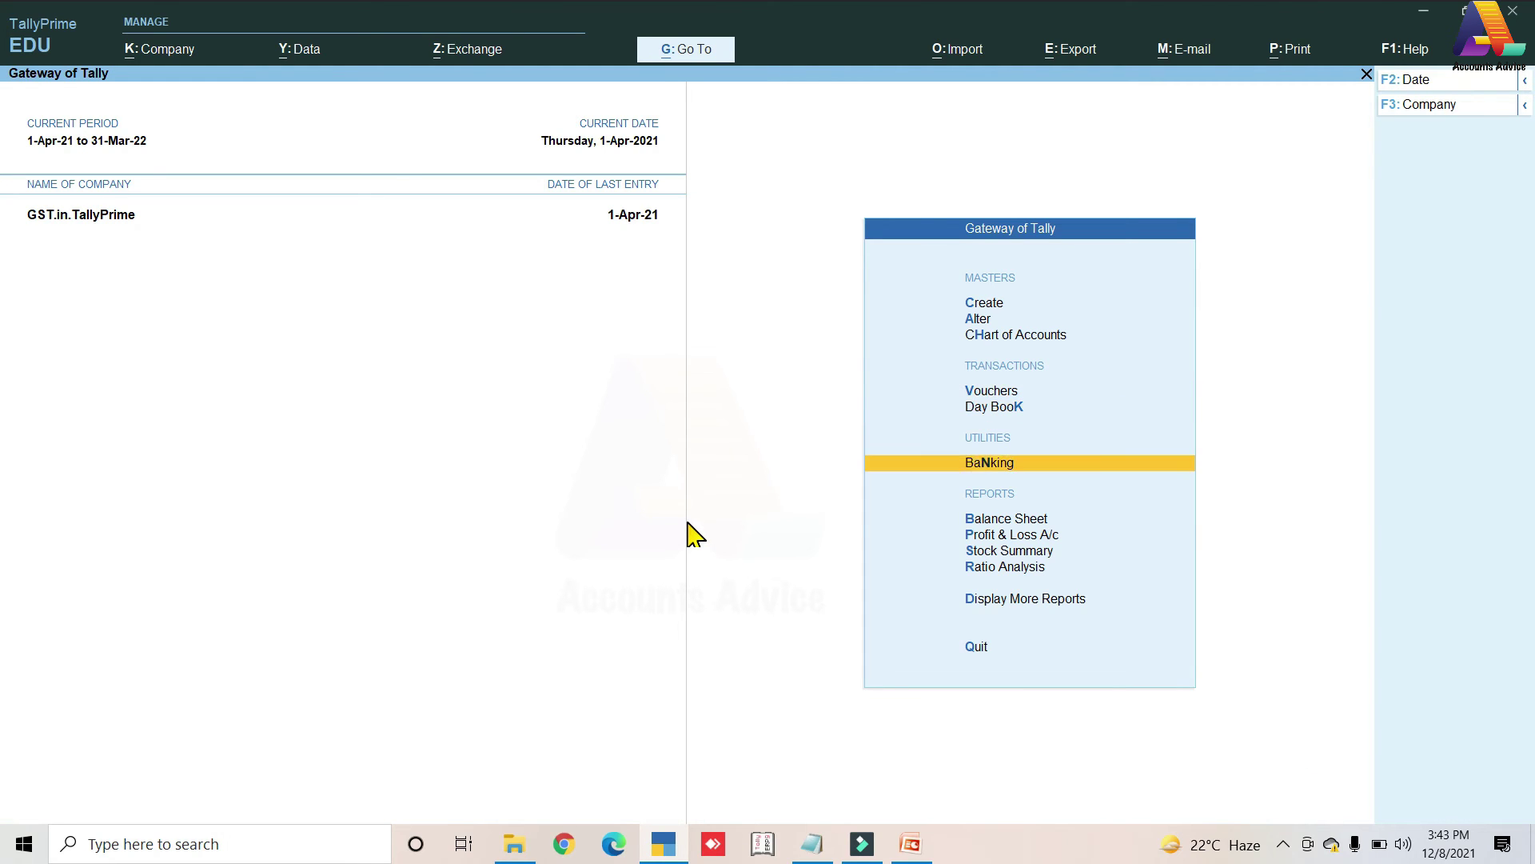
key("Down")
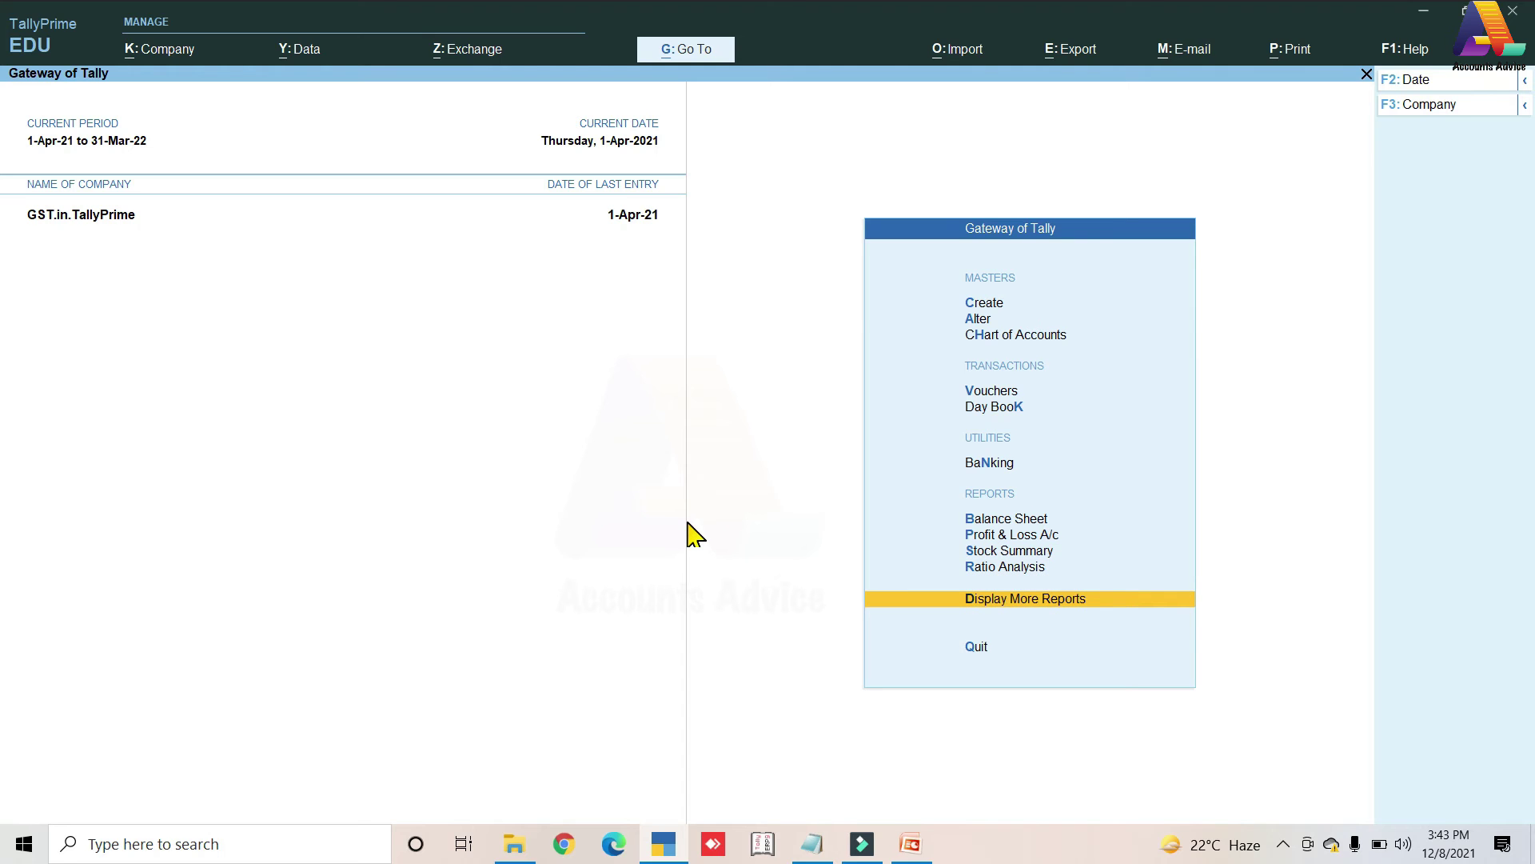
key("Return")
key("Down")
key("Down")
key("Down")
key("Down")
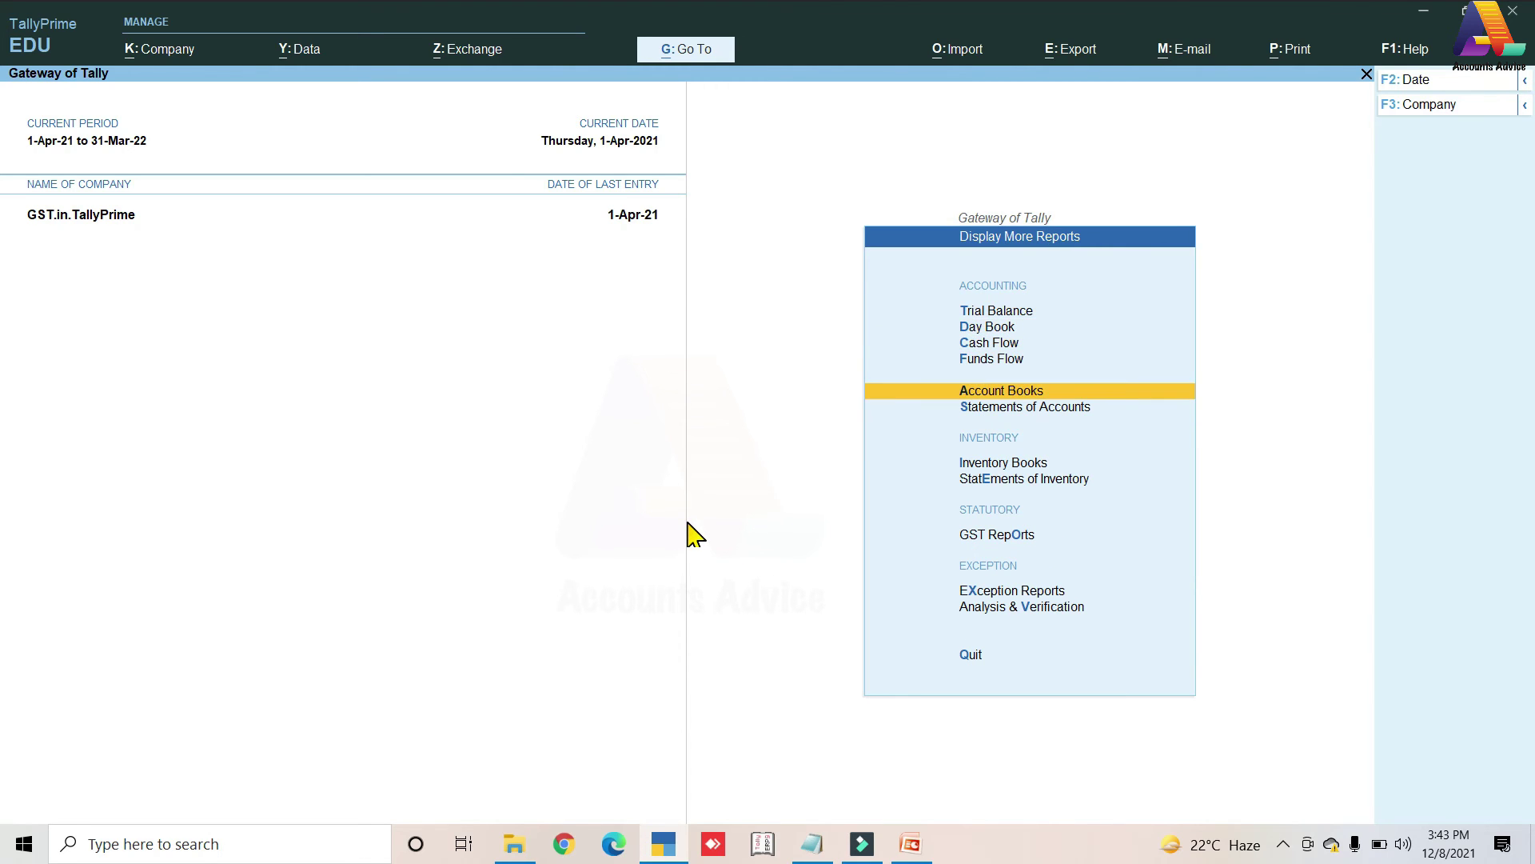
key("o")
key("Return")
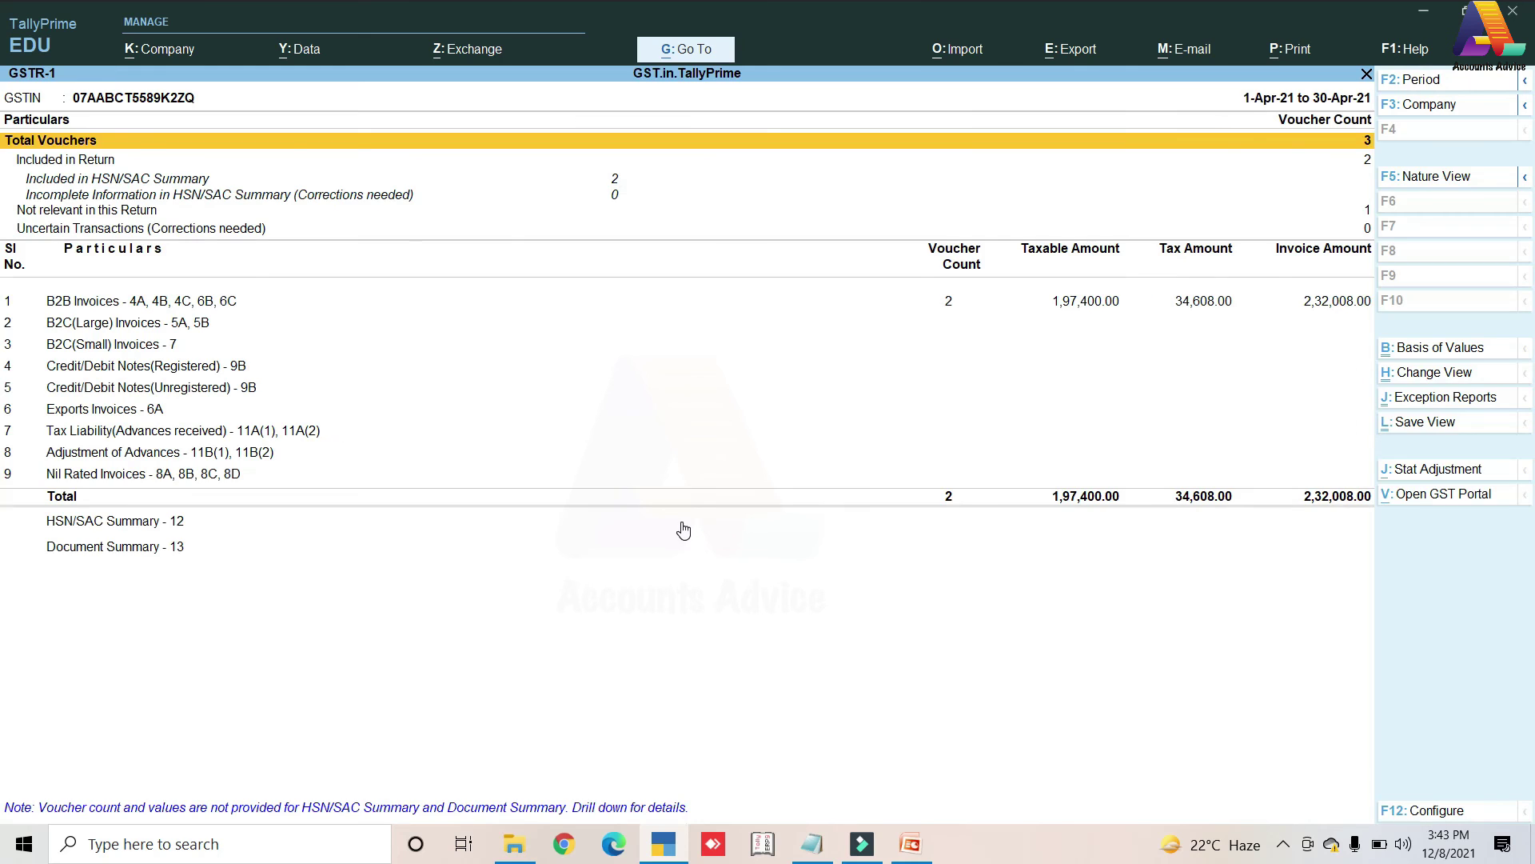
key("Down")
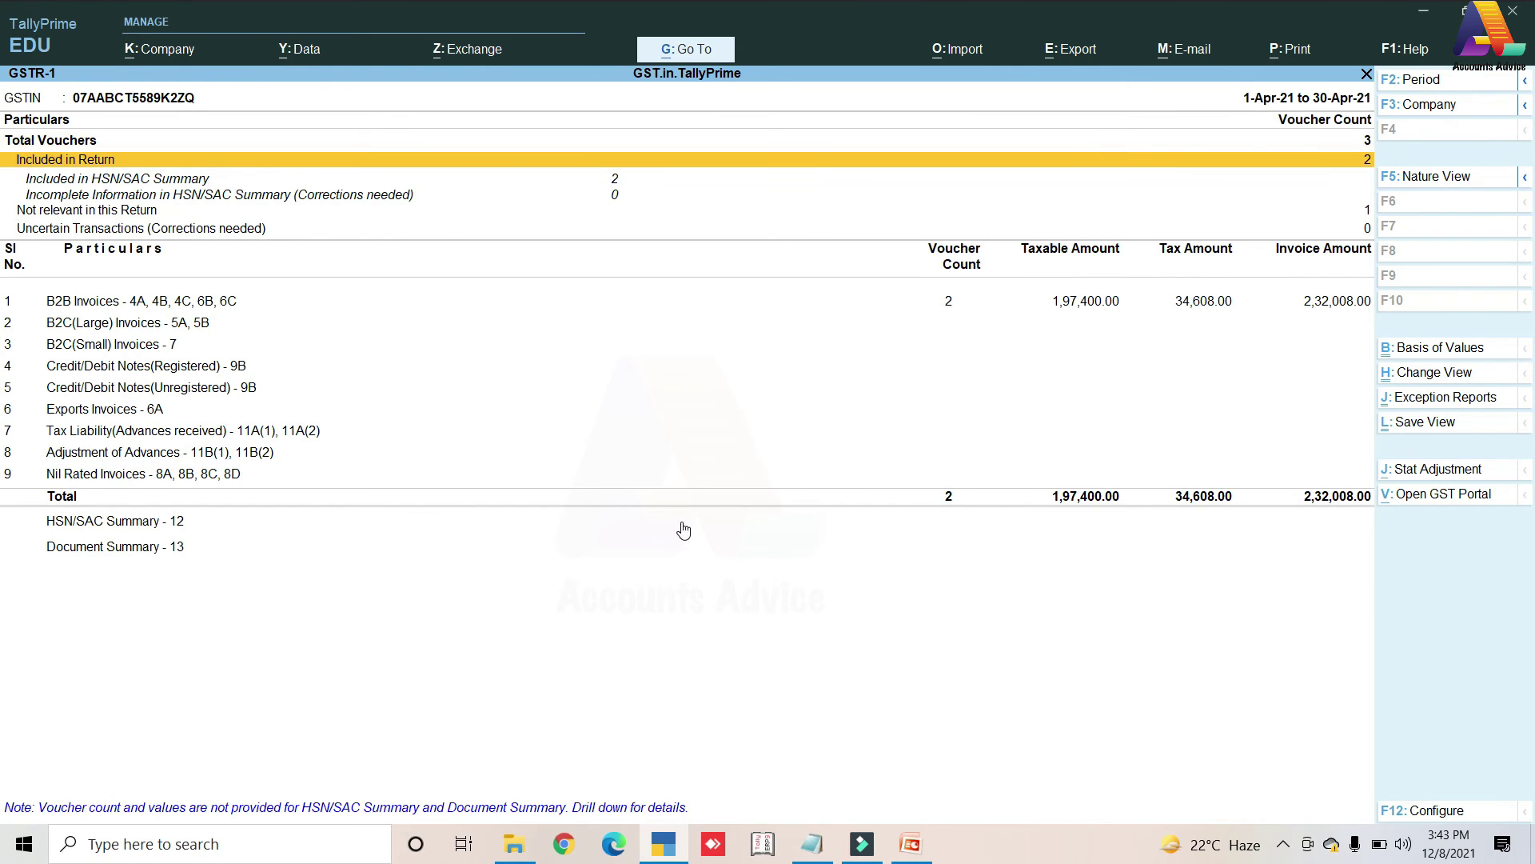
key("Up")
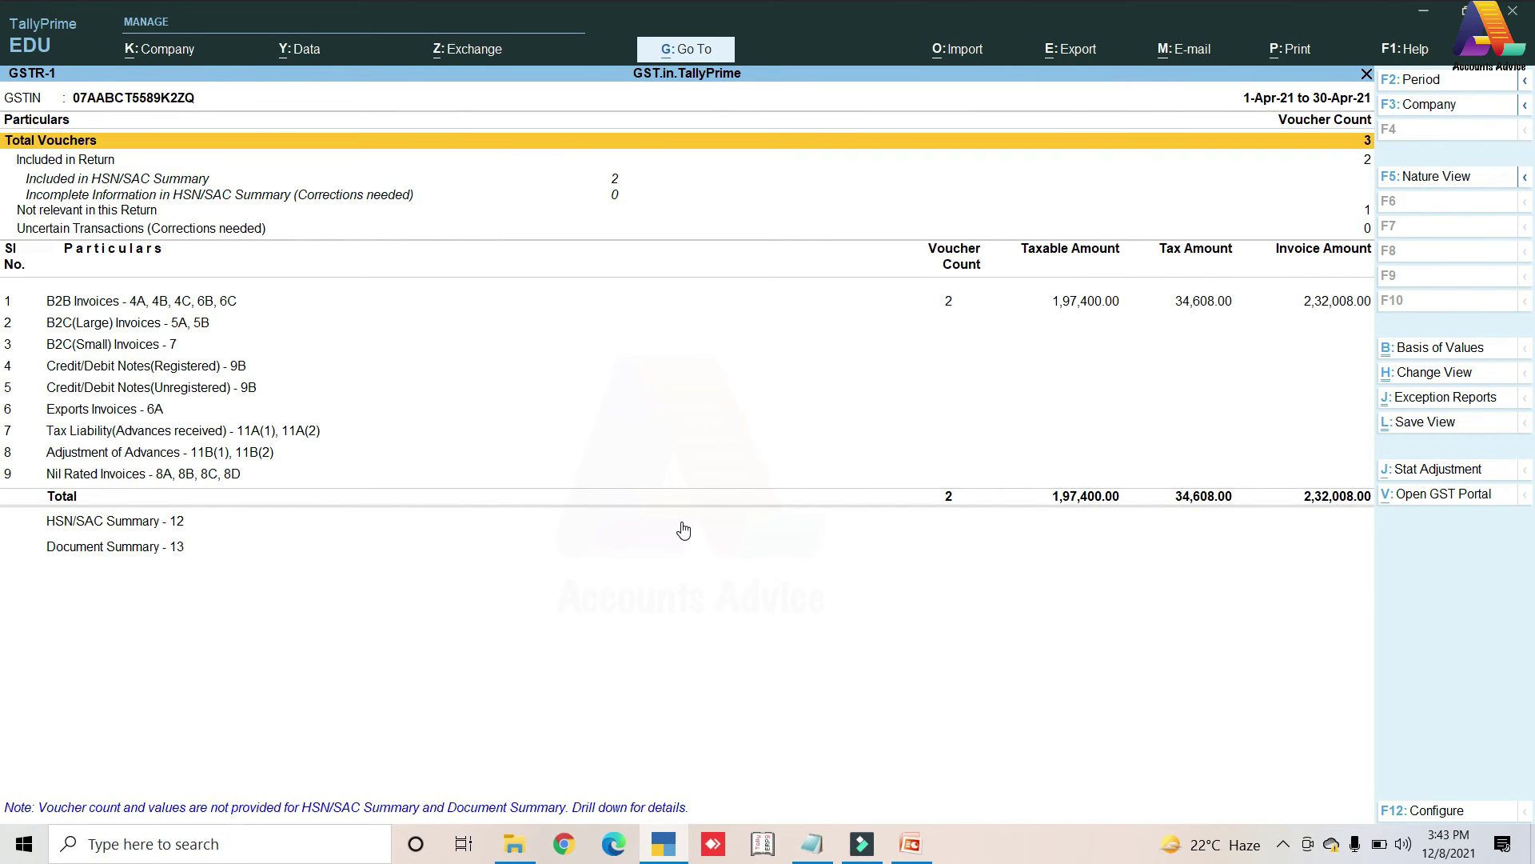
key("Down")
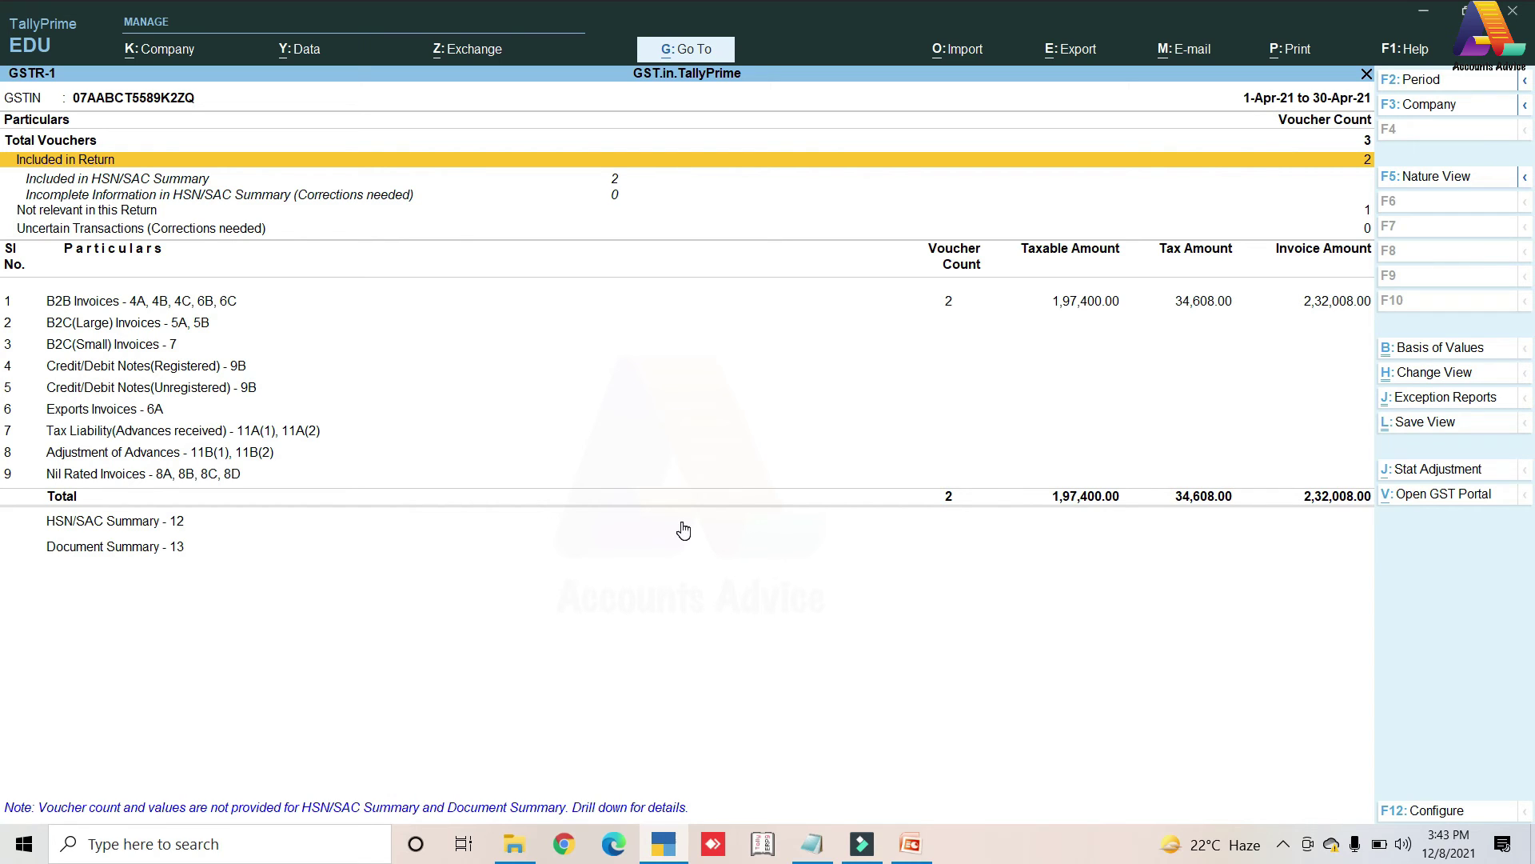
- Examine the HSN/SAC summary rows and the B2B Invoices row of the GSTR-1 report
key("Down")
key("Down")
key("Down")
key("Down")
key("Down")
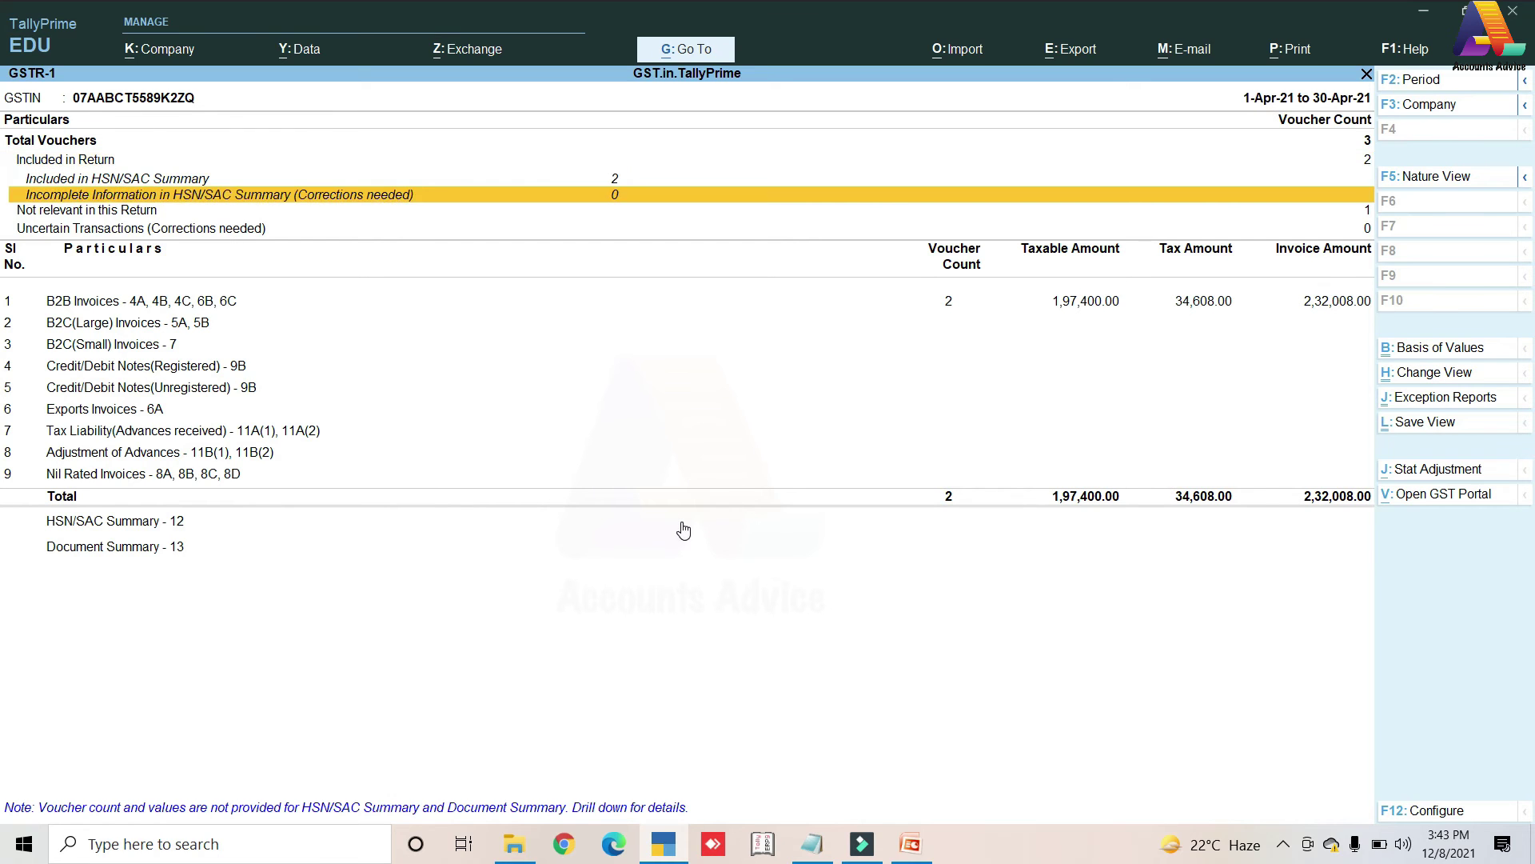
key("Up")
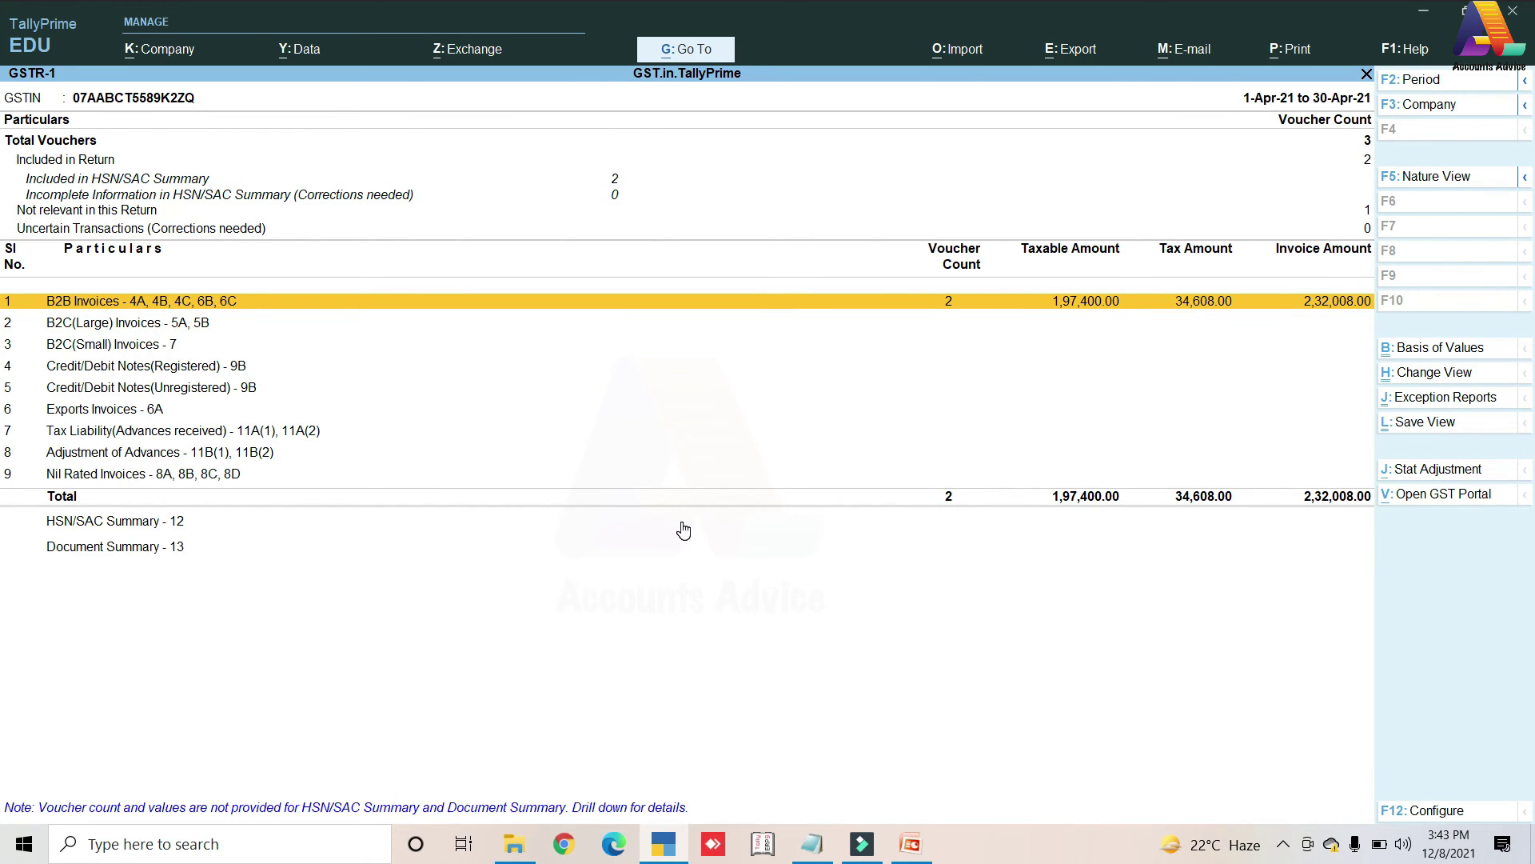
- Leave GSTR-1 and view the GSTR-2 and GSTR-3B reports in turn
key("Escape")
key("Down")
key("Return")
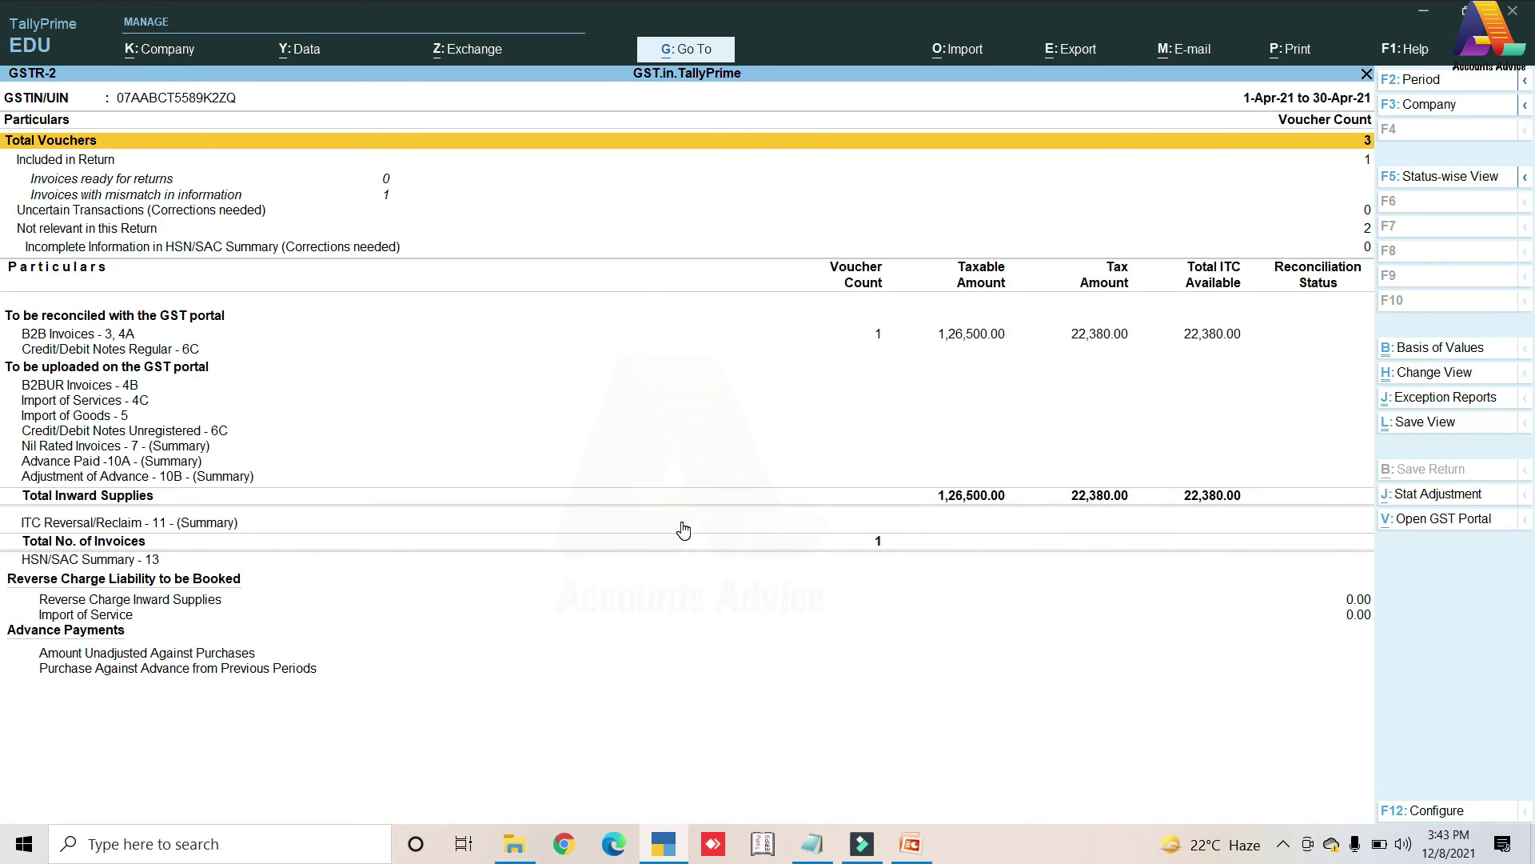
key("Escape")
key("Down")
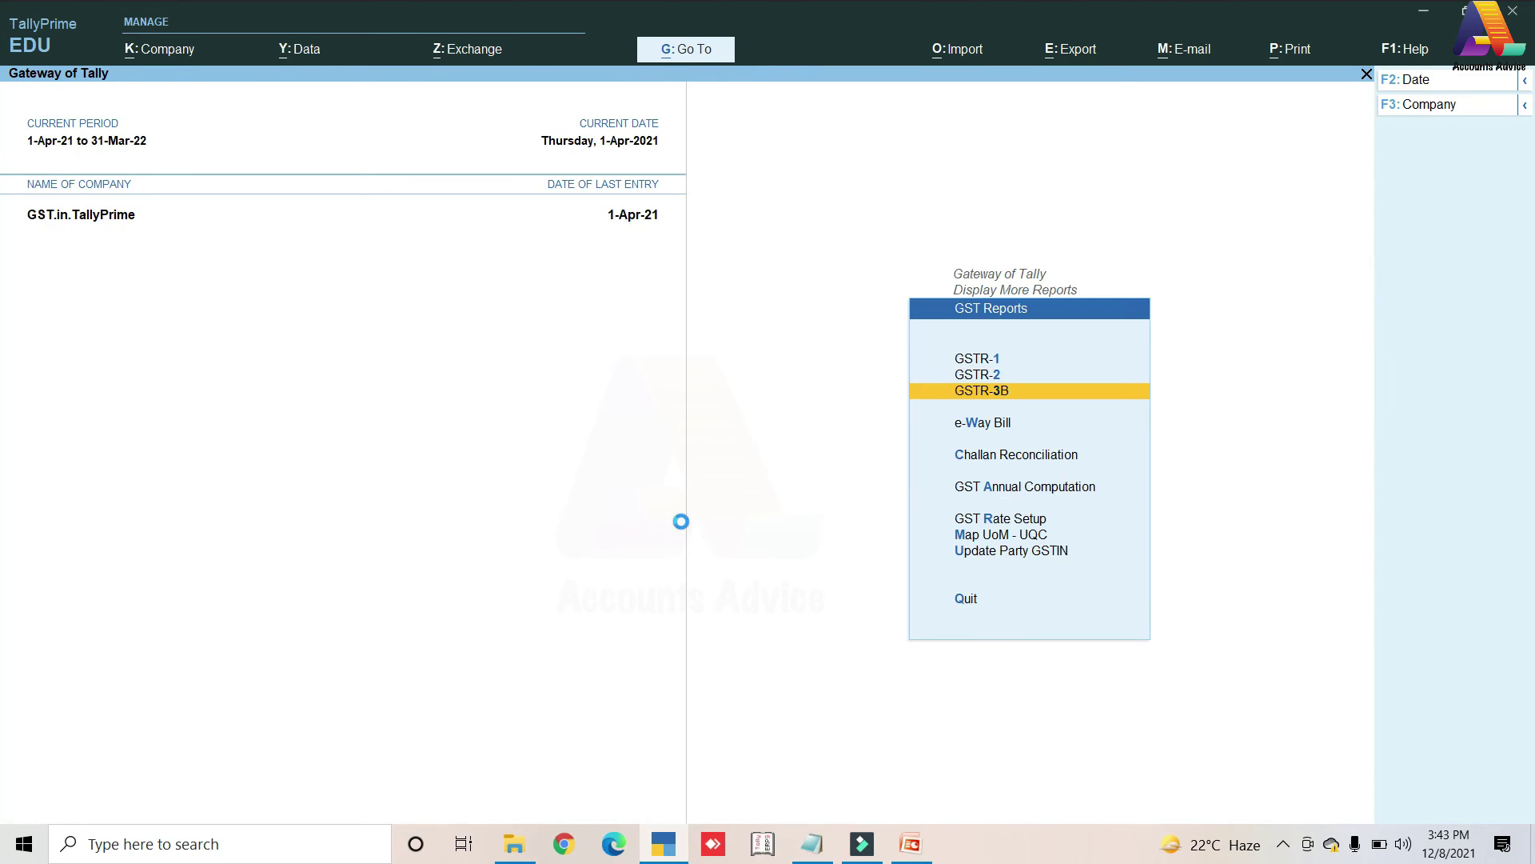
key("Return")
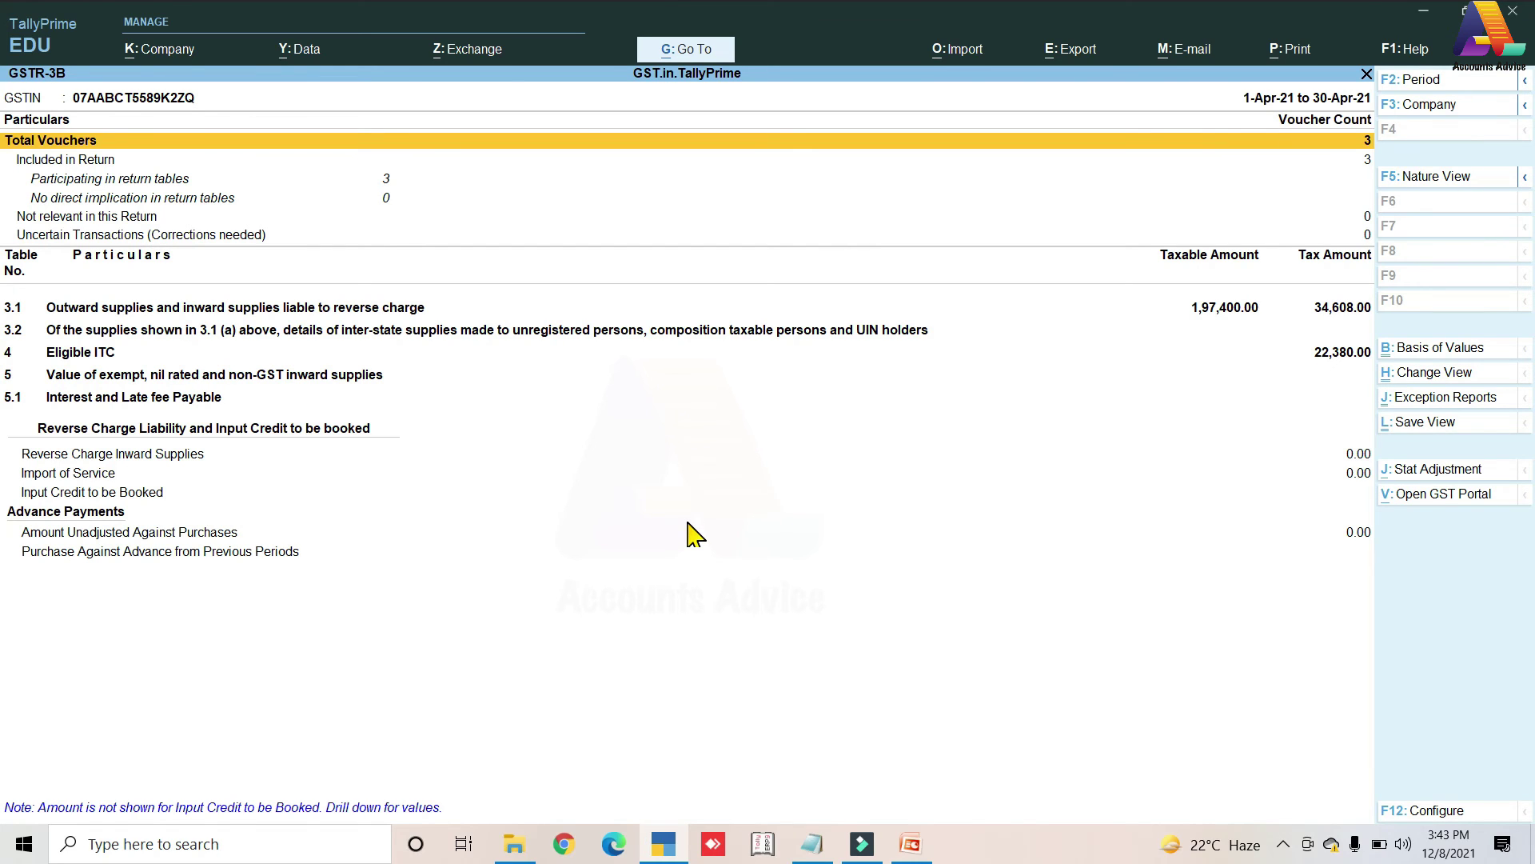
key("Escape")
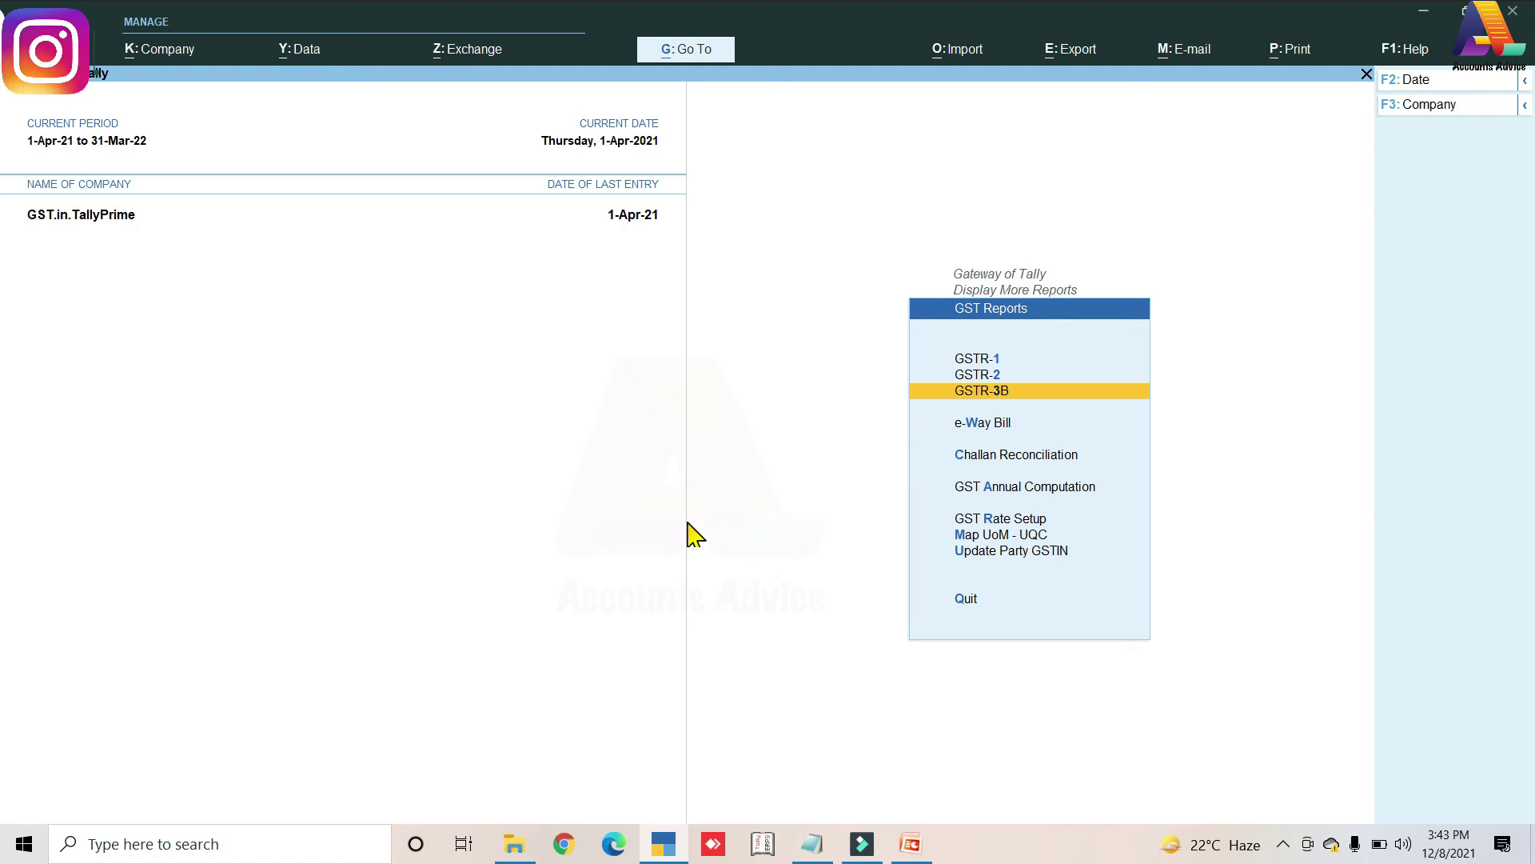
- Reopen the GSTR-1 report to review its voucher summary, and close it
key("Up")
key("Up")
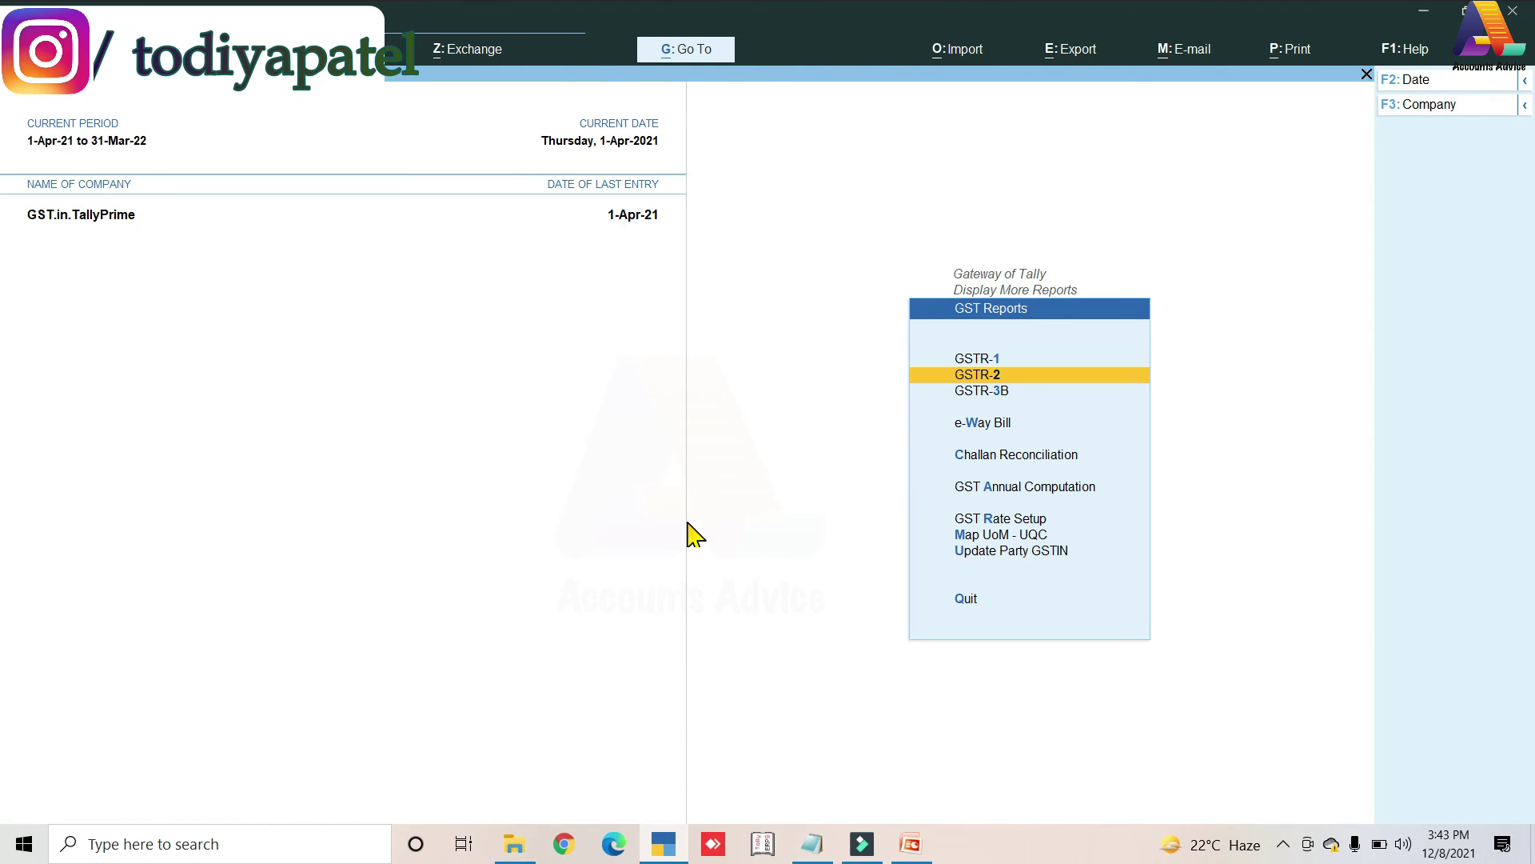
key("Return")
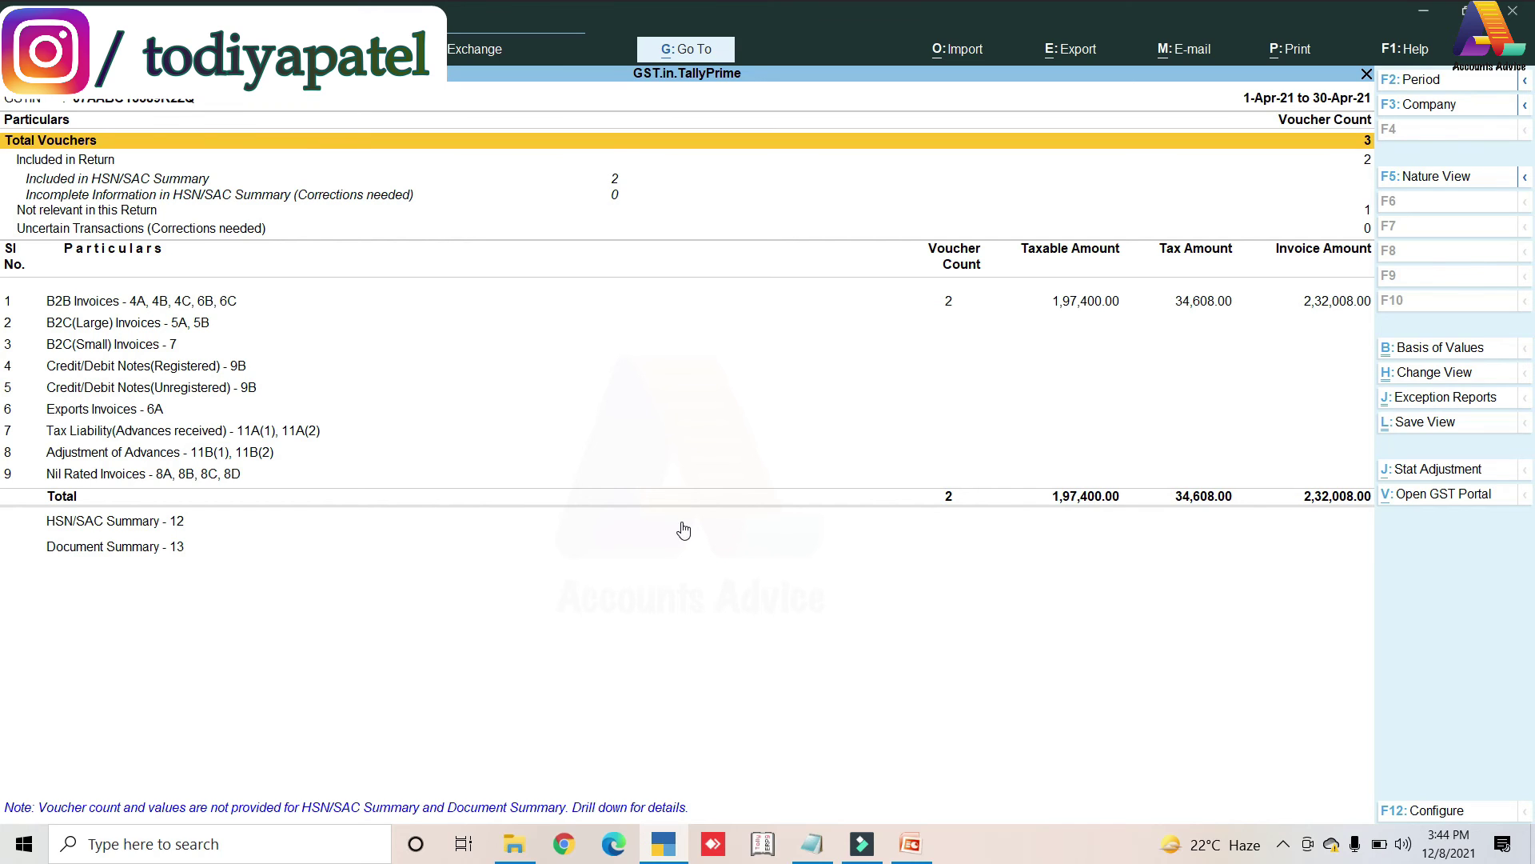
key("Escape")
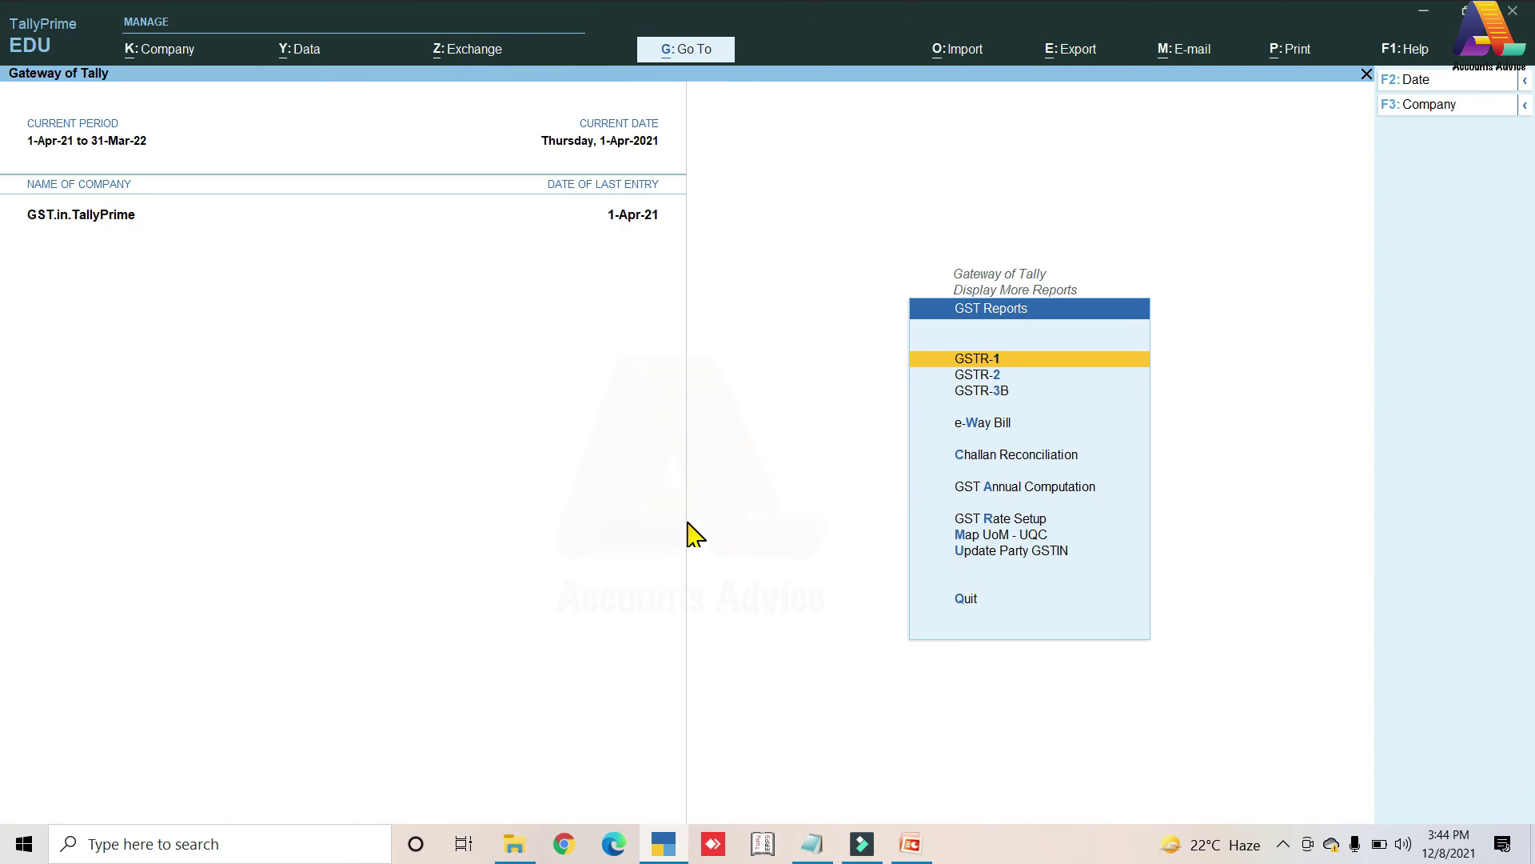
- Return from the GST reports to the Gateway of Tally and open a new sales voucher
key("Escape")
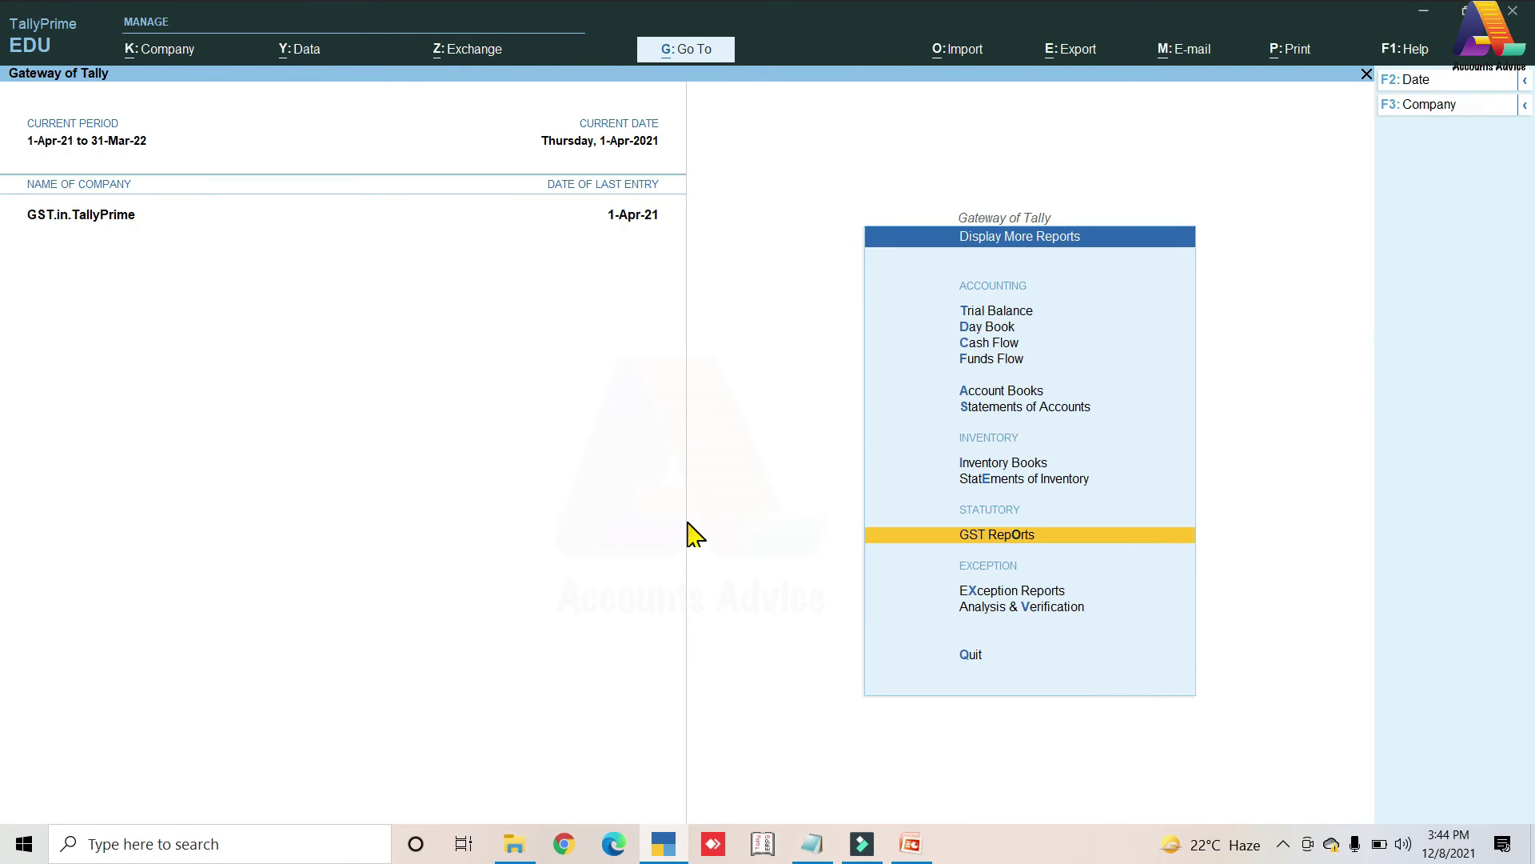
key("Escape")
key("Up")
key("Up")
key("Up")
key("Up")
key("Up")
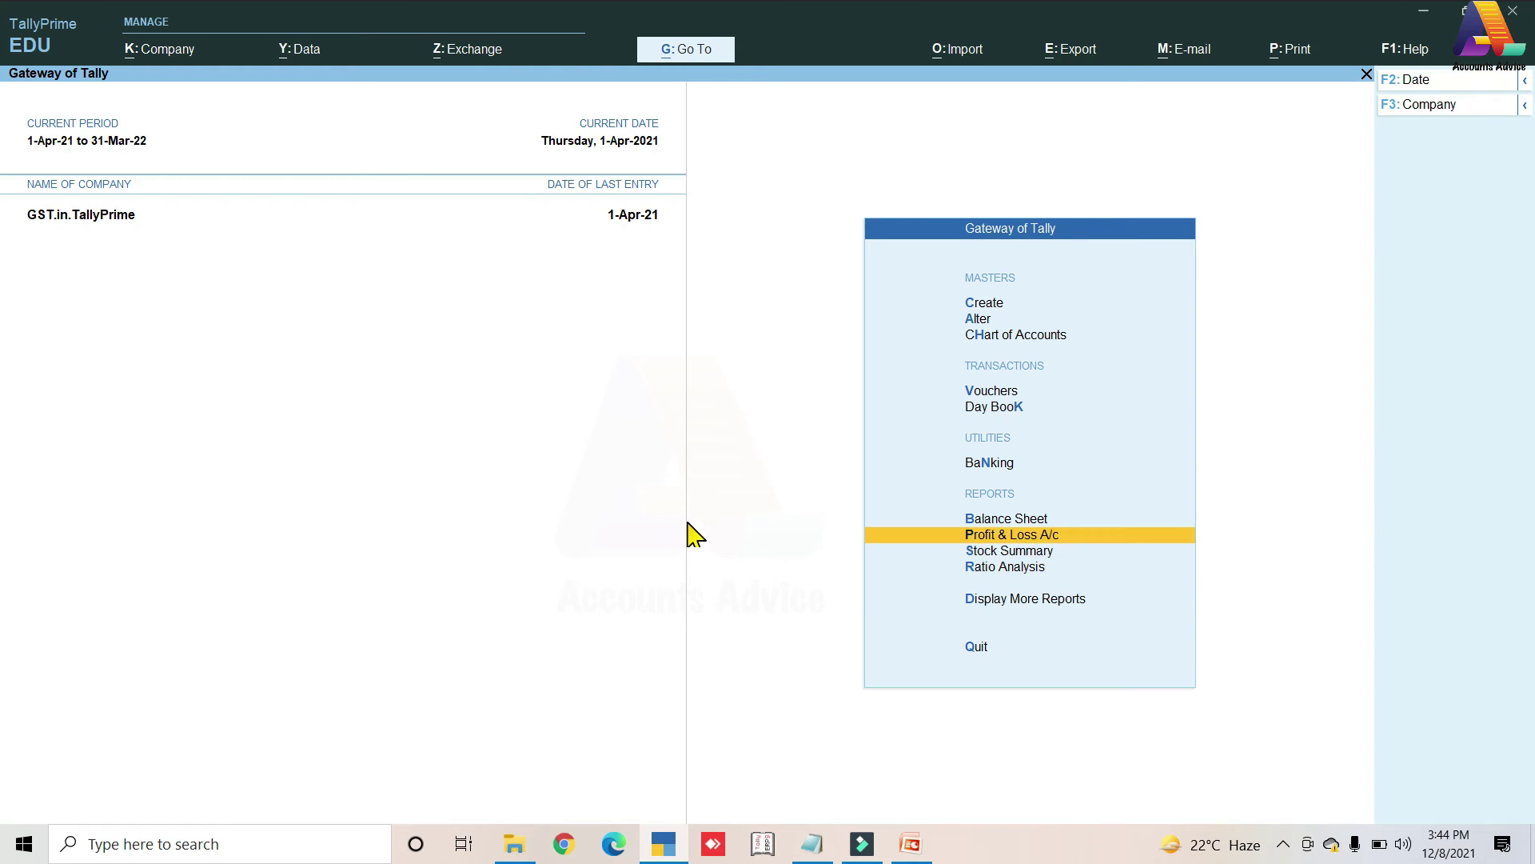
key("Down")
key("Down")
key("Up")
key("Return")
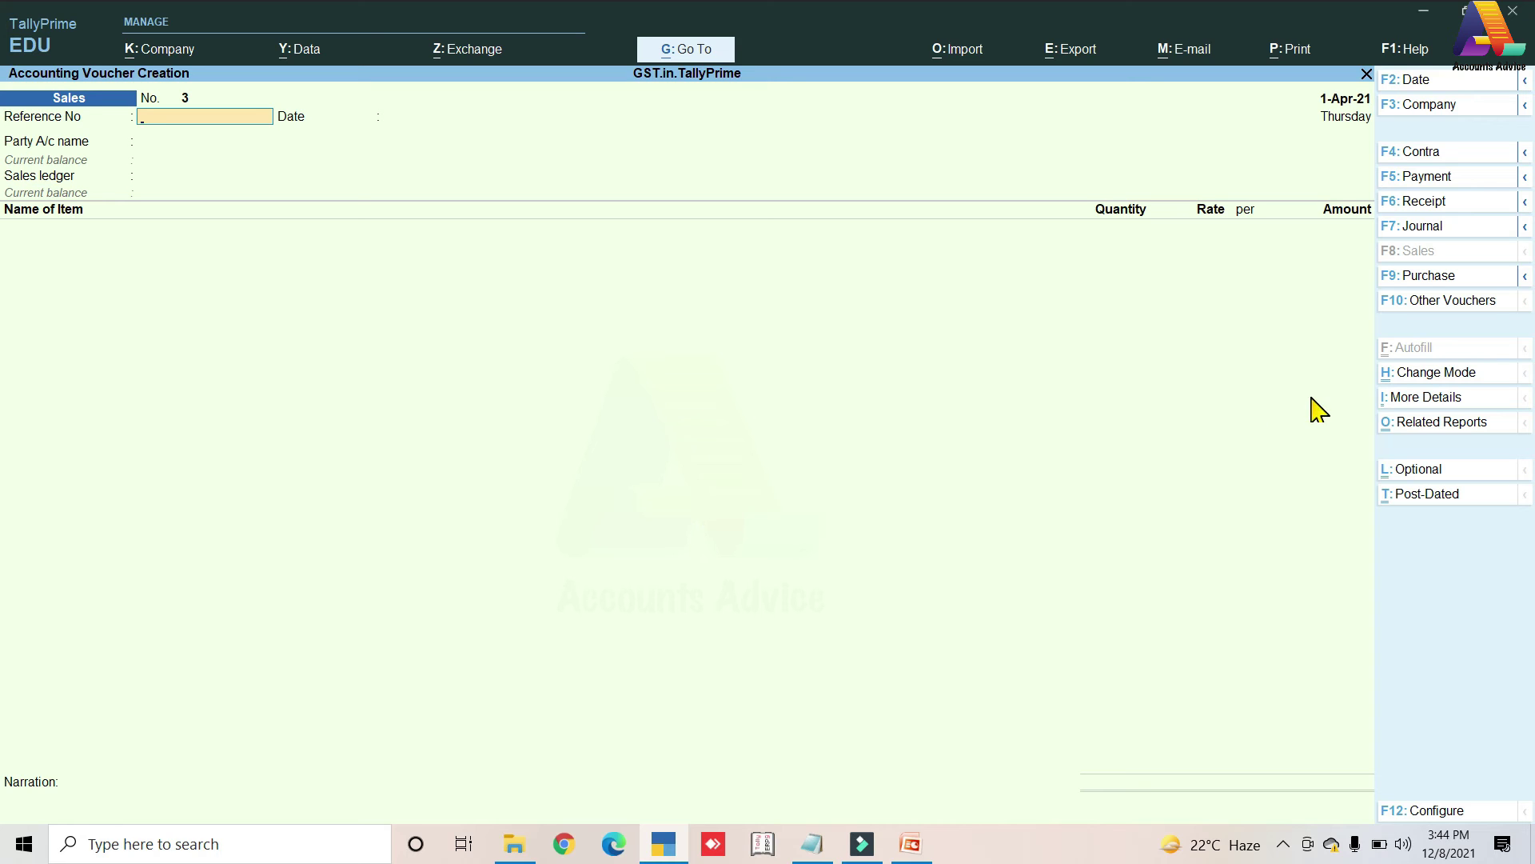
- Change the sales voucher's mode to Accounting Invoice
left_click(1401, 375)
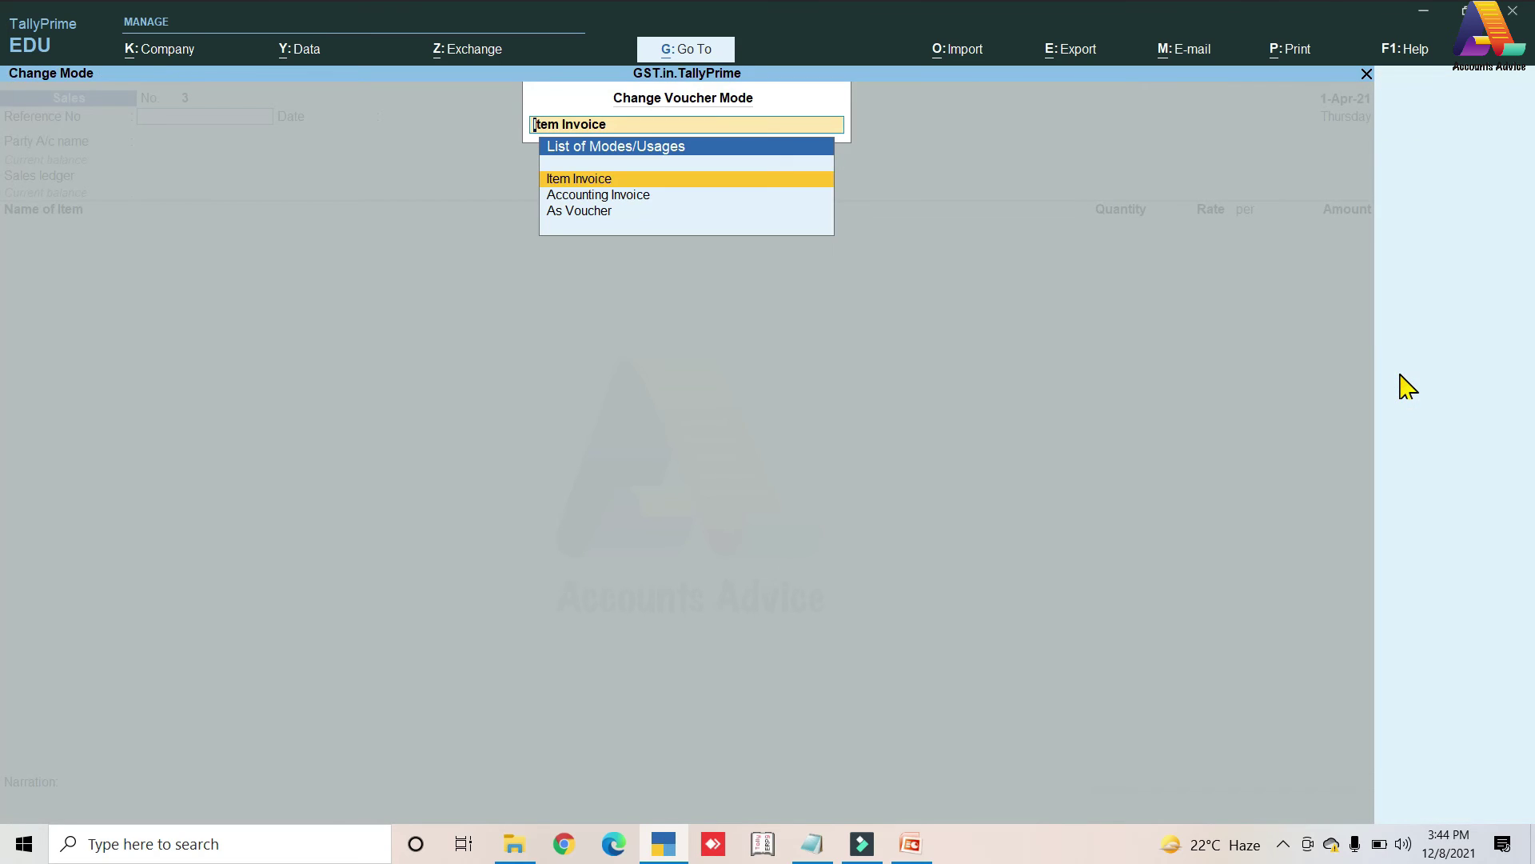
key("Down")
key("Return")
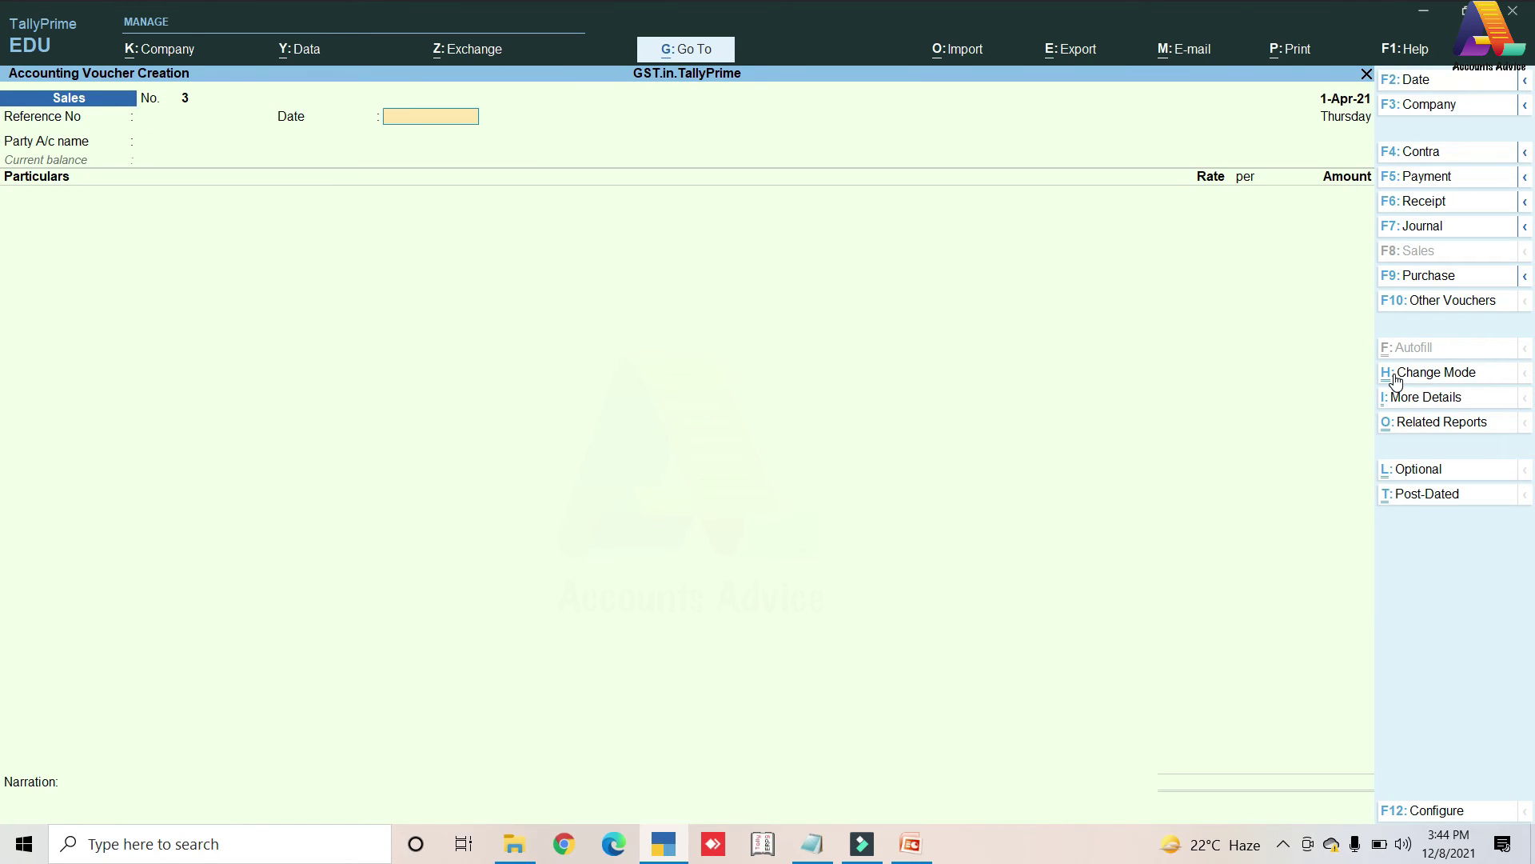
- Select the local debtor as the sales voucher's party account, and accept the dispatch and party details
key("Return")
key("Down")
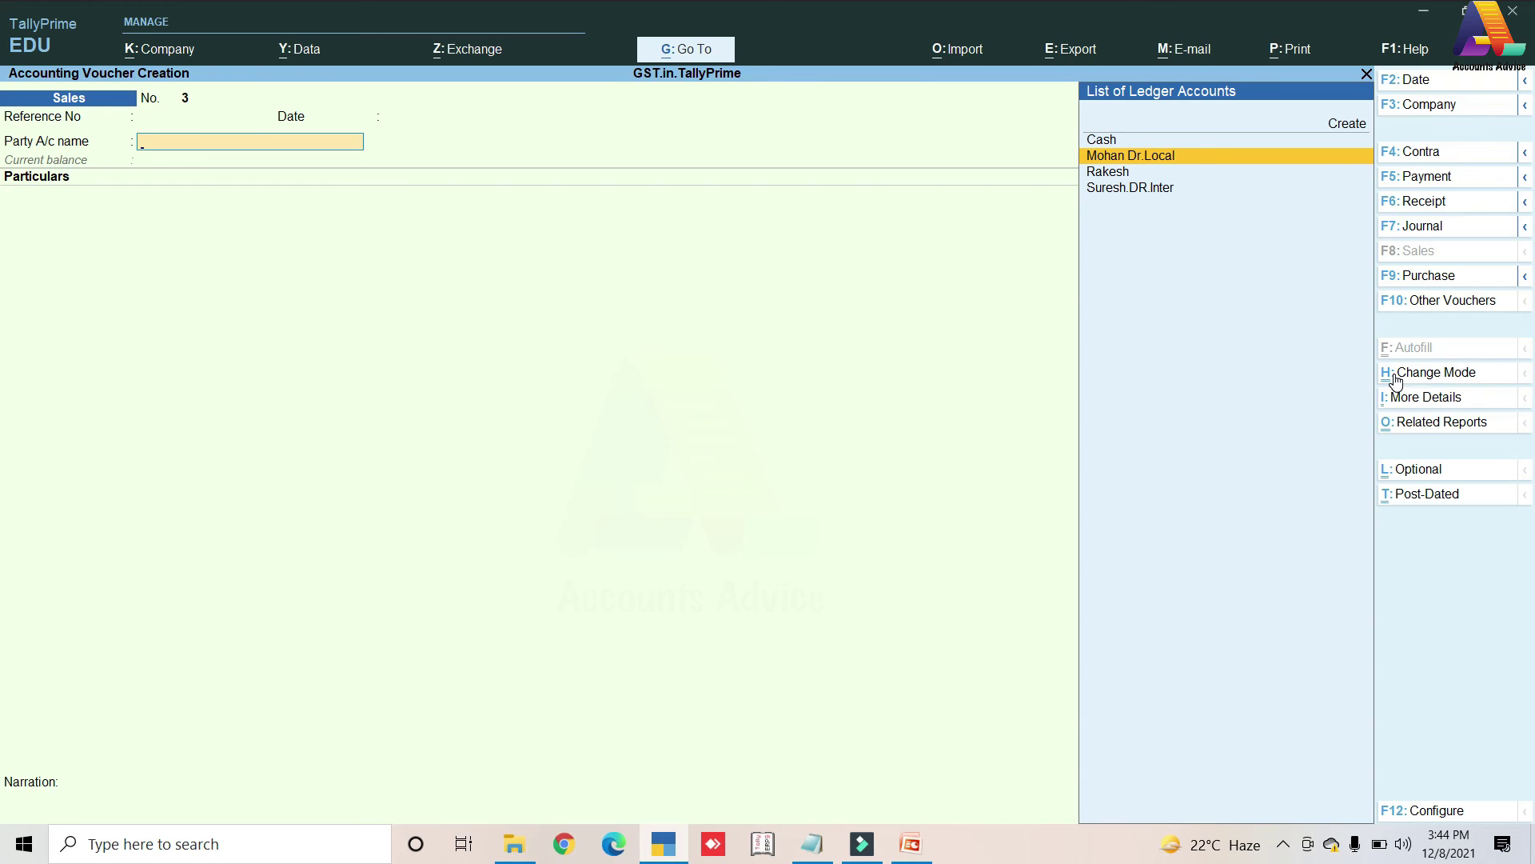
key("Return")
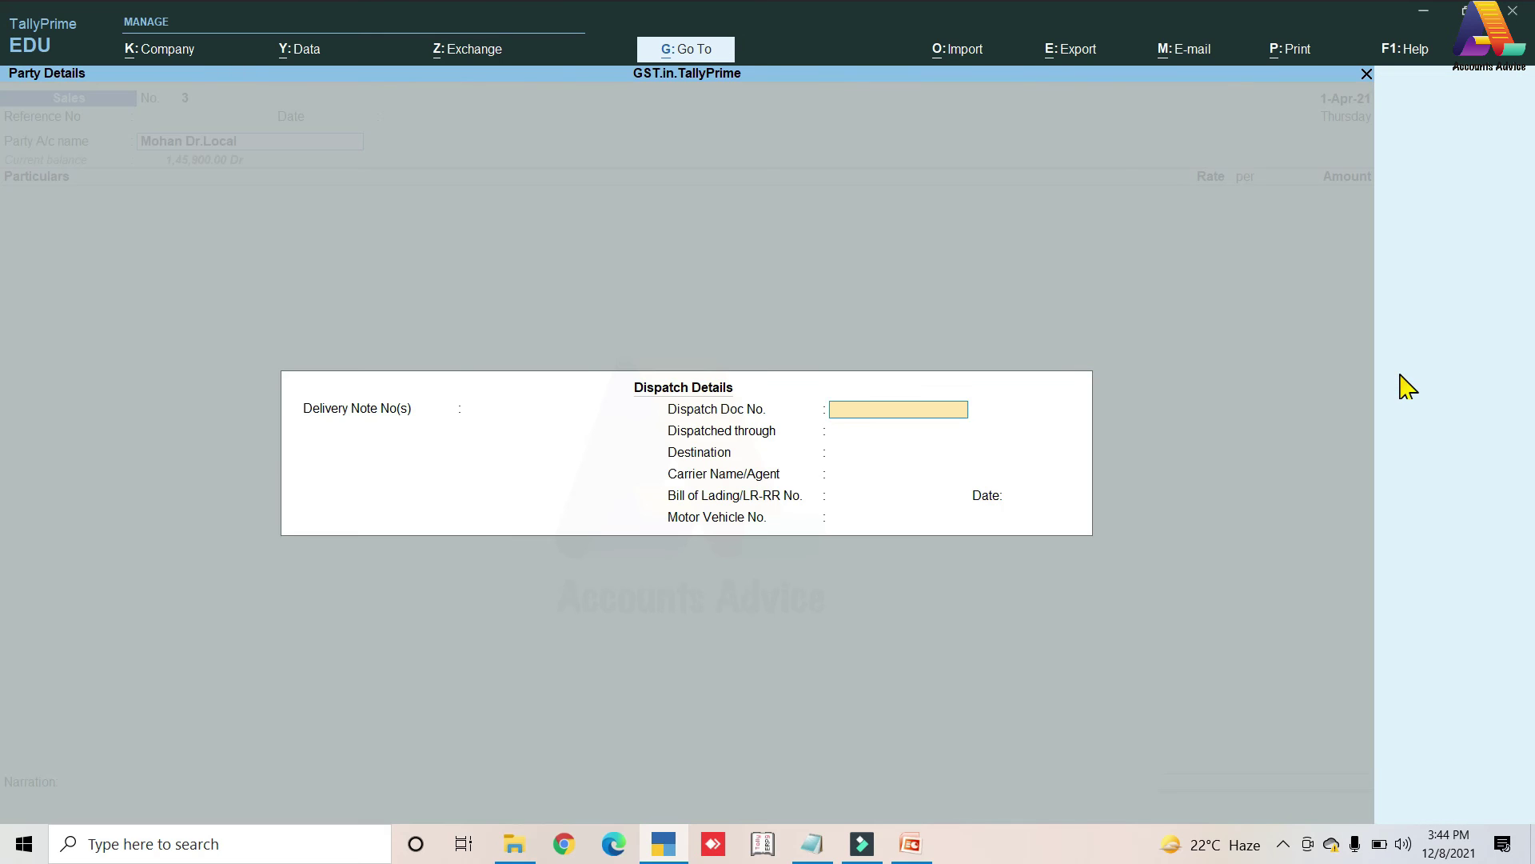
key("ctrl+a")
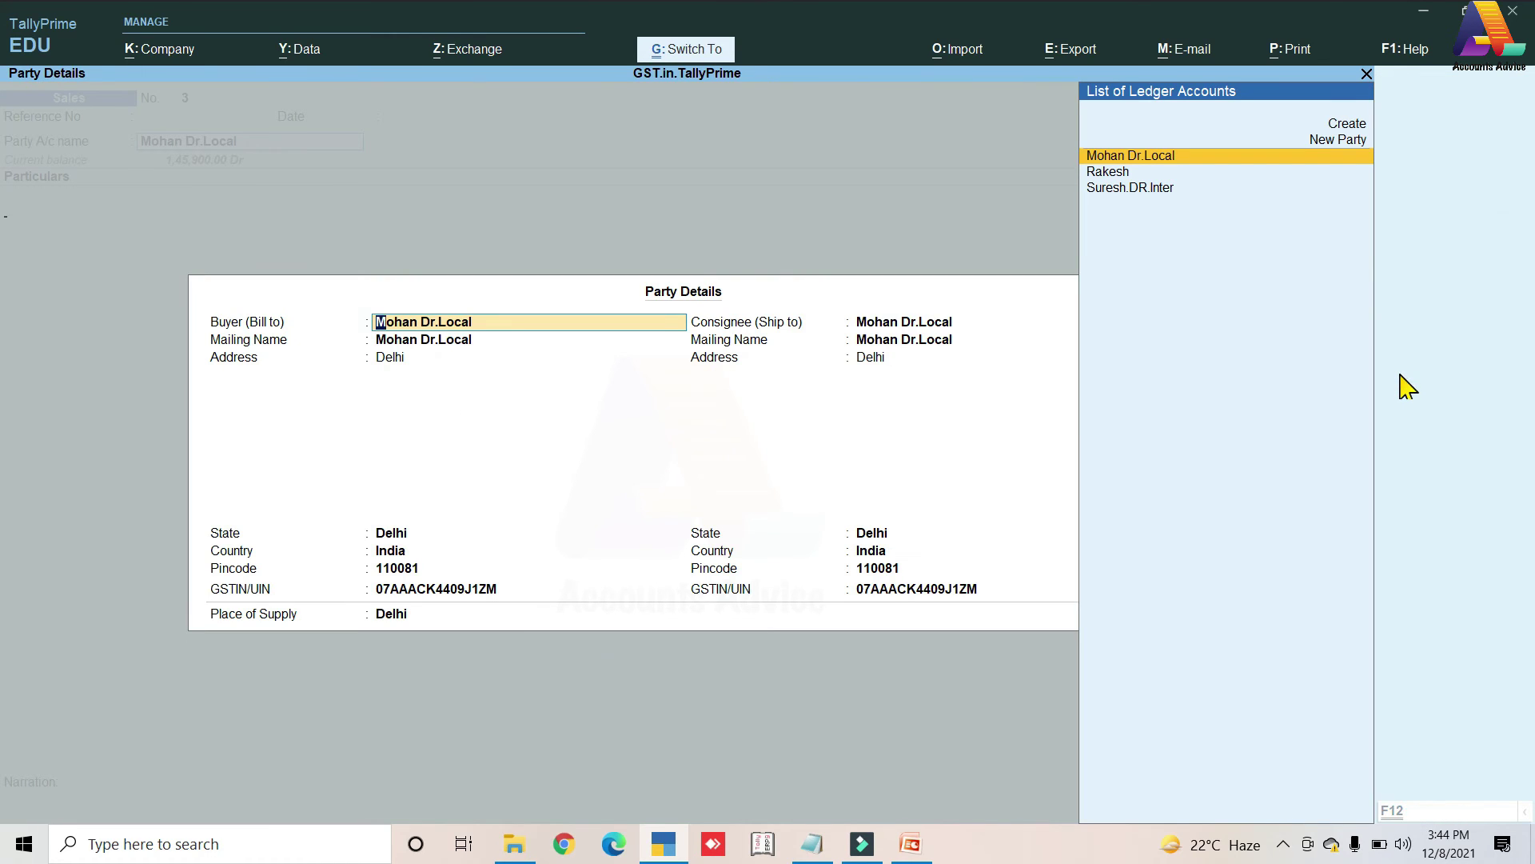
key("ctrl+a")
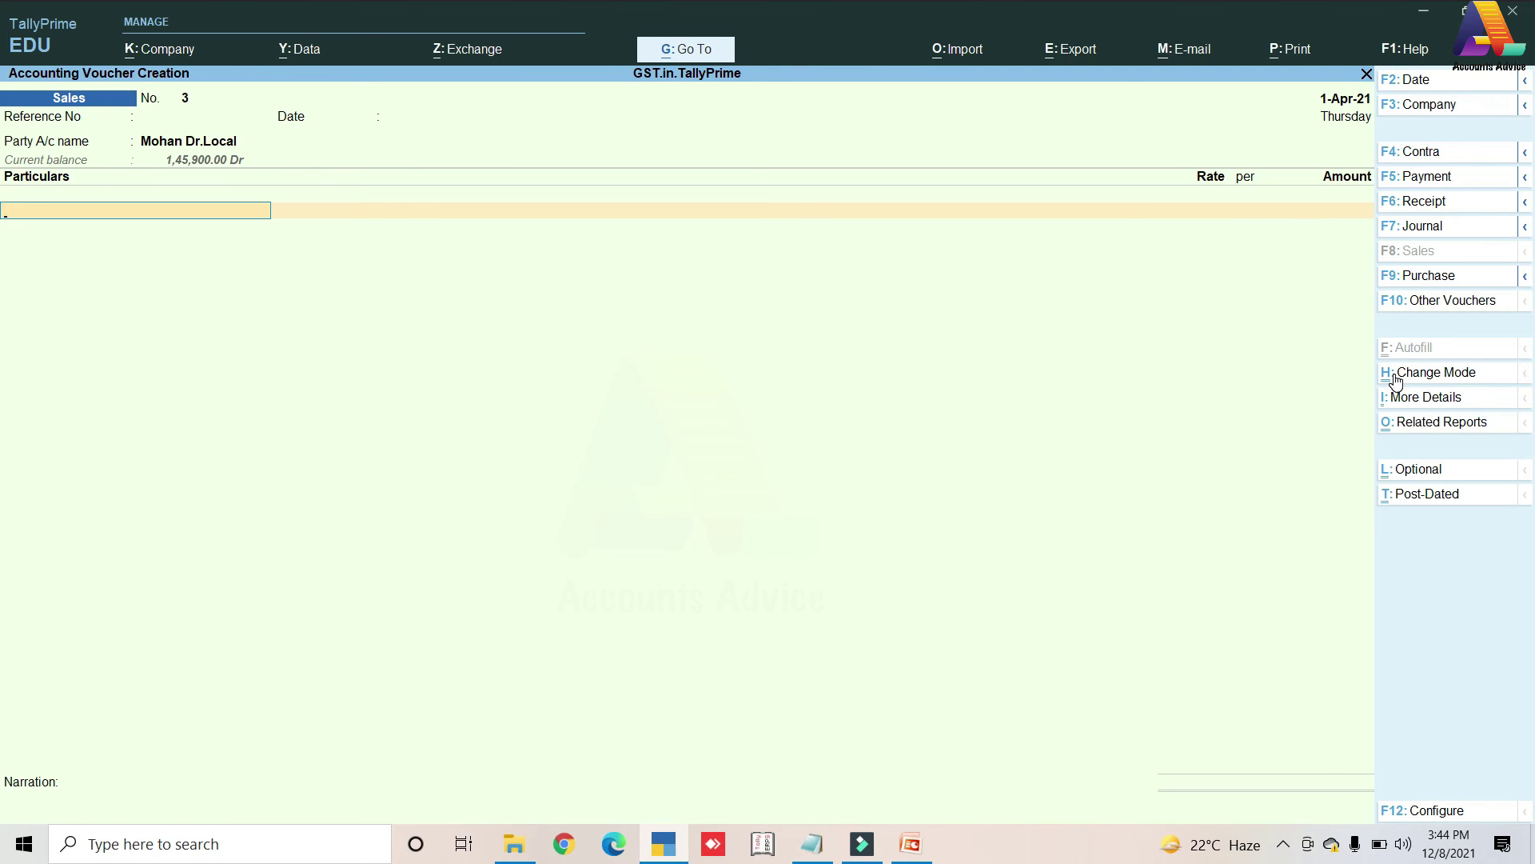
- Create a ledger named Internet.Service from the voucher and place it under Indirect Incomes
key("alt+c")
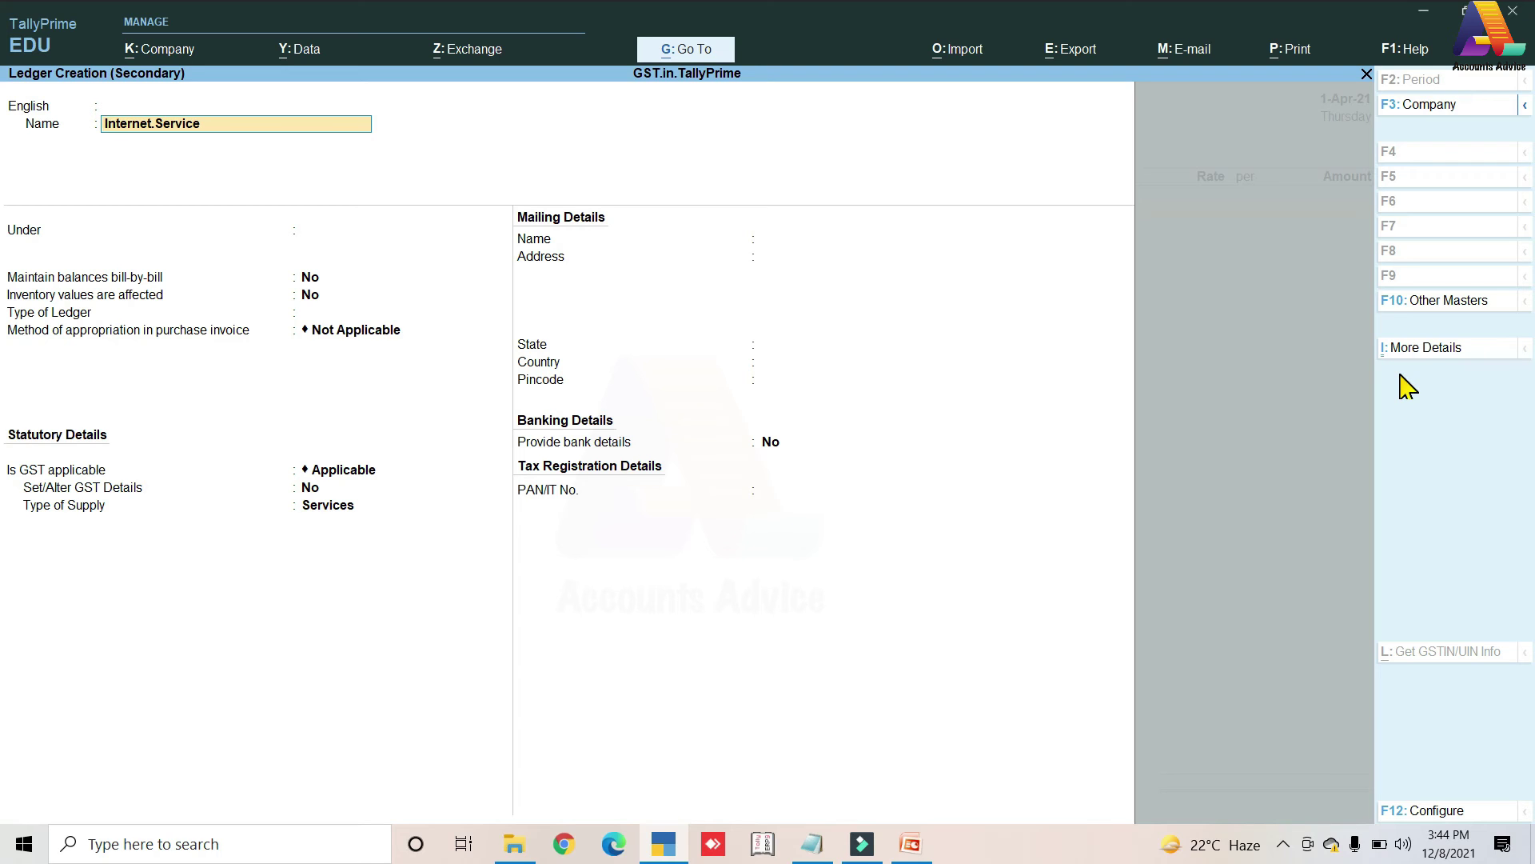
key("Return")
key("Return")
key("Return")
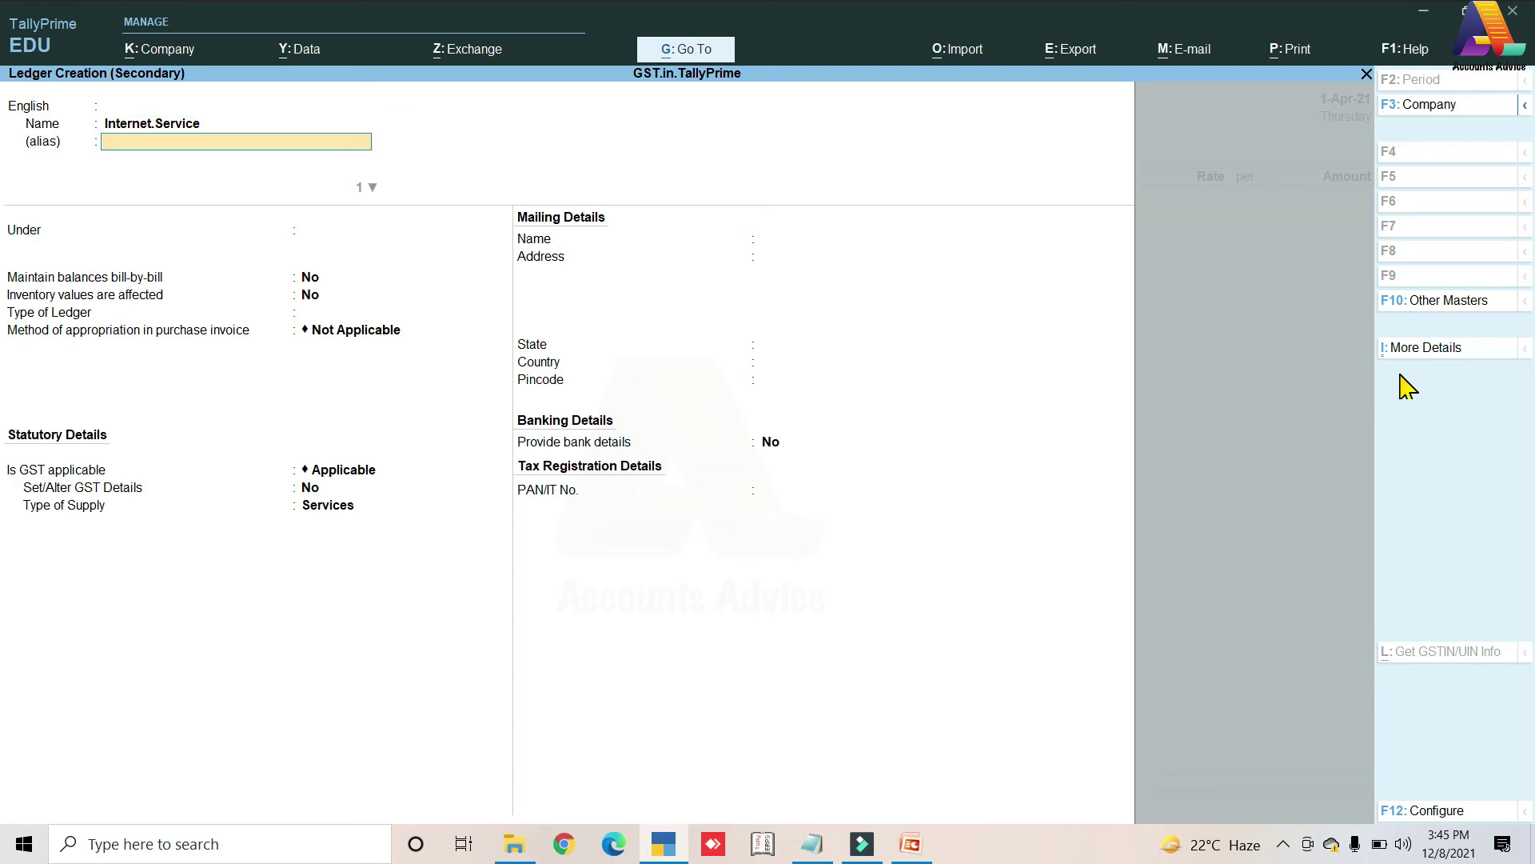
type("In")
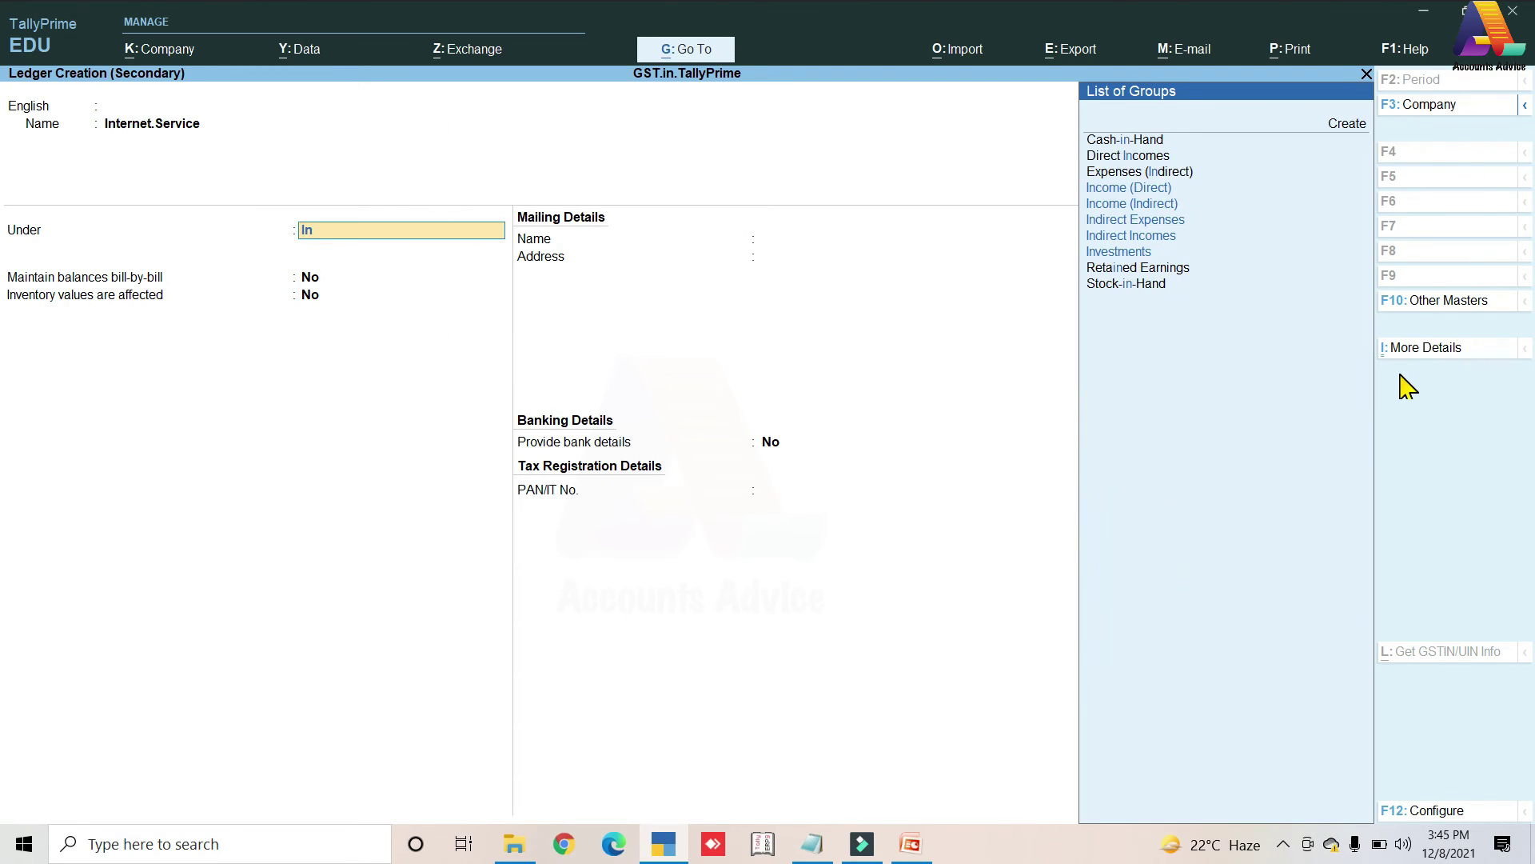
key("Down")
key("Down")
key("Down")
key("Return")
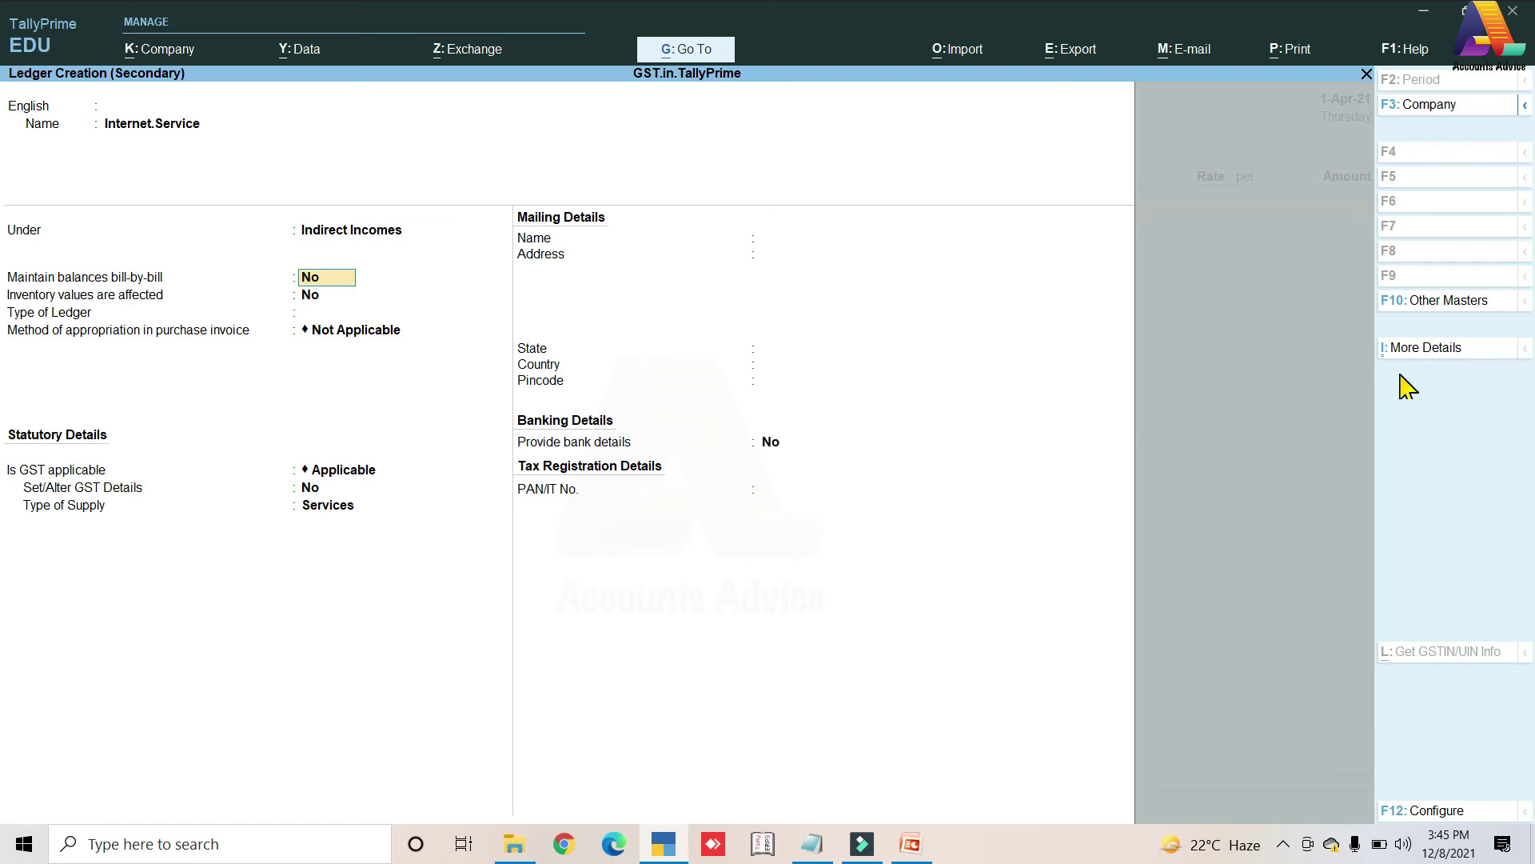
- Keep the Internet.Service ledger's balance and inventory options at No with GST Applicable, and set Set/Alter GST Details to Yes
key("Return")
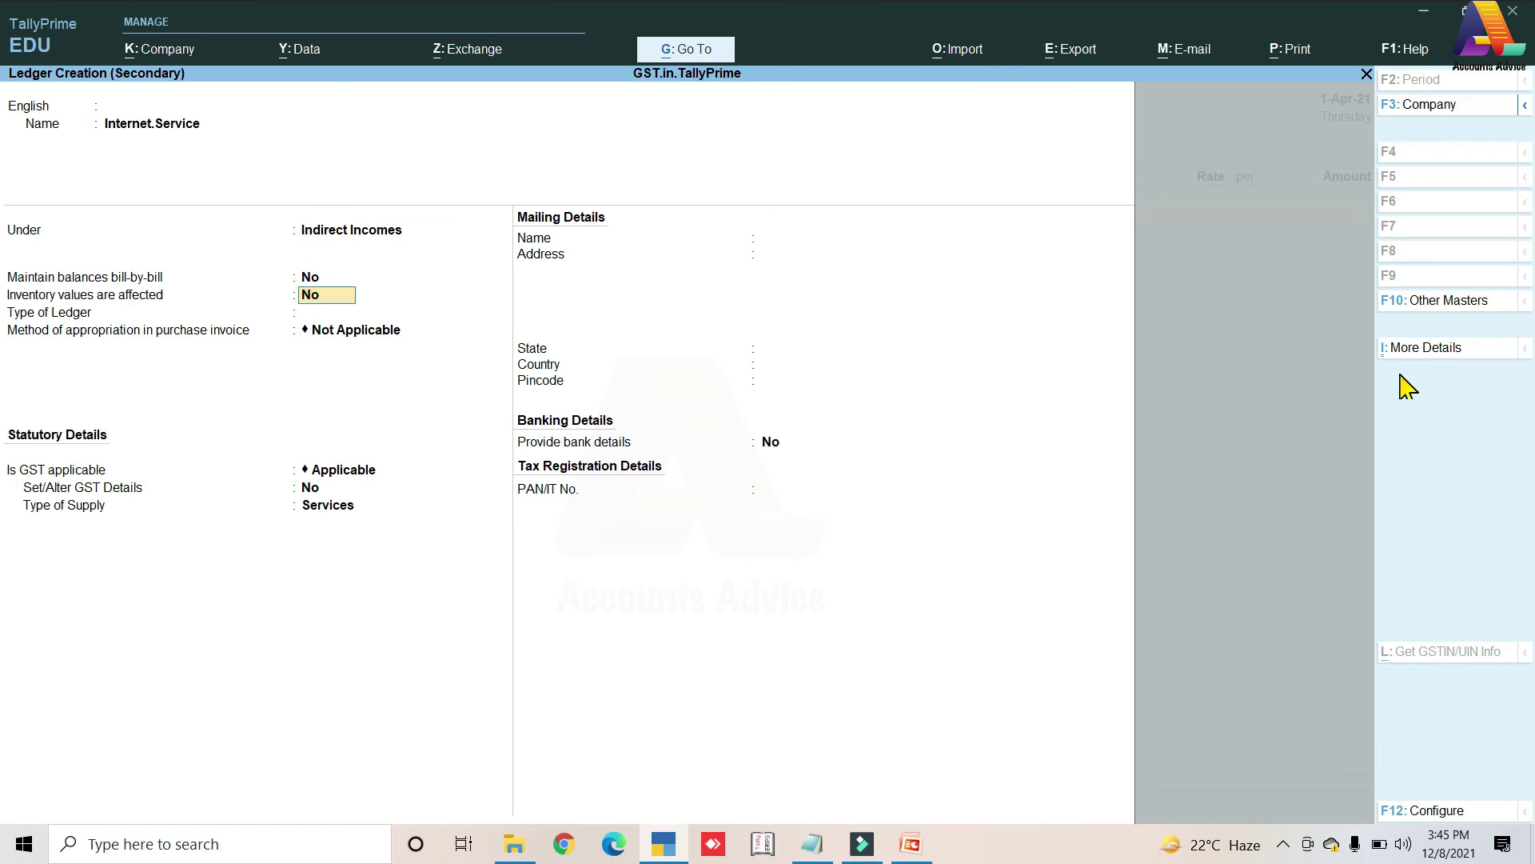
key("Return")
key("Return")
key("Return")
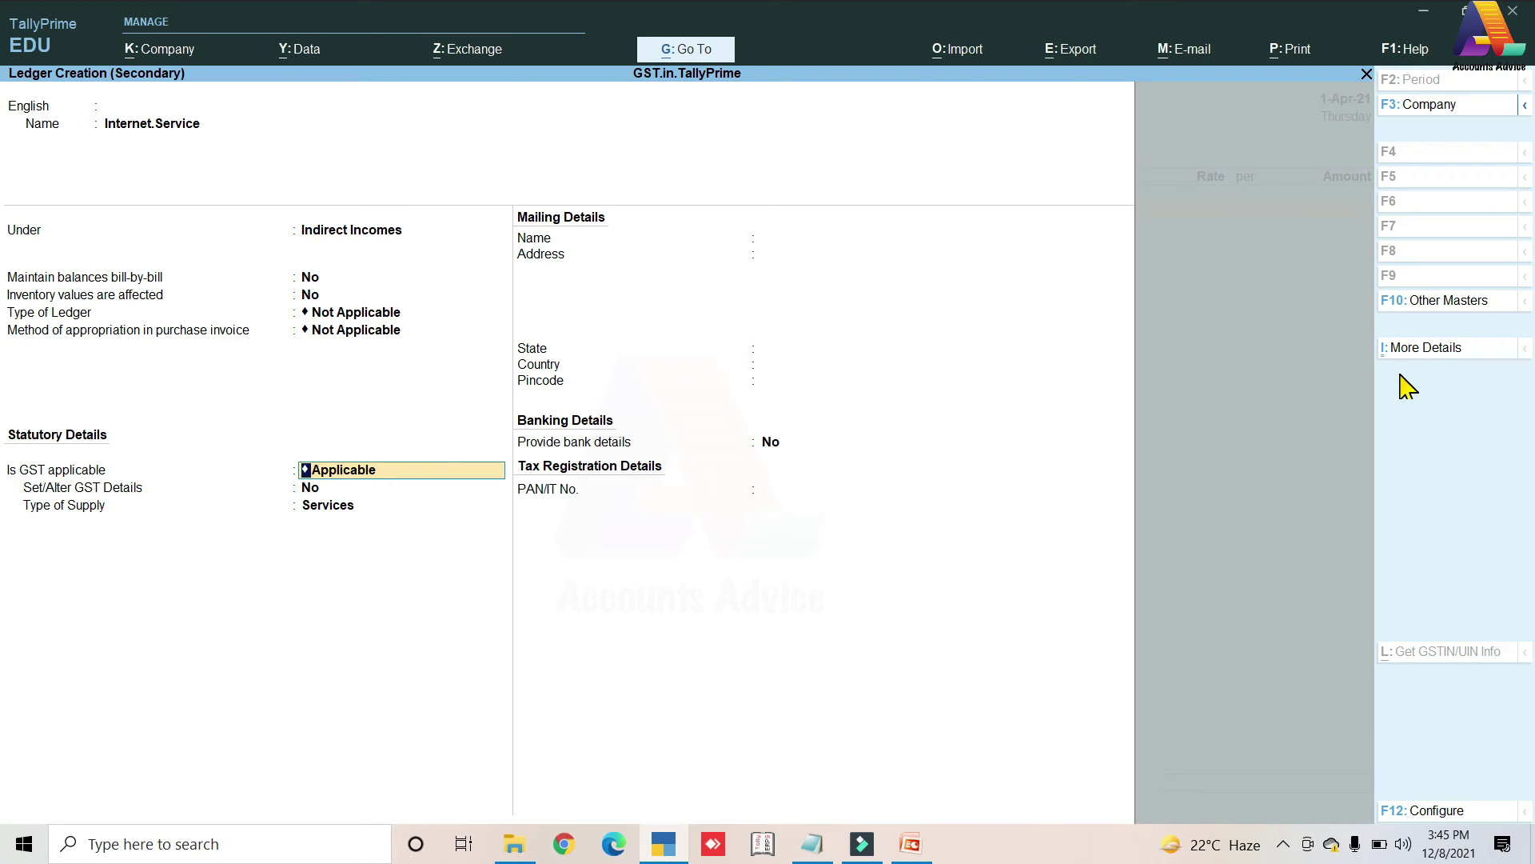
key("Return")
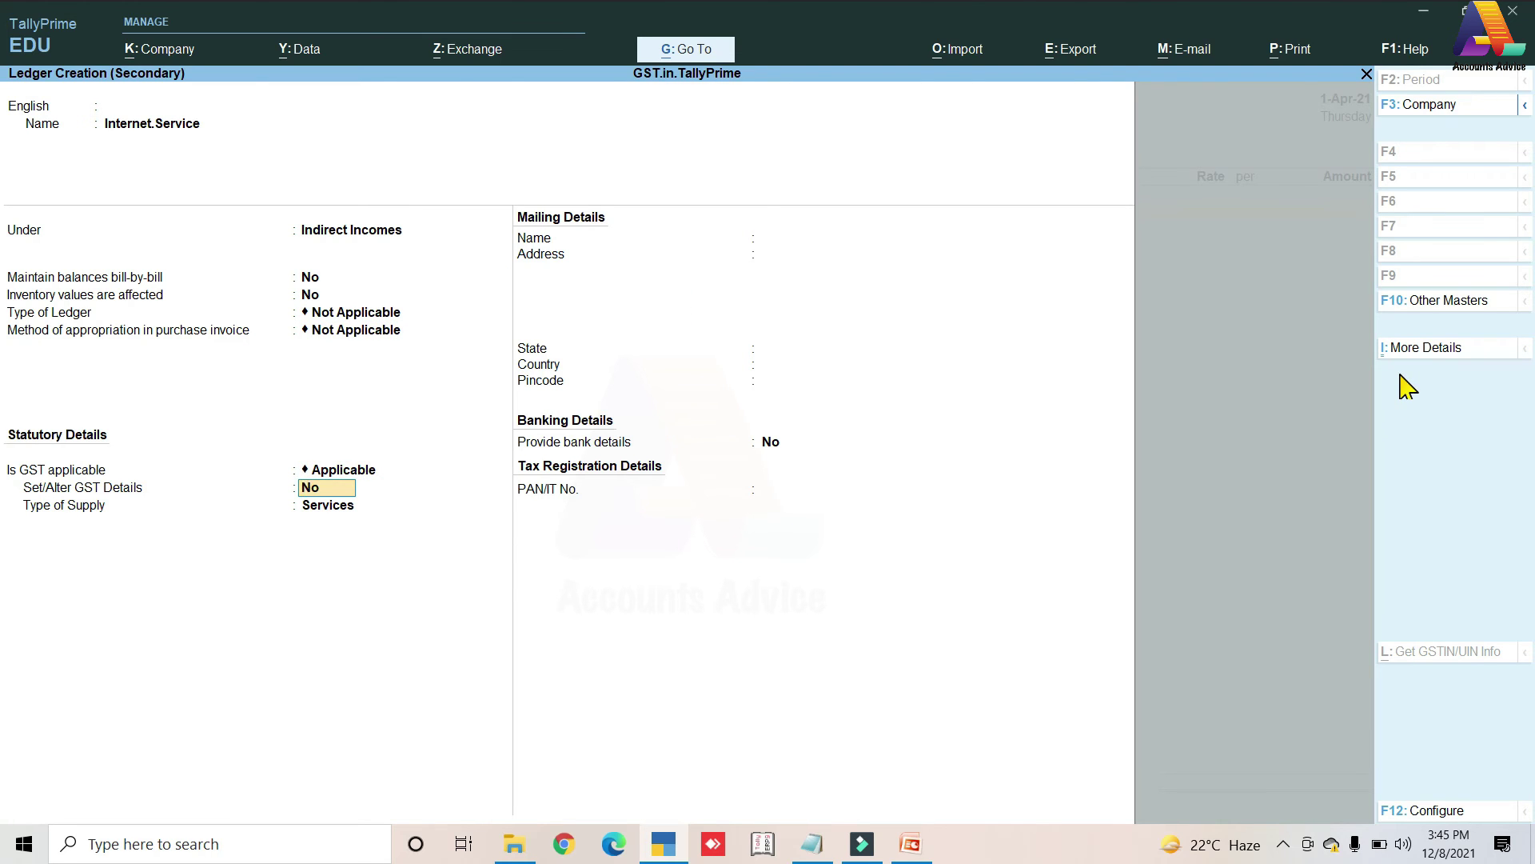
key("y")
key("Return")
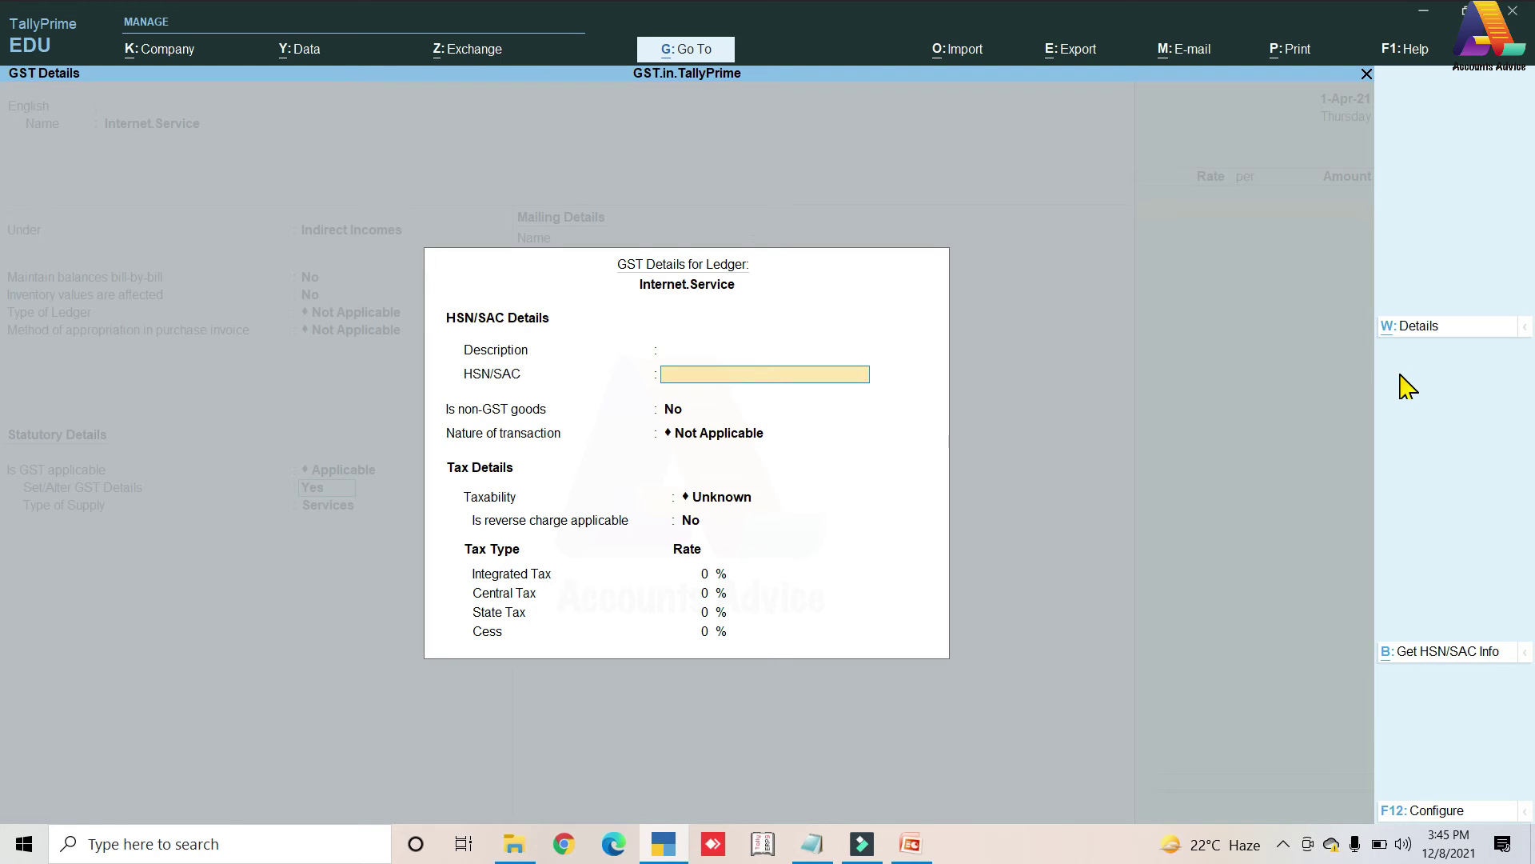
- Enter 9922 as the ledger's HSN/SAC, keeping non-GST goods at No and Nature of transaction as Not Applicable
type("9922")
key("Return")
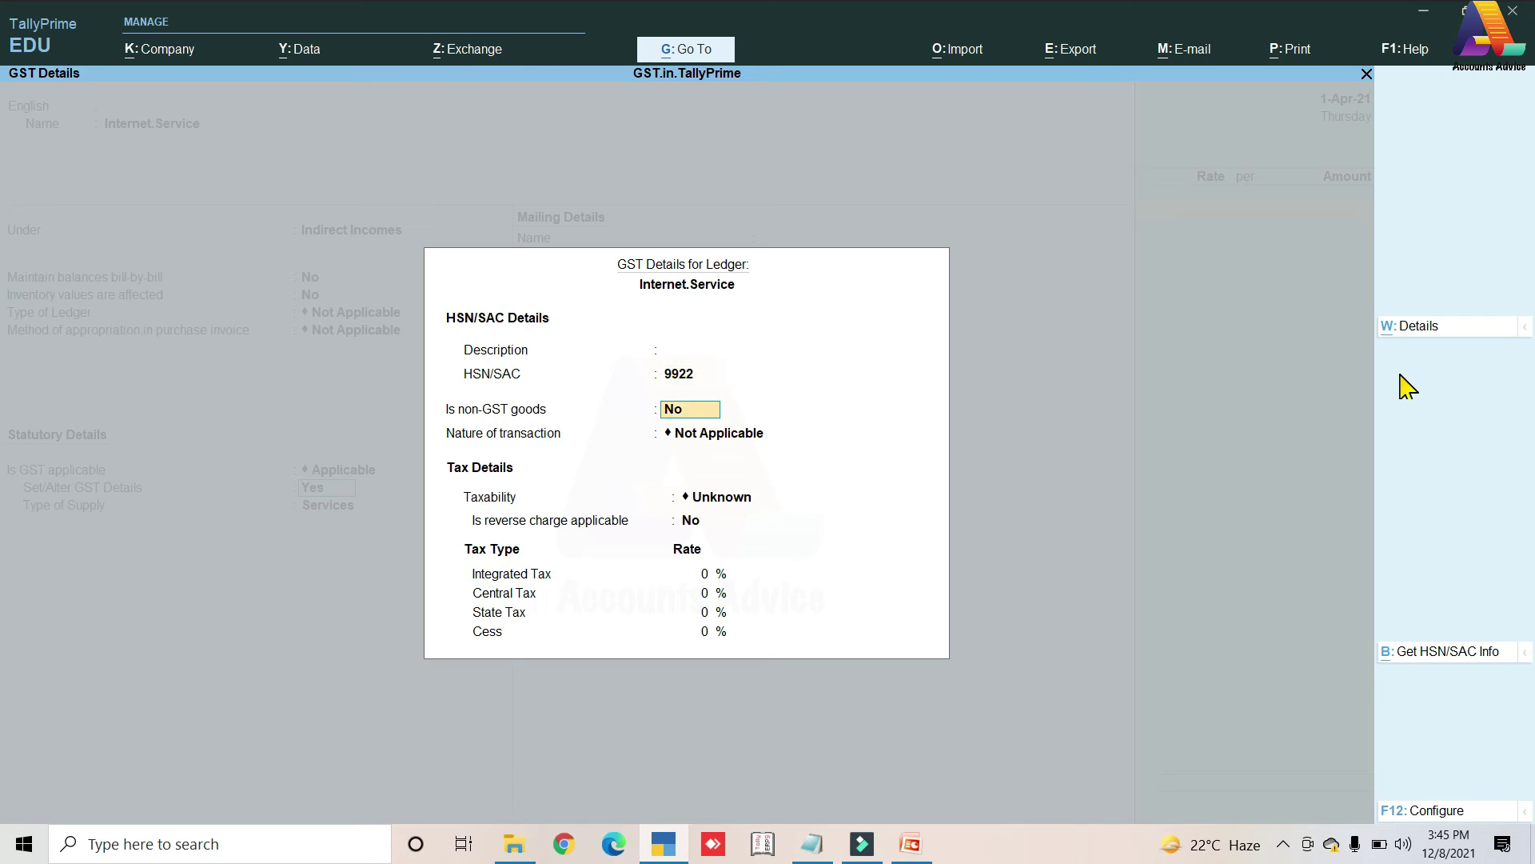
key("Return")
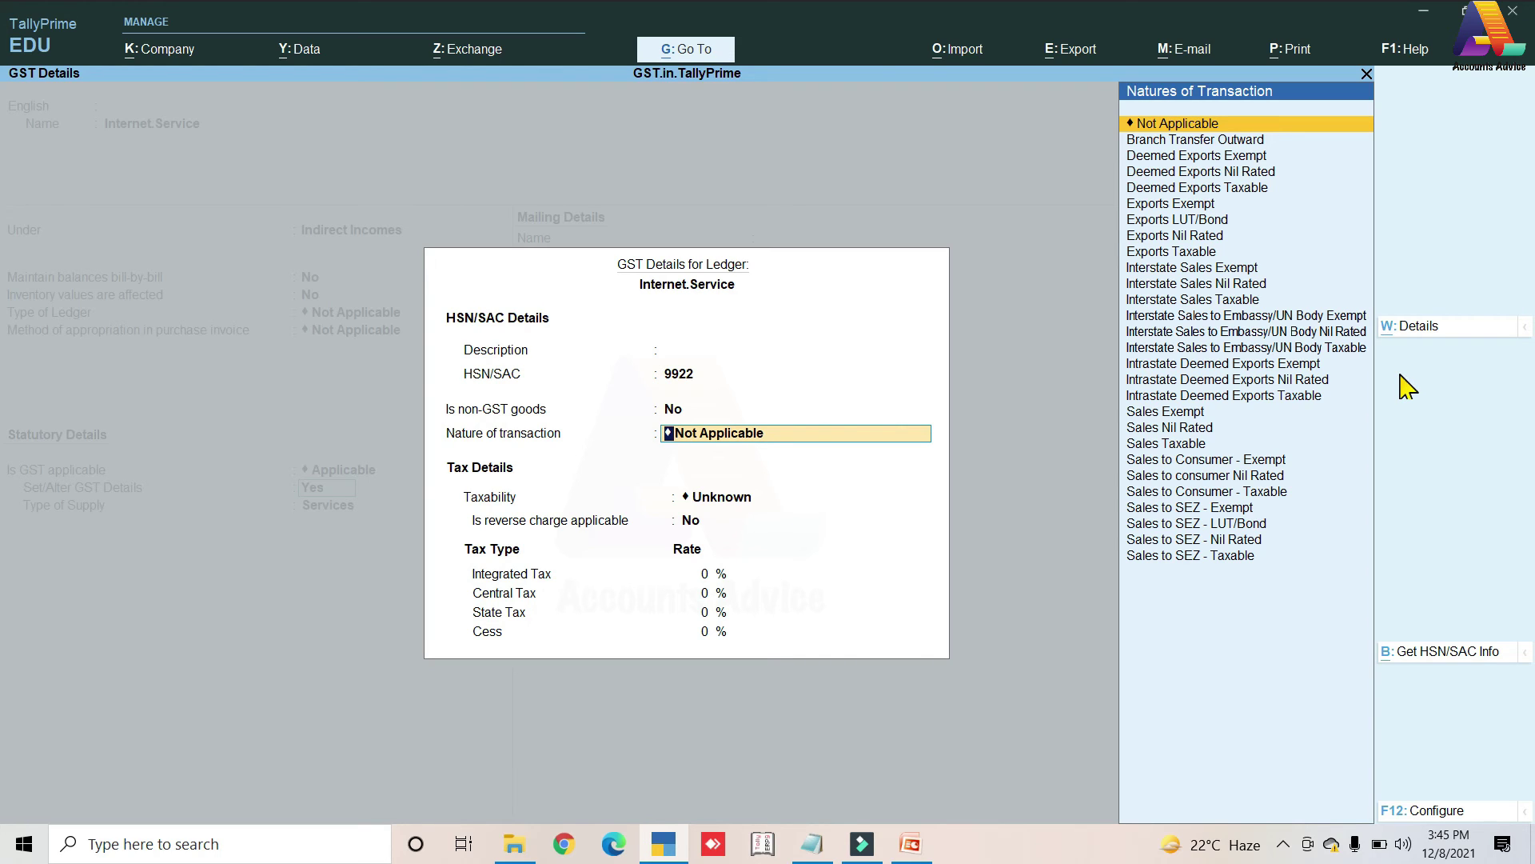
key("Return")
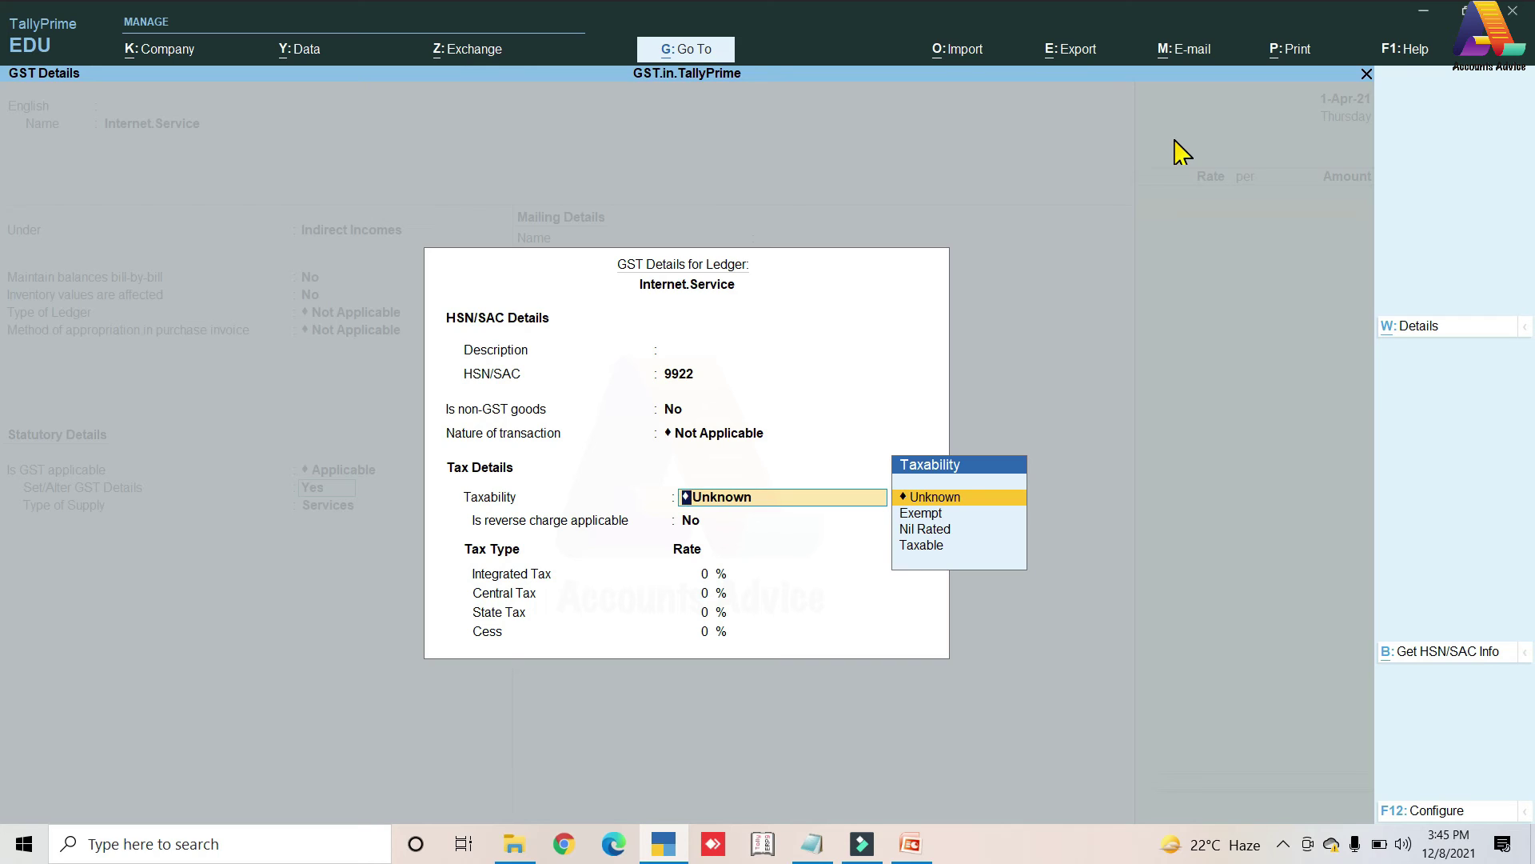
- Set the ledger's taxability to Taxable with 12% integrated tax, keep Services as the supply type, and save the ledger
key("Down")
key("Down")
key("Down")
key("Return")
key("Return")
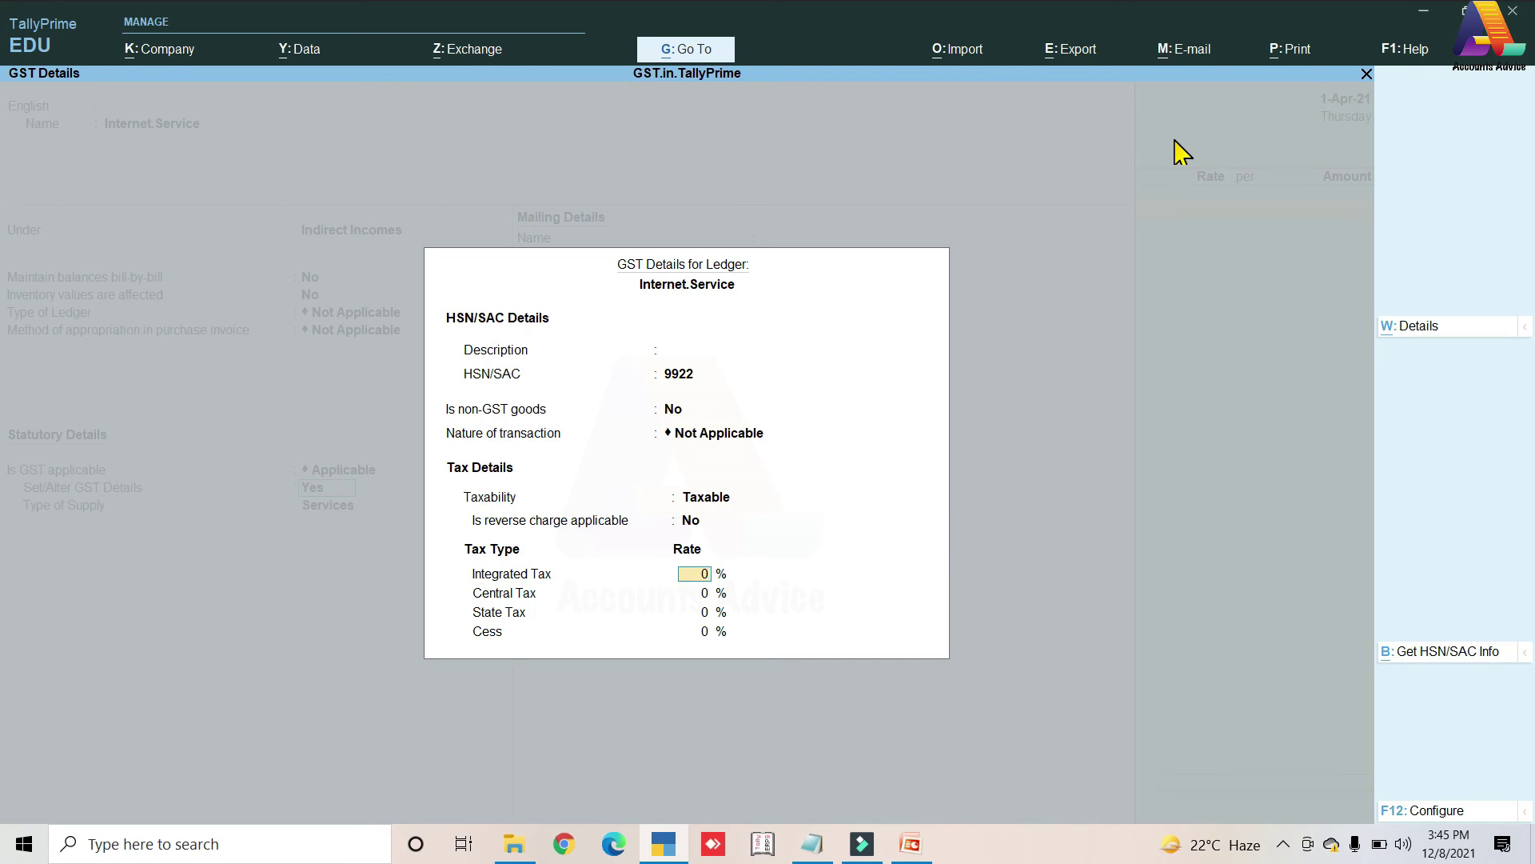
type("12")
key("Return")
key("ctrl+a")
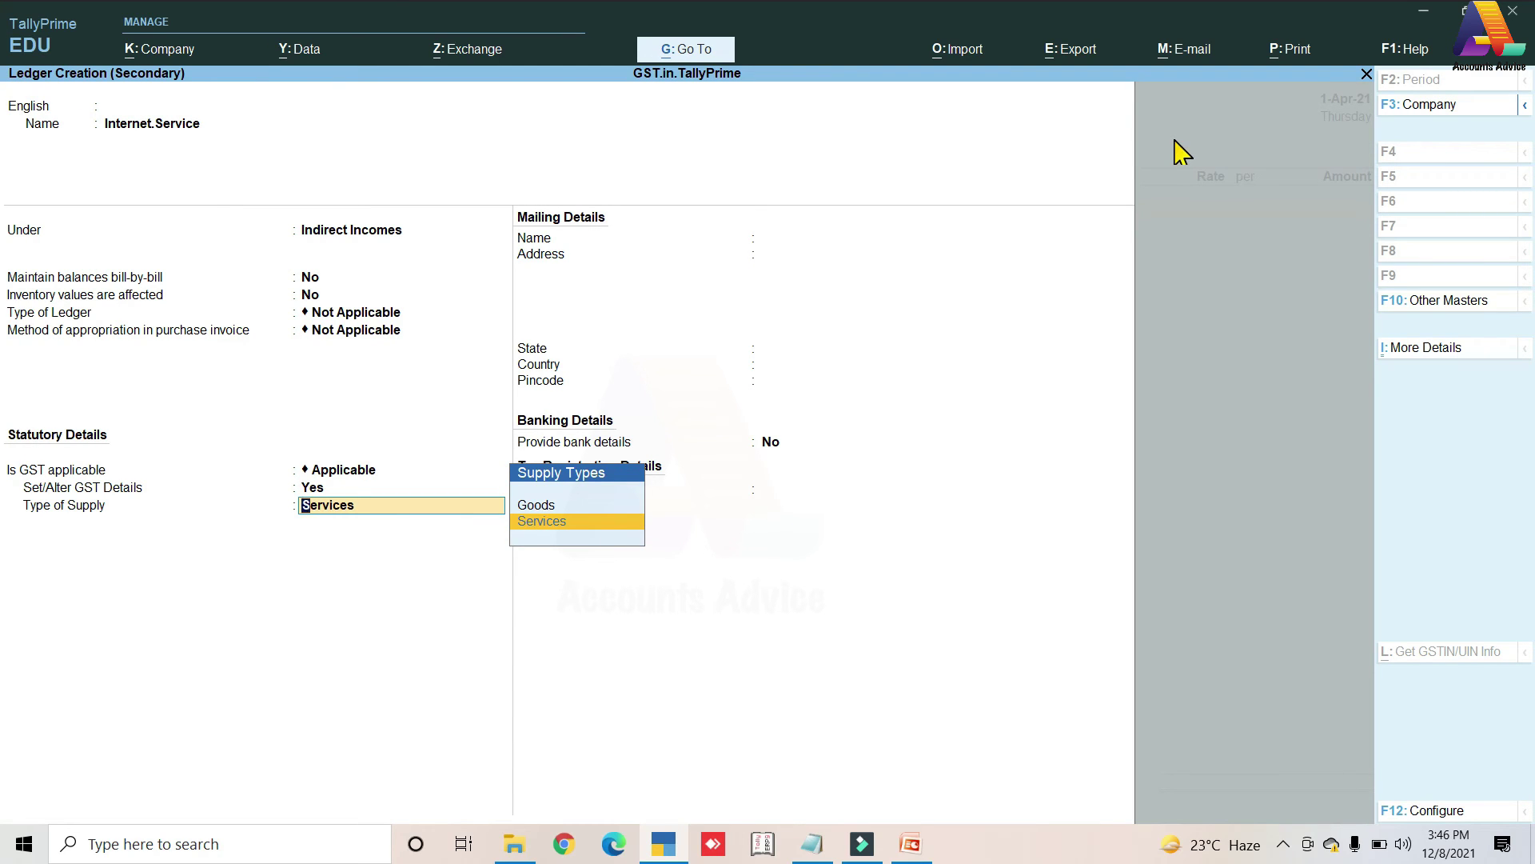
key("Return")
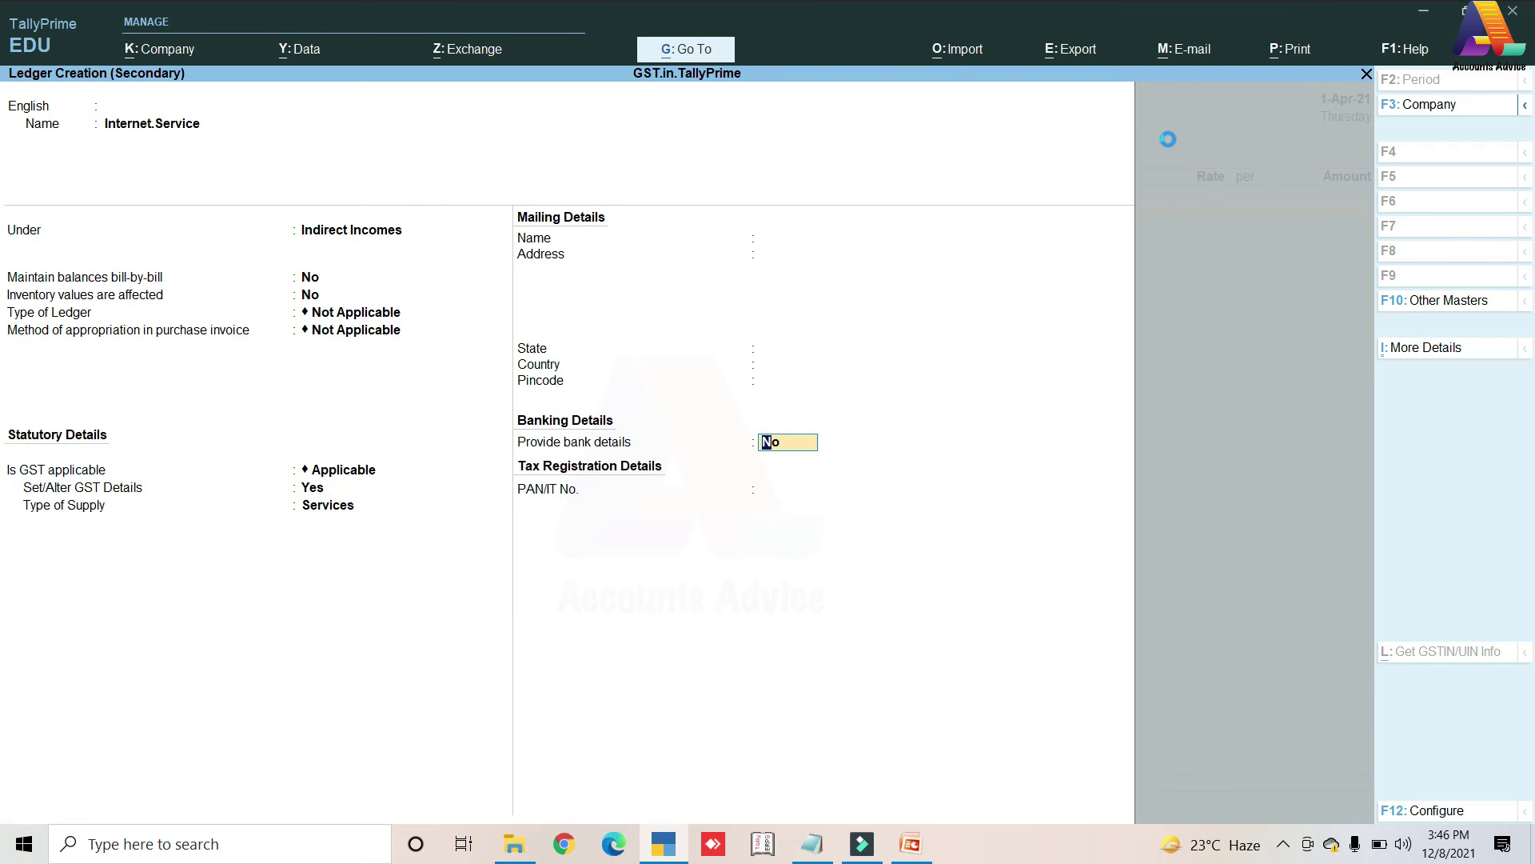
key("ctrl+a")
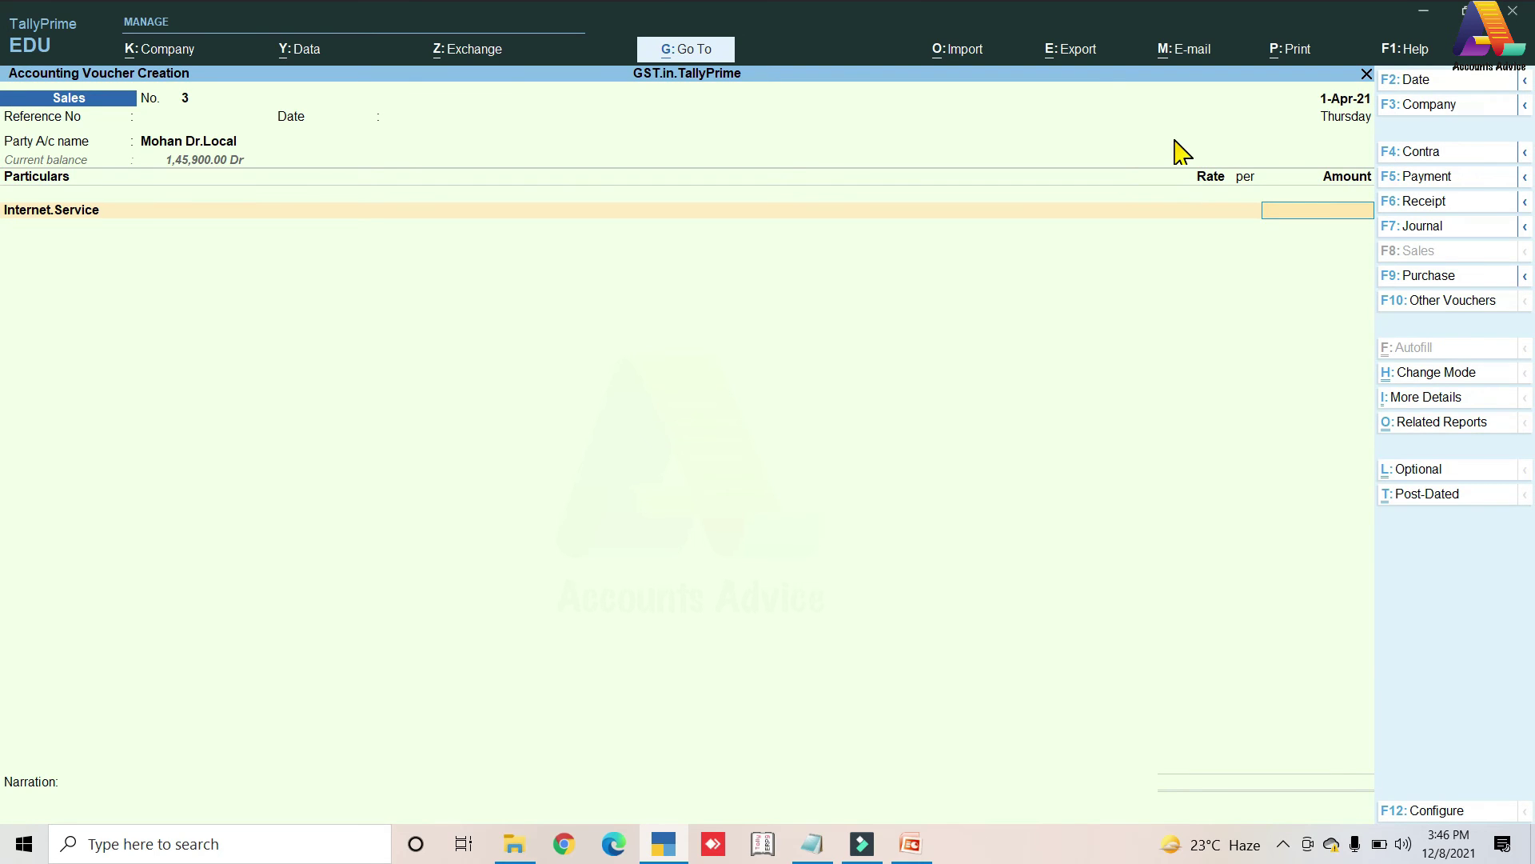
- Enter 5000 as the Internet.Service amount and accept the tax classification details
type("5000")
key("Return")
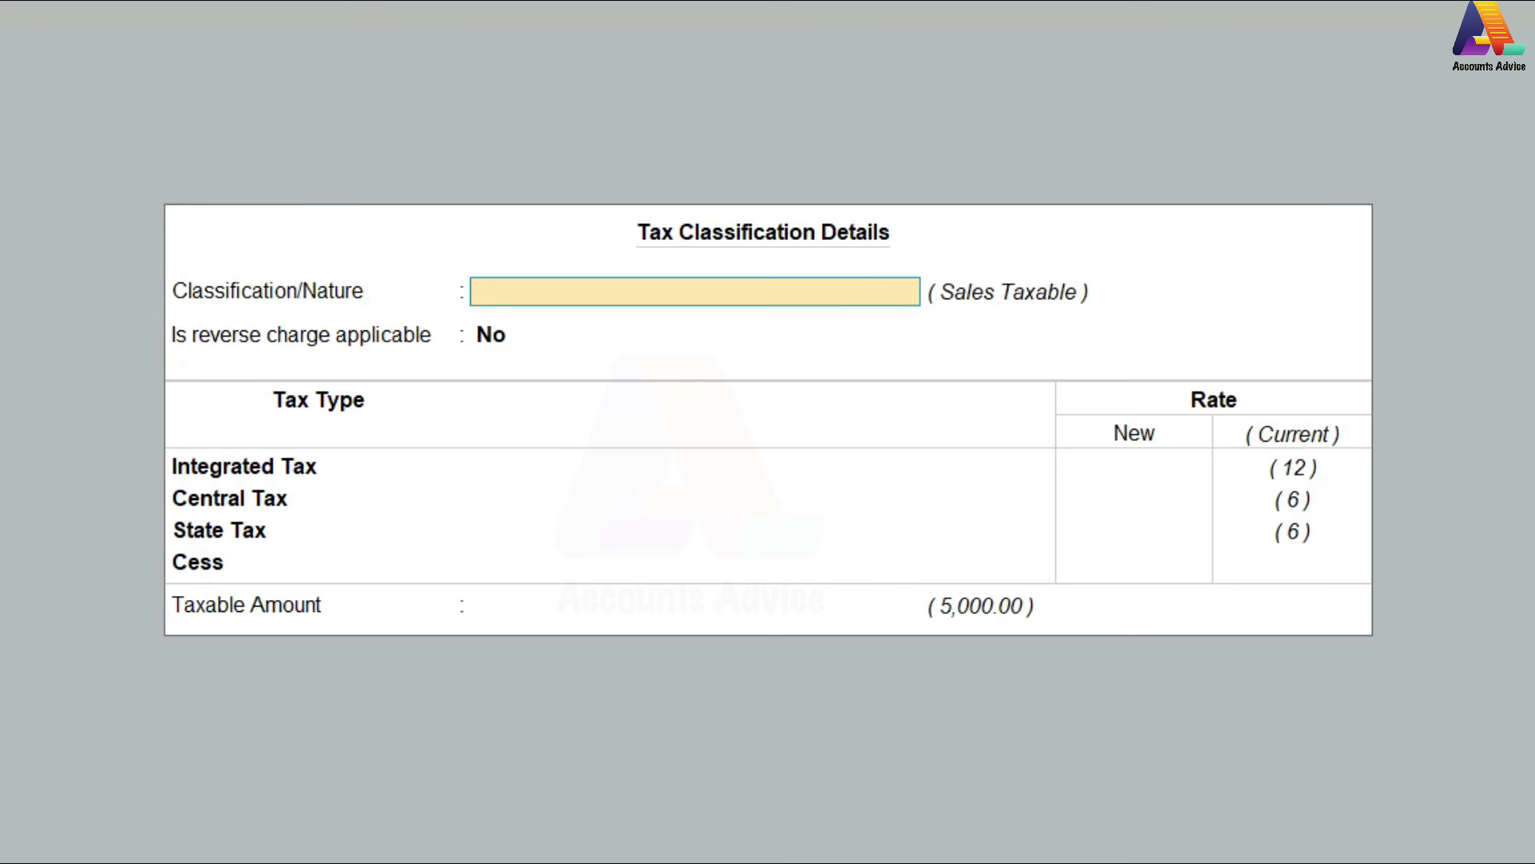
key("ctrl+a")
- Add the CGST and SGST ledgers to the service invoice with their calculated amounts
type("CG")
key("Return")
key("Return")
type("SG")
key("Return")
key("Return")
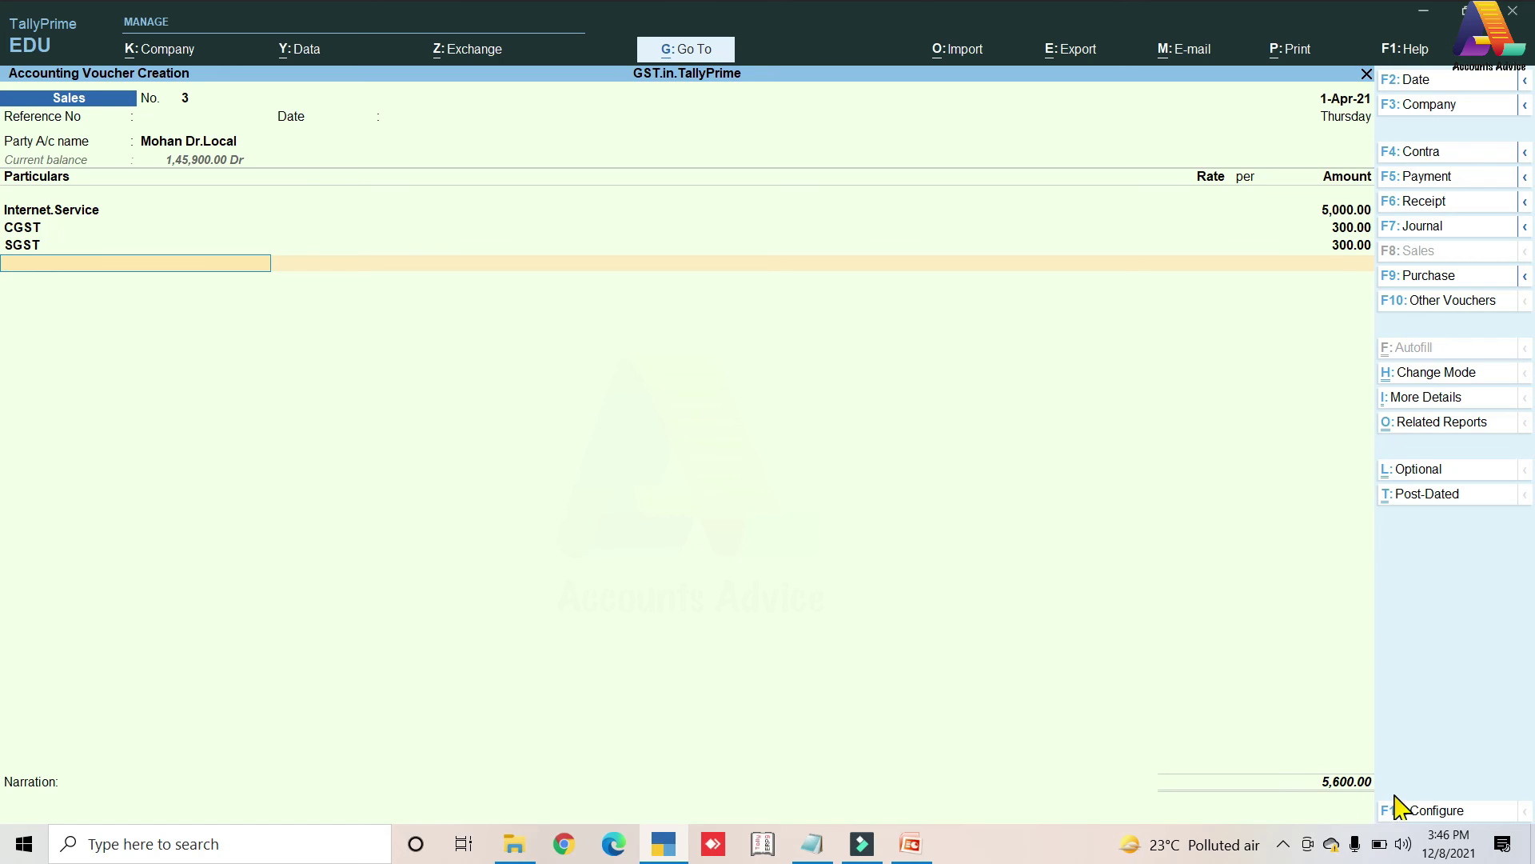
- Finish the Internet.Service sales invoice for Mohan Dr.Local without a narration and save it
key("Return")
key("Return")
key("Return")
key("Return")
key("Return")
key("Return")
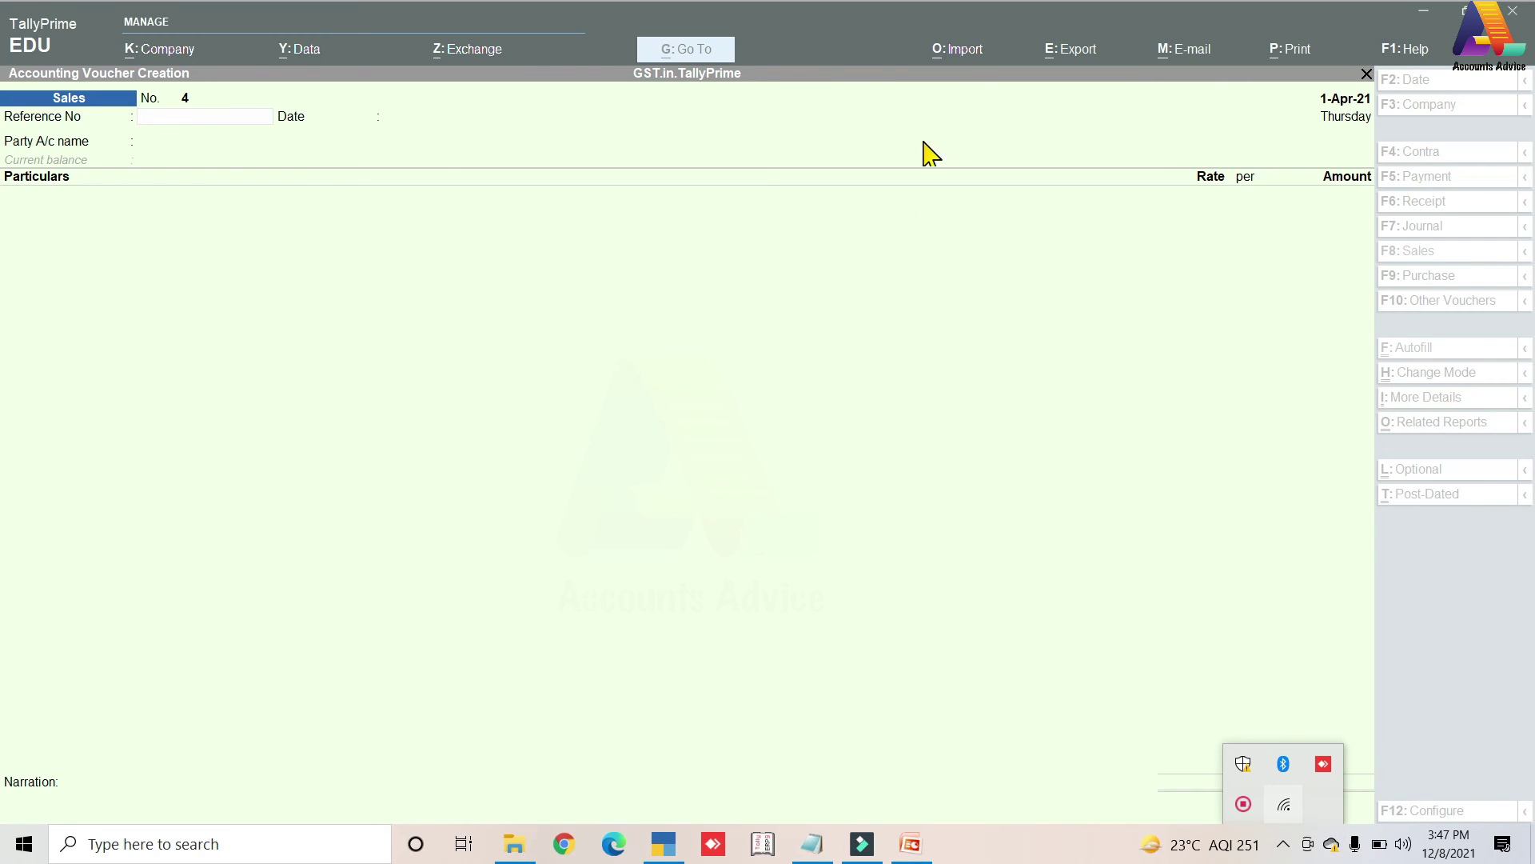
left_click(803, 23)
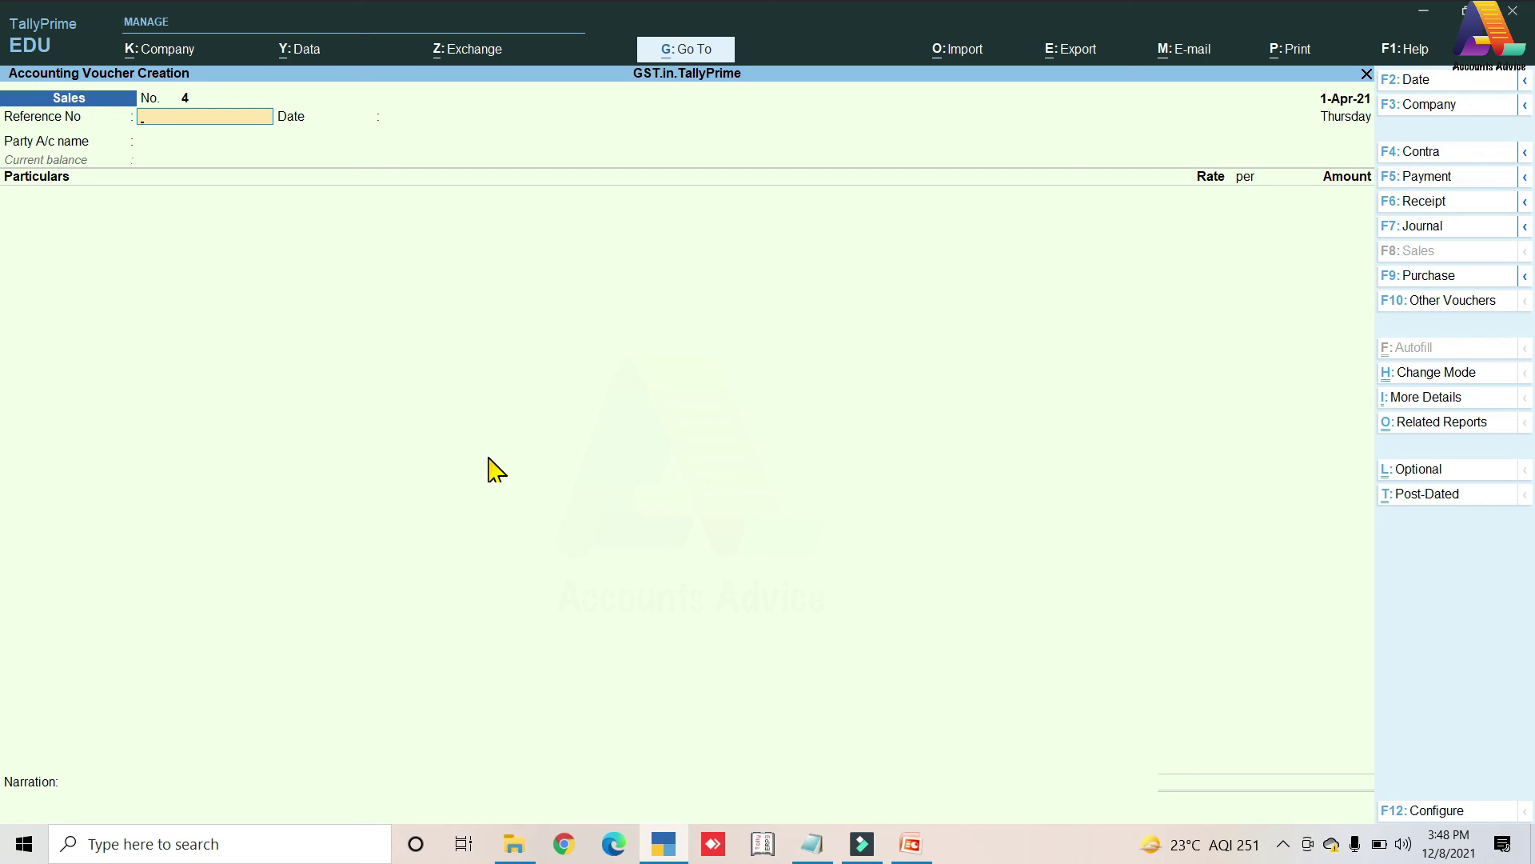
- Leave voucher entry and start creating a new voucher type master
key("Escape")
key("Up")
key("Up")
key("Up")
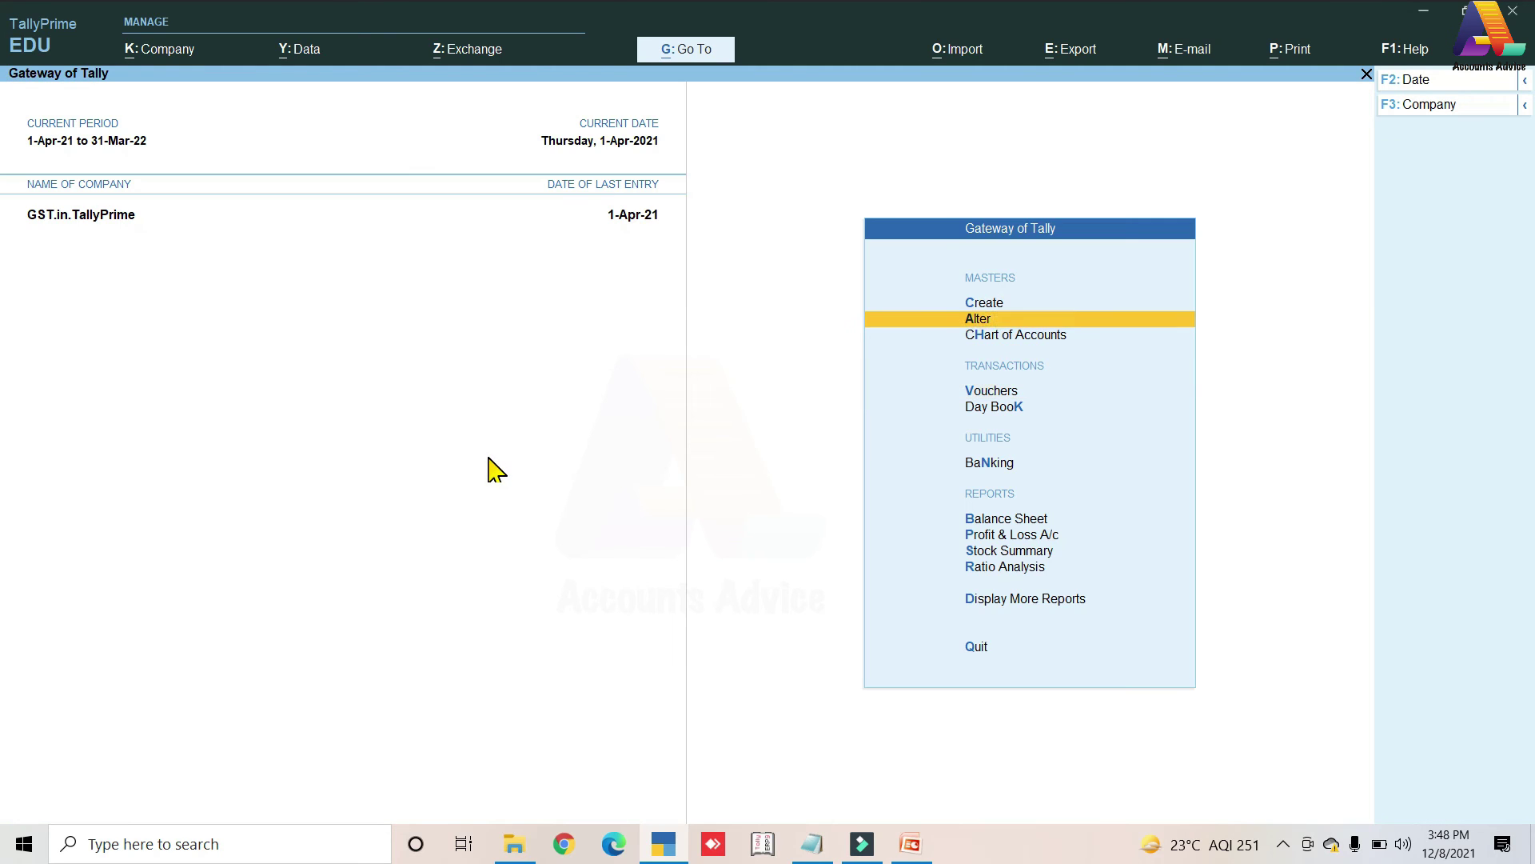
key("Return")
key("Down")
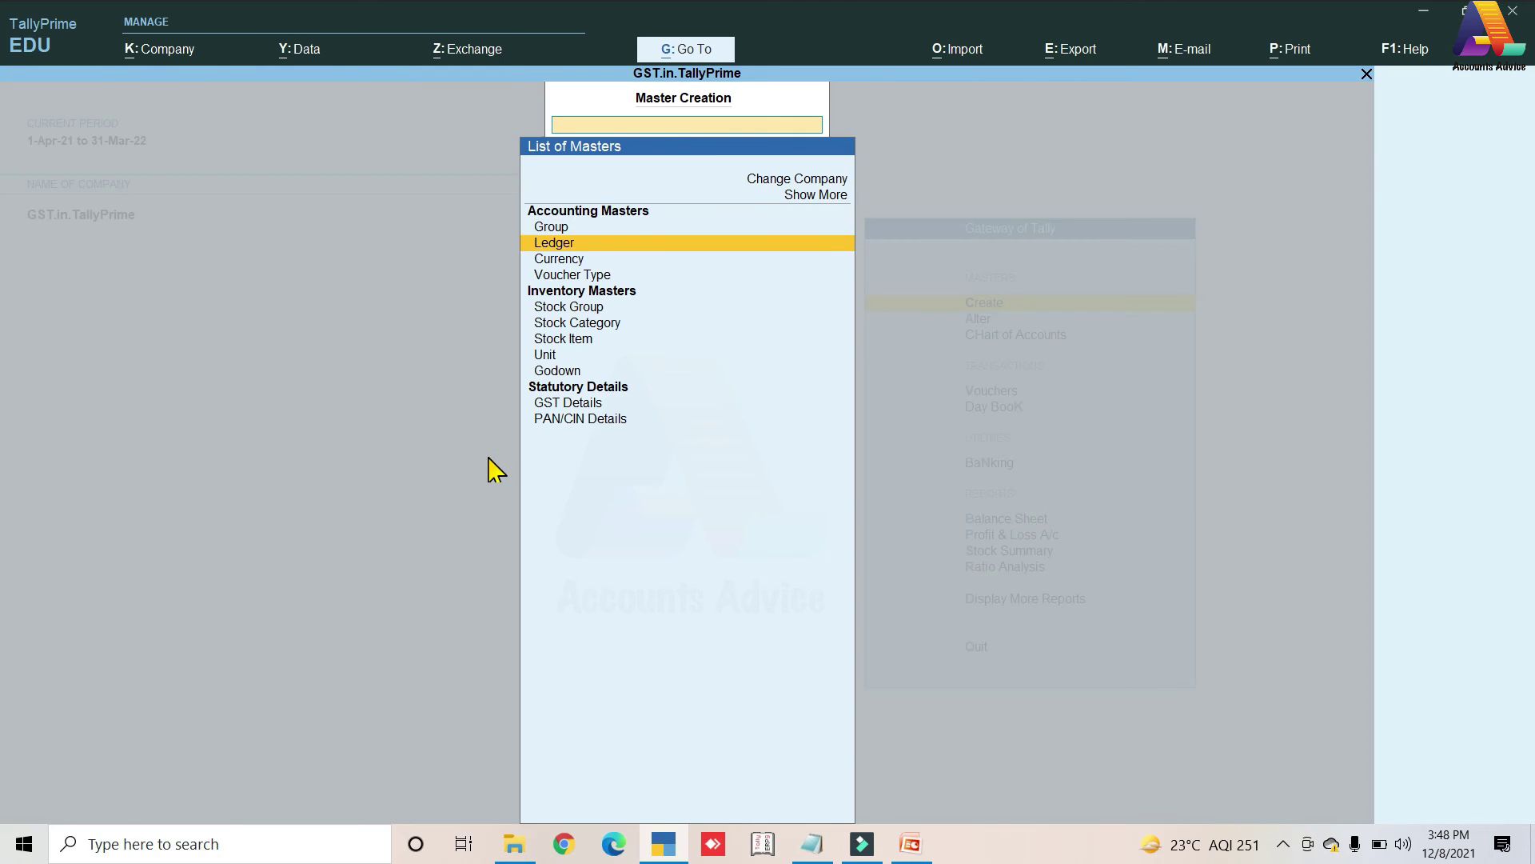
key("Down")
key("Down")
key("Return")
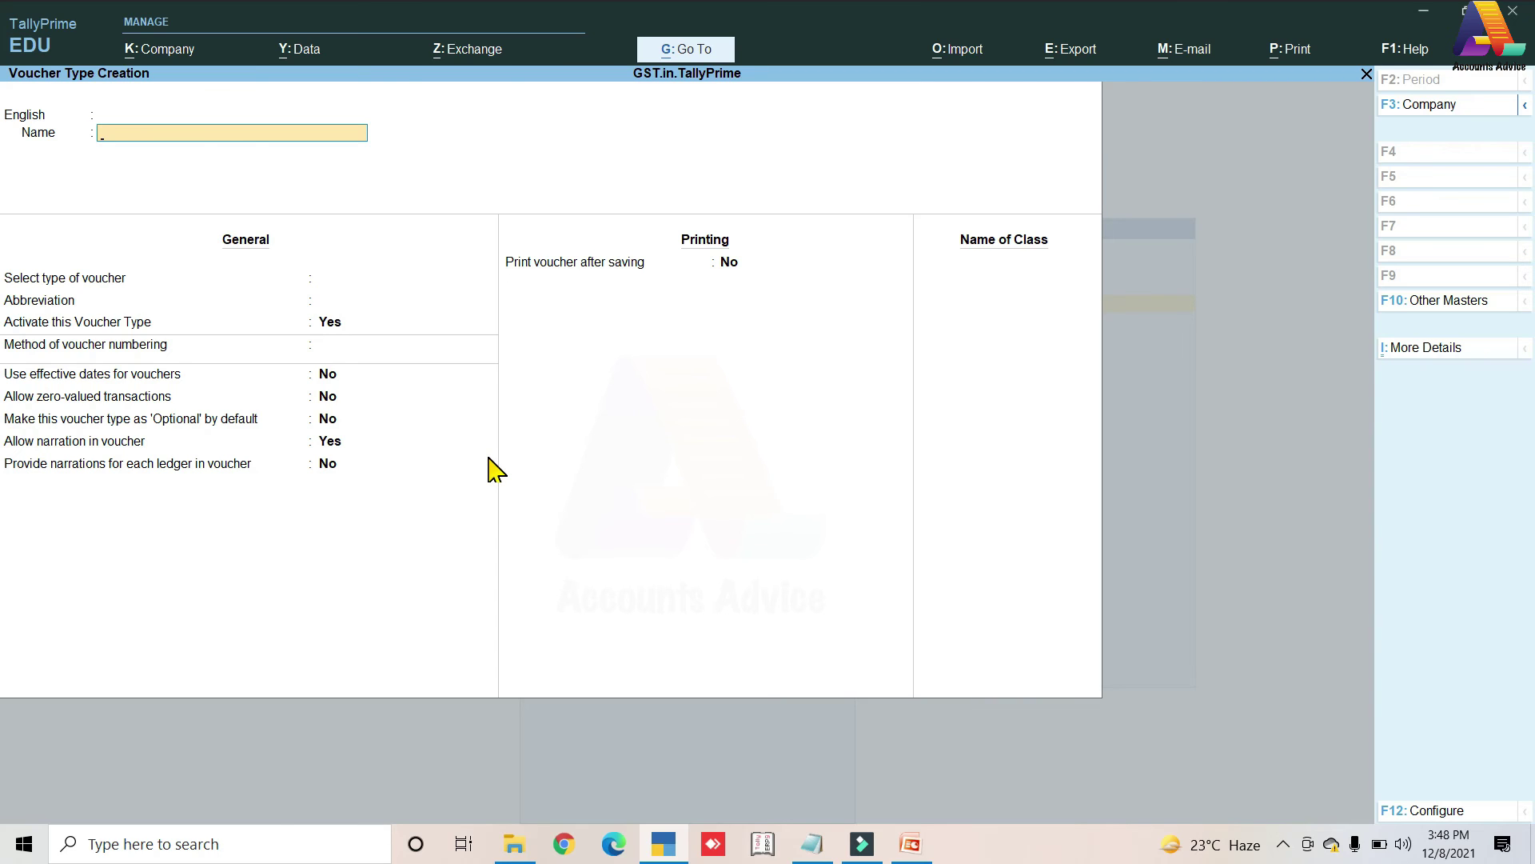
- Name the voucher type Tax.Invoice and base it on Sales, keeping the abbreviation Sale and activation at Yes
type("Tax.Invoice")
key("Return")
key("Return")
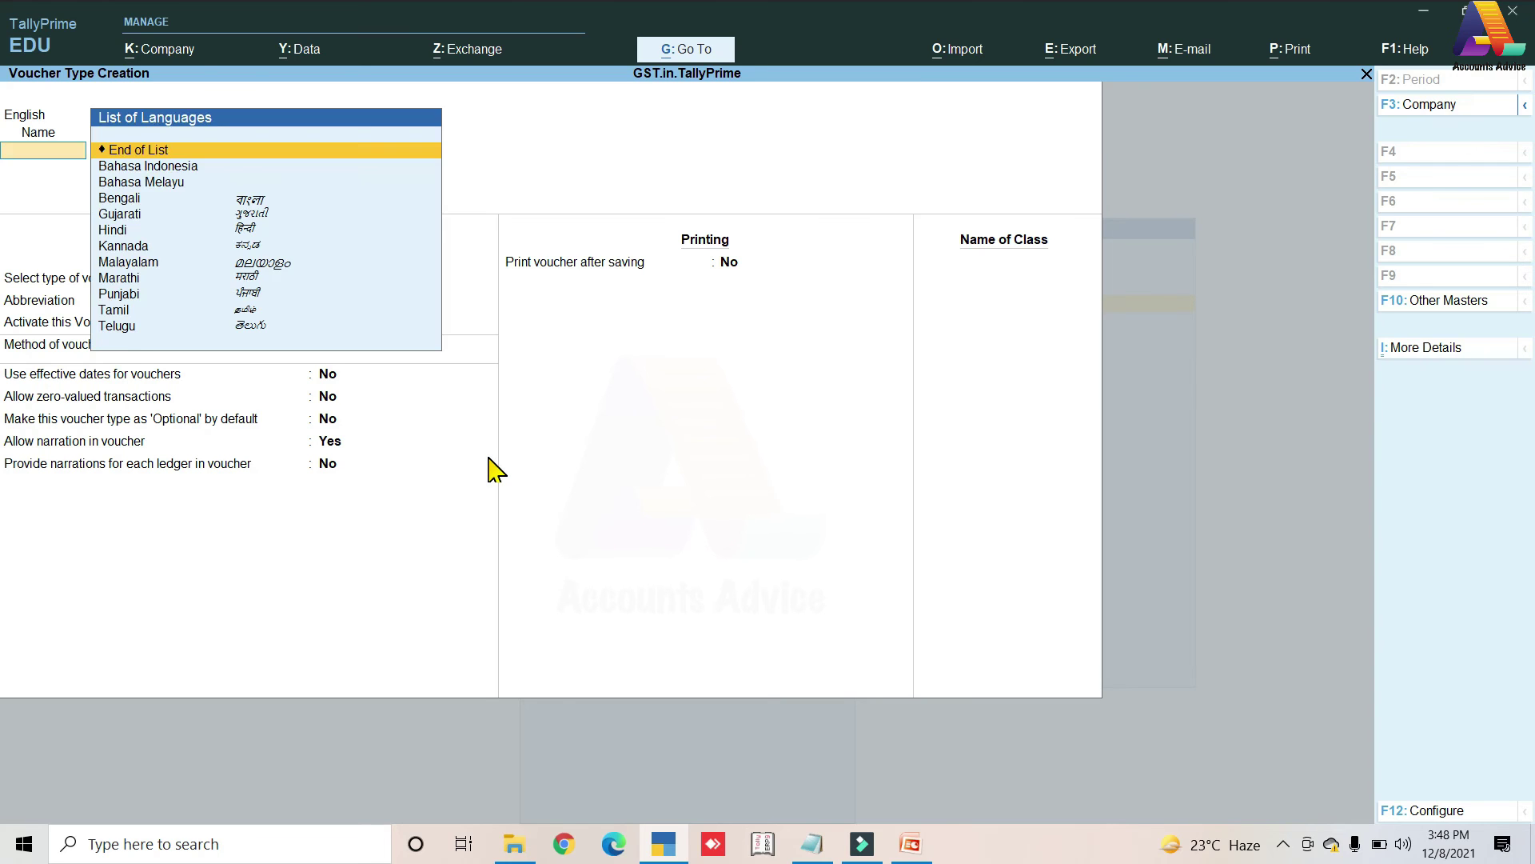
key("Return")
type("Sa")
key("Return")
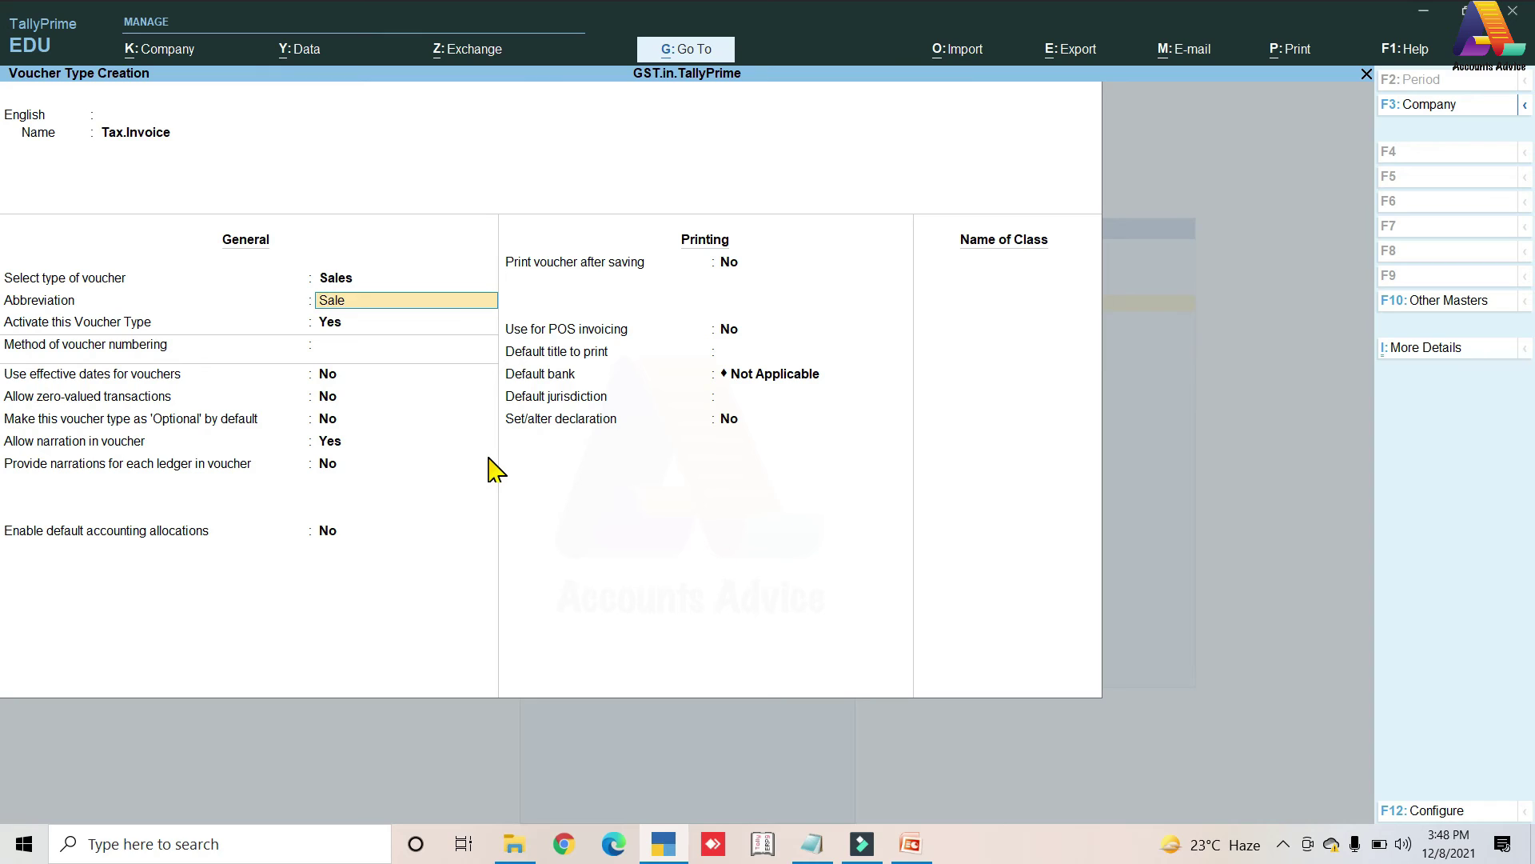
key("Return")
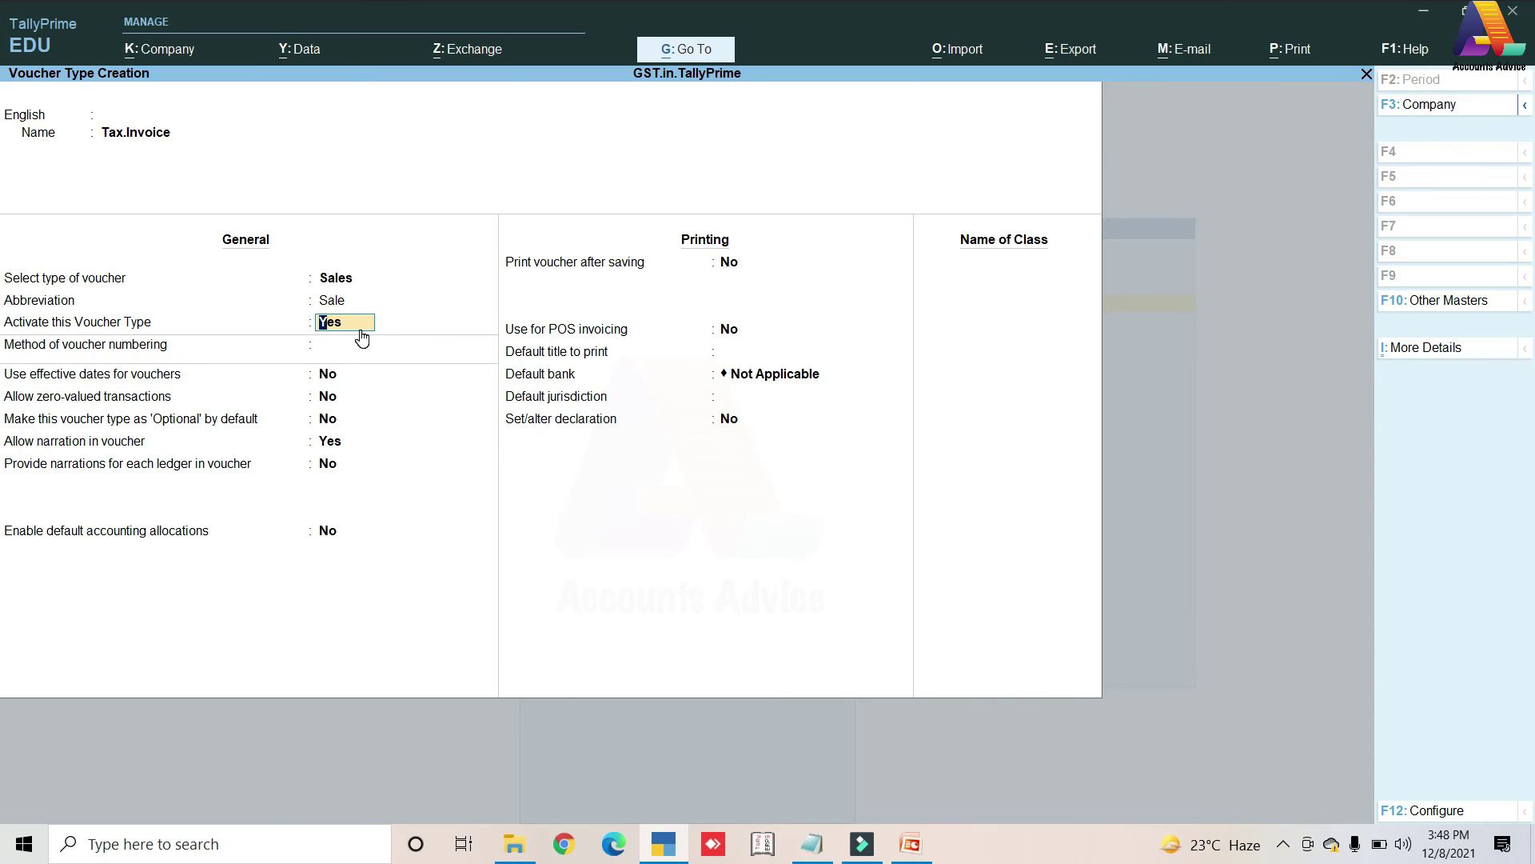
key("Return")
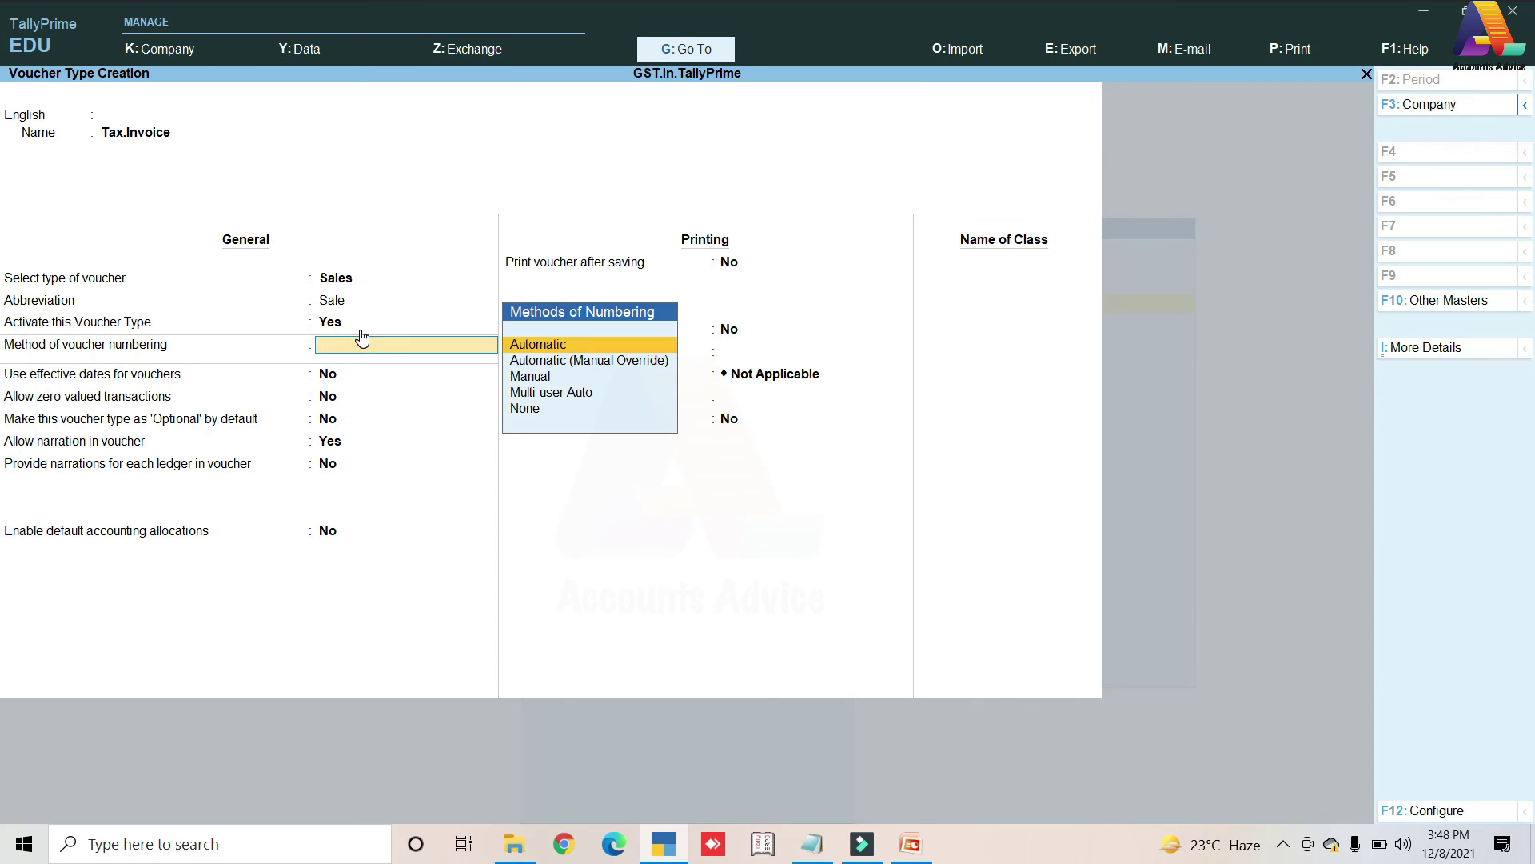
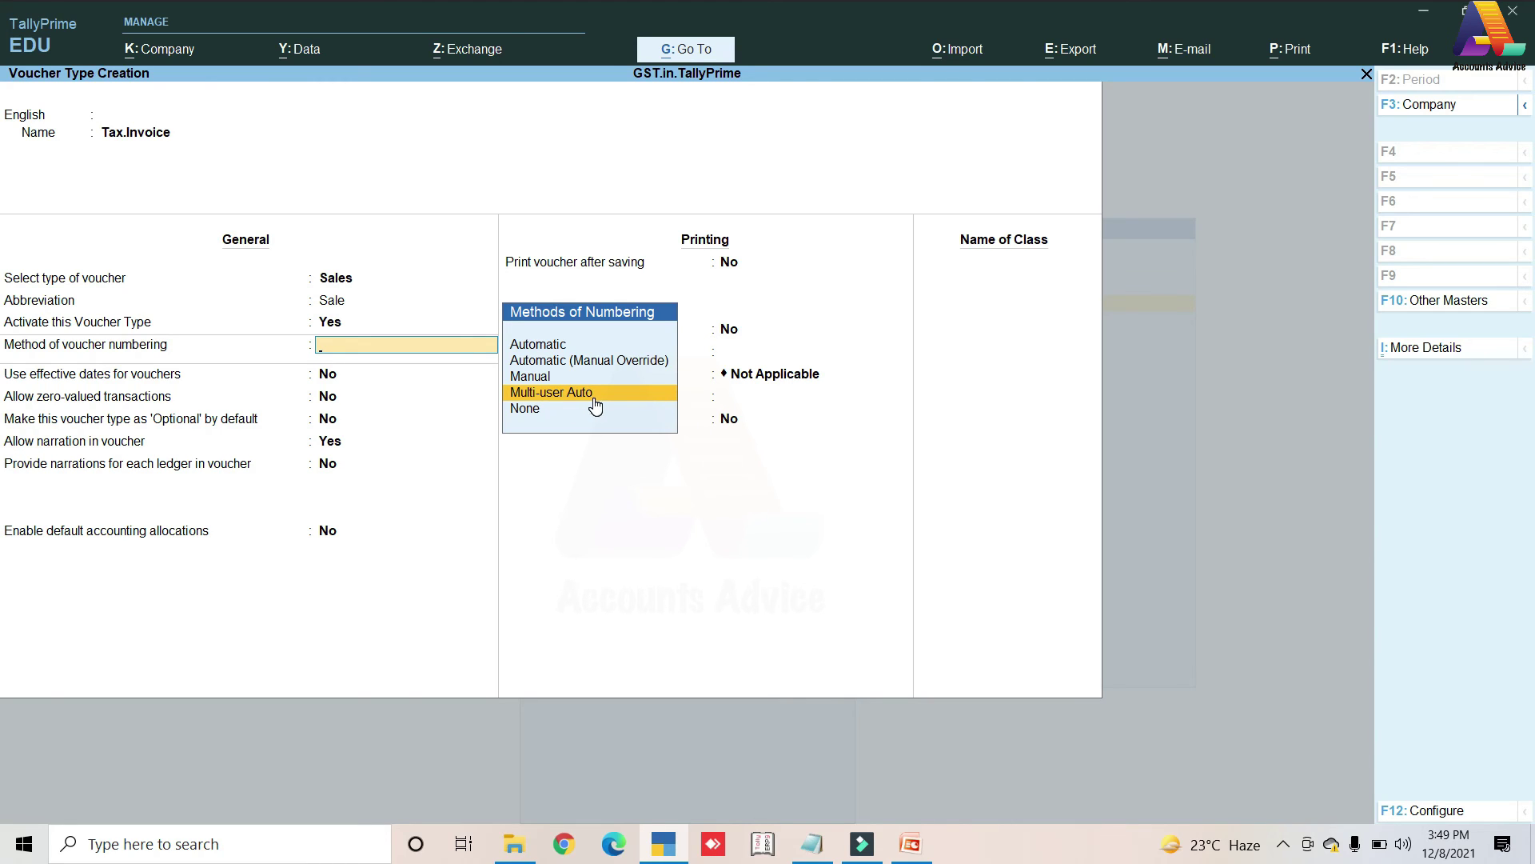
- Set the method of voucher numbering to Automatic and enable advanced configuration
key("Up")
key("Up")
key("Up")
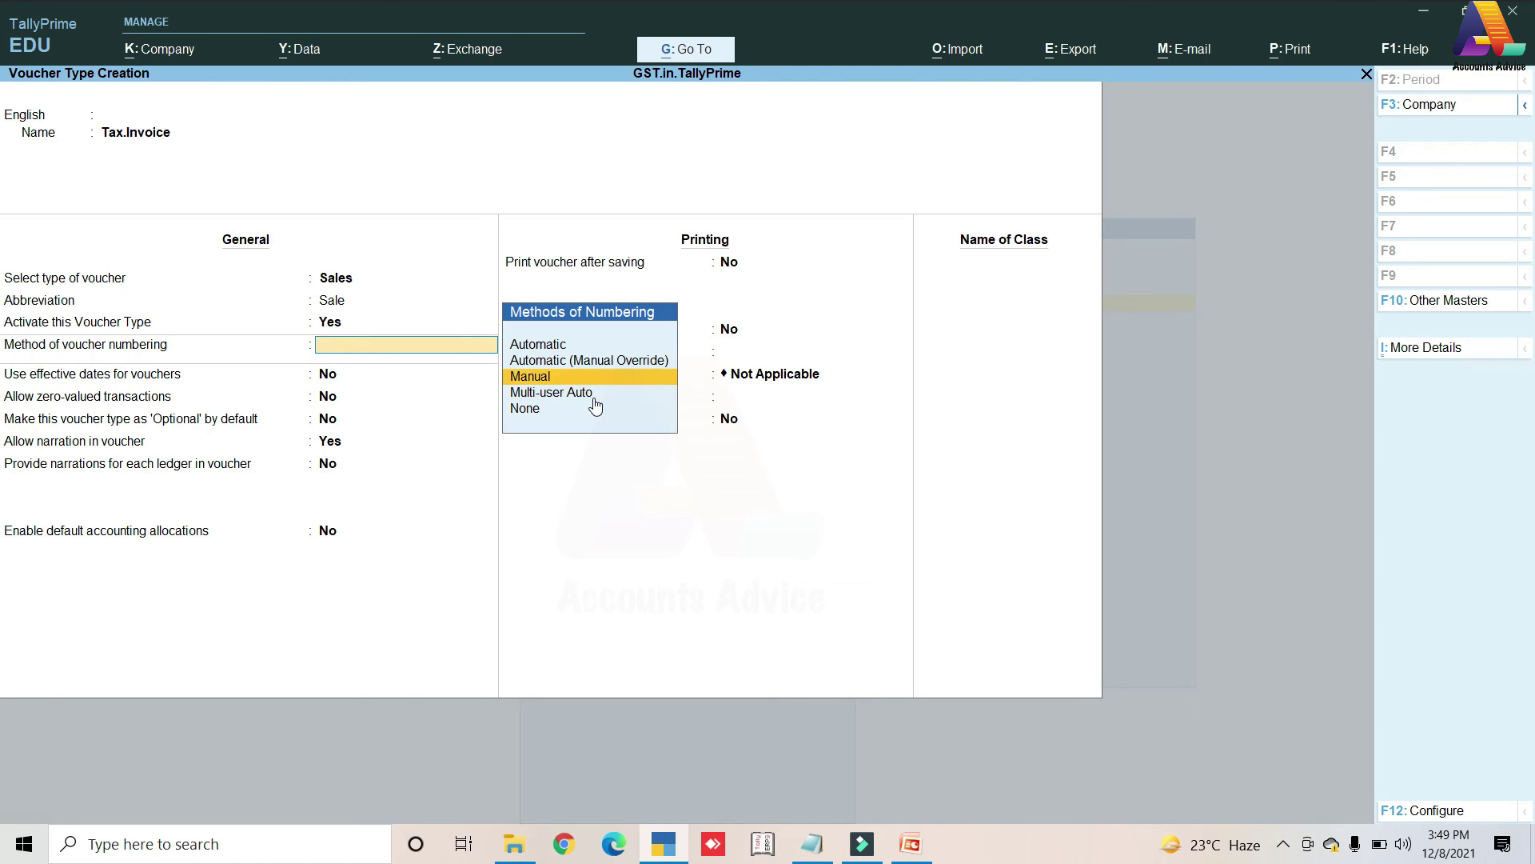
key("Return")
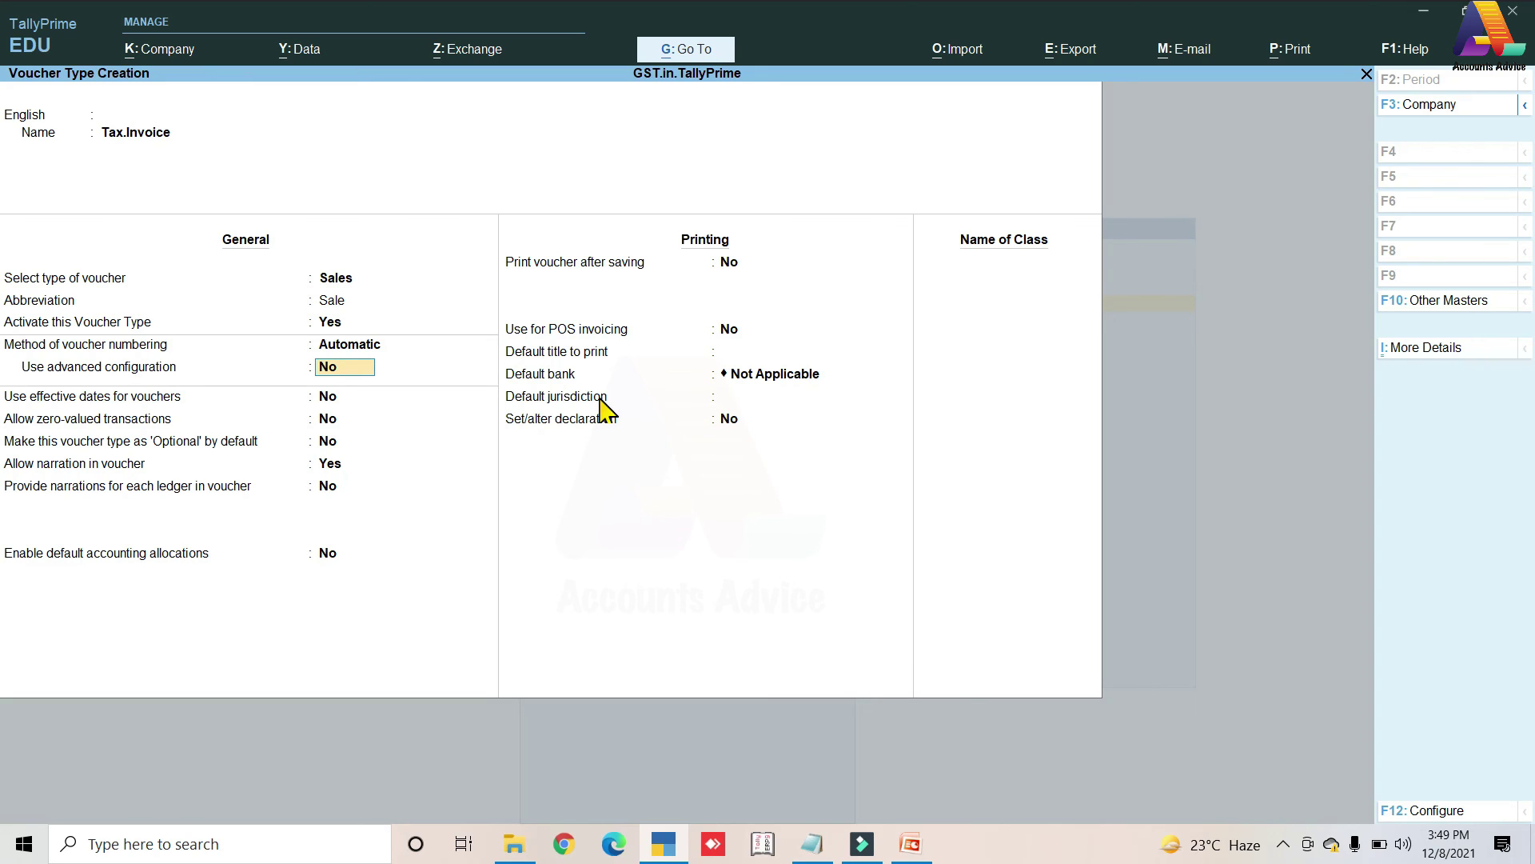
type("y")
key("Return")
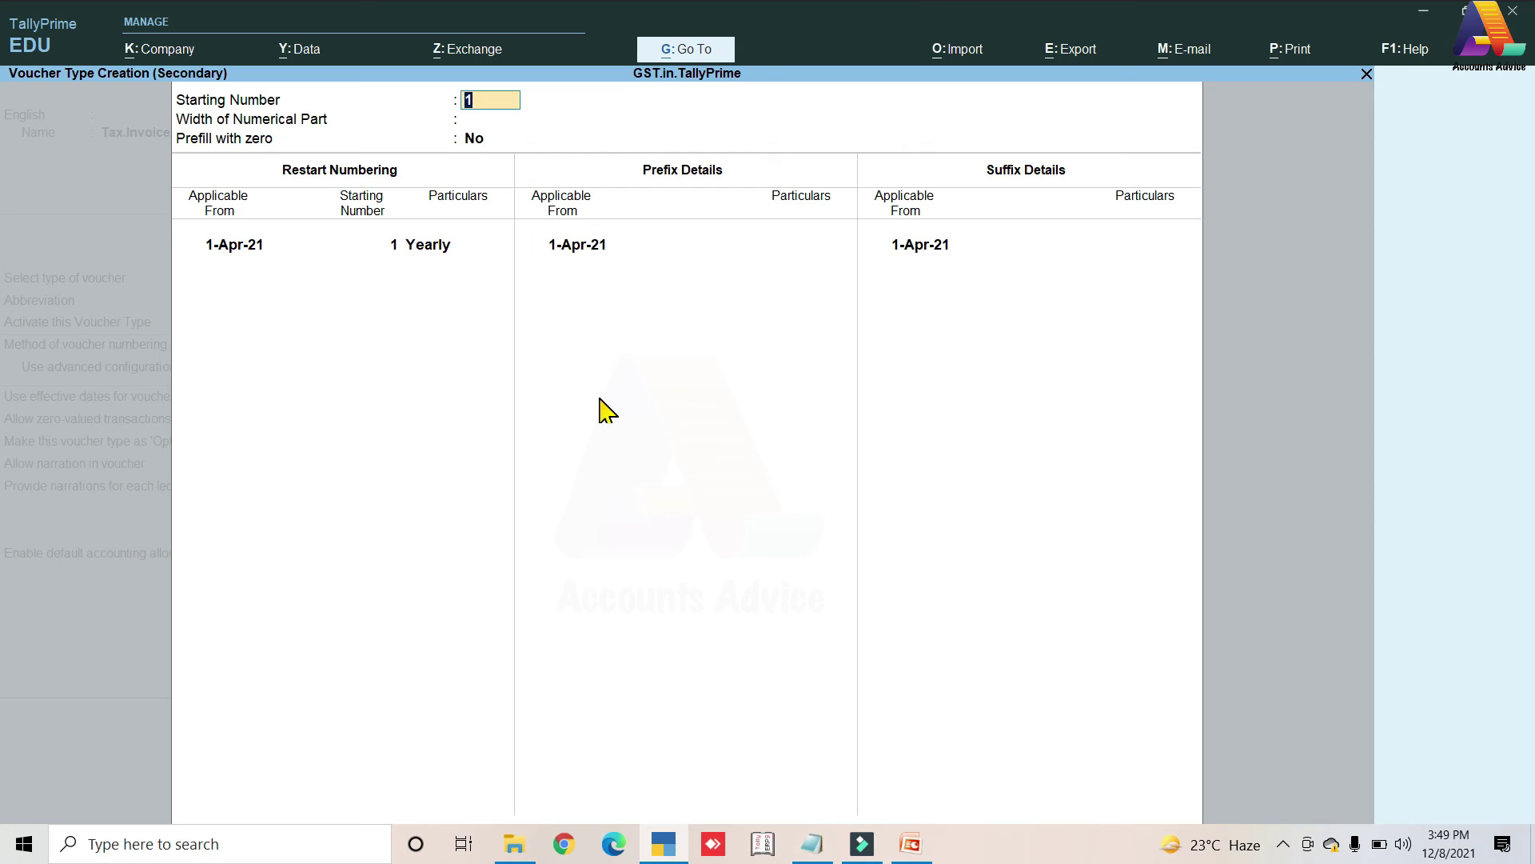
- Keep starting number 1, set the width of the numerical part to 4, and enable prefilling with zero
key("Return")
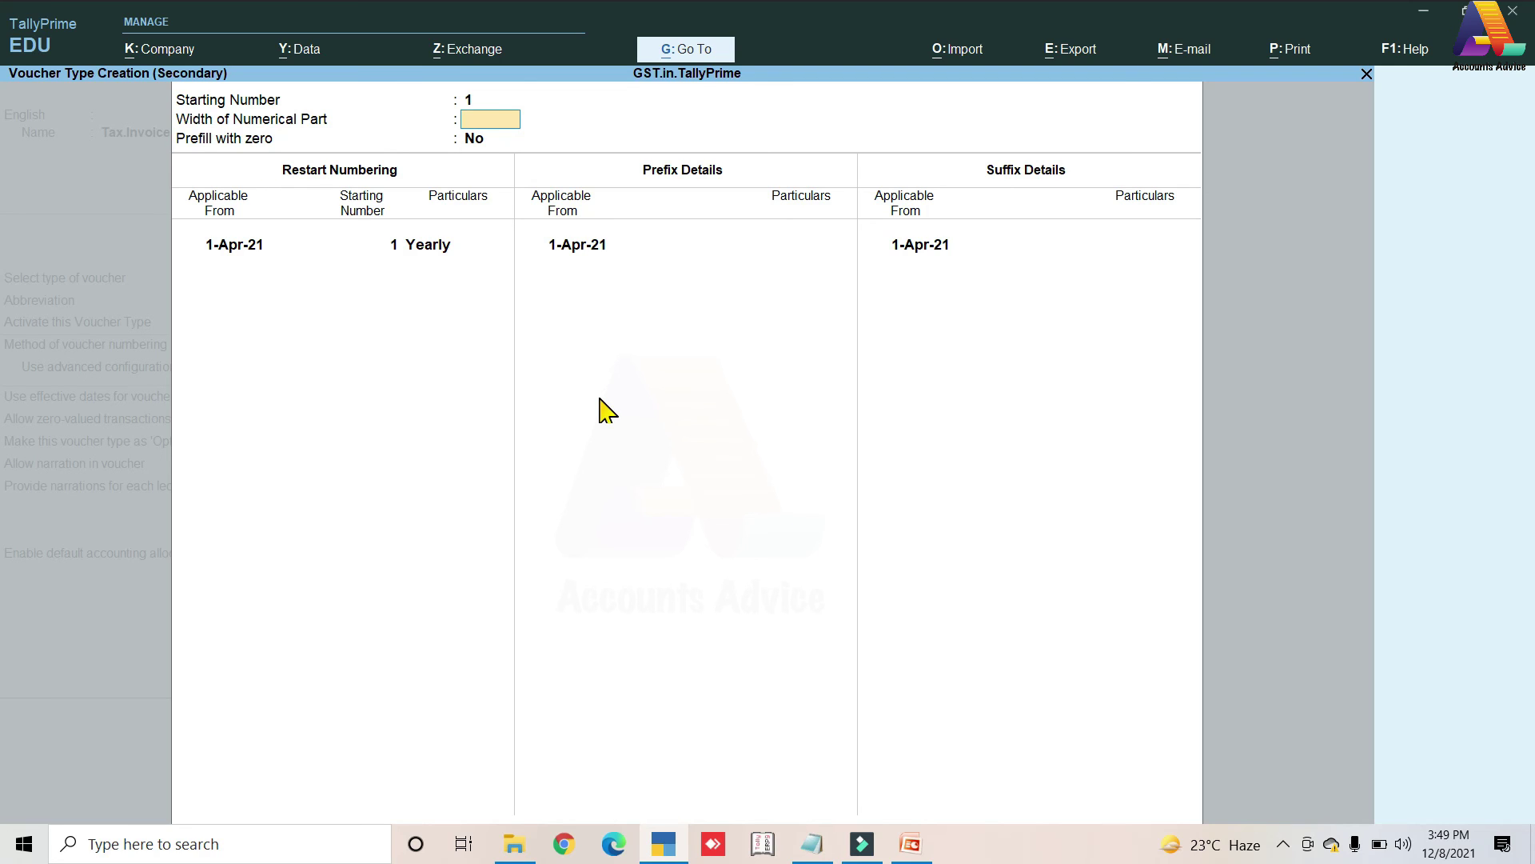
type("4")
key("Return")
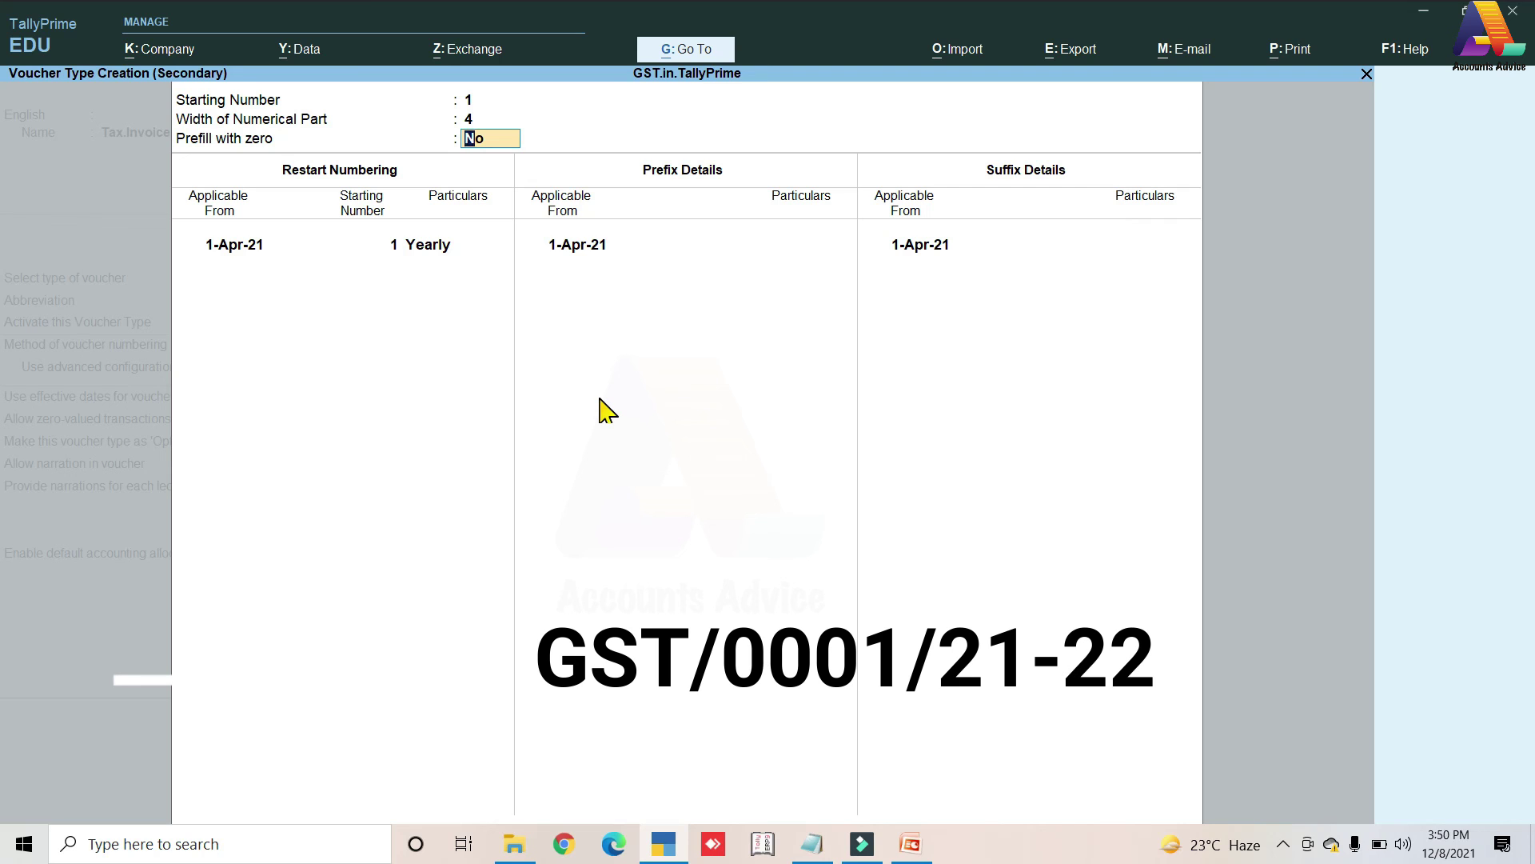
type("y")
key("Return")
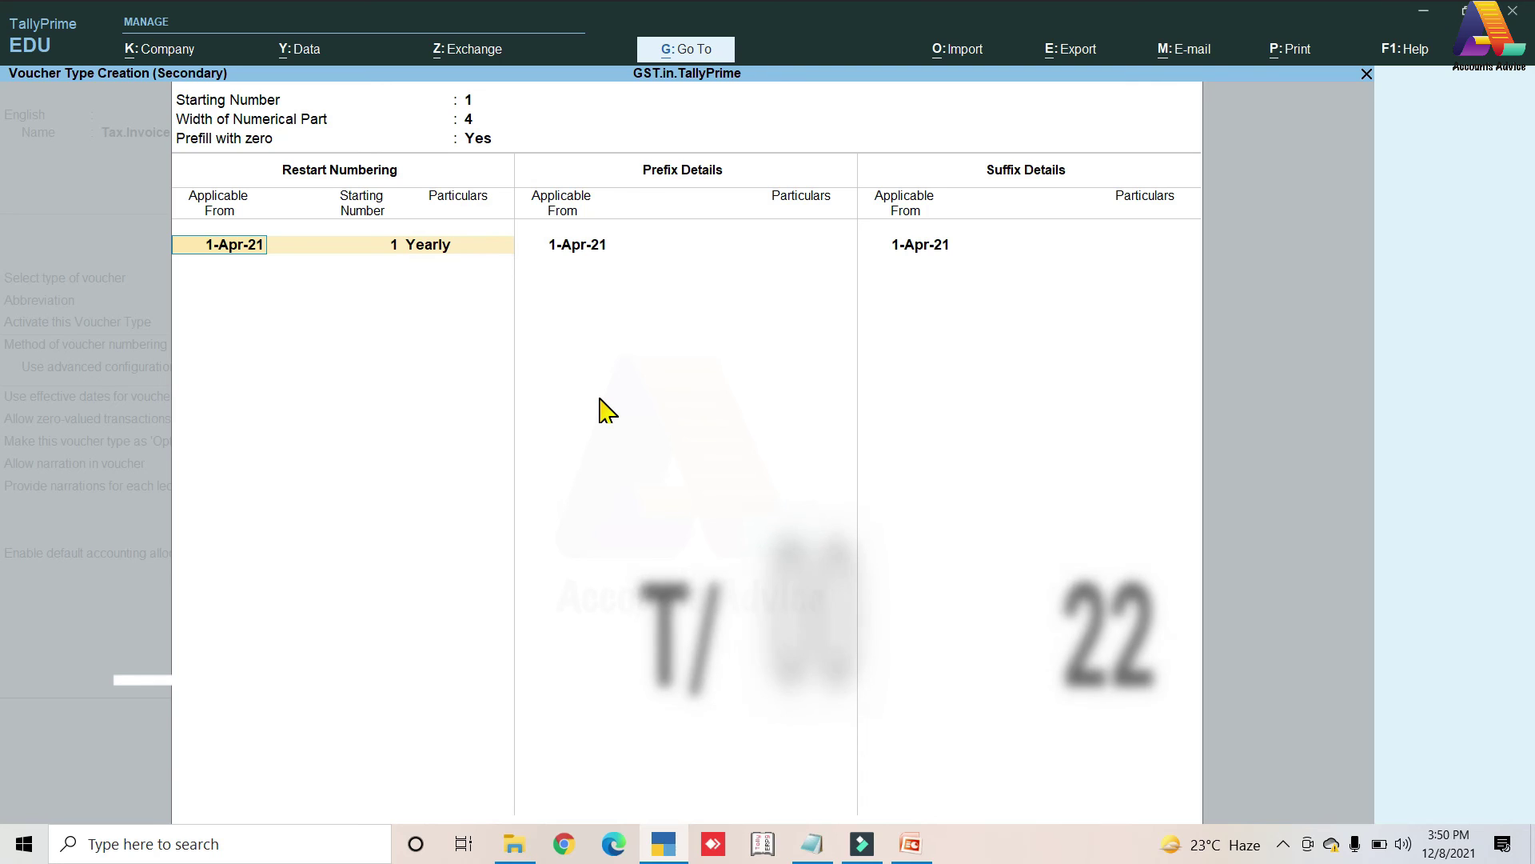
- Keep numbering restarting yearly at 1 from 1-Apr-21 and set the prefix to GST/ from the same date
key("Return")
key("Return")
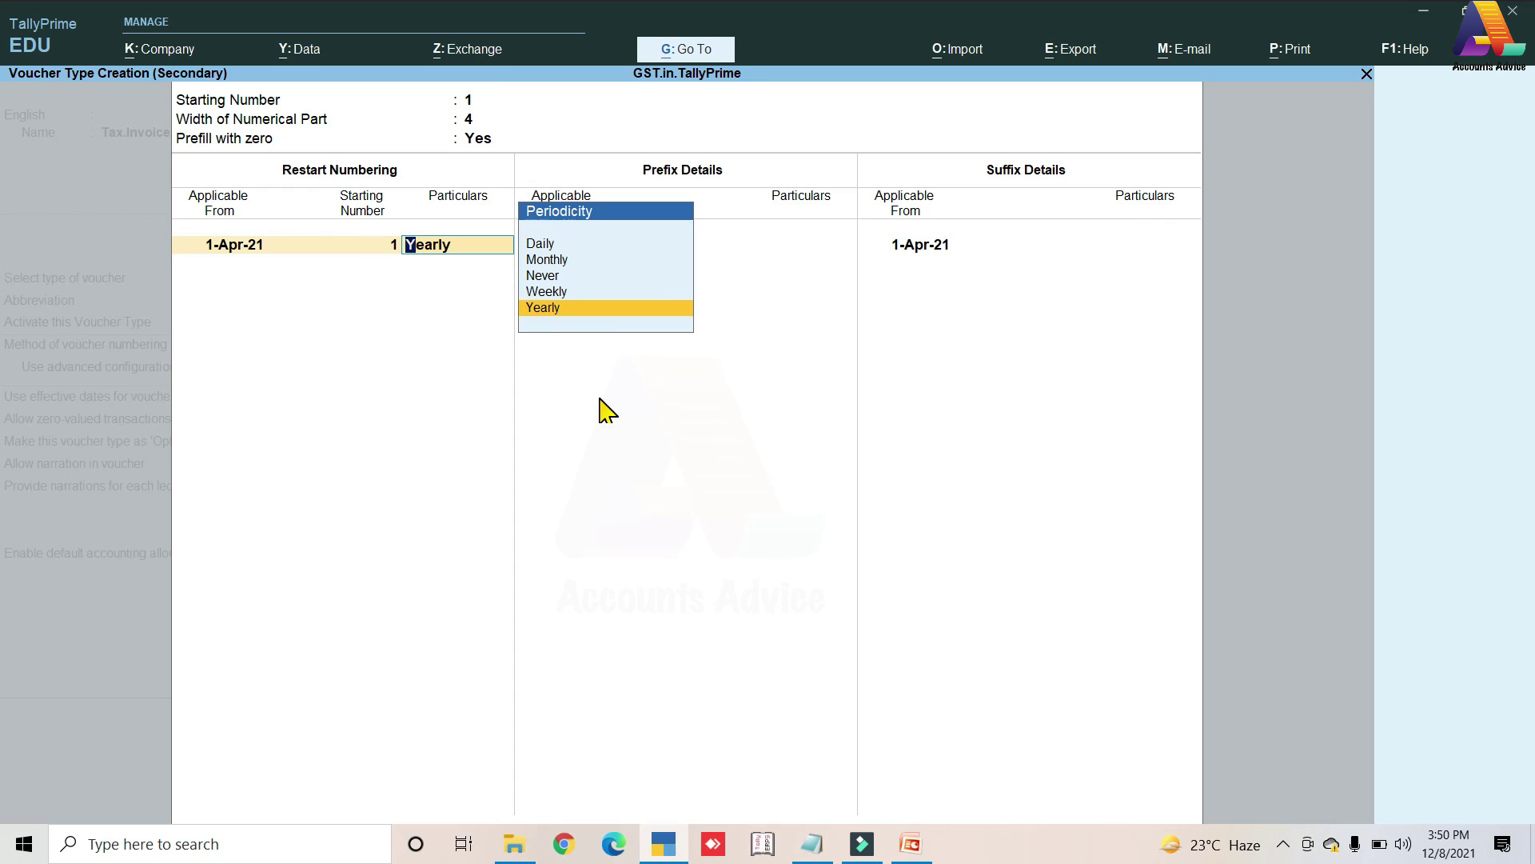
key("Return")
key("Return")
key("Return")
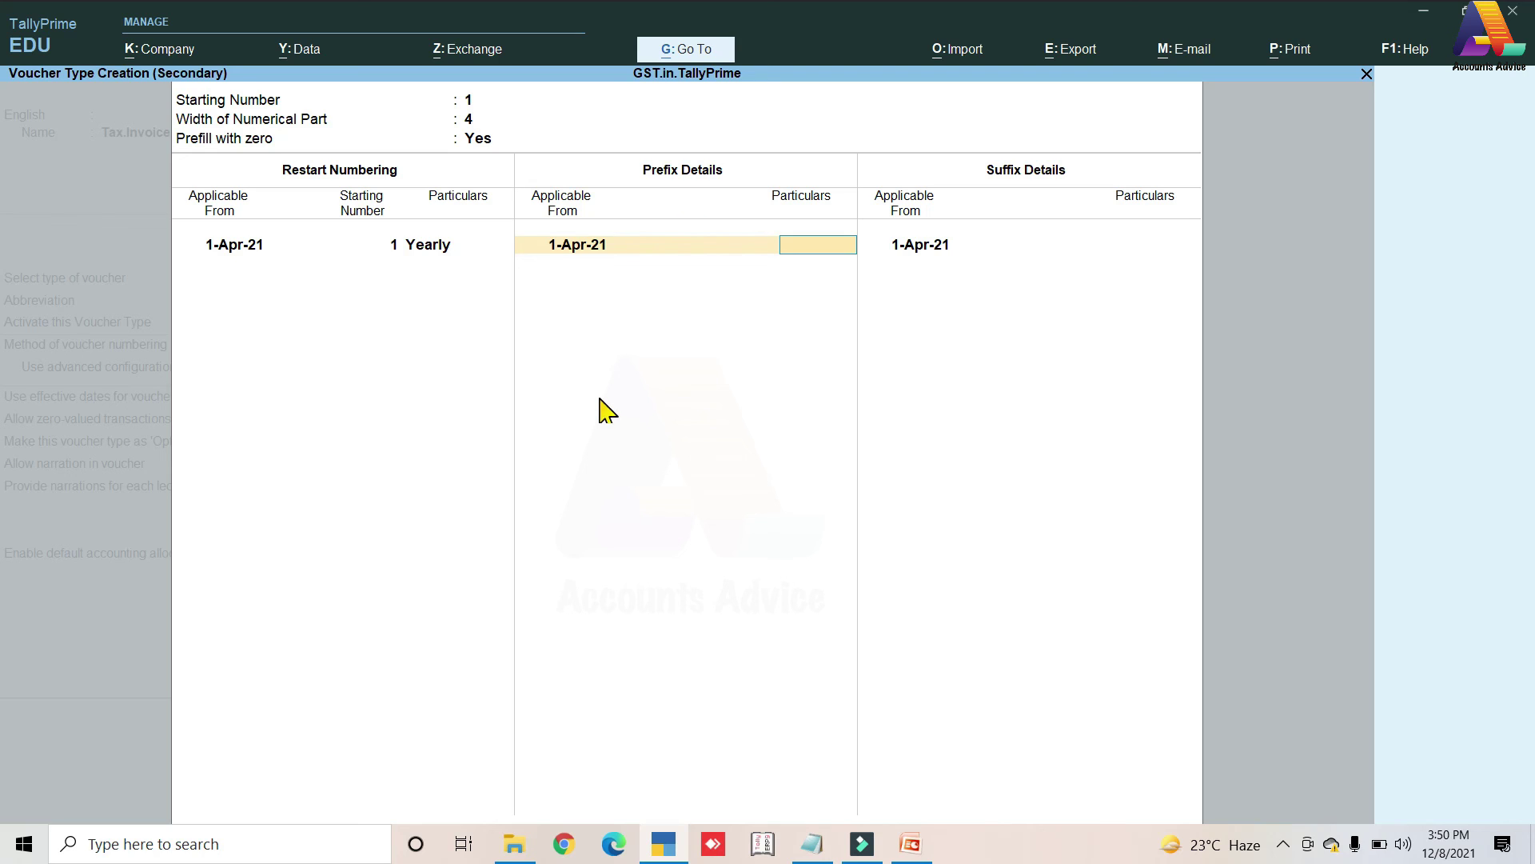
type("GST/")
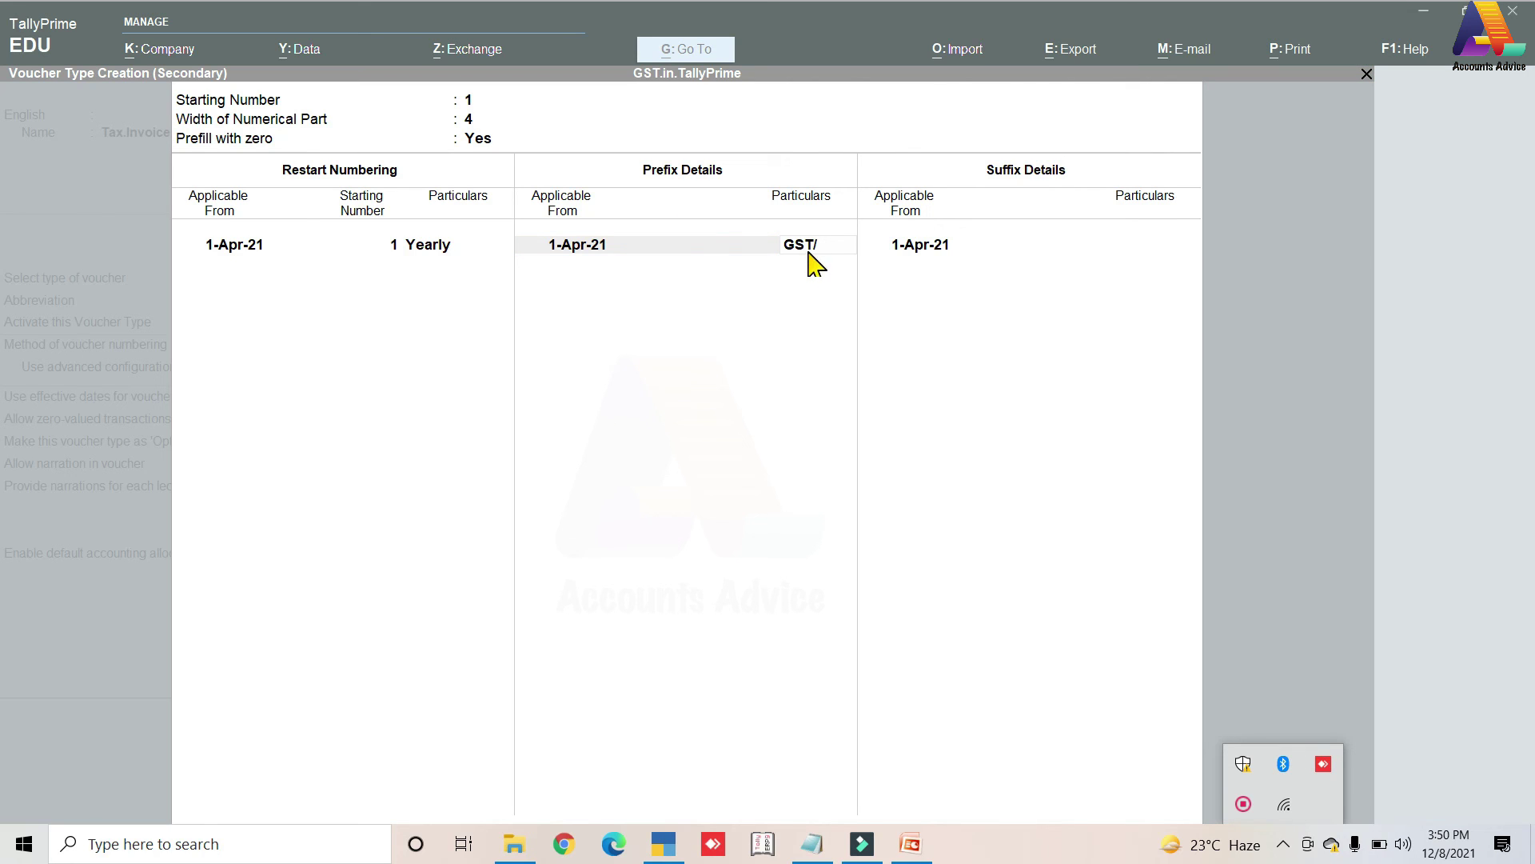
left_click(792, 32)
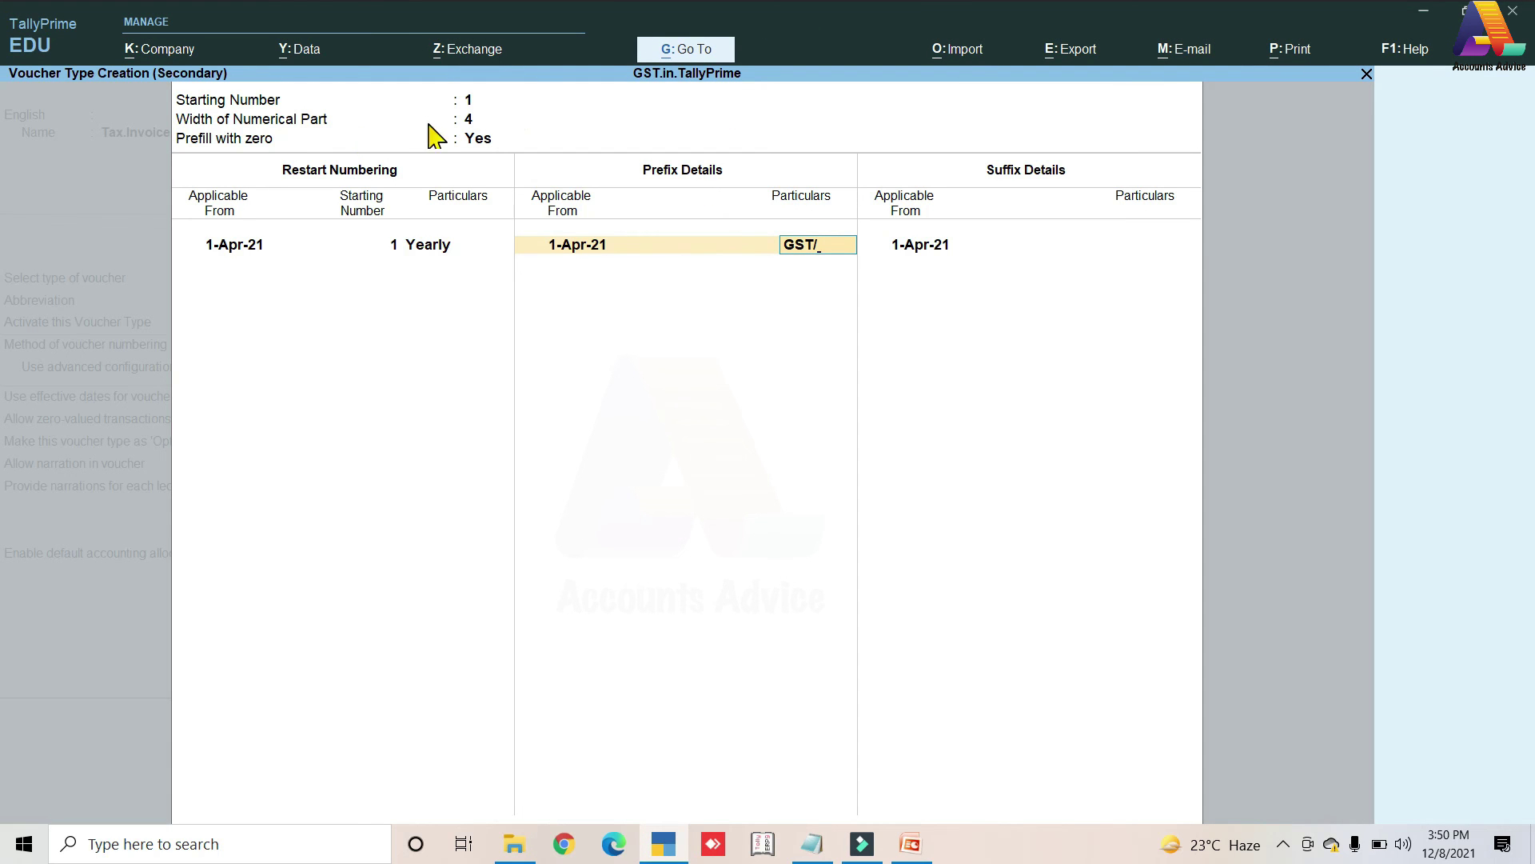
key("Return")
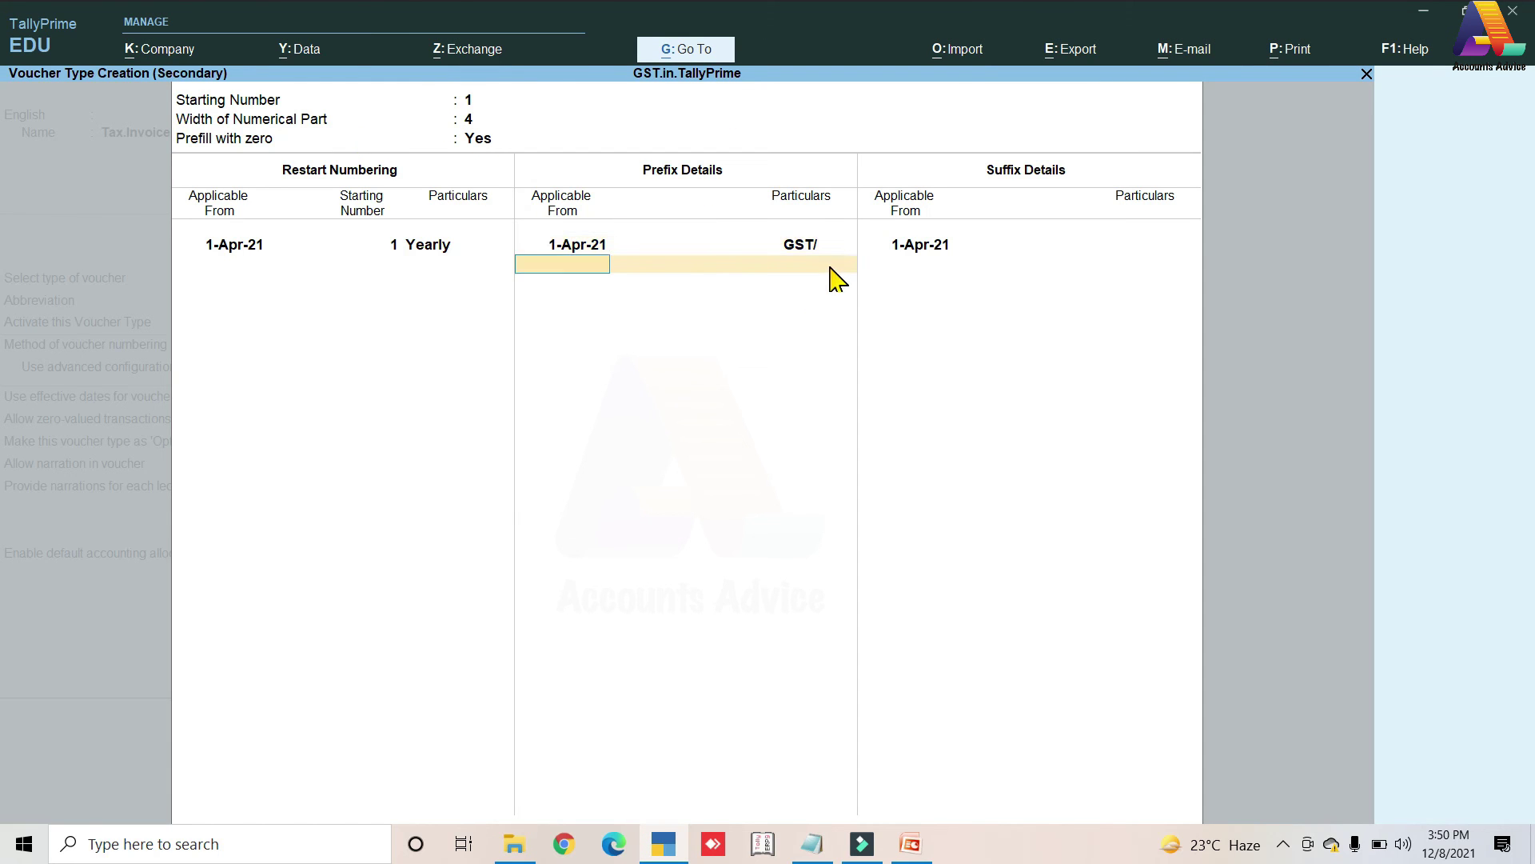
- Set the voucher number suffix to /21-22 from 1-Apr-21 and accept the numbering configuration
key("Return")
key("Return")
type("/20")
key("BackSpace")
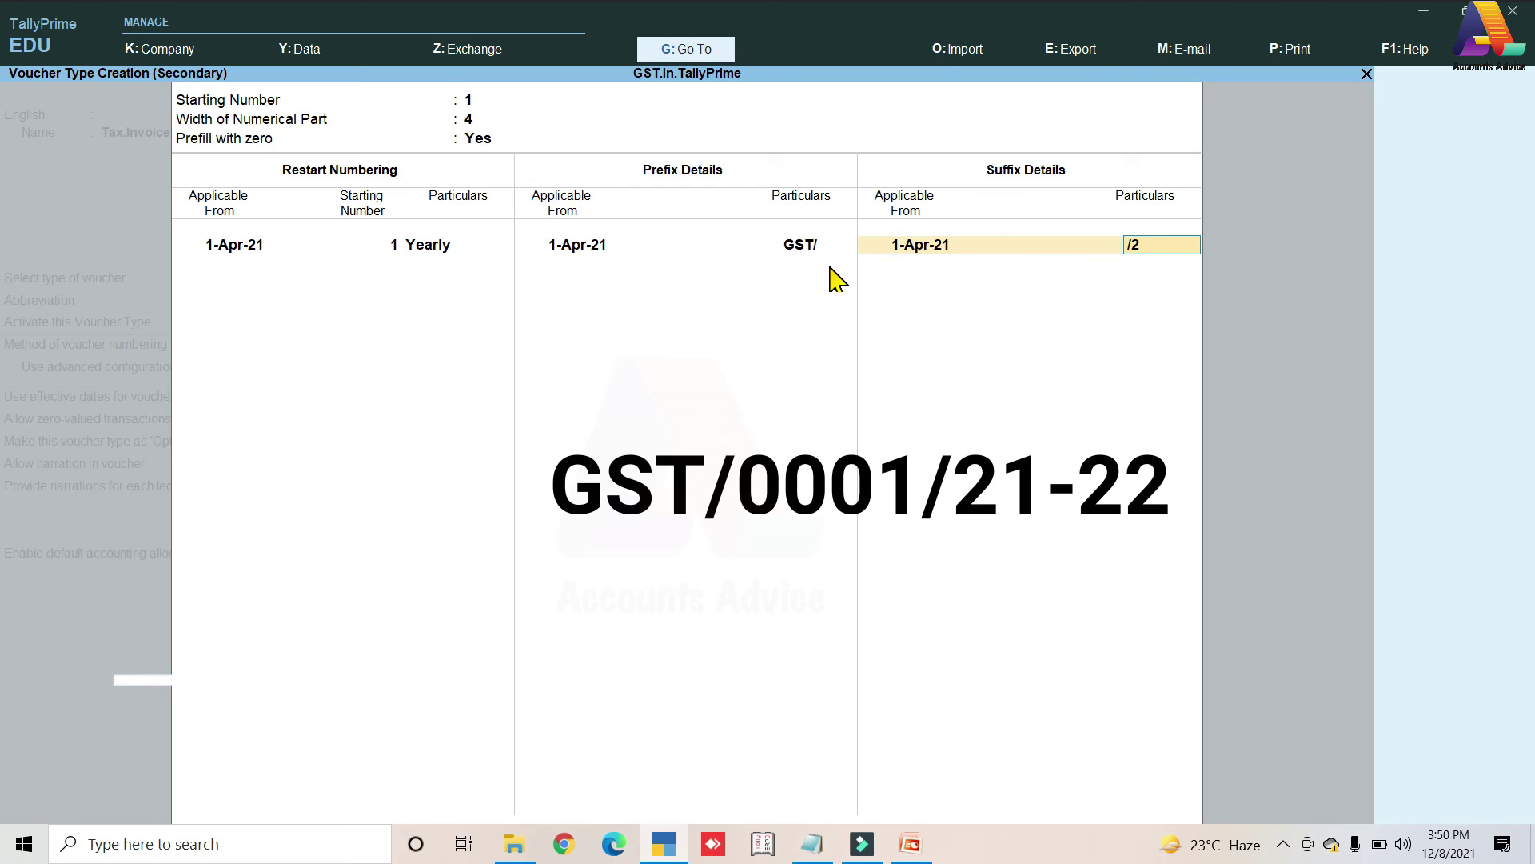
type("1-22")
key("Return")
key("Return")
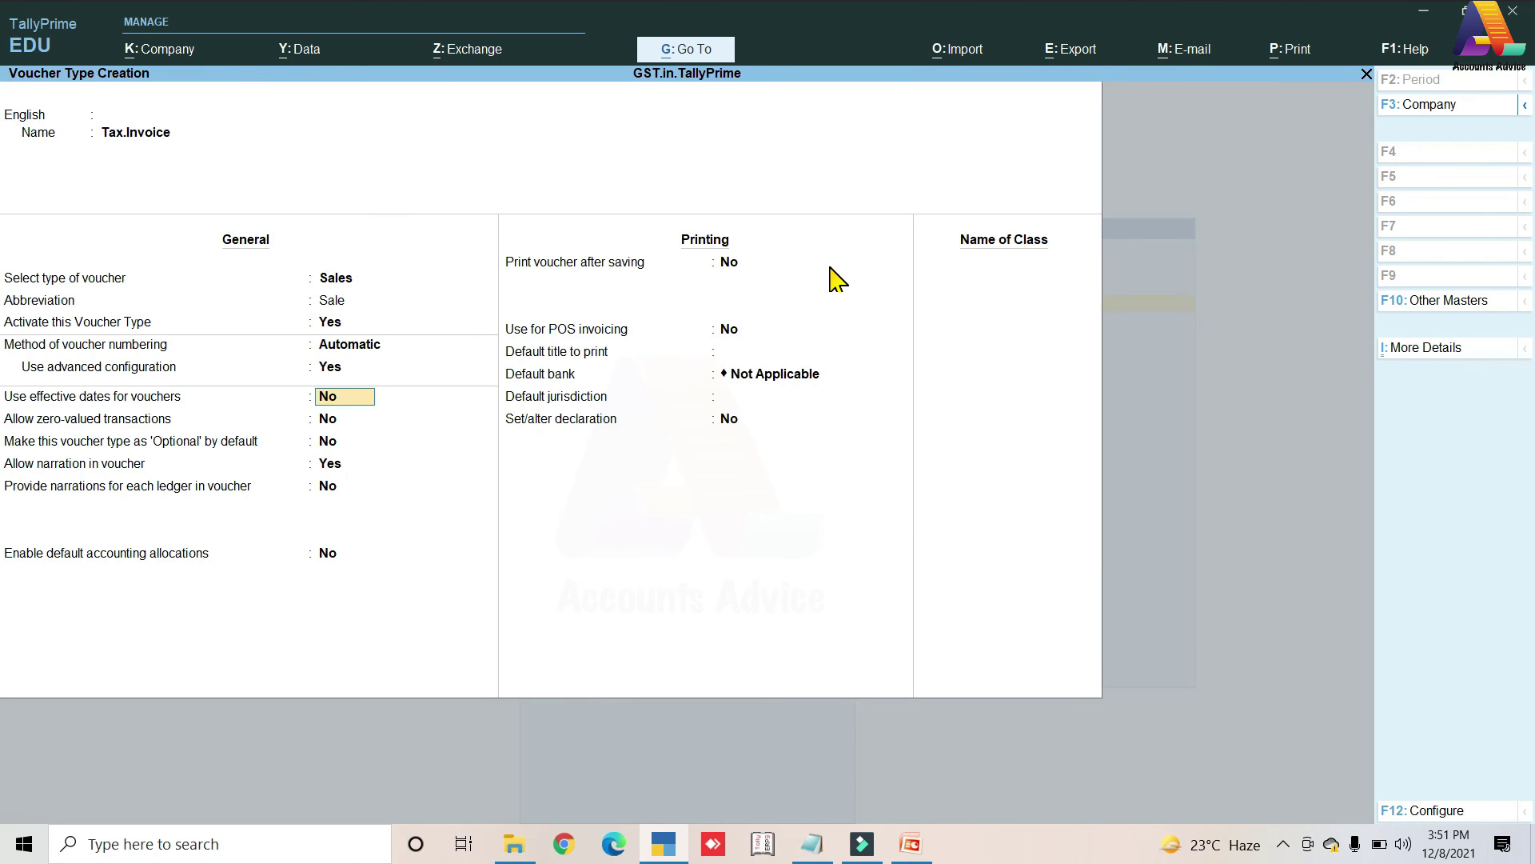
- Accept the remaining general options with narration at Yes and the others at No, keeping print after saving and POS invoicing at No
key("Return")
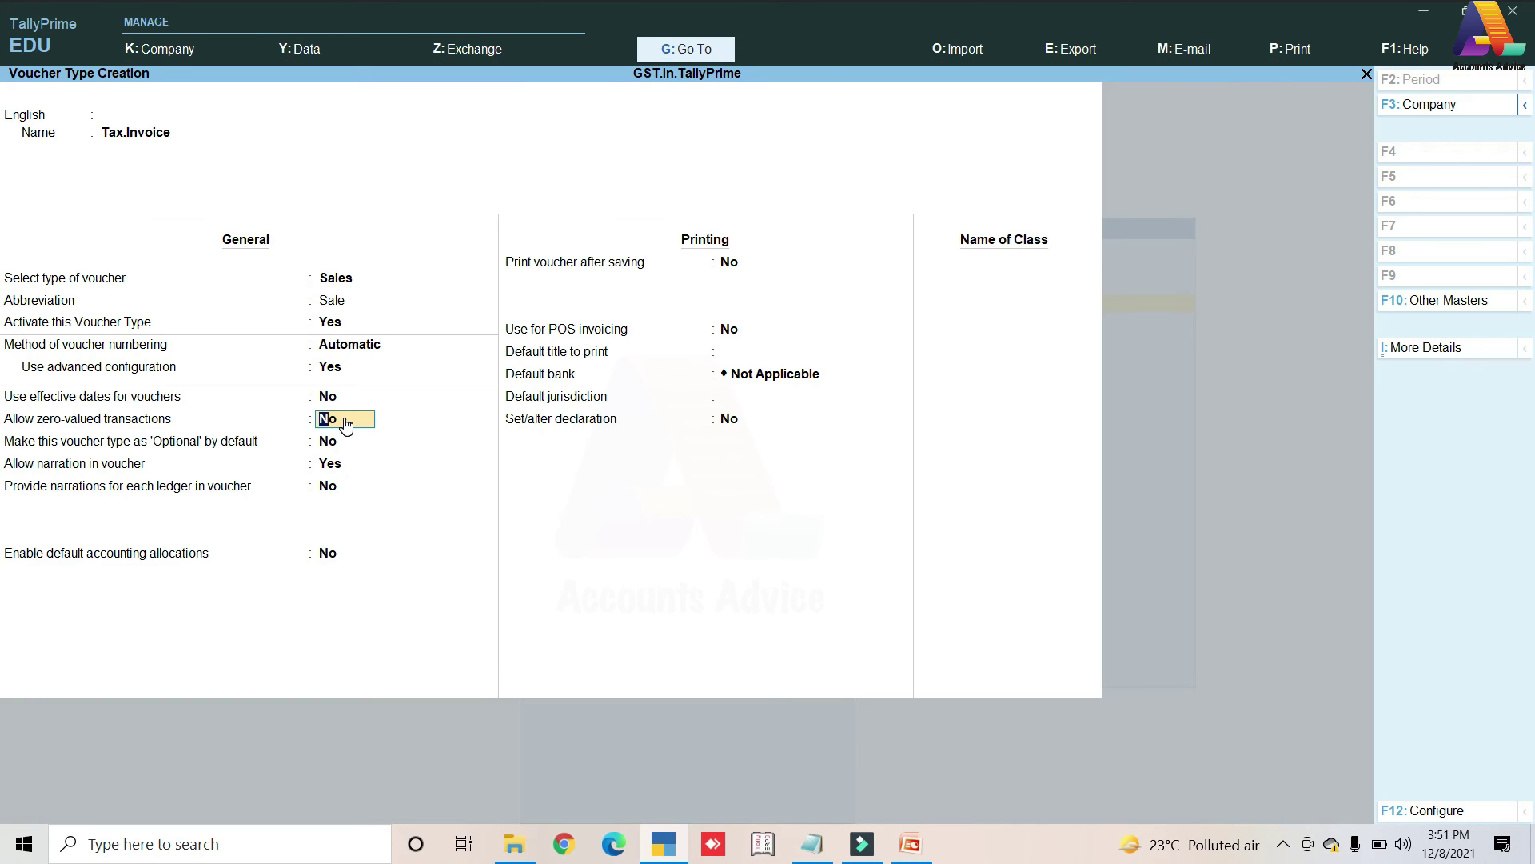
key("Return")
key("Return")
key("Return")
key("Return")
key("Return")
key("Return")
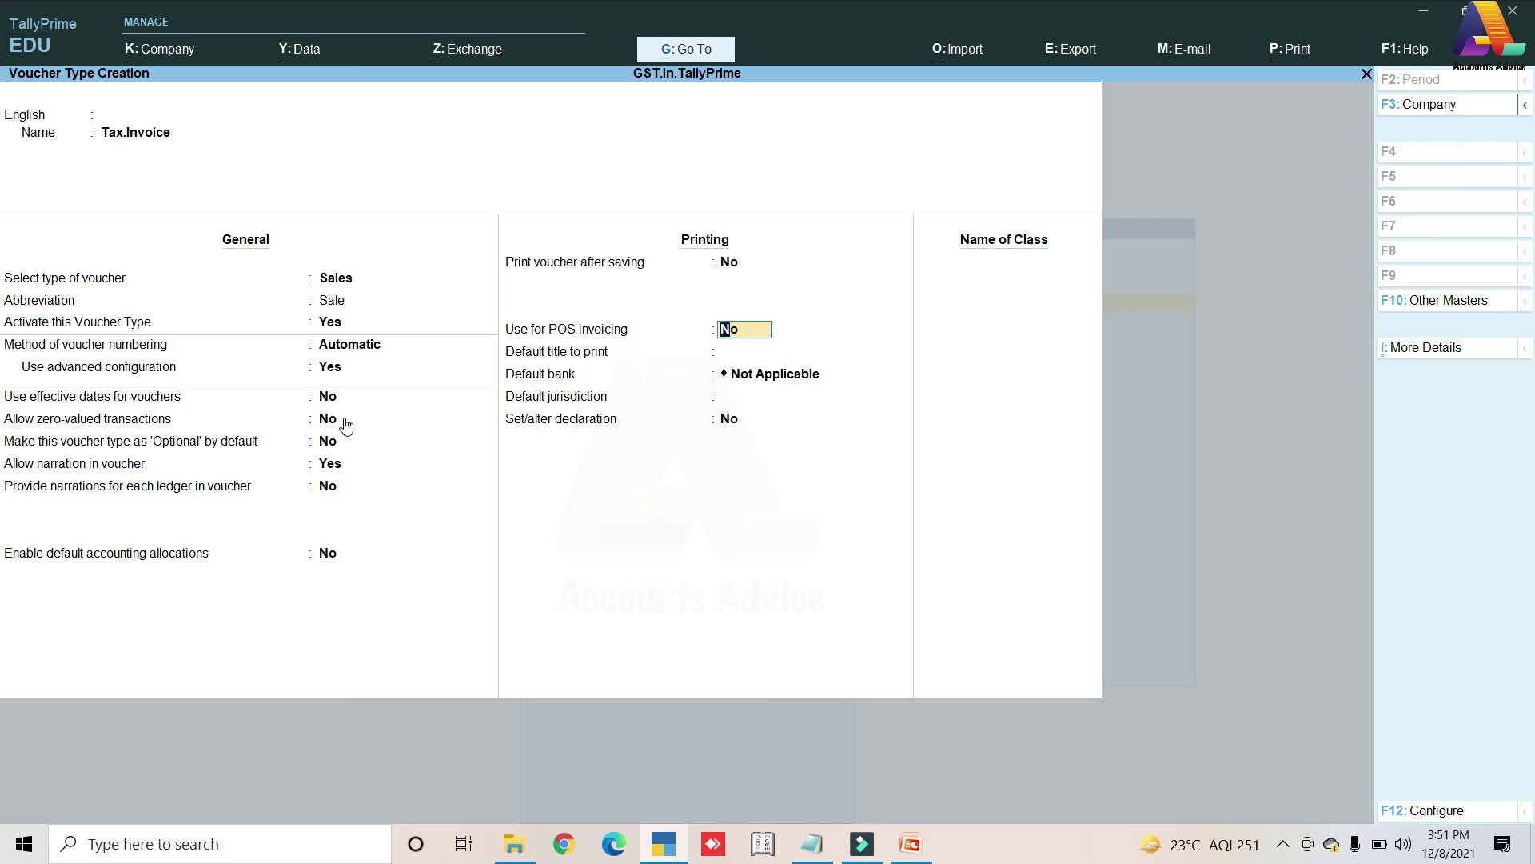
key("Return")
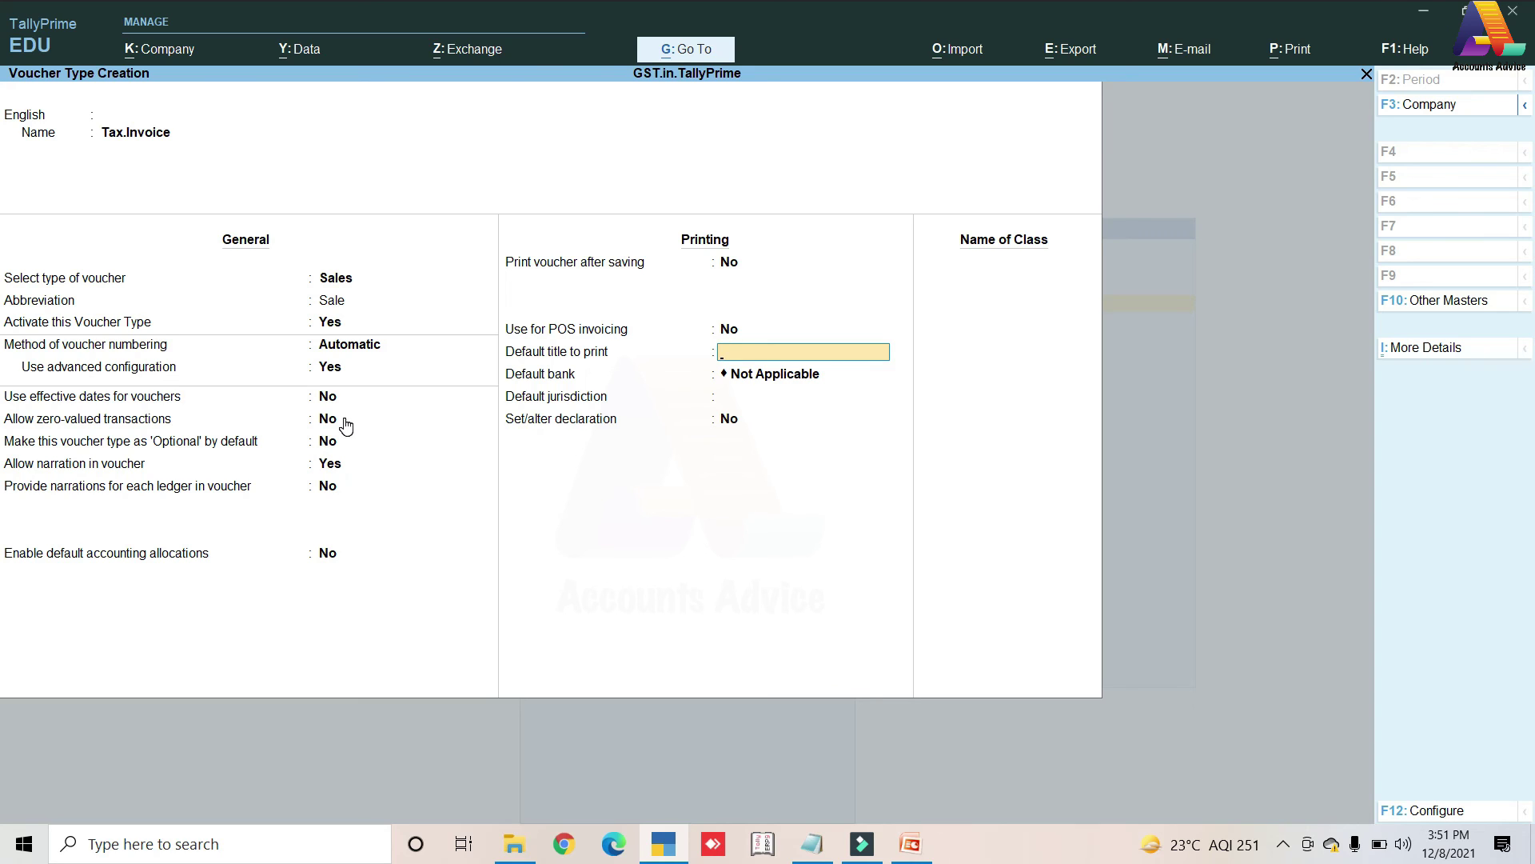
- Set the default print title to Tax.Invoice, keep the default bank Not Applicable, and enable the standard invoice declaration
type("ax.Invoice")
key("Return")
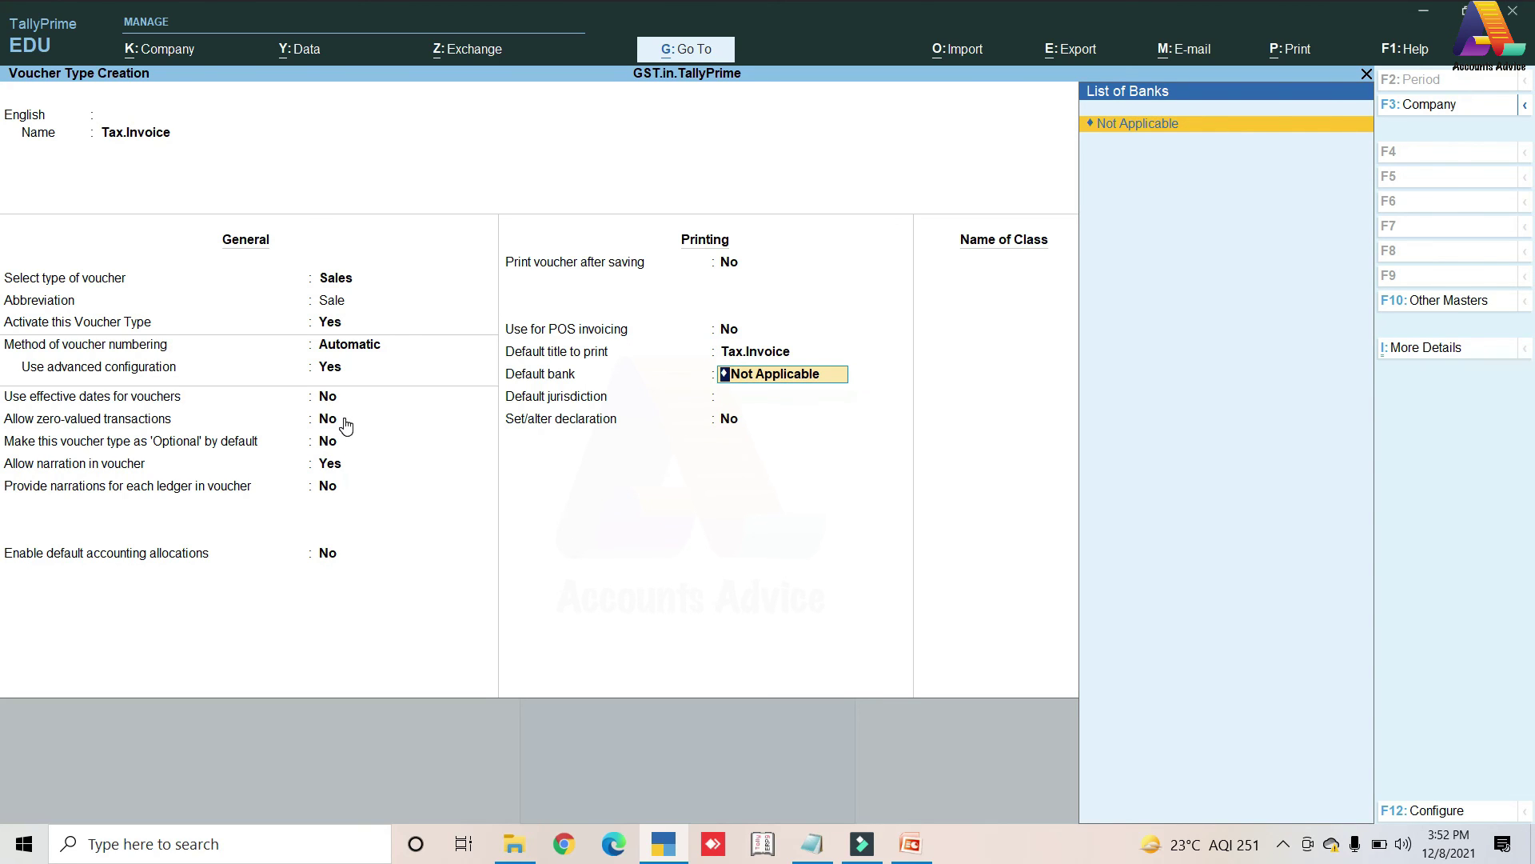
key("Return")
key("Return")
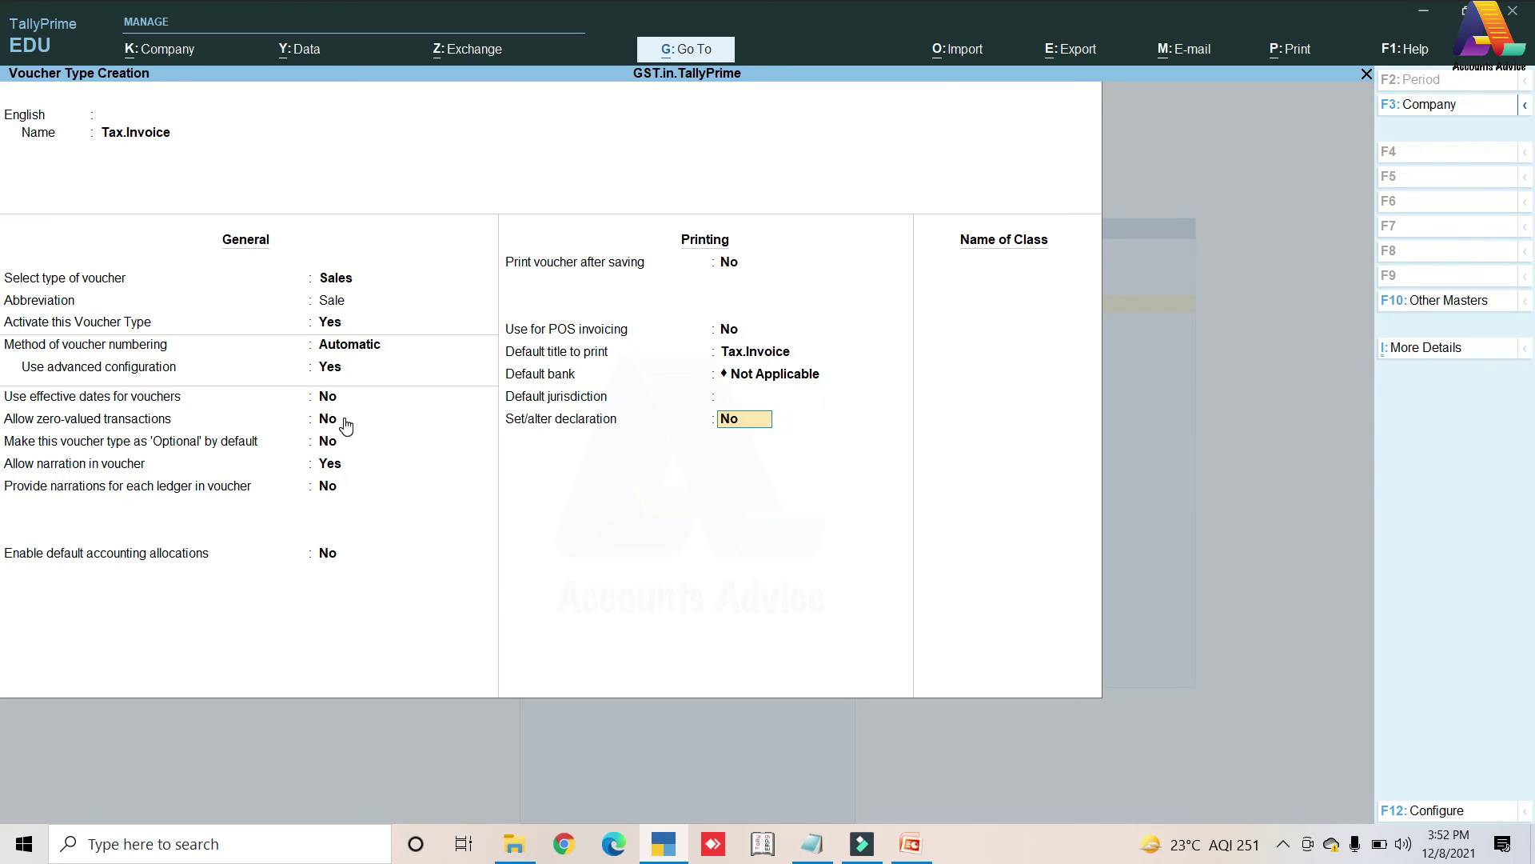
key("y")
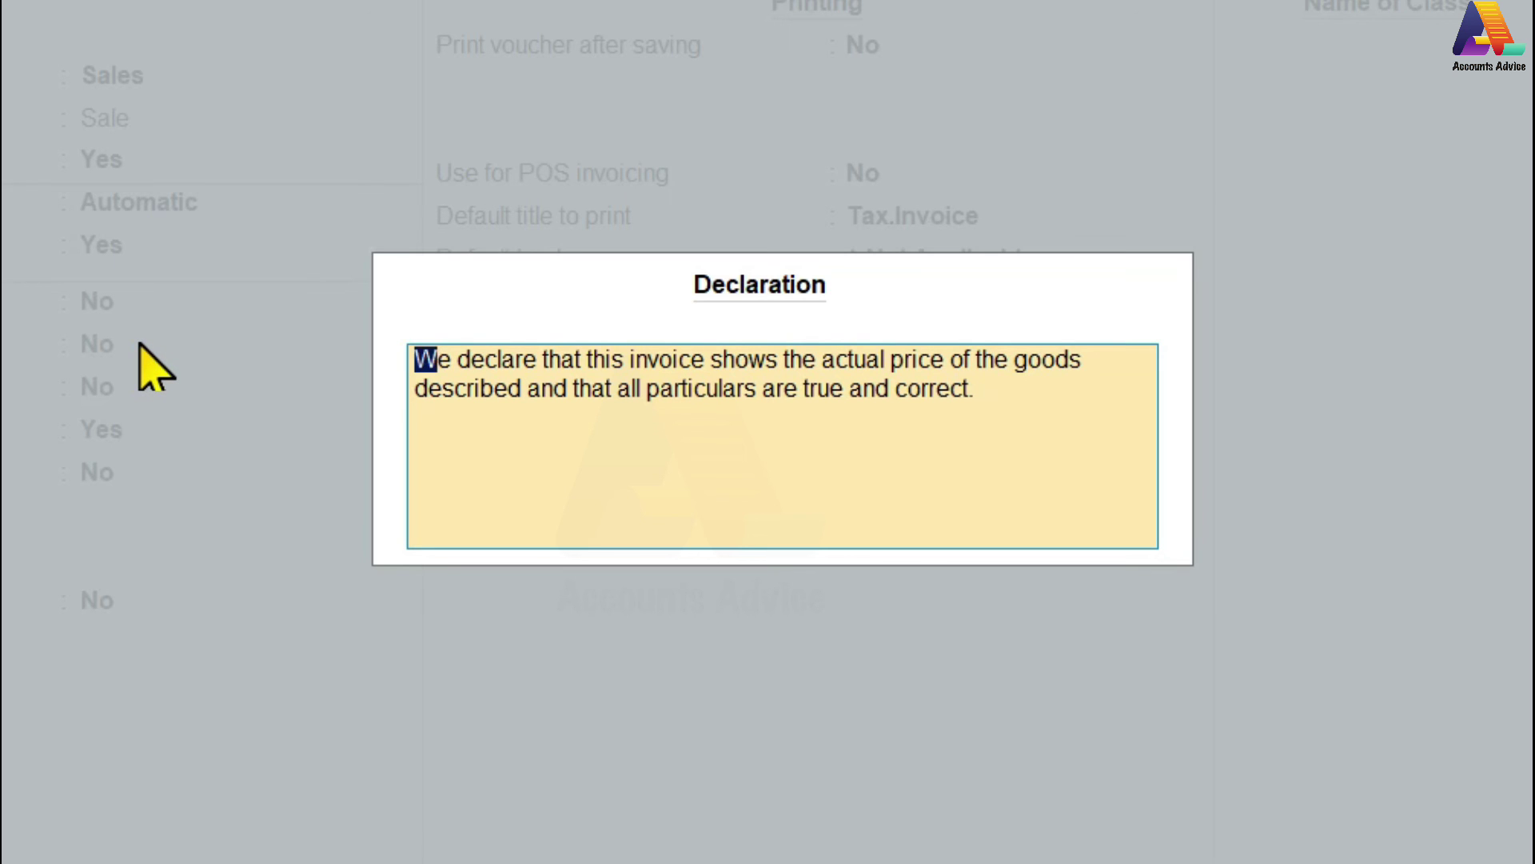
key("ctrl+a")
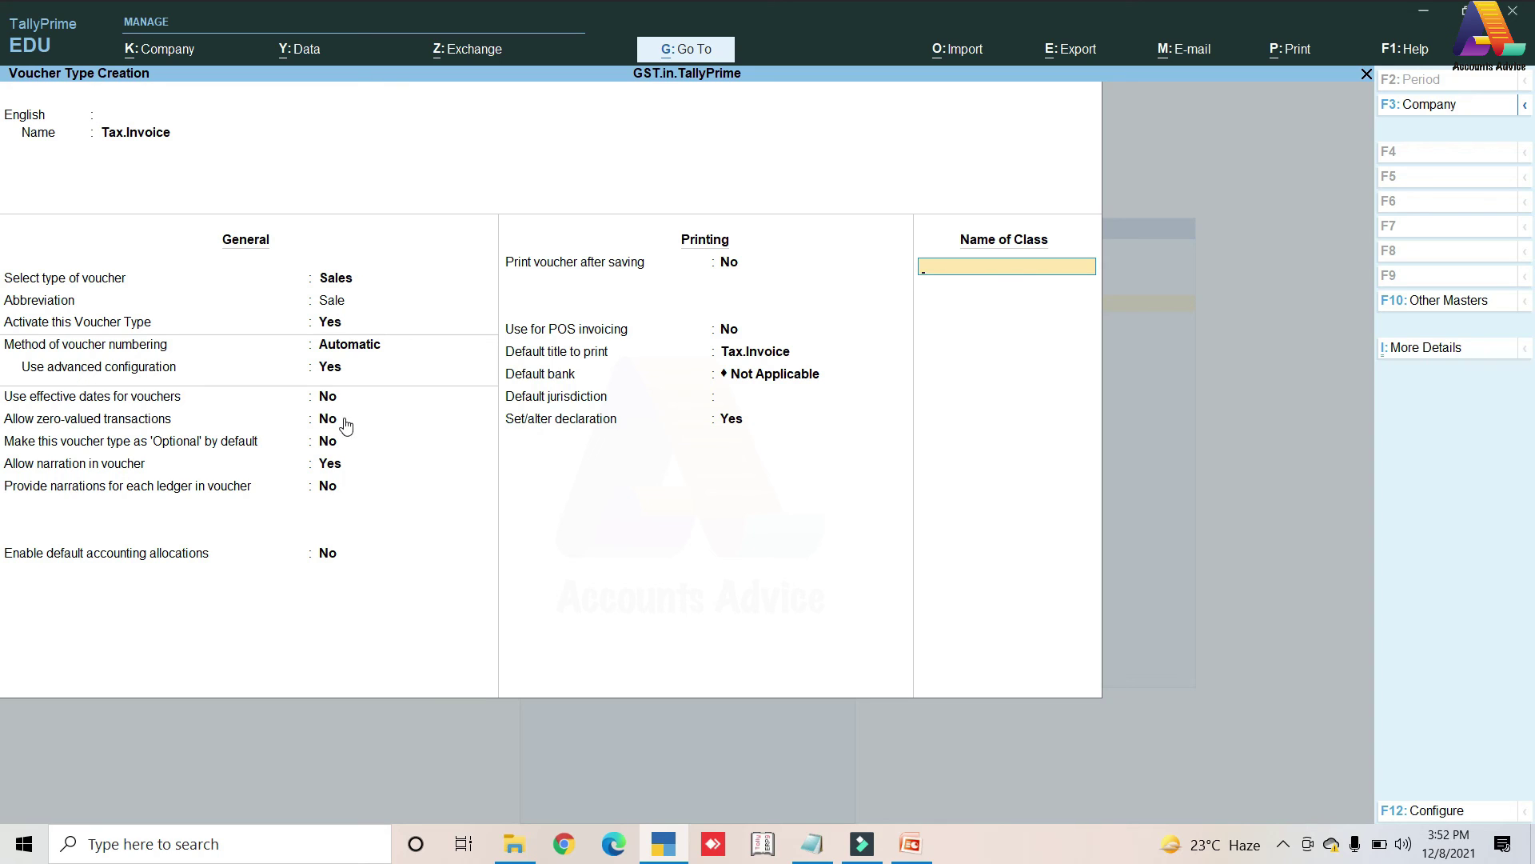
- Create a voucher class named Invoice-GST and exclude the Bank OD A/c and Branch / Divisions groups
type("nvoice-GST")
key("Return")
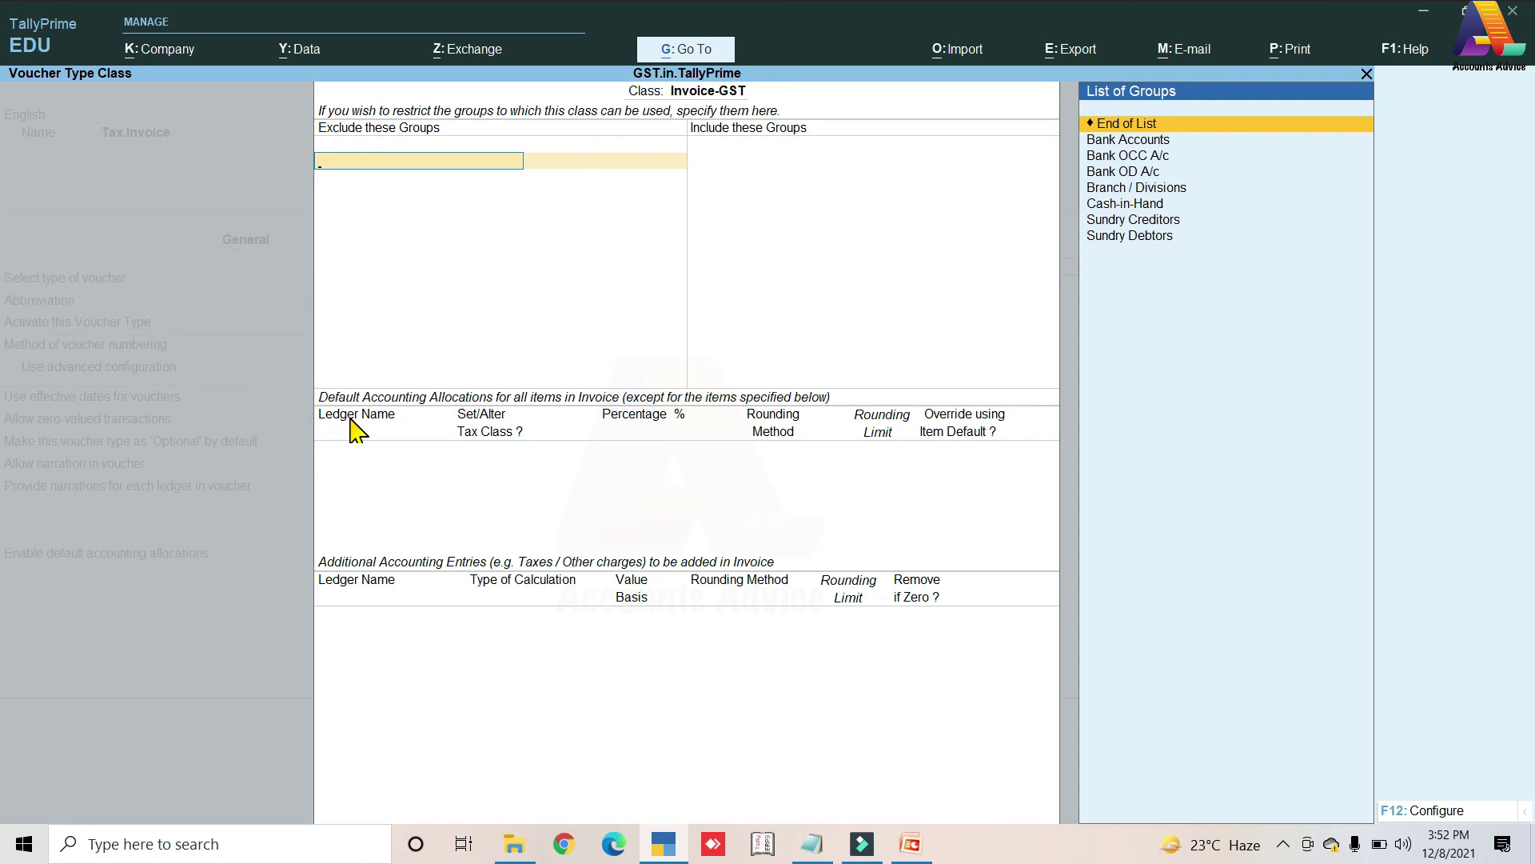
key("Down")
key("Down")
key("Down")
key("Return")
key("Down")
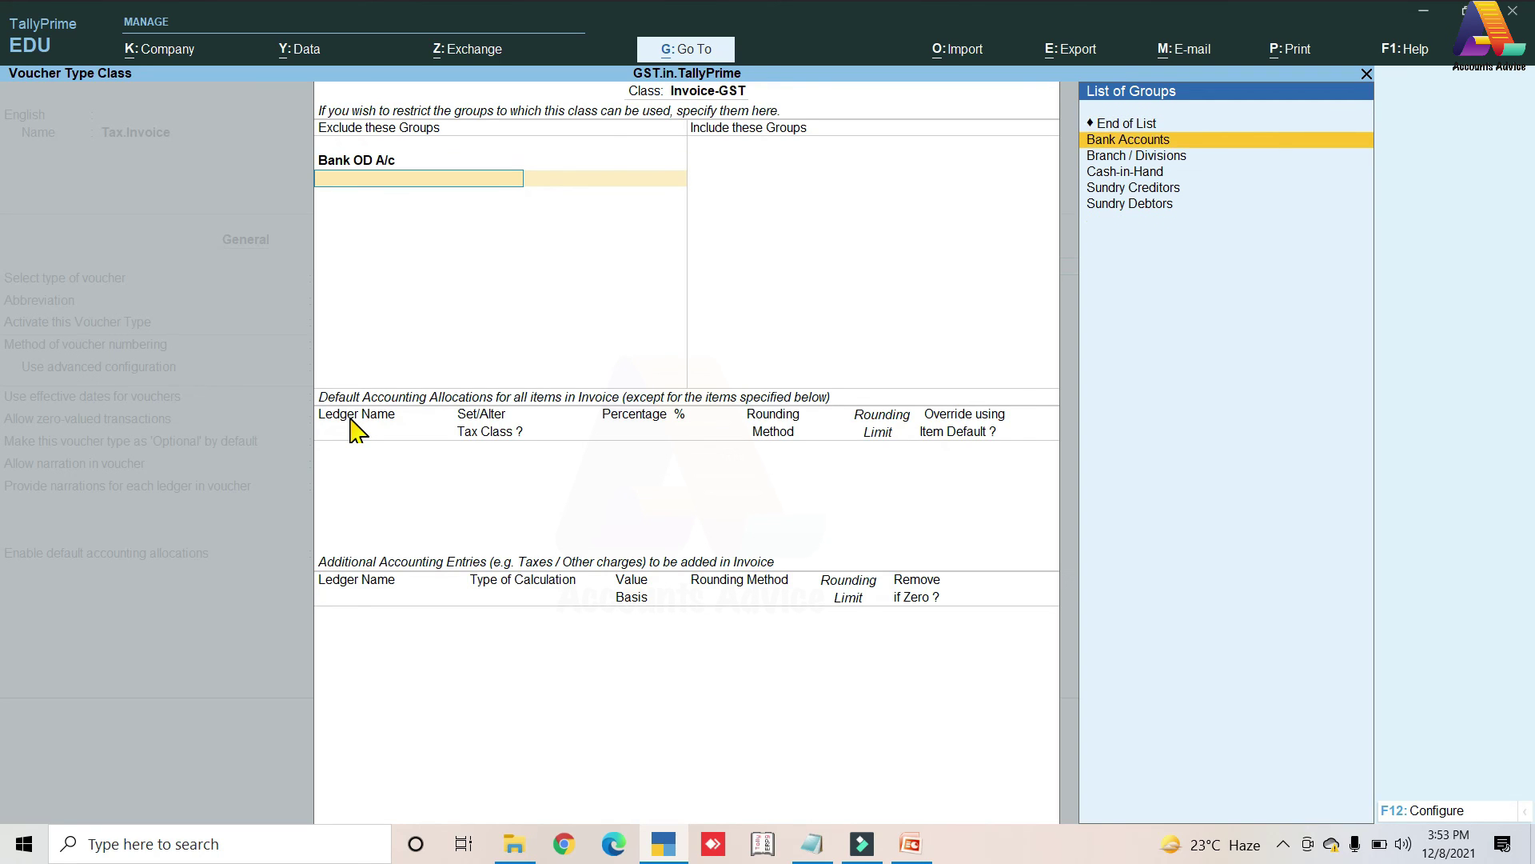
key("Down")
key("Return")
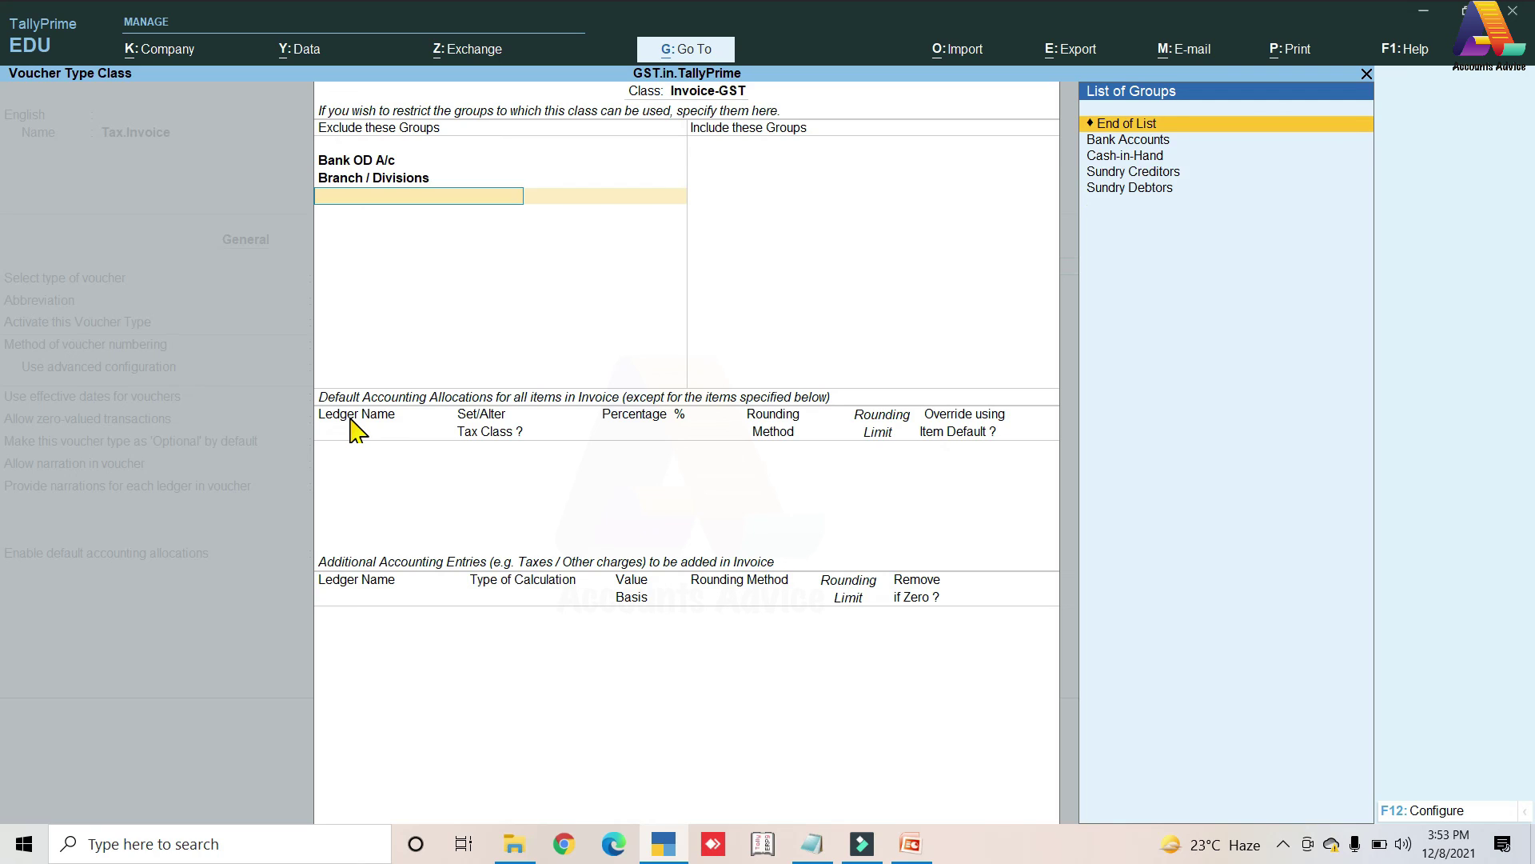
- Include the Bank Accounts and Cash-in-Hand groups in the Invoice-GST voucher class
key("Return")
key("Down")
key("Return")
key("Down")
key("Down")
key("Down")
key("Down")
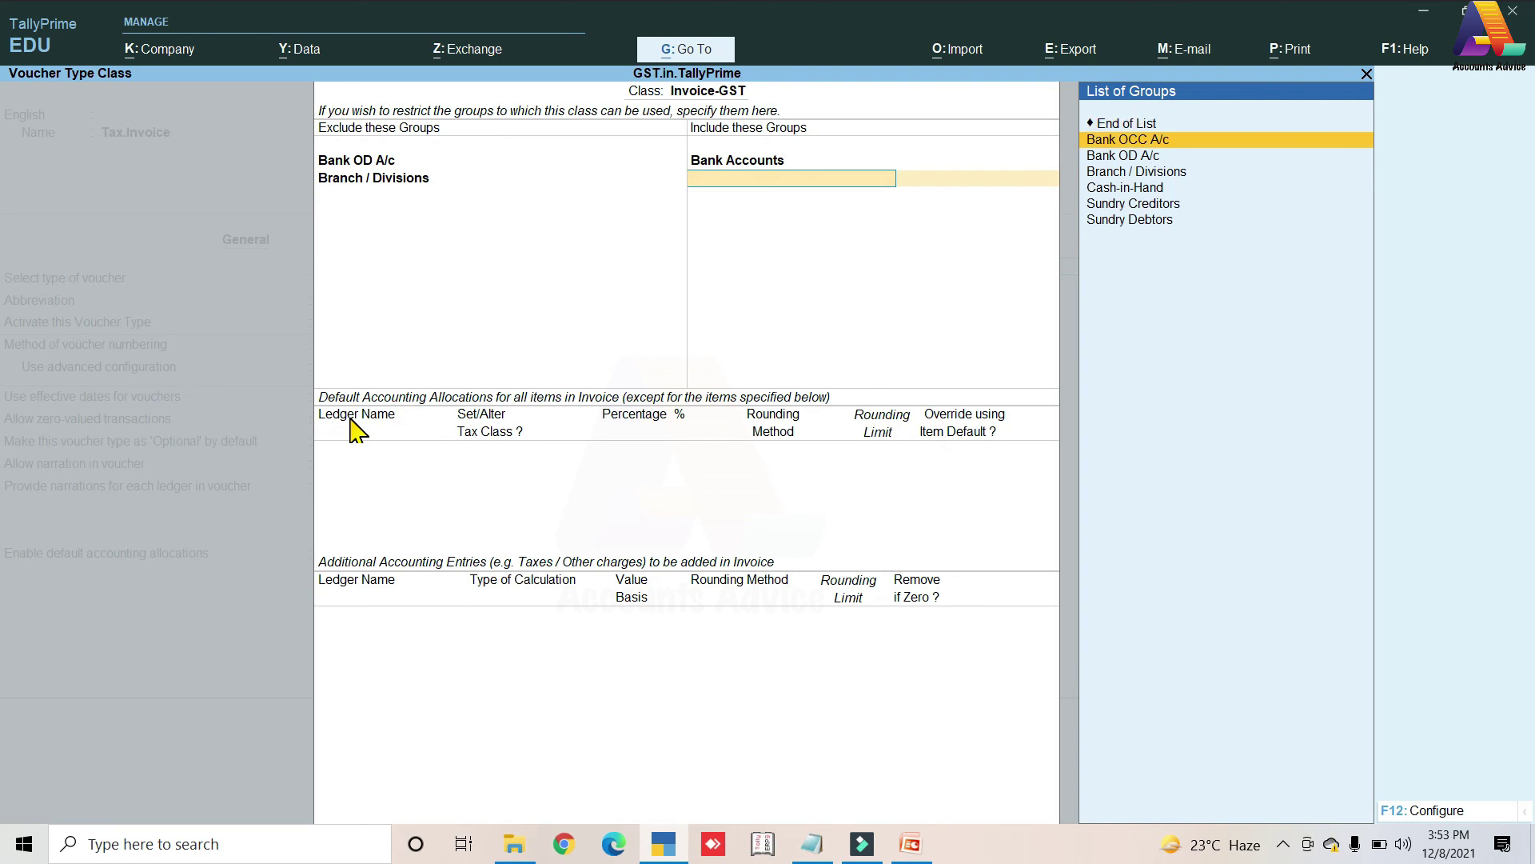
key("Return")
- Include the Sundry Creditors and Sundry Debtors groups as well and finish the class's list of included groups
key("Down")
key("Down")
key("Down")
key("Down")
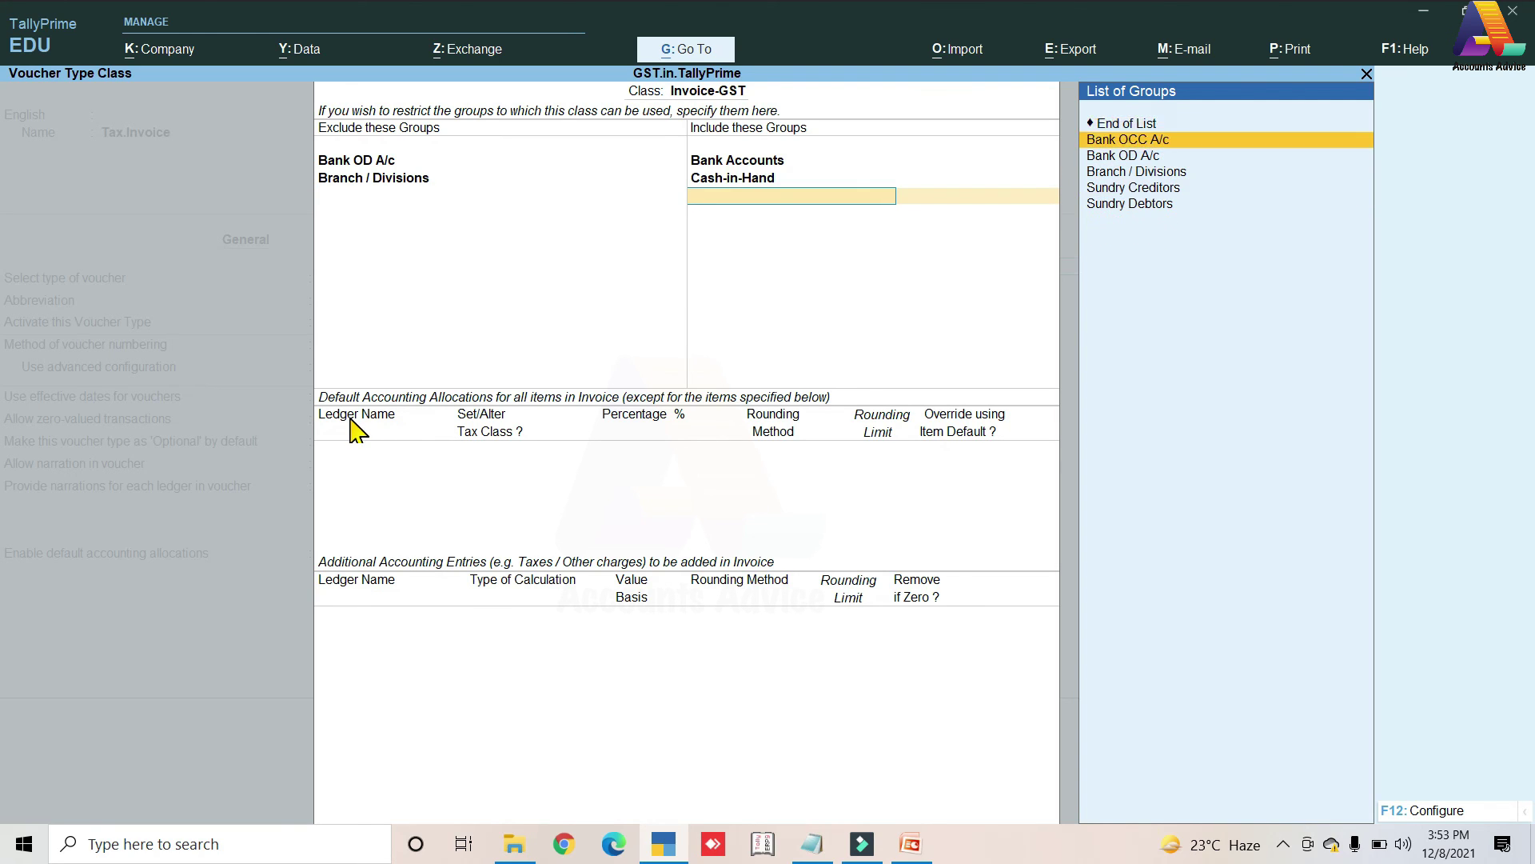
key("Return")
key("Down")
key("Down")
key("Down")
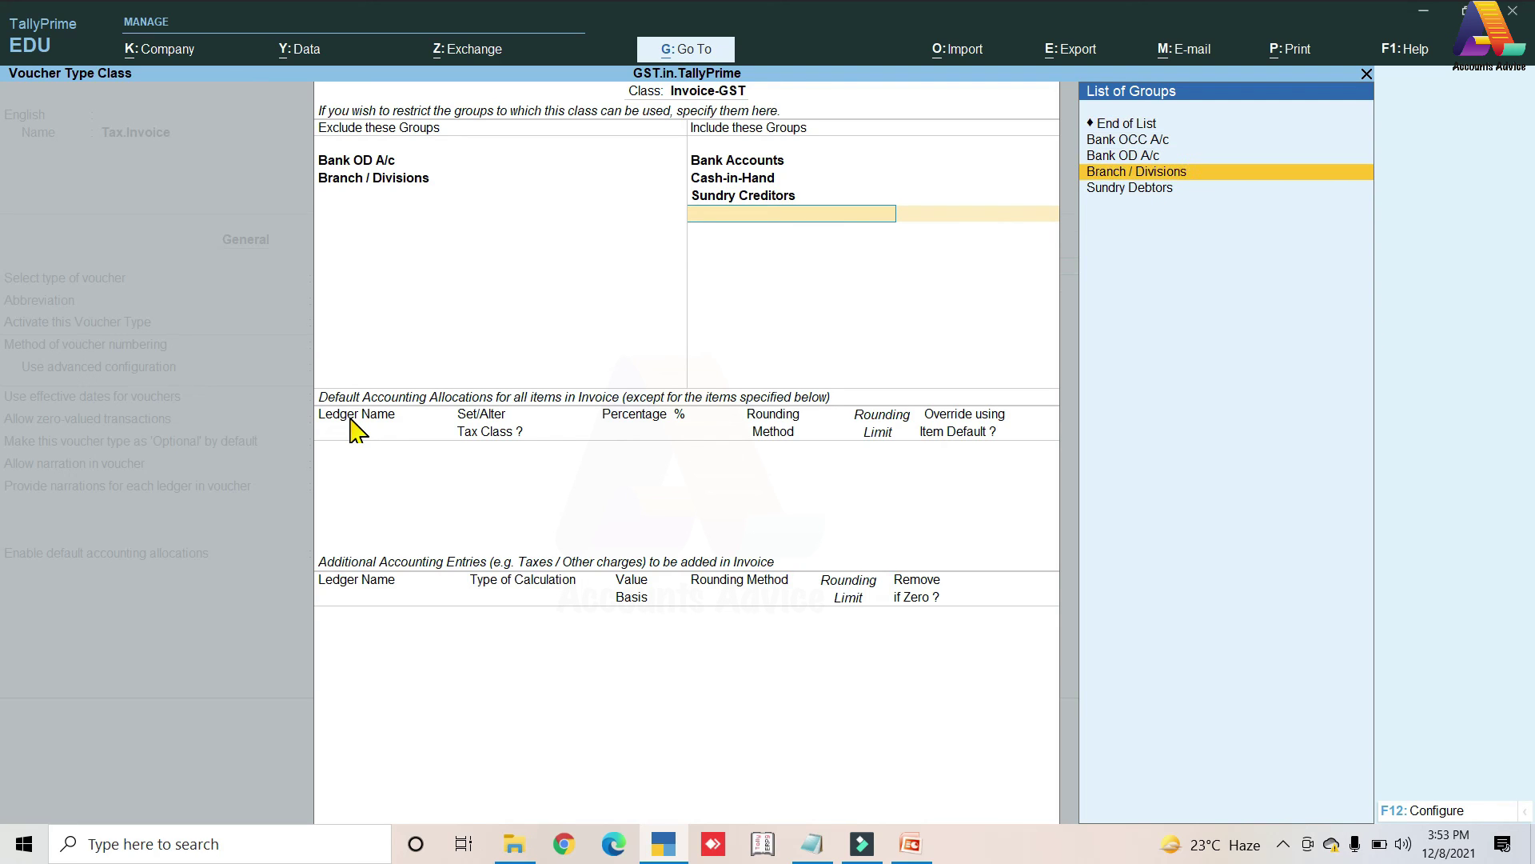
key("Down")
key("Return")
key("Return")
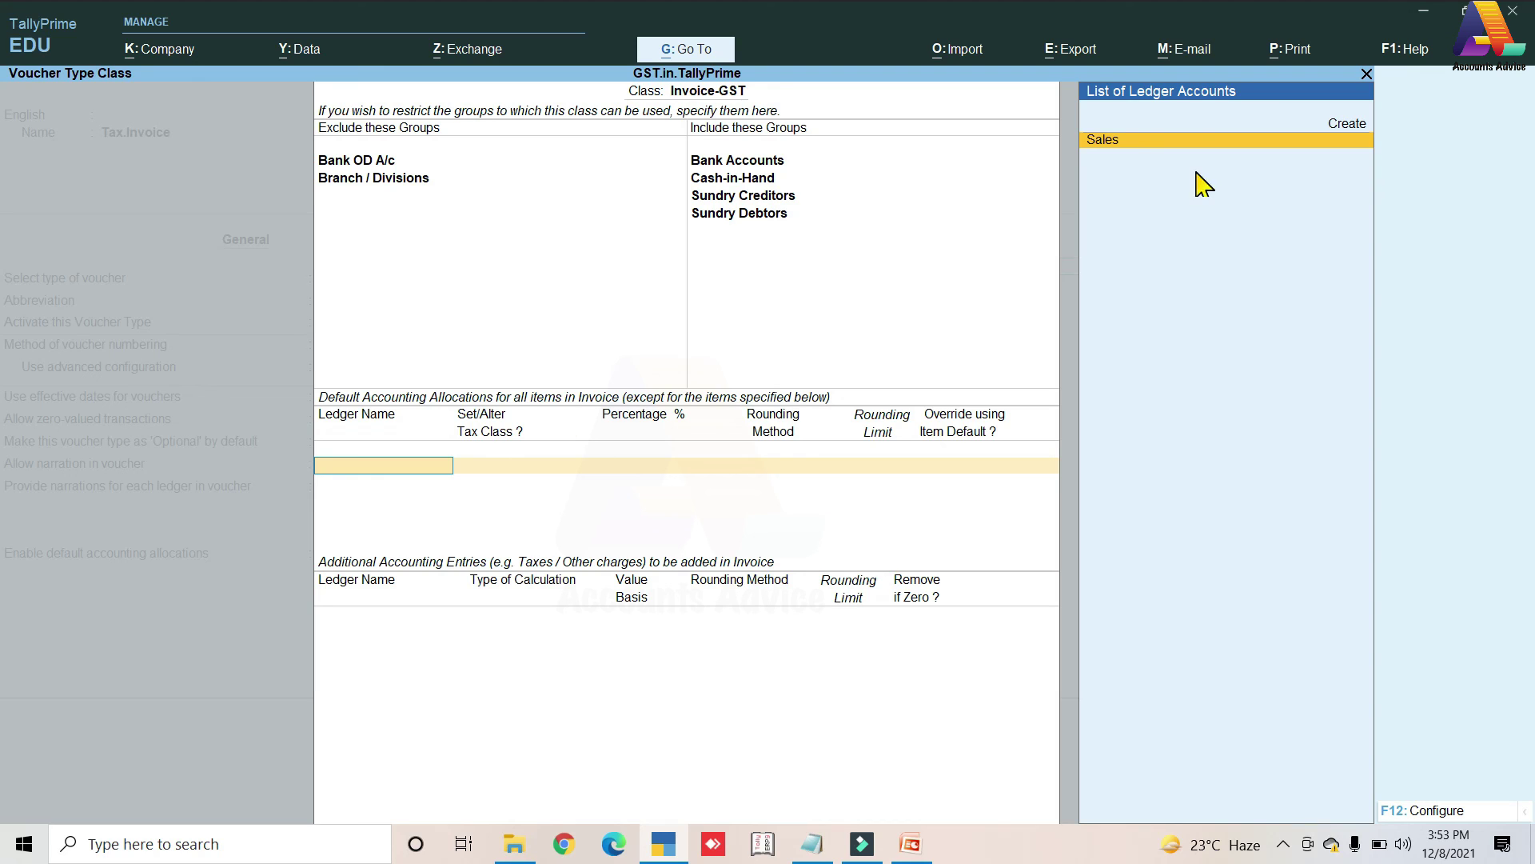
- Allocate all invoice items to the Sales ledger at 100%, with Set/Alter Tax Class and Override using Item Default at No
left_click(1117, 150)
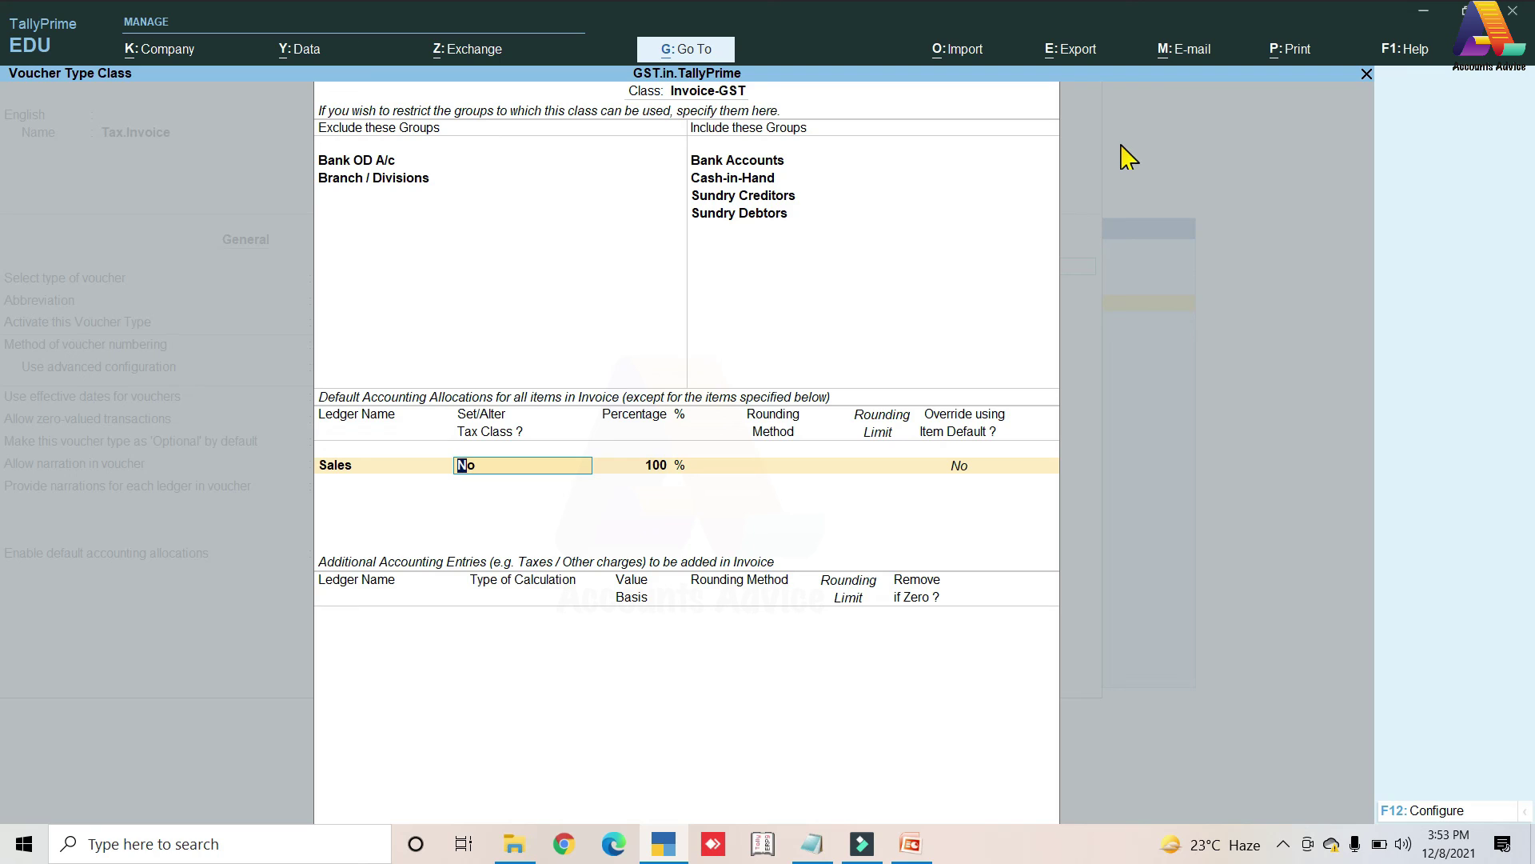
key("Return")
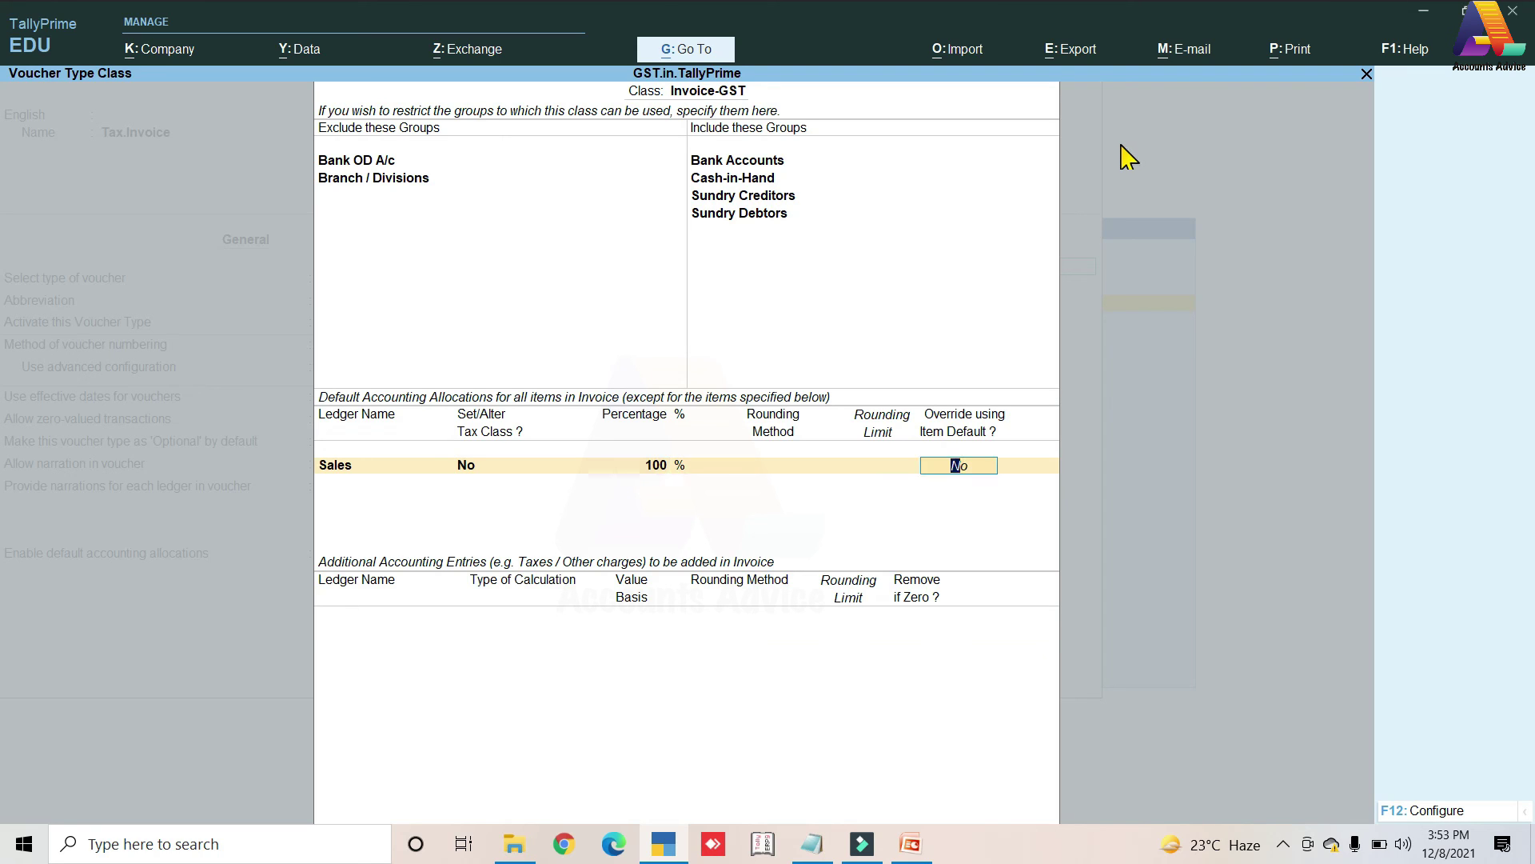
key("Return")
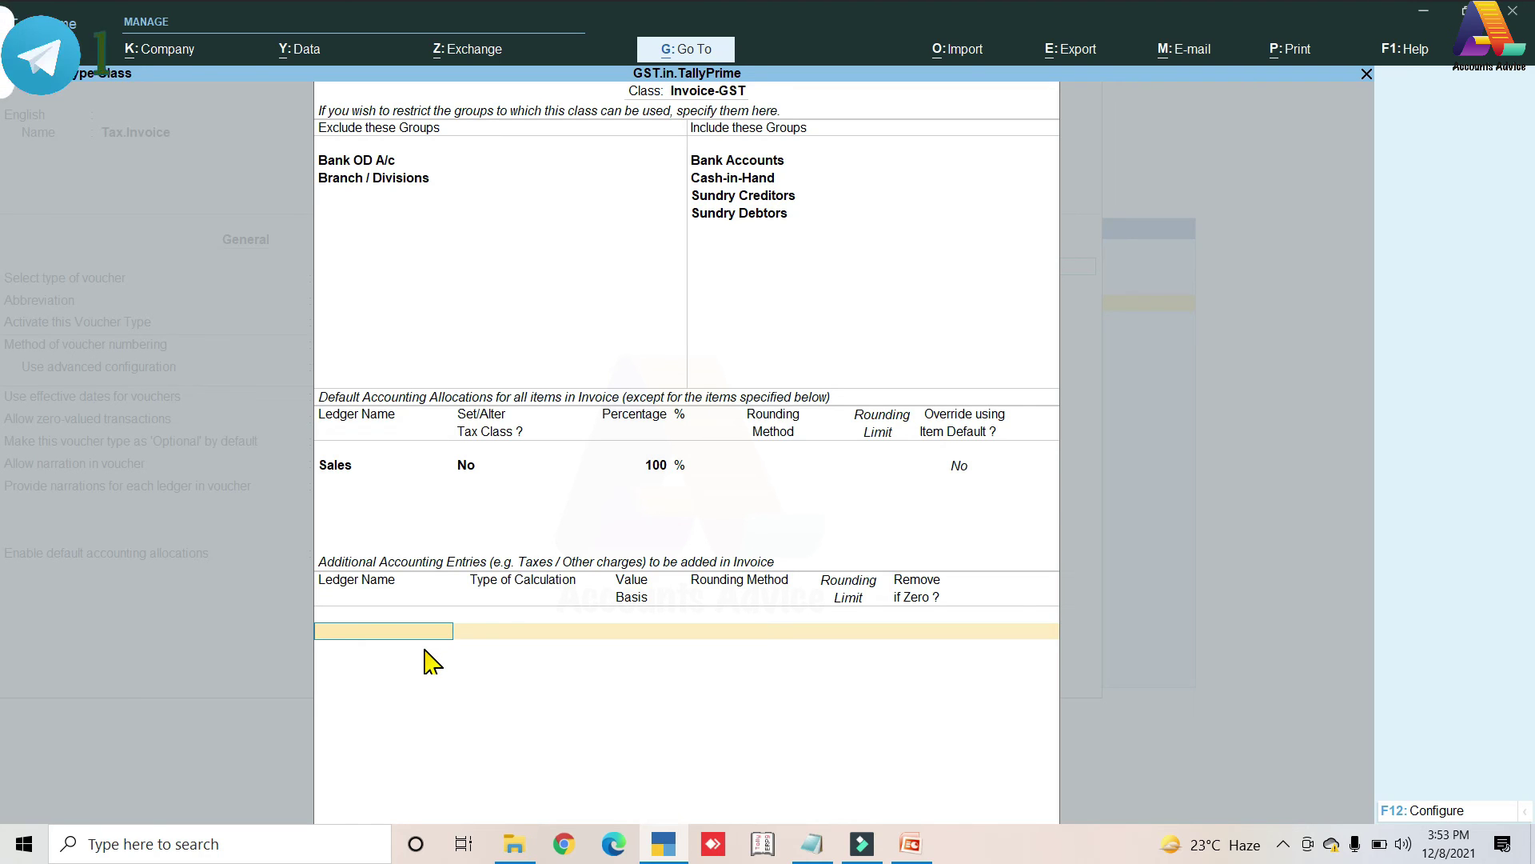
- Add CGST, SGST and IGST as additional accounting entries of the class, each with Remove if Zero at Yes
type("C")
key("Return")
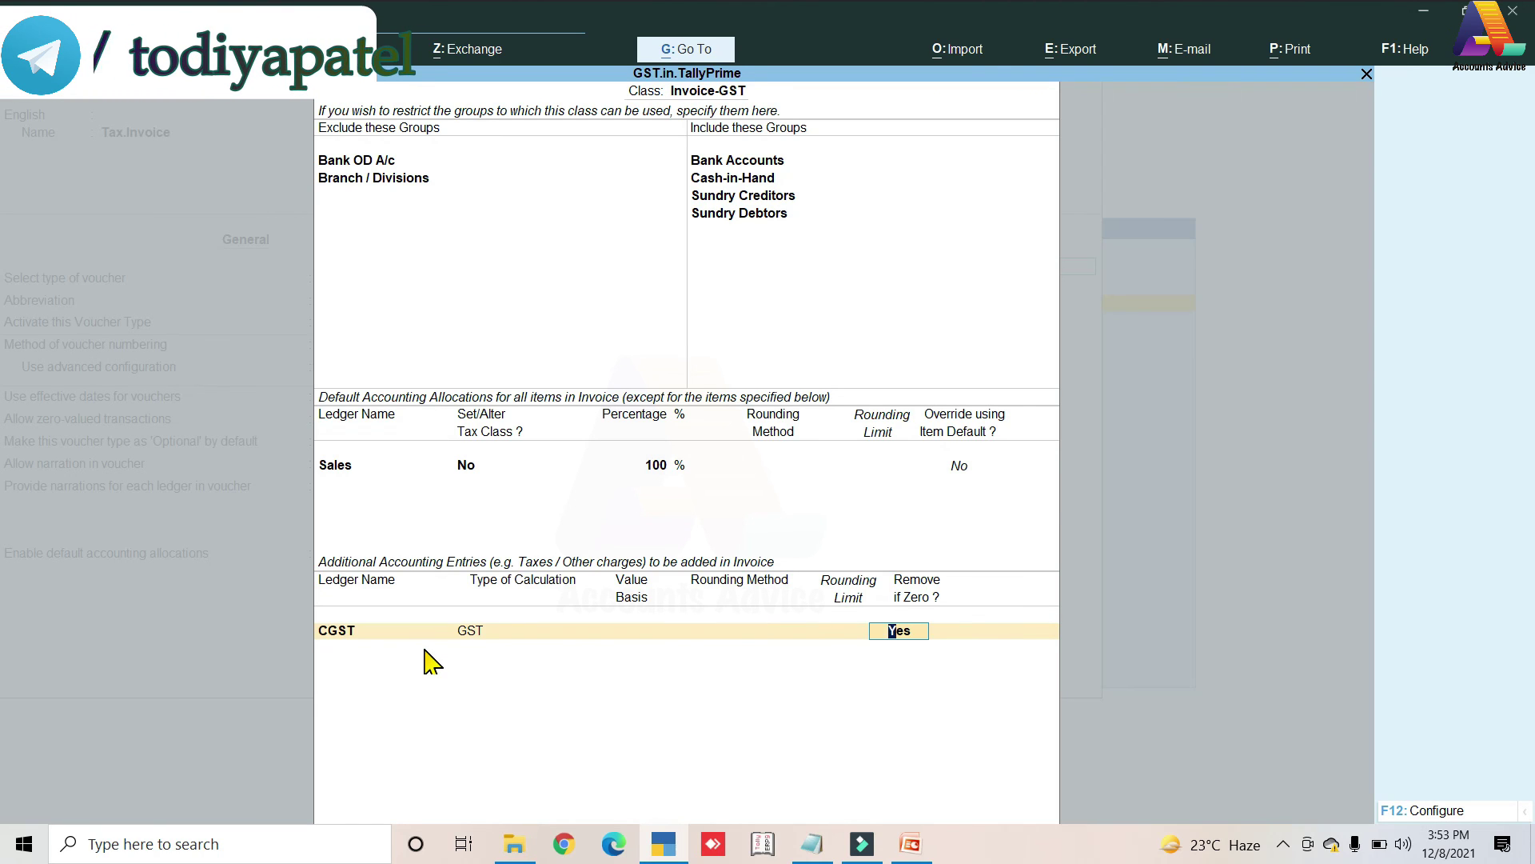
key("Return")
type("SG")
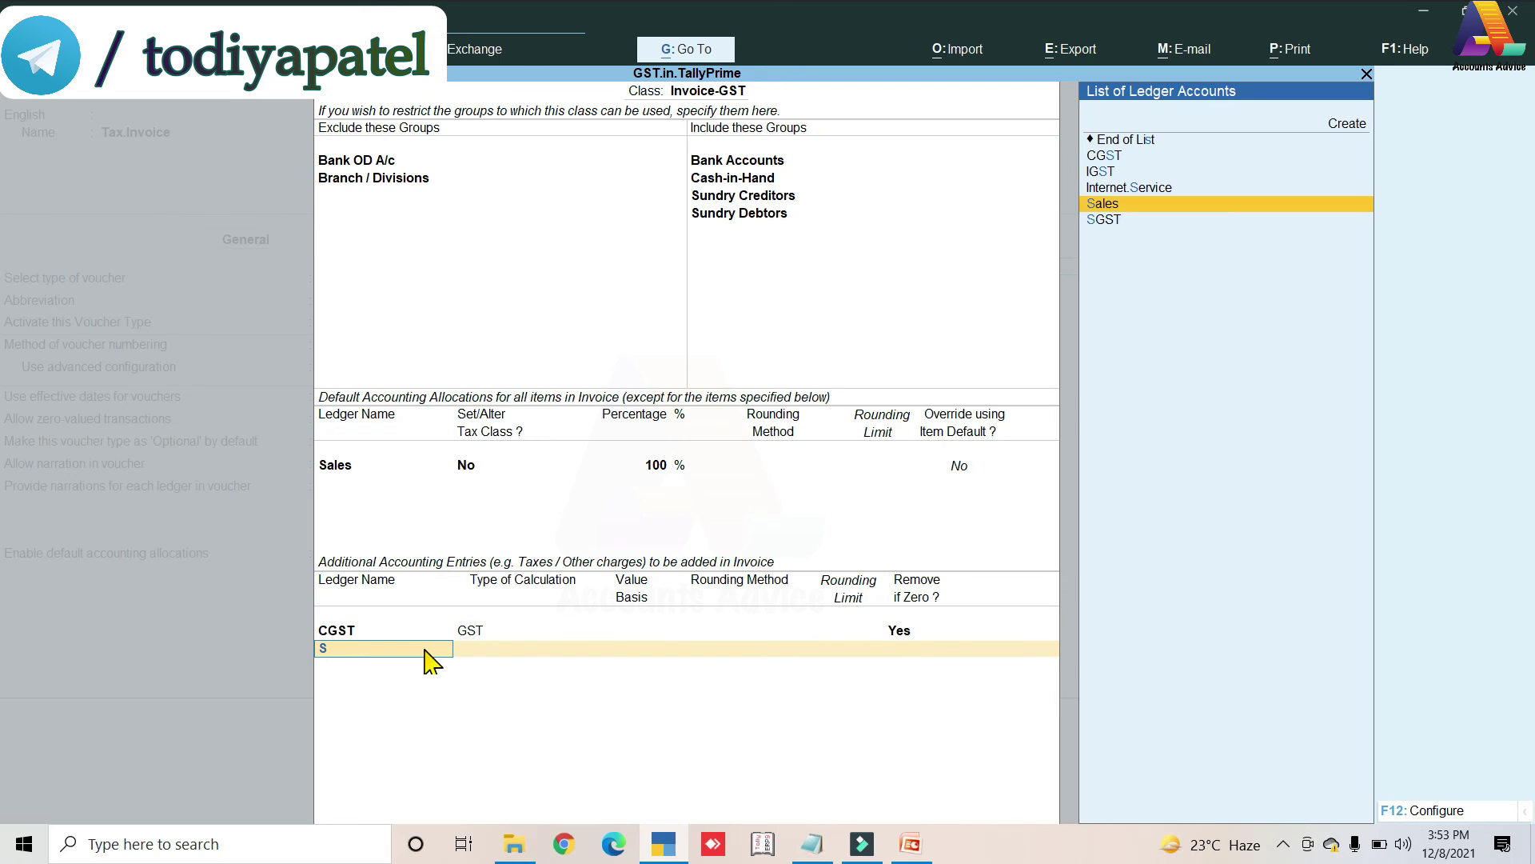
key("Return")
key("Return")
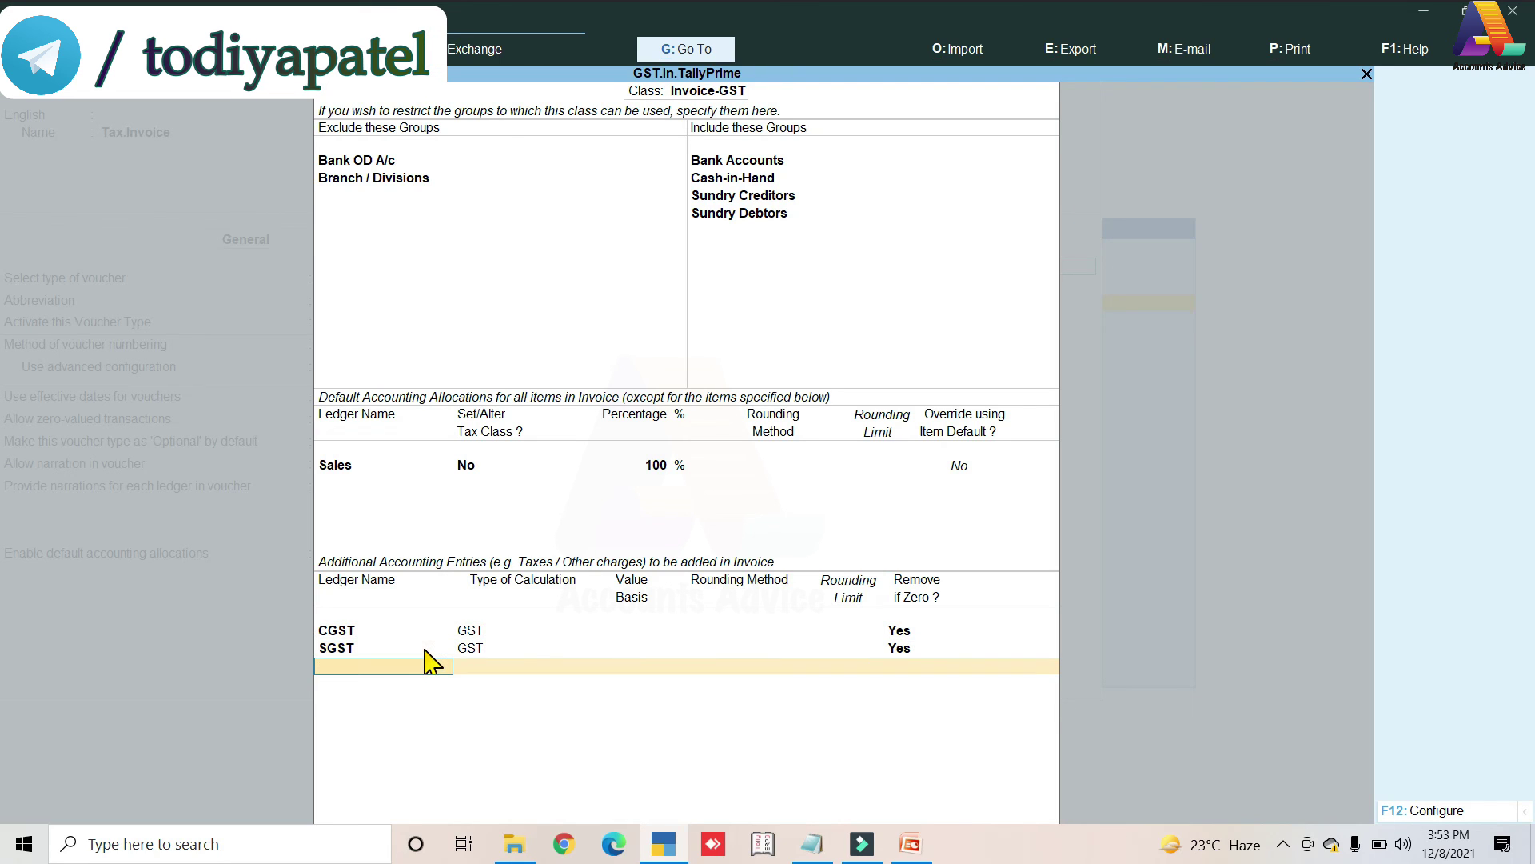
type("Ig")
key("Return")
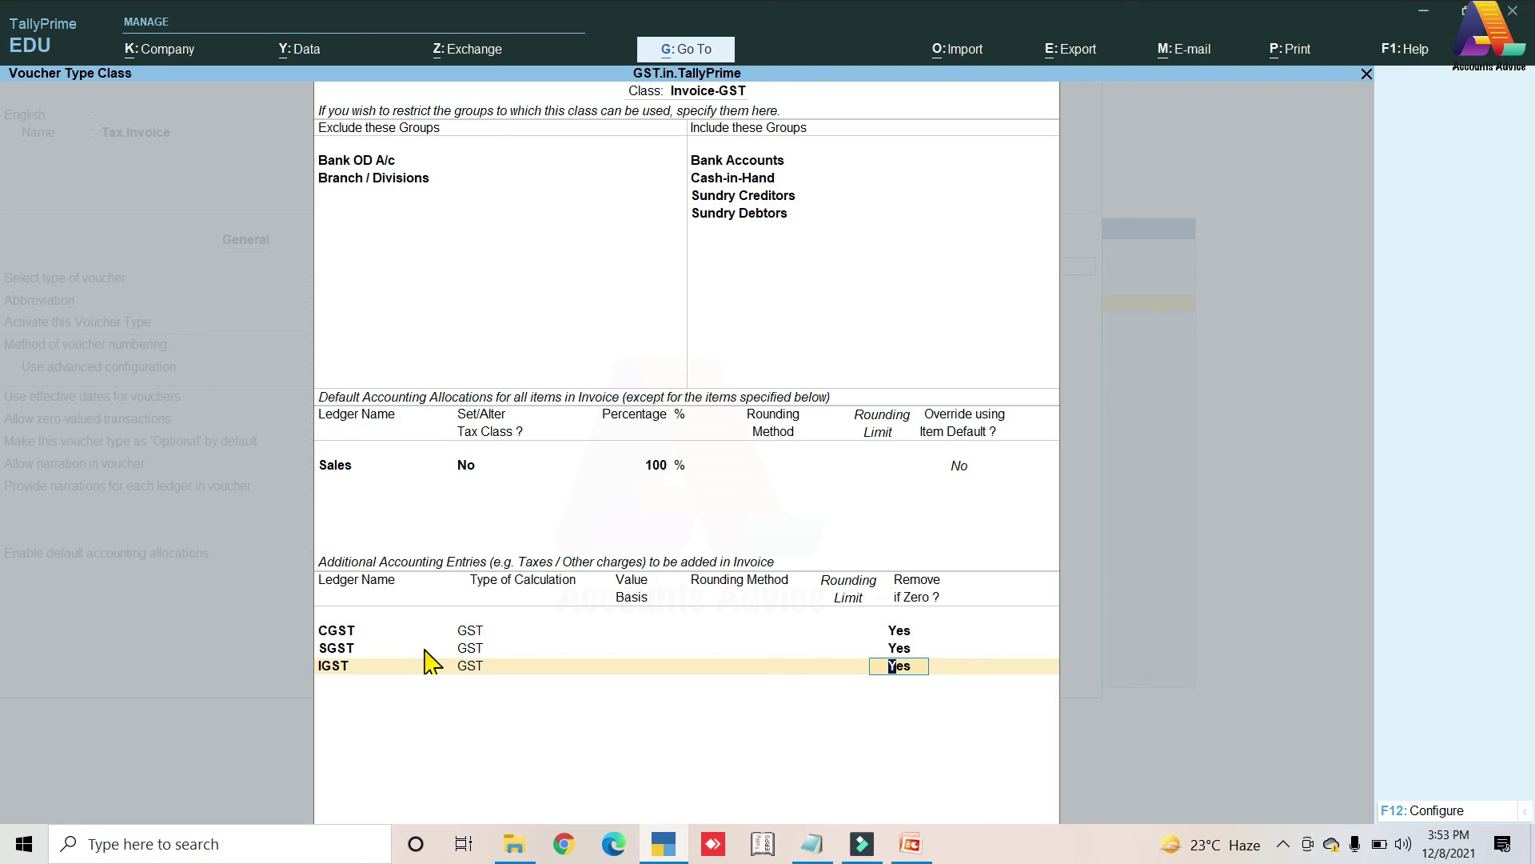
key("Return")
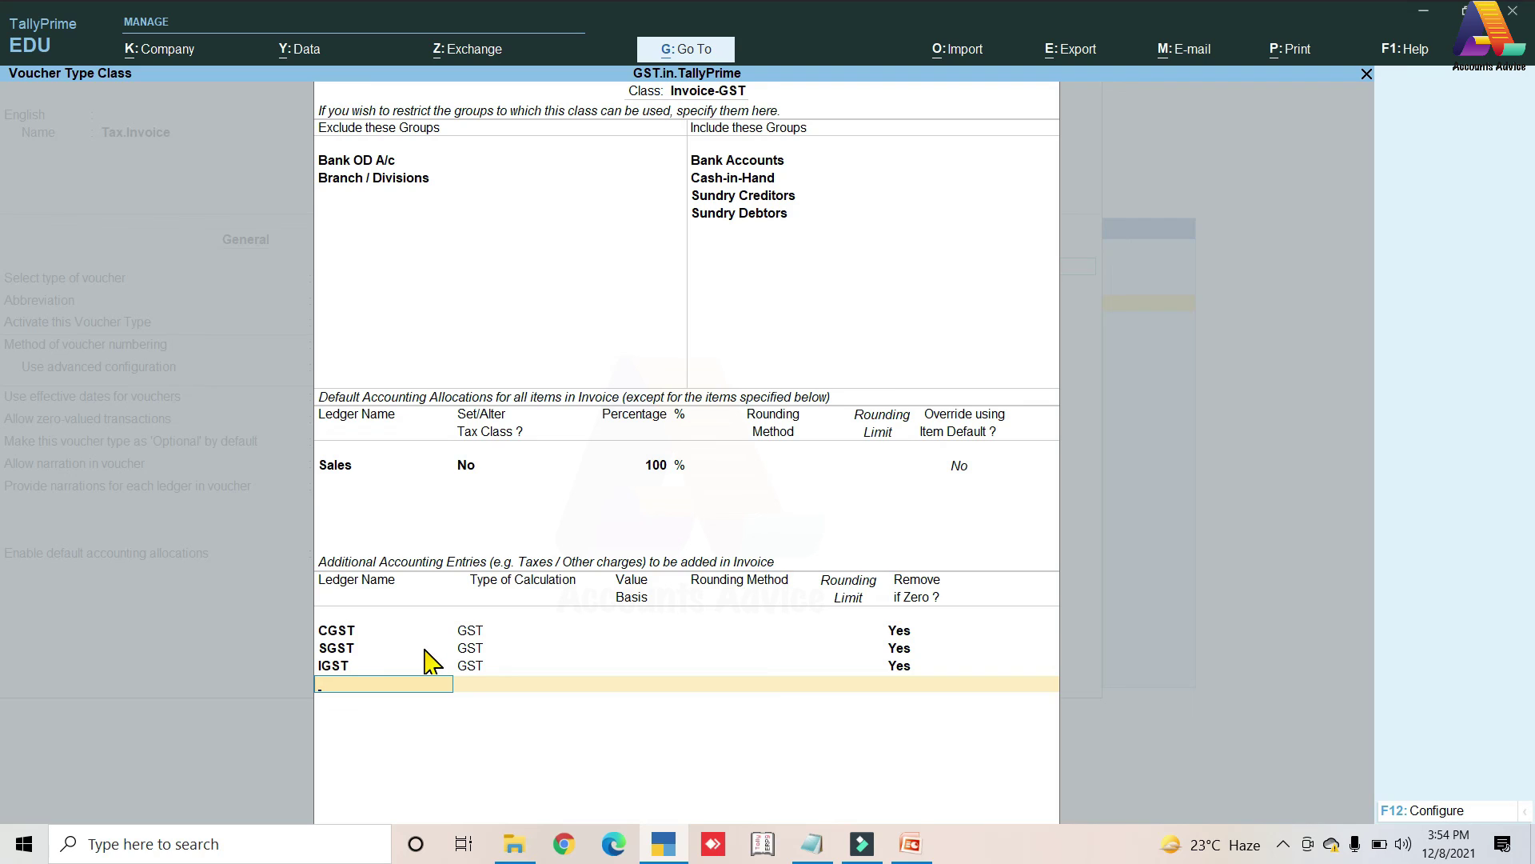
- Add Internet.Service as an additional entry calculated As User Defined Value, with Remove if Zero at Yes
type("i")
key("Down")
key("Return")
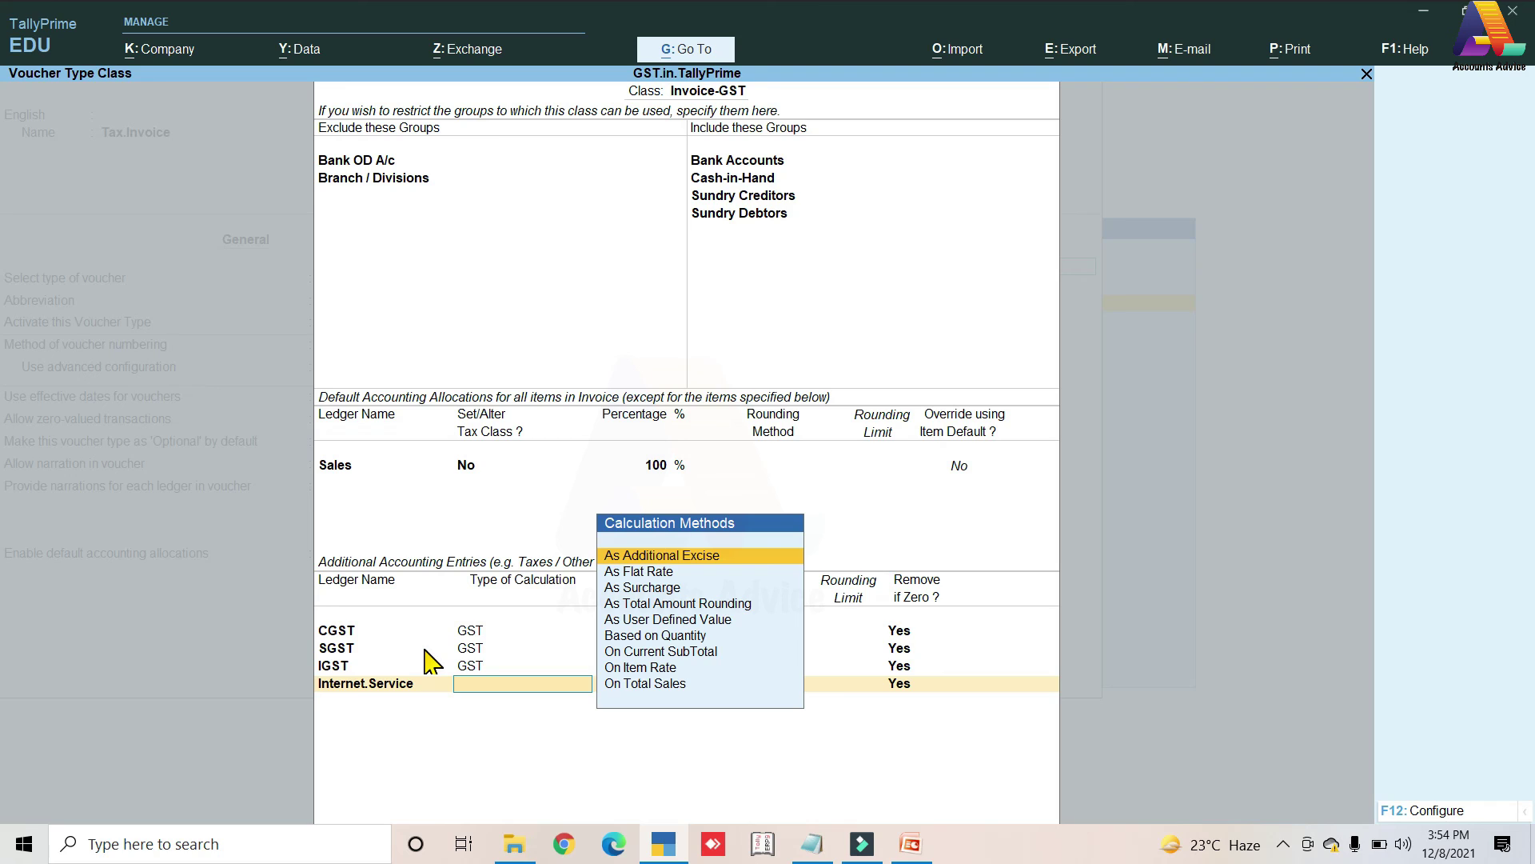
key("Down")
key("Down")
key("Down")
key("Down")
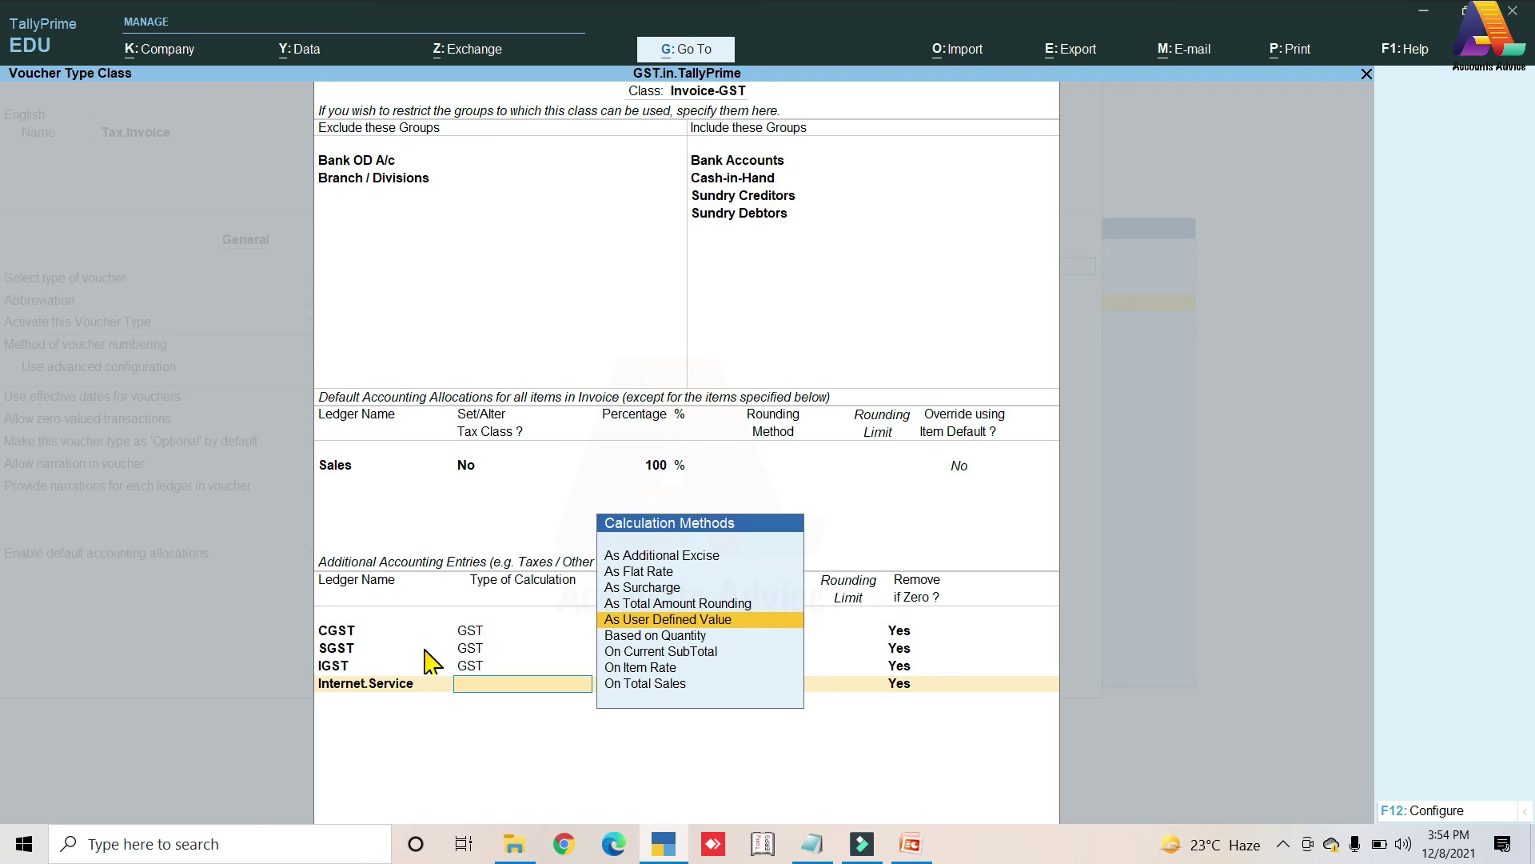
key("Return")
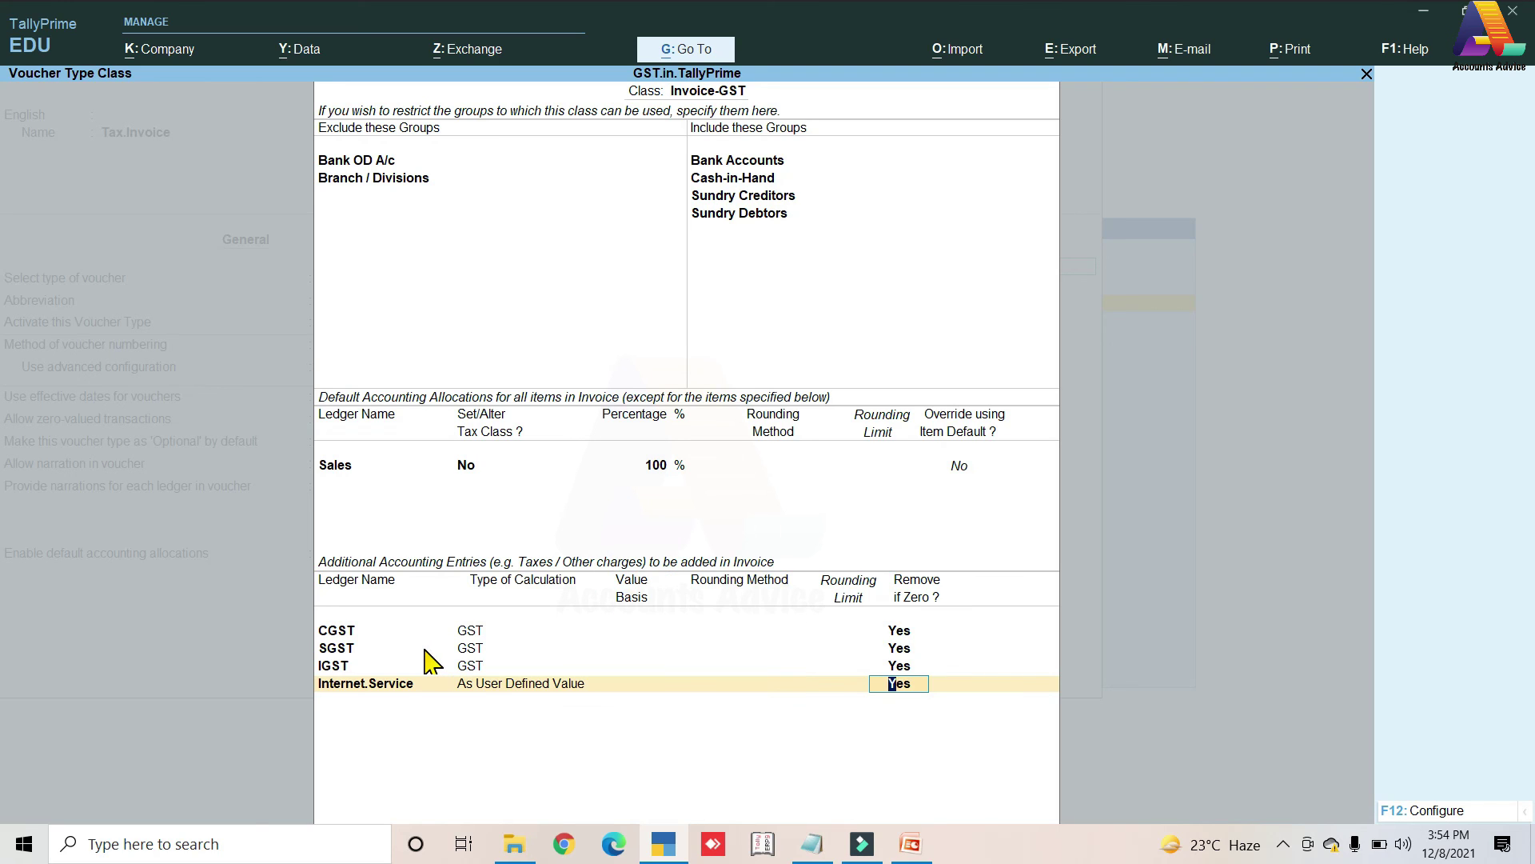
key("Return")
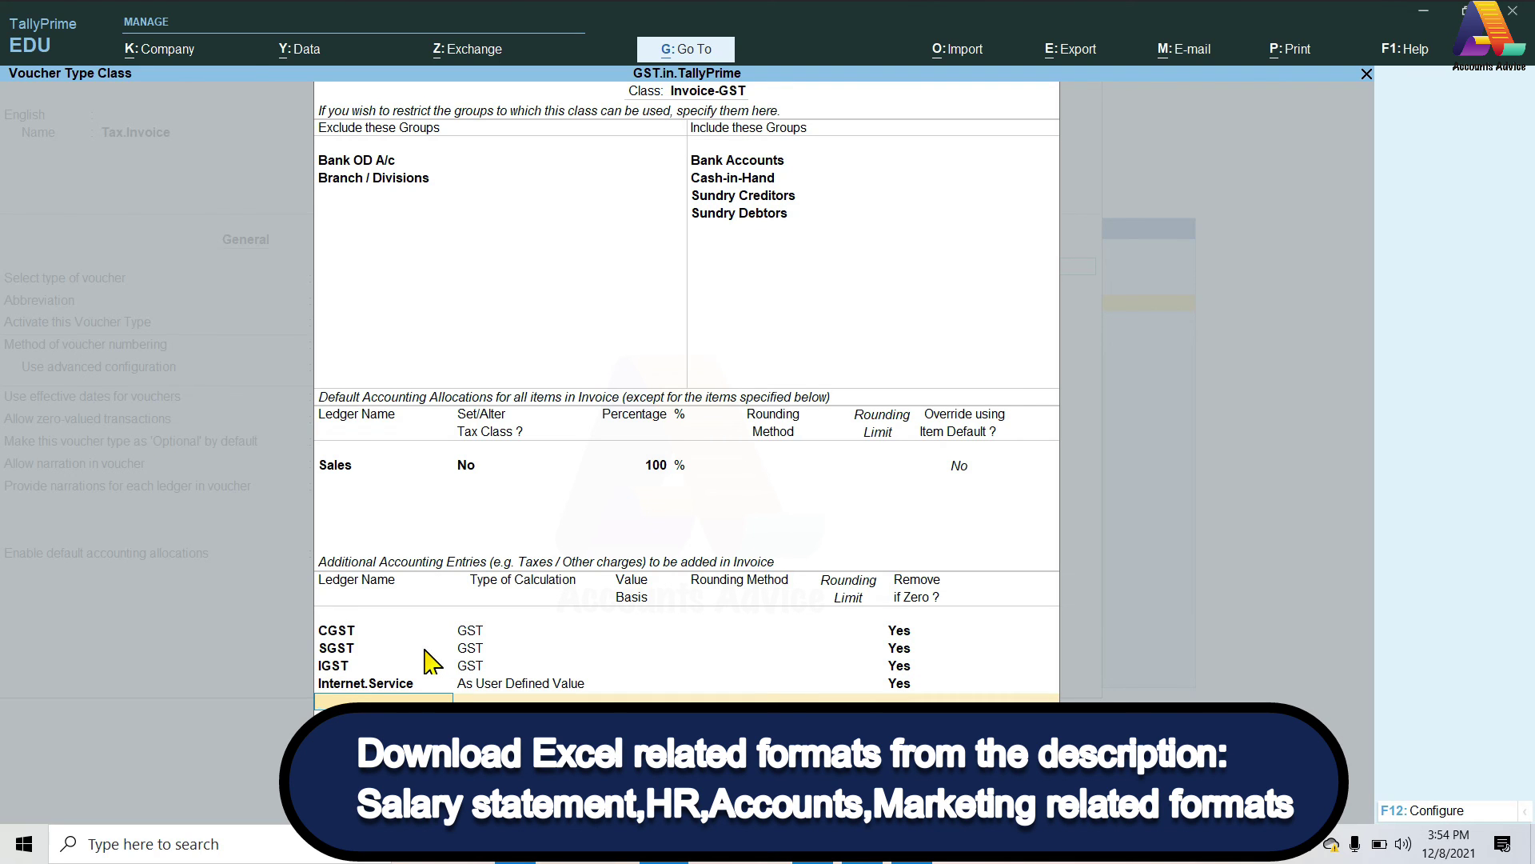
- Start a new ledger named Charges under Indirect Incomes from the class's additional entries, keeping its default ledger options
key("alt+c")
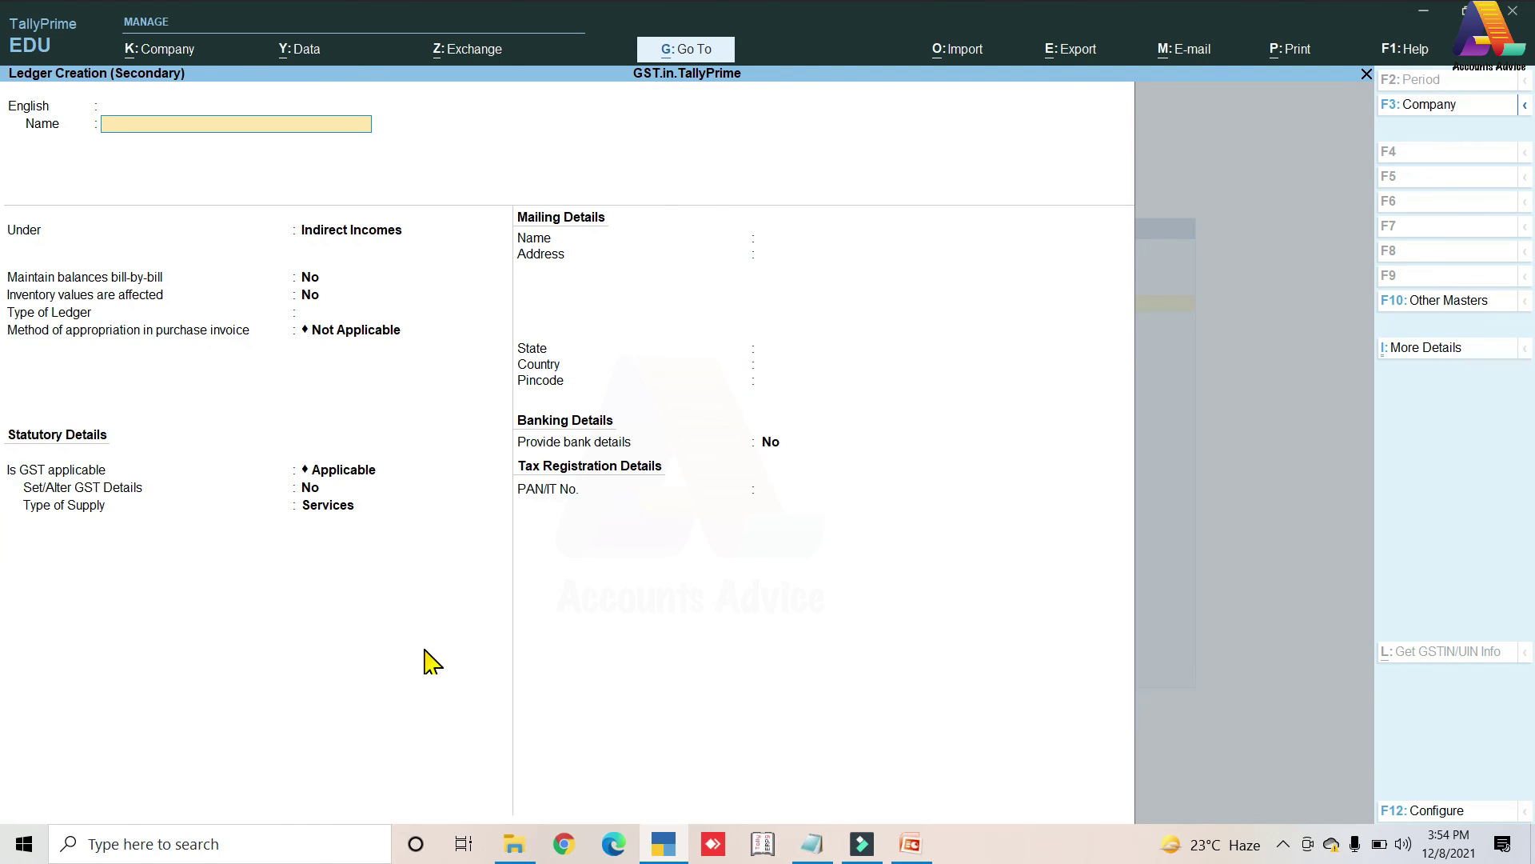
type("Charges")
key("Return")
key("Return")
key("Return")
key("Return")
- Set the Charges ledger's GST details to HSN/SAC 9988, Taxable, with 18% Integrated Tax, and save the ledger
key("y")
key("Return")
type("9988")
key("Return")
key("Return")
key("Return")
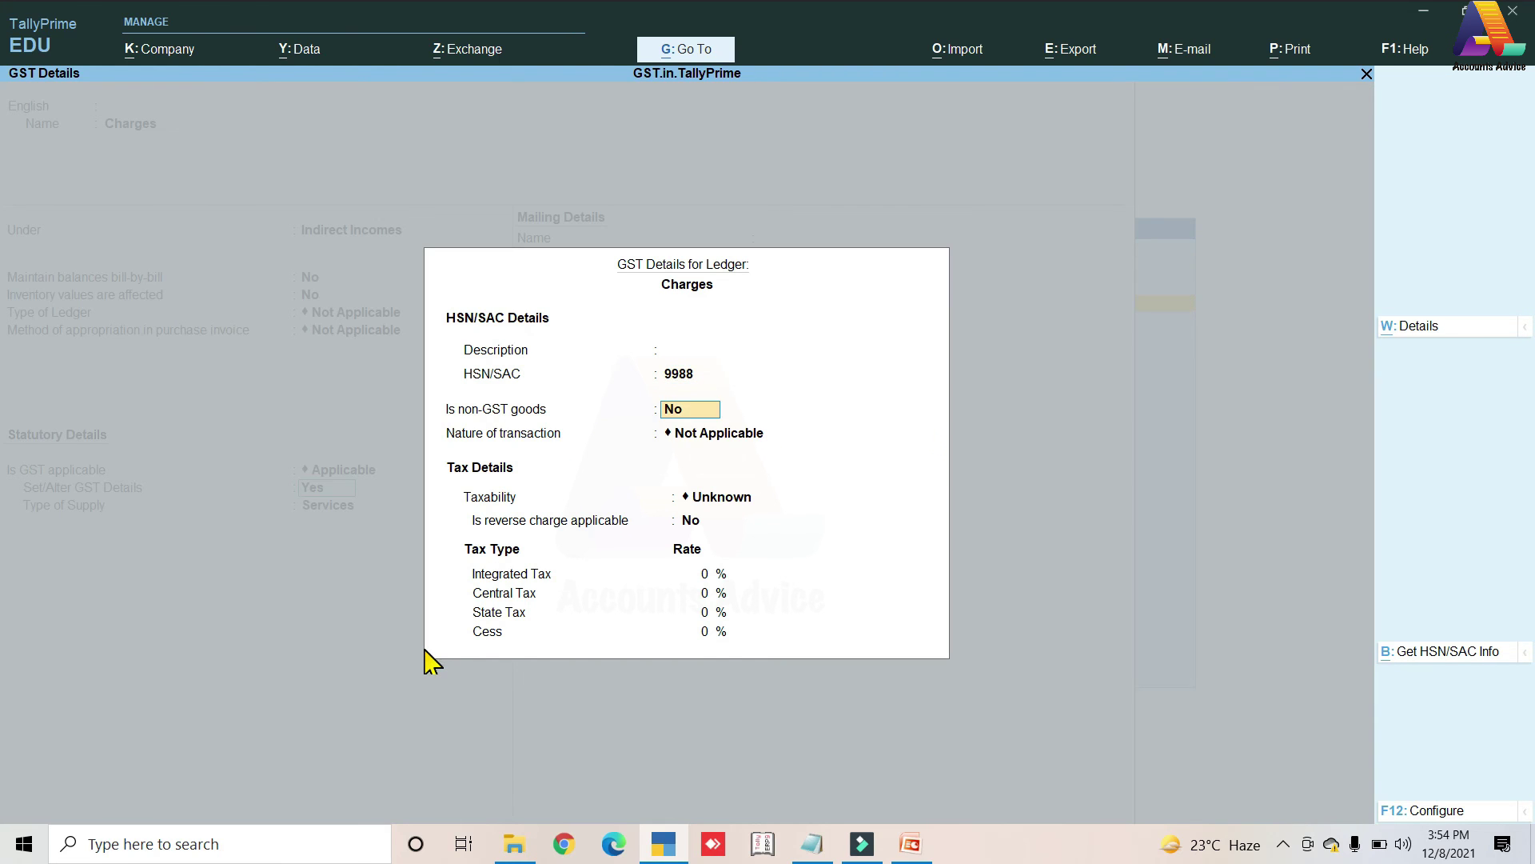
key("Down")
key("Down")
key("Down")
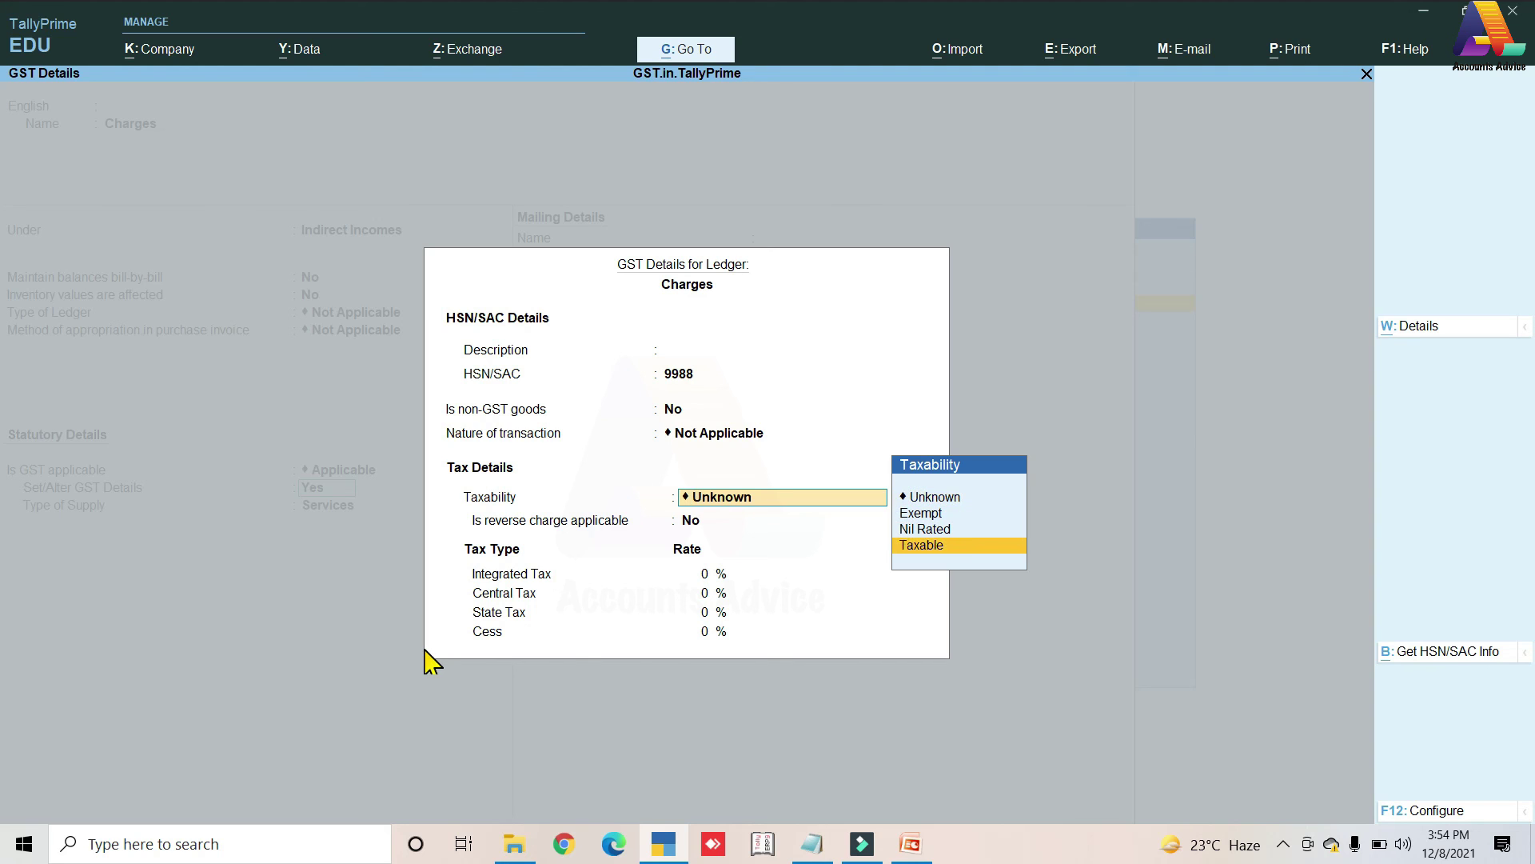
key("Return")
key("Return")
type("18")
key("Return")
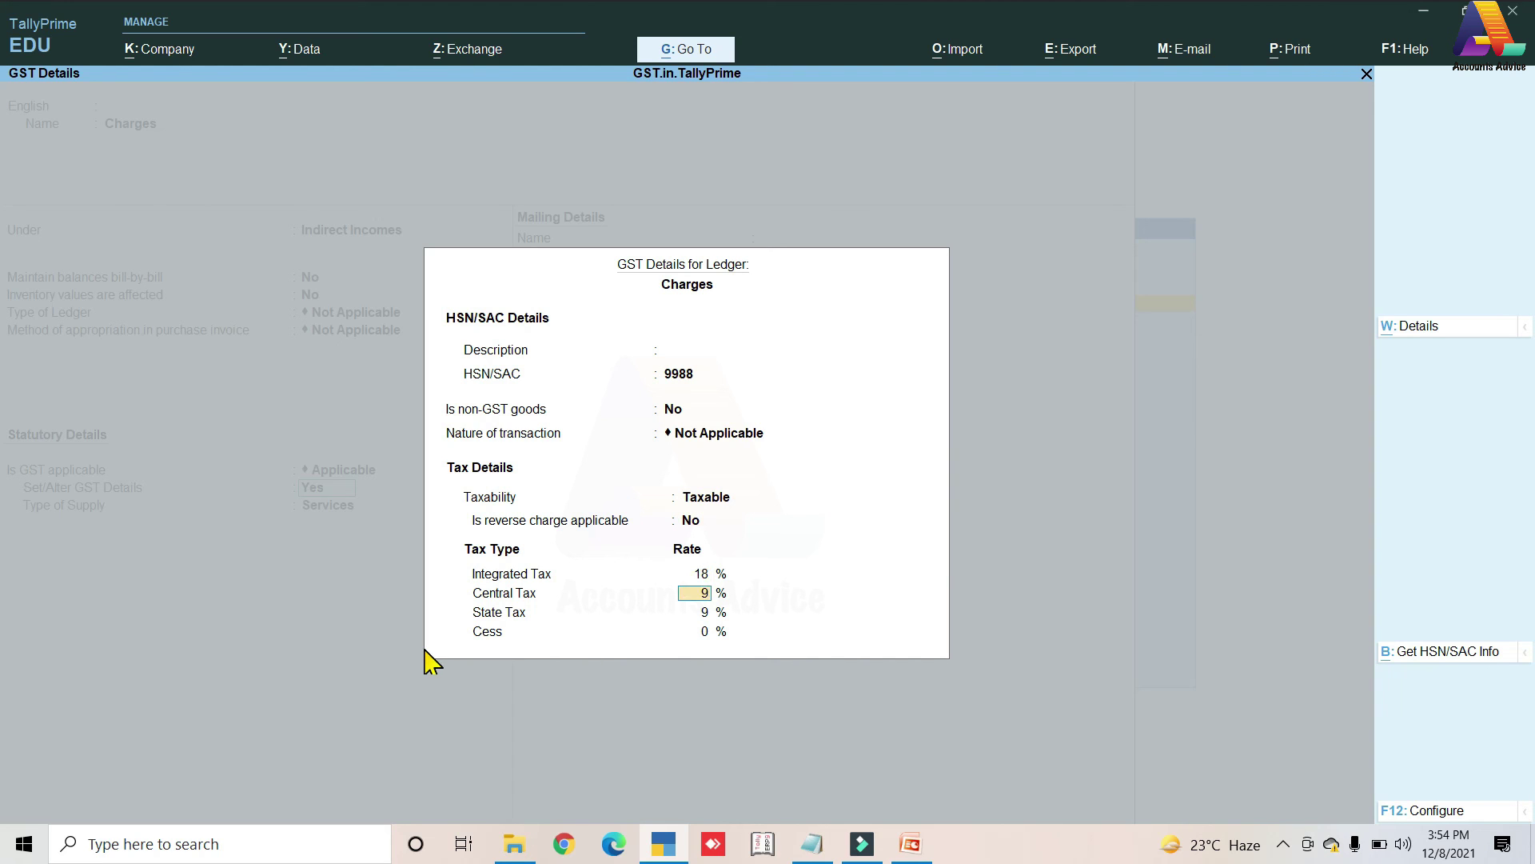
key("ctrl+a")
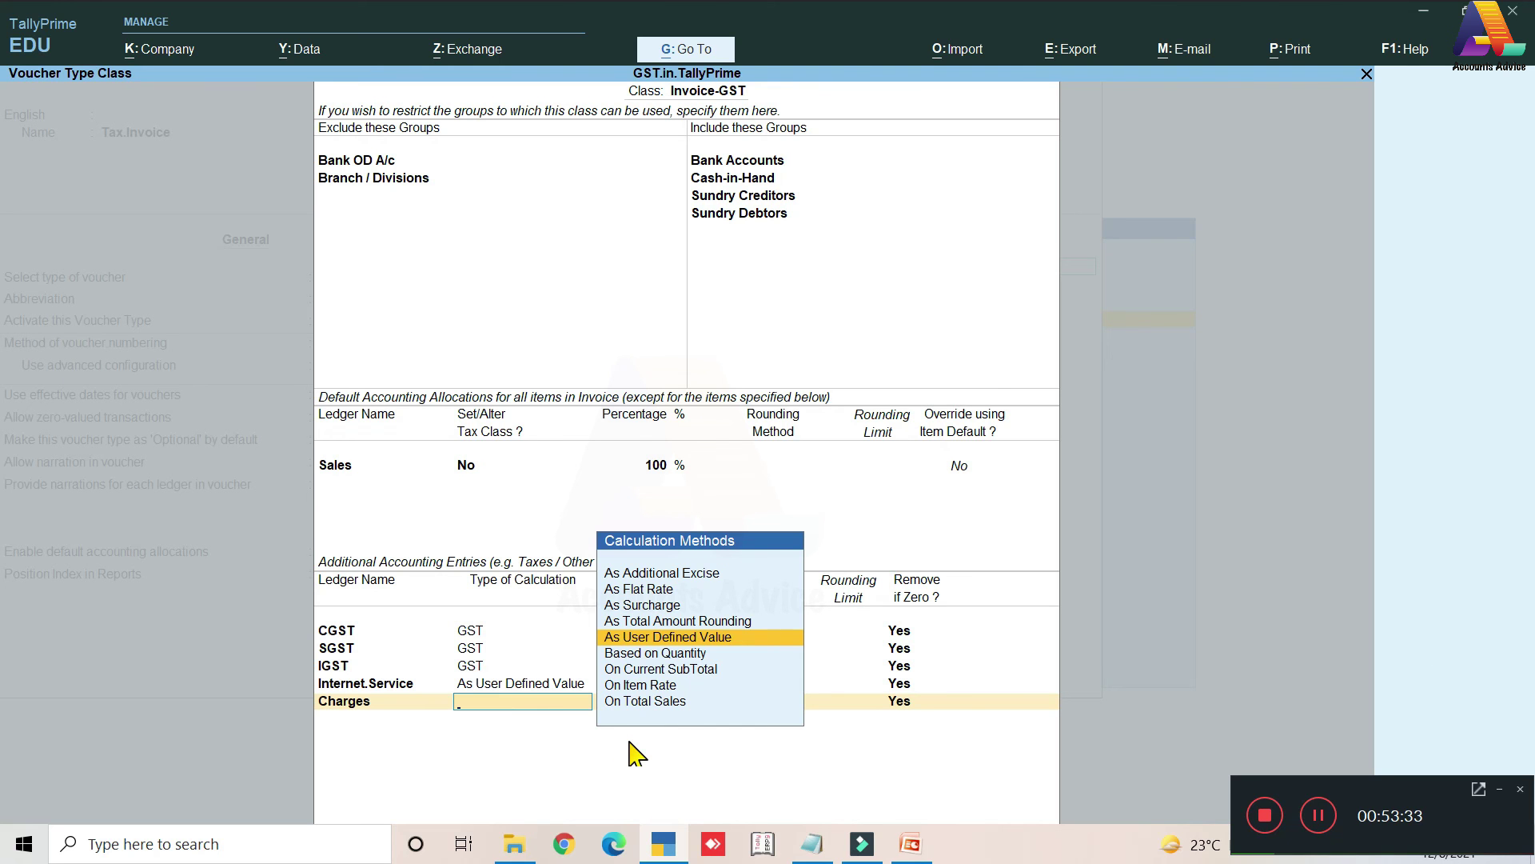
- Calculate the Charges entry As User Defined Value with Remove if Zero at Yes, and save the class and the Tax.Invoice voucher type
key("Return")
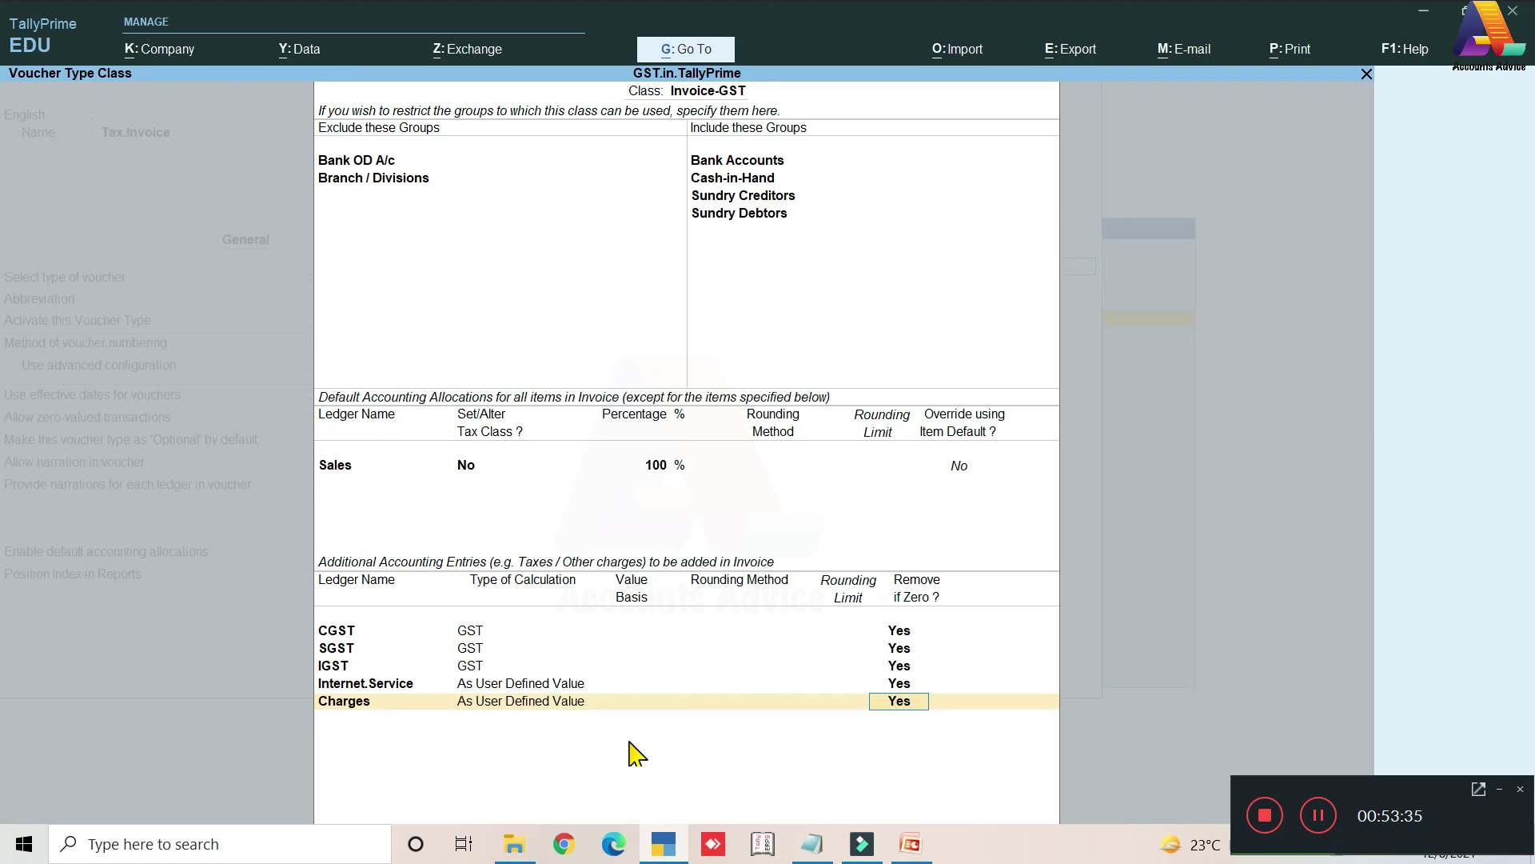
key("Return")
key("Return")
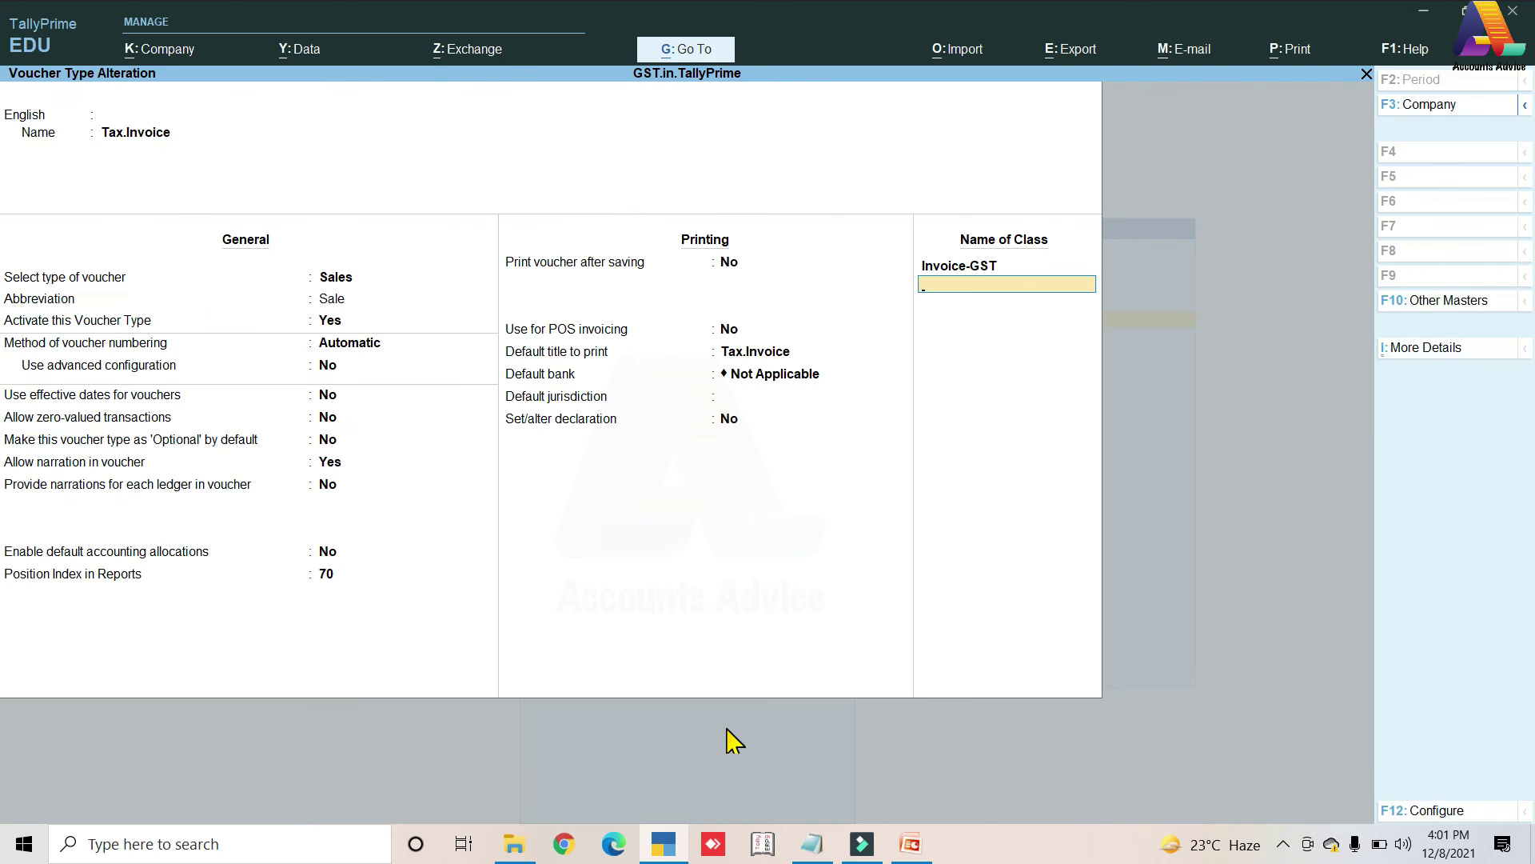
key("Return")
key("Return")
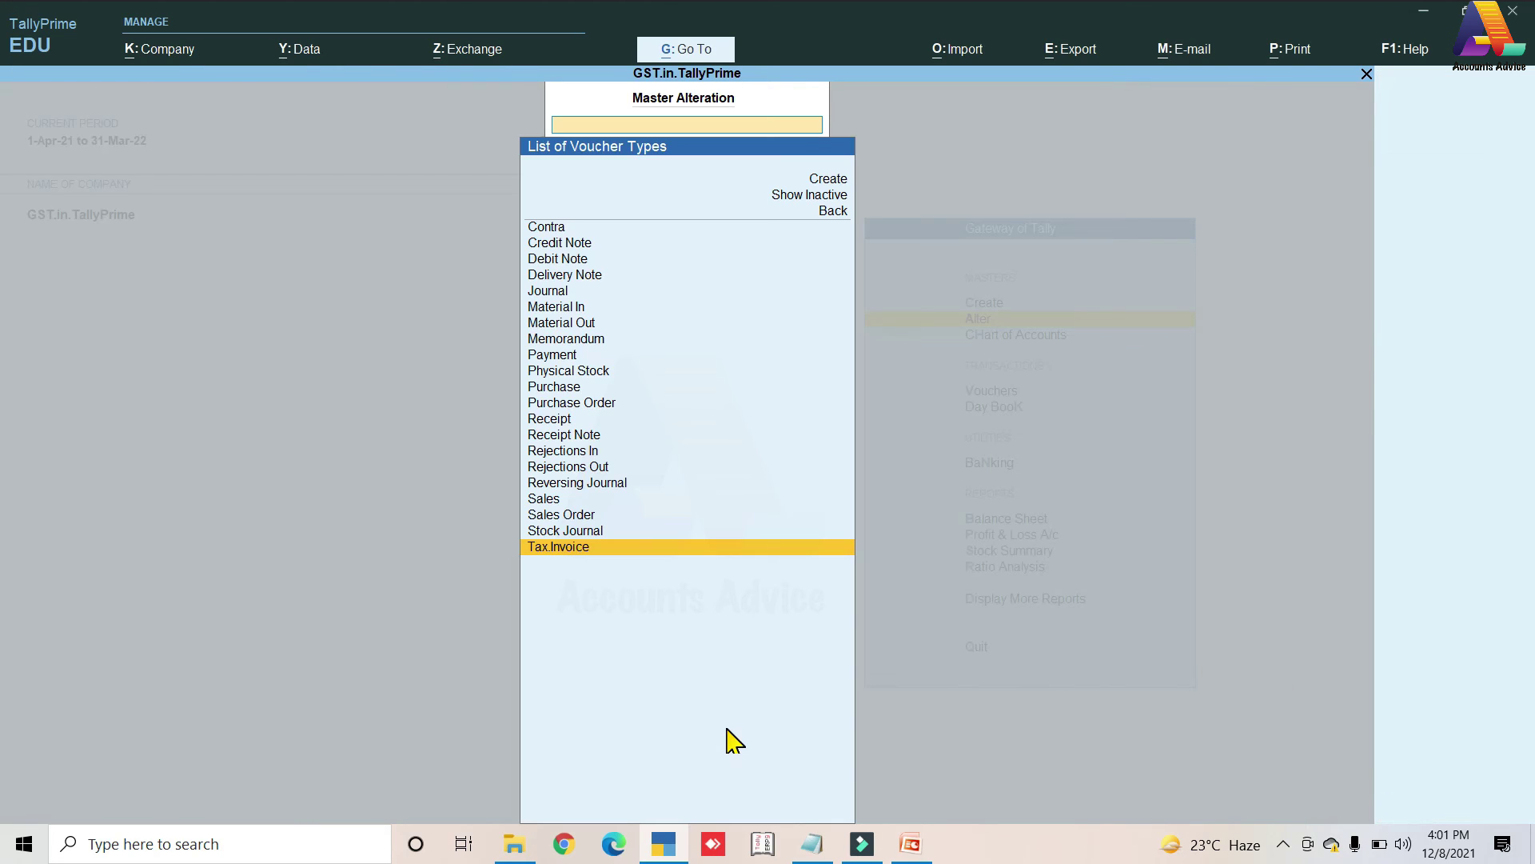
- Return to the Gateway of Tally and start a Tax.Invoice sales voucher using the Invoice-GST class
key("Escape")
key("Escape")
key("Down")
key("Down")
key("Down")
key("v")
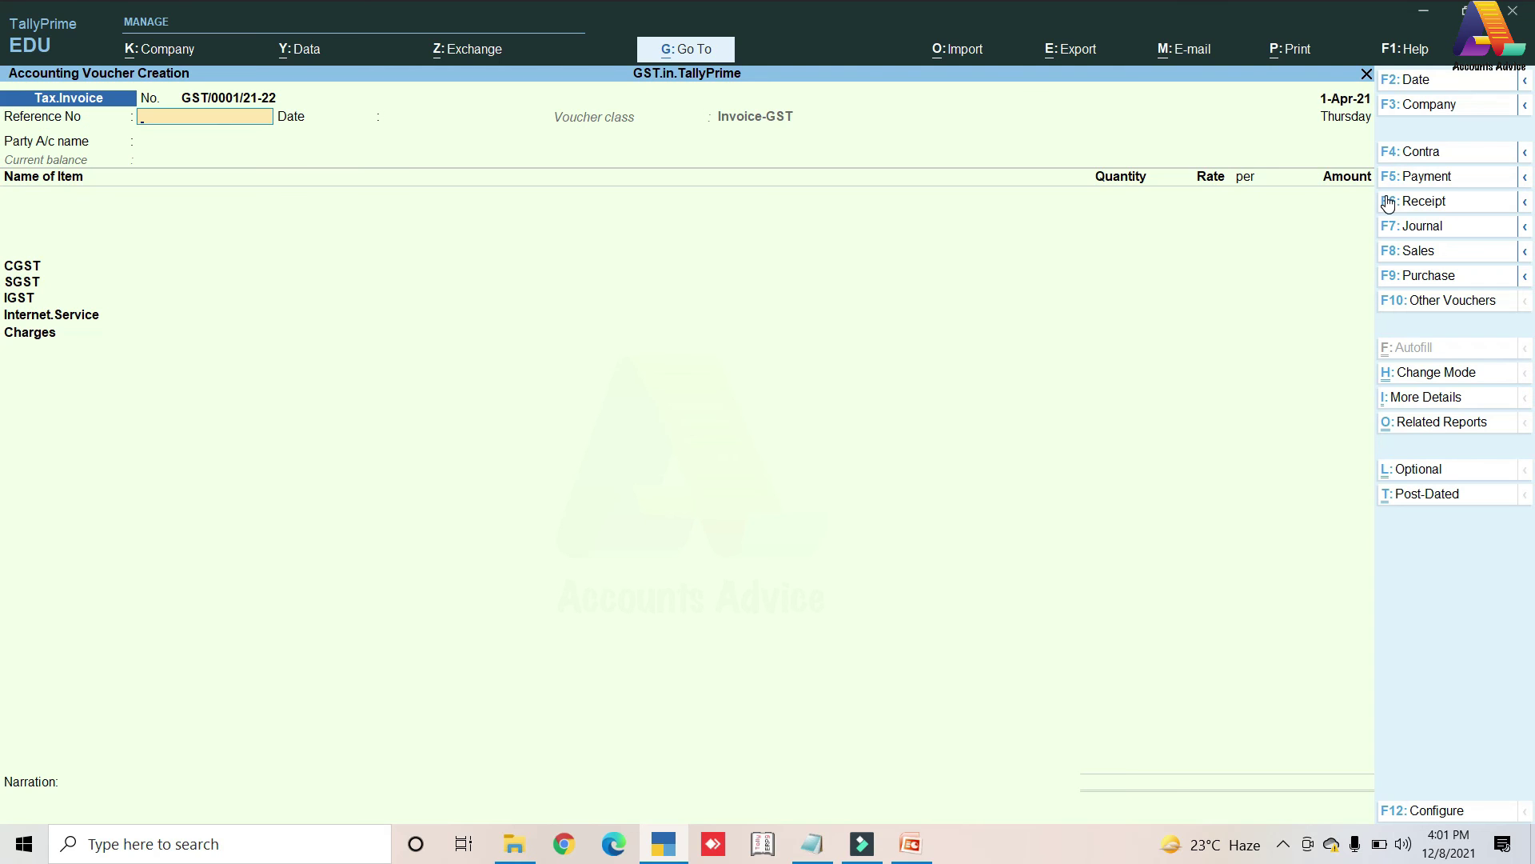
left_click(1406, 252)
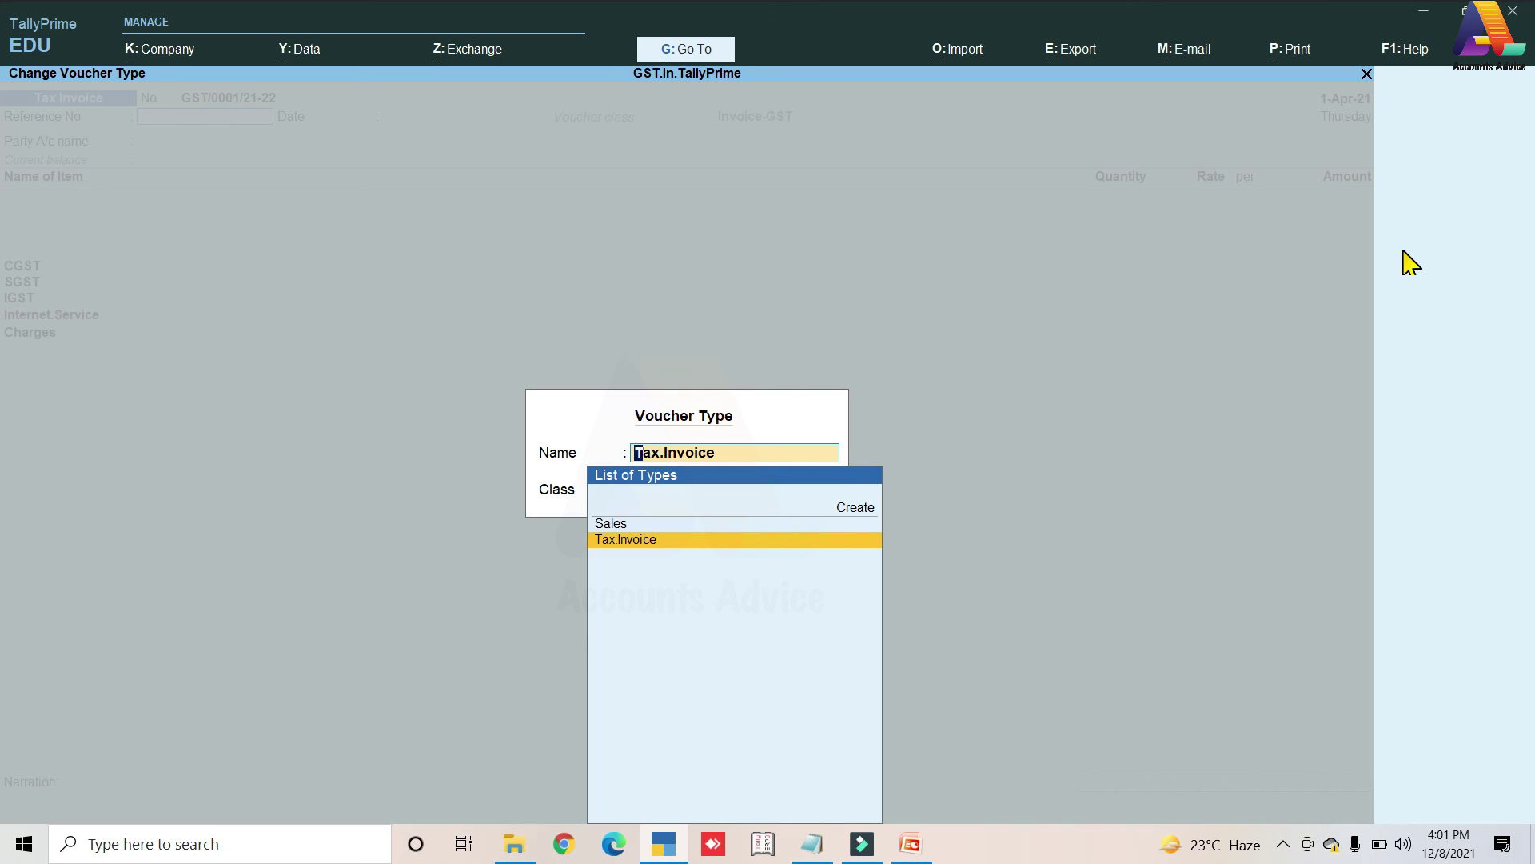
key("Return")
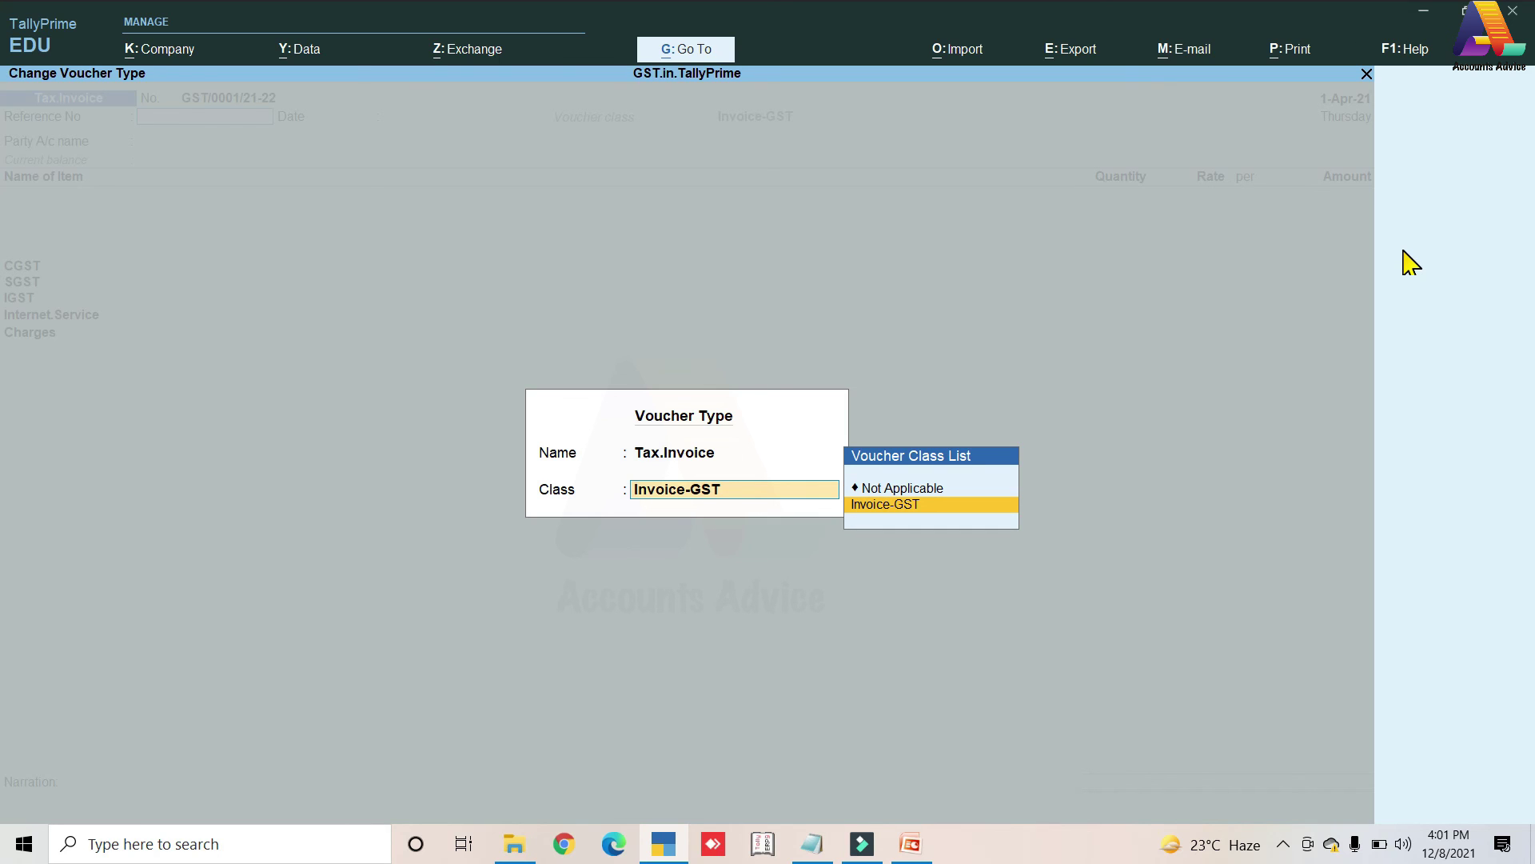
key("Return")
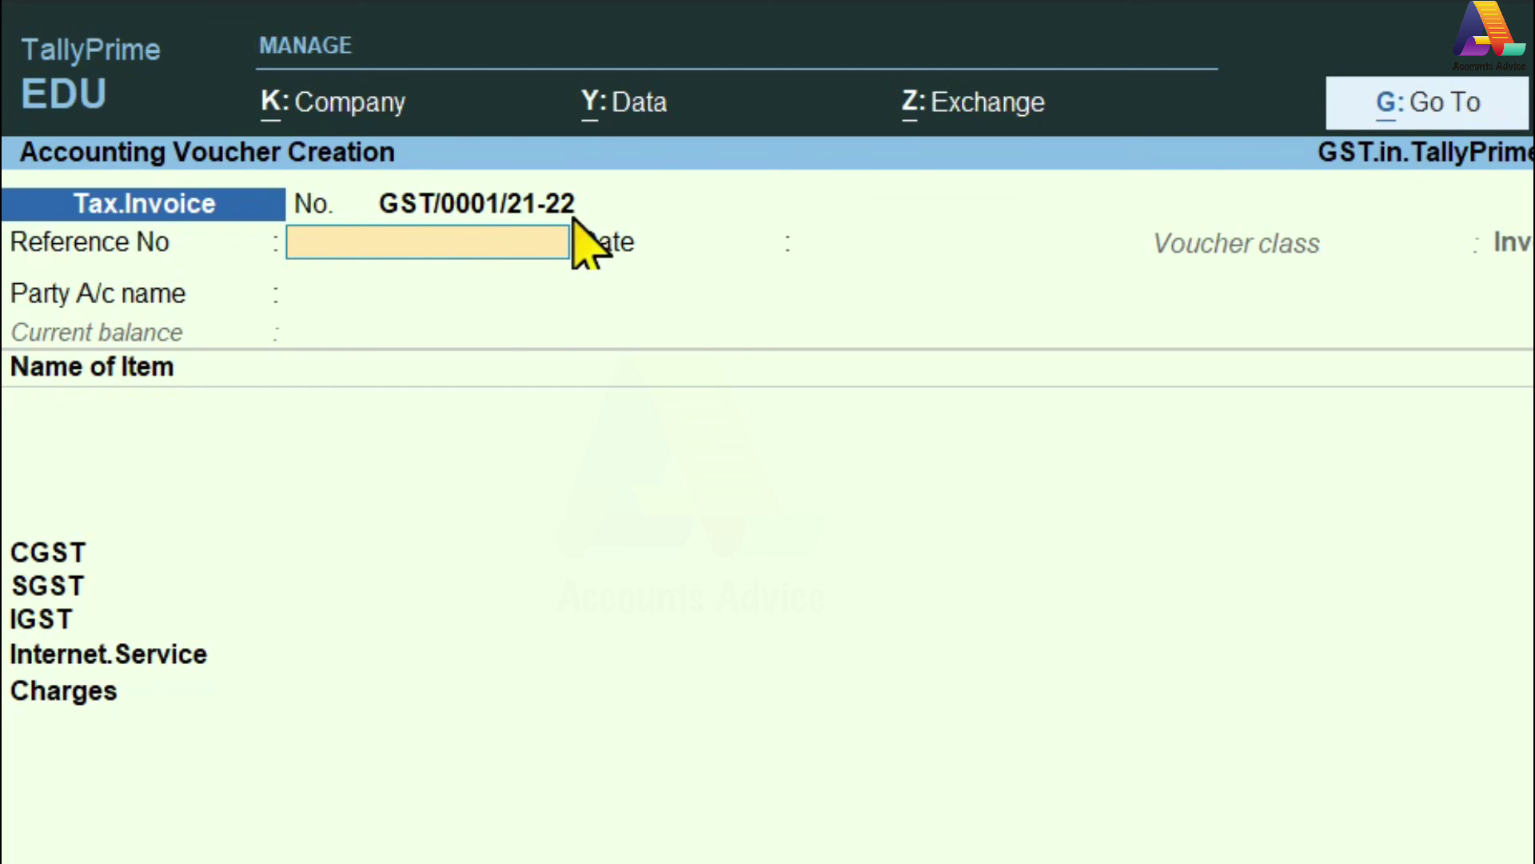
- Leave the reference number blank, choose the local debtor as the party, and accept the dispatch and party details without changes
key("Return")
key("Down")
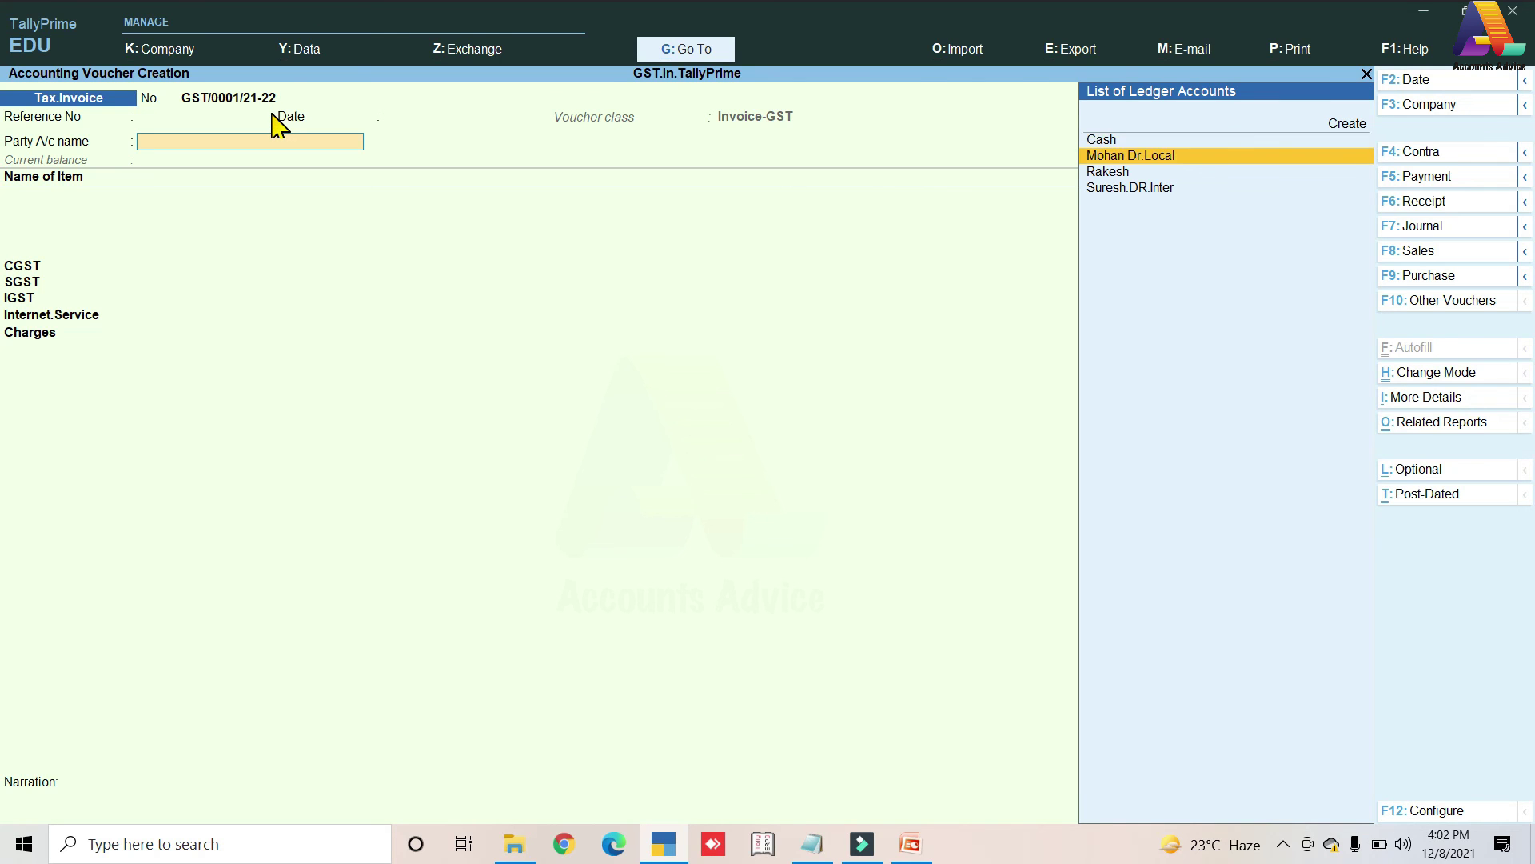
key("Return")
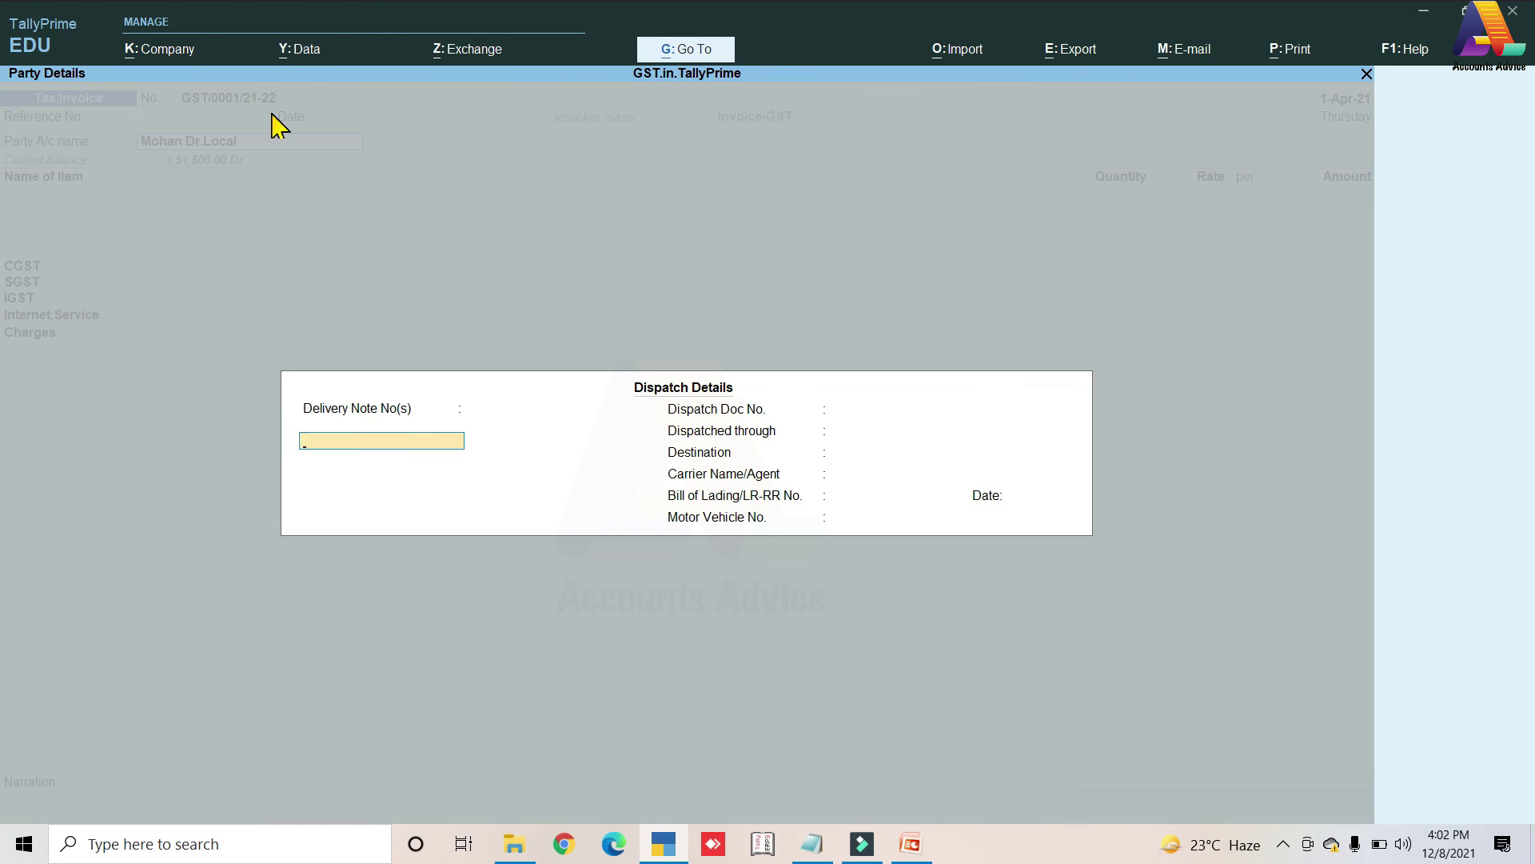
key("Return")
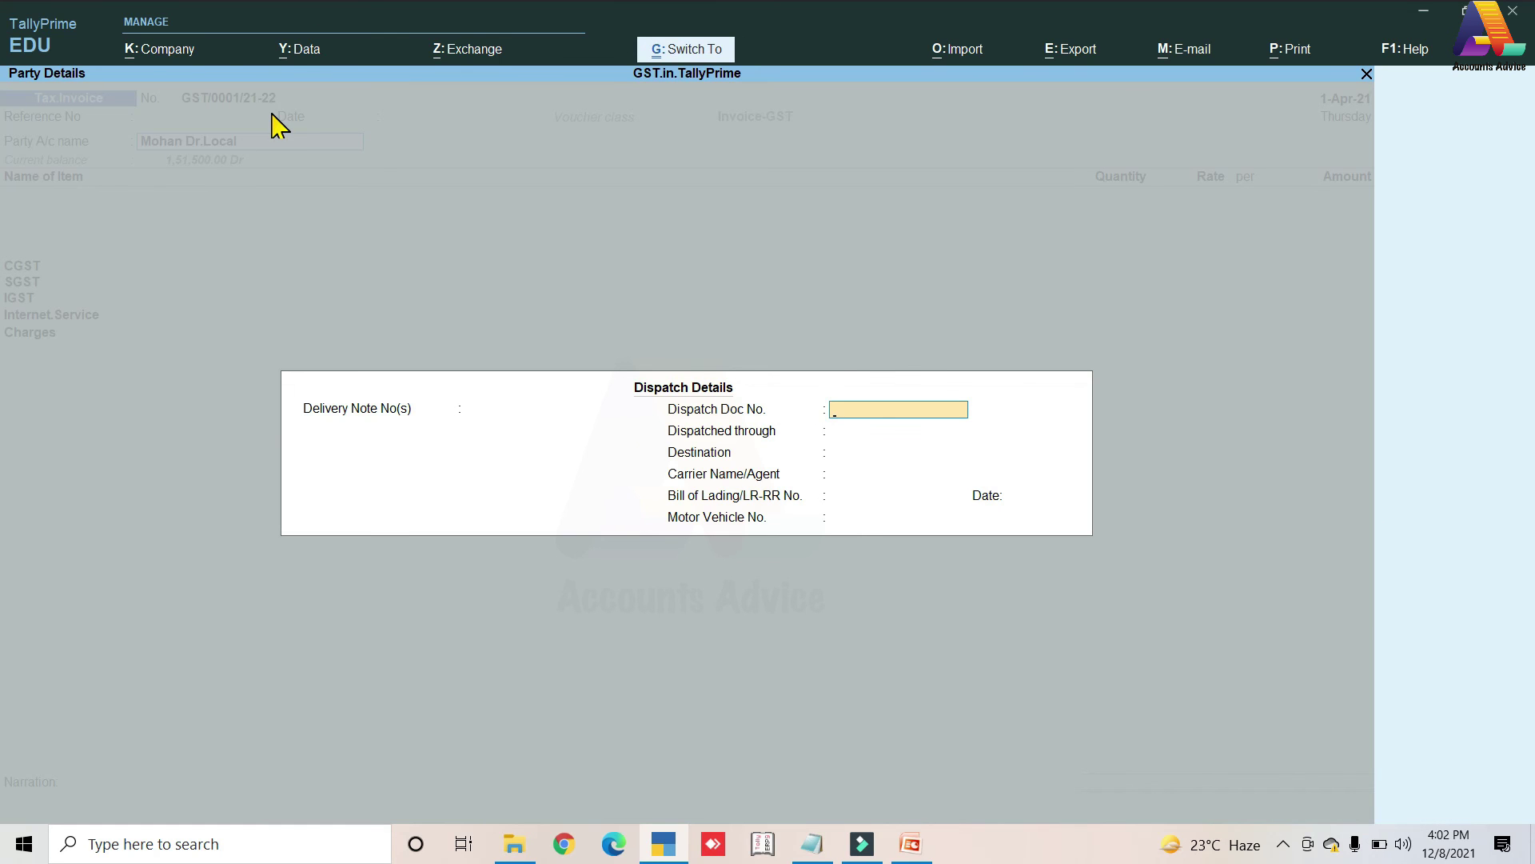
key("ctrl+a")
key("ctrl+a")
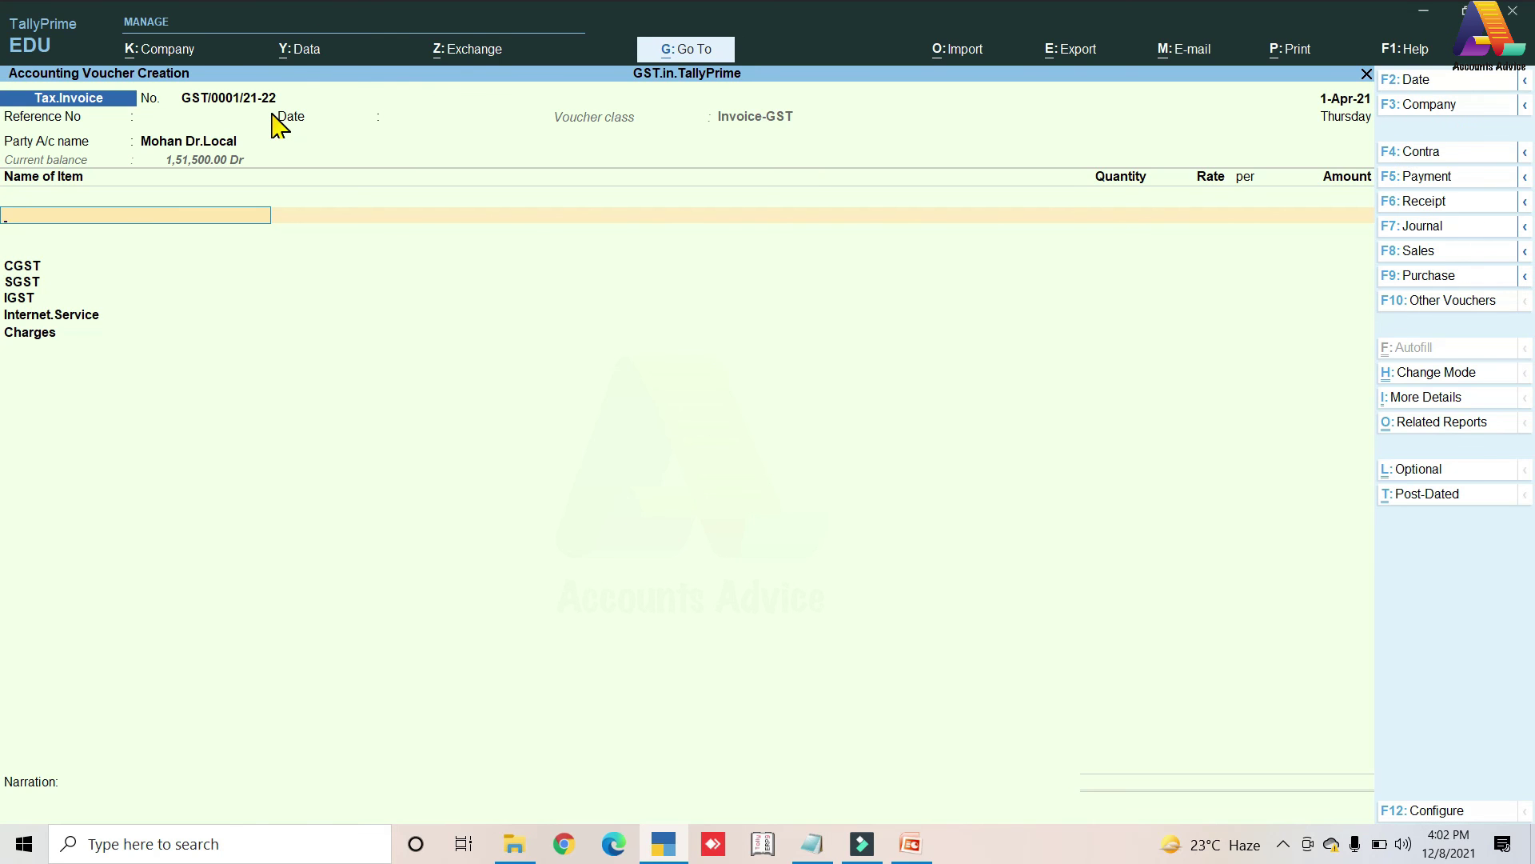
- Add 8 Pcs of Samsung.M10 at a rate of 13,000.00 and proceed to the Internet.Service amount
type("sa")
key("Down")
key("Return")
key("Return")
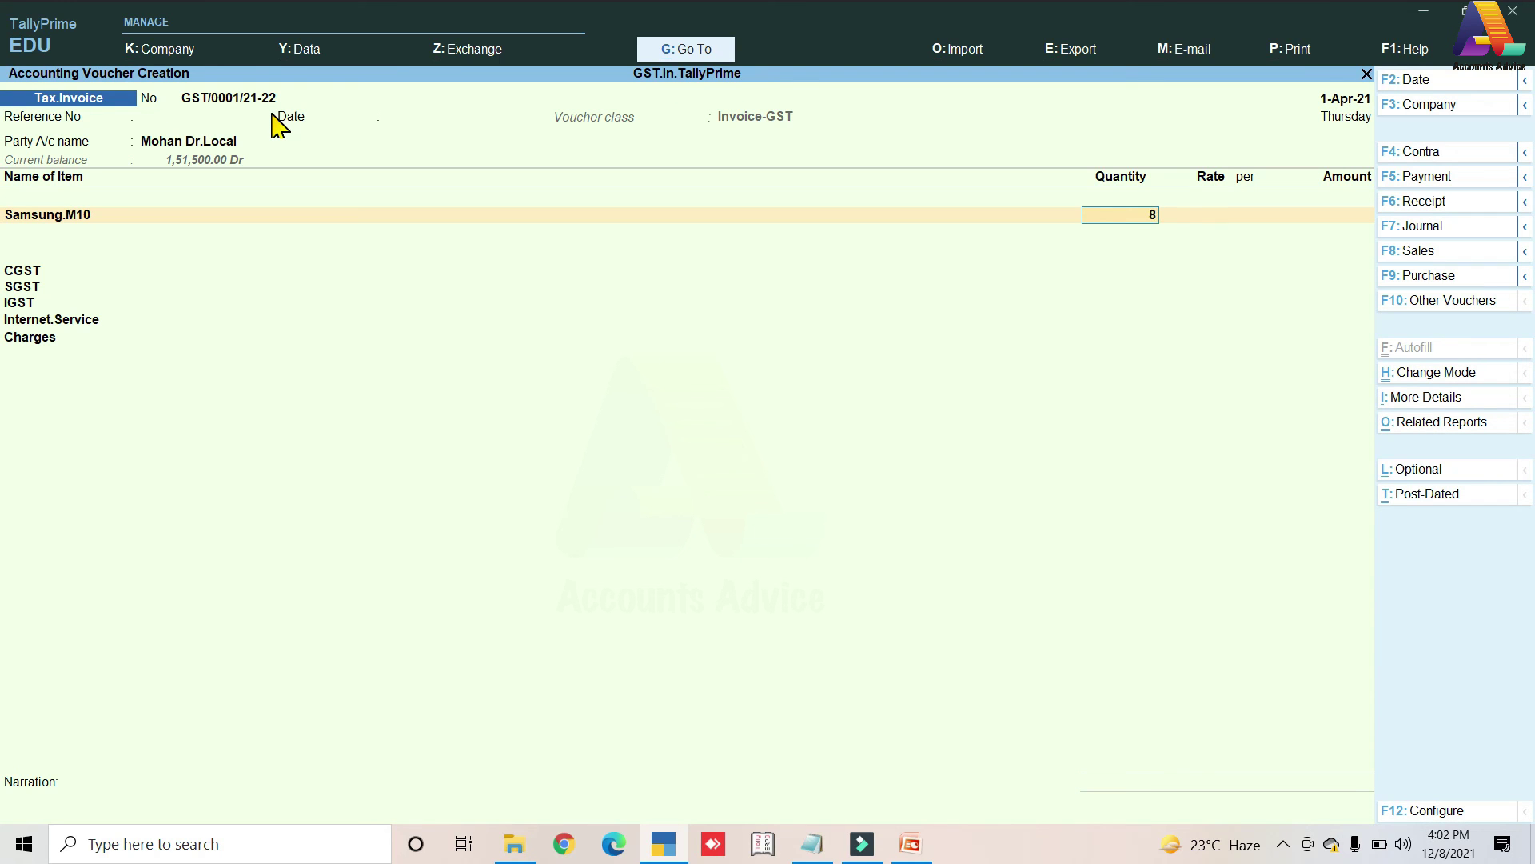
key("Return")
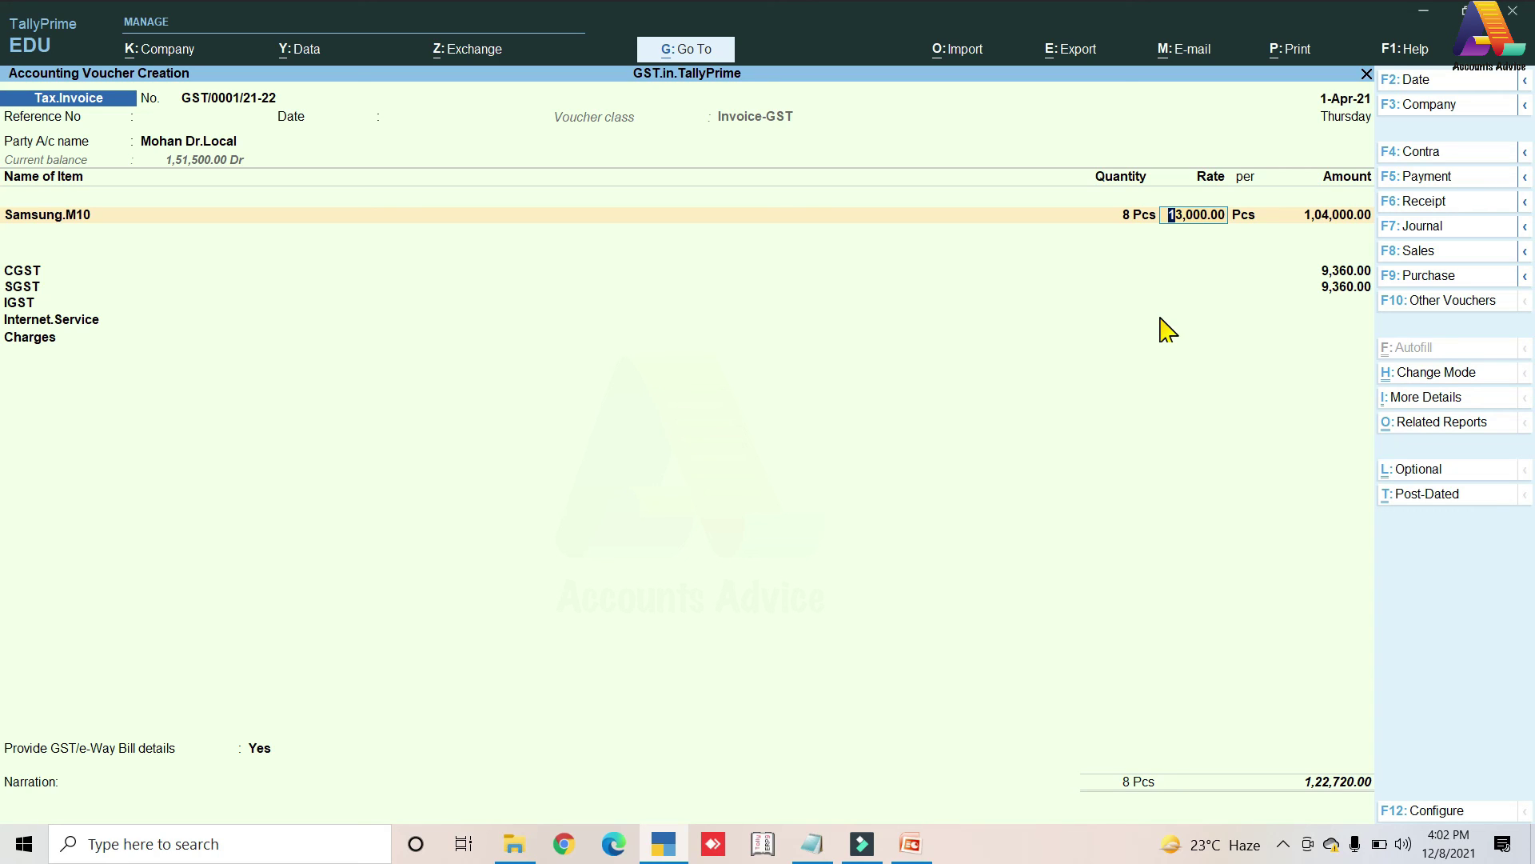
key("Return")
left_click(1167, 319)
key("Return")
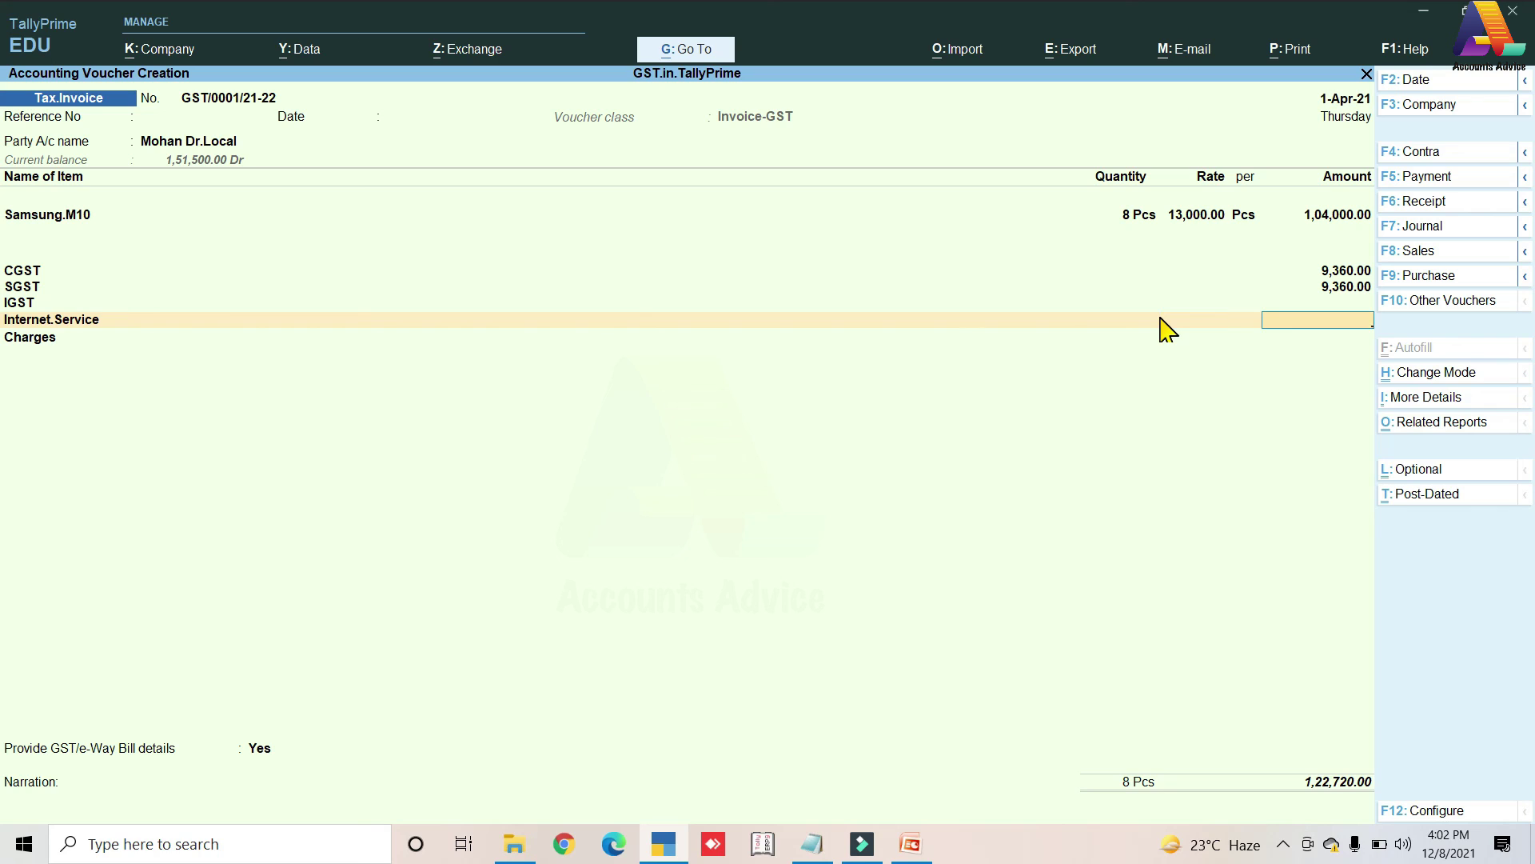
- Enter 900.00 for Internet.Service and 1,000.00 for Charges, and set Provide GST/e-Way Bill details to No
type("900")
key("Return")
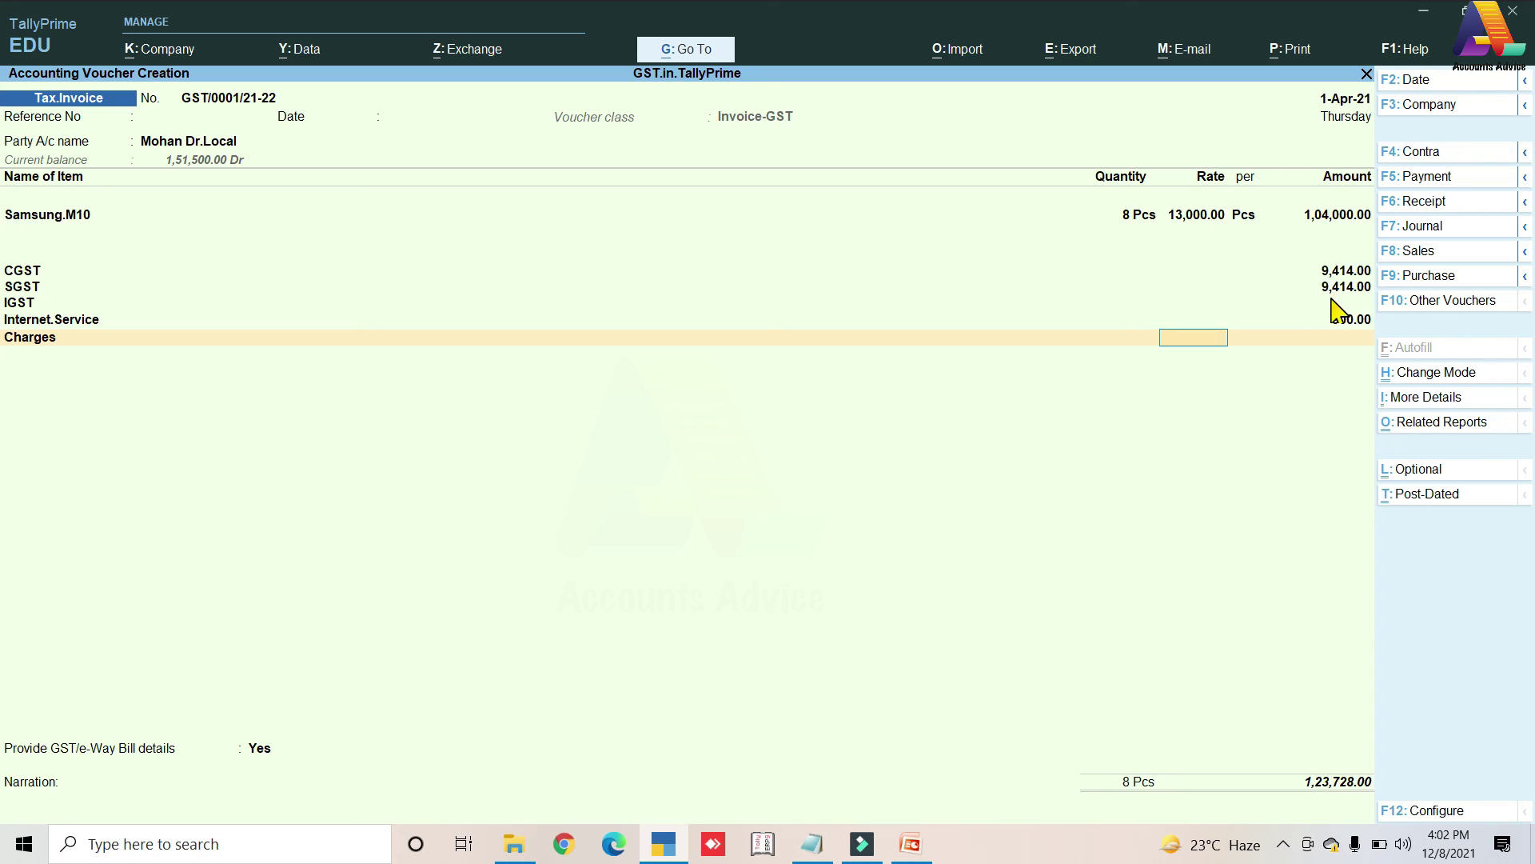
key("Return")
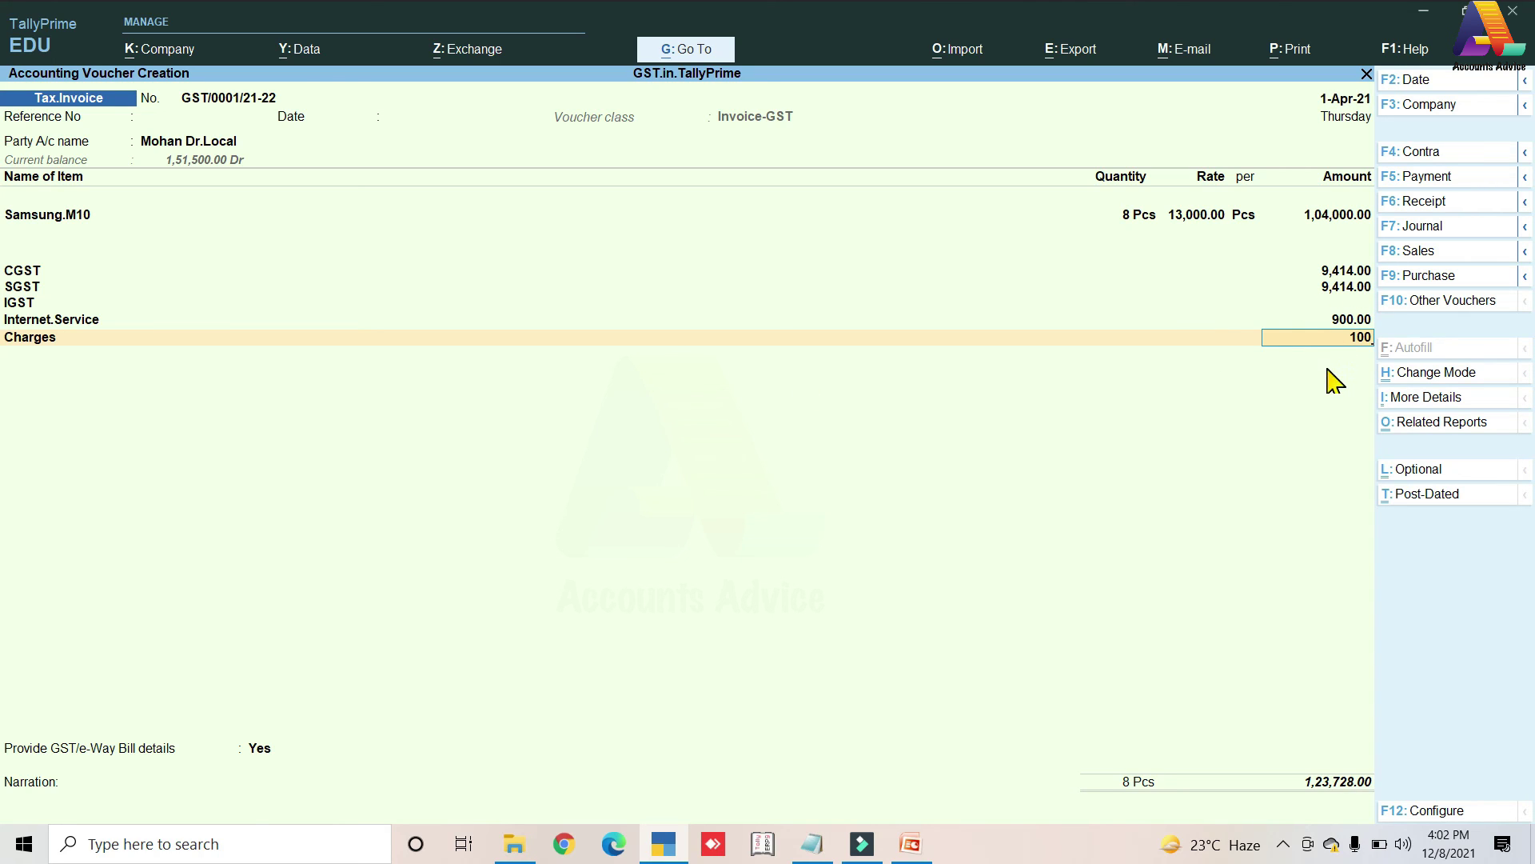
key("Return")
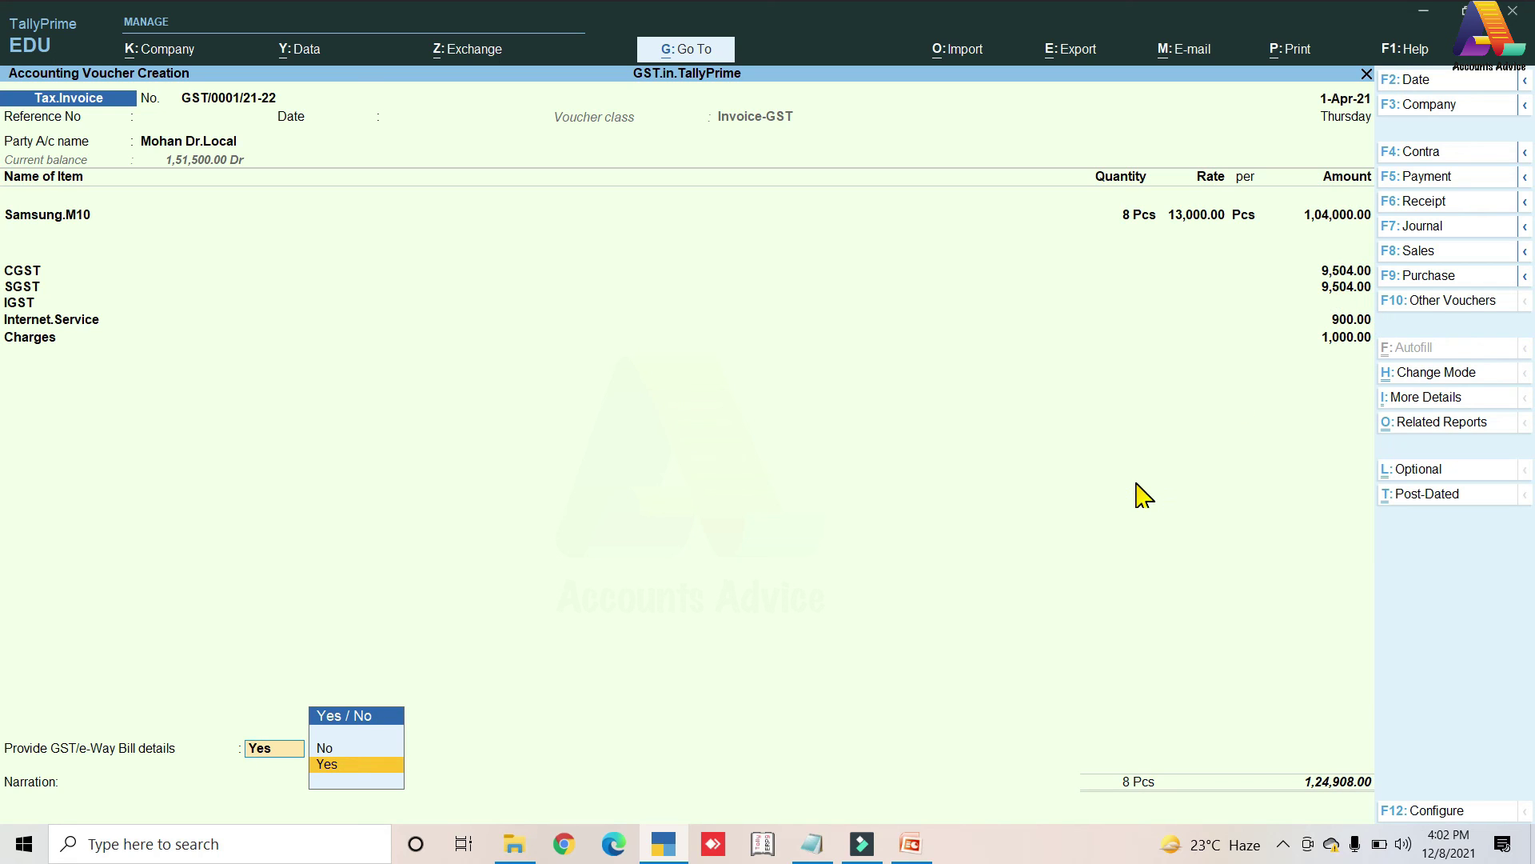
key("Up")
key("Return")
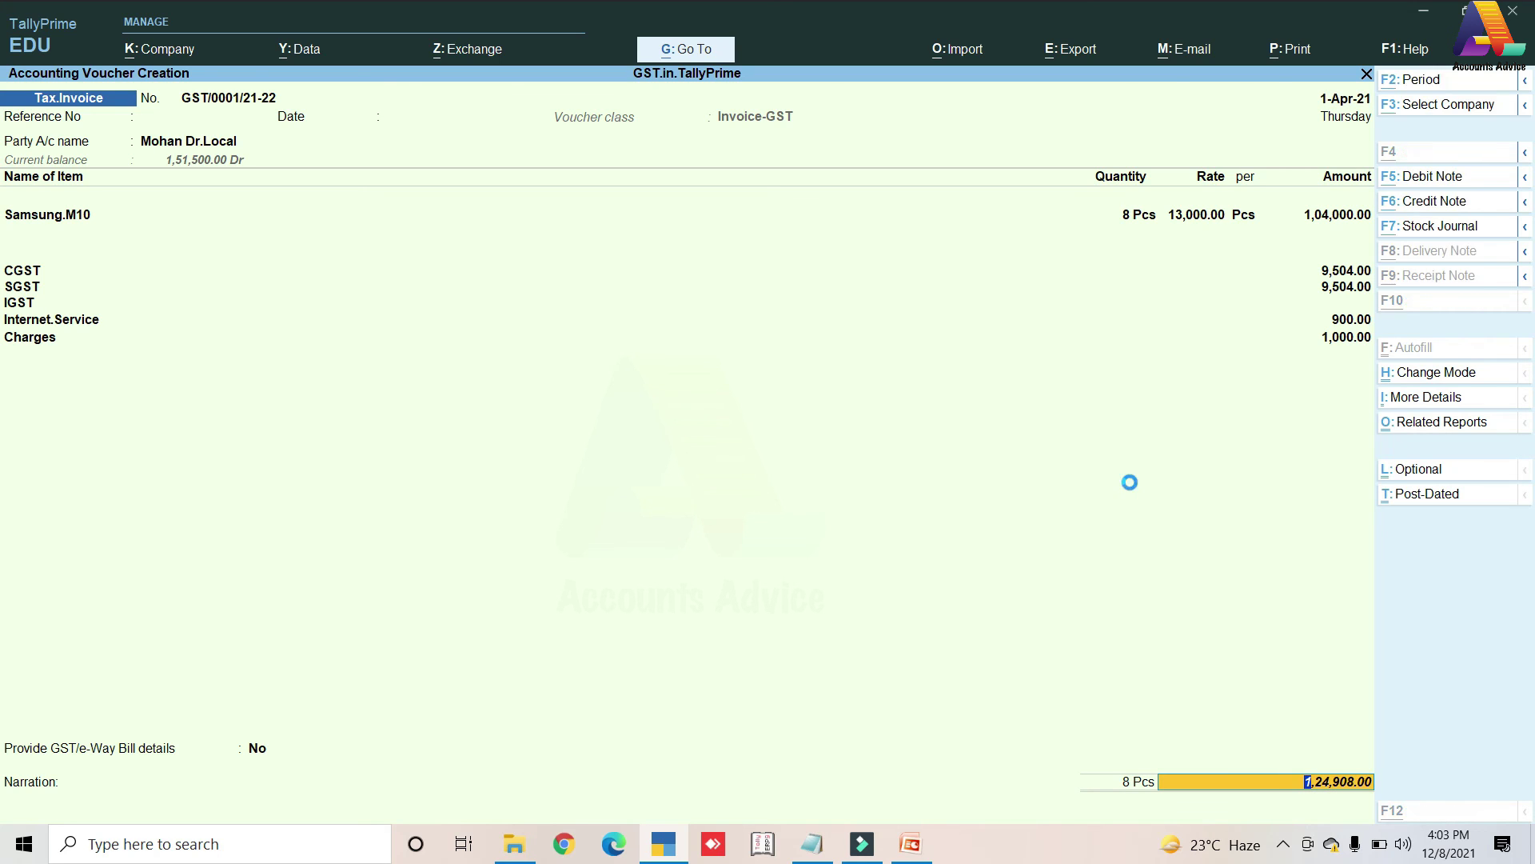
- Review the invoice's detailed GST tax analysis for the item, Internet.Service and Charges, and return to the voucher
key("ctrl+o")
key("alt+f5")
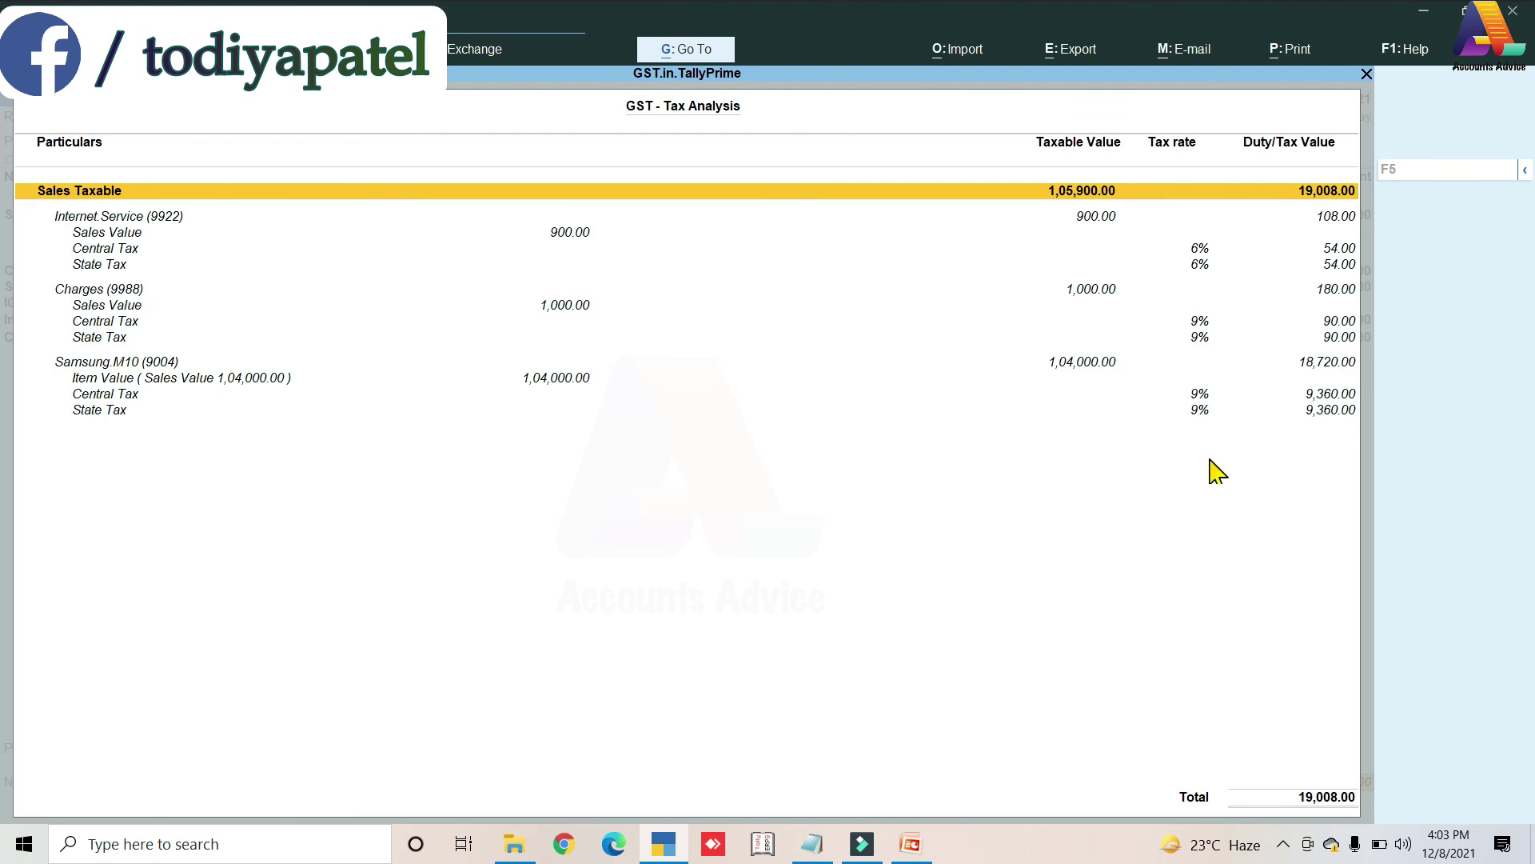
key("Escape")
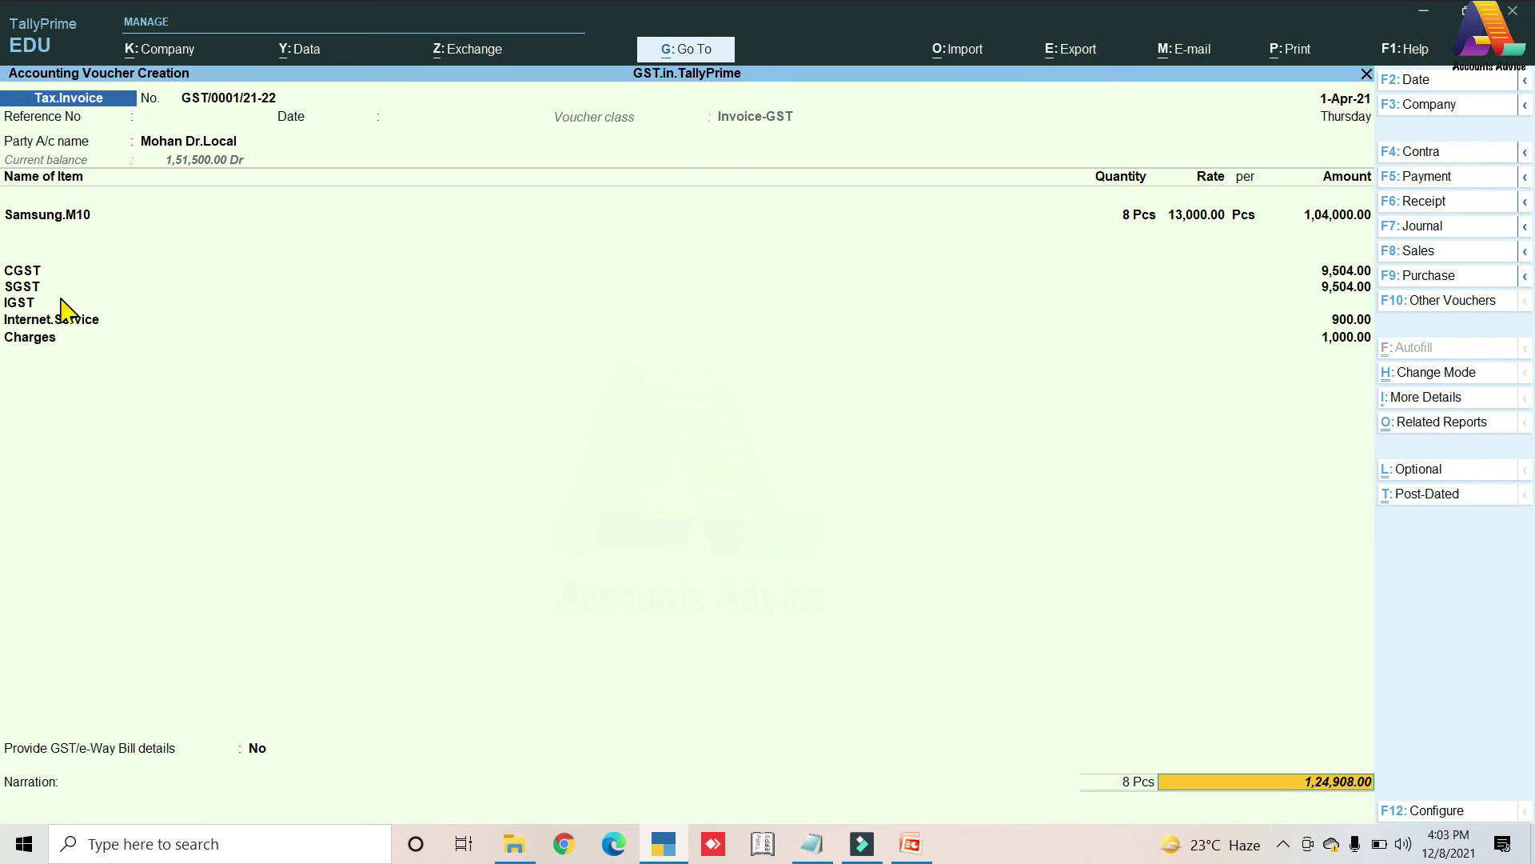
- Leave the narration blank, save the Tax.Invoice voucher, and return to the Gateway of Tally
key("Return")
key("Return")
key("Return")
key("Return")
key("Return")
key("Return")
key("Escape")
- Open the GSTR-1 return from the GST reports
key("Down")
key("Down")
key("Down")
key("Down")
key("Down")
key("Down")
key("Down")
key("Return")
key("Down")
key("Down")
key("Down")
key("Down")
key("Down")
key("Down")
key("Down")
key("Down")
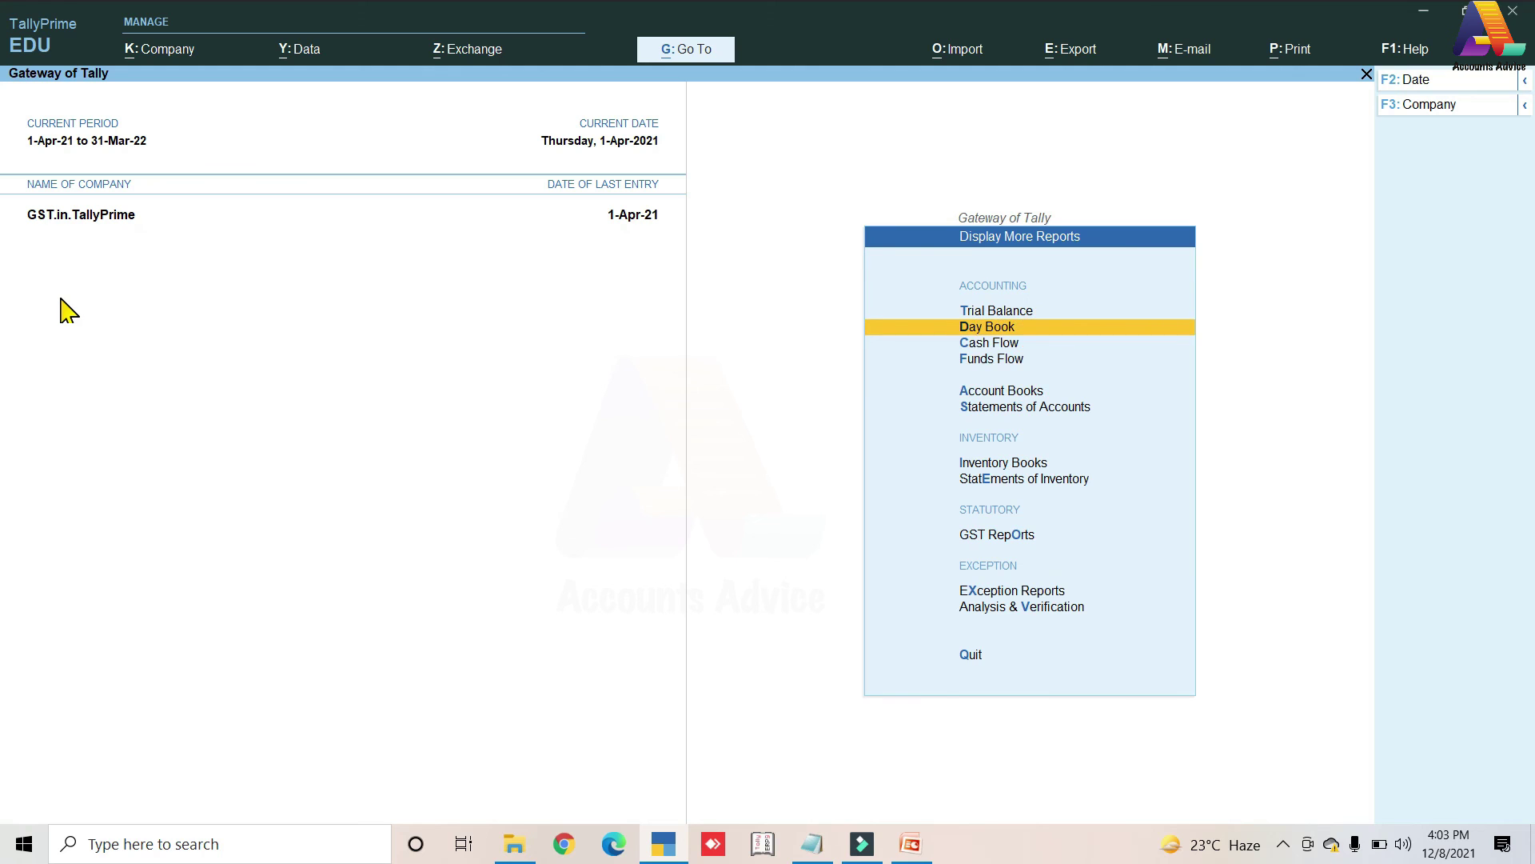
key("Return")
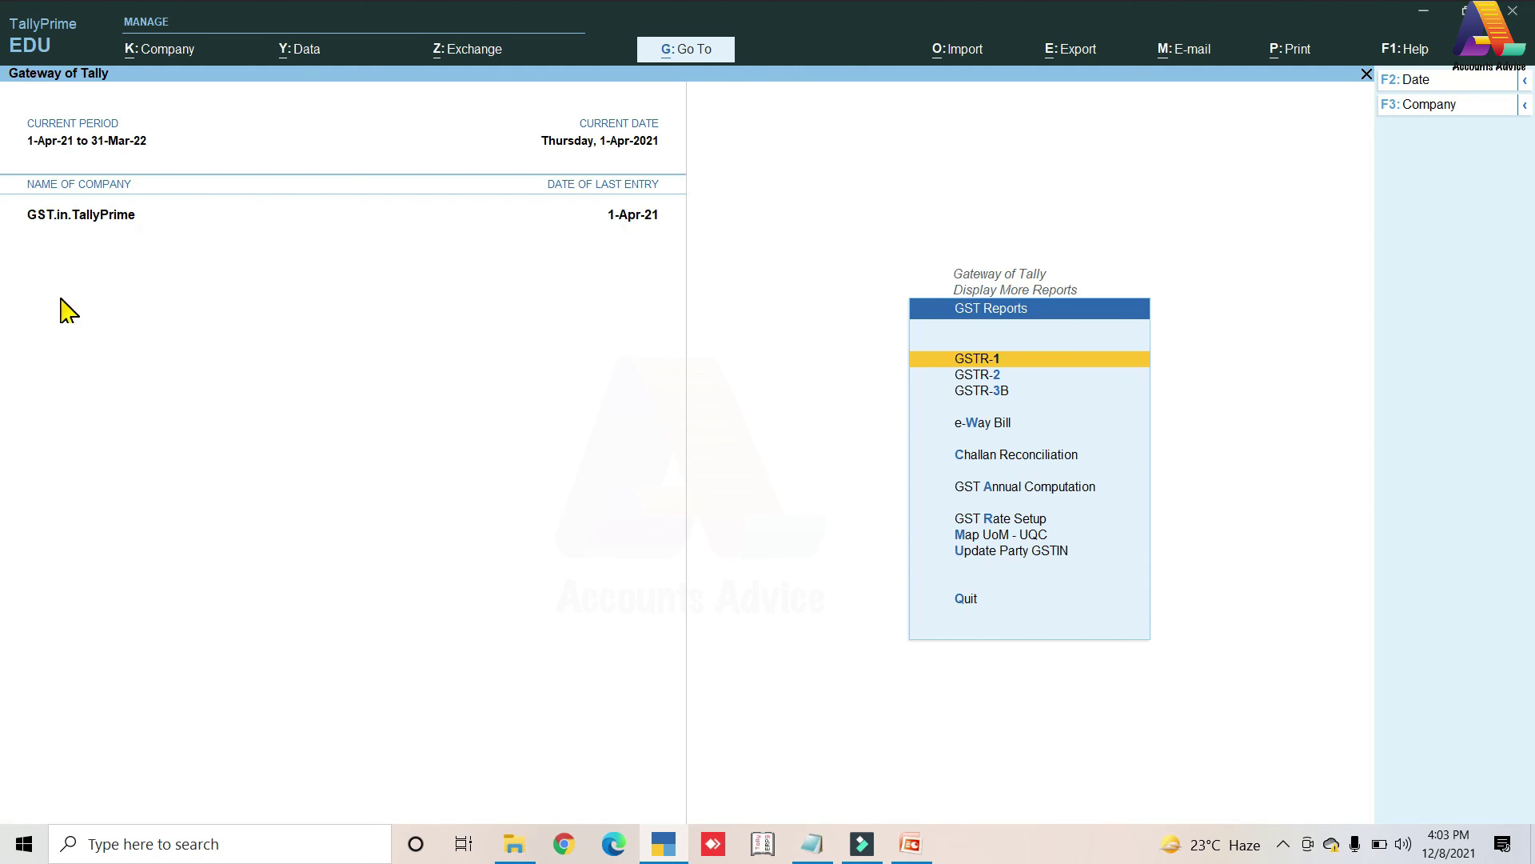
key("Return")
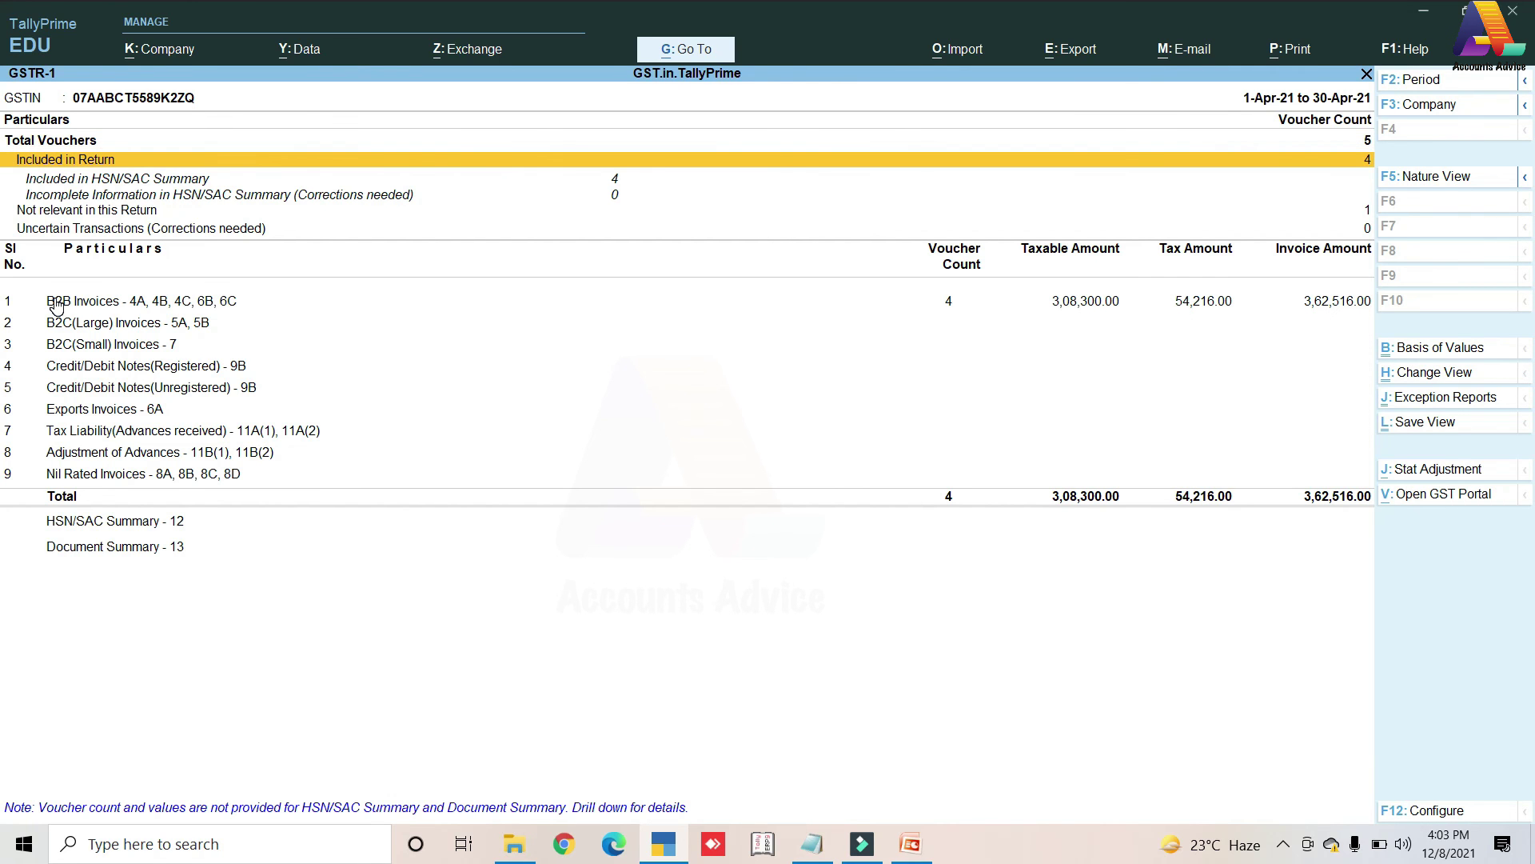
- Drill into the B2B Invoices section of GSTR-1 and review the local debtor's invoices
key("Down")
key("Down")
key("Down")
key("Down")
key("Down")
key("Down")
key("Up")
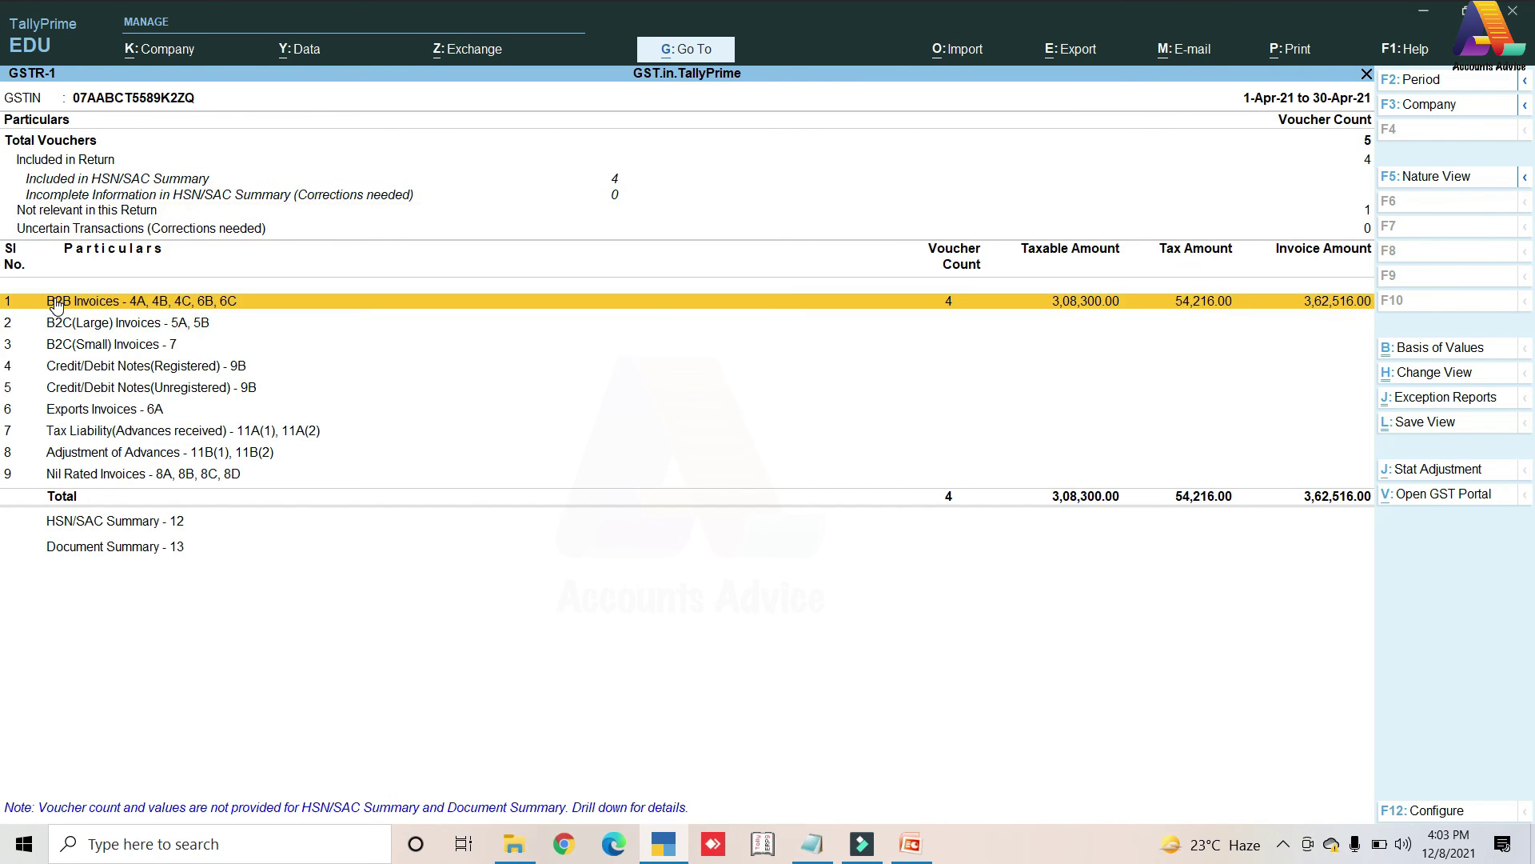
key("Return")
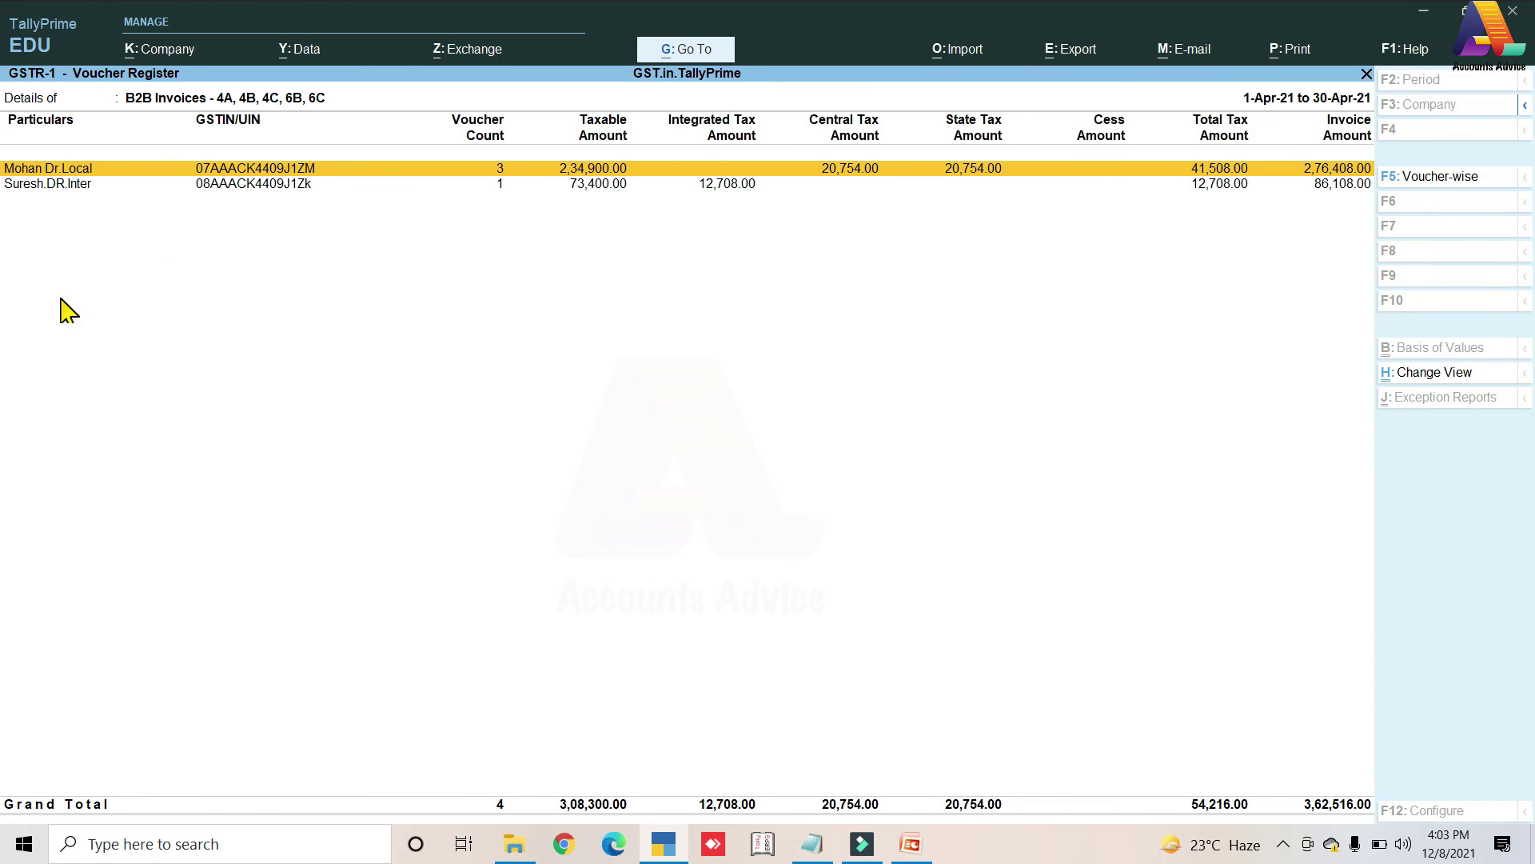
key("Return")
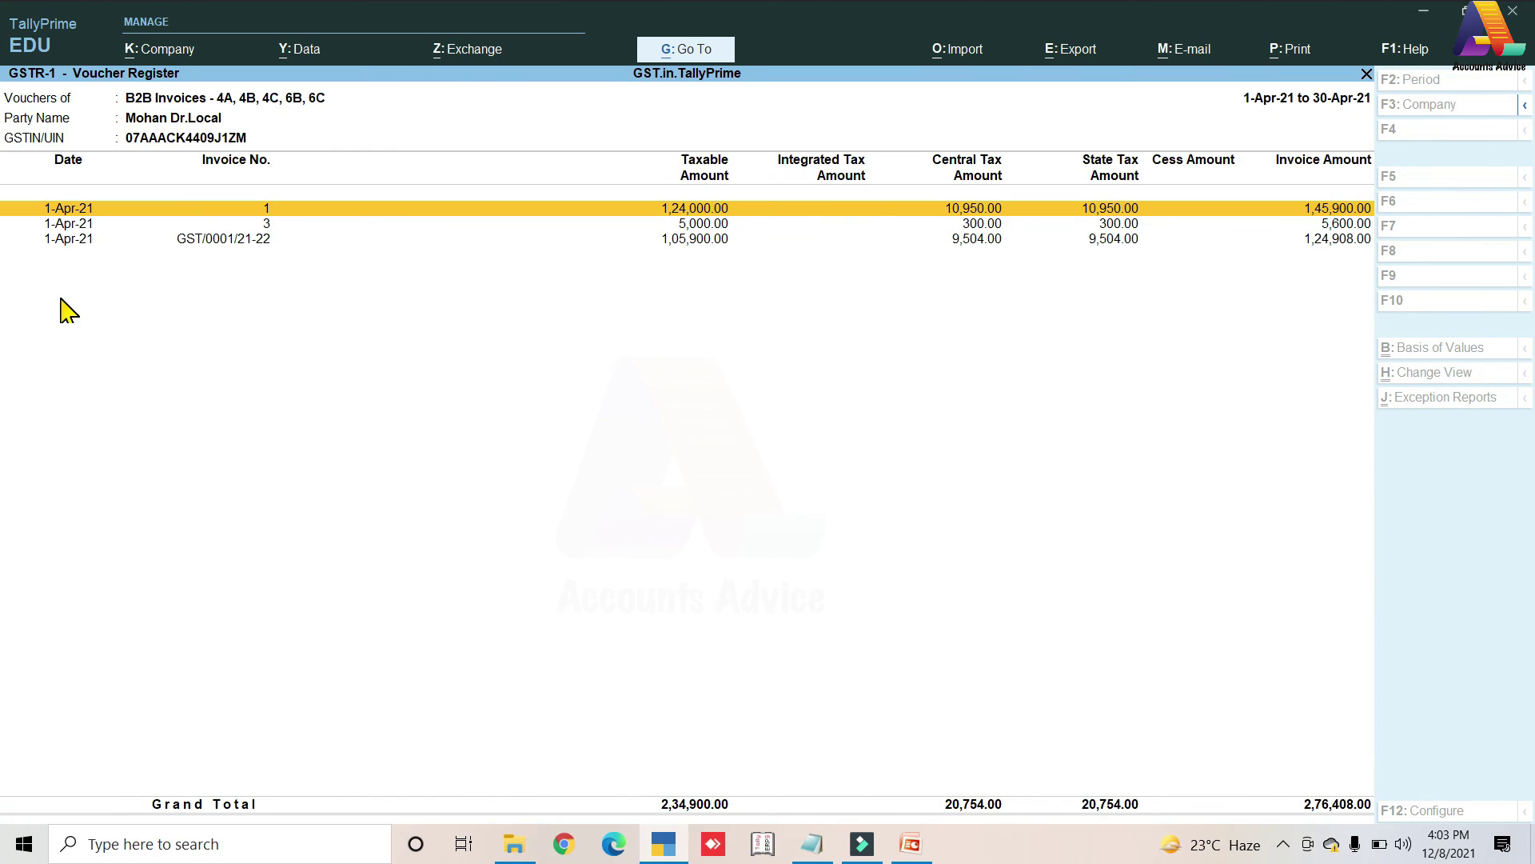
key("Escape")
- Review the interstate debtor's B2B invoices, and close the GSTR-1 return
key("Down")
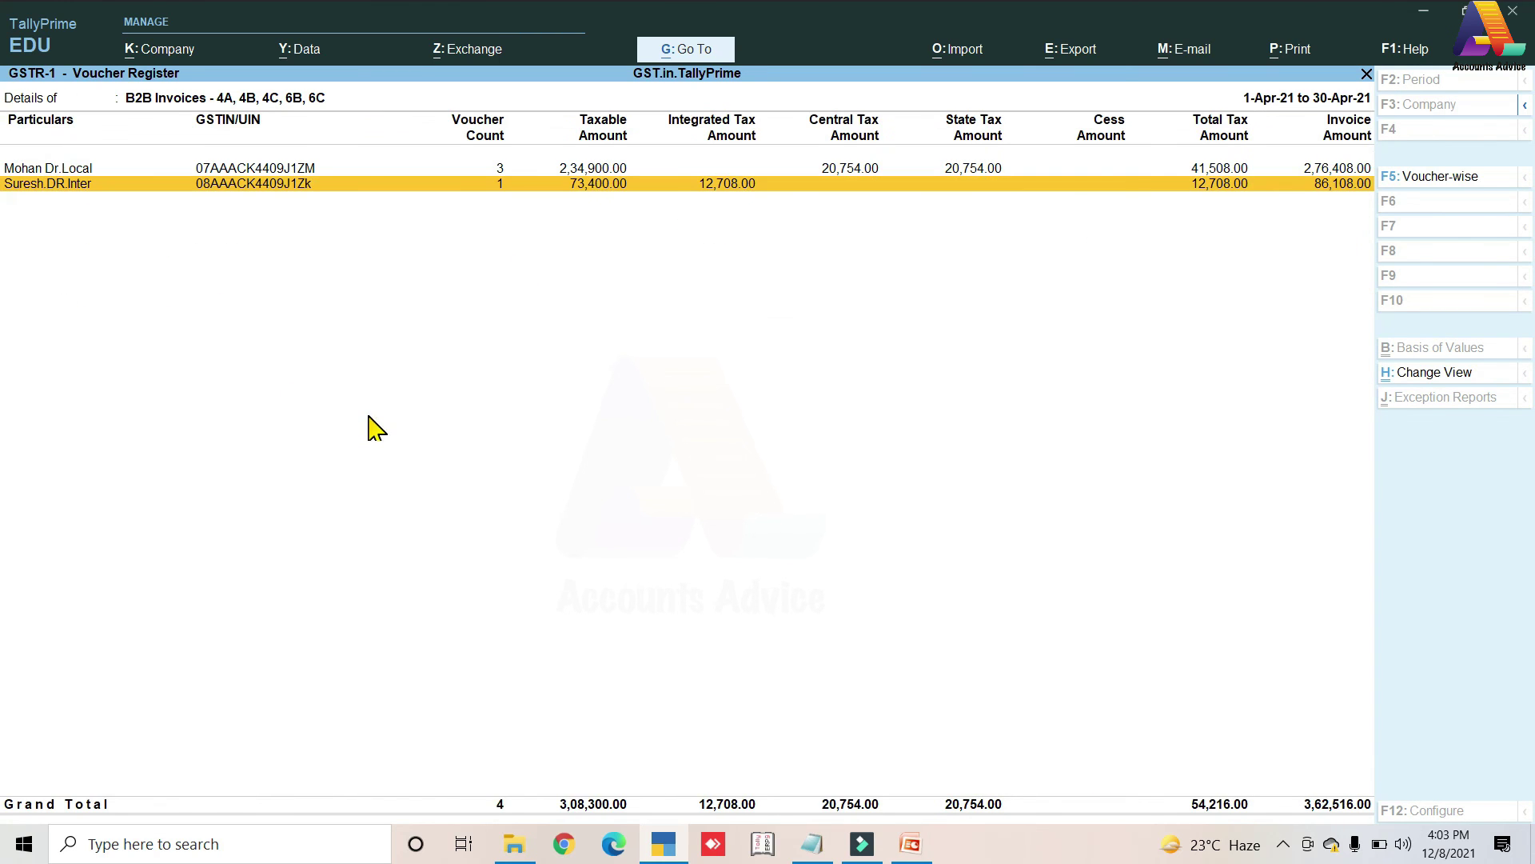
key("Return")
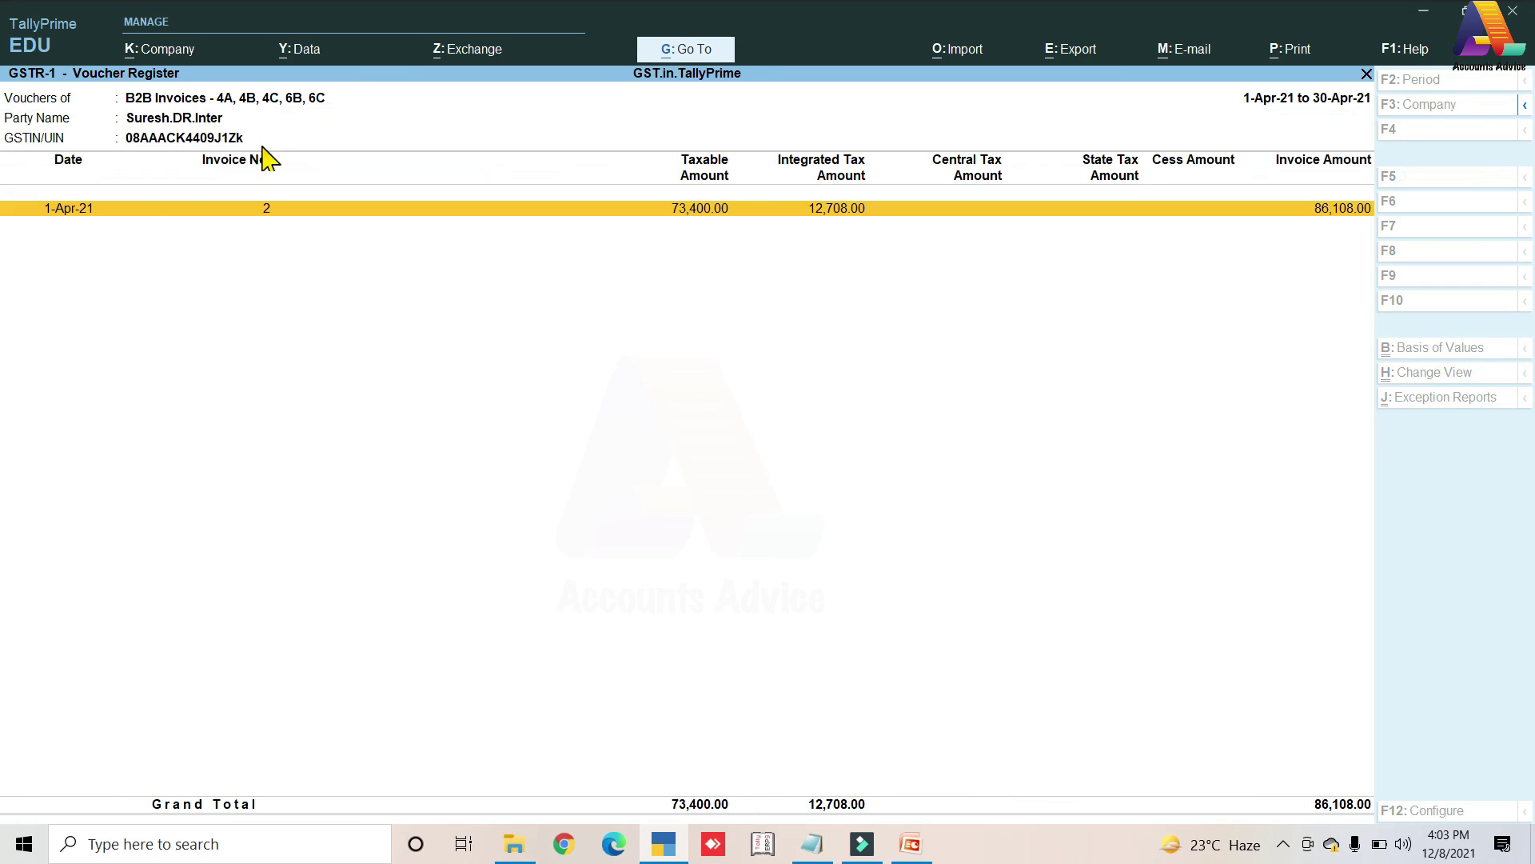
key("Escape")
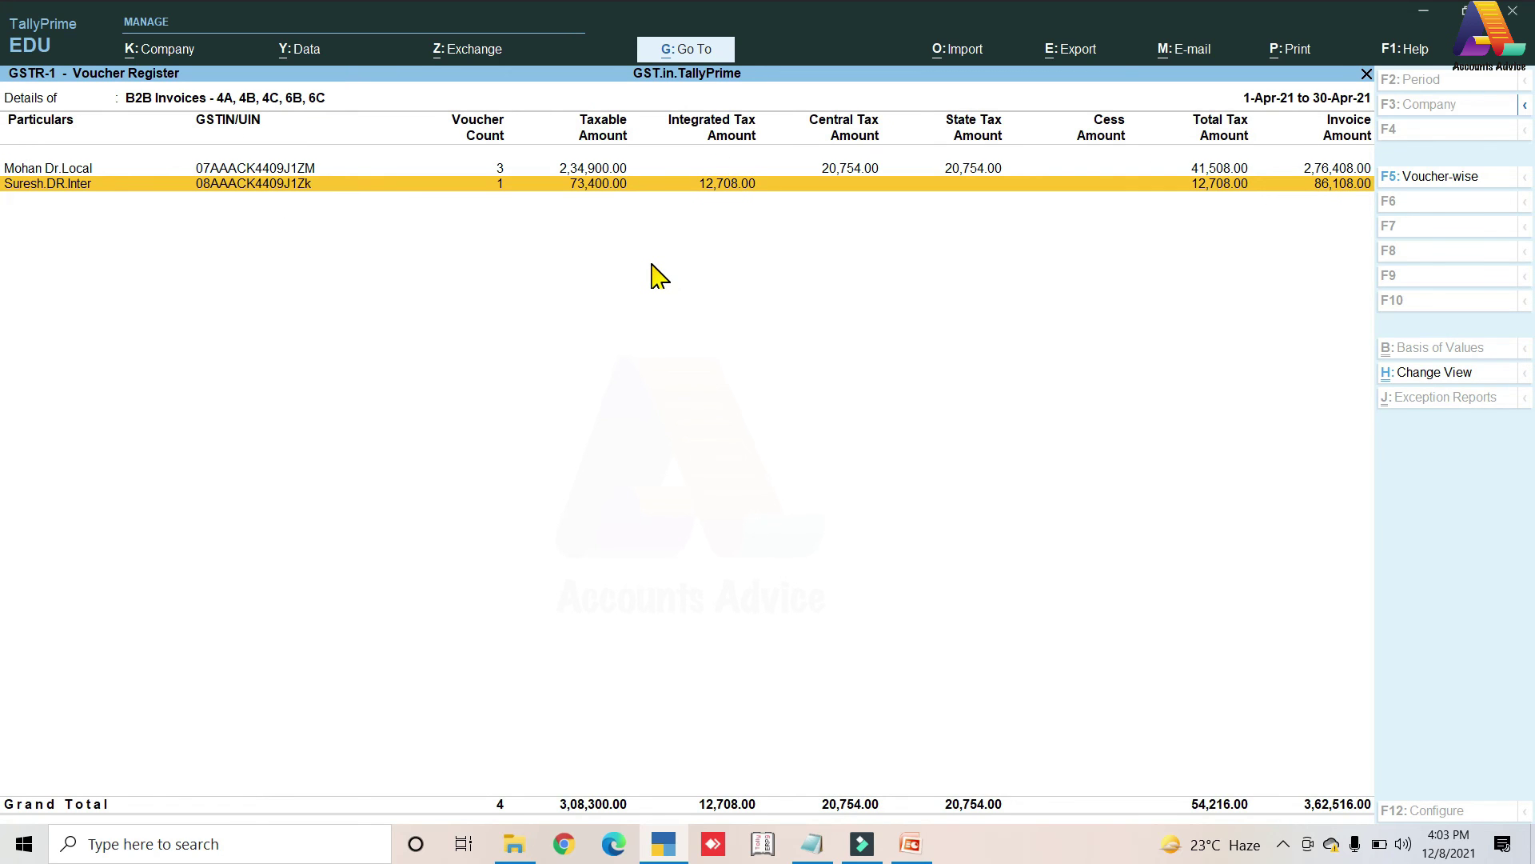
key("Escape")
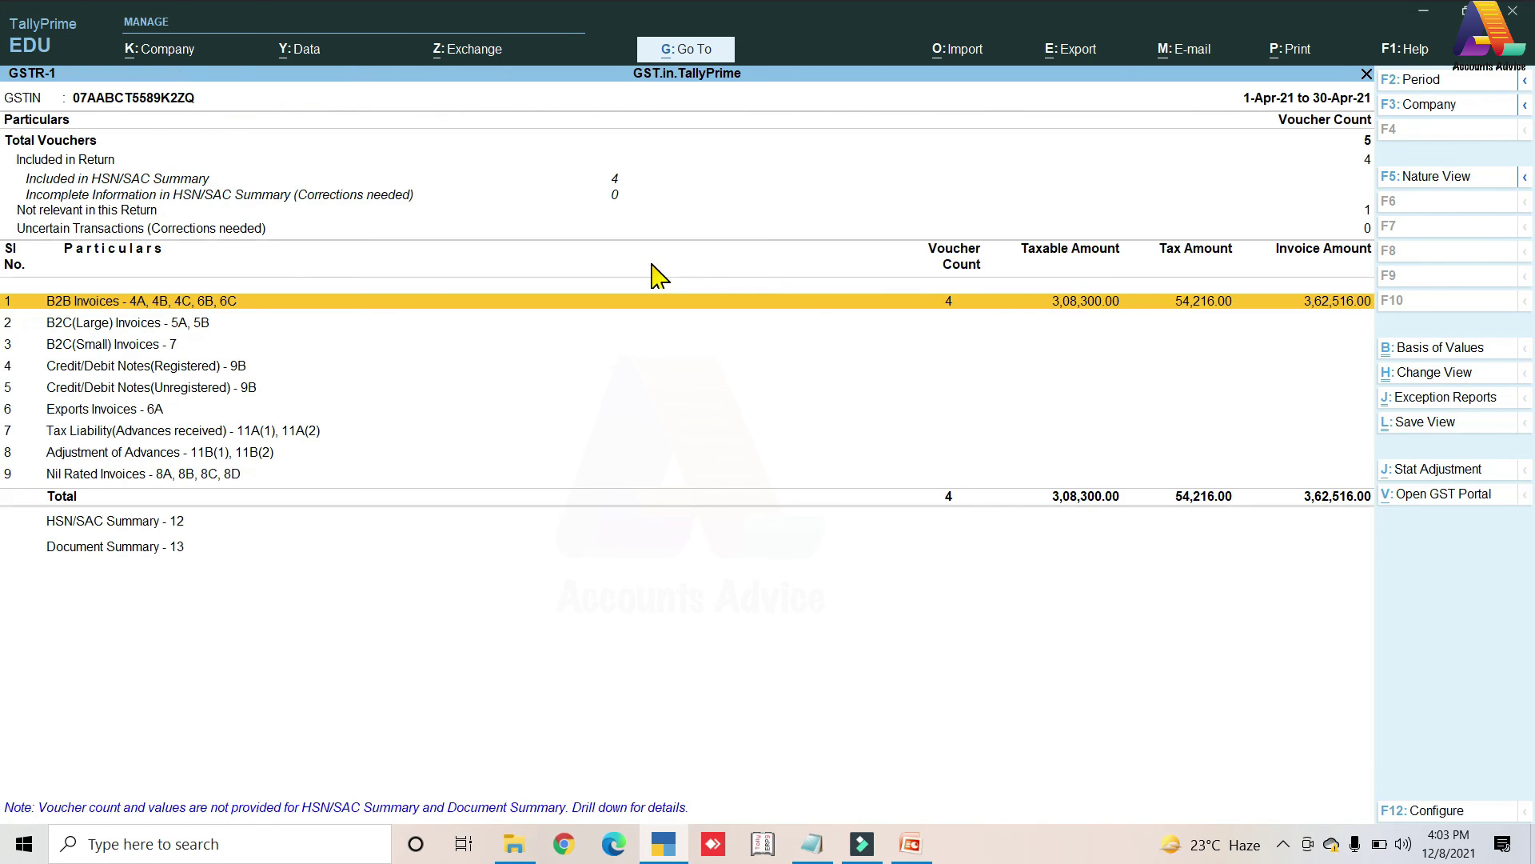
key("Up")
key("Up")
key("Down")
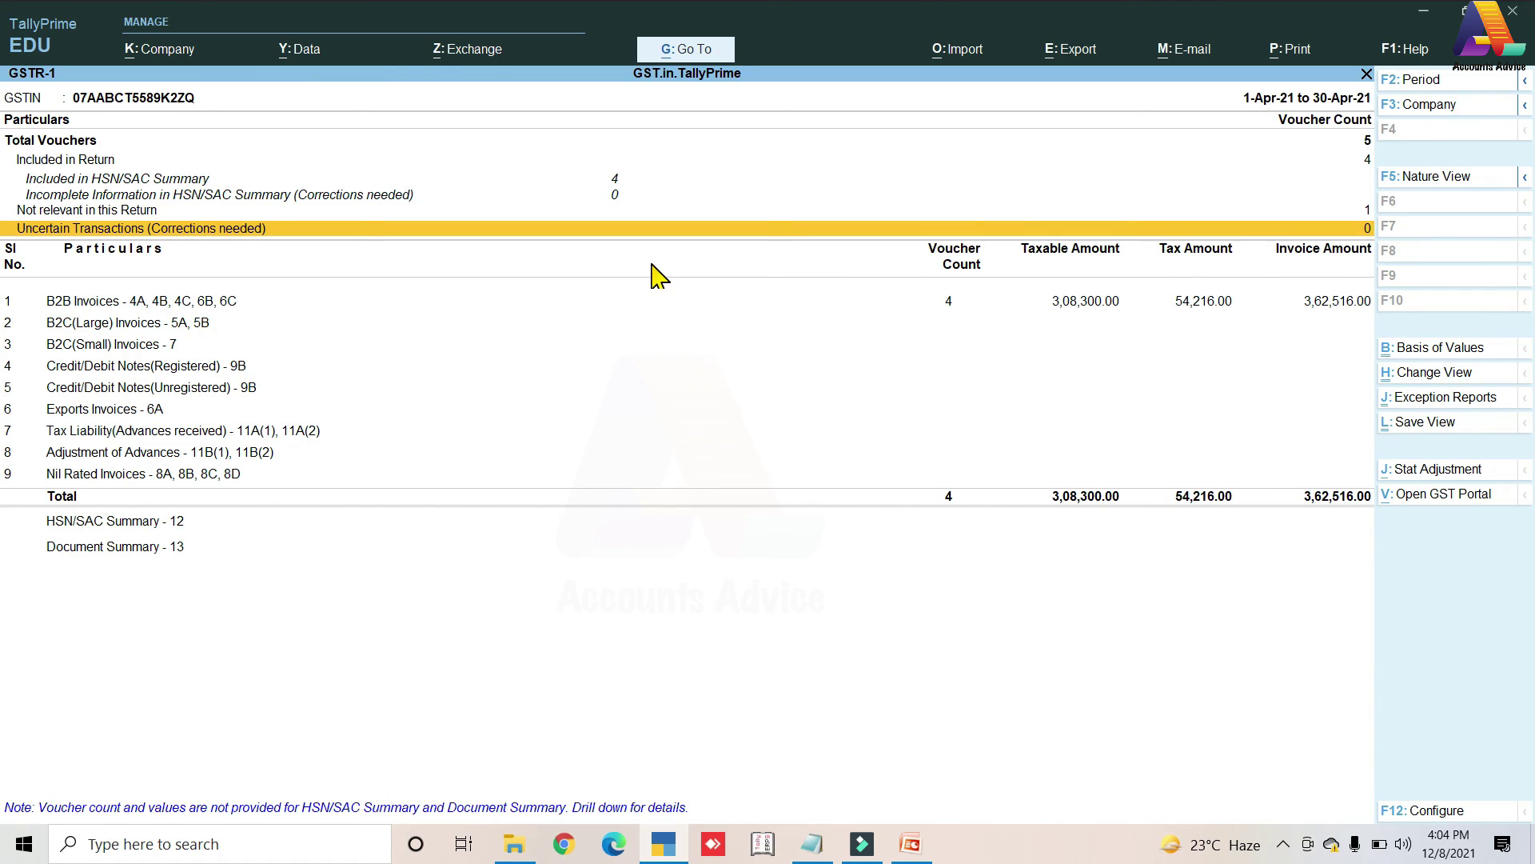
key("Escape")
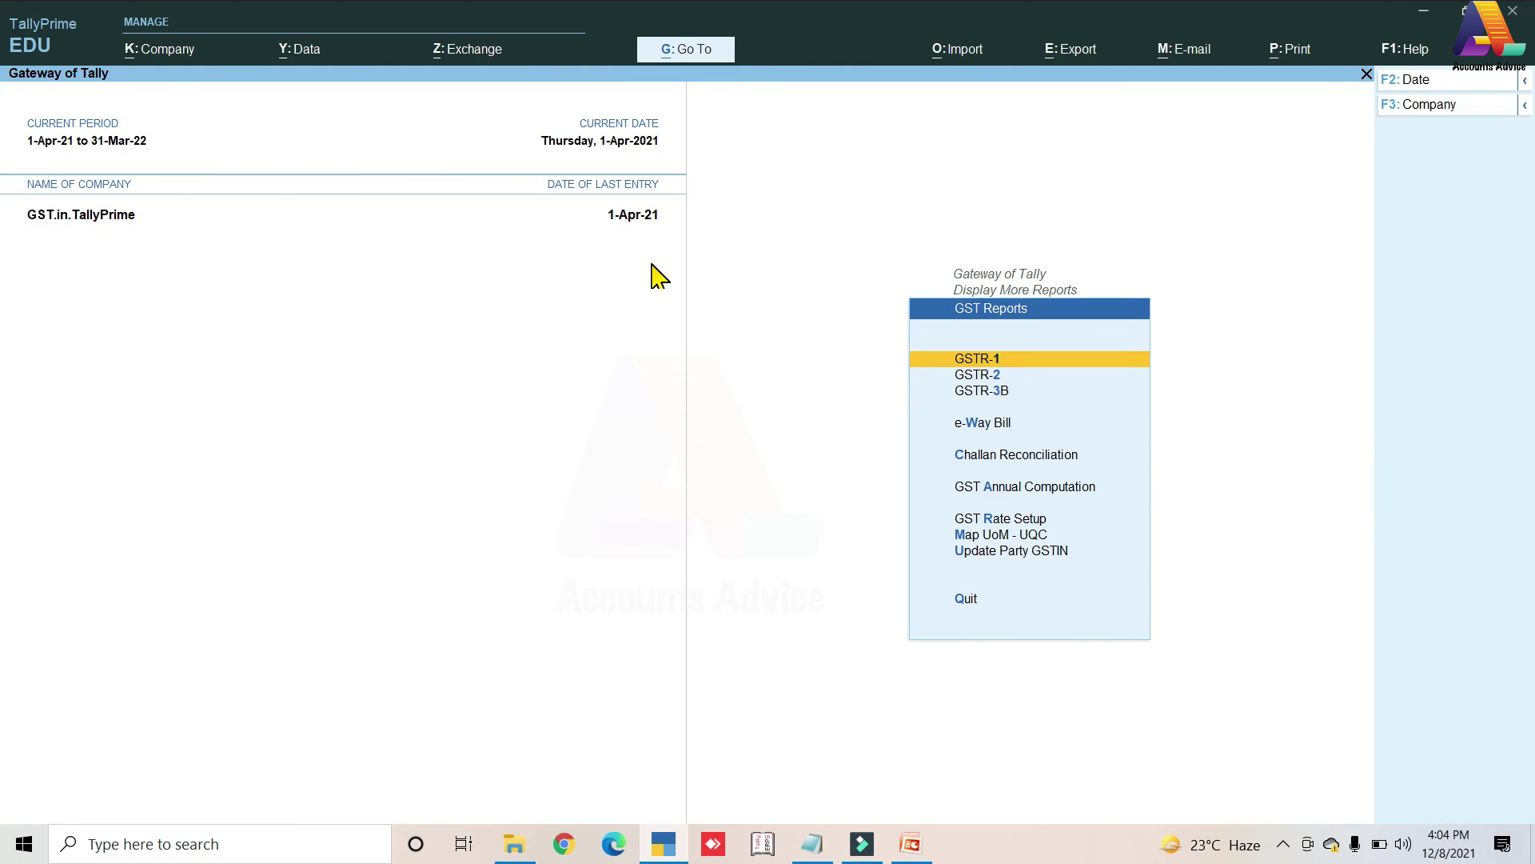